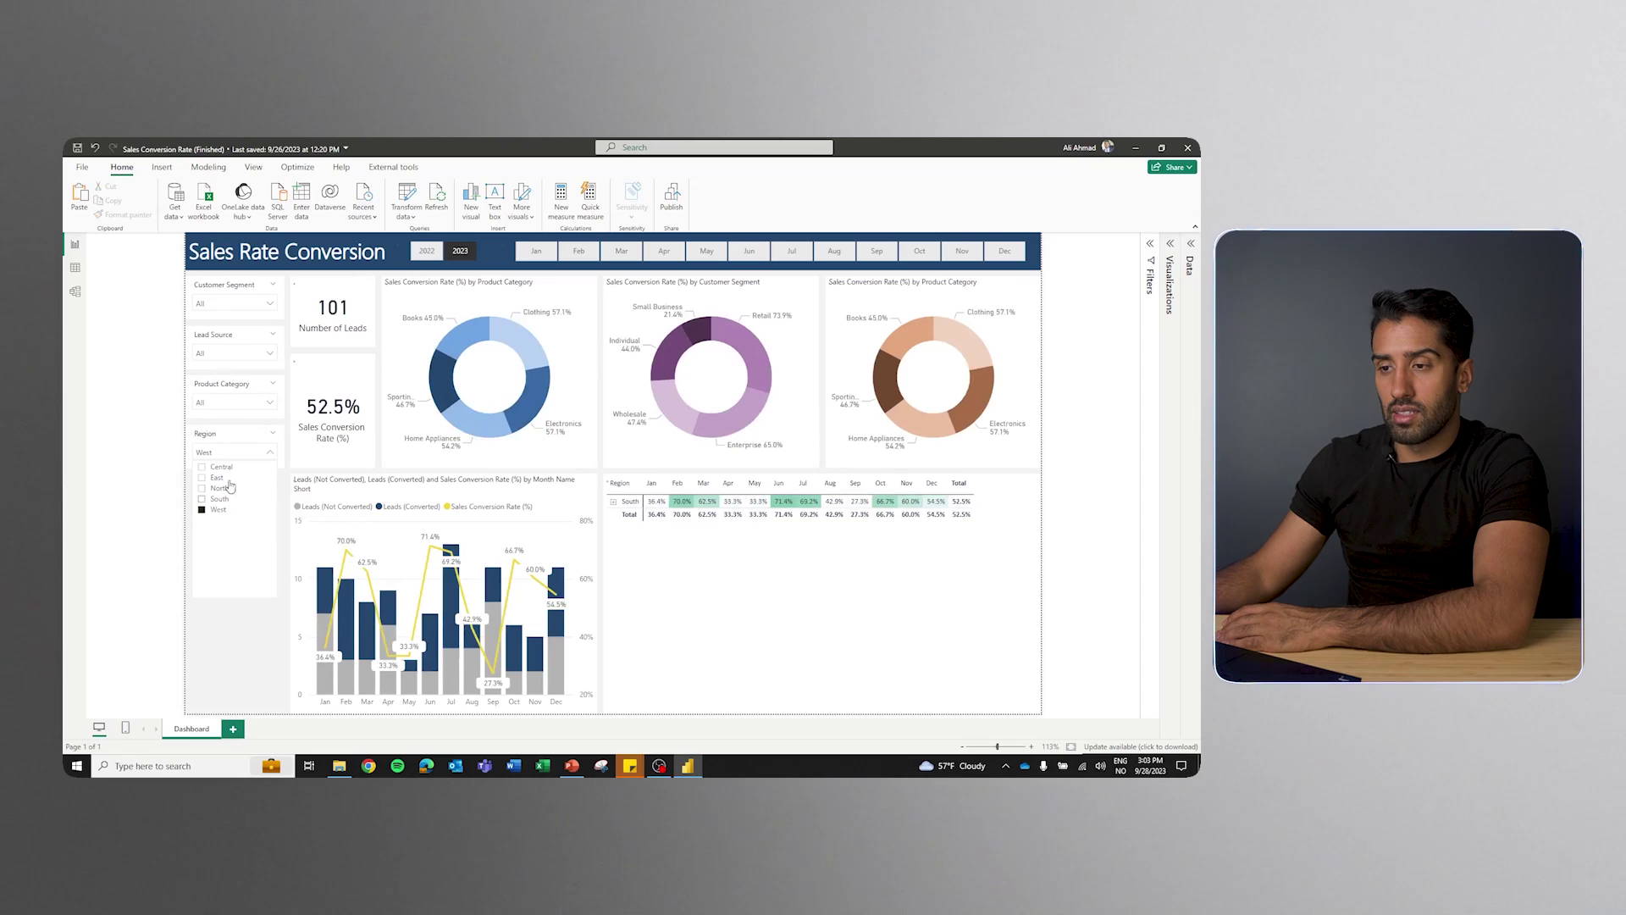
# Examine the finished Sales Rate Conversion dashboard, including its Region, Product Category and Customer Segment filters, its visuals and its data fields
pyautogui.click(235, 402)
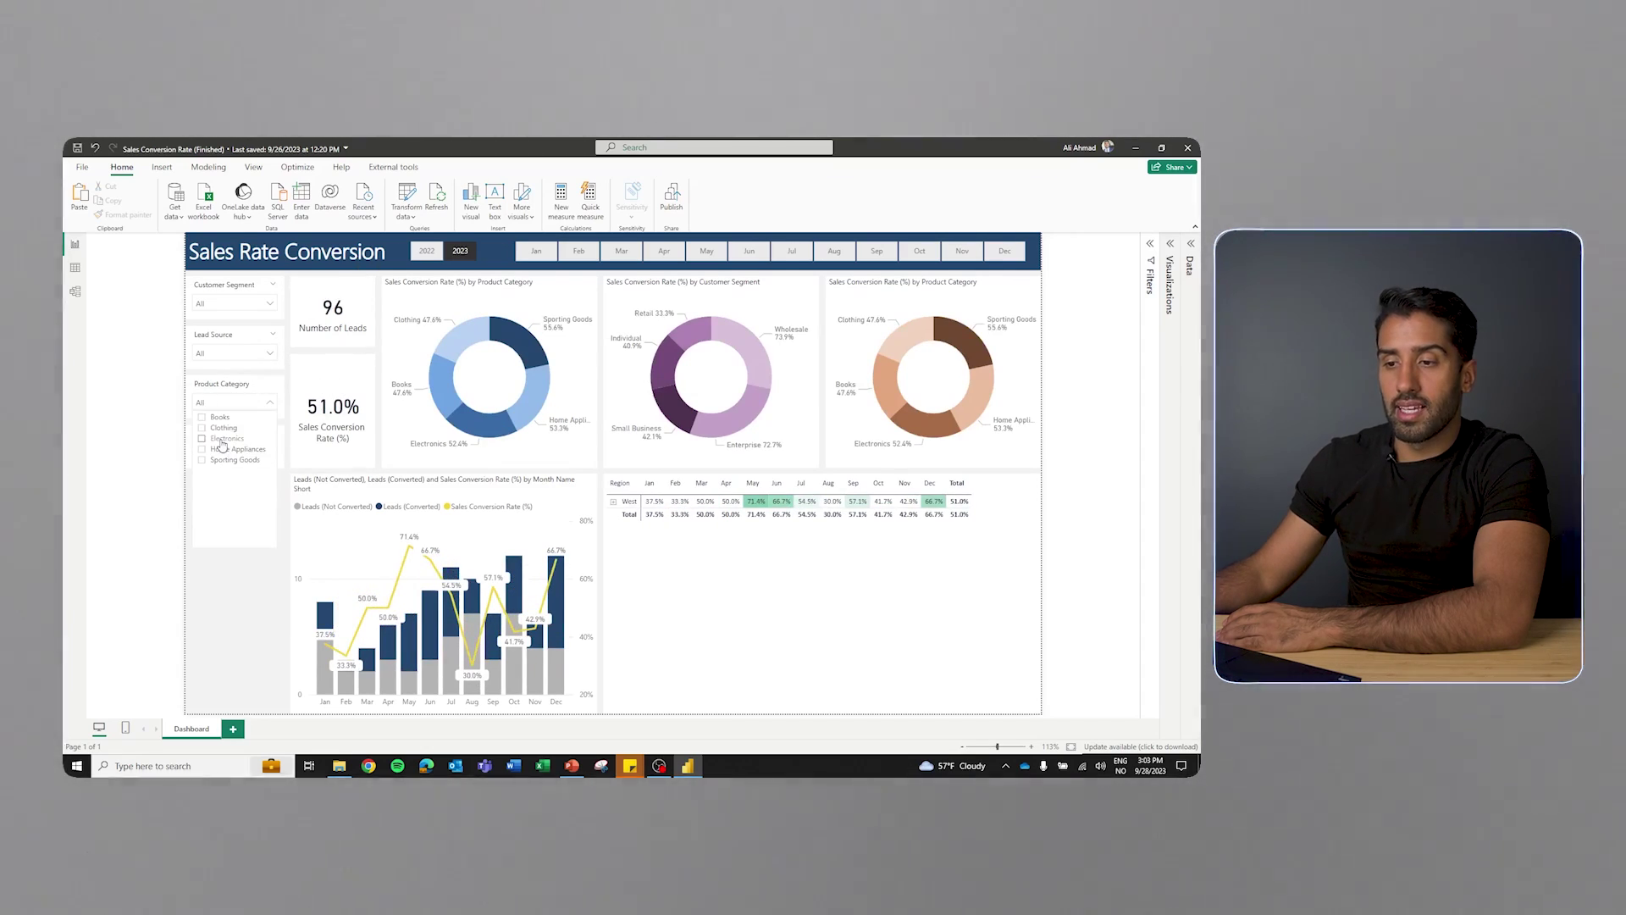
pyautogui.click(221, 440)
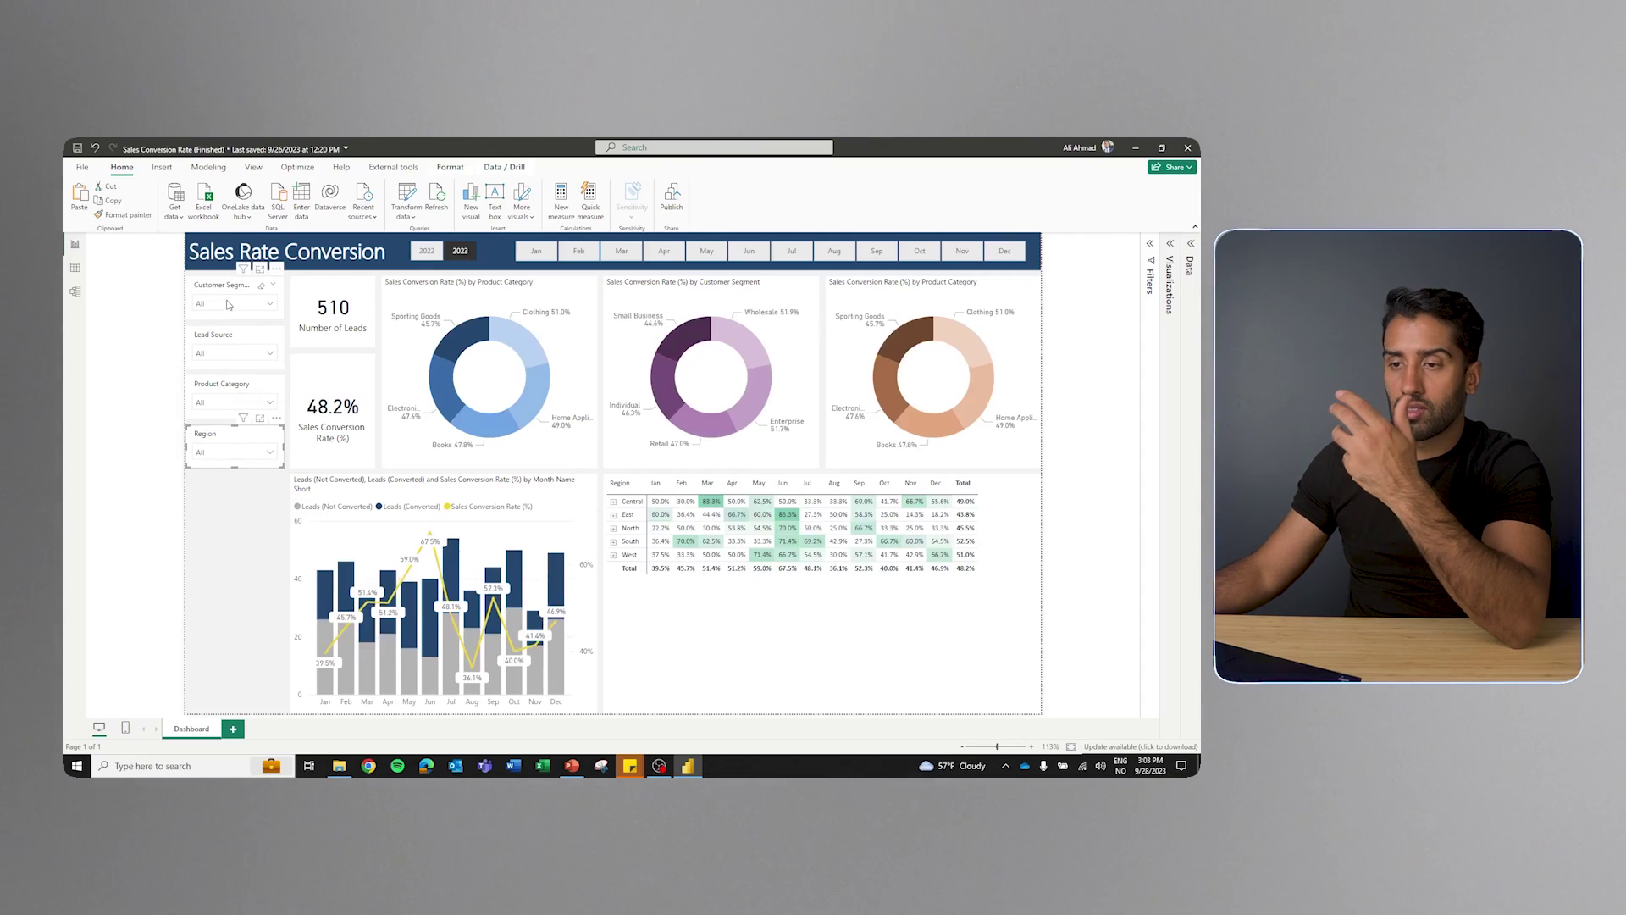
pyautogui.click(228, 303)
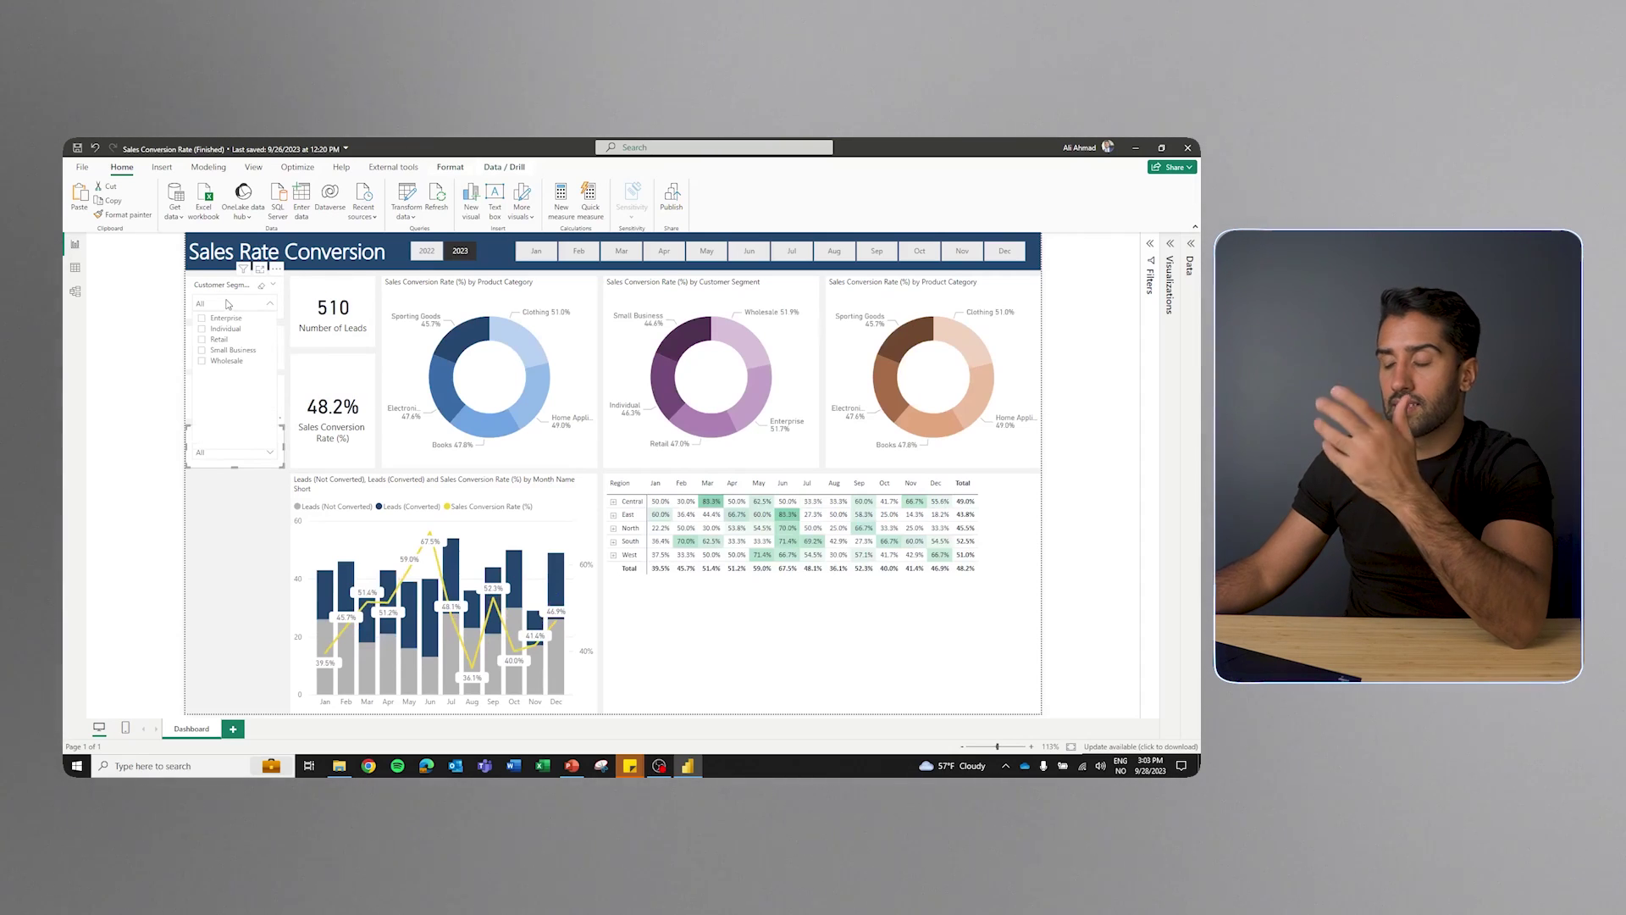
pyautogui.click(237, 527)
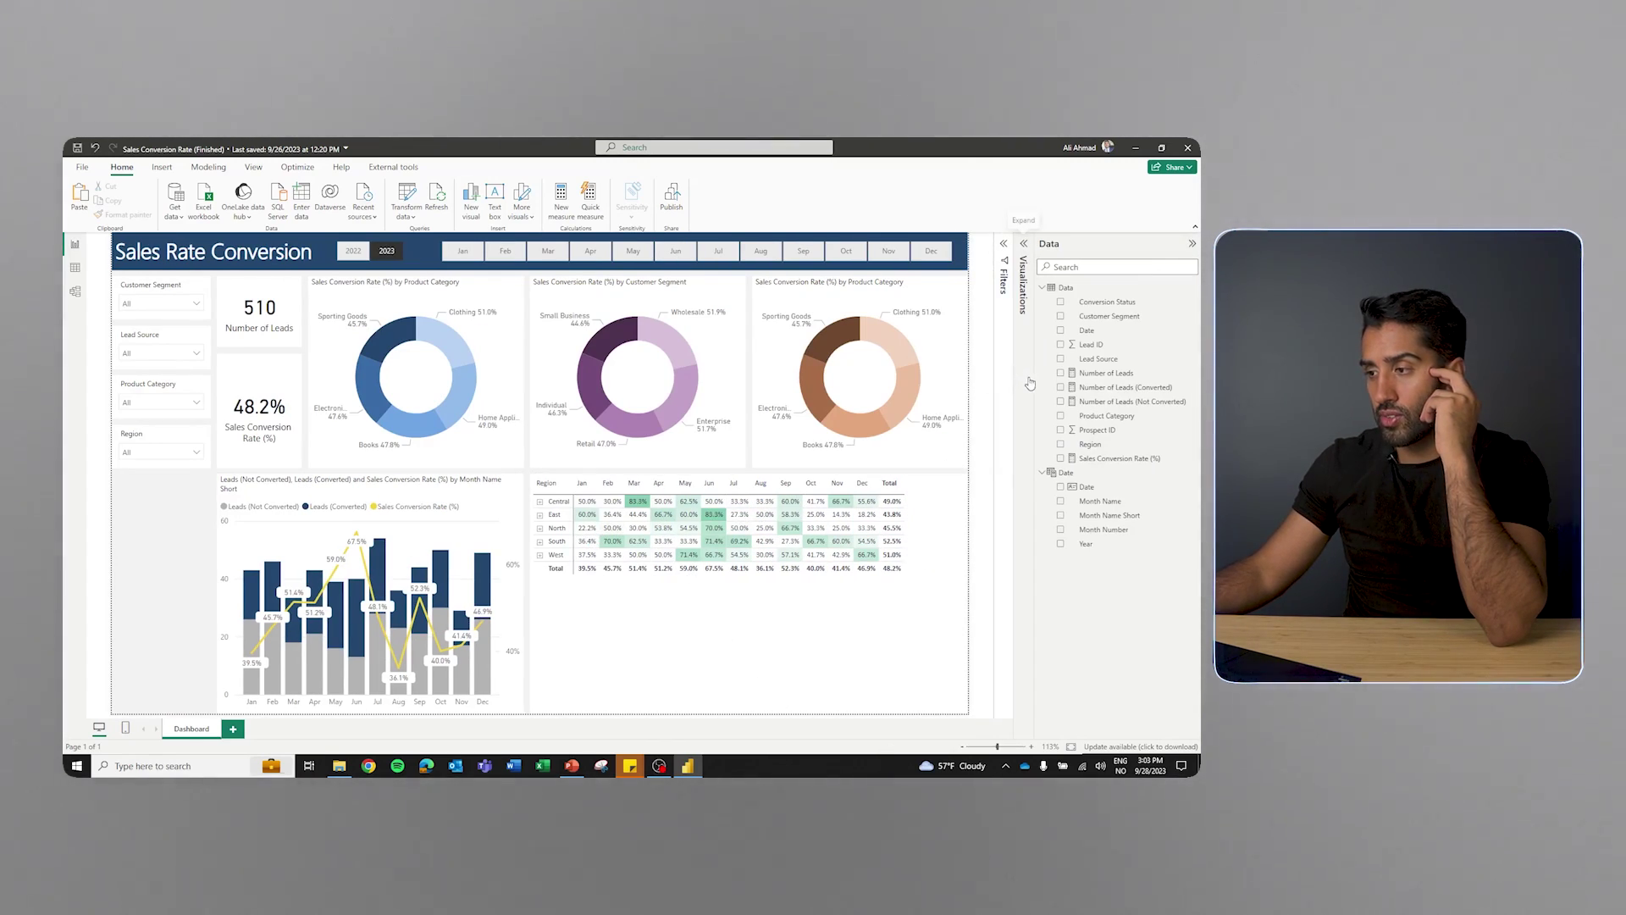
pyautogui.moveTo(1035, 383); pyautogui.dragTo(1061, 375)
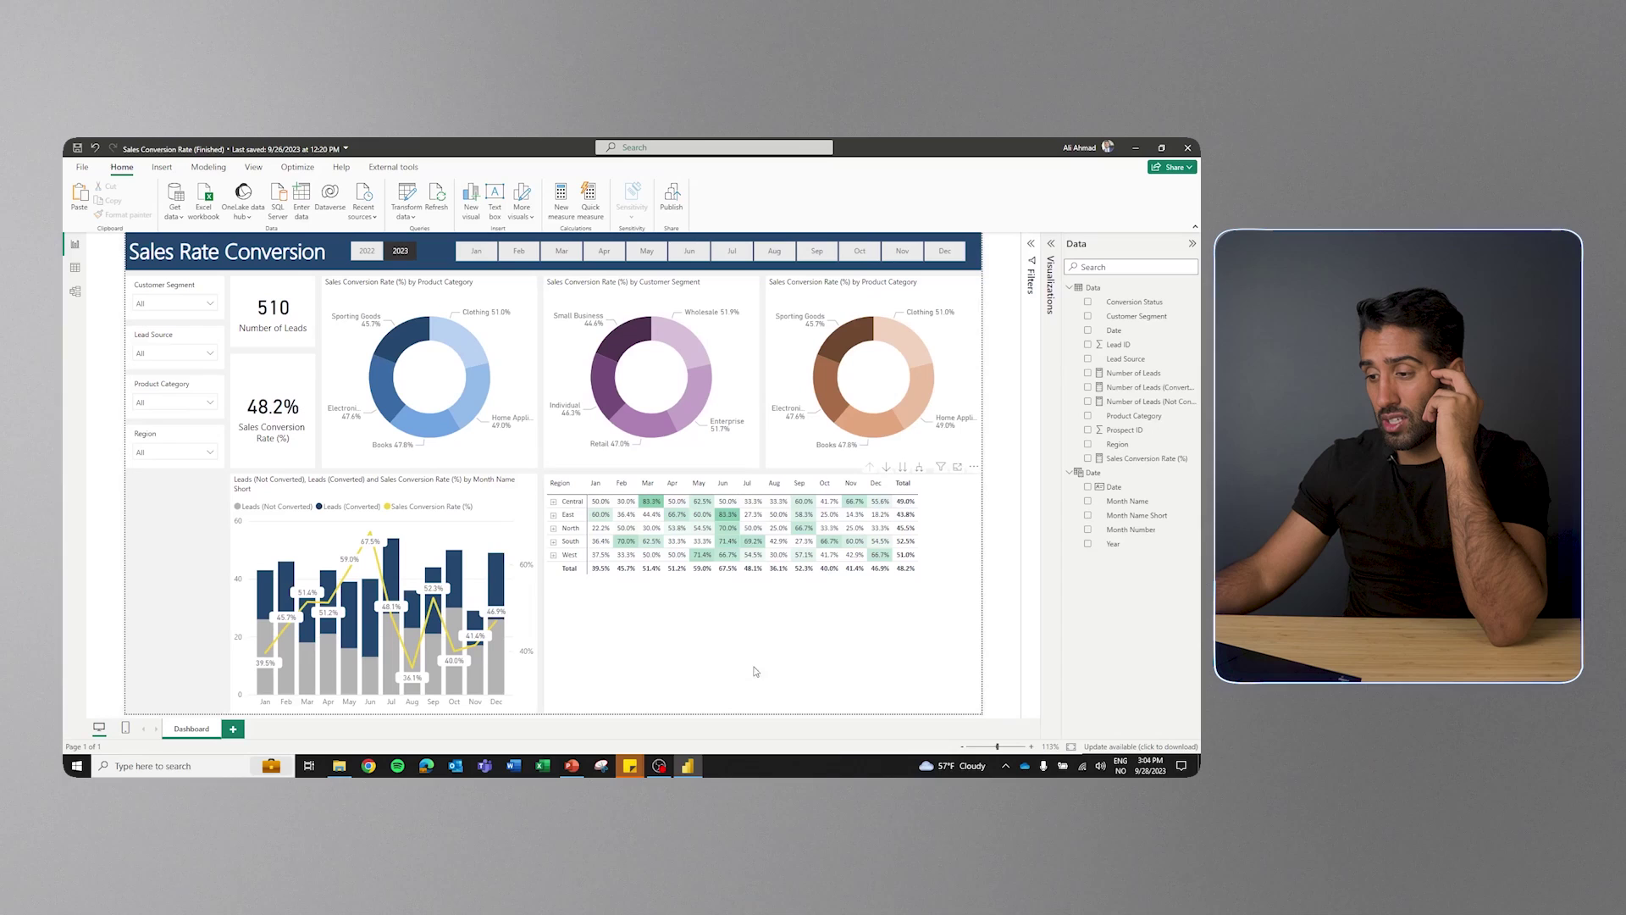
pyautogui.click(81, 168)
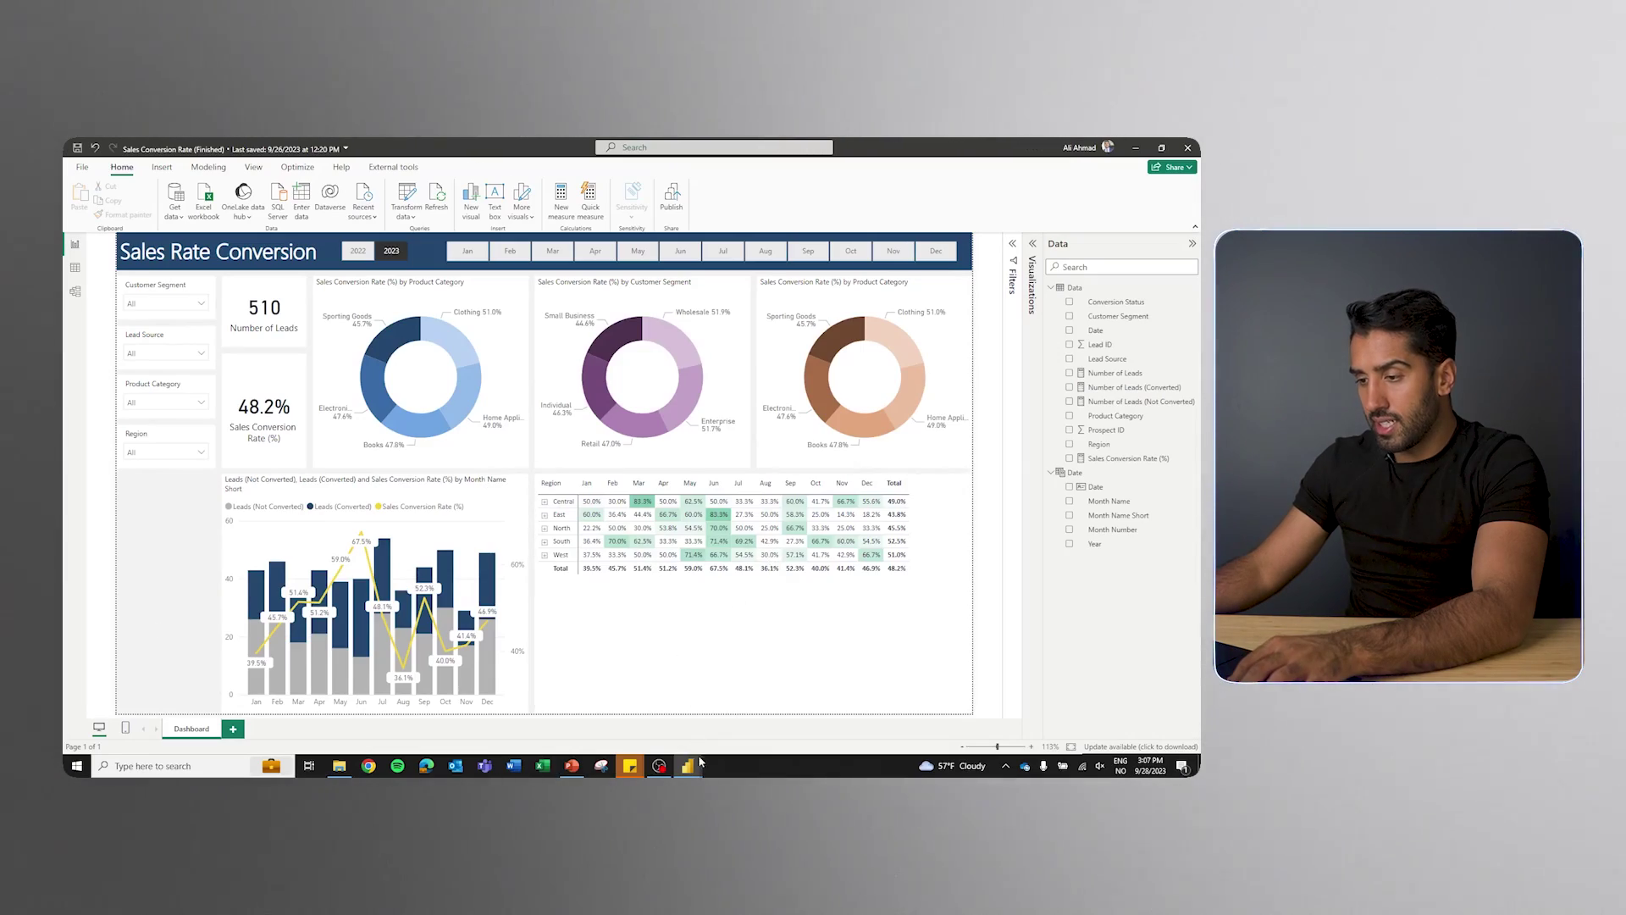
pyautogui.click(687, 766)
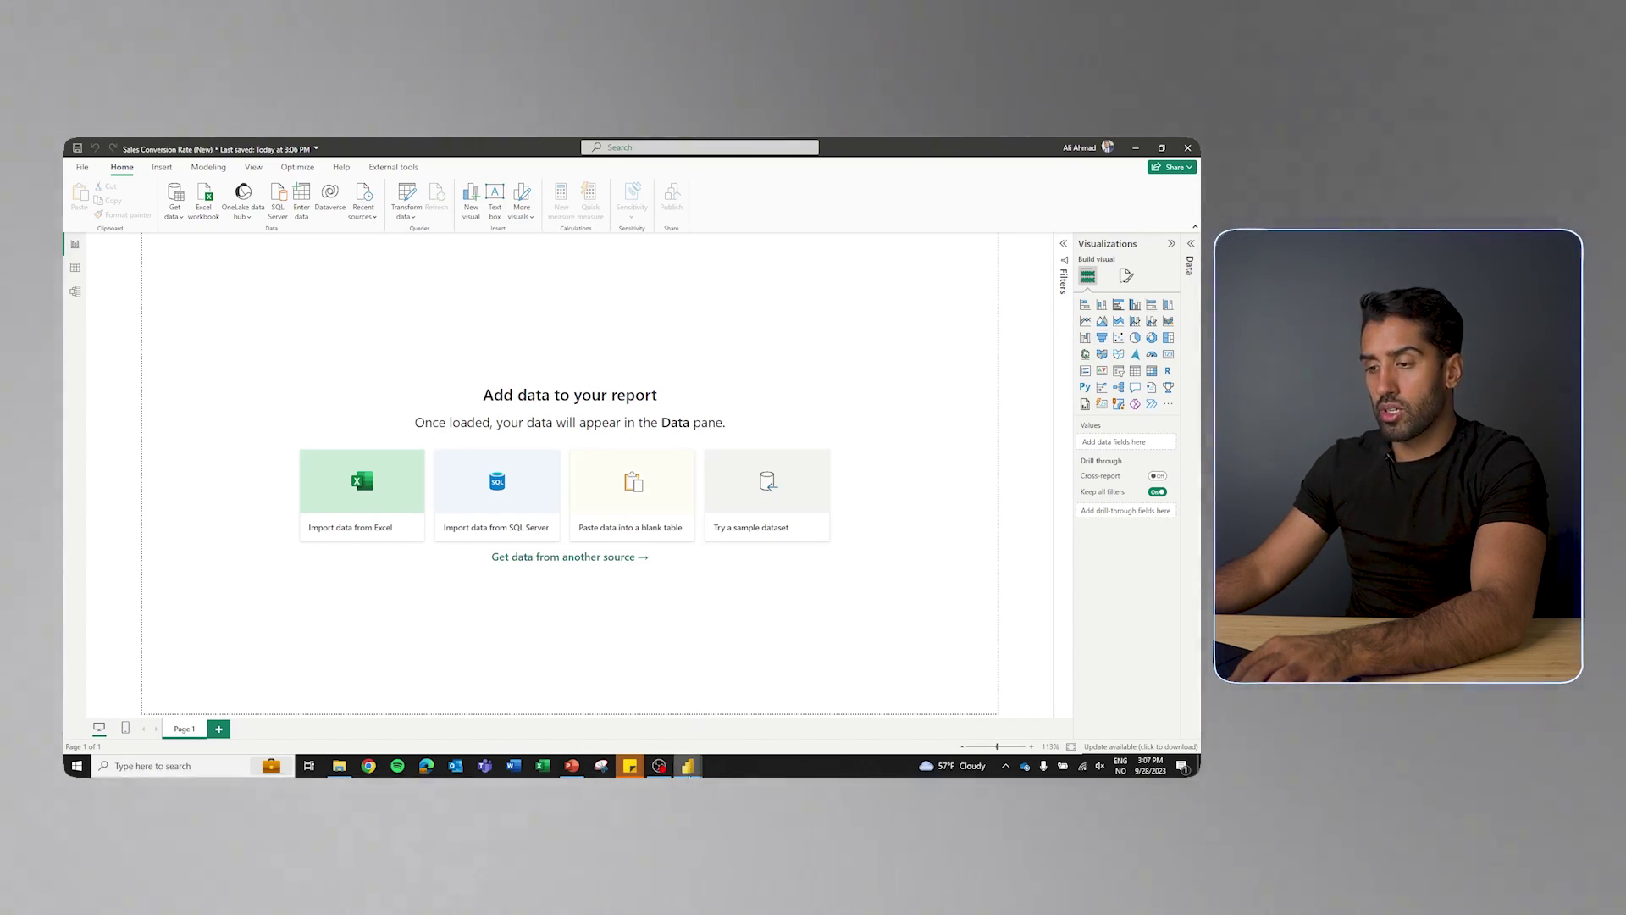
pyautogui.click(625, 622)
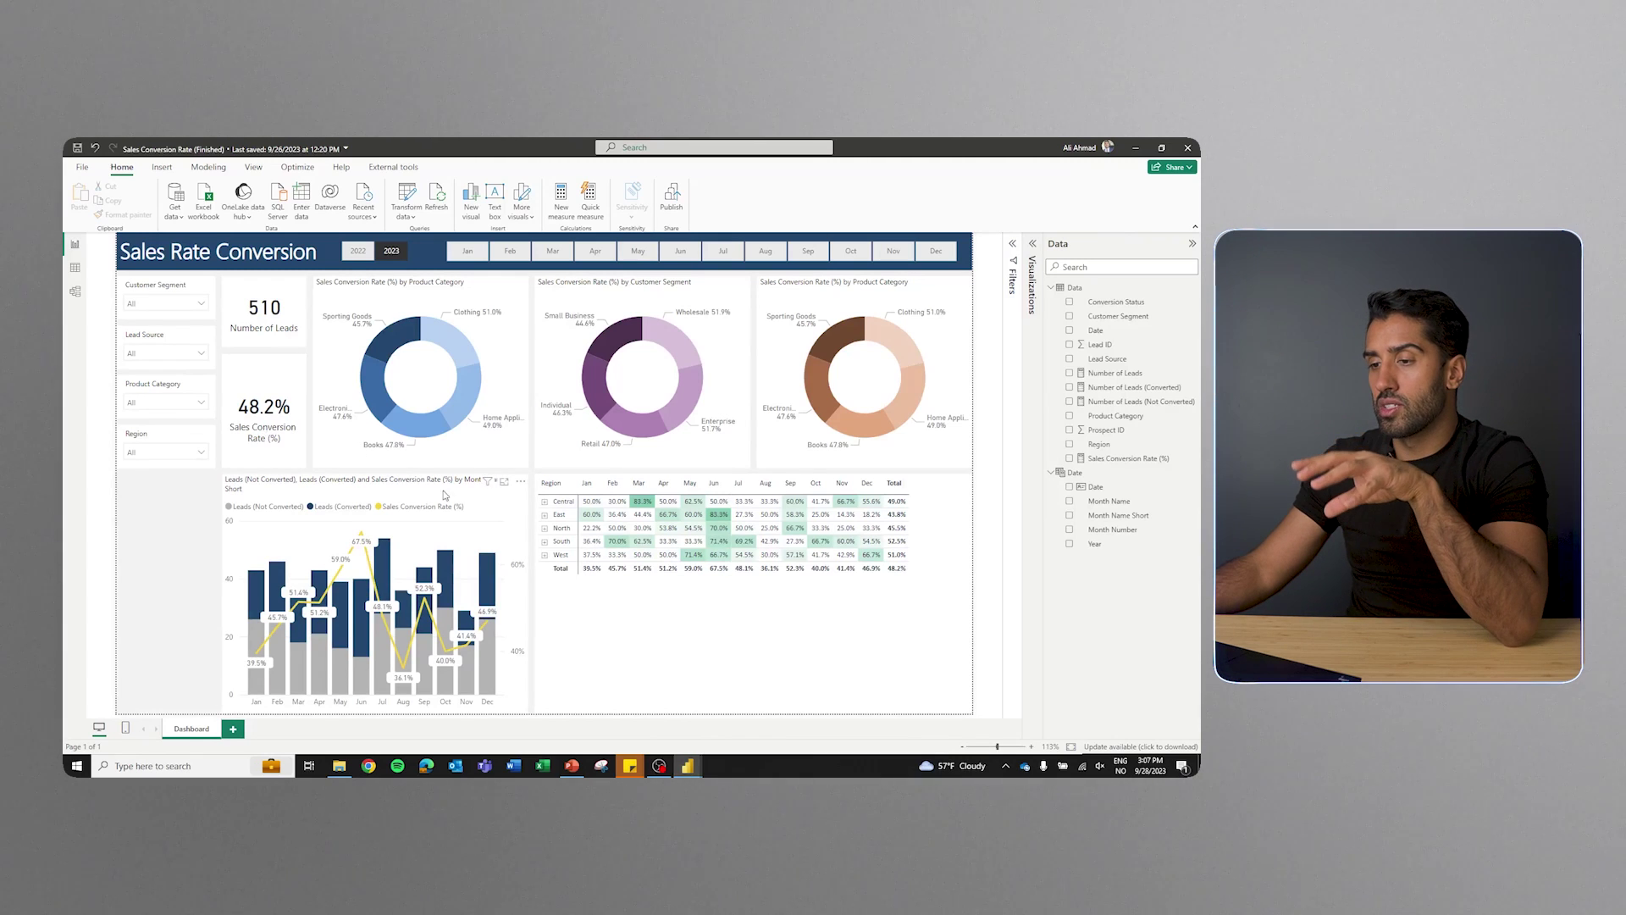
pyautogui.moveTo(386, 605)
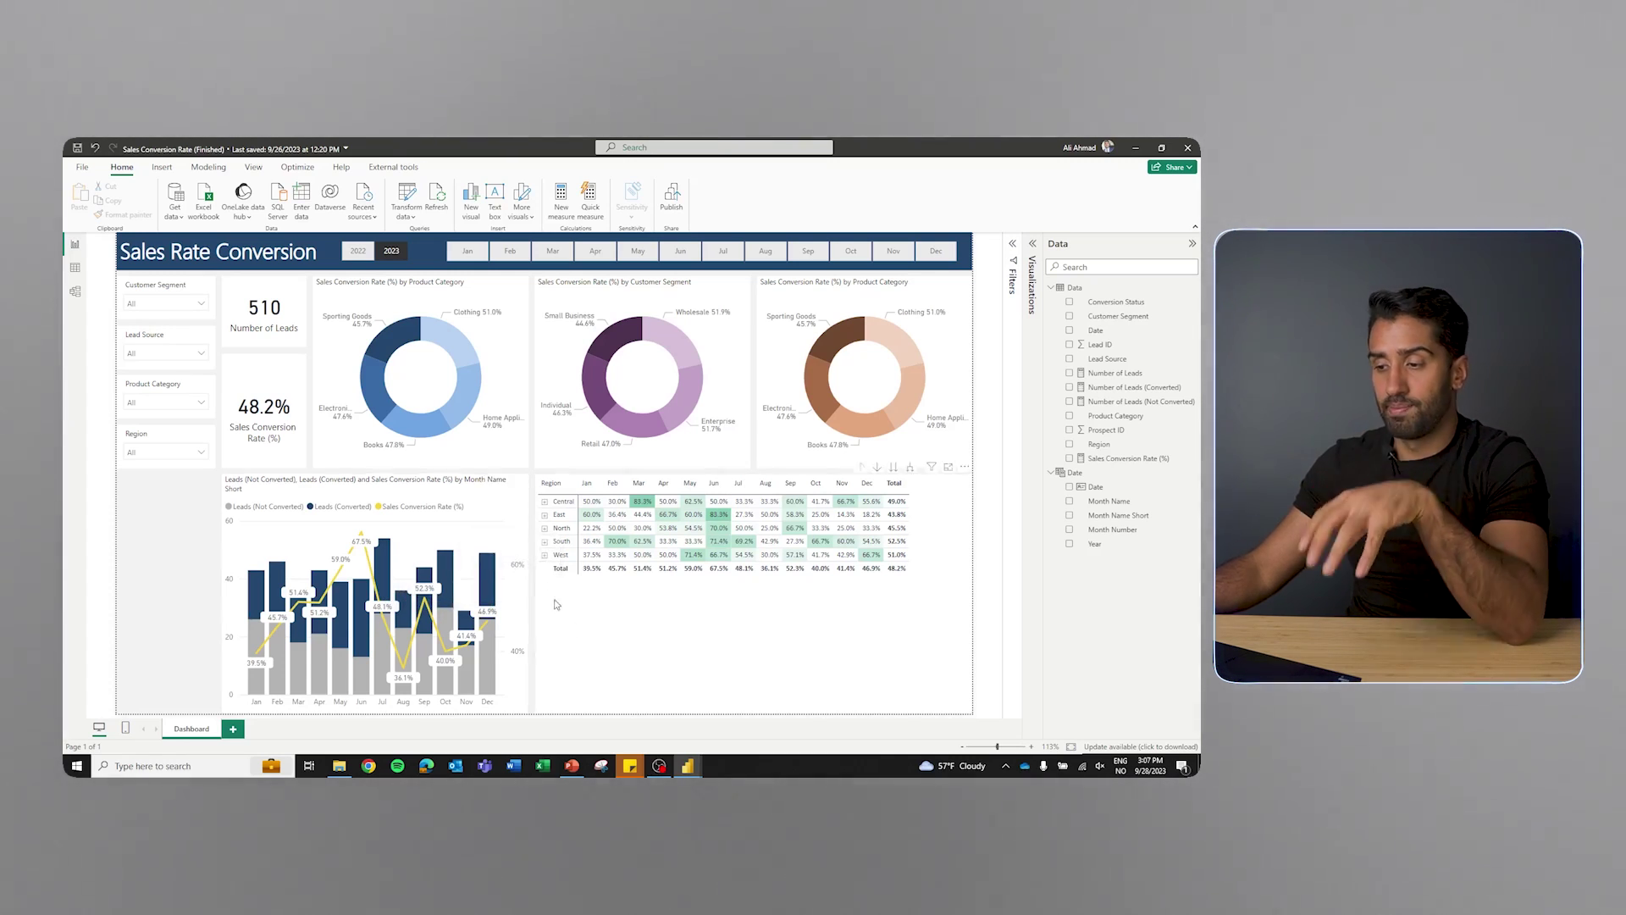
pyautogui.click(143, 276)
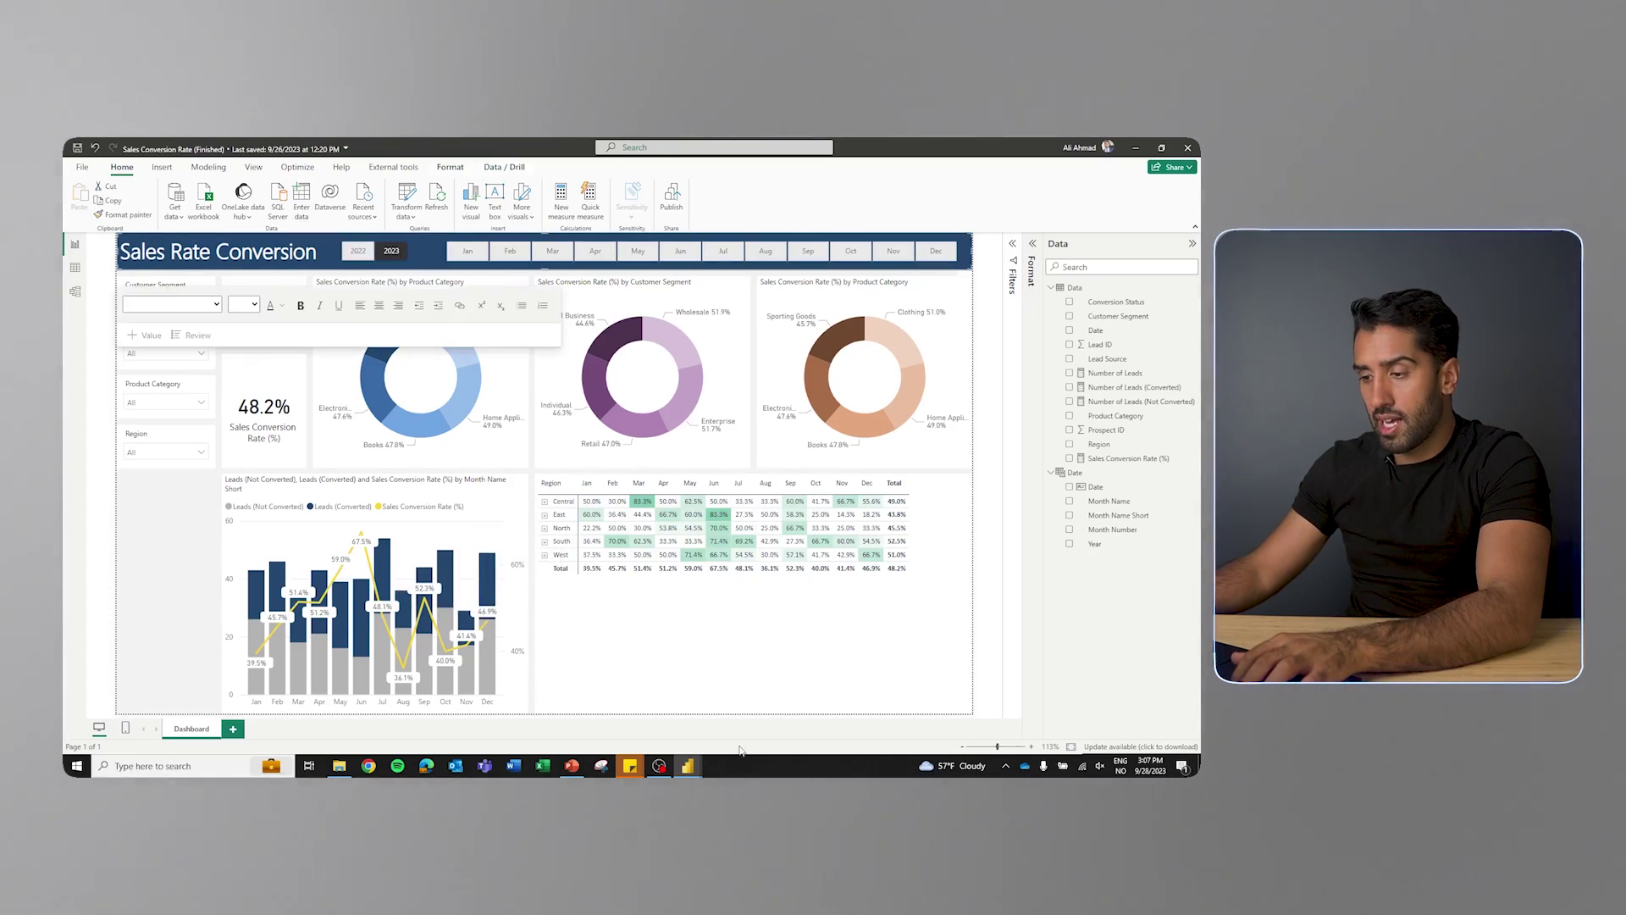
# In the Sales Conversion Rate (New) report, place a full-width text box along the page's upper edge reading "Sales Rate Conversion"
pyautogui.click(689, 767)
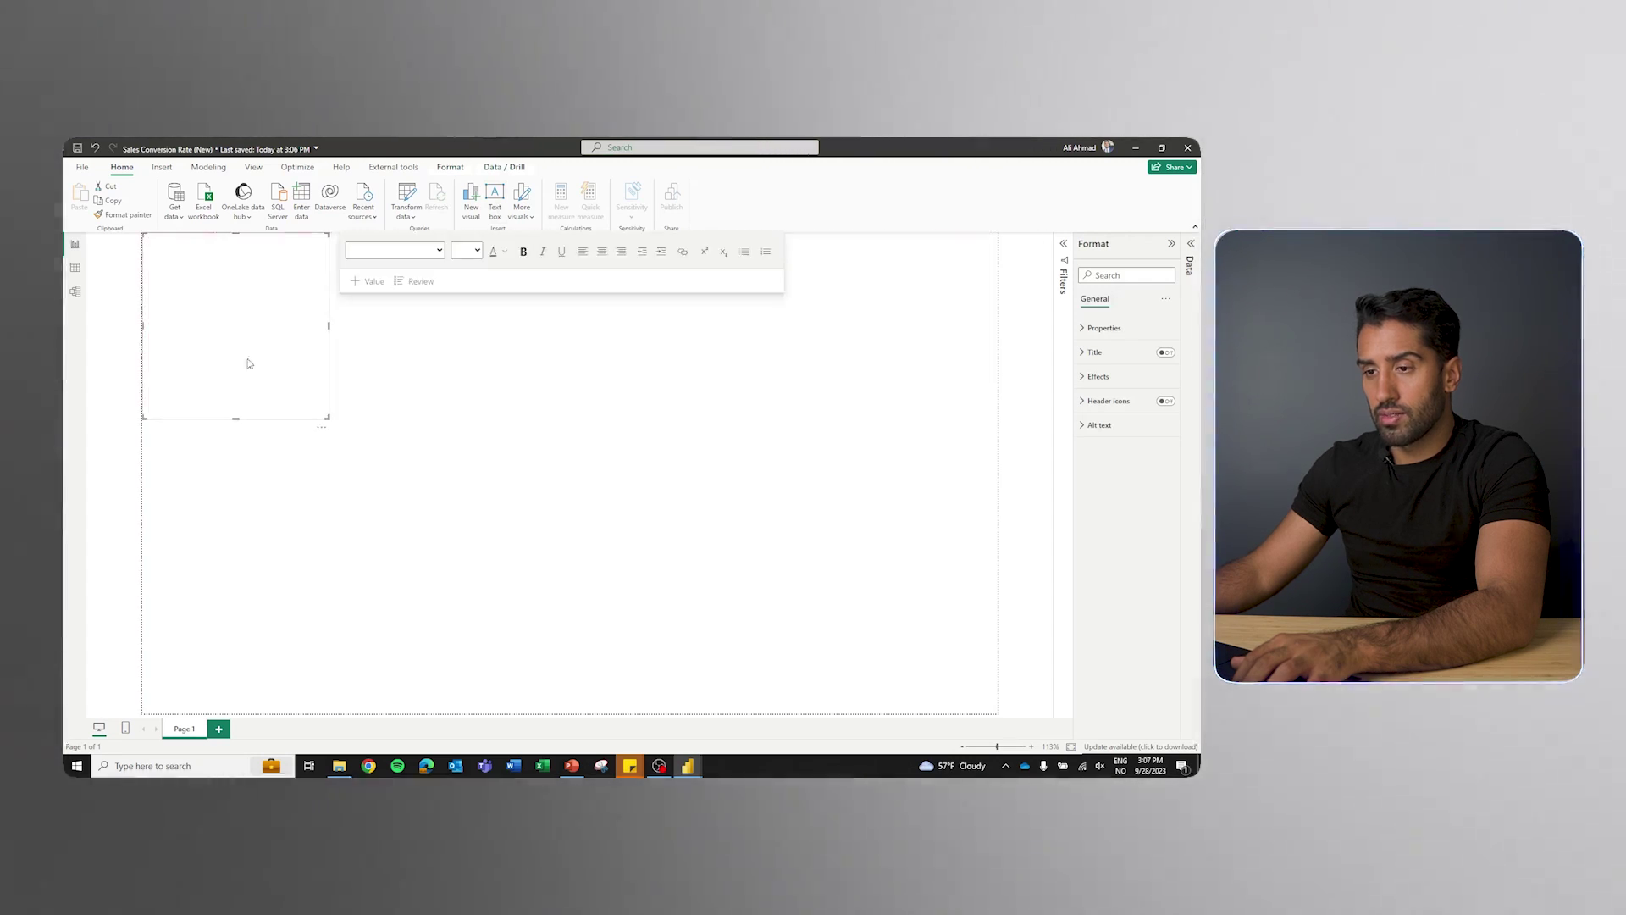
pyautogui.moveTo(332, 424); pyautogui.dragTo(403, 410)
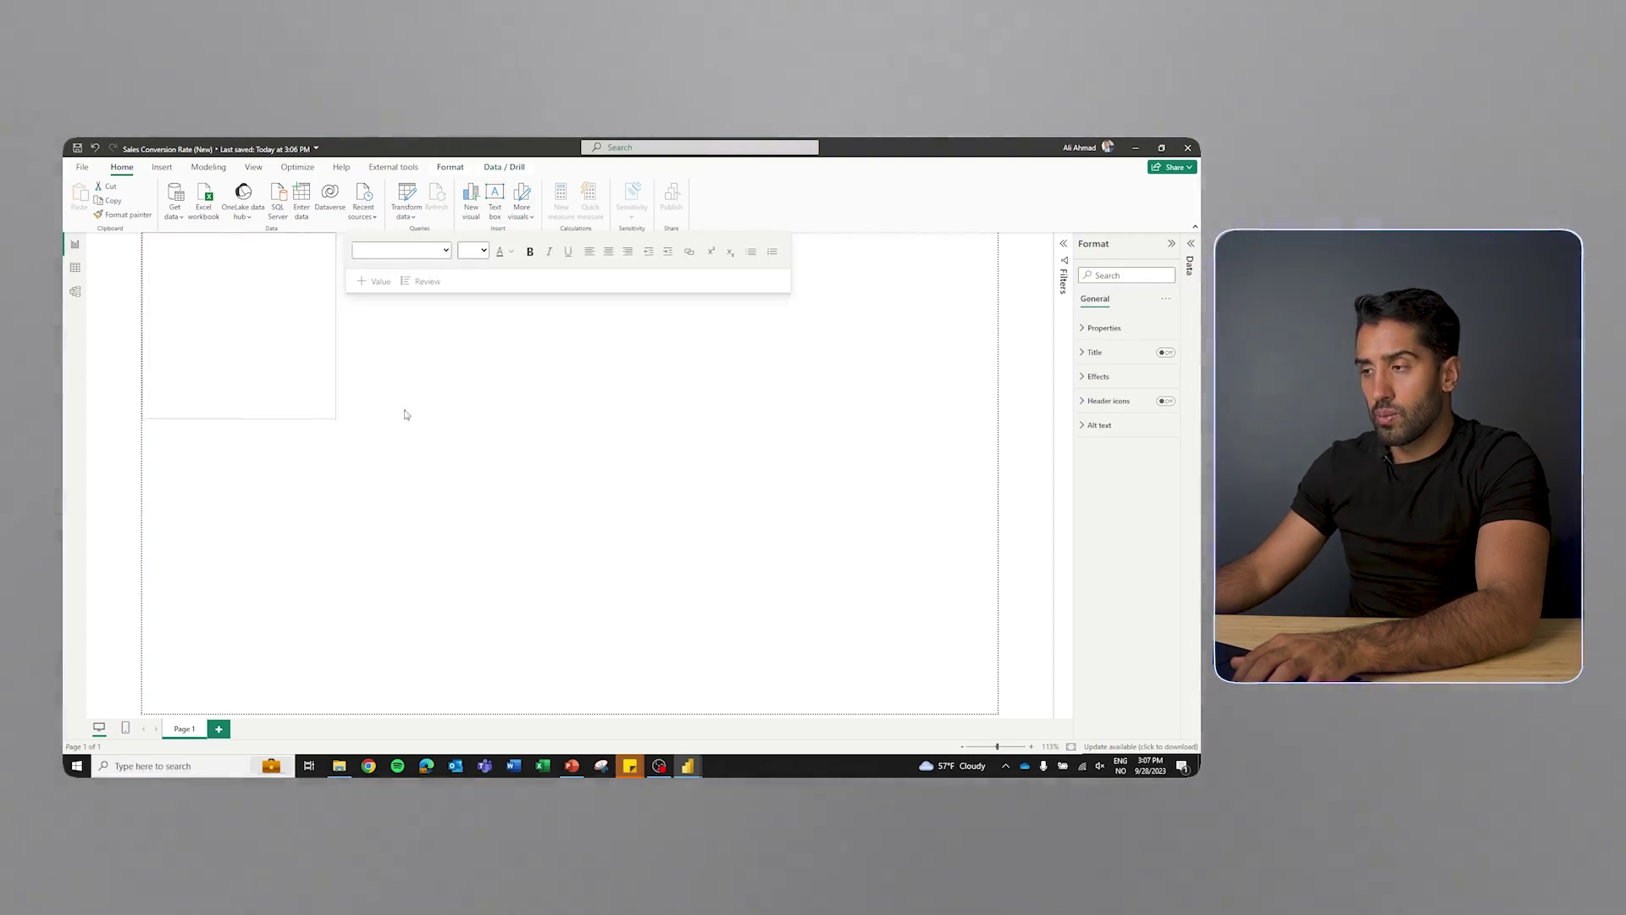
pyautogui.write('Sal')
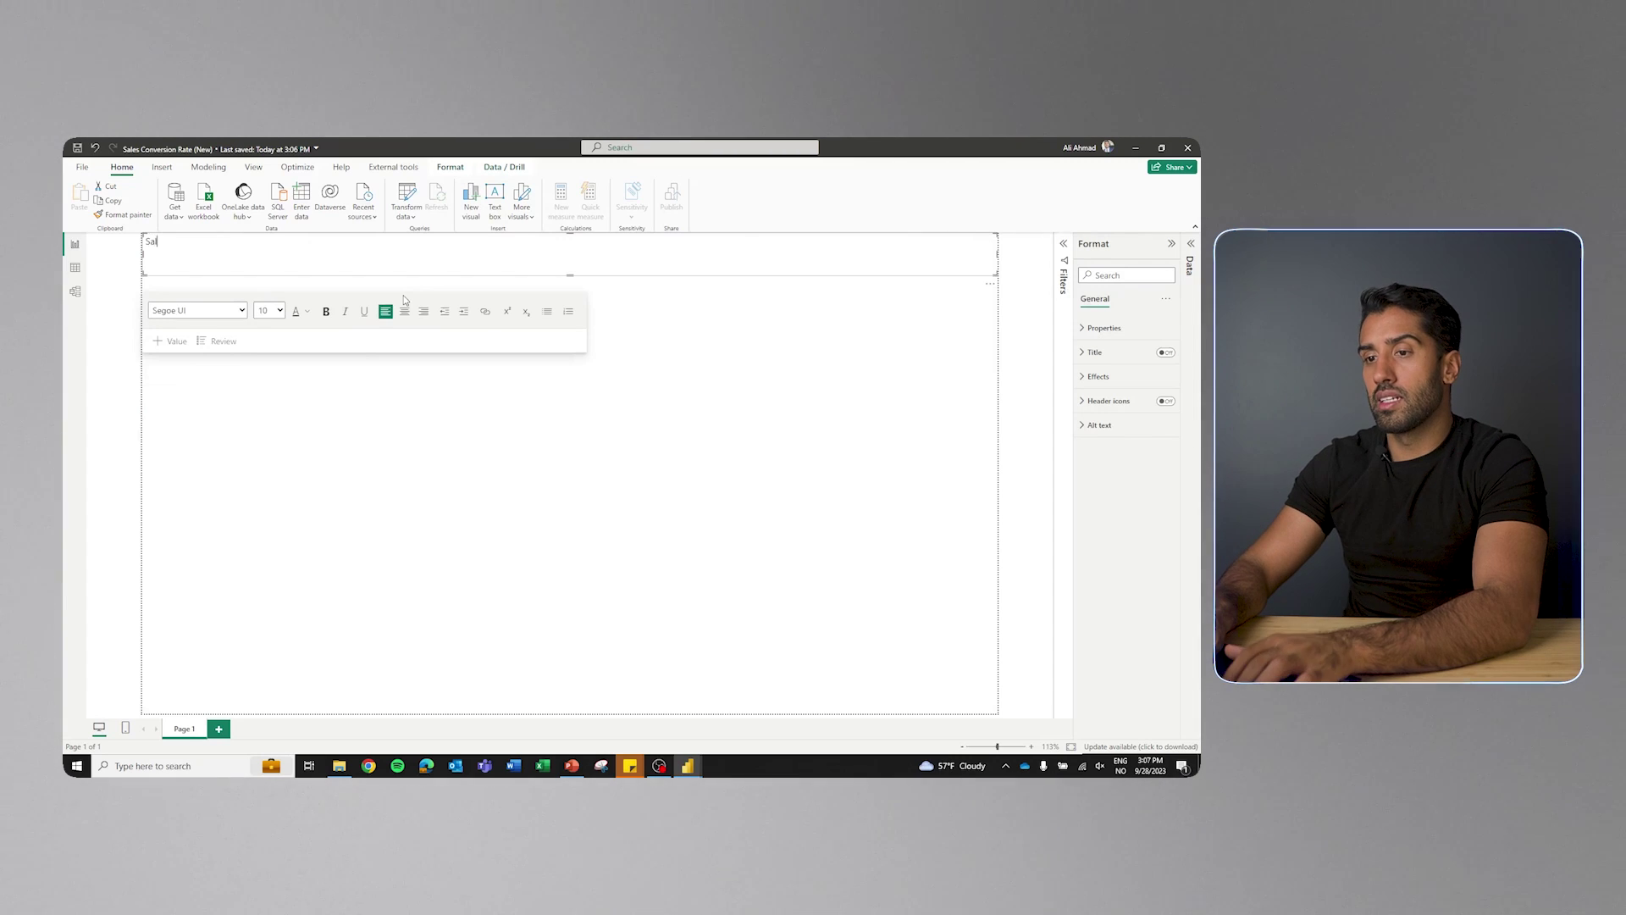
pyautogui.write('es Rate Conversion')
# Make the "Sales Rate Conversion" title bold and set its font size to 20
pyautogui.hotkey('ctrl', 'a')
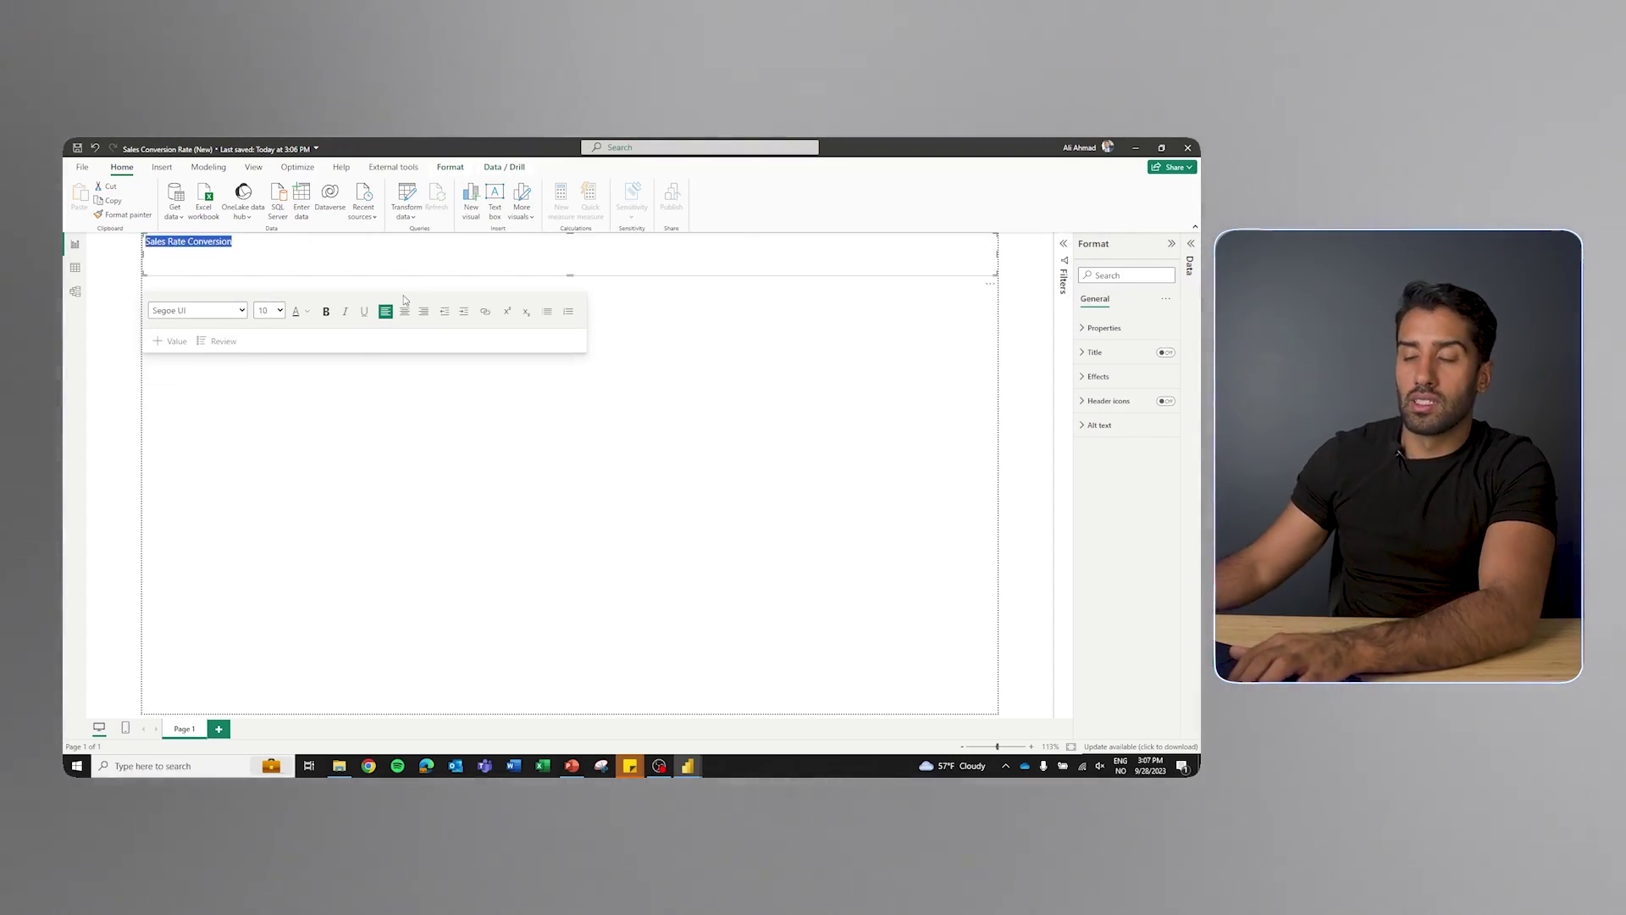
pyautogui.click(279, 312)
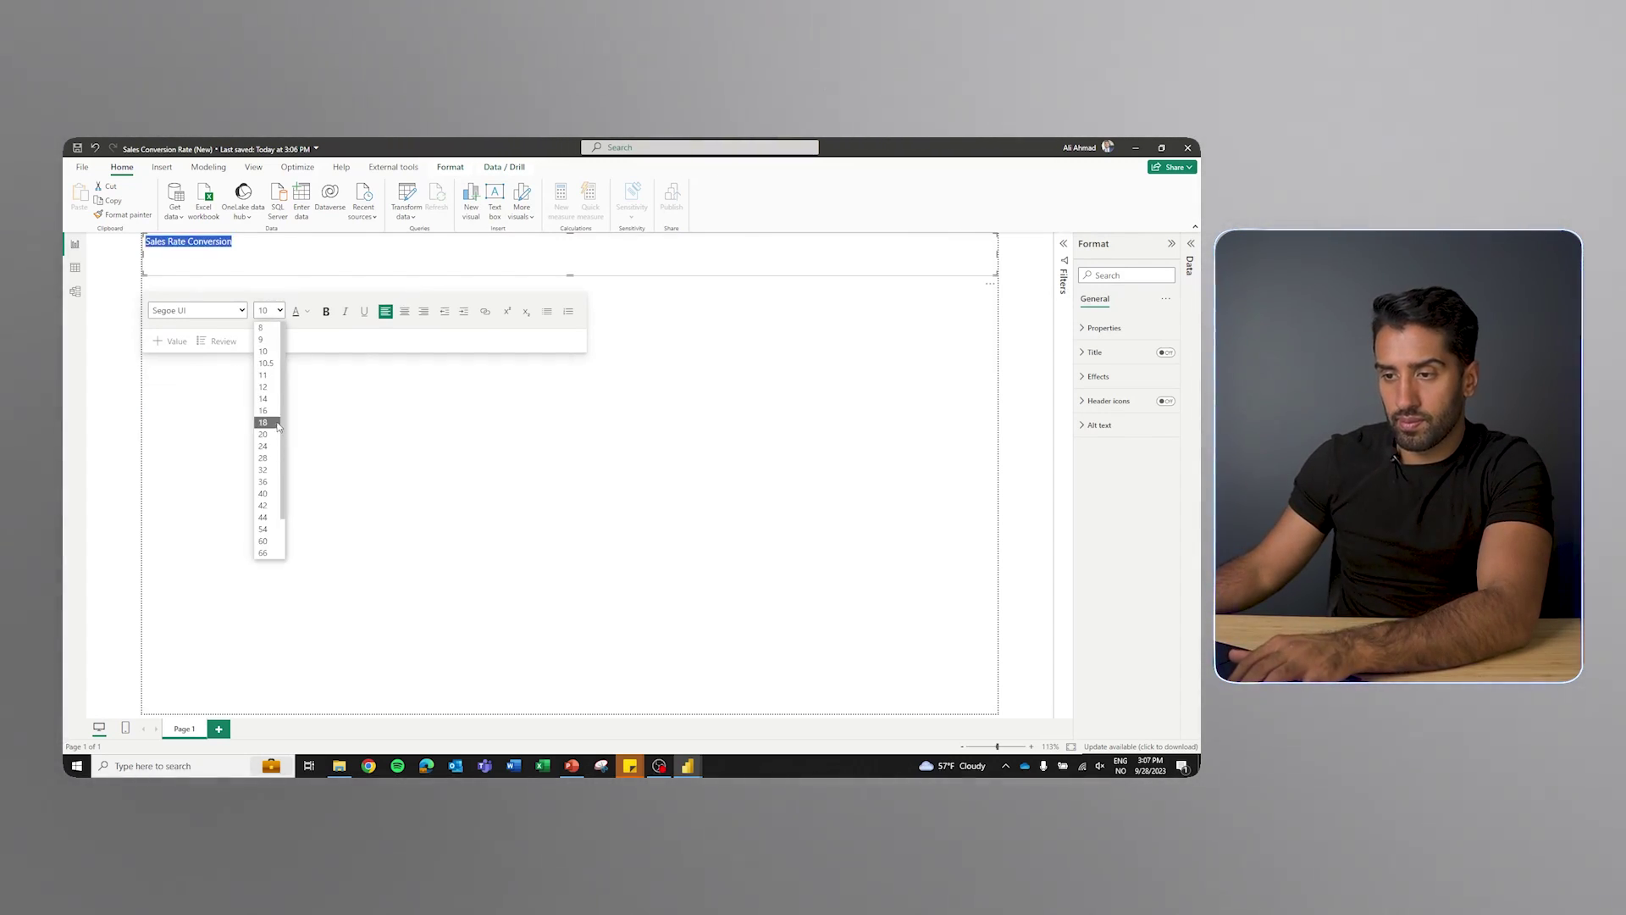
pyautogui.click(277, 422)
pyautogui.click(325, 312)
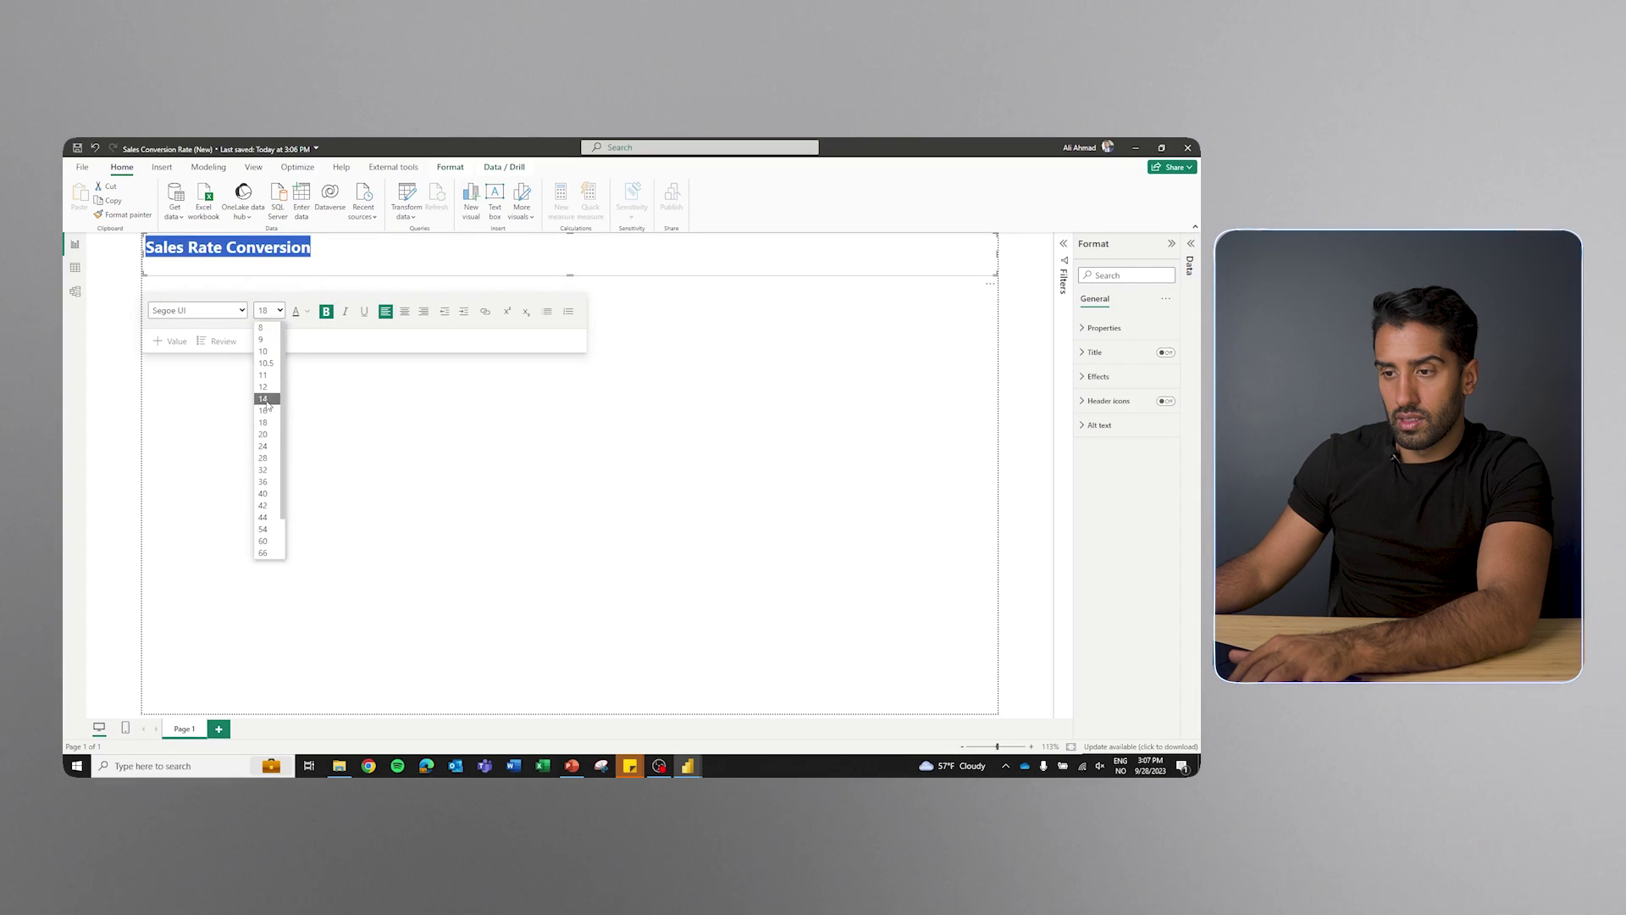
pyautogui.click(264, 435)
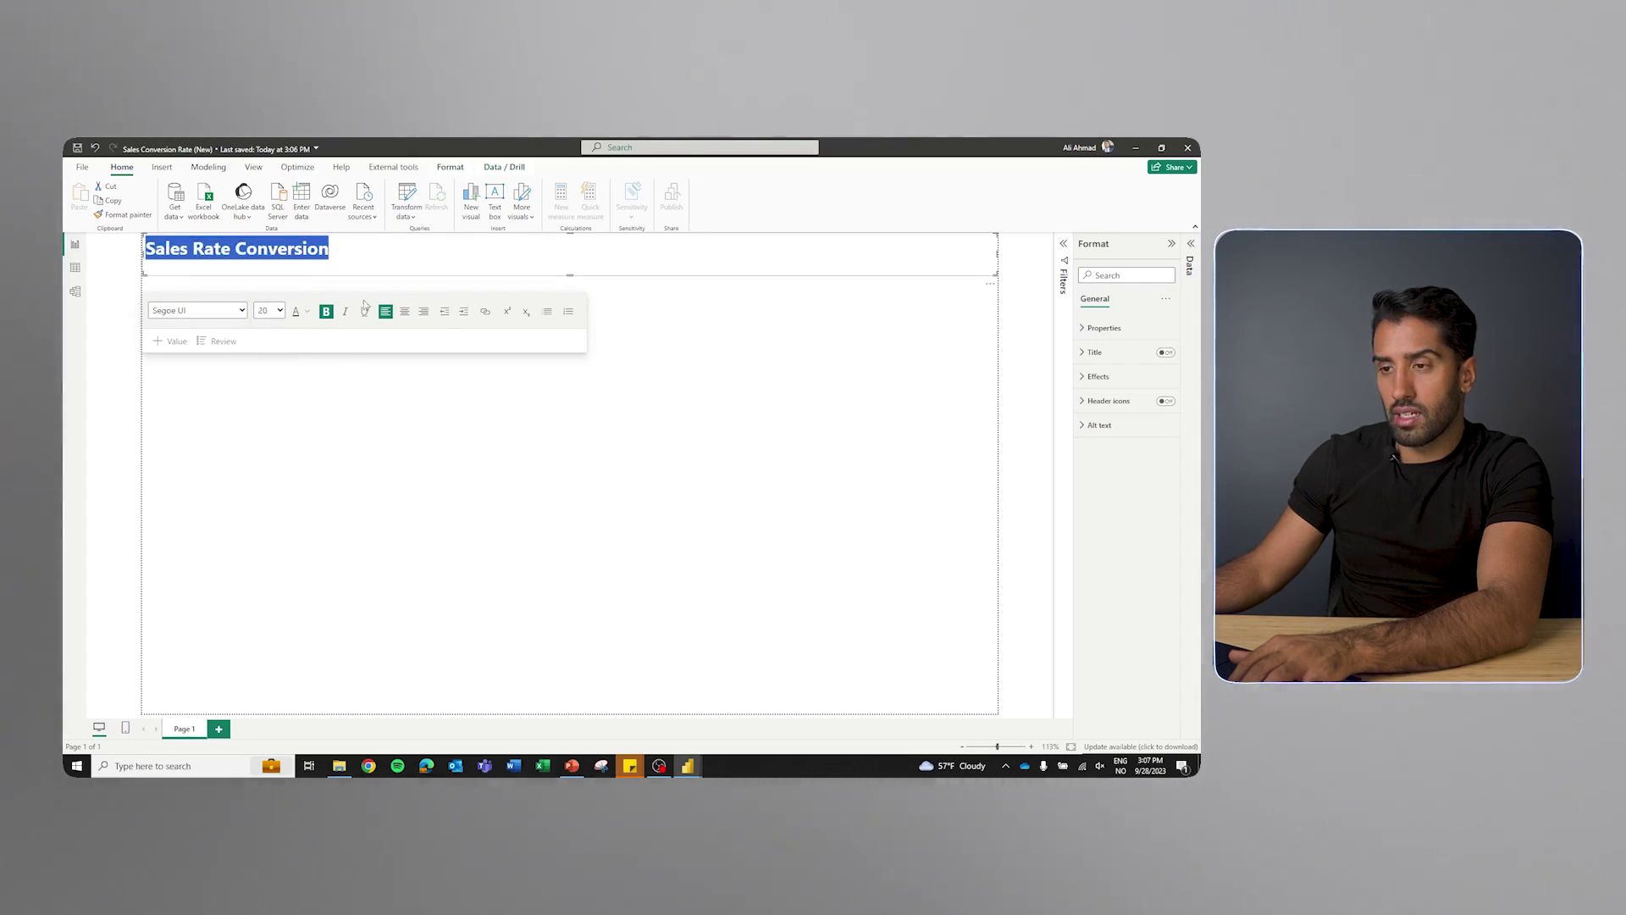
pyautogui.click(413, 235)
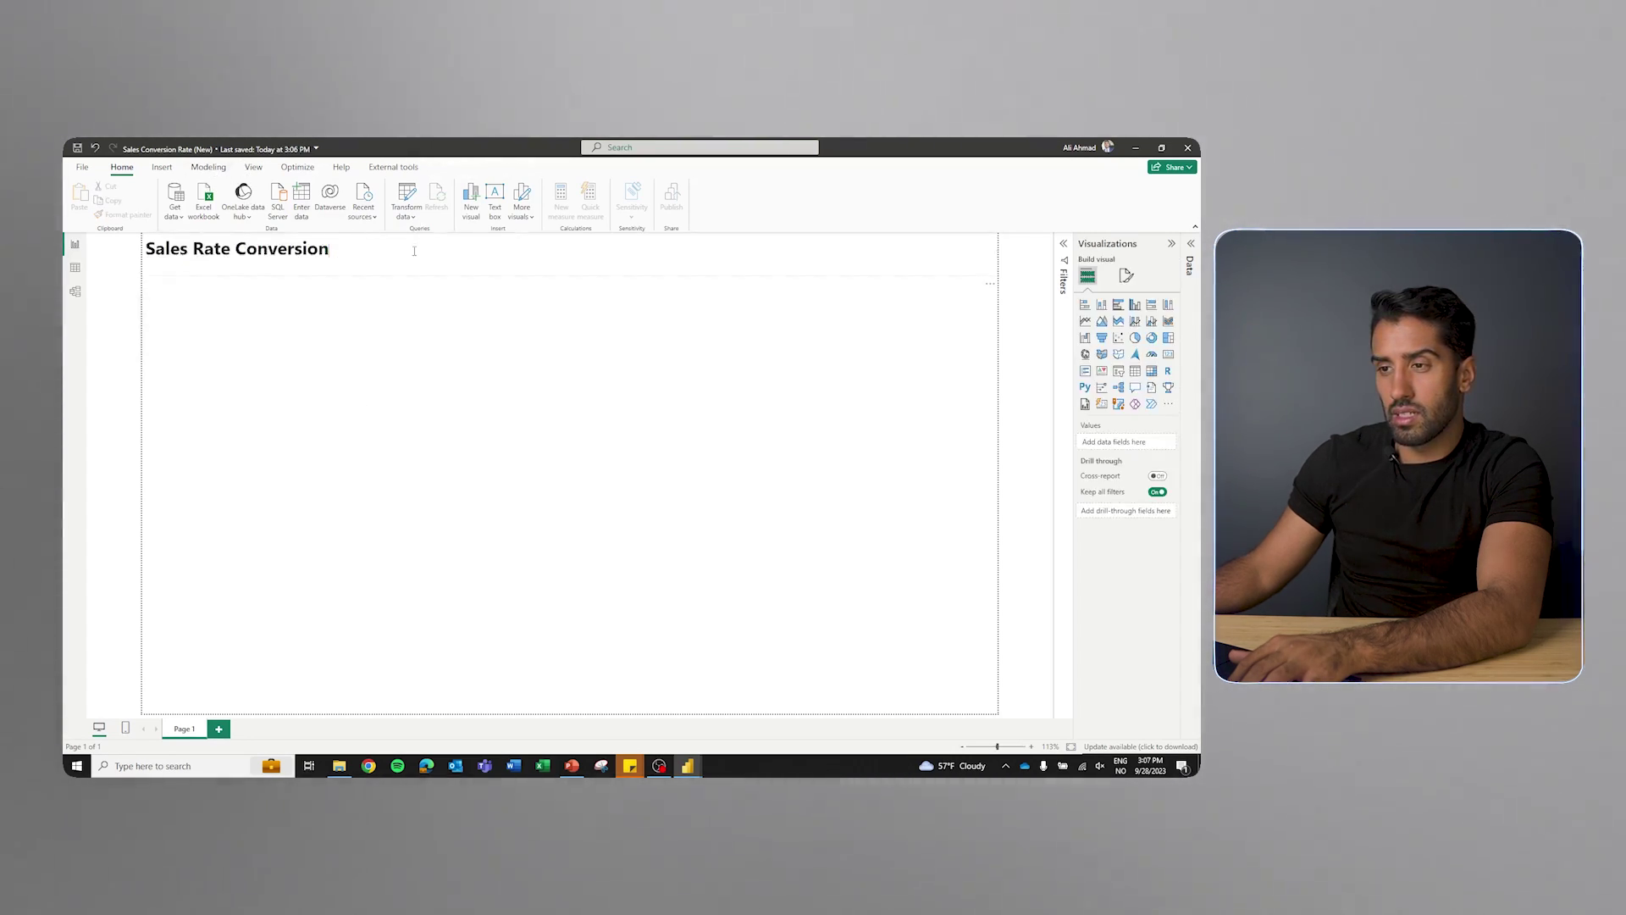
# Apply one of the built-in Power BI themes to the report
pyautogui.click(254, 168)
pyautogui.click(346, 207)
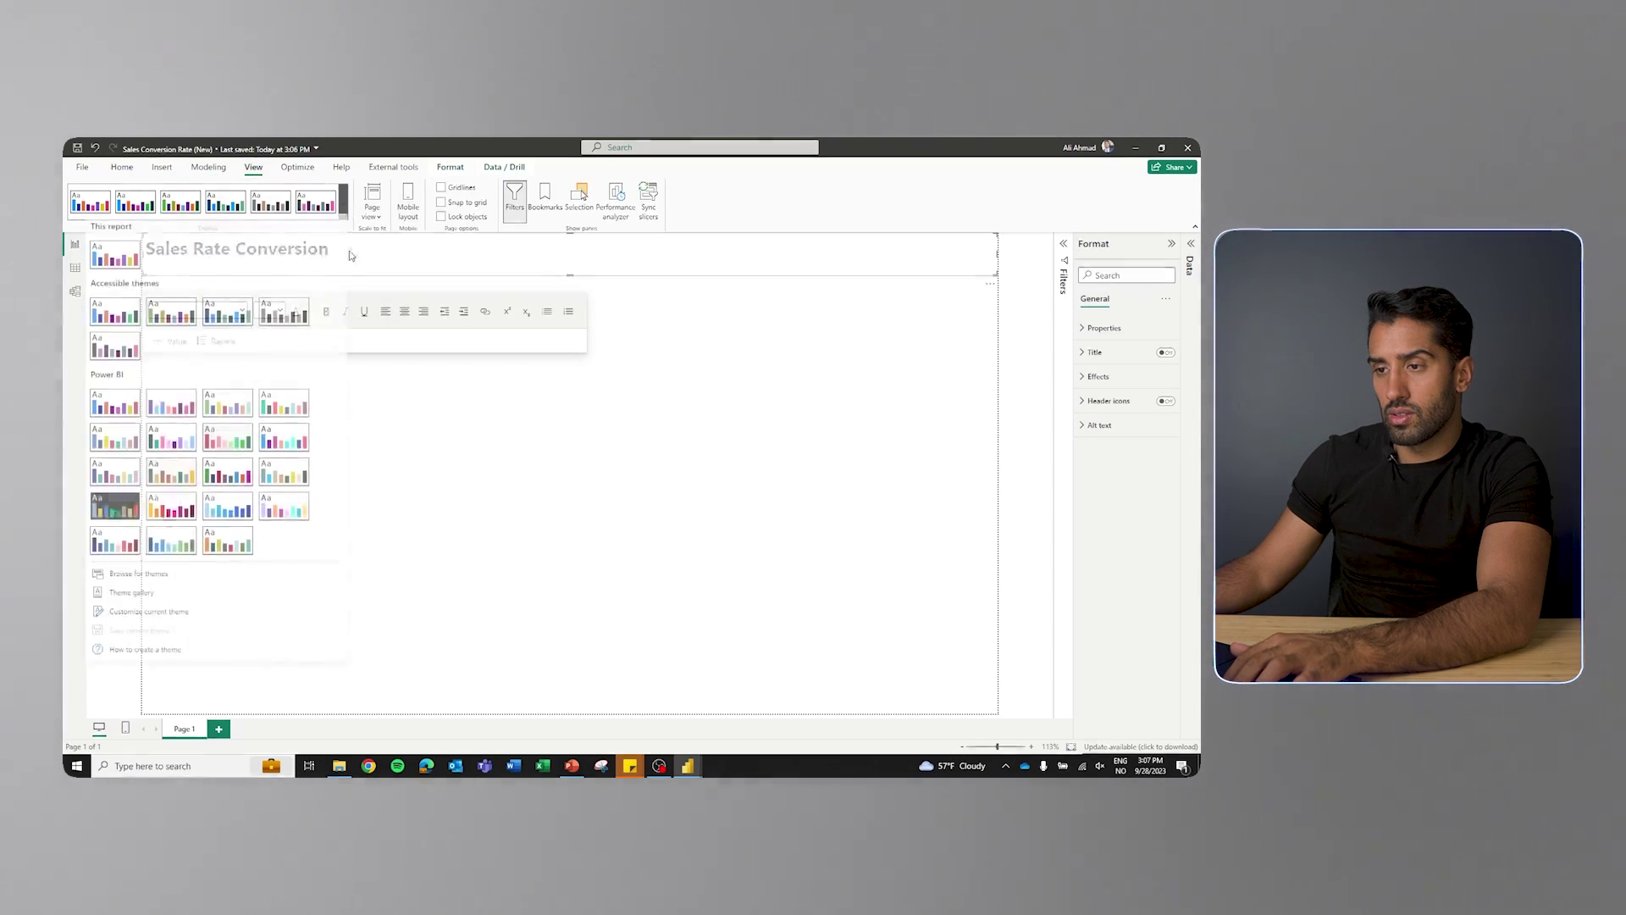
pyautogui.click(286, 508)
# Turn on the title text box's background and set its color to dark blue
pyautogui.click(1097, 376)
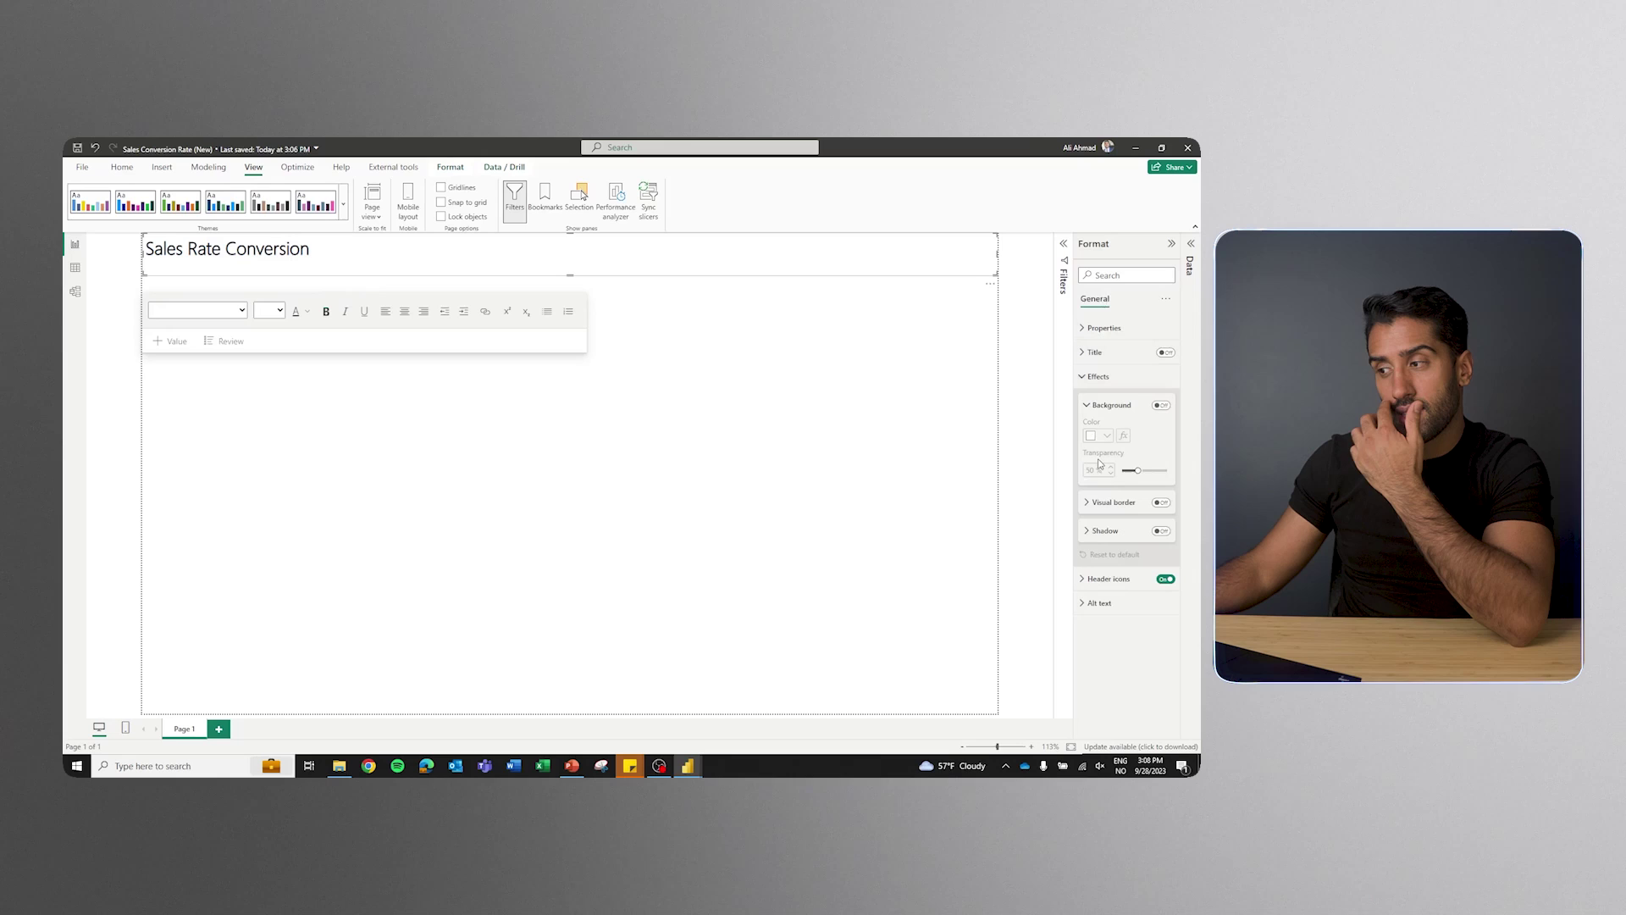
pyautogui.click(1160, 405)
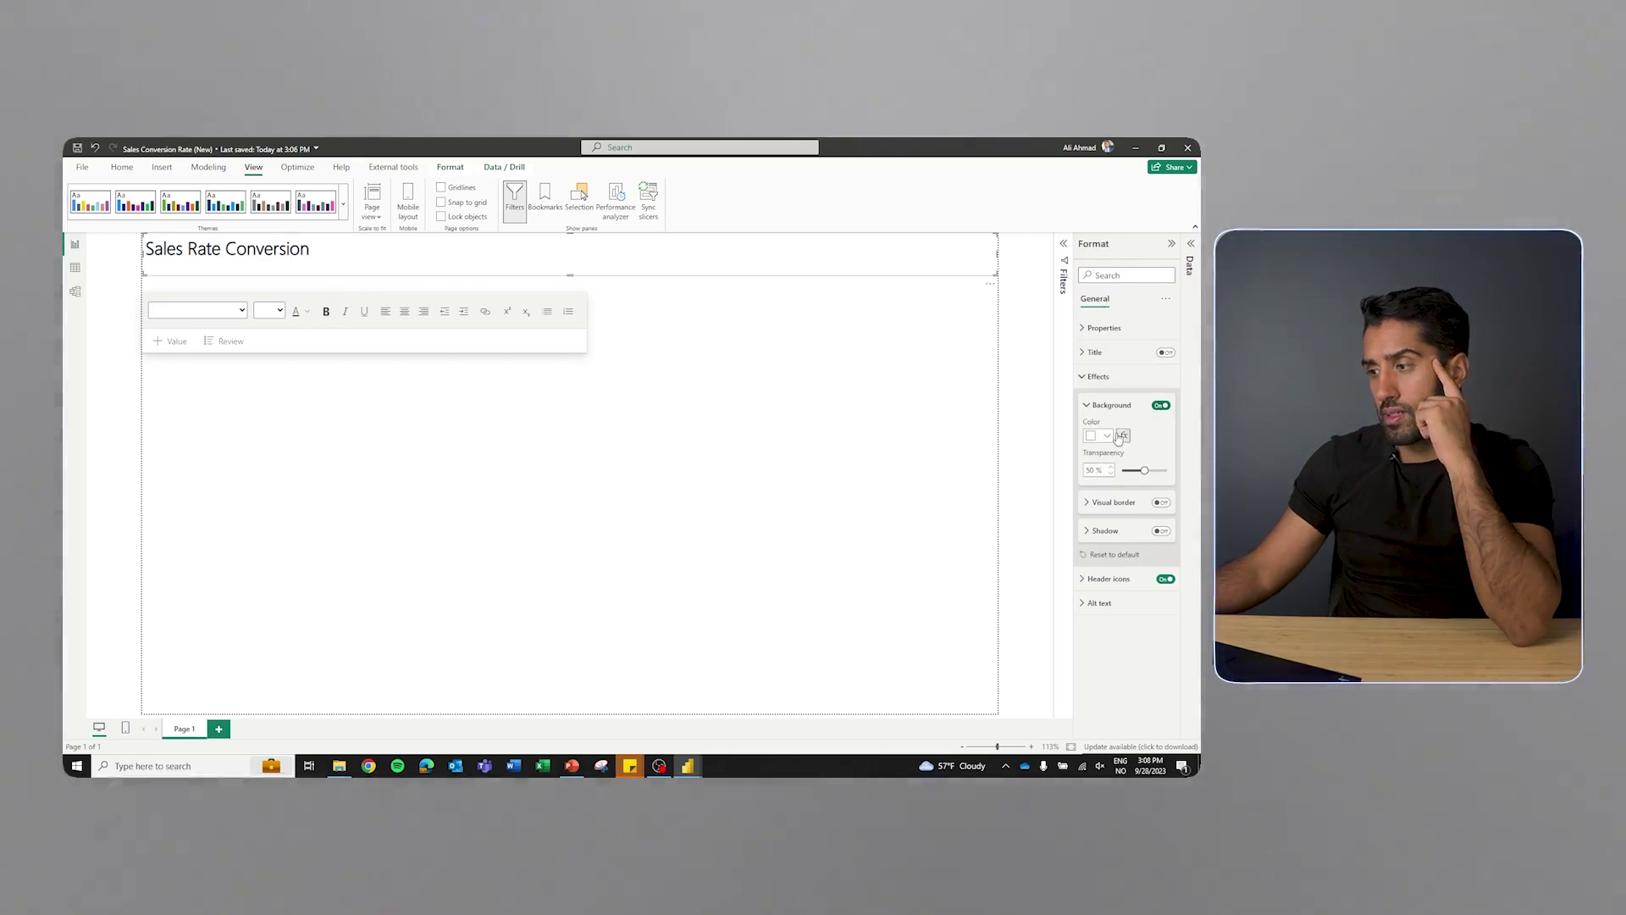
pyautogui.click(1102, 435)
pyautogui.click(1055, 554)
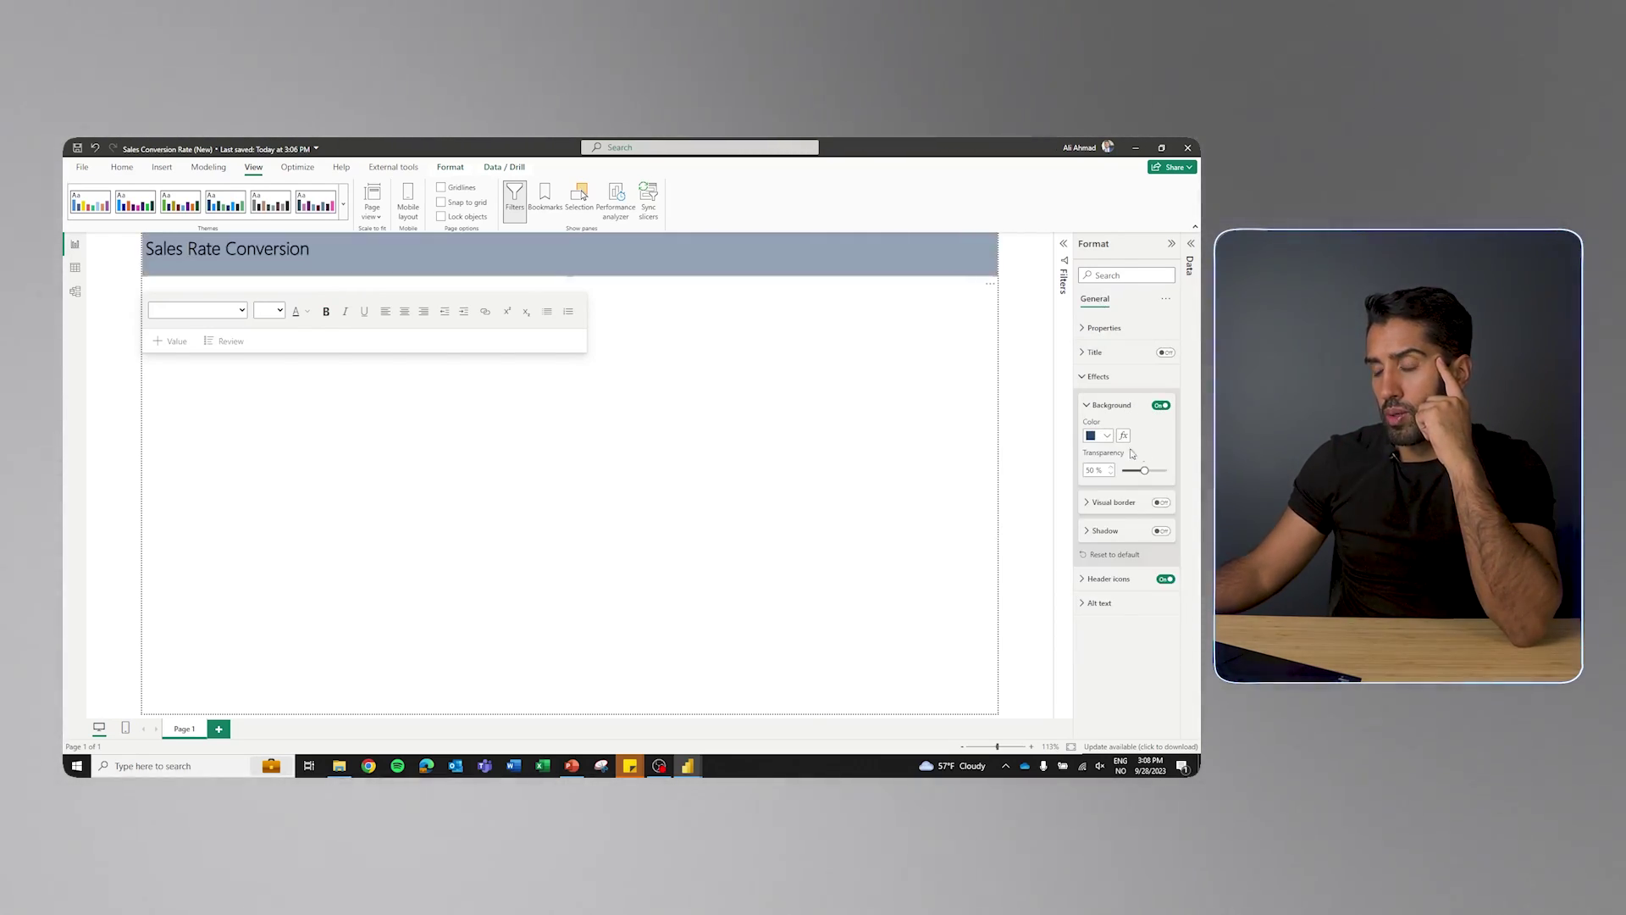
# Make the title text white and larger, and set the text box's background transparency to 0%
pyautogui.hotkey('ctrl', 'a')
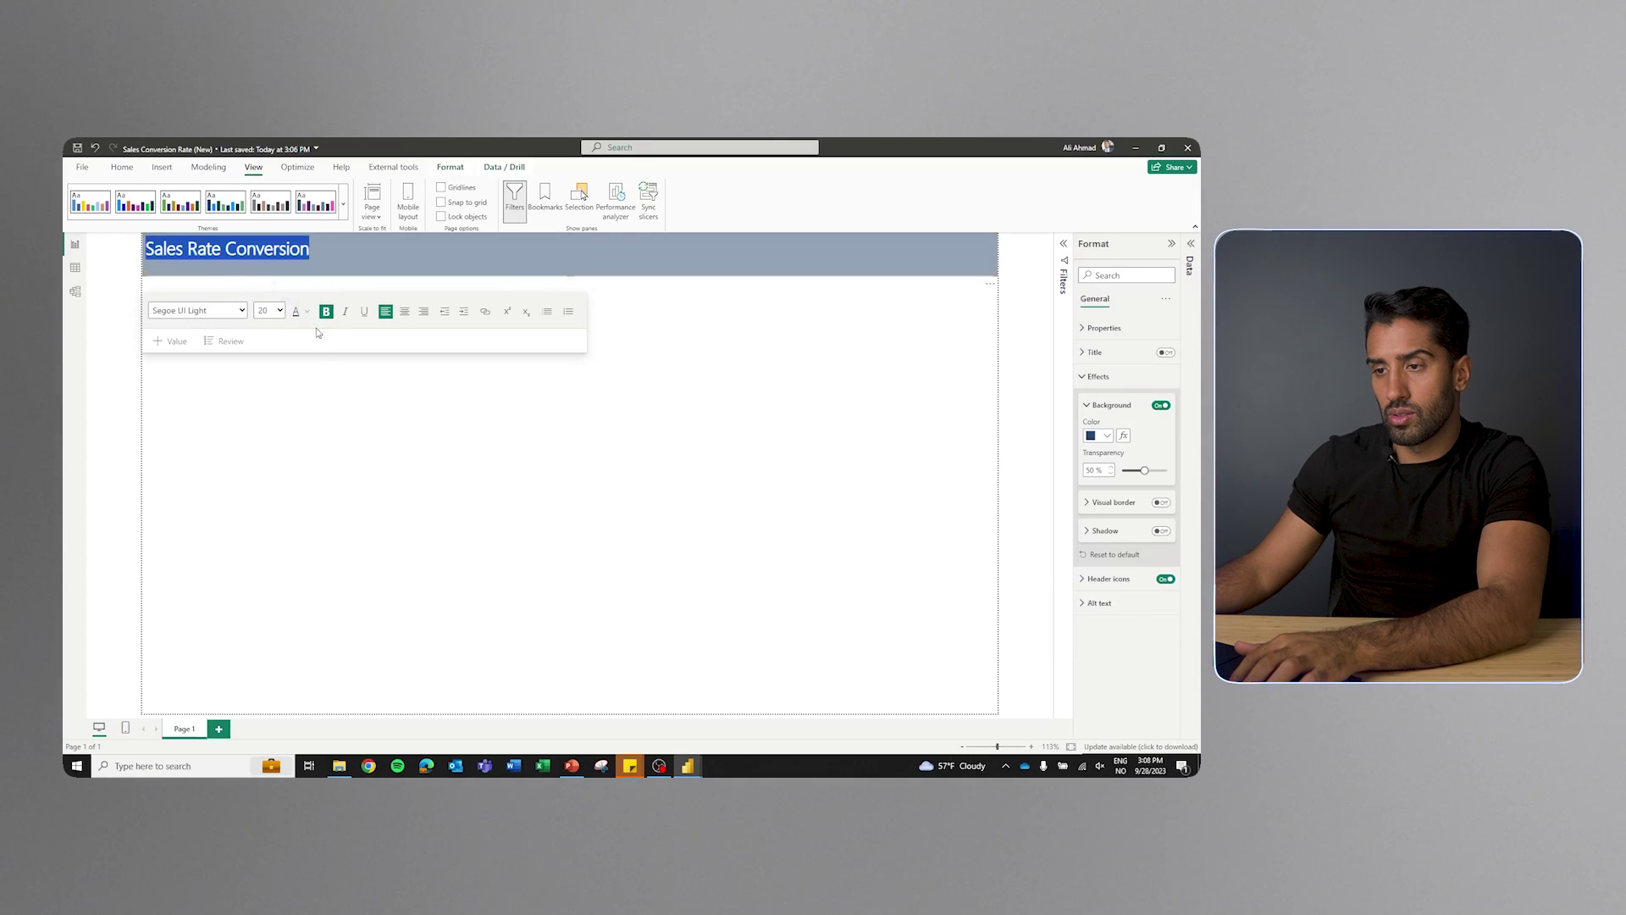
pyautogui.click(309, 312)
pyautogui.click(320, 360)
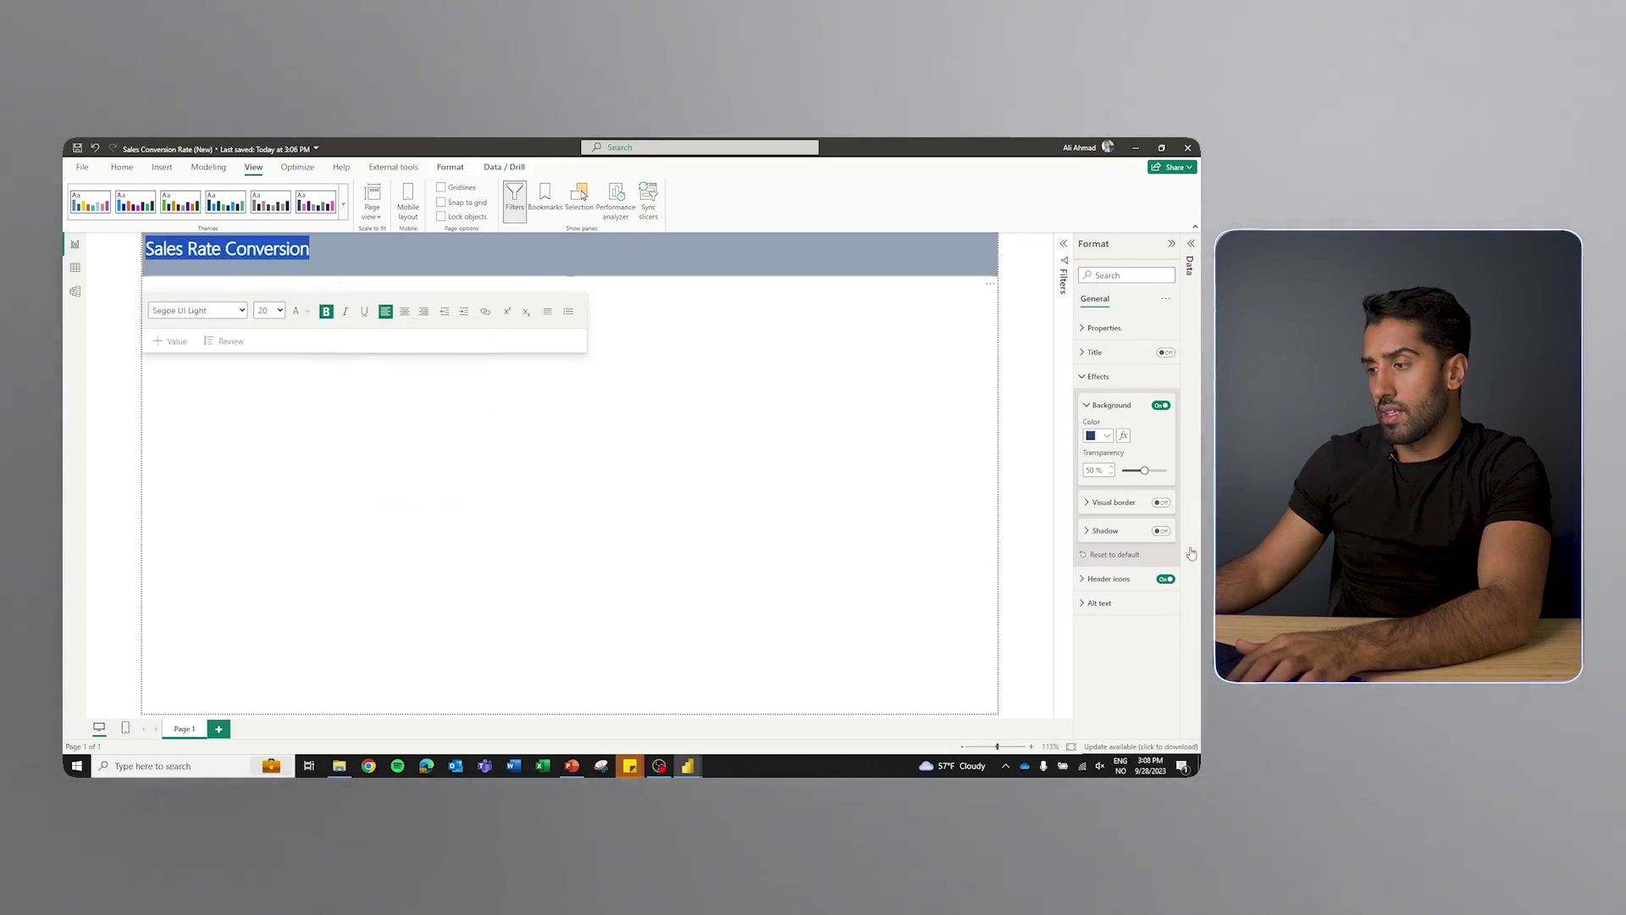
pyautogui.moveTo(1143, 471); pyautogui.dragTo(1123, 471)
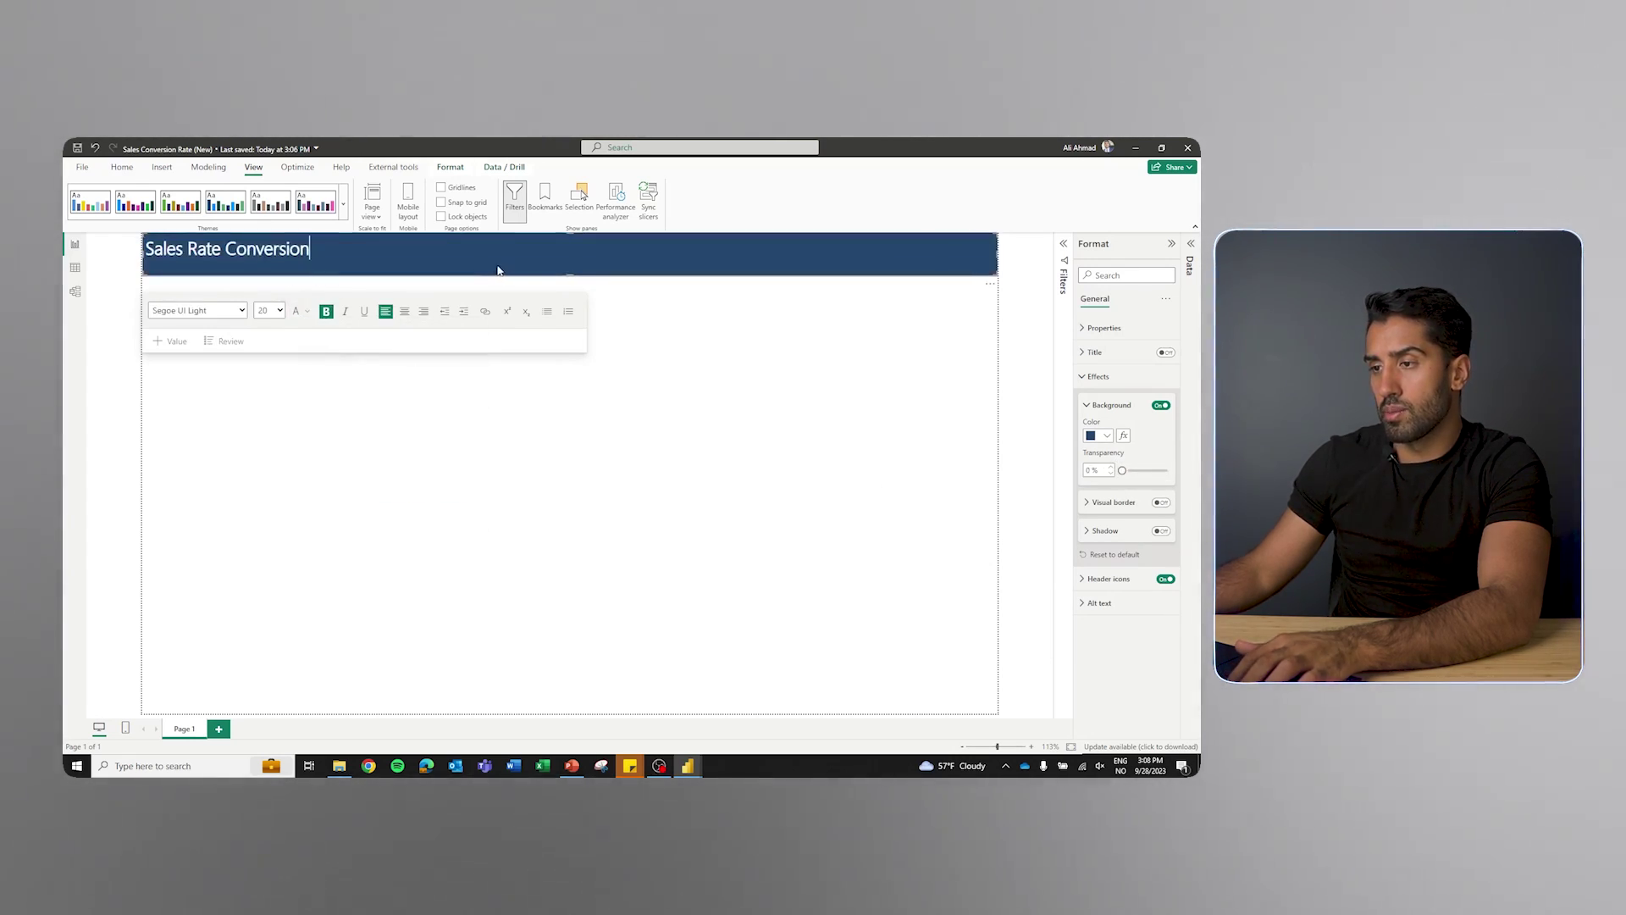
pyautogui.click(279, 311)
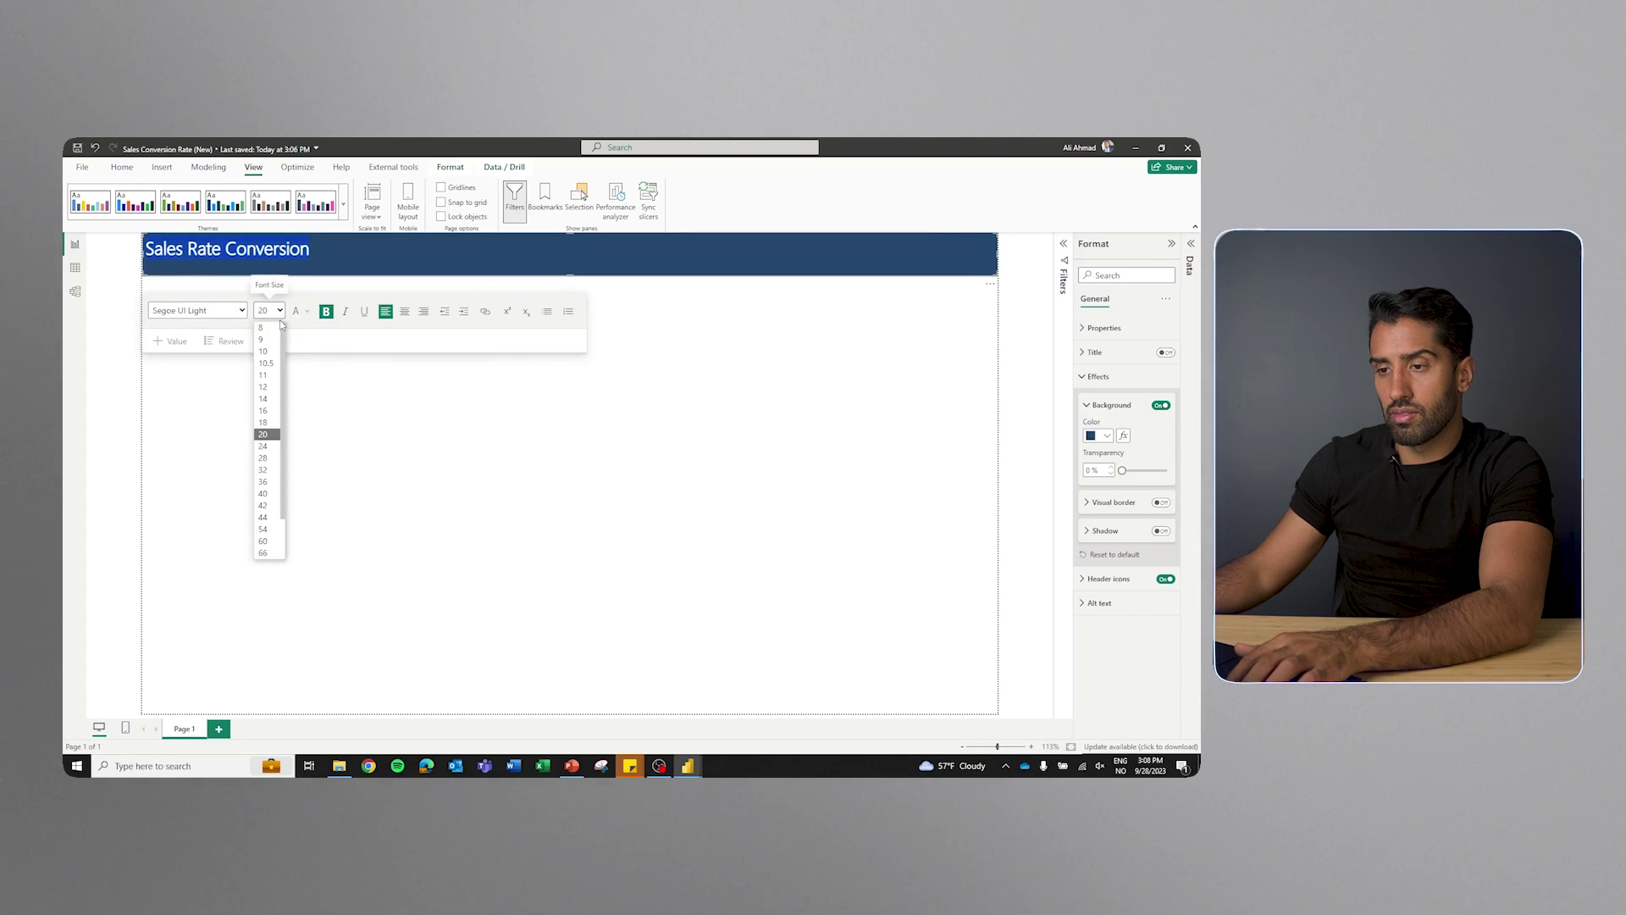
pyautogui.click(263, 469)
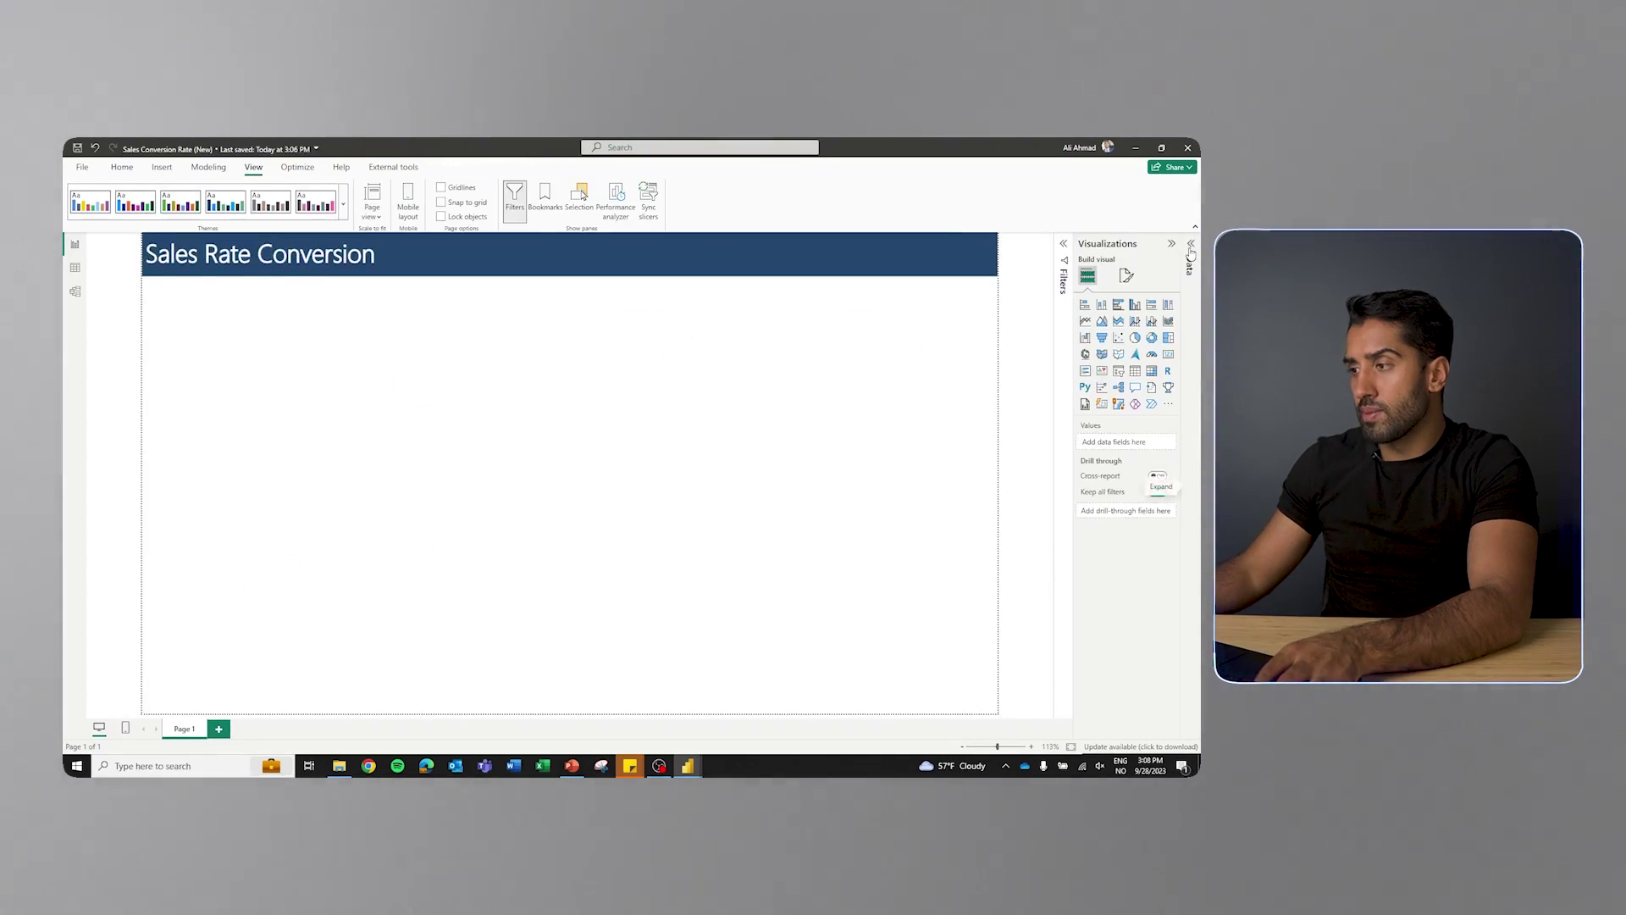
# Connect to the Excel workbook ExampleData.xlsx in the "2. Sales Conversion Rate" folder as the report's data source
pyautogui.click(1191, 247)
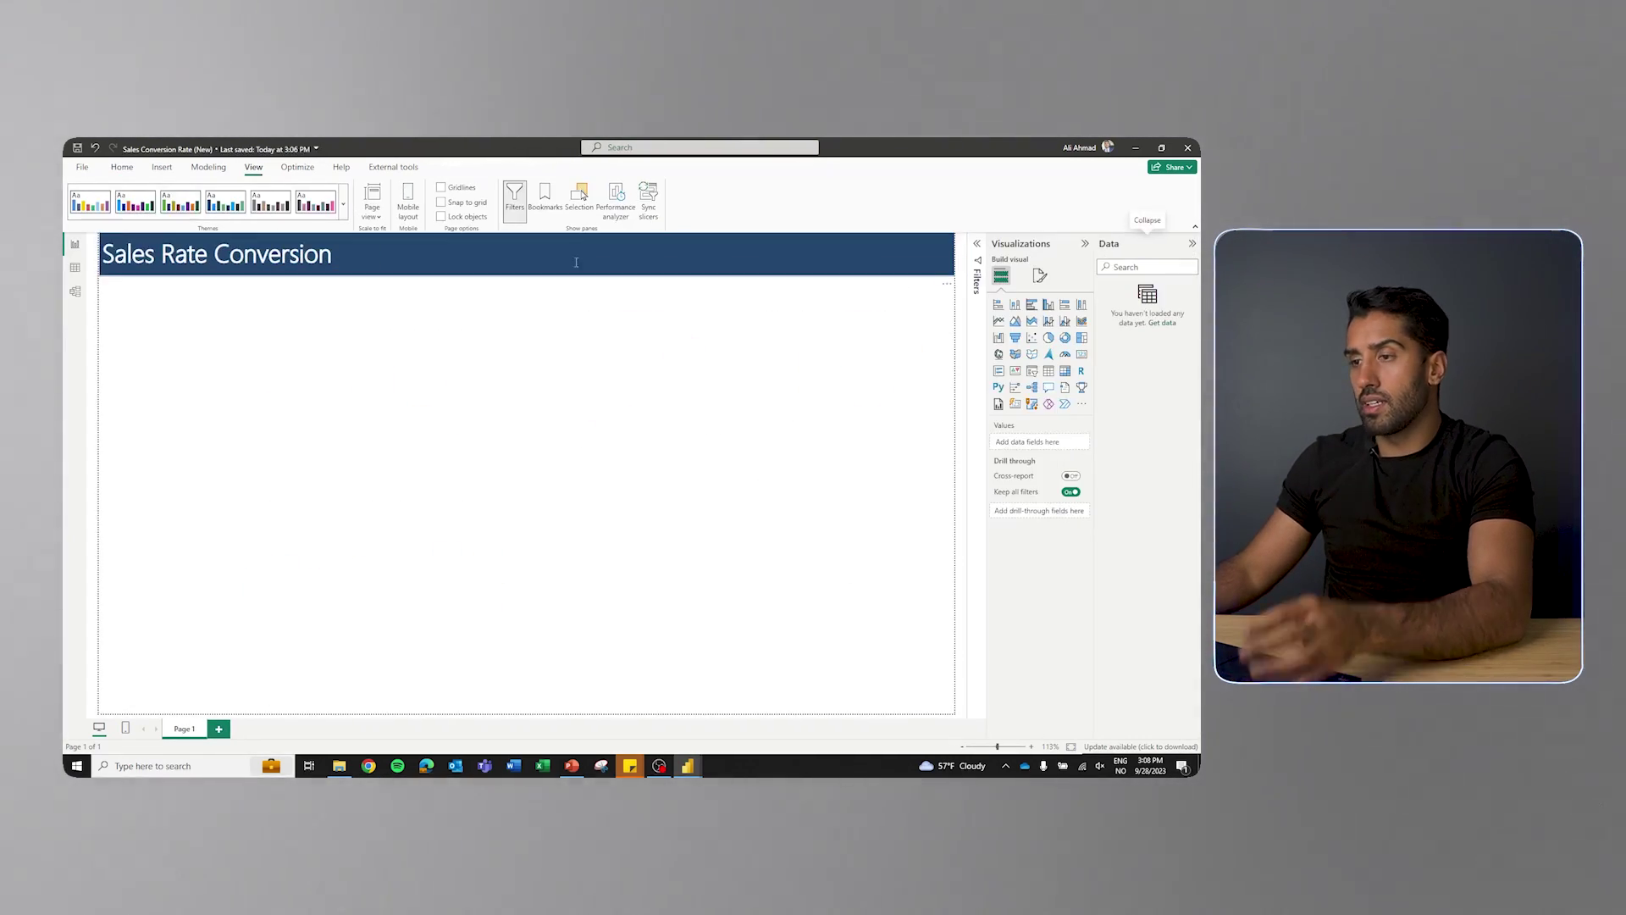
pyautogui.click(122, 167)
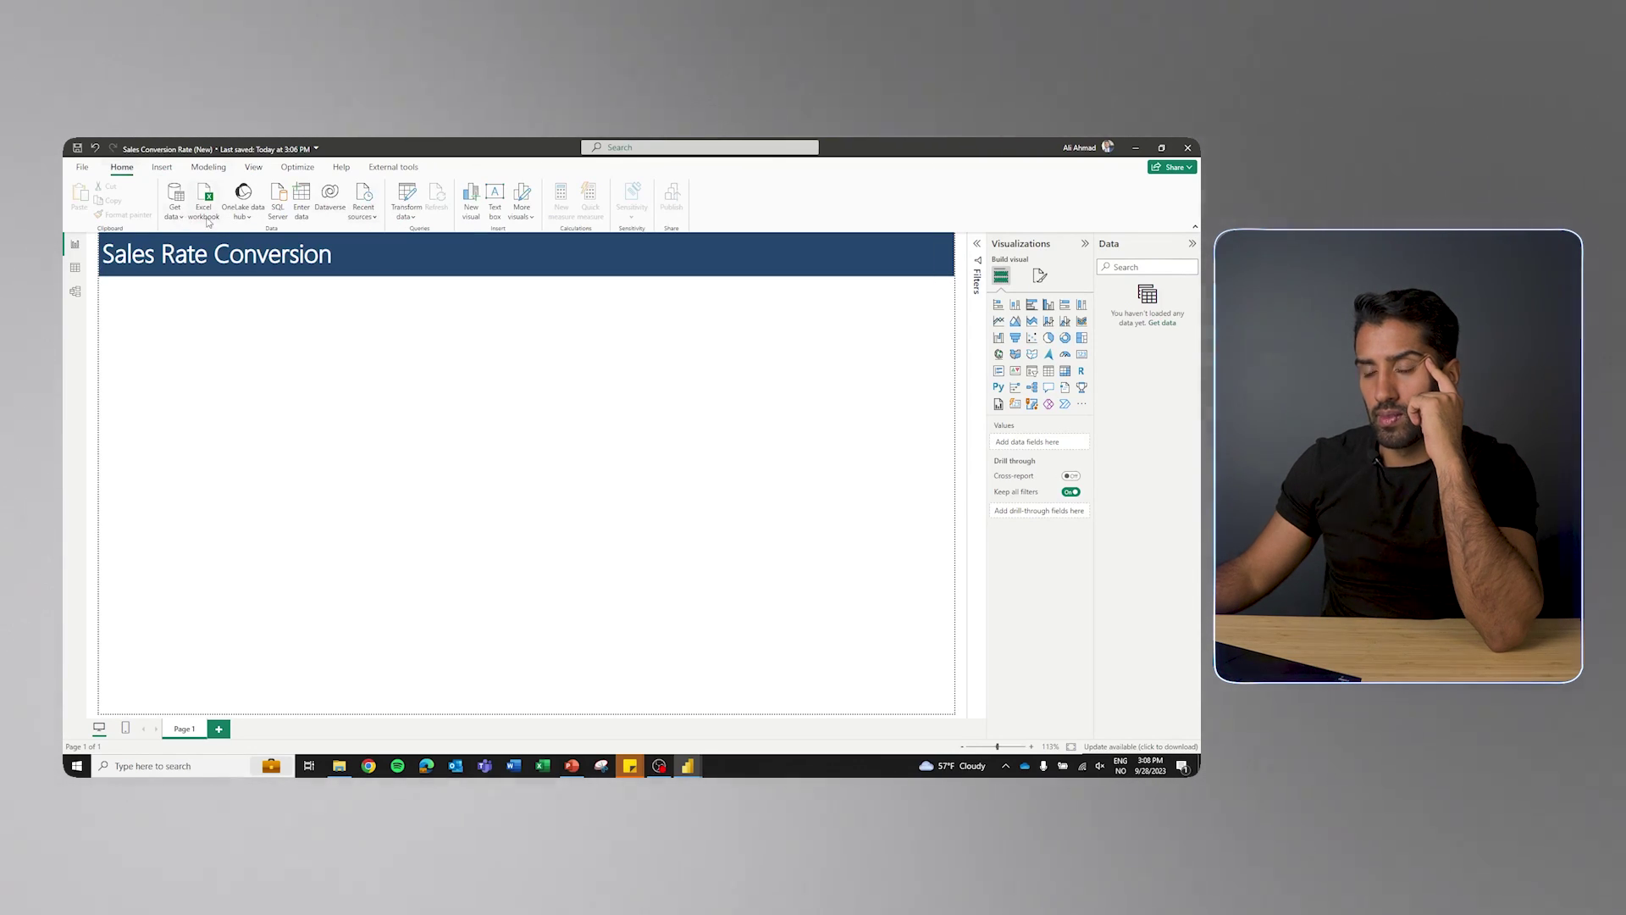
pyautogui.click(174, 216)
pyautogui.click(212, 258)
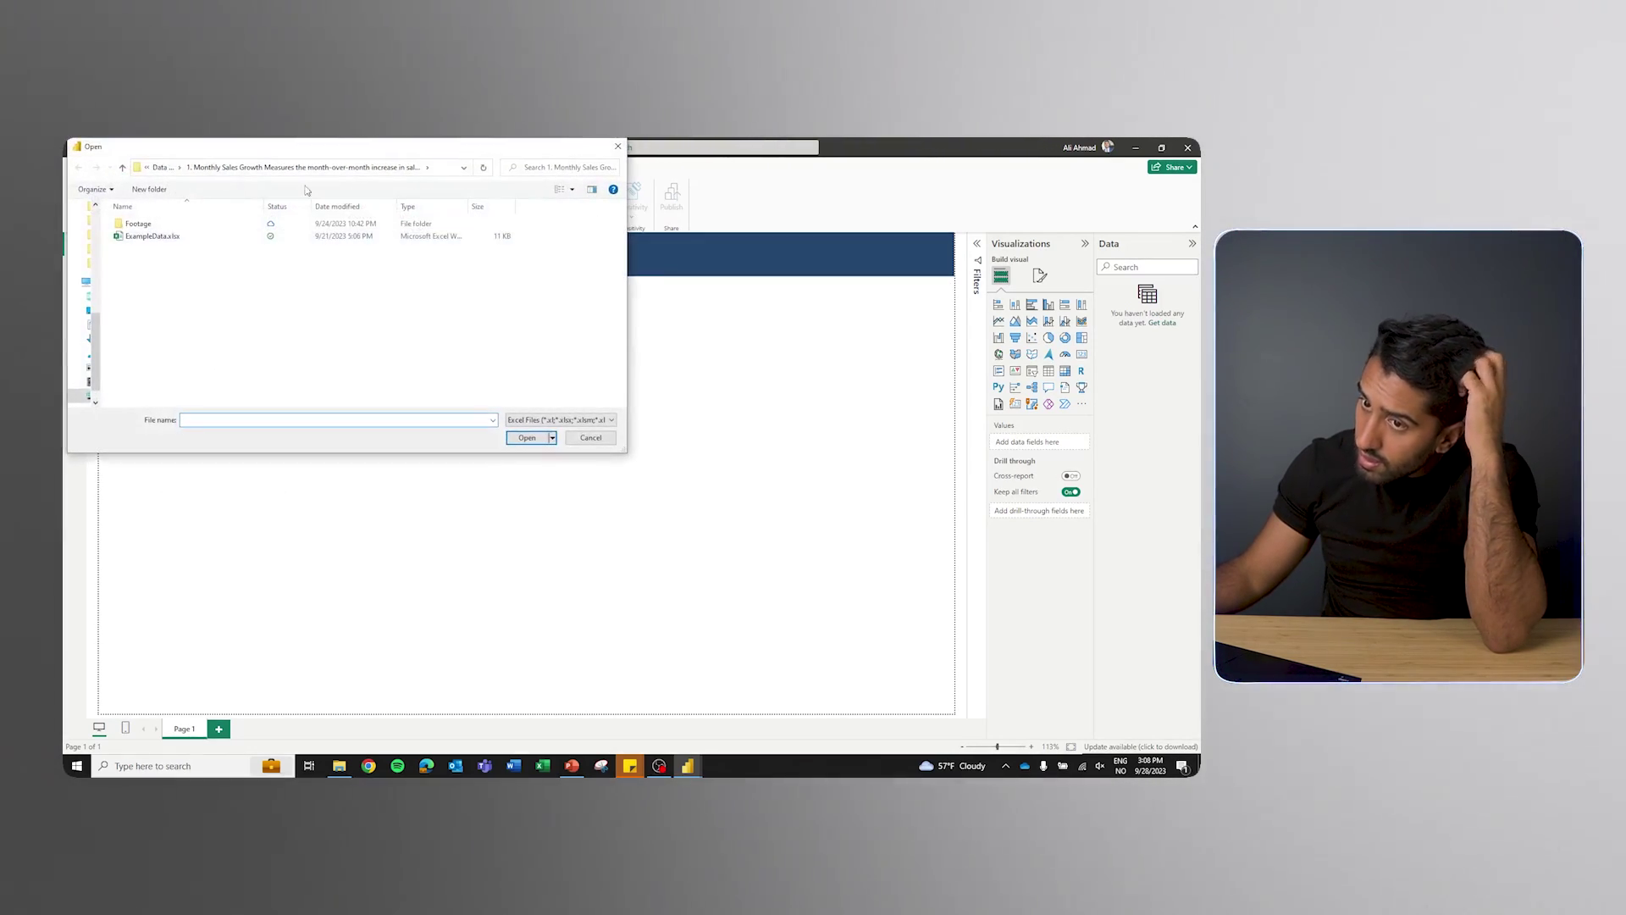
pyautogui.click(159, 168)
pyautogui.doubleClick(192, 237)
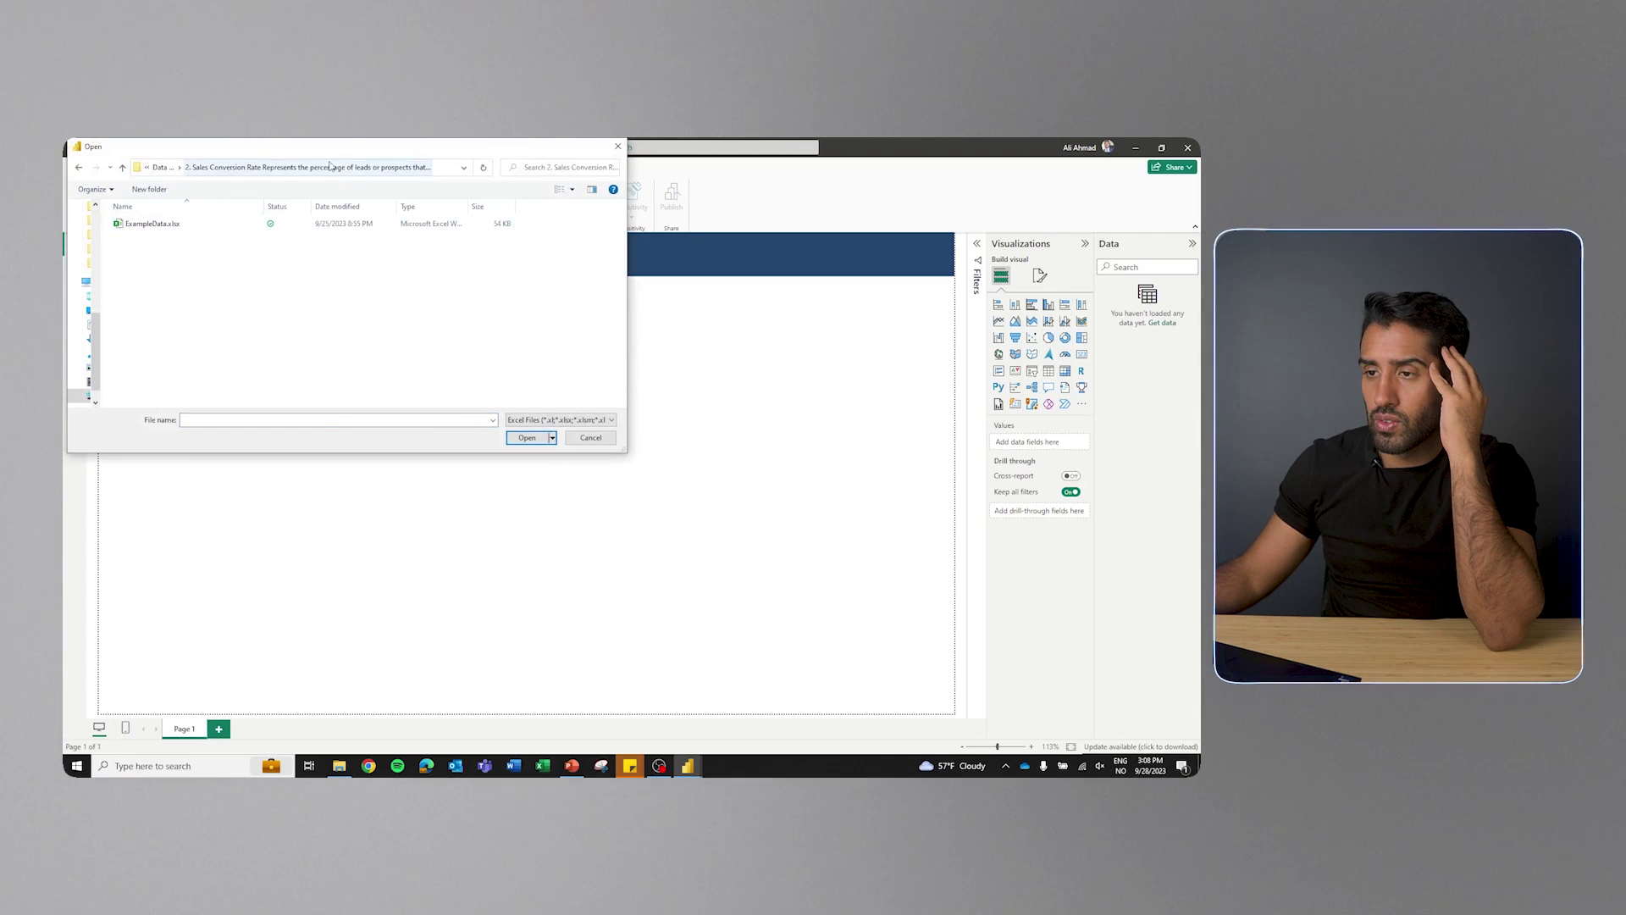
pyautogui.doubleClick(153, 223)
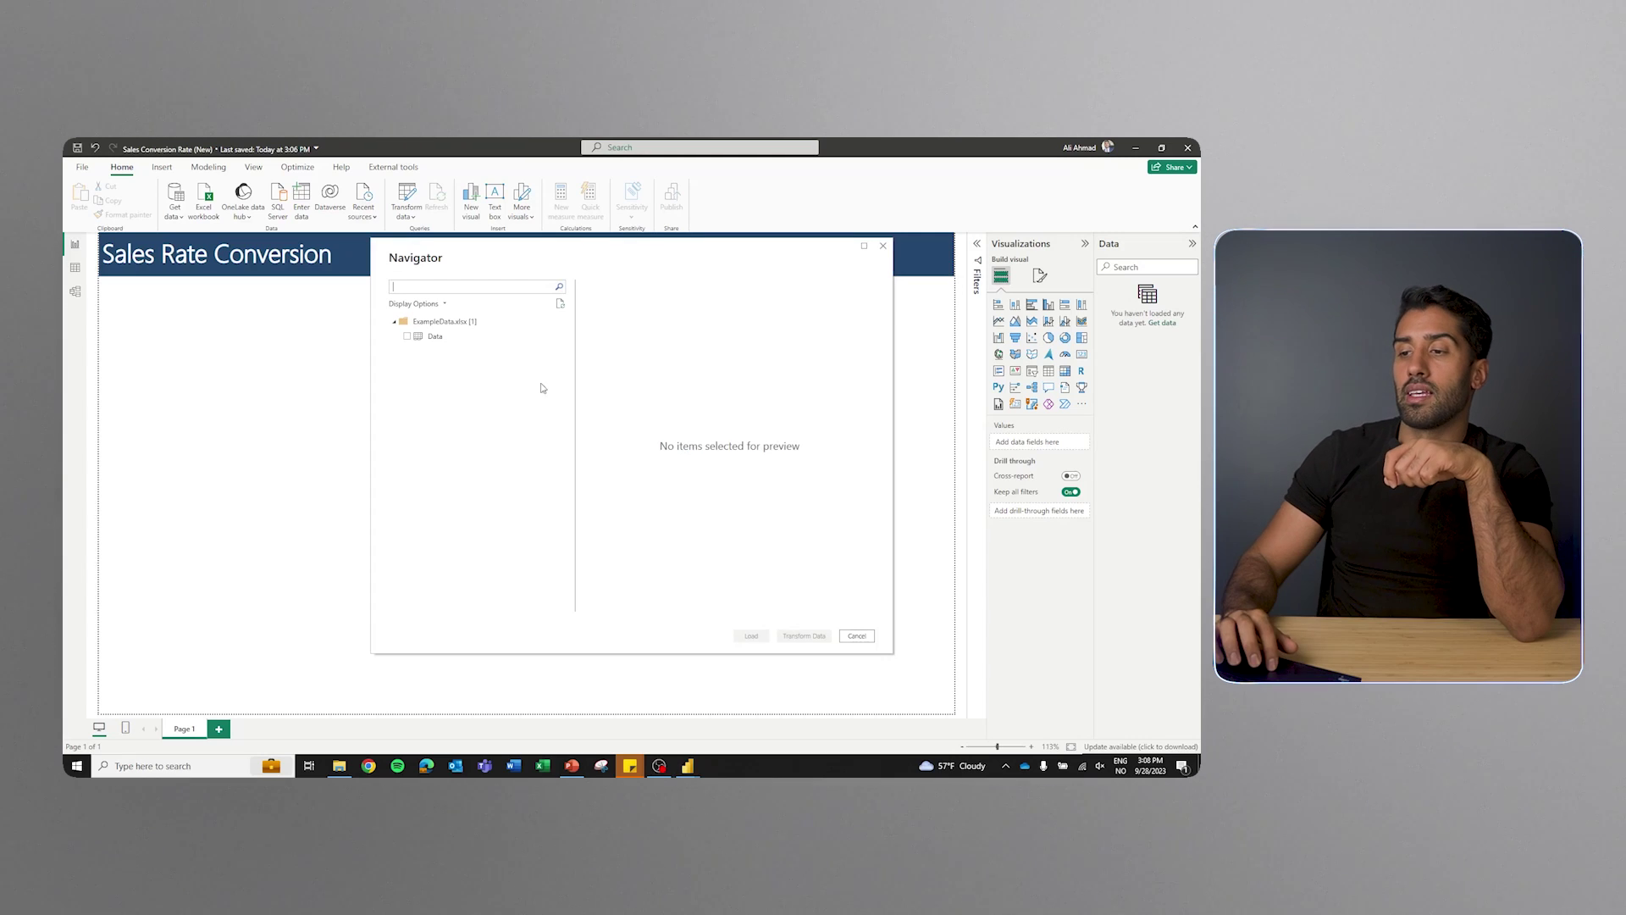
# Choose the Data table from ExampleData.xlsx, open it for transformation in Power Query and look through its rows
pyautogui.click(407, 336)
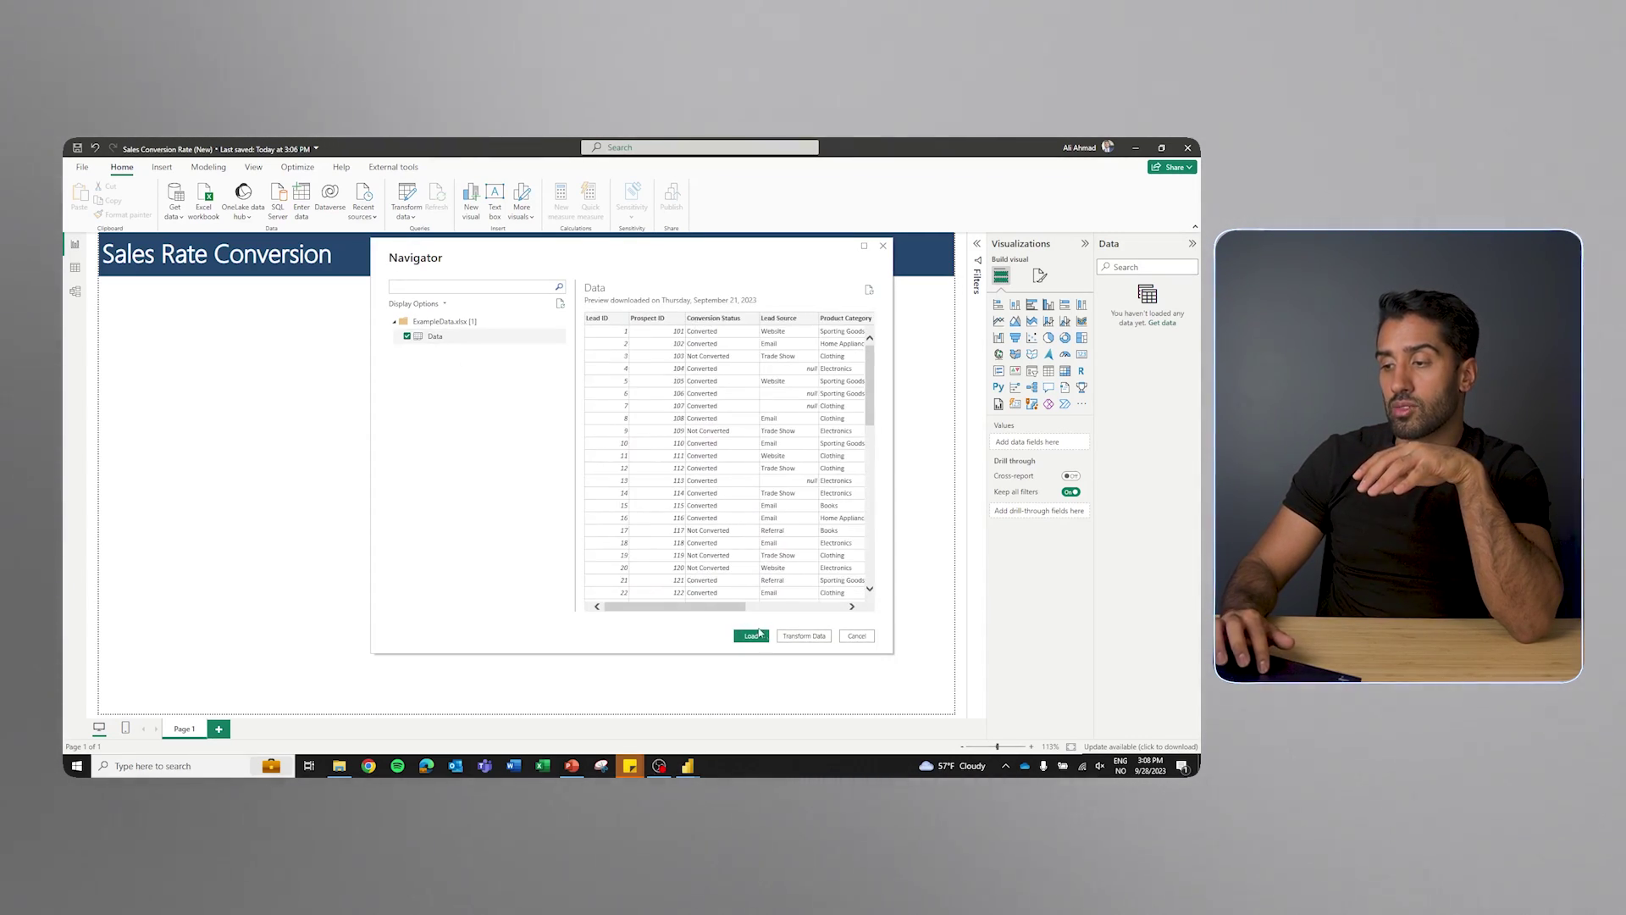
pyautogui.click(812, 636)
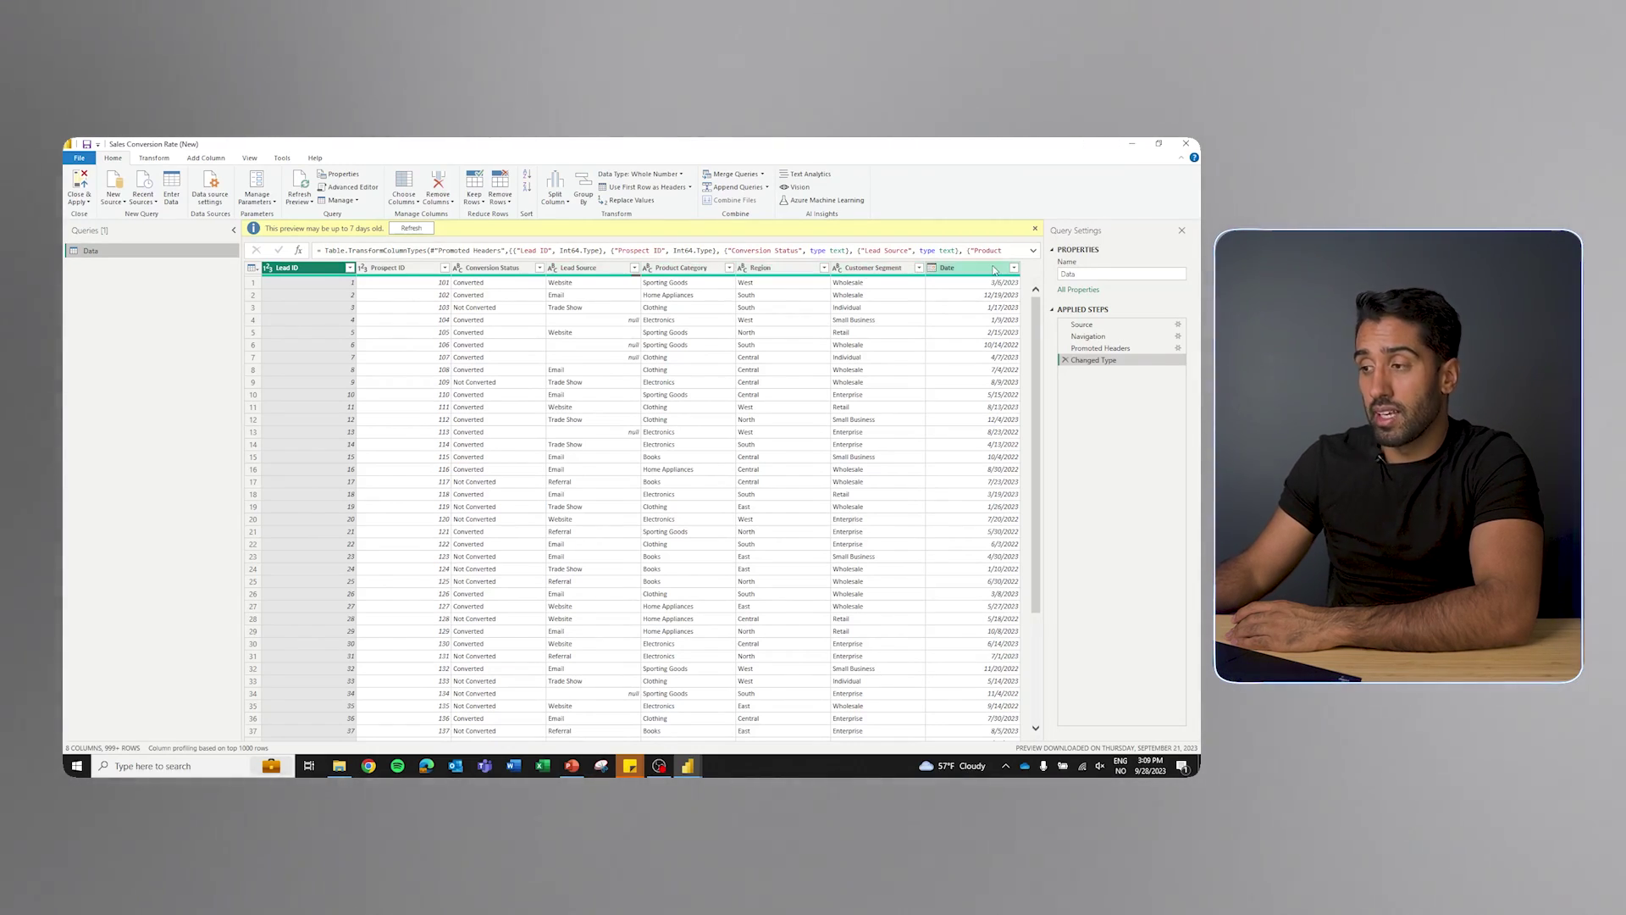
pyautogui.scroll(-10, 812, 454)
pyautogui.scroll(5, 818, 449)
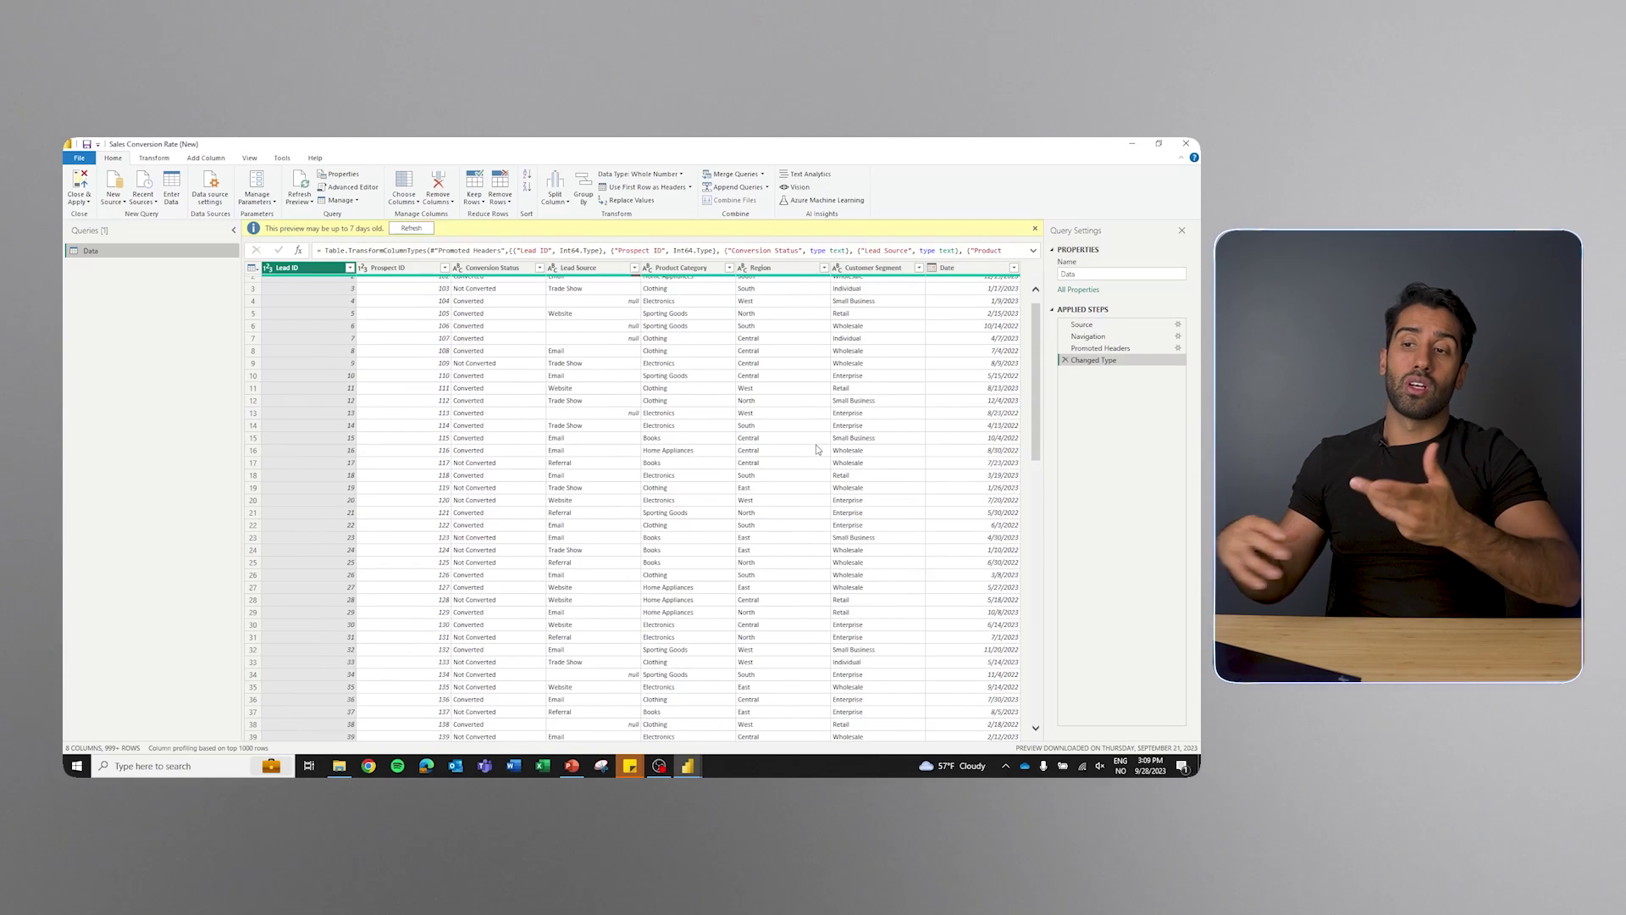
# Close Power Query and apply the changes, list the loaded Data table's fields, and glance at its table view
pyautogui.click(77, 192)
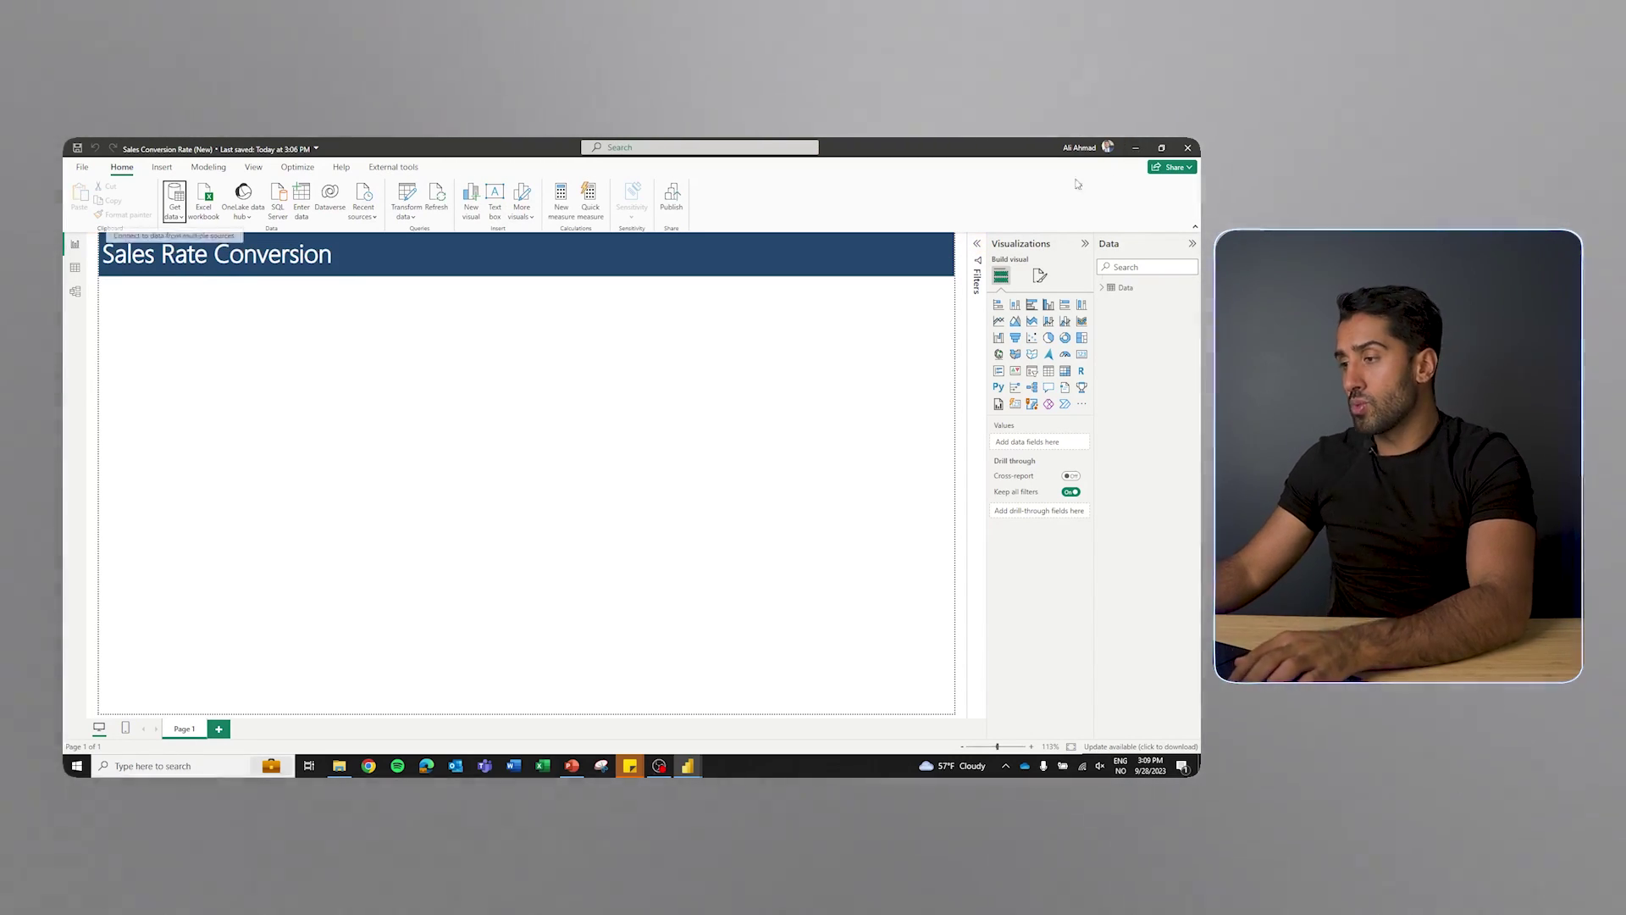
pyautogui.click(1101, 287)
pyautogui.moveTo(1093, 322); pyautogui.dragTo(1060, 323)
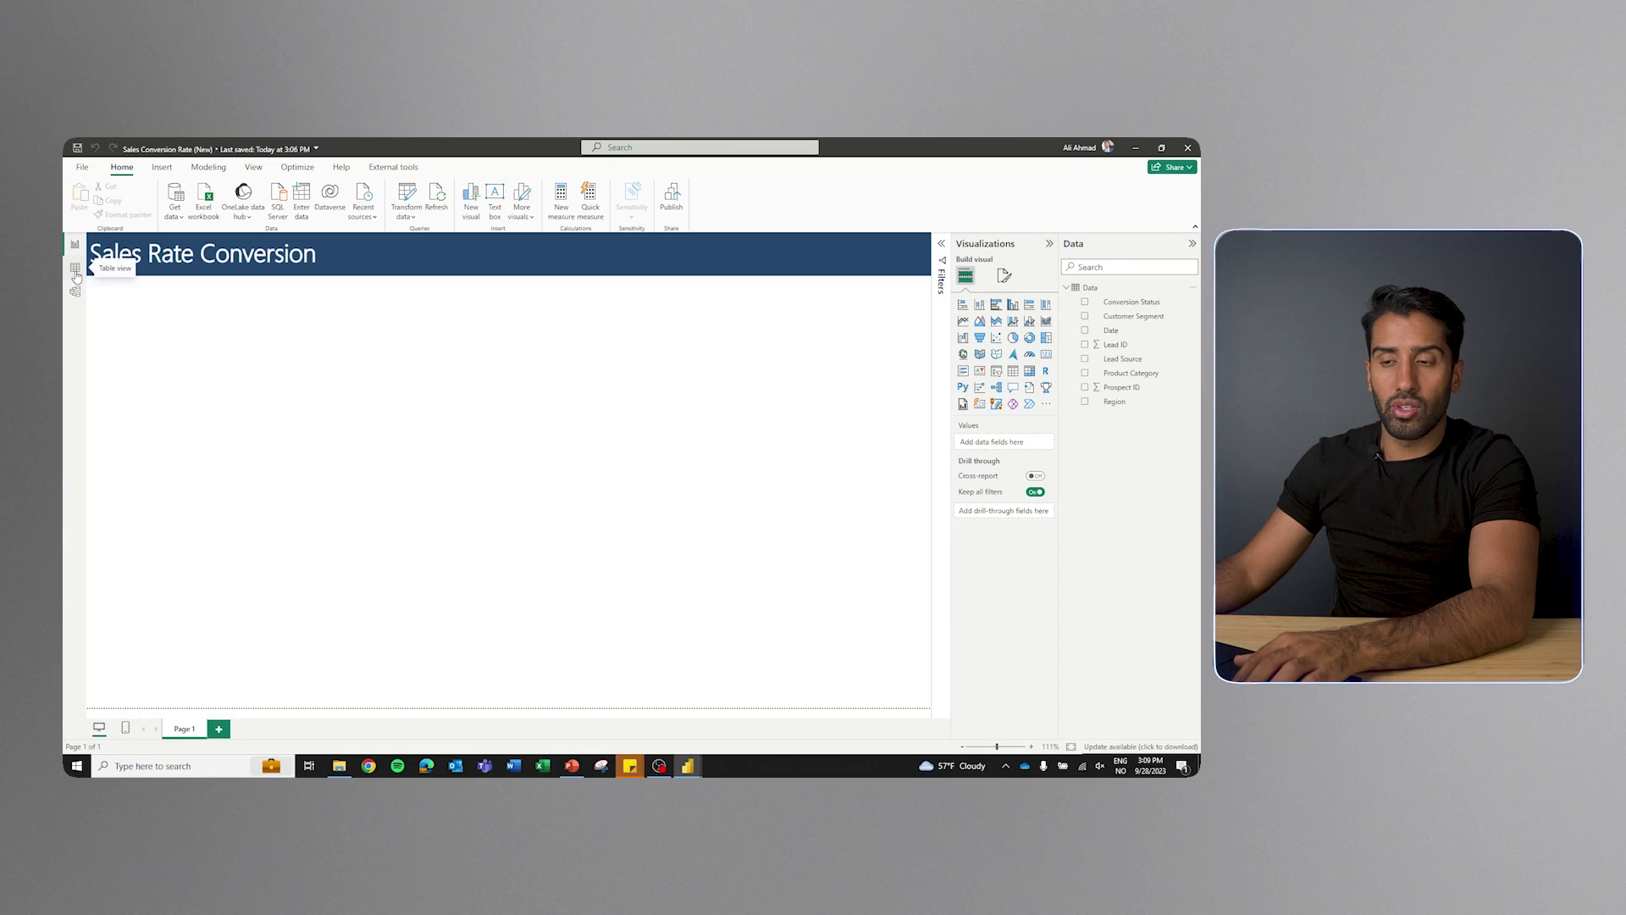
pyautogui.click(75, 270)
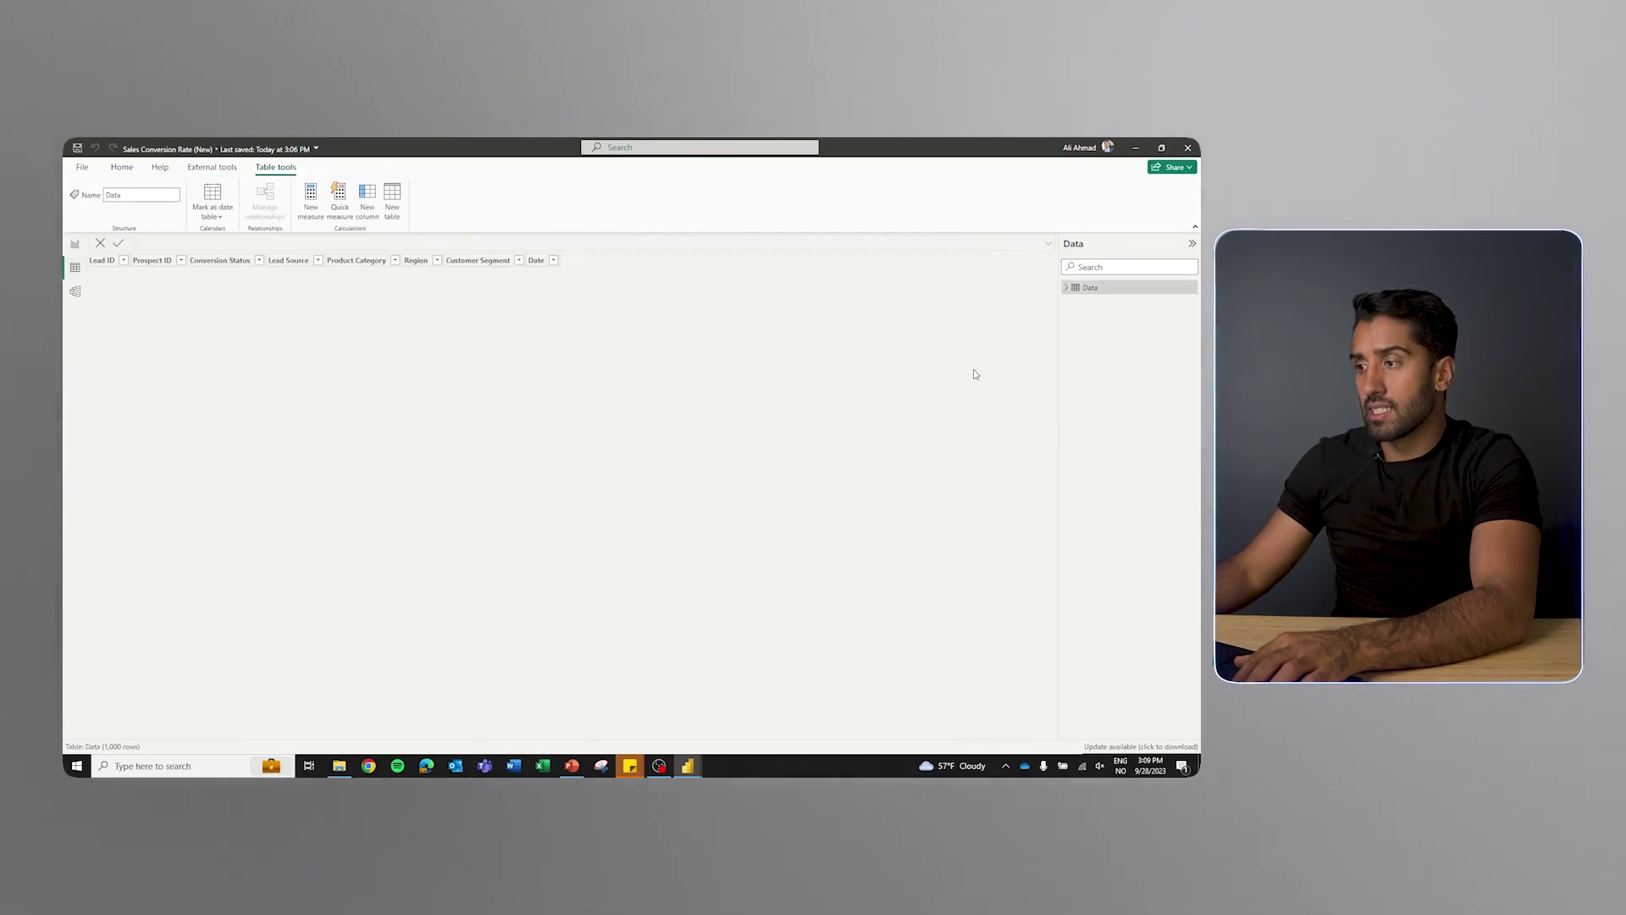
pyautogui.click(72, 244)
# Switch to the finished Sales Conversion Rate report and copy the complete DAX formula of its Date table
pyautogui.moveTo(687, 770)
pyautogui.click(637, 726)
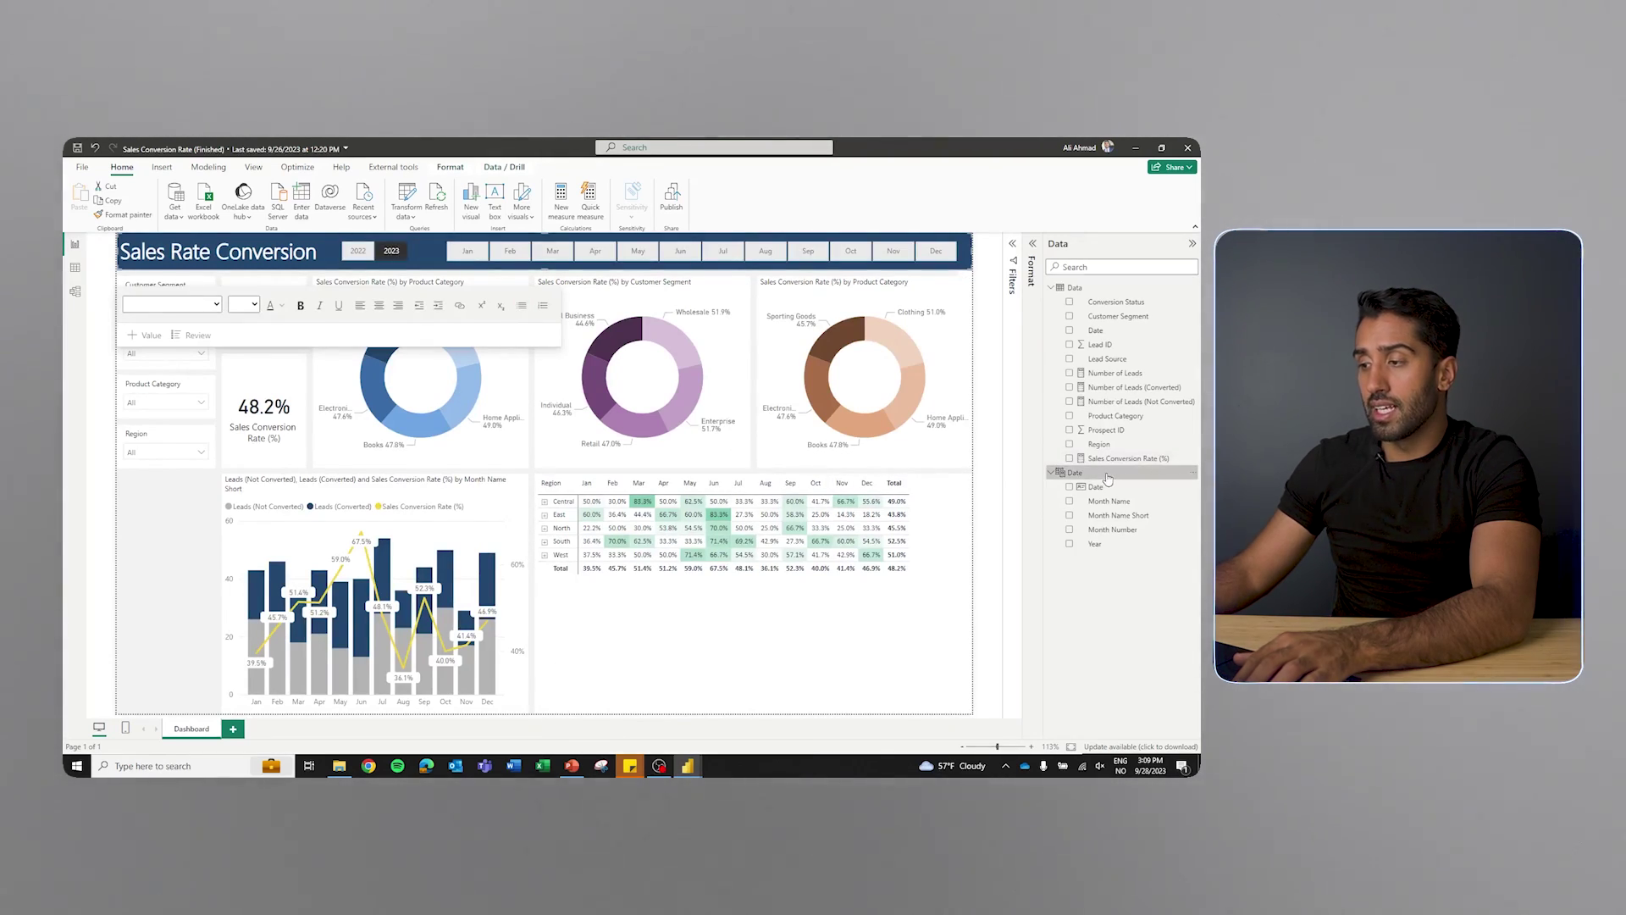
pyautogui.click(1107, 475)
pyautogui.click(220, 306)
pyautogui.hotkey('ctrl', 'a')
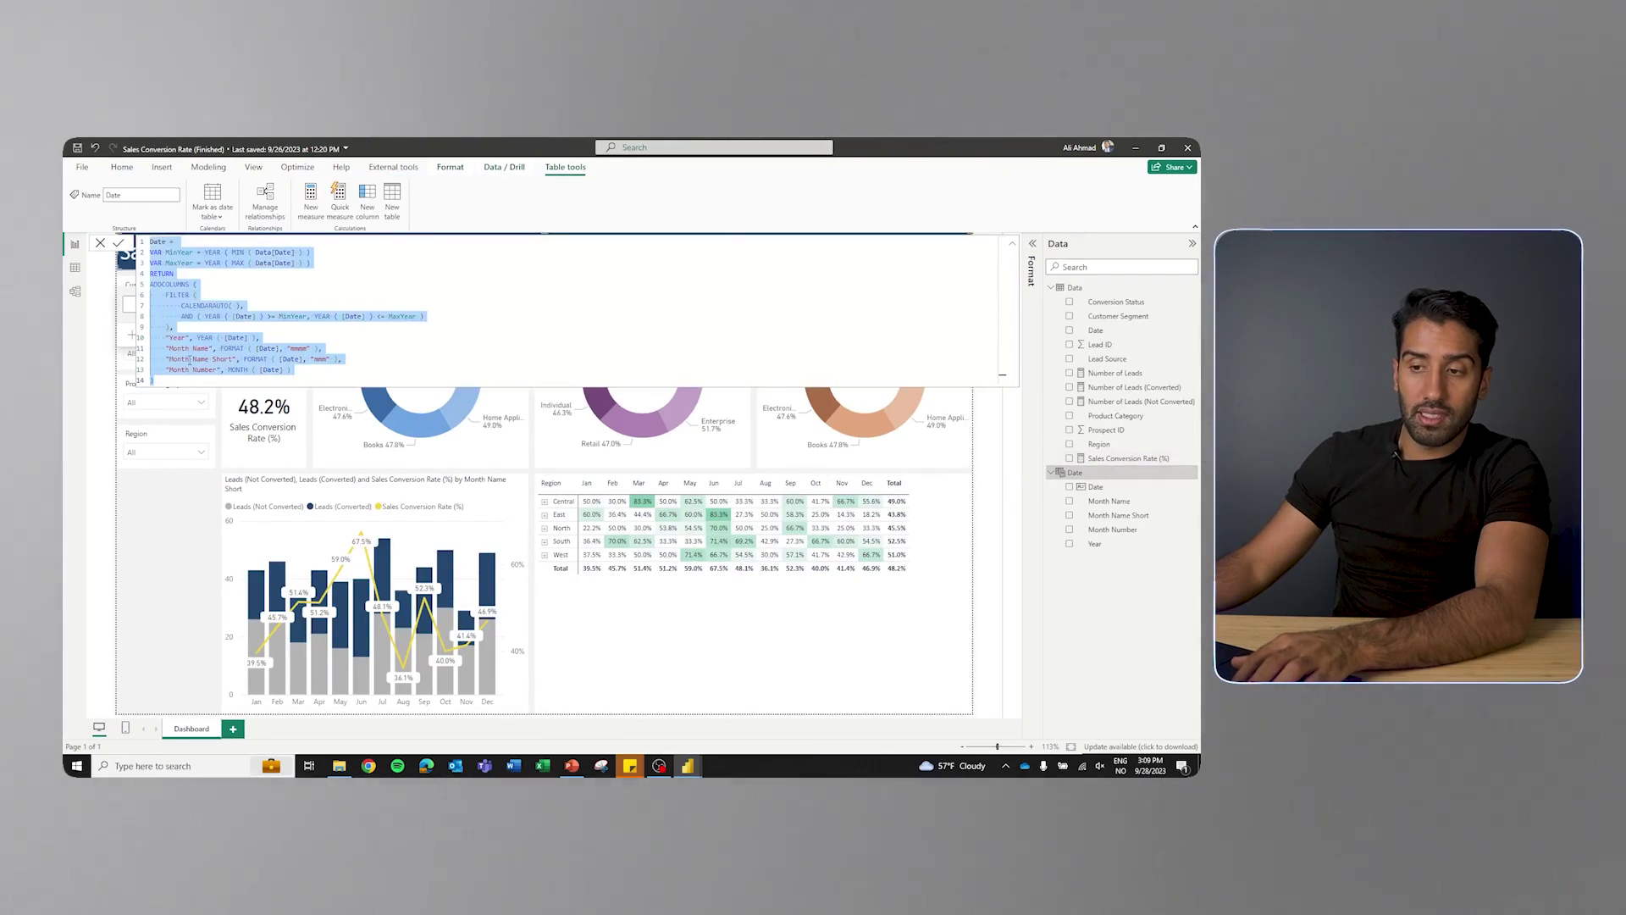
pyautogui.click(168, 384)
pyautogui.hotkey('ctrl', 'a')
pyautogui.hotkey('ctrl', 'c')
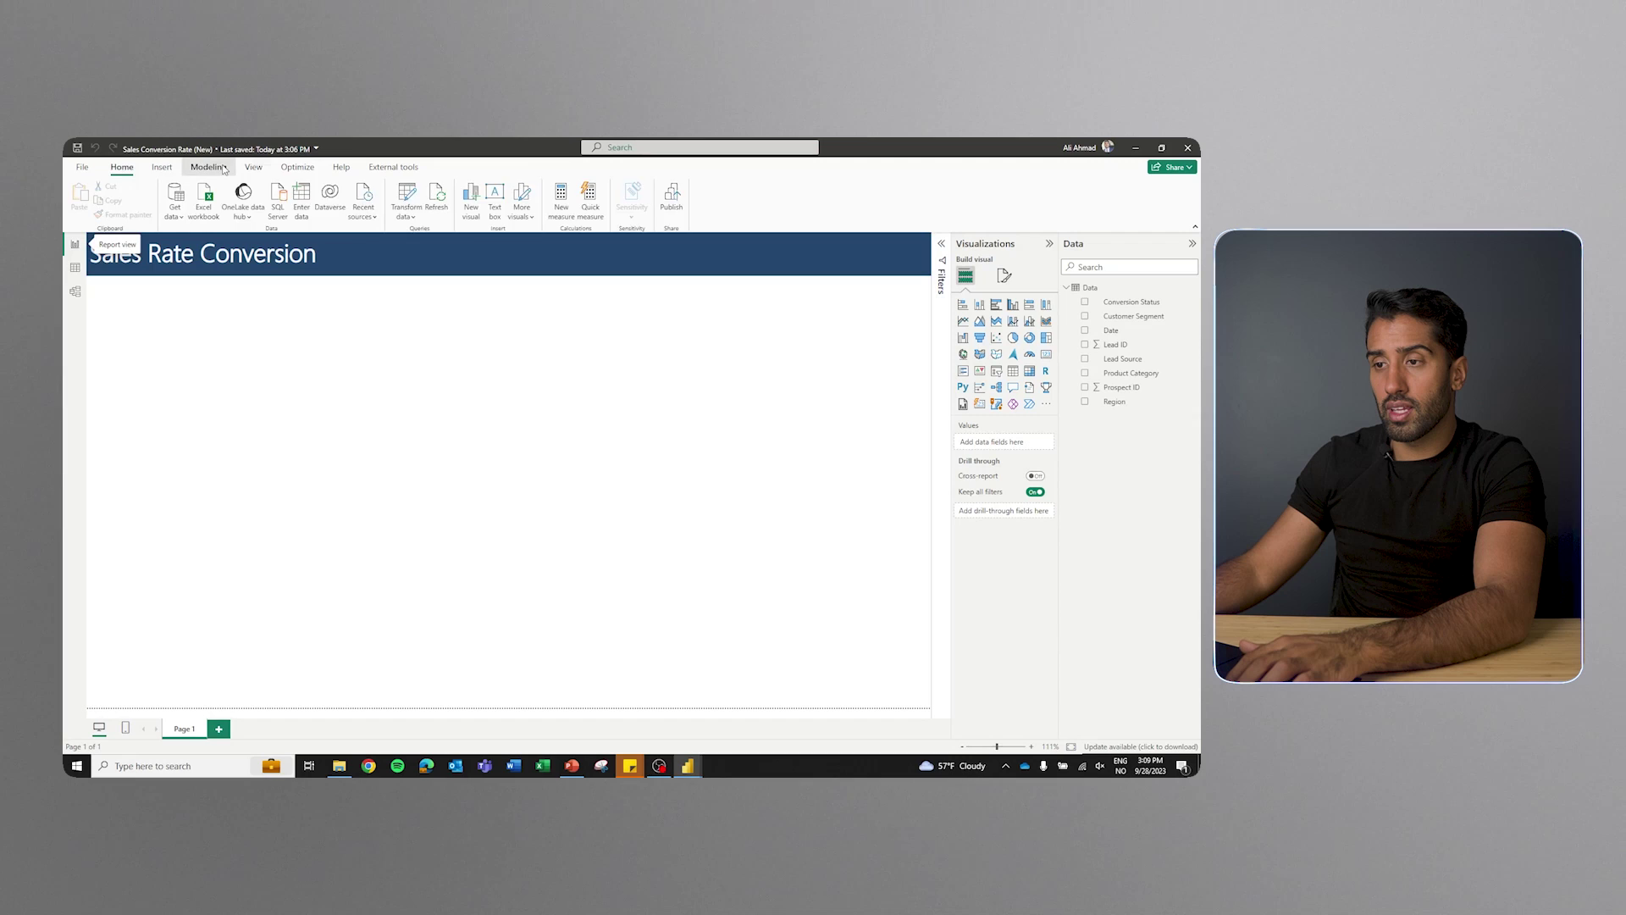
# Create a new calculated table in the new report using the copied Date formula
pyautogui.click(223, 168)
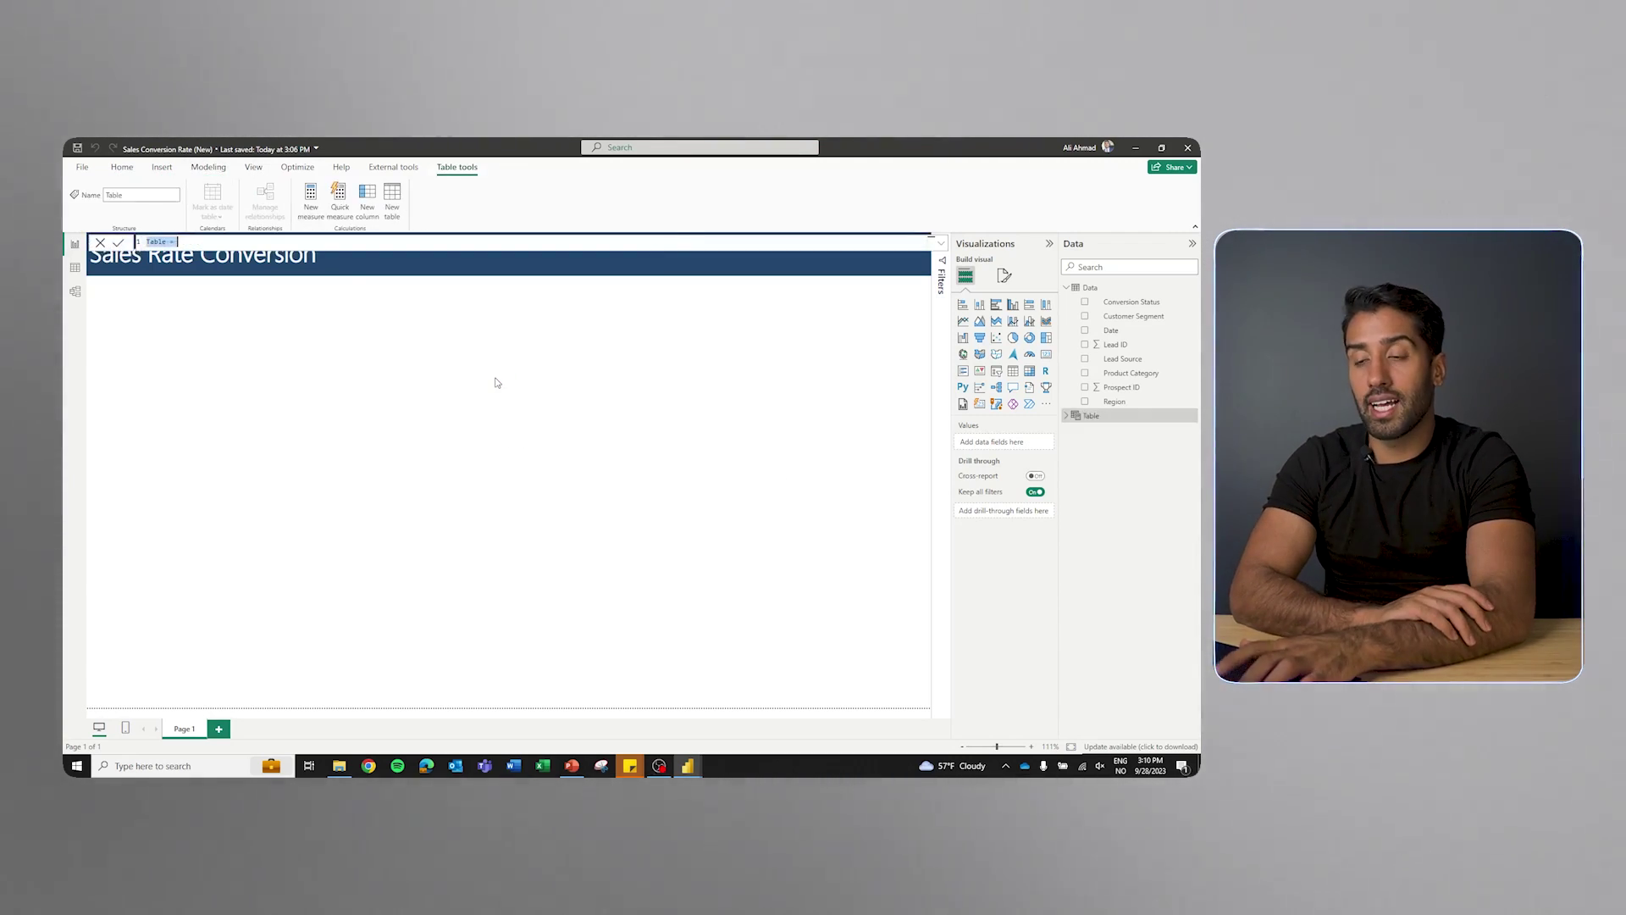
pyautogui.hotkey('ctrl', 'v')
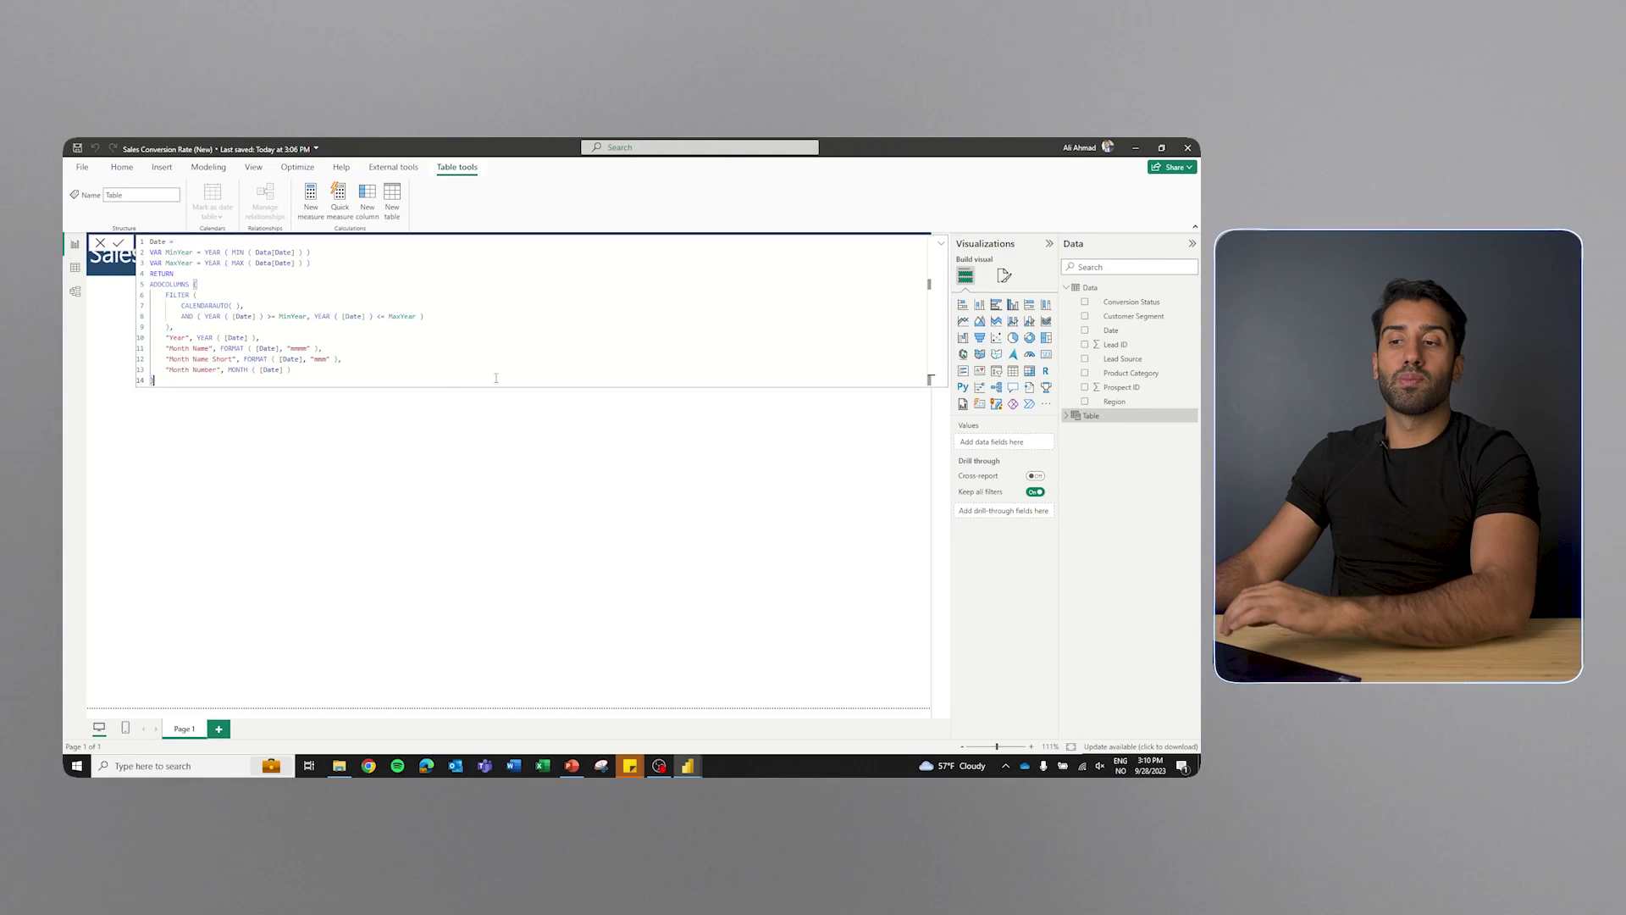
# Examine the Date formula's MinYear and MaxYear variables, its CALENDARAUTO filter, and its added Year and month columns
pyautogui.moveTo(312, 263); pyautogui.dragTo(150, 253)
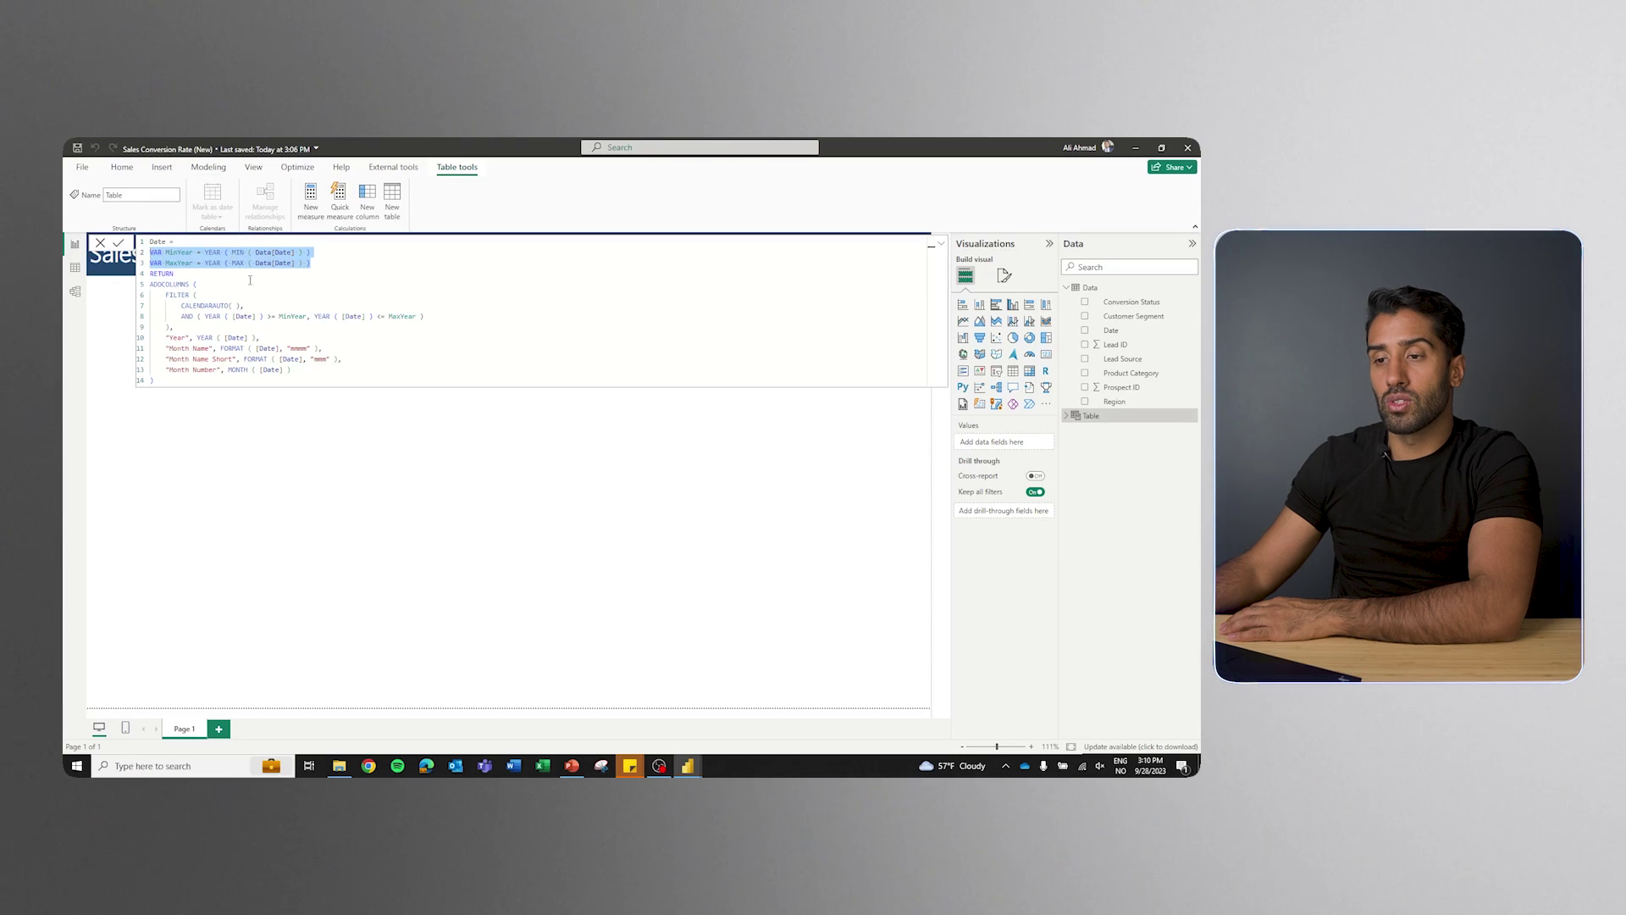
pyautogui.click(177, 306)
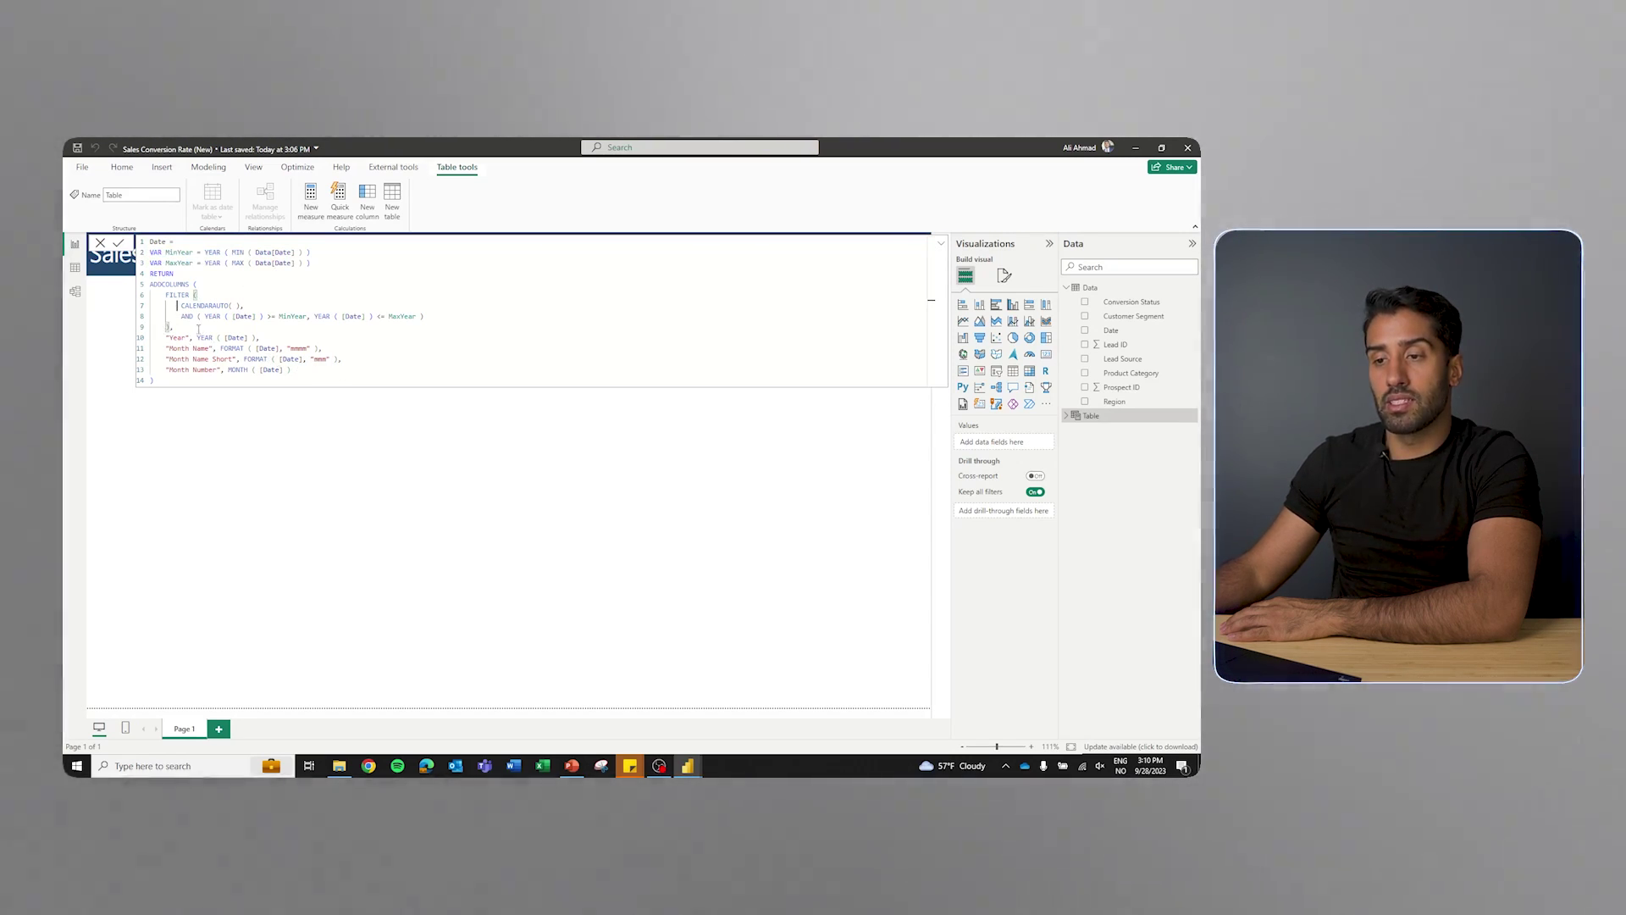
pyautogui.moveTo(172, 327); pyautogui.dragTo(140, 291)
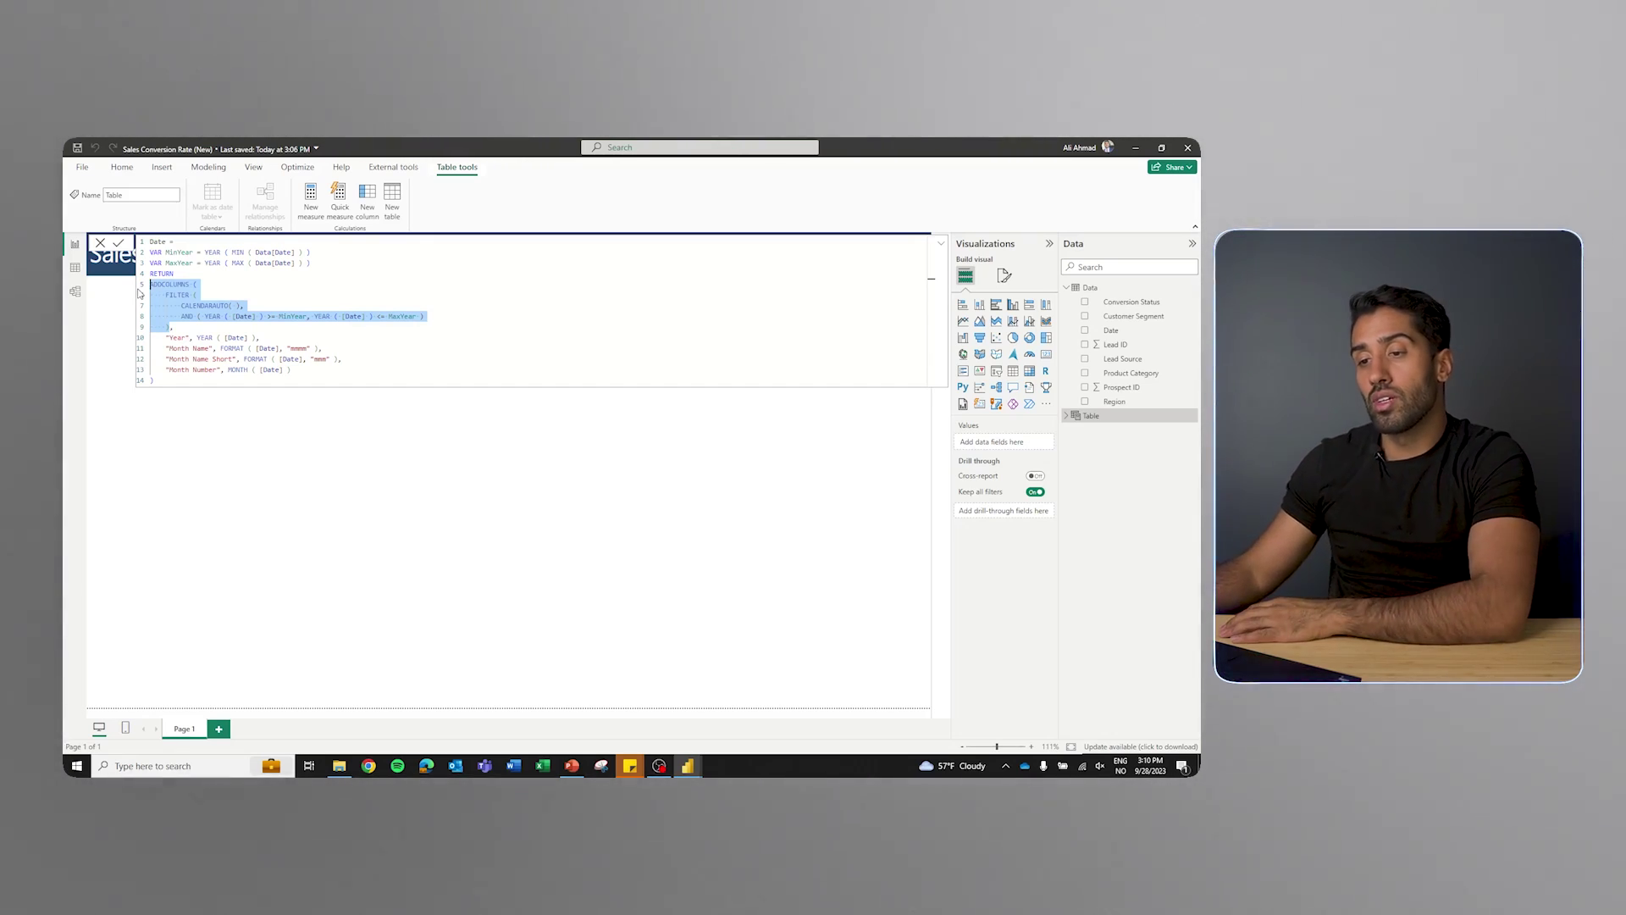
pyautogui.click(335, 359)
pyautogui.moveTo(180, 353); pyautogui.dragTo(117, 330)
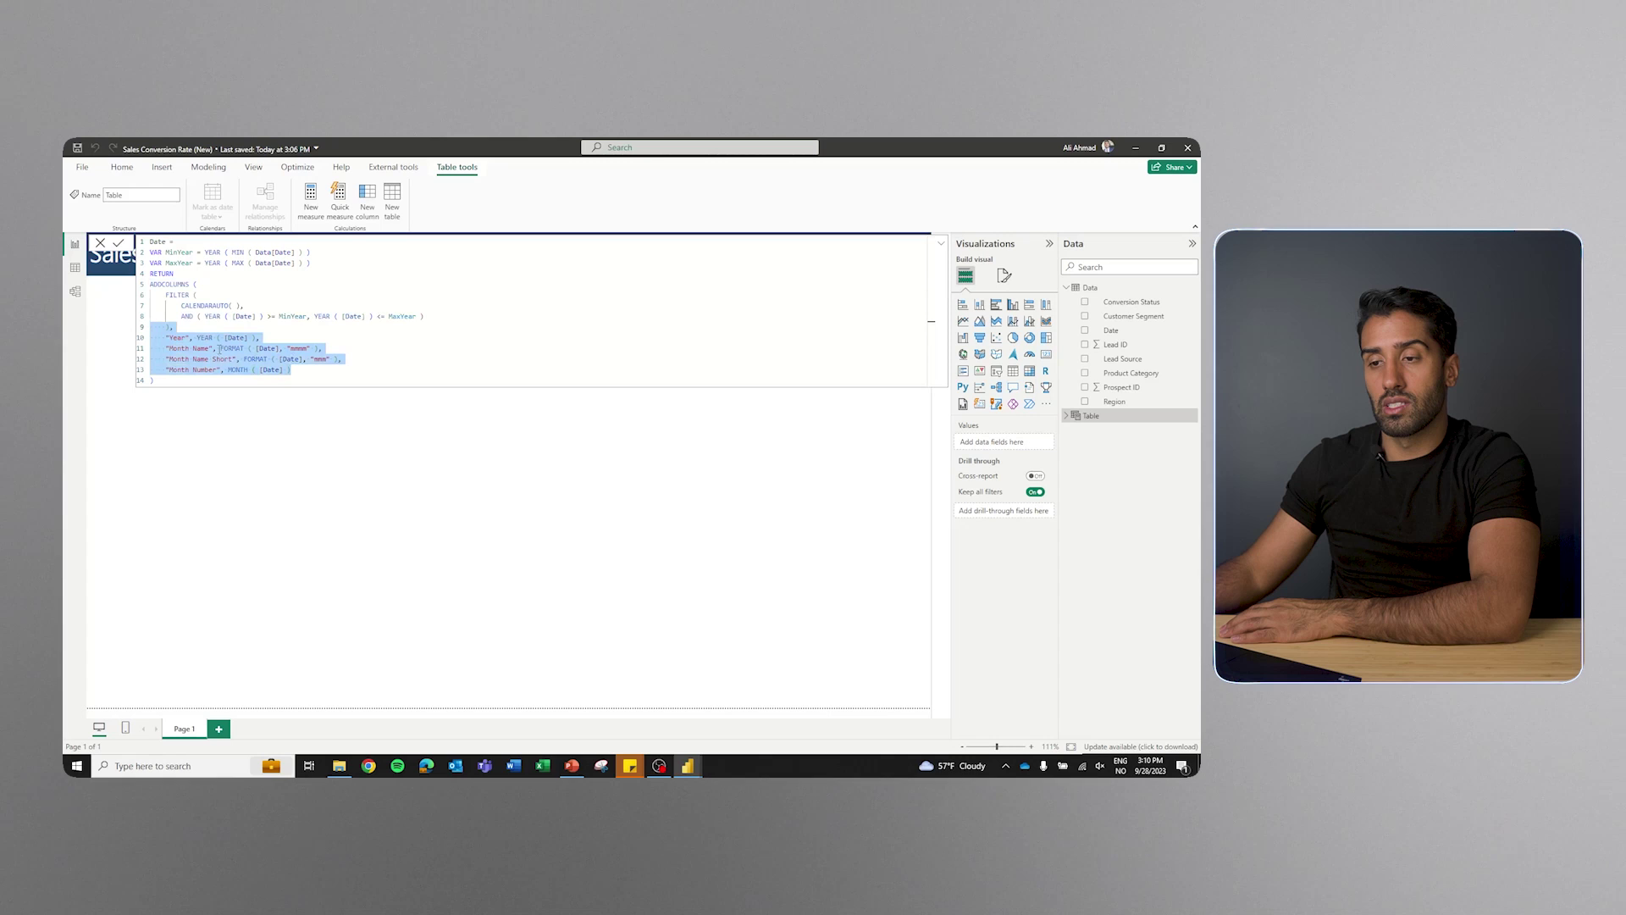
pyautogui.click(268, 339)
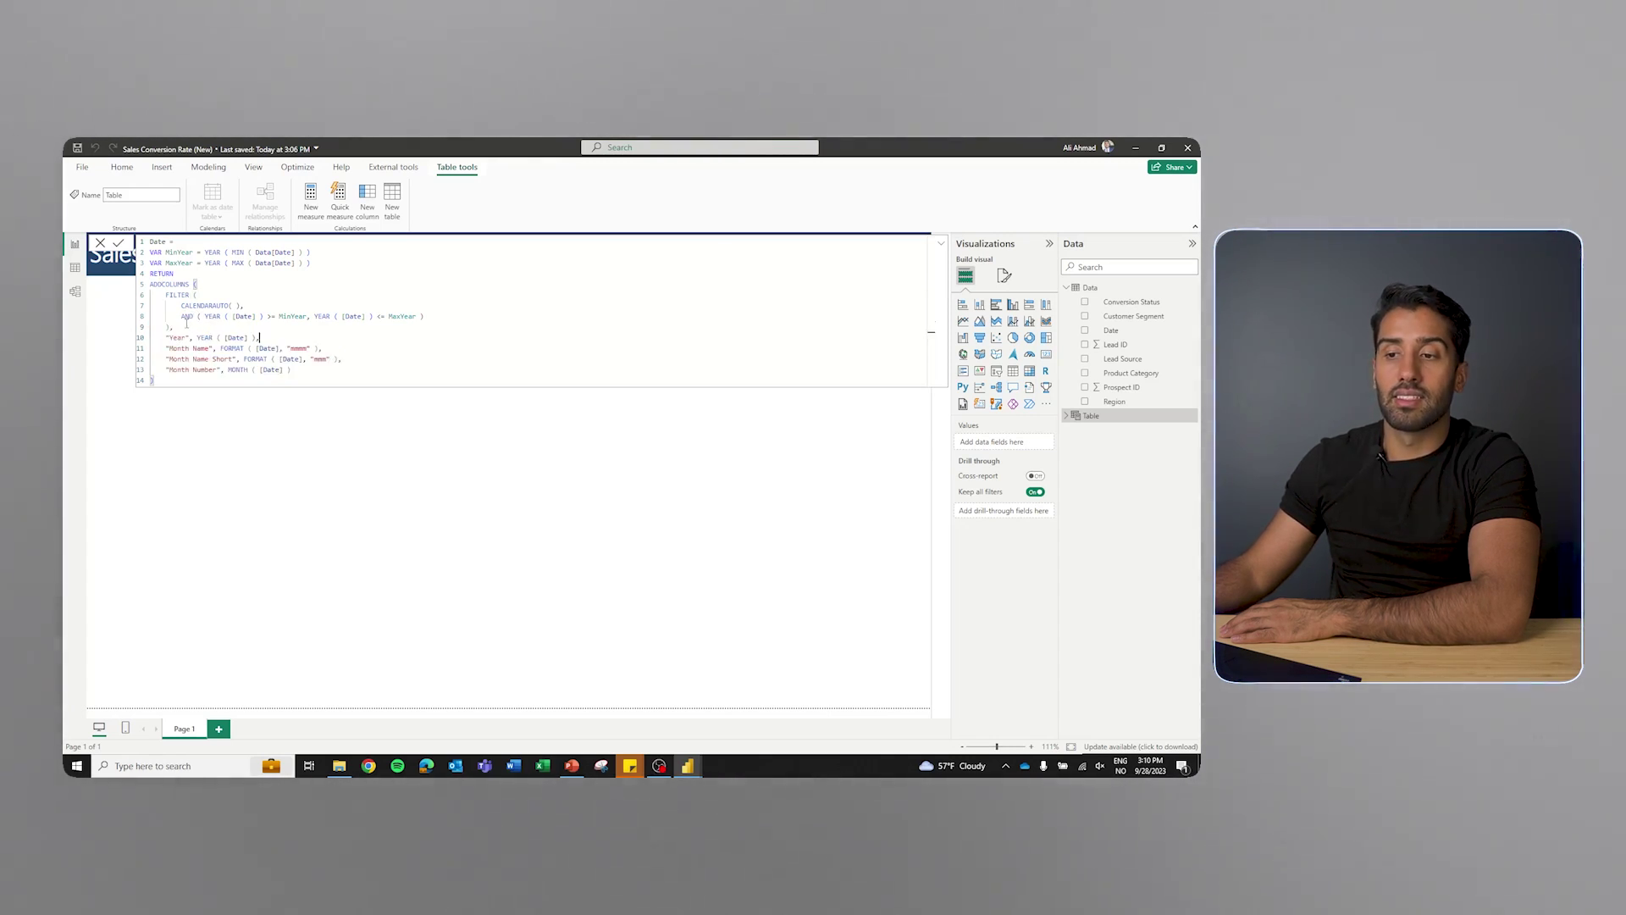
pyautogui.moveTo(172, 327); pyautogui.dragTo(150, 251)
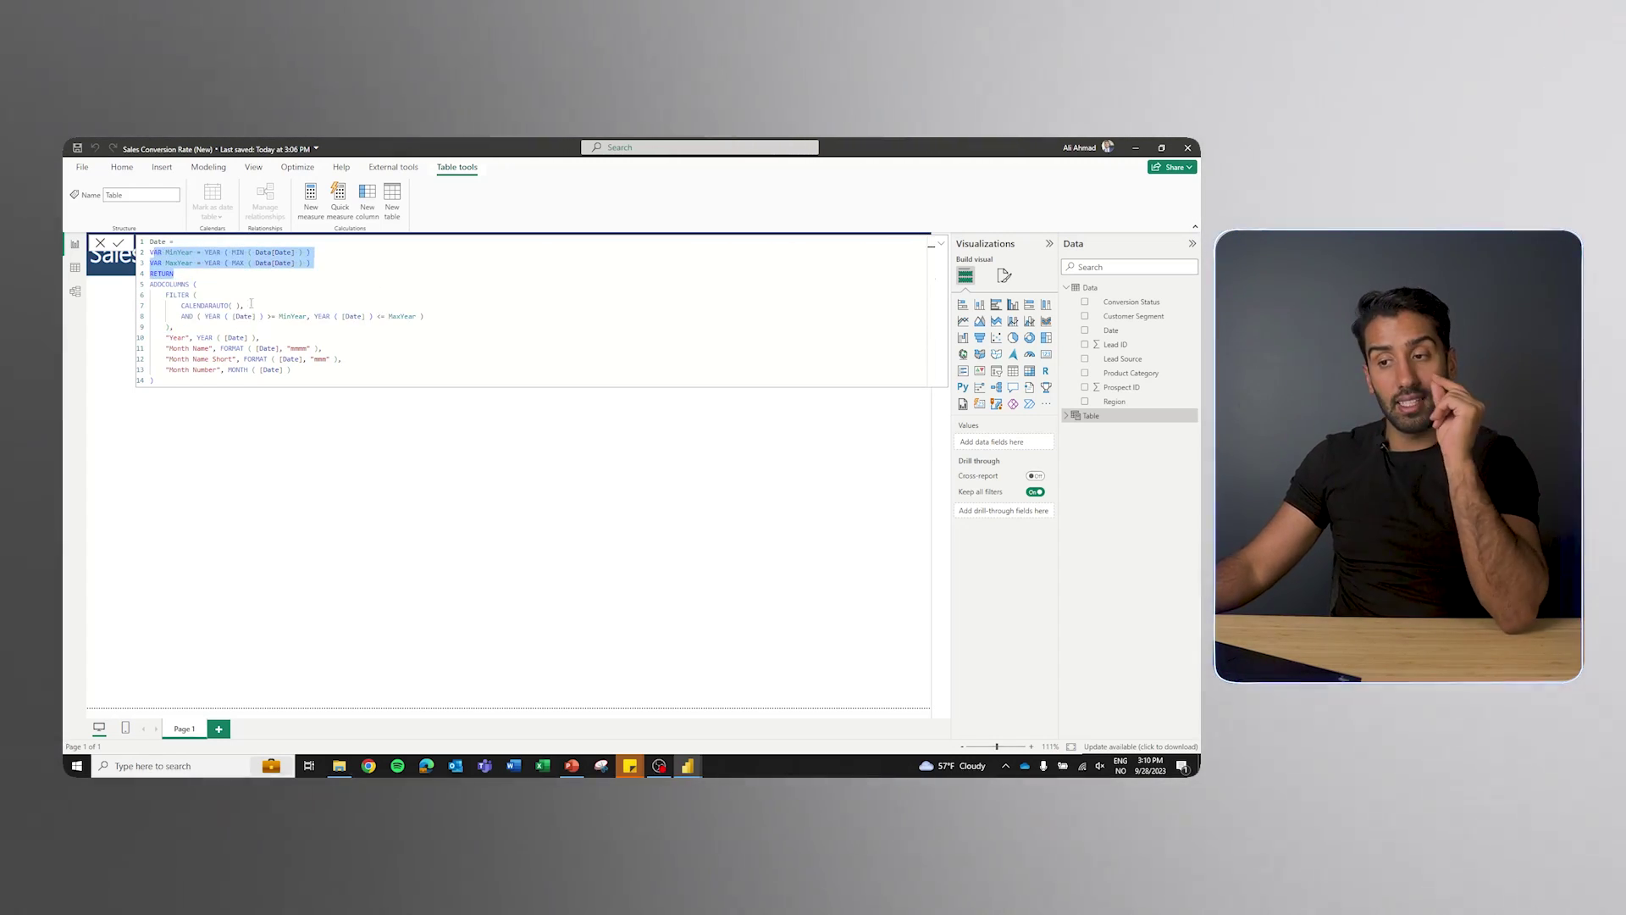
pyautogui.doubleClick(241, 338)
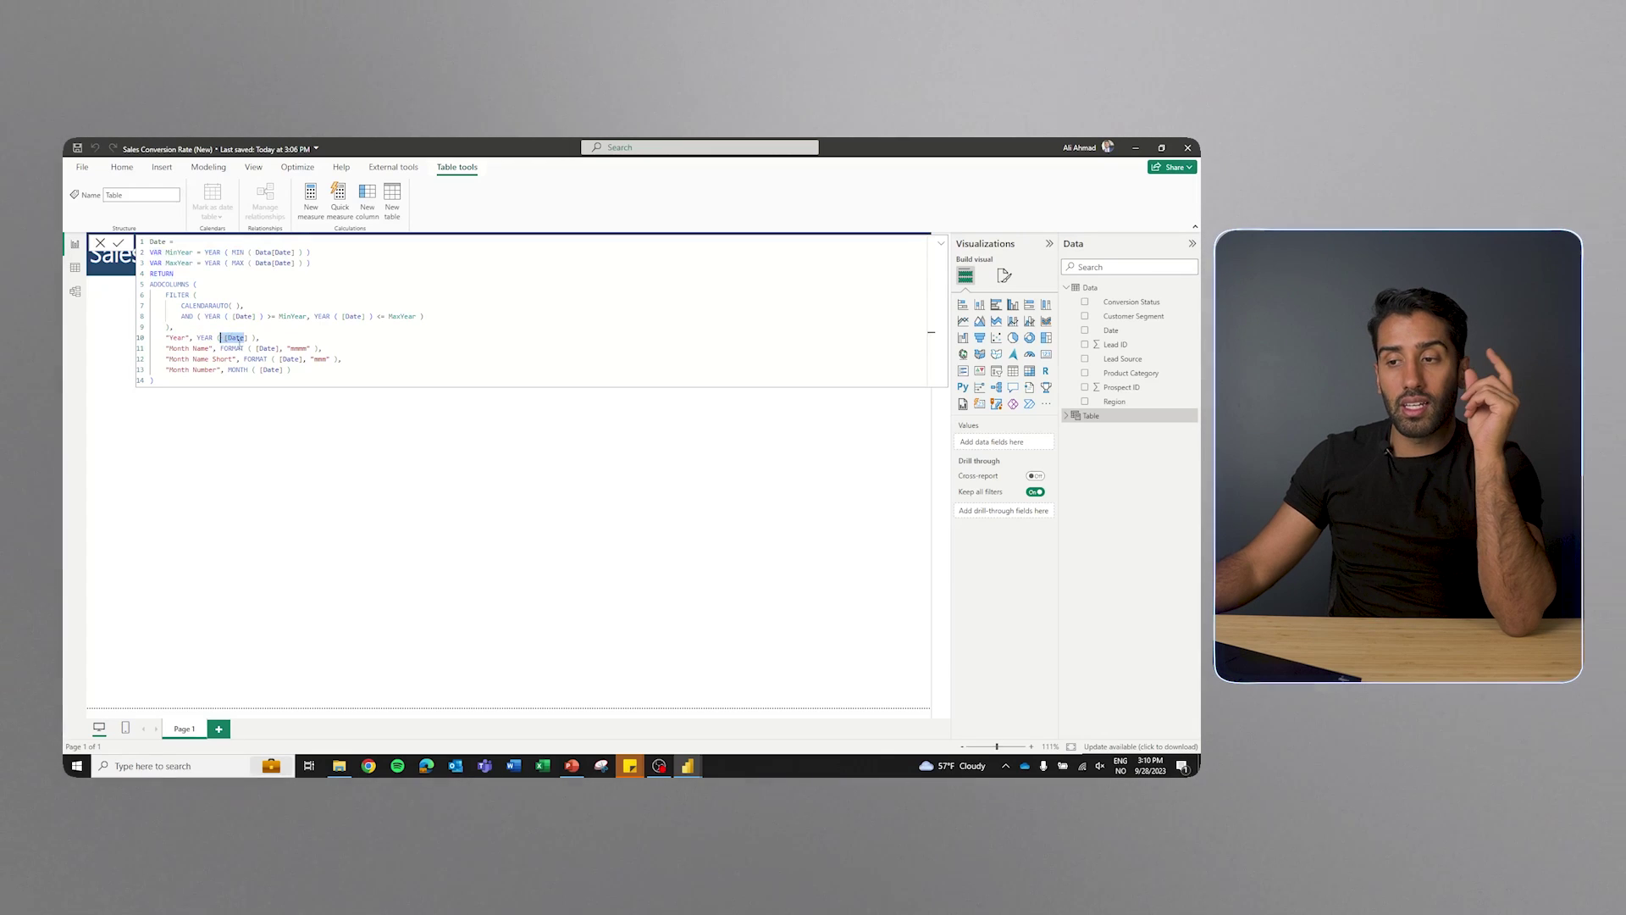
pyautogui.moveTo(227, 359); pyautogui.dragTo(297, 370)
pyautogui.click(297, 370)
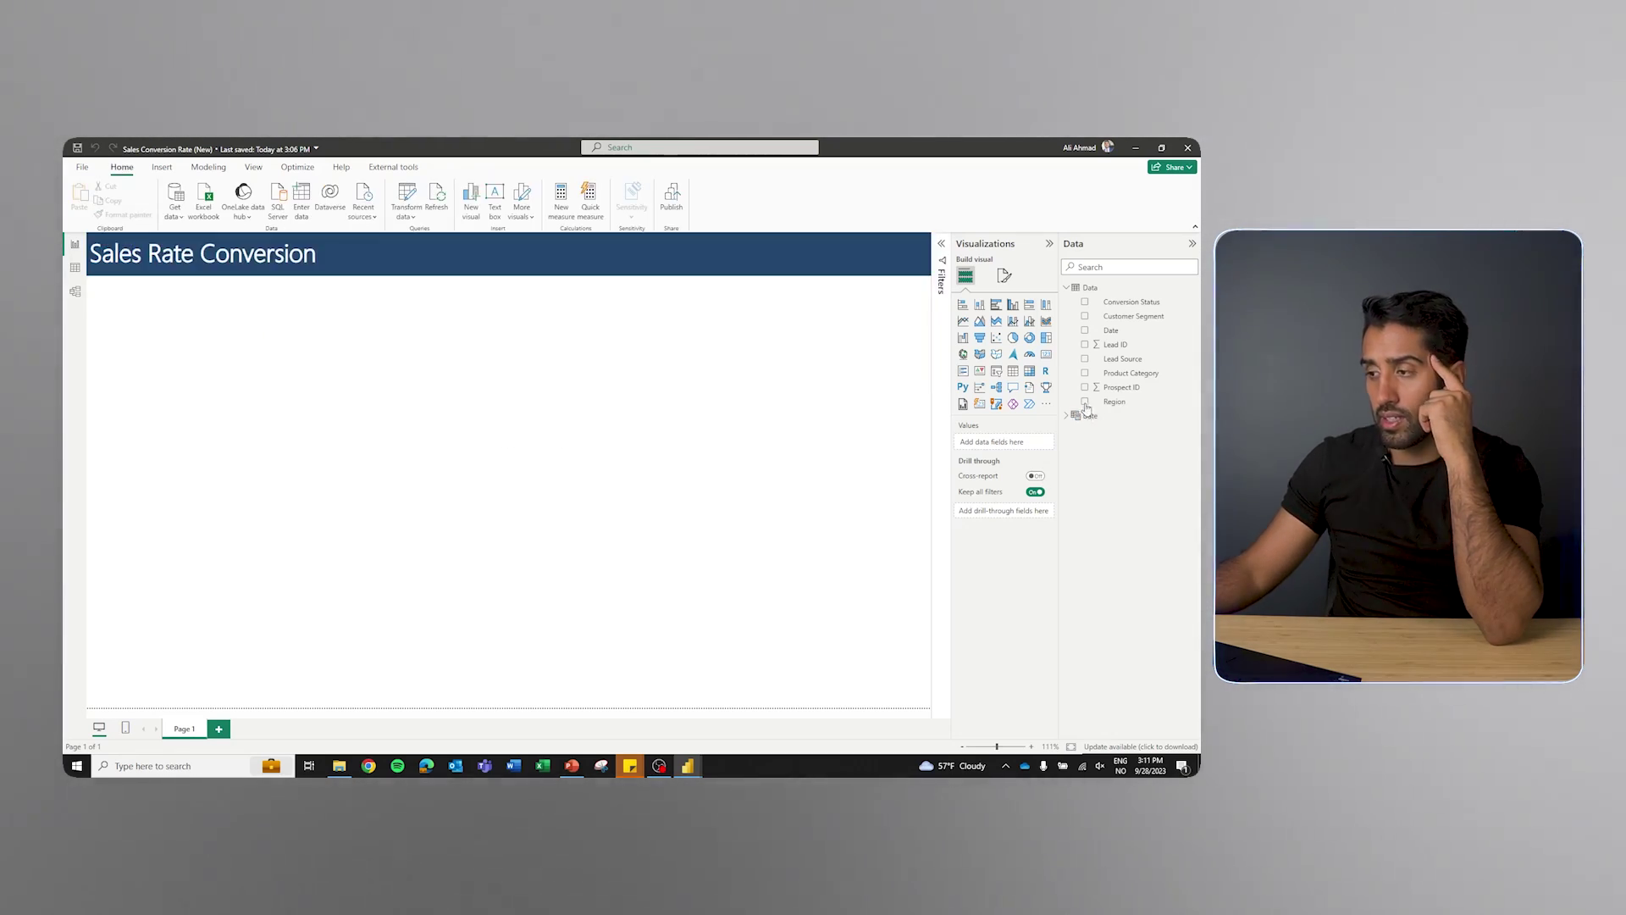
# Add a table visual with the Date table's Date, Month Name, Month Name Short, Month Number and Year fields, and make it taller
pyautogui.click(1013, 374)
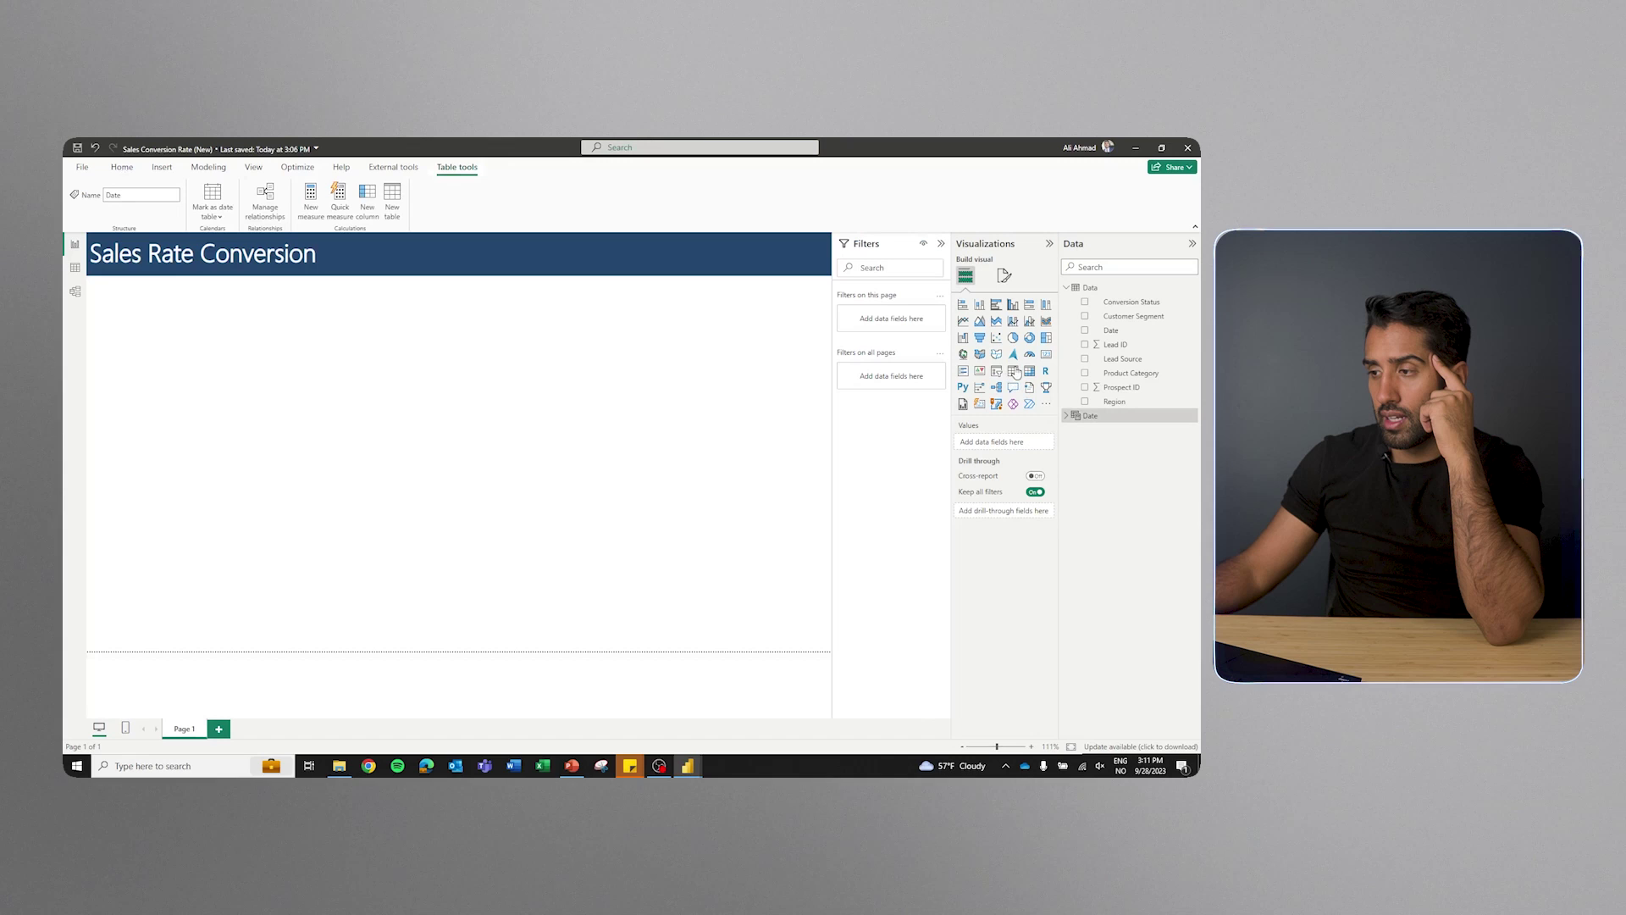
pyautogui.click(1090, 415)
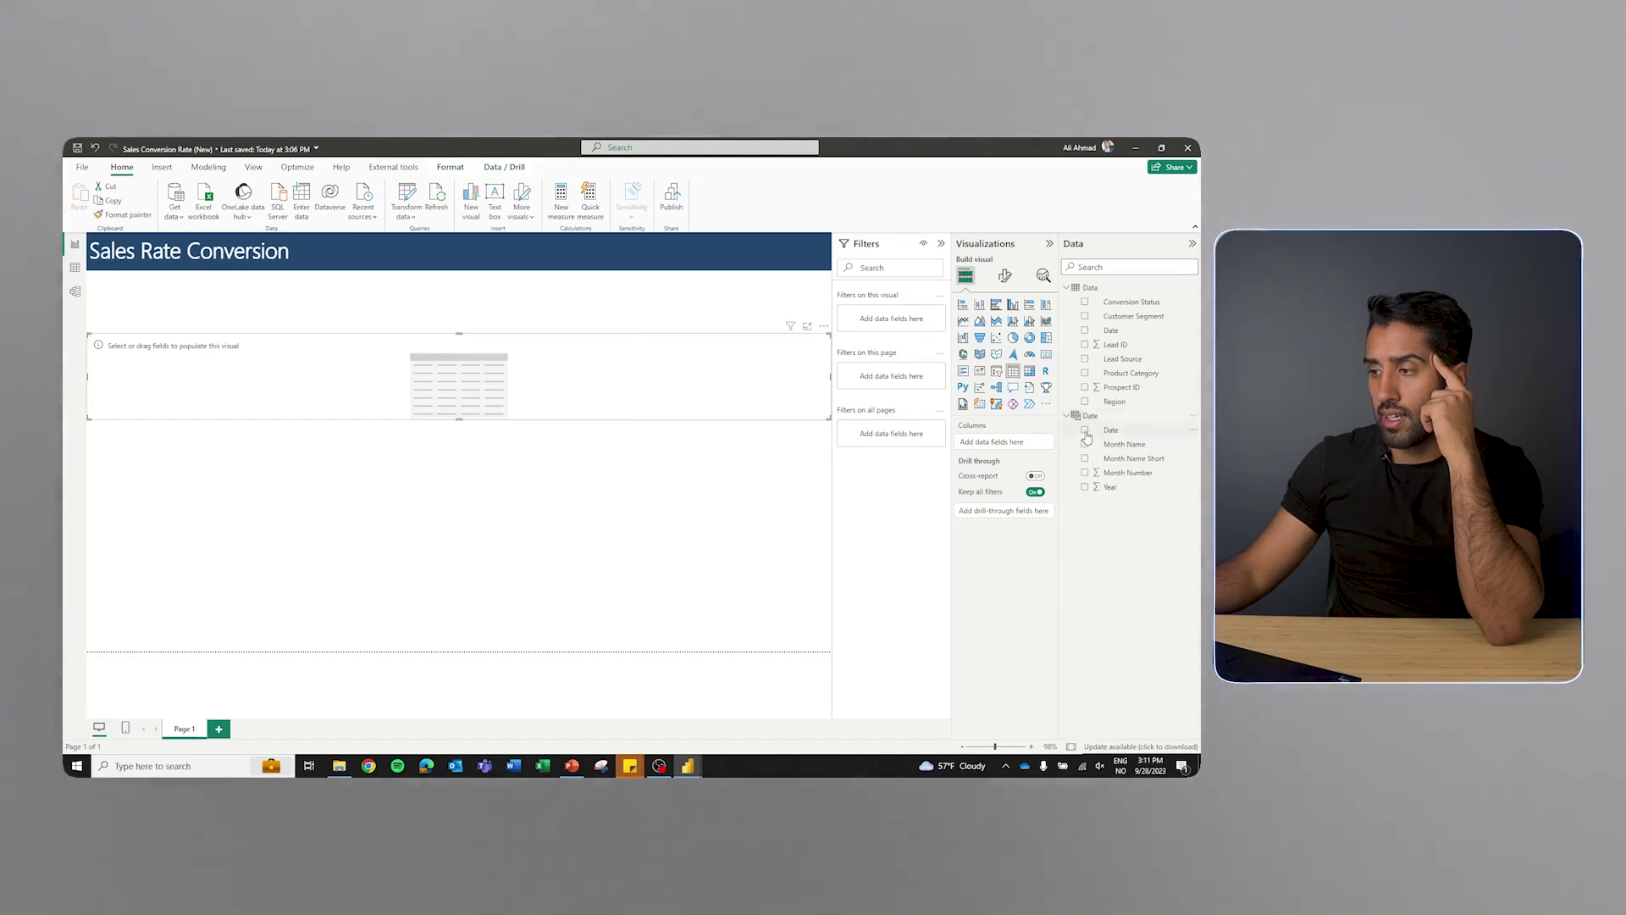
pyautogui.click(1086, 430)
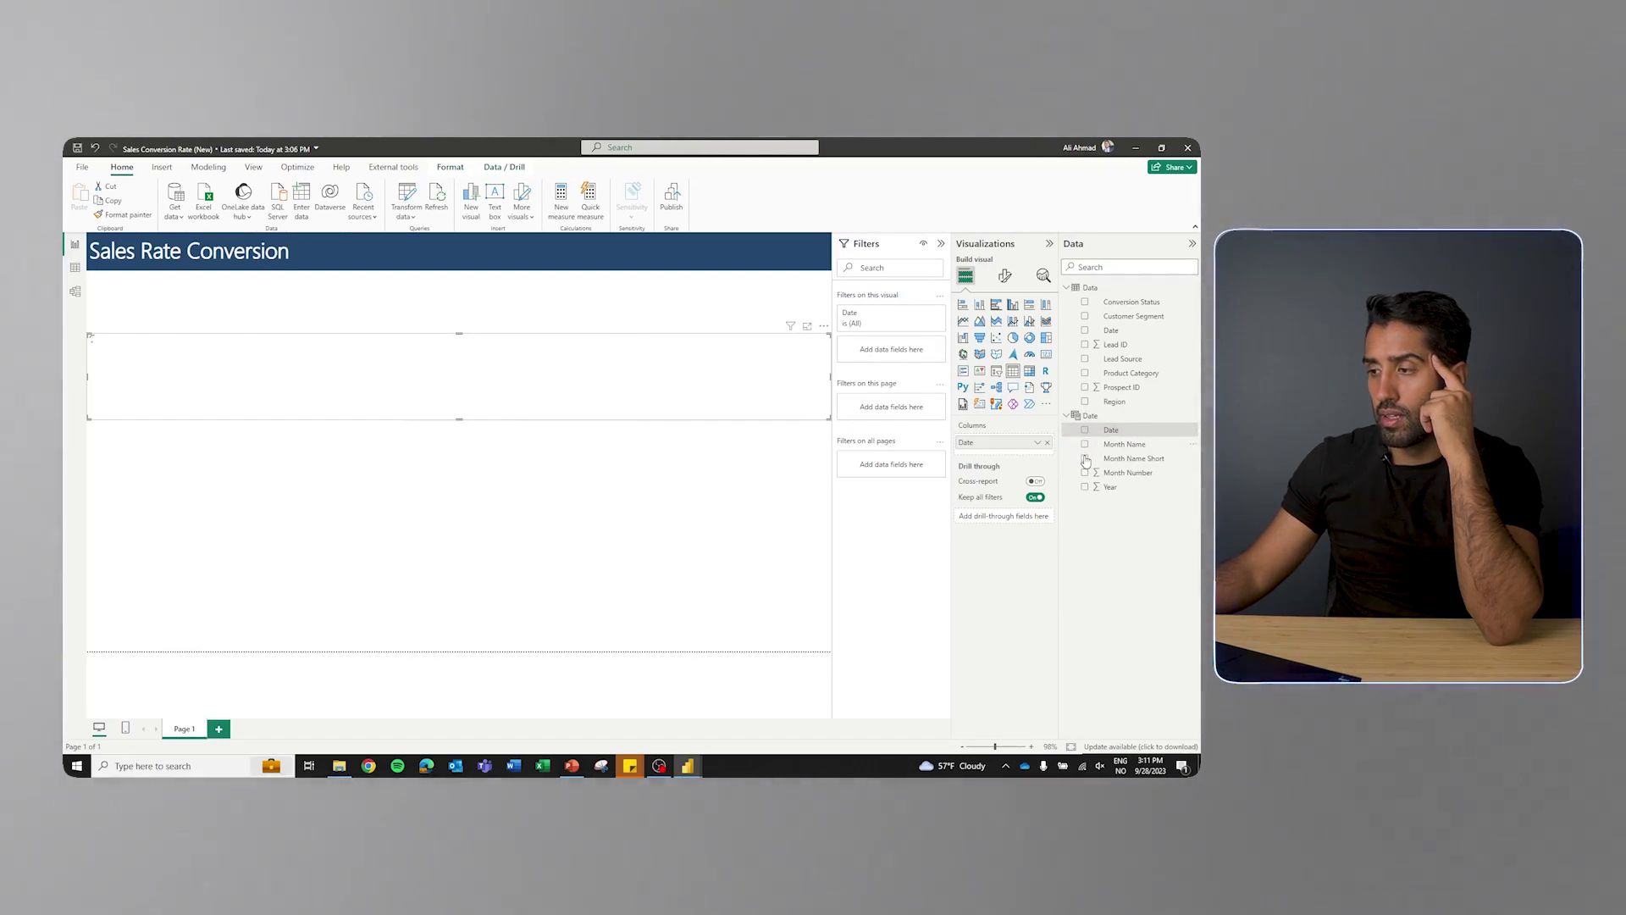
pyautogui.click(1085, 444)
pyautogui.click(1085, 458)
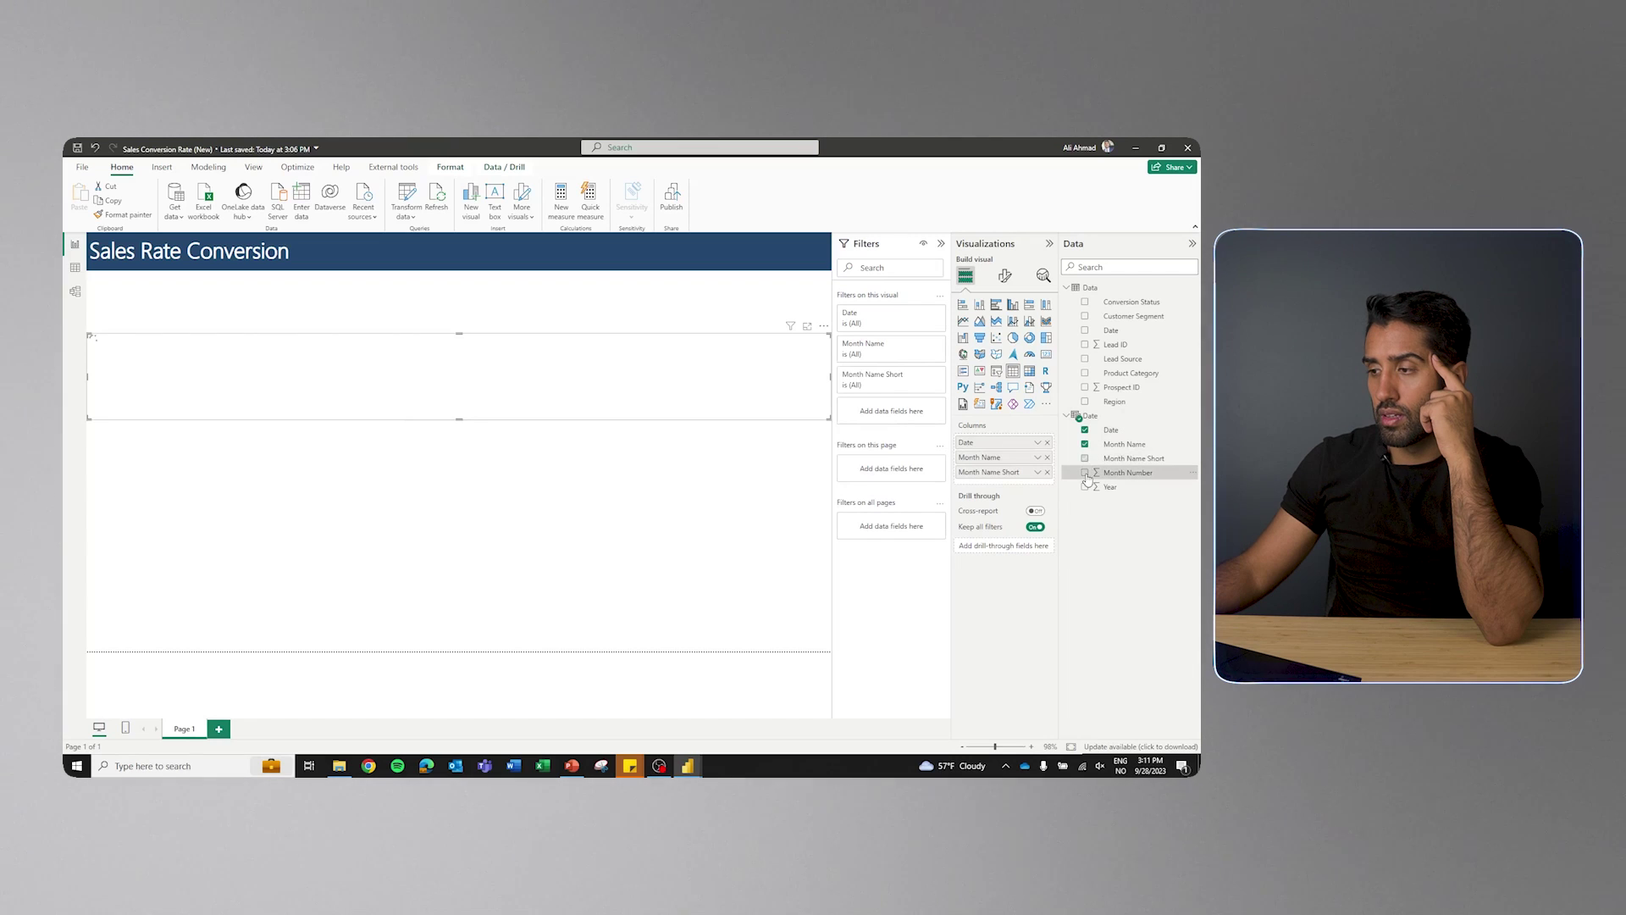
pyautogui.click(1086, 473)
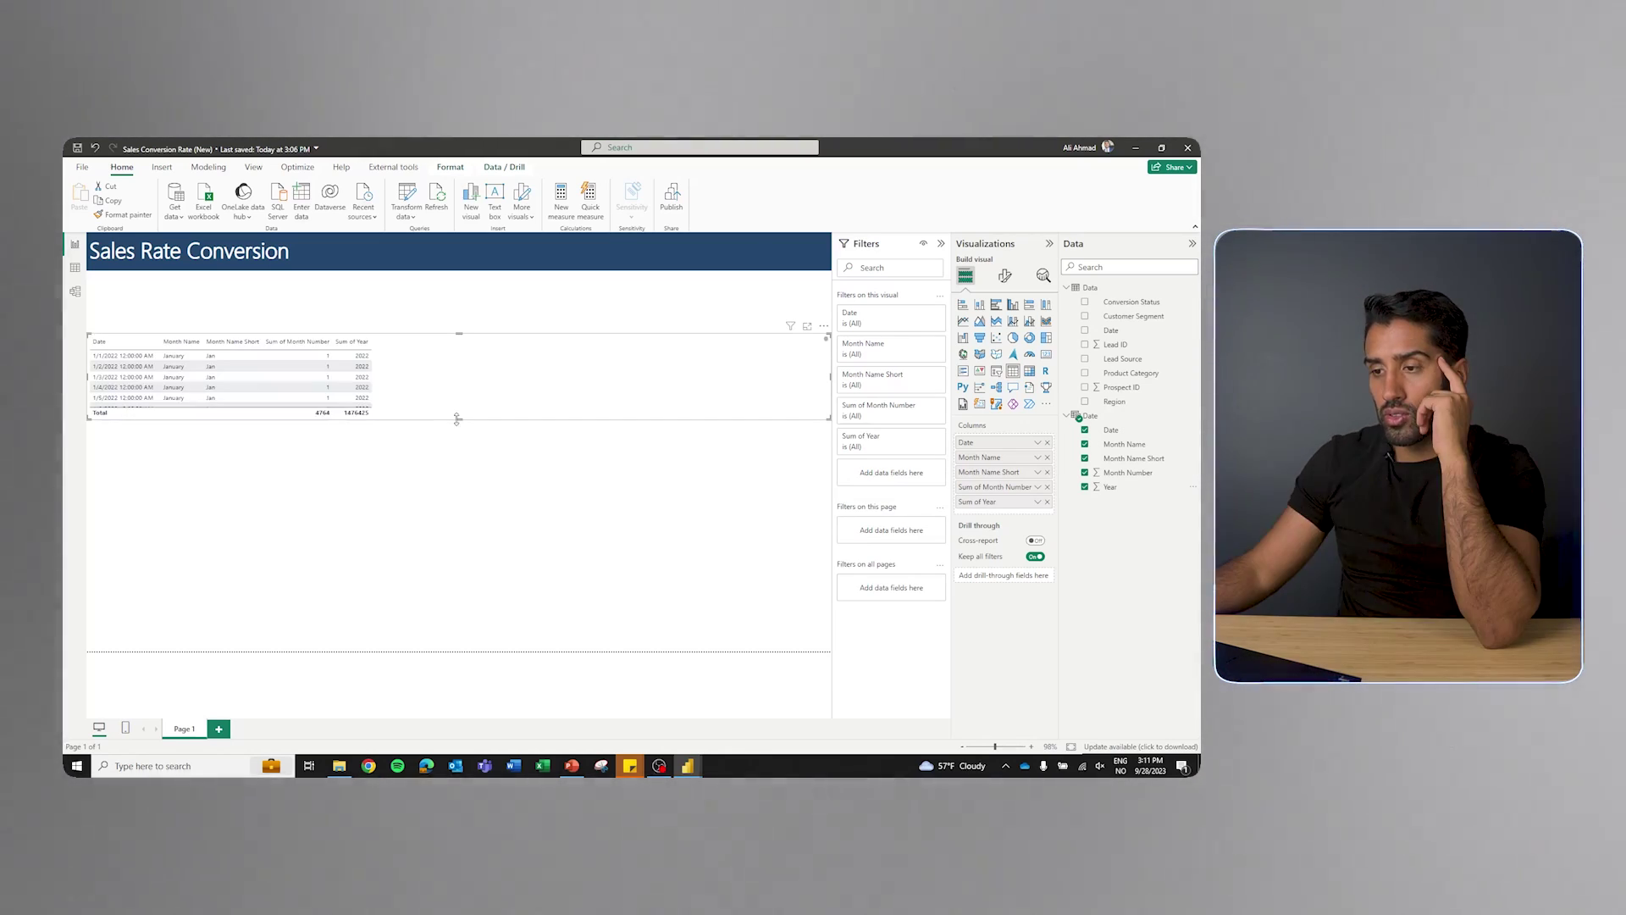
pyautogui.moveTo(458, 410); pyautogui.dragTo(479, 584)
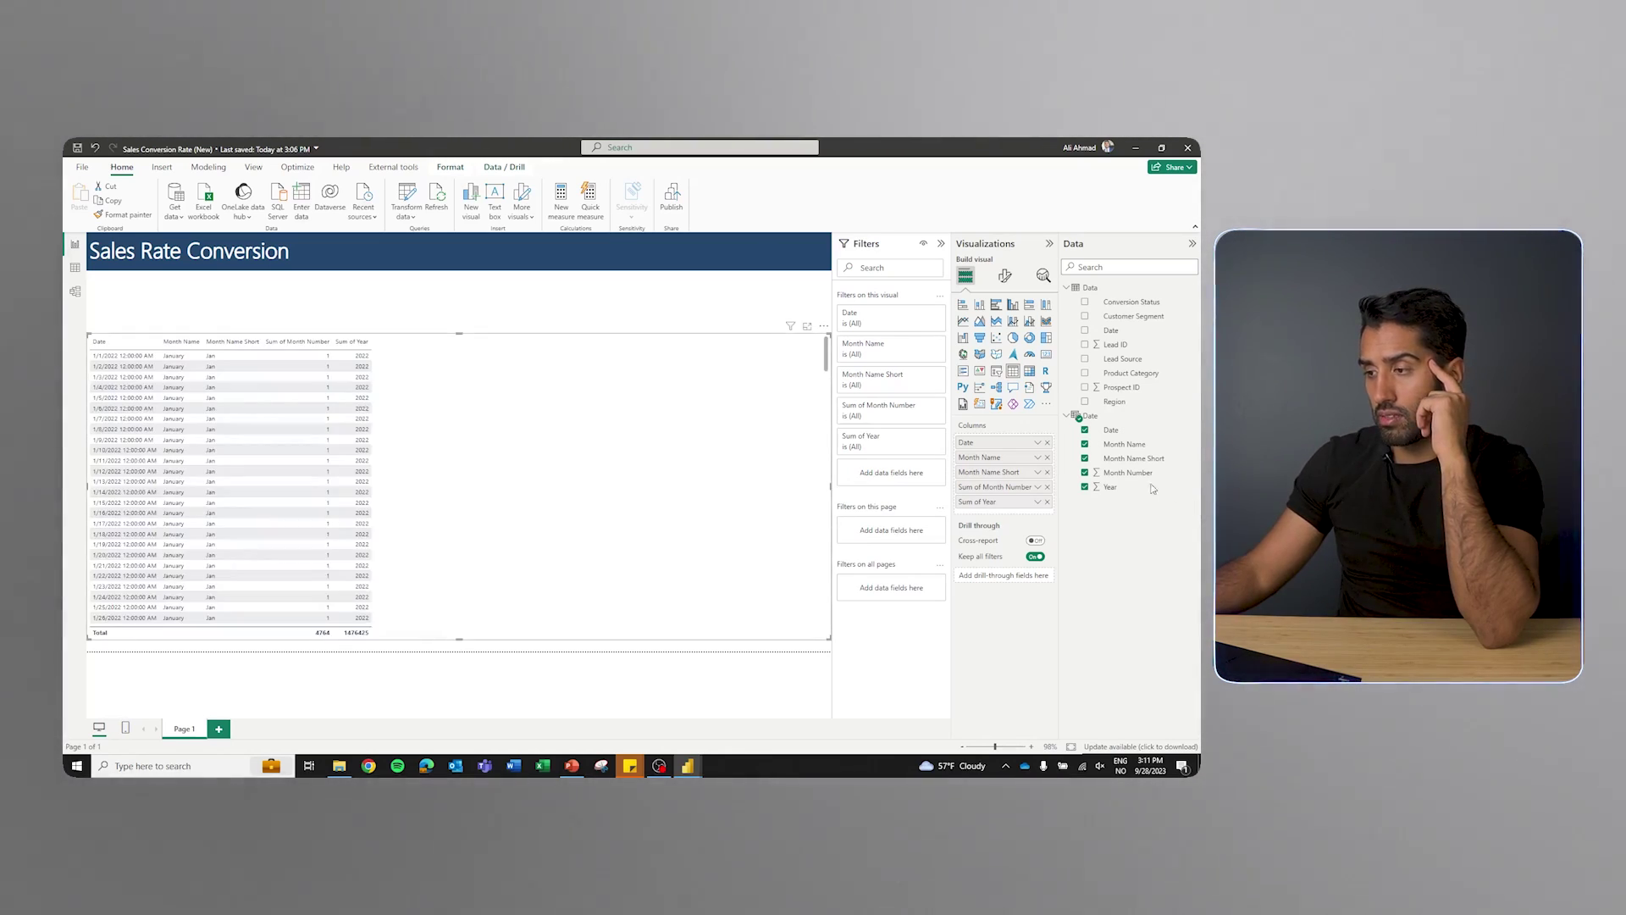
# Remove Month Number, Year and Date from the table visual, keeping only Month Name and Month Name Short
pyautogui.click(1048, 487)
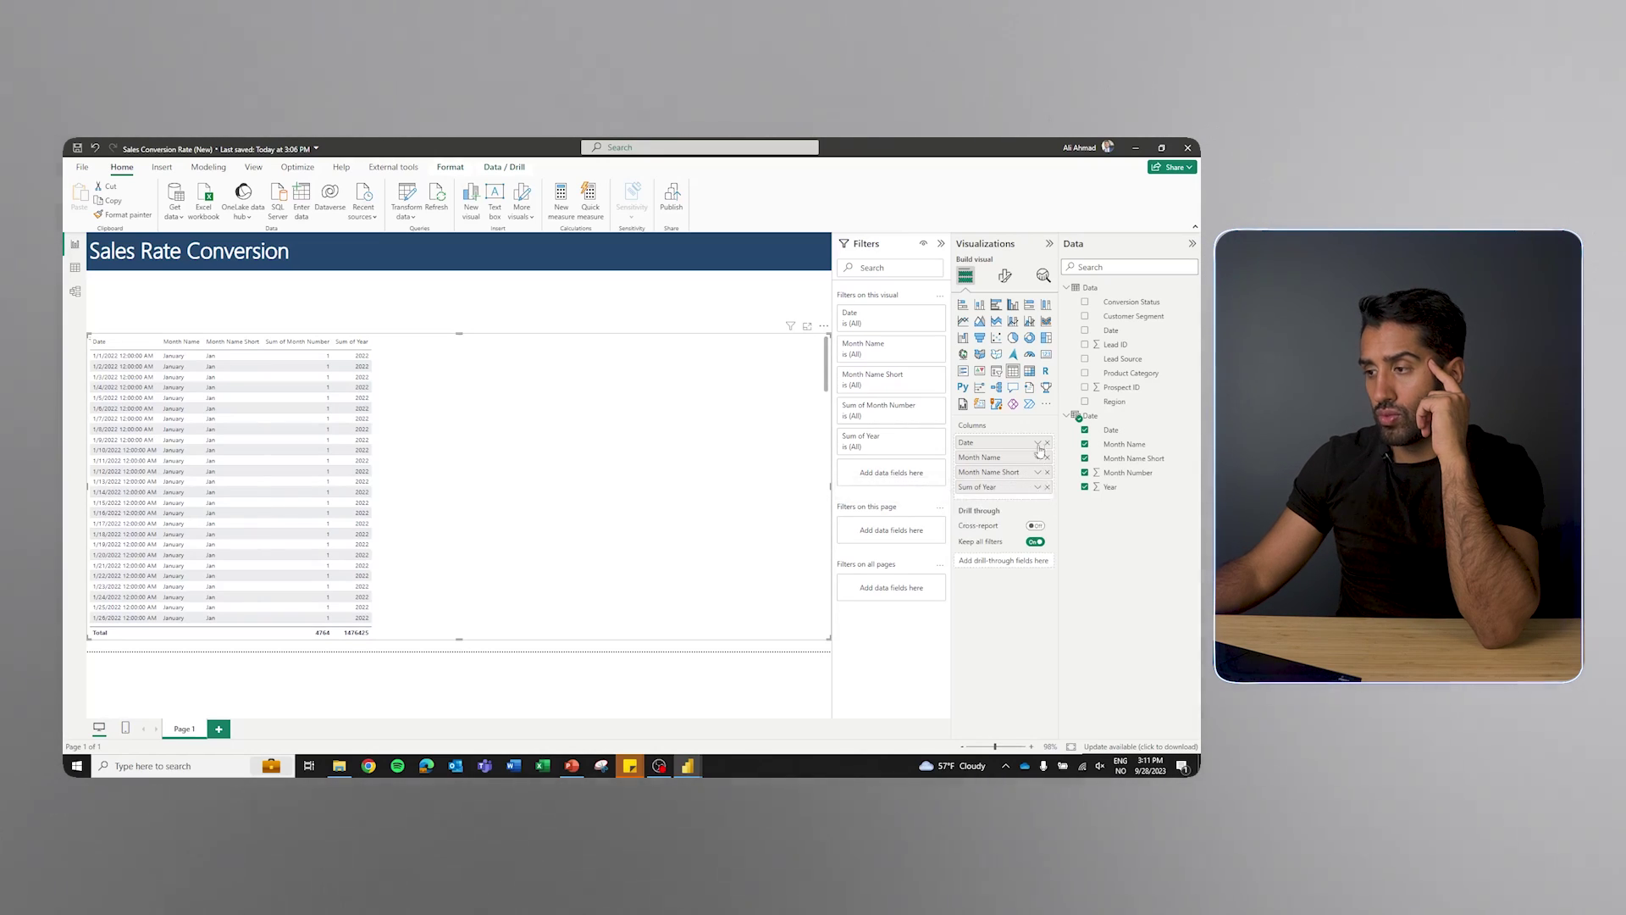
pyautogui.click(1048, 487)
pyautogui.click(1047, 442)
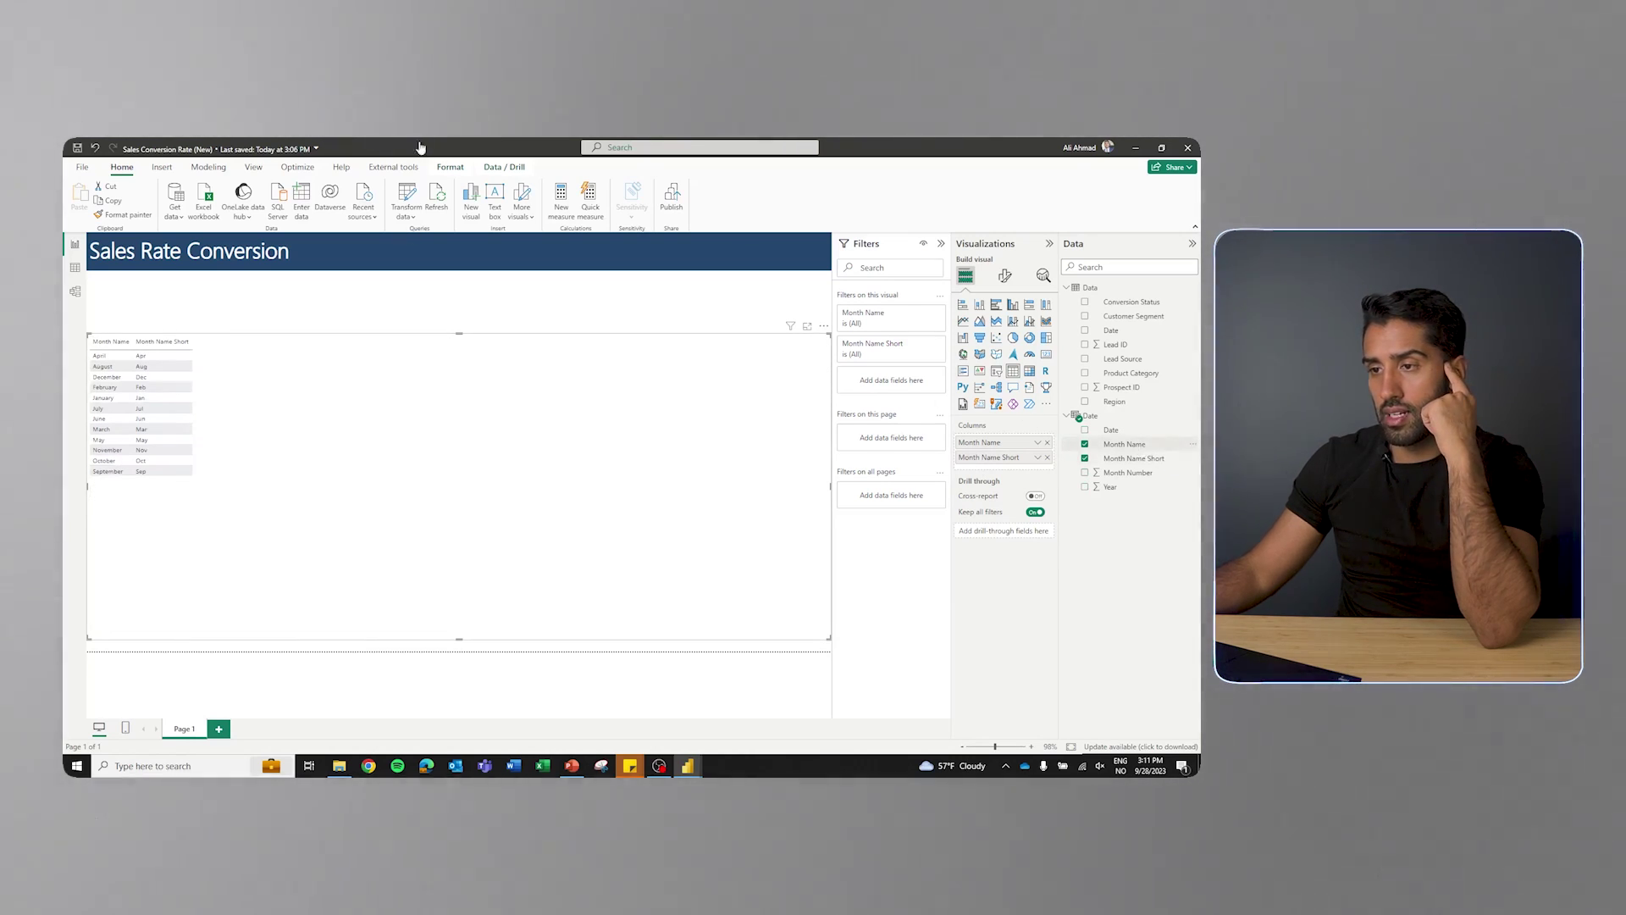
# Sort both the Month Name and Month Name Short columns by Month Number
pyautogui.click(503, 210)
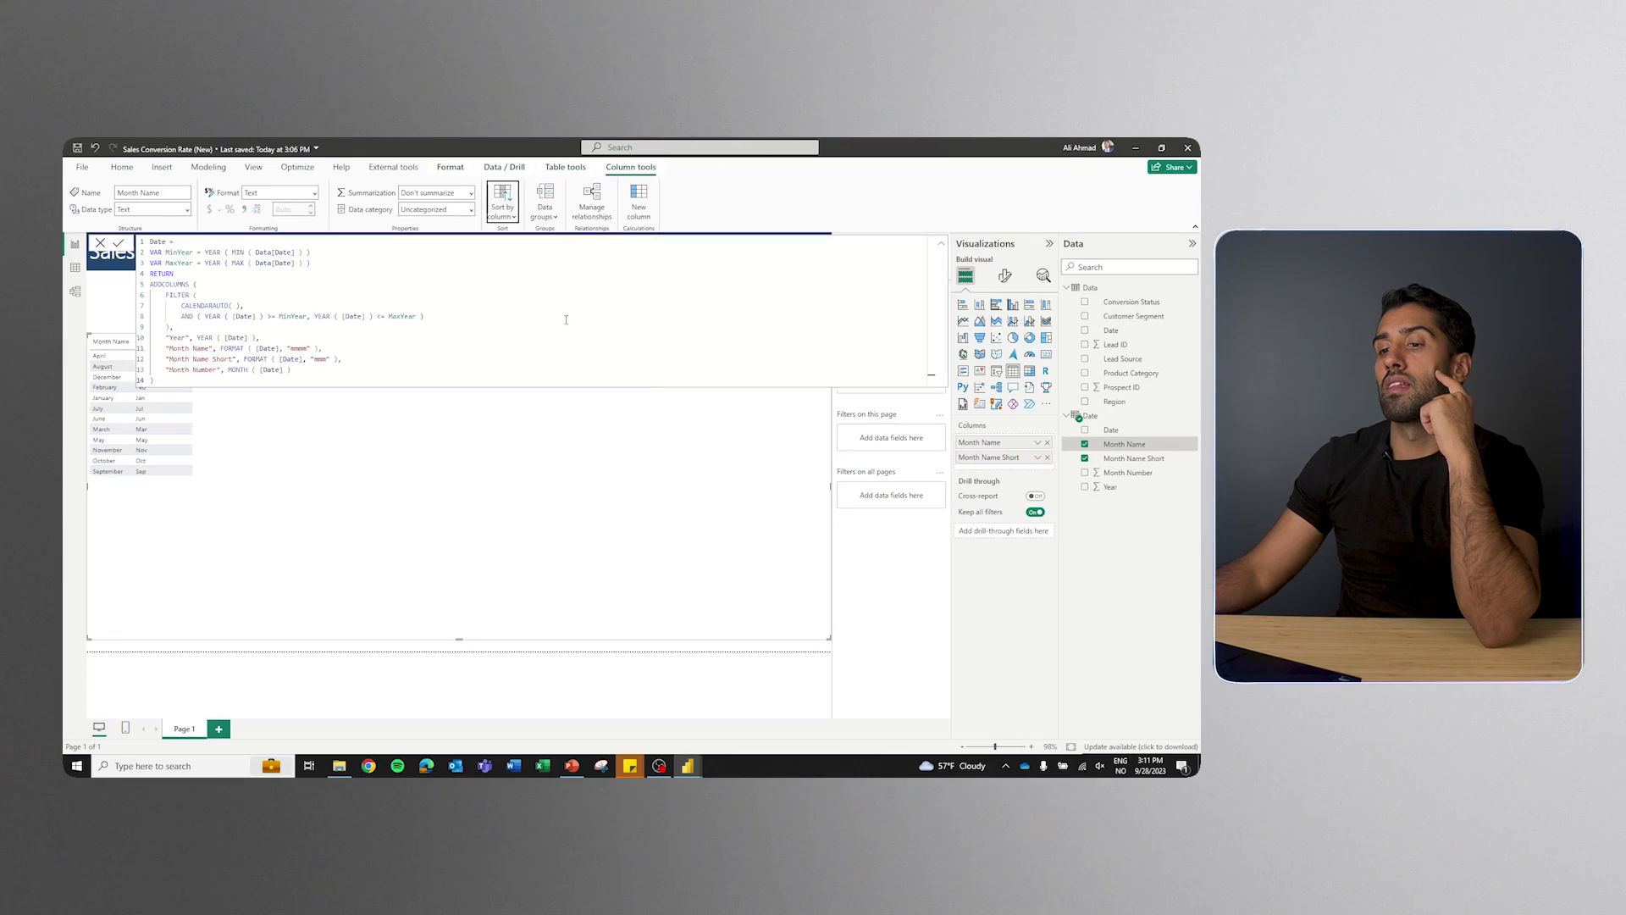
pyautogui.click(517, 293)
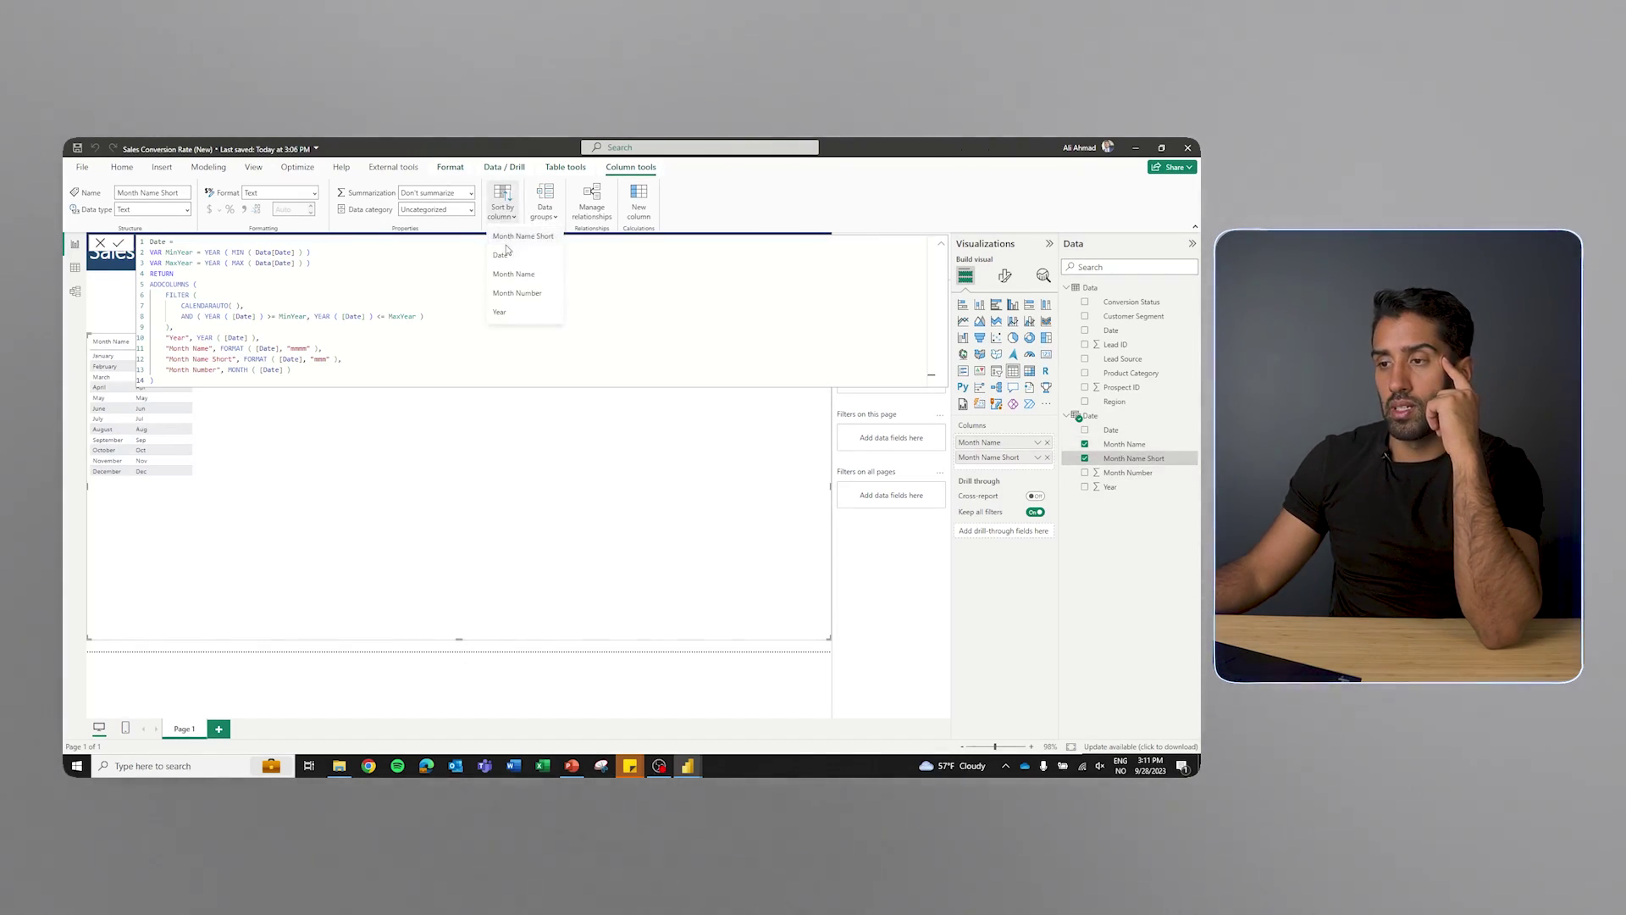
pyautogui.click(517, 292)
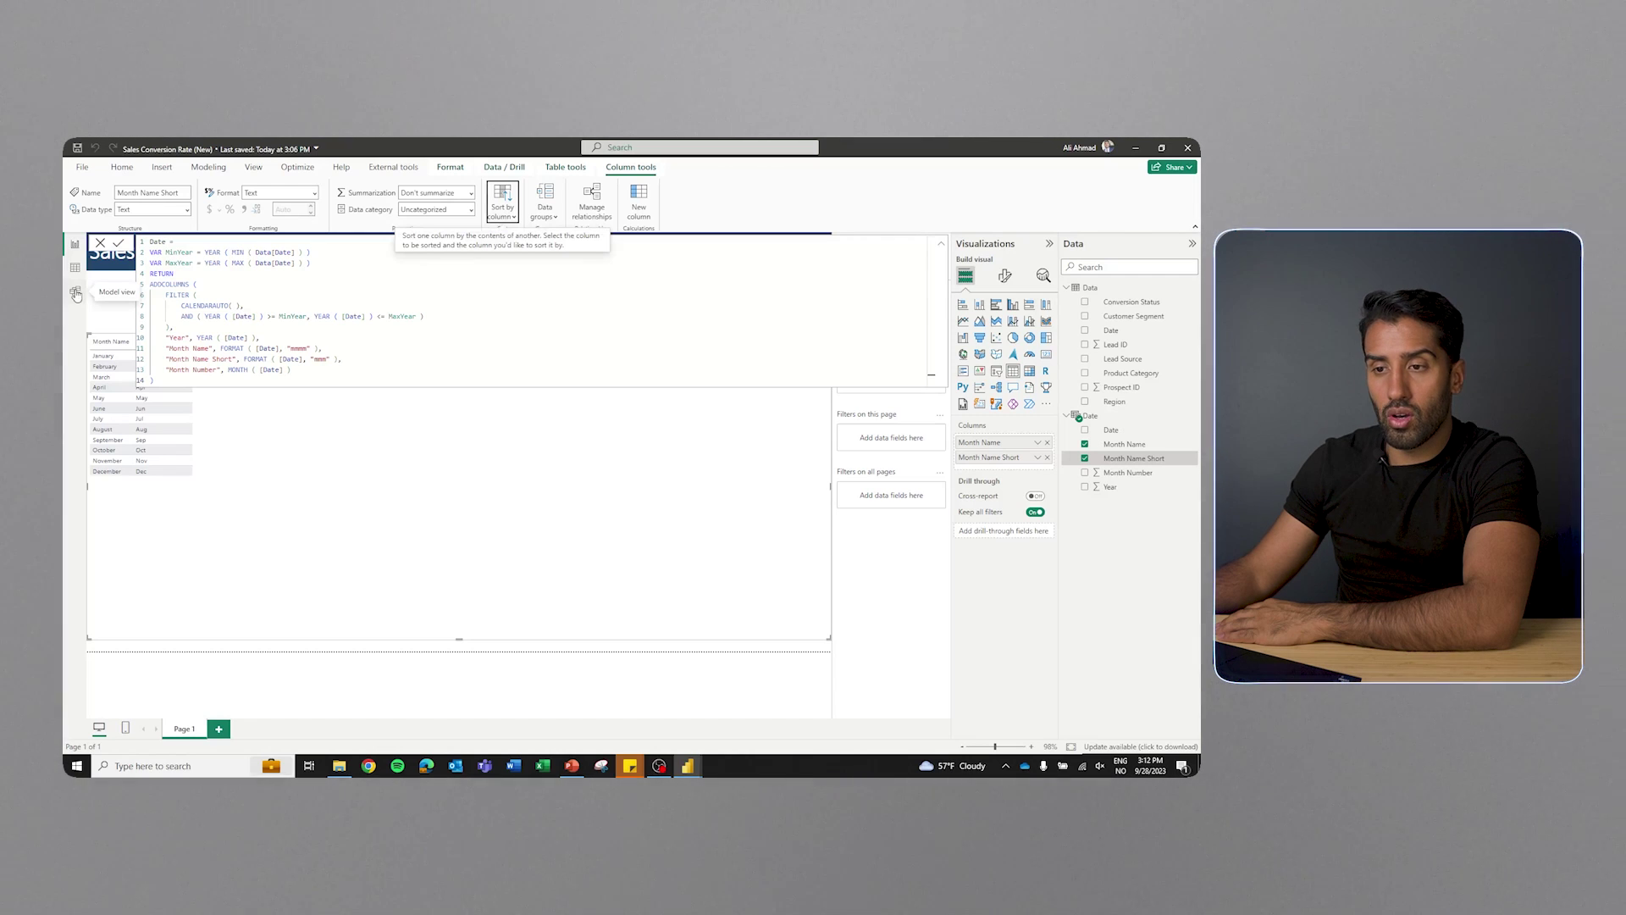
# In the model view, place the Data table below the Date table and relate the two through their Date columns
pyautogui.click(75, 292)
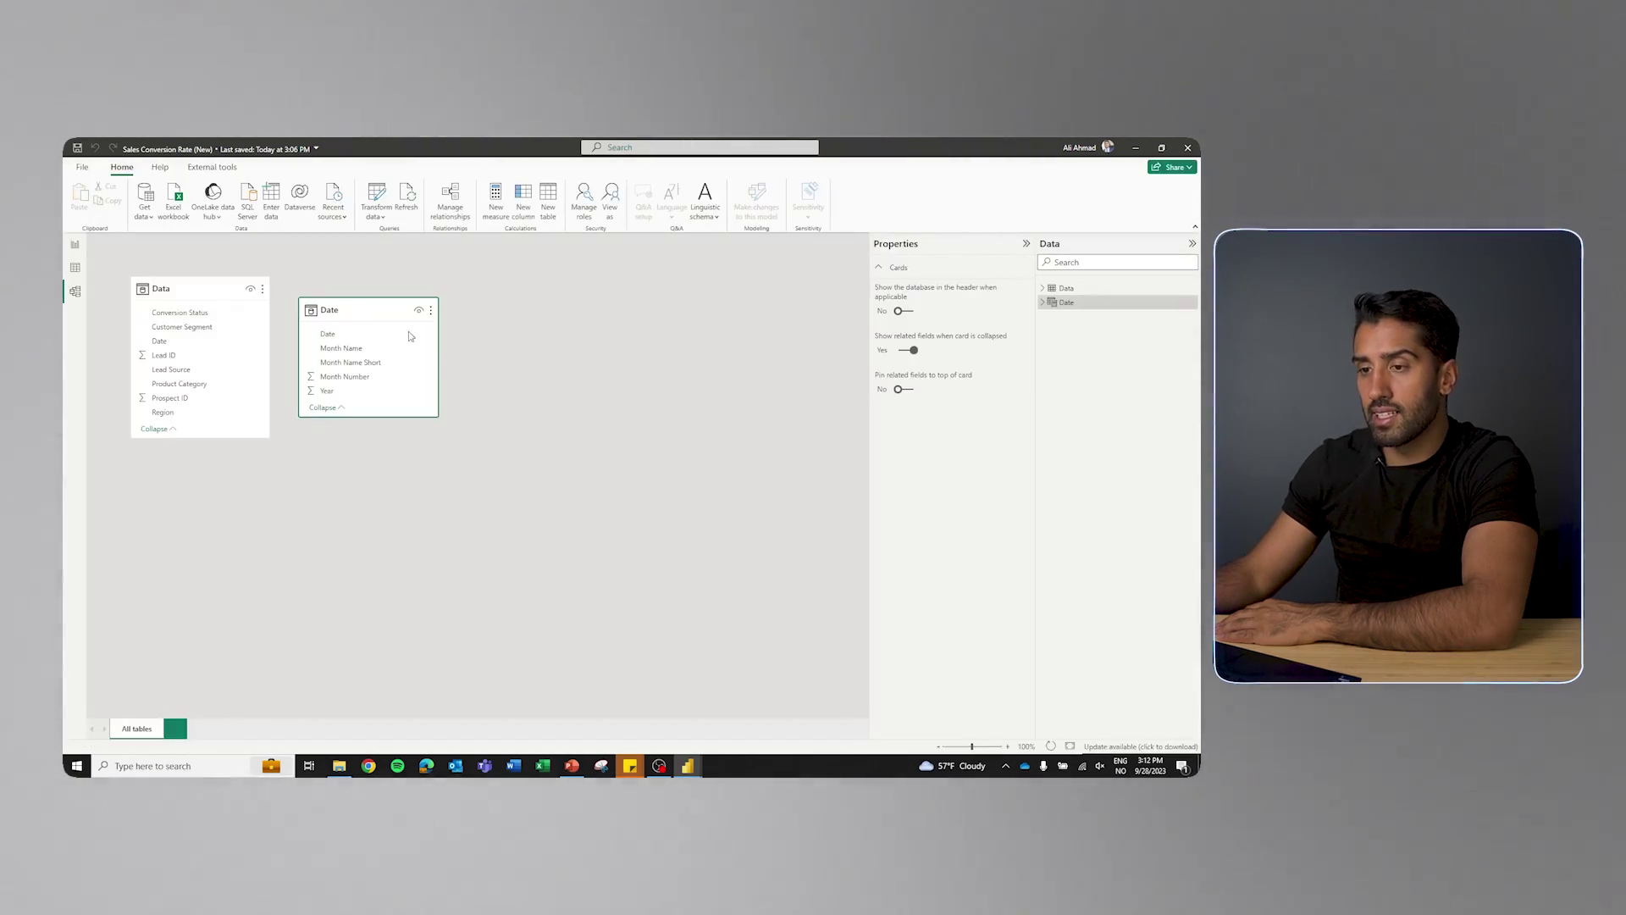
pyautogui.moveTo(174, 290); pyautogui.dragTo(356, 498)
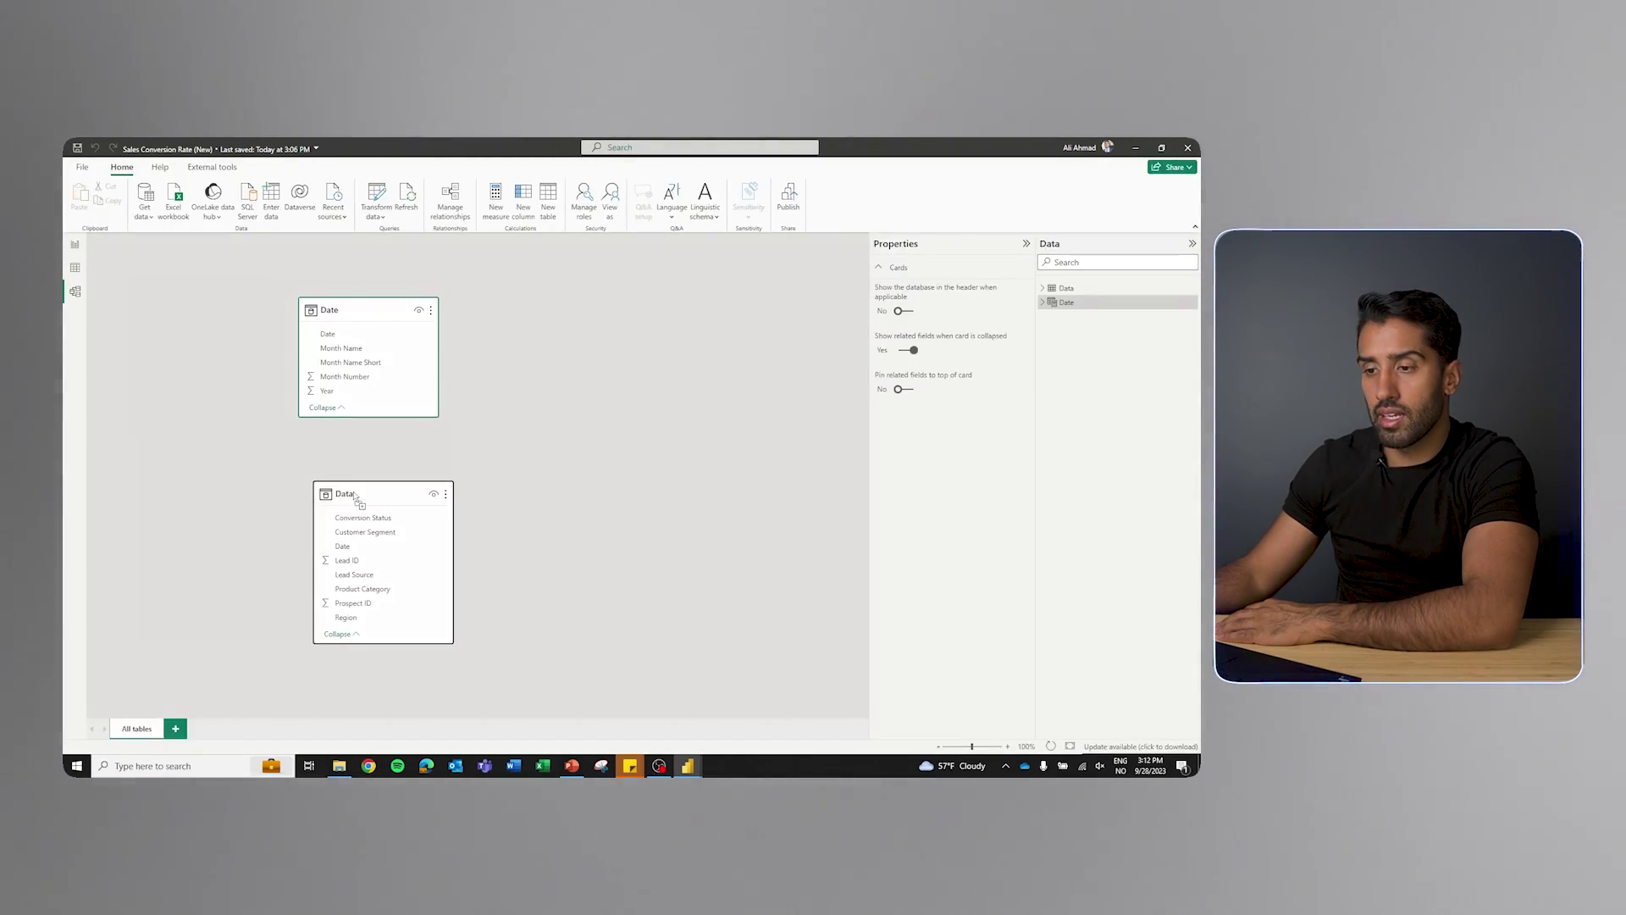
pyautogui.moveTo(380, 328); pyautogui.dragTo(358, 551)
pyautogui.moveTo(409, 395); pyautogui.dragTo(388, 333)
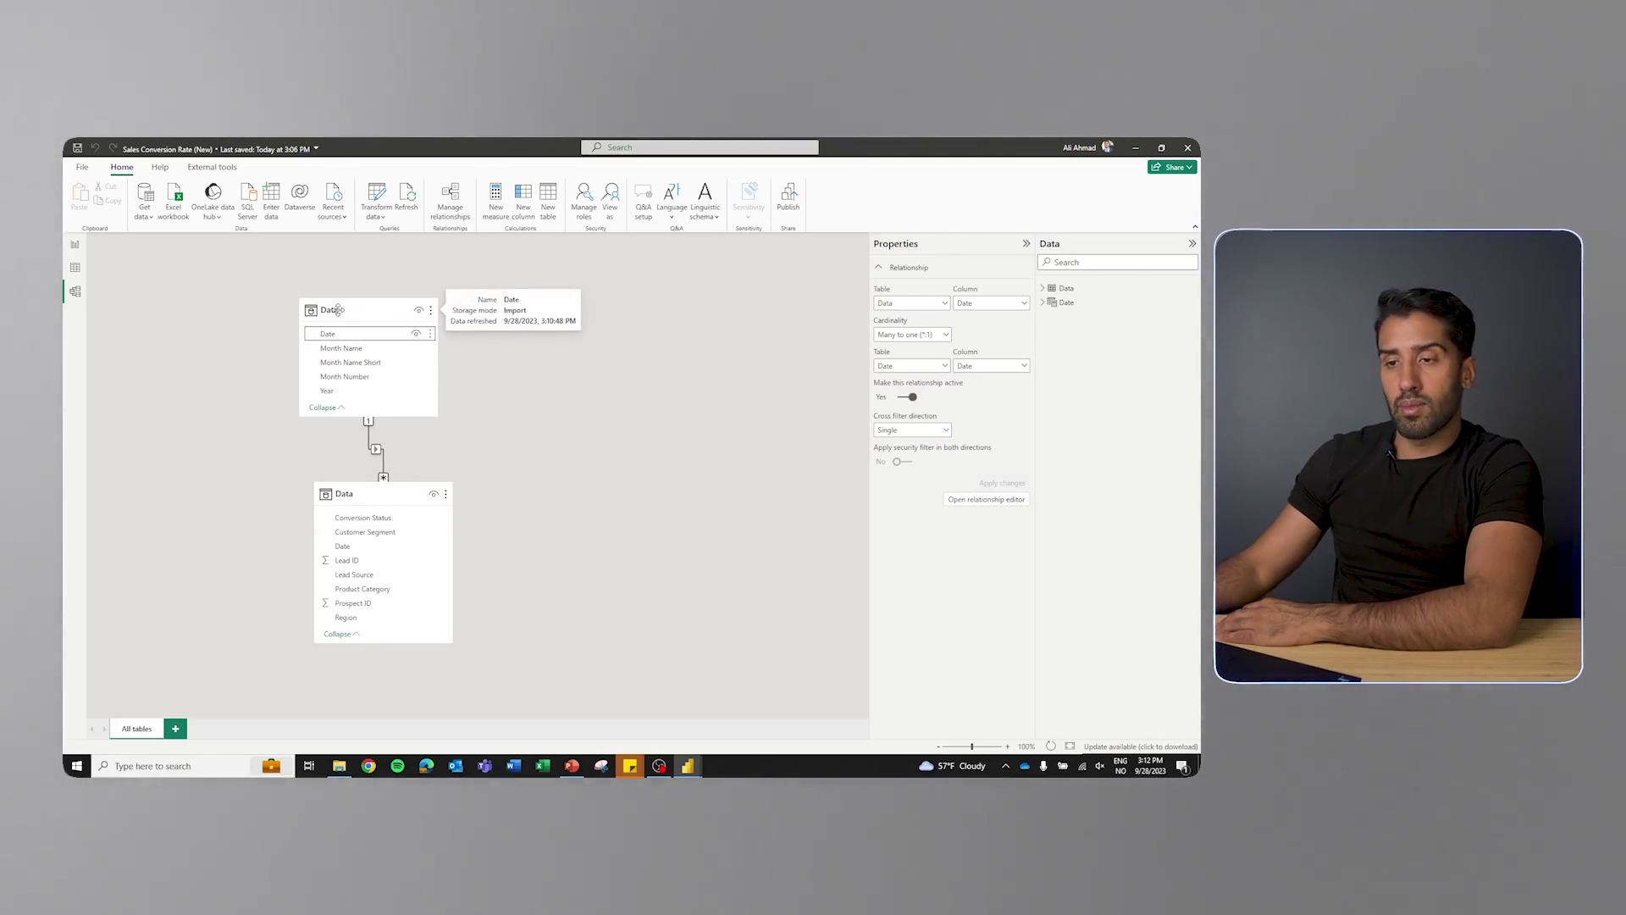
# Return to the report page and delete the month name table visual
pyautogui.click(75, 244)
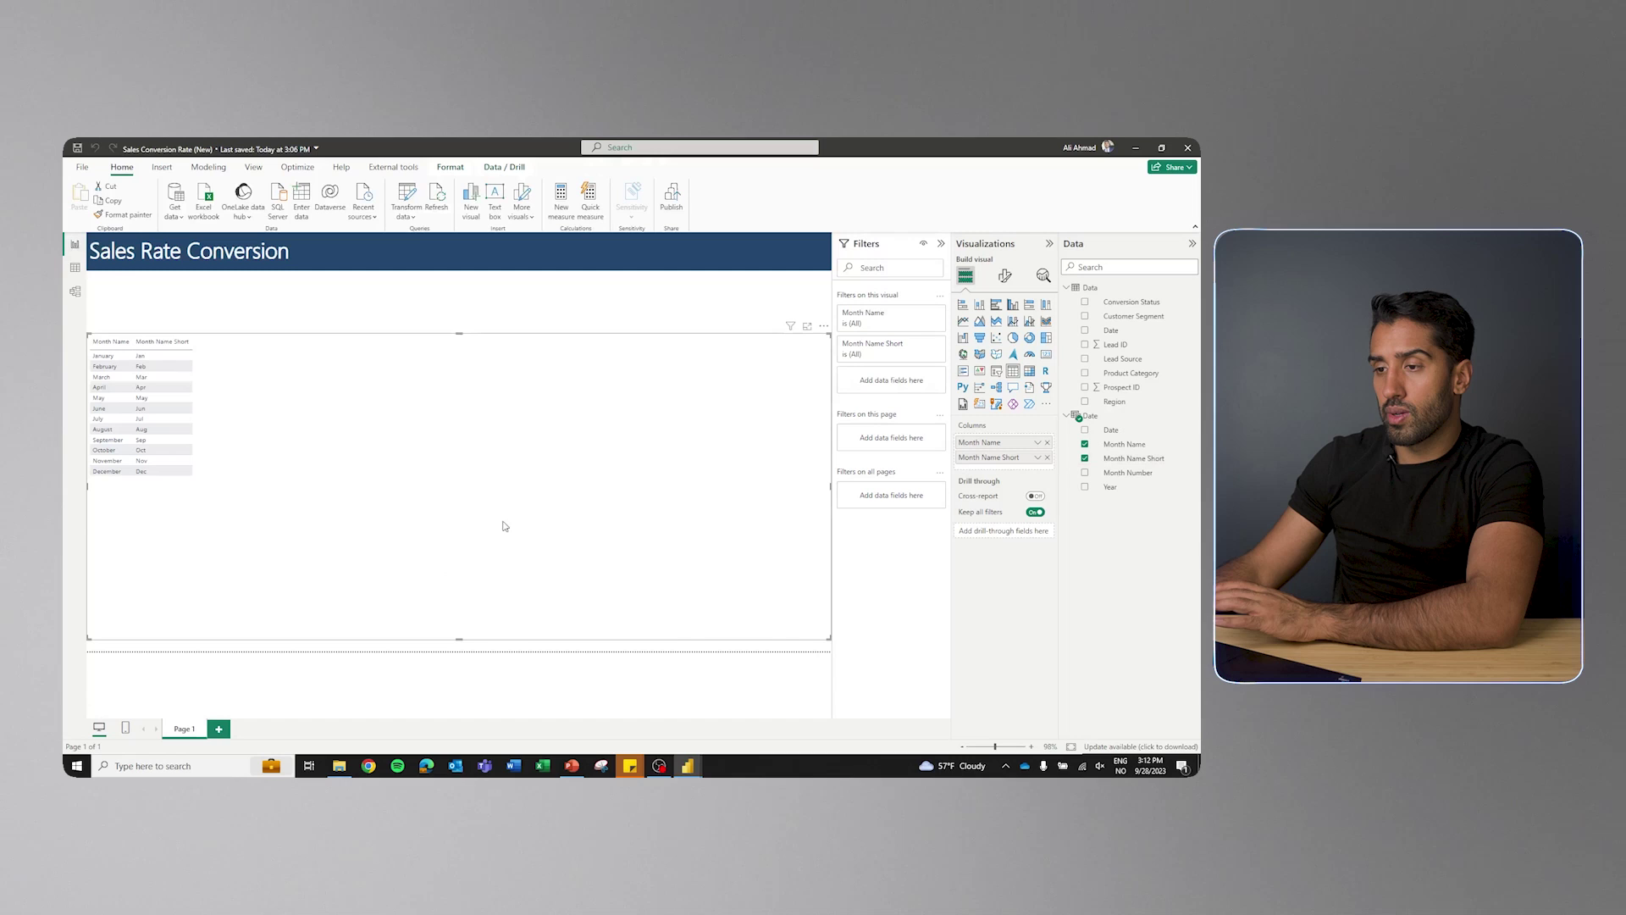
pyautogui.press('Delete')
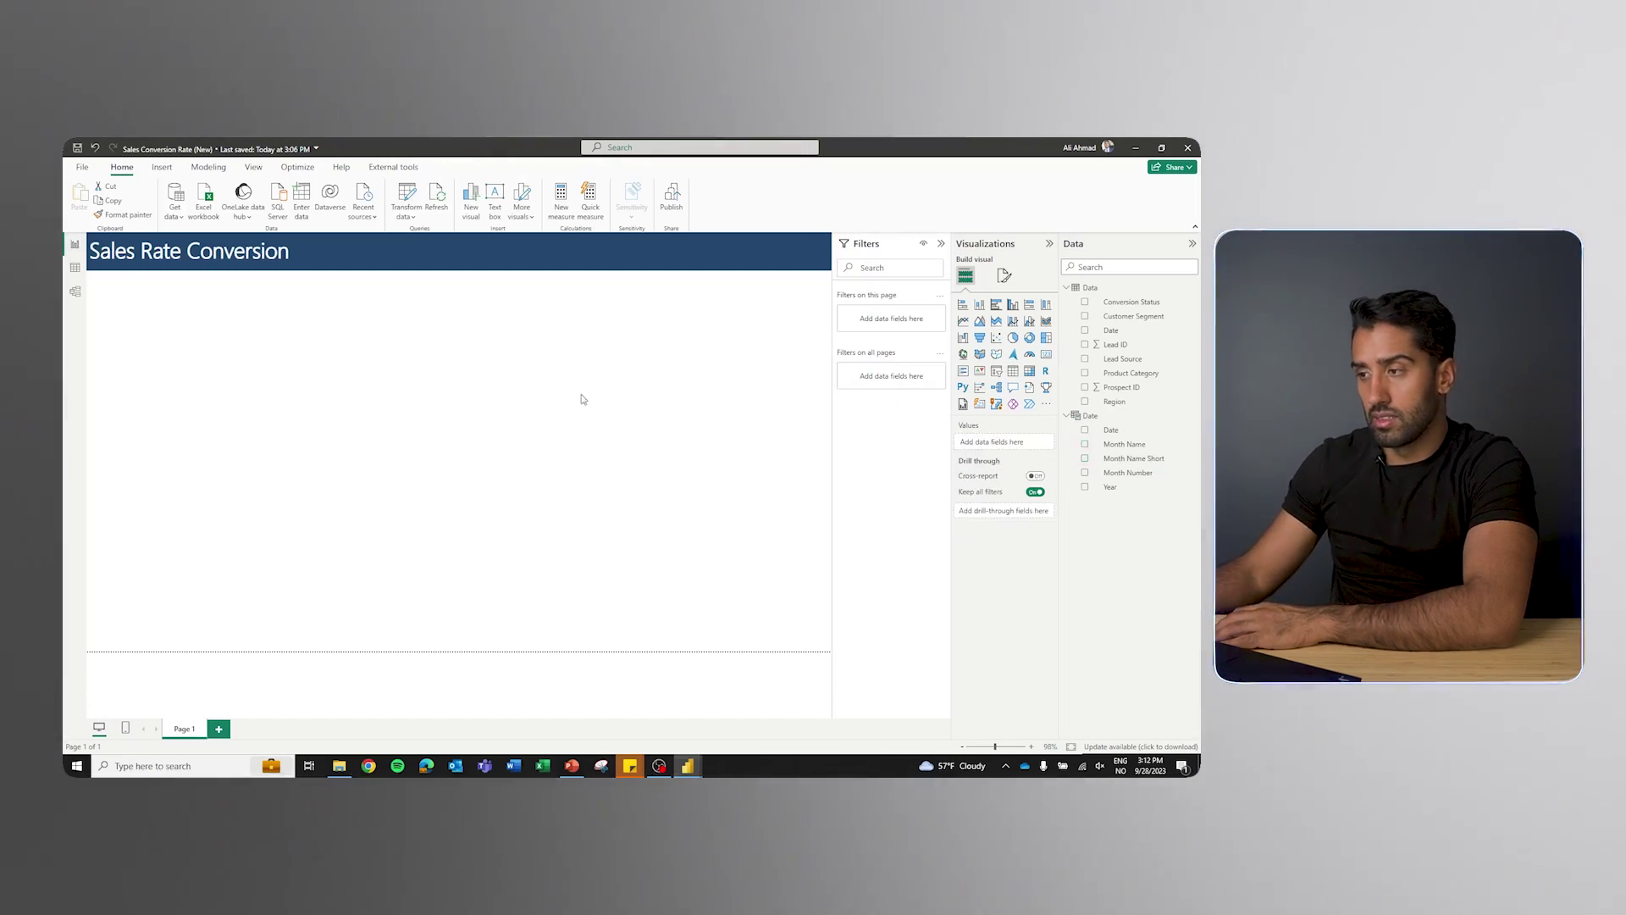
# Following the finished report's Number of Leads measure, create a measure of that name in the Data table as DISTINCTCOUNT( Data[Lead ID] )
pyautogui.moveTo(694, 767)
pyautogui.click(643, 718)
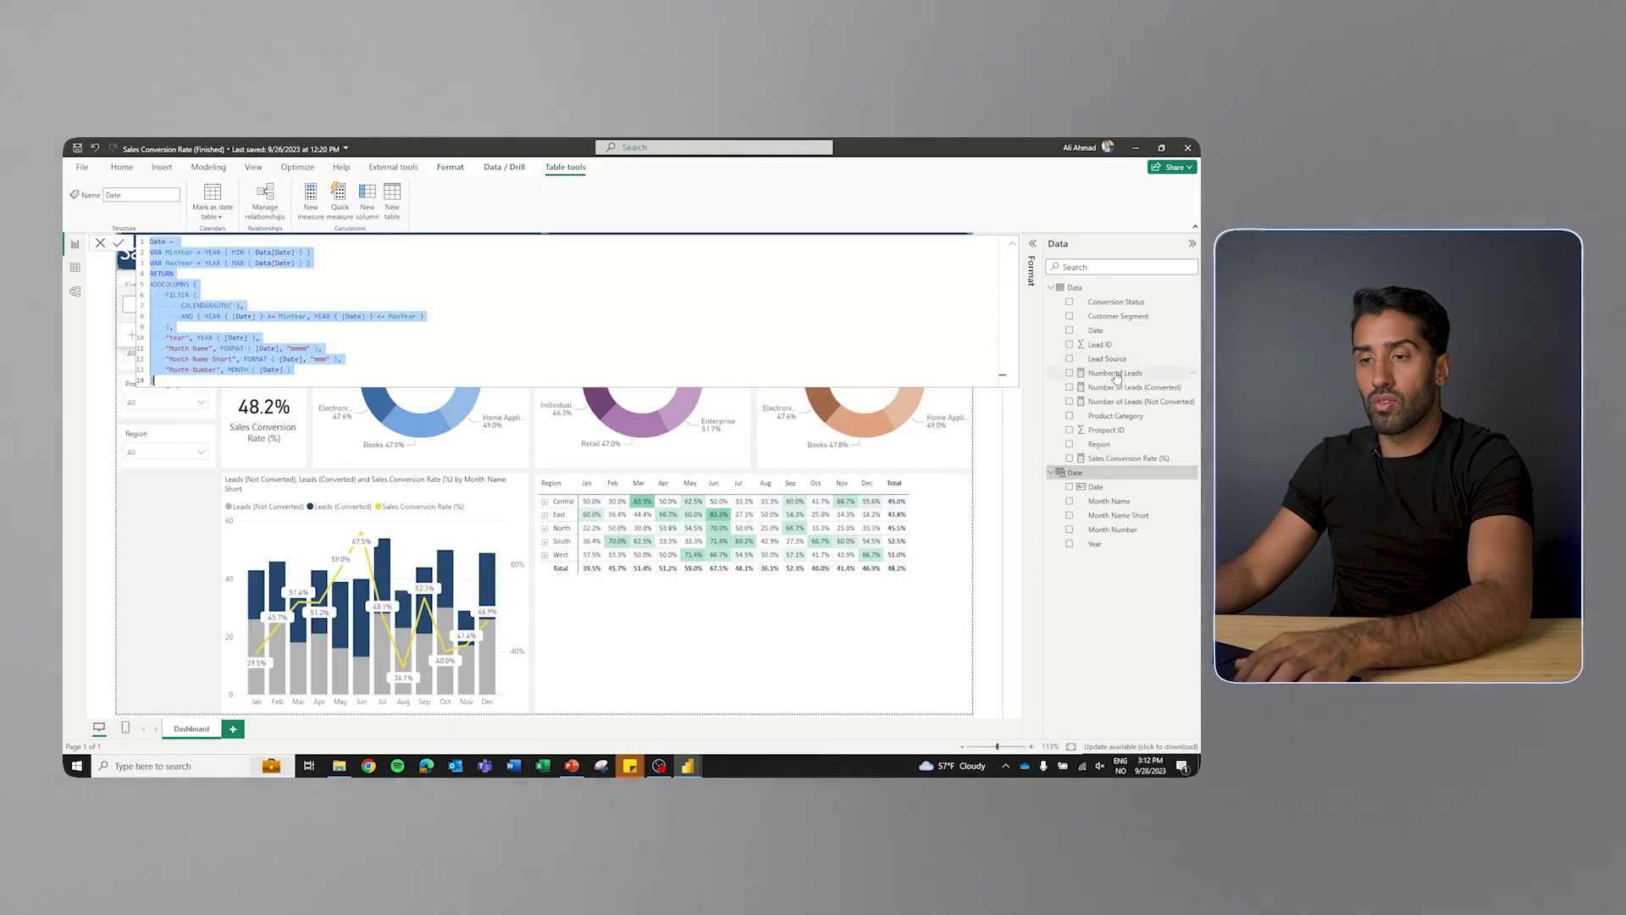
pyautogui.click(1115, 373)
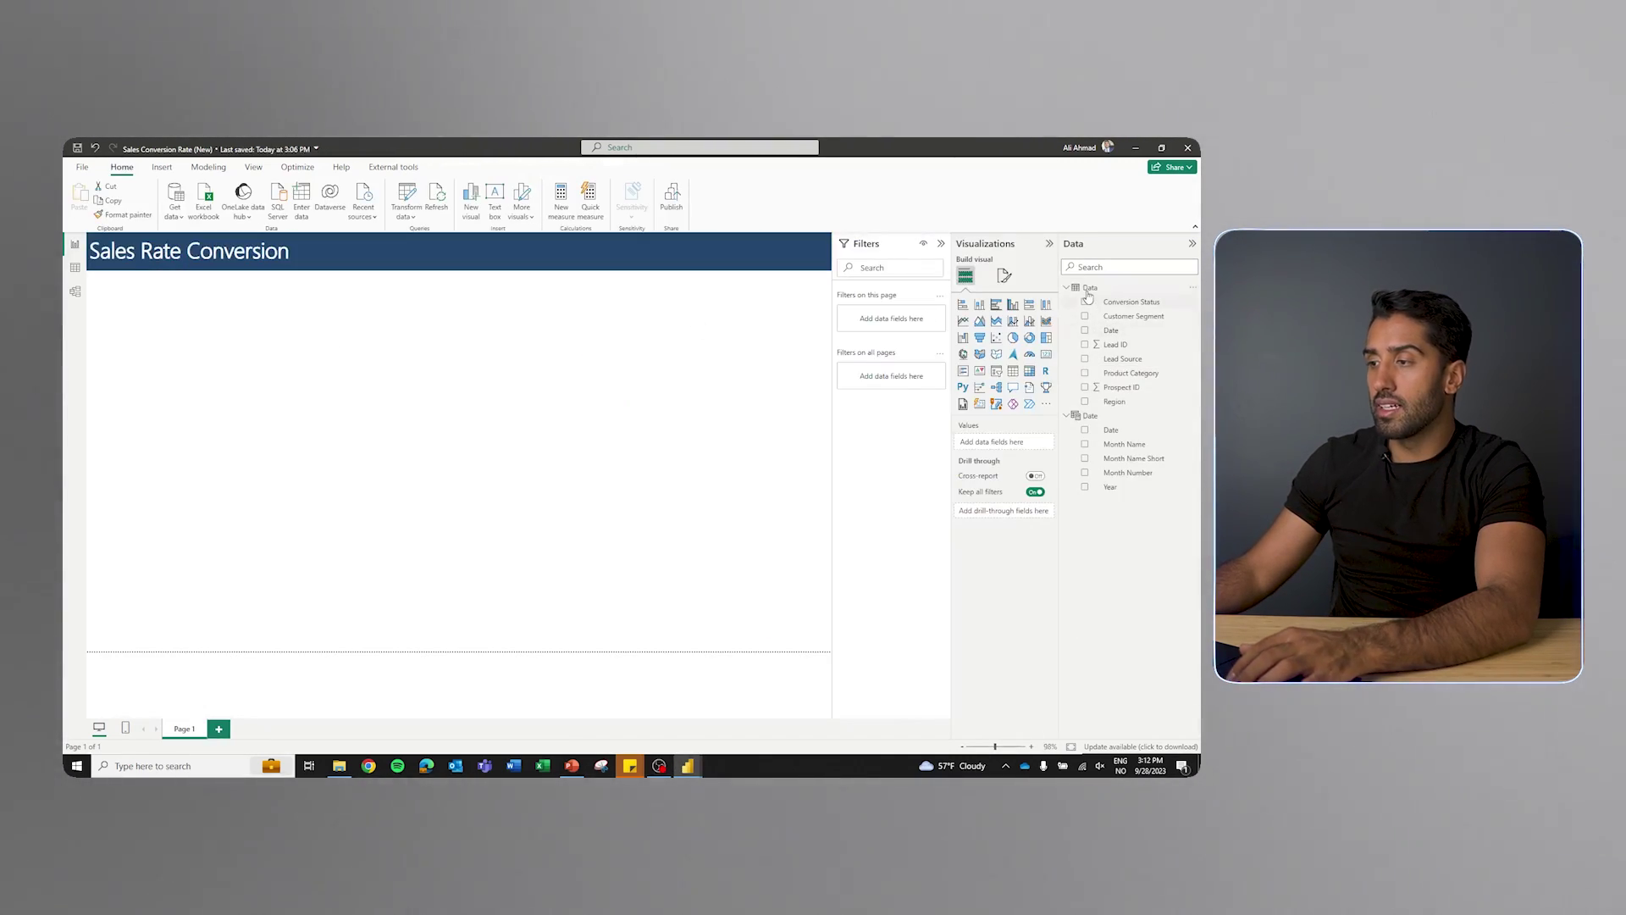
pyautogui.rightClick(1089, 289)
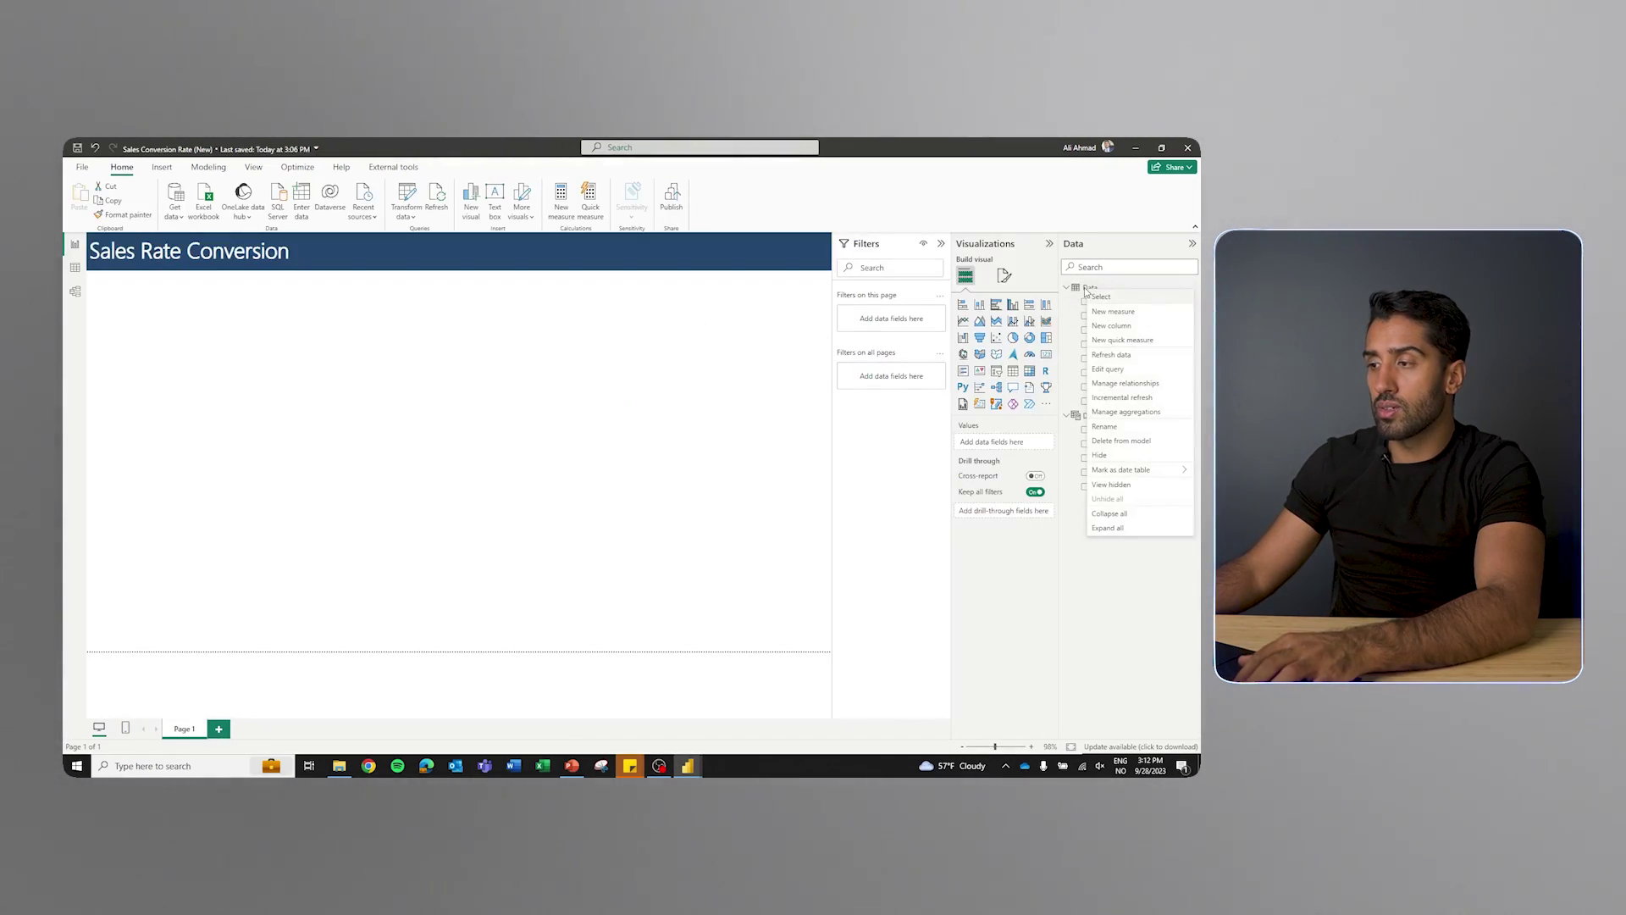
pyautogui.click(1109, 312)
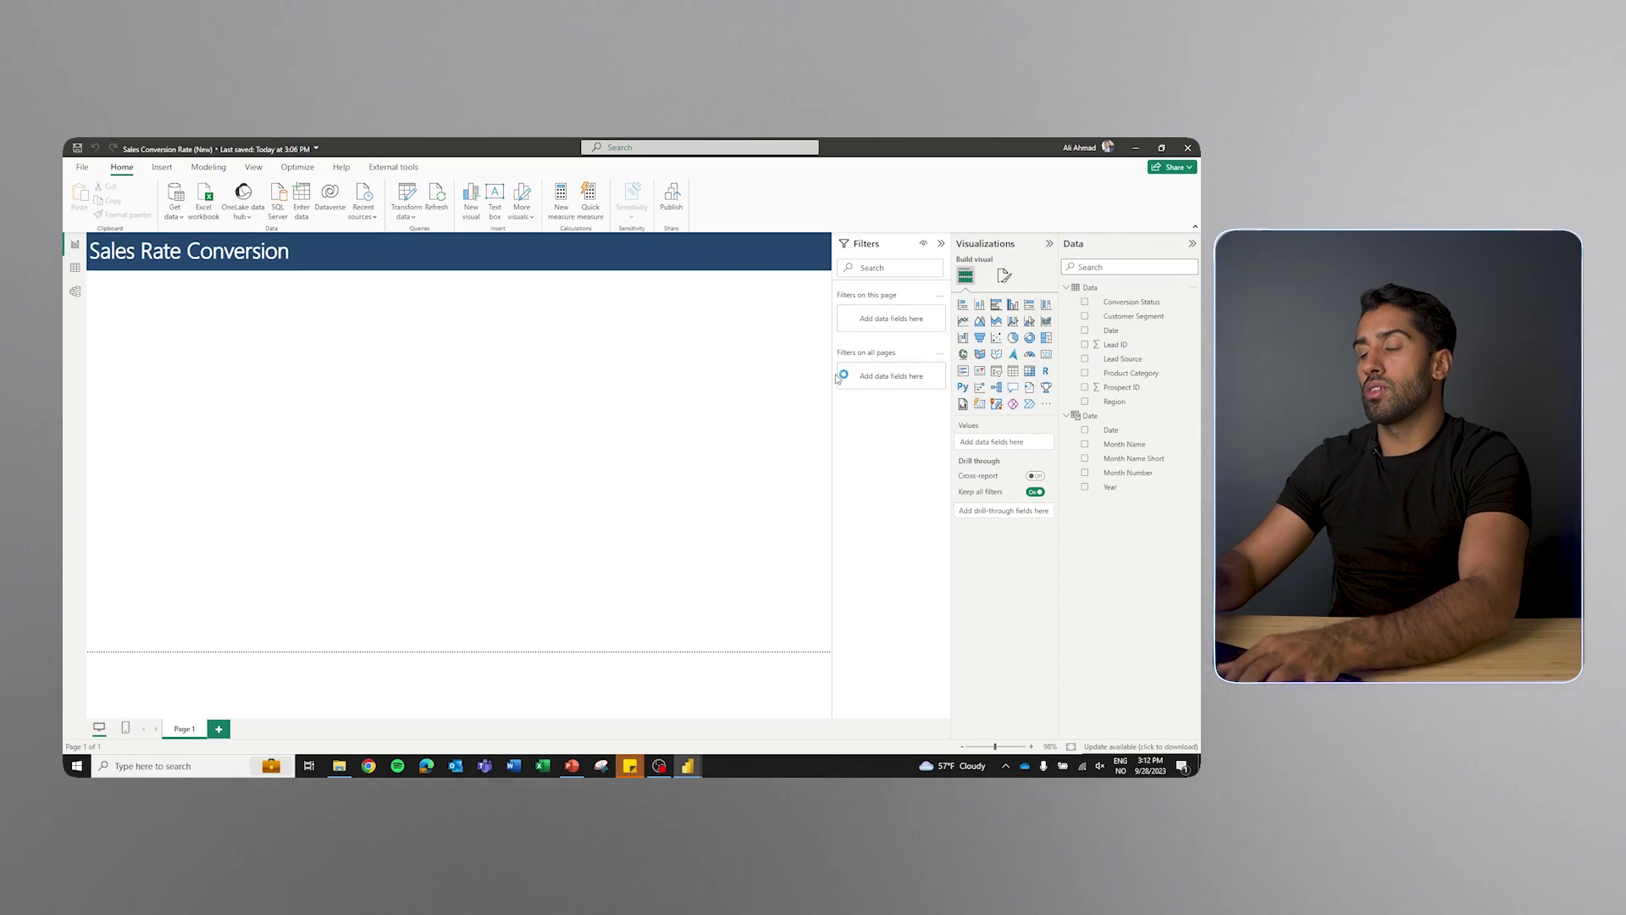
pyautogui.write('Number of Leads = ')
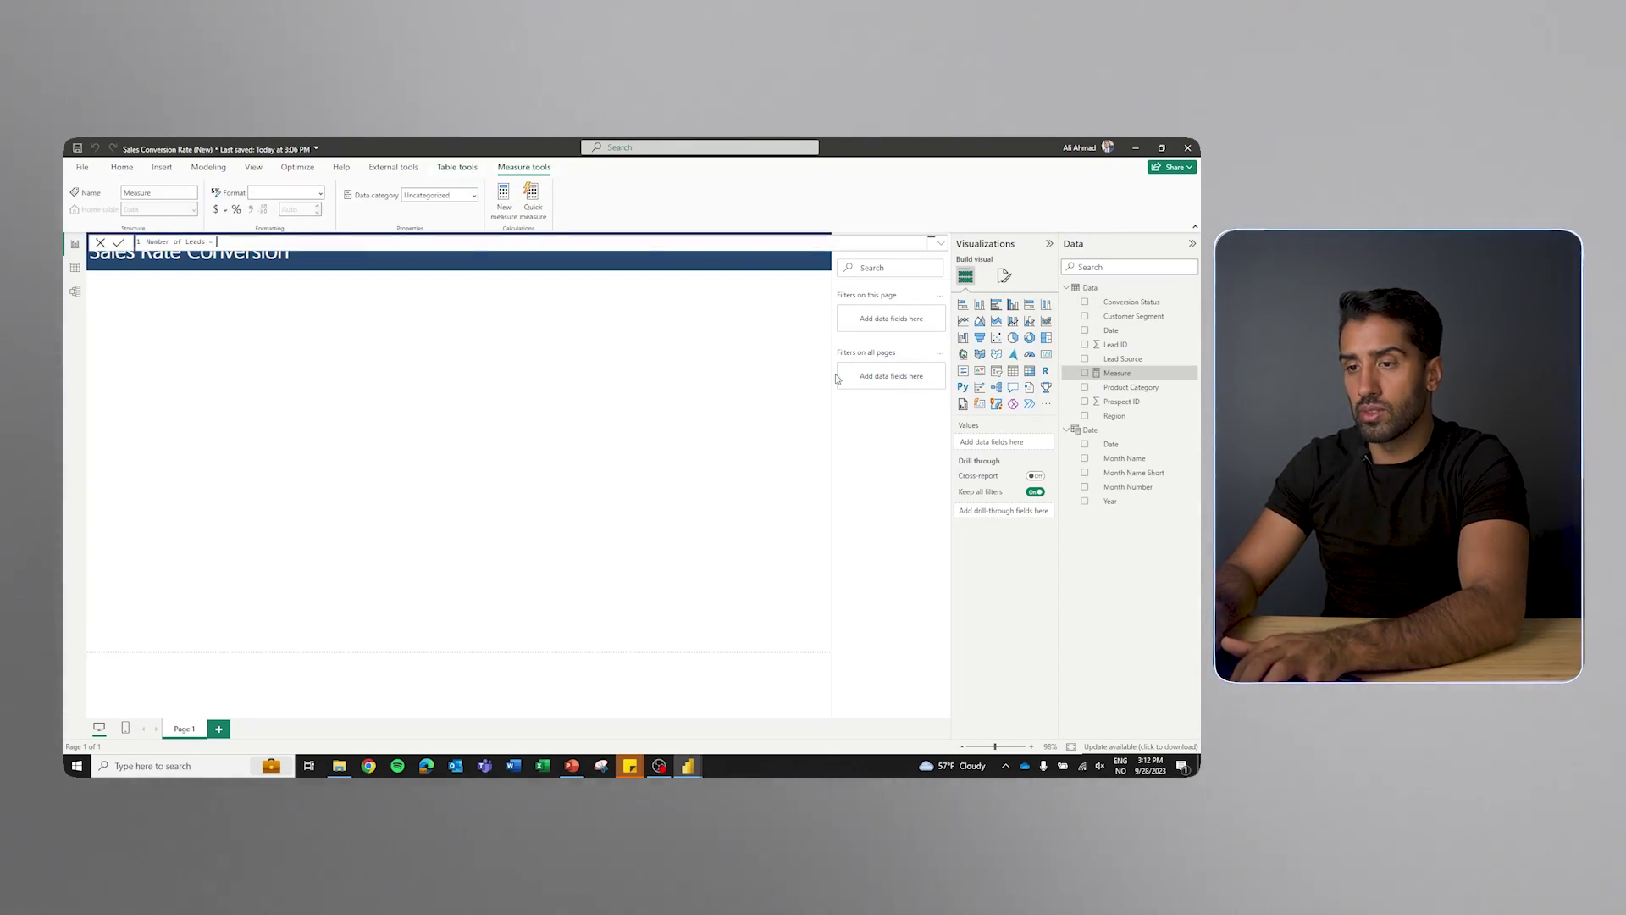
pyautogui.write('DISTINCTCOUNT(')
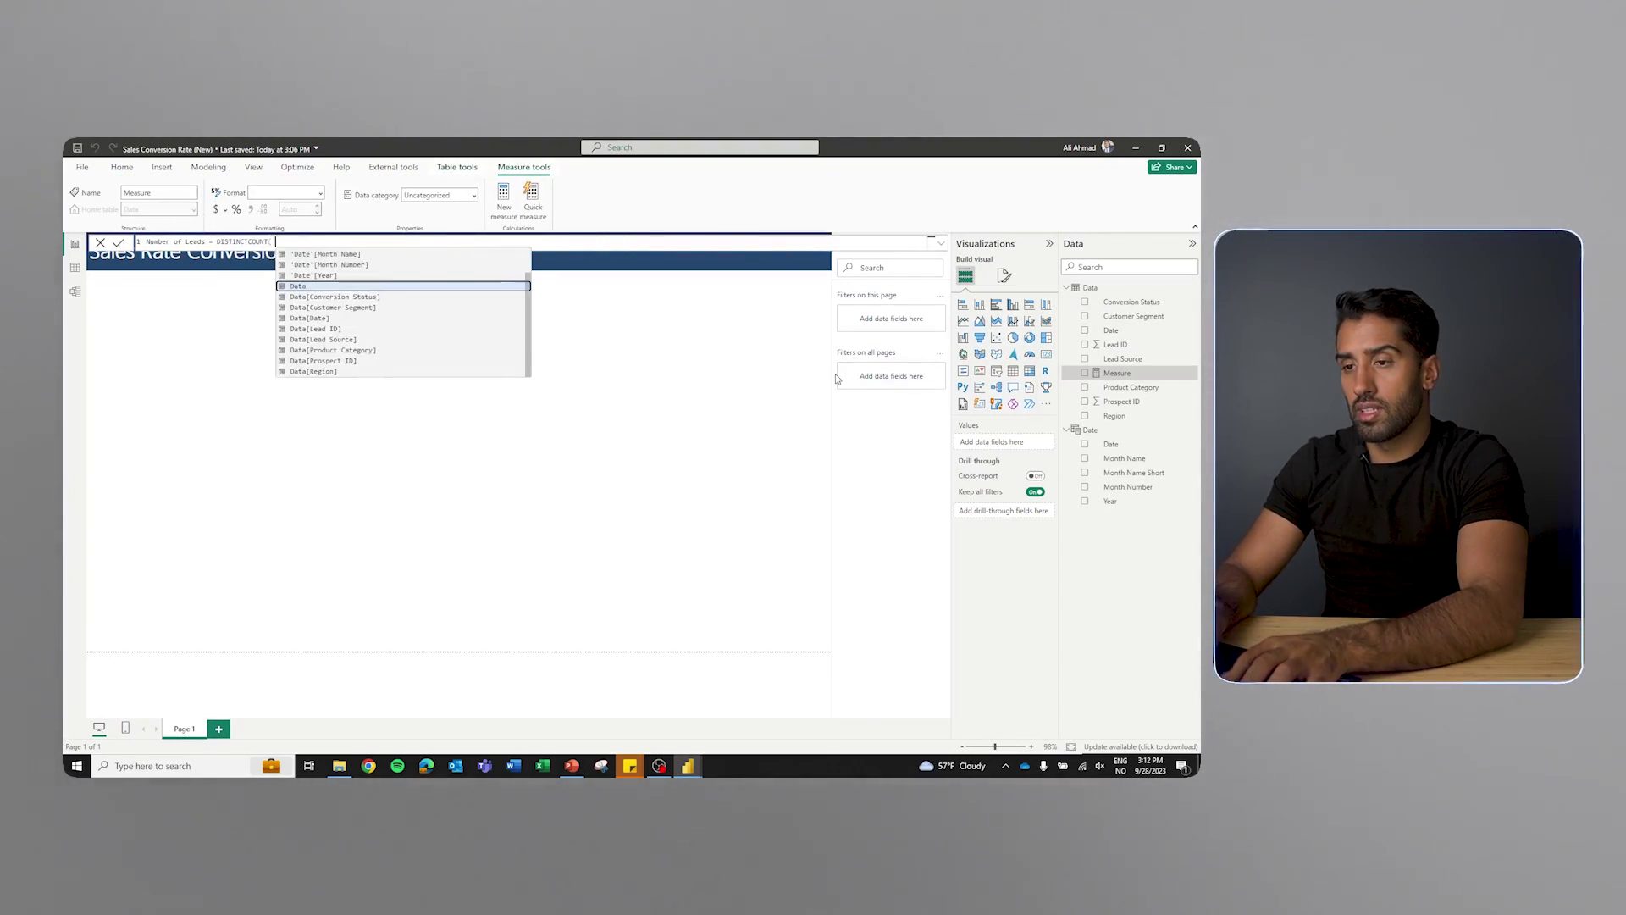
pyautogui.write(' Data[Lead ID] )')
pyautogui.hotkey('ctrl', 'a')
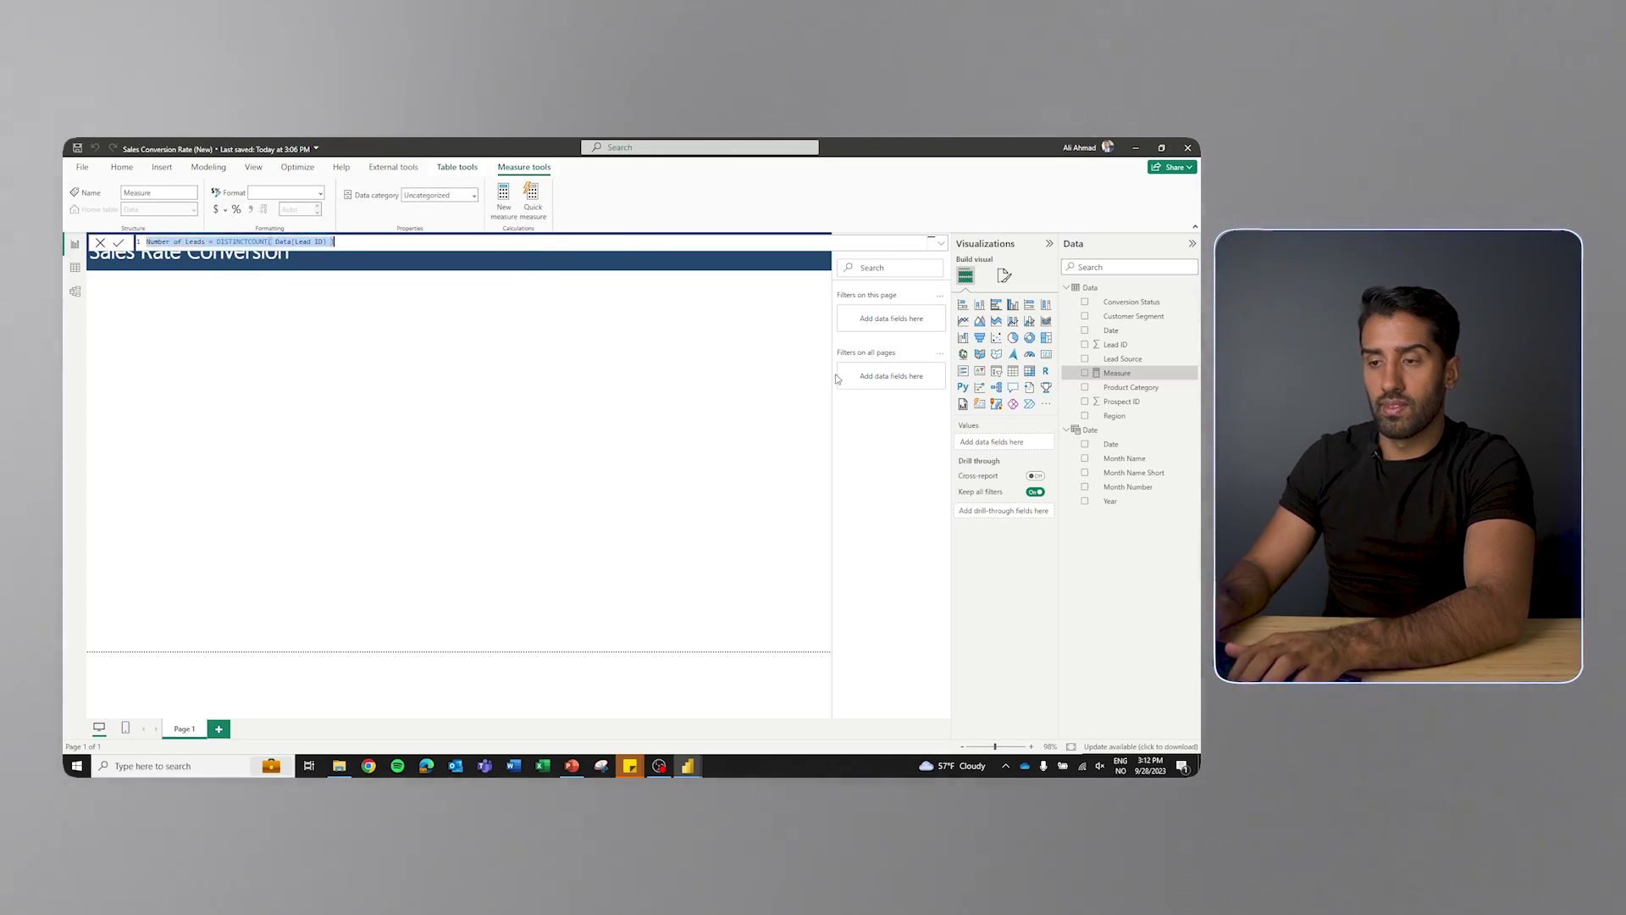
pyautogui.press('Return')
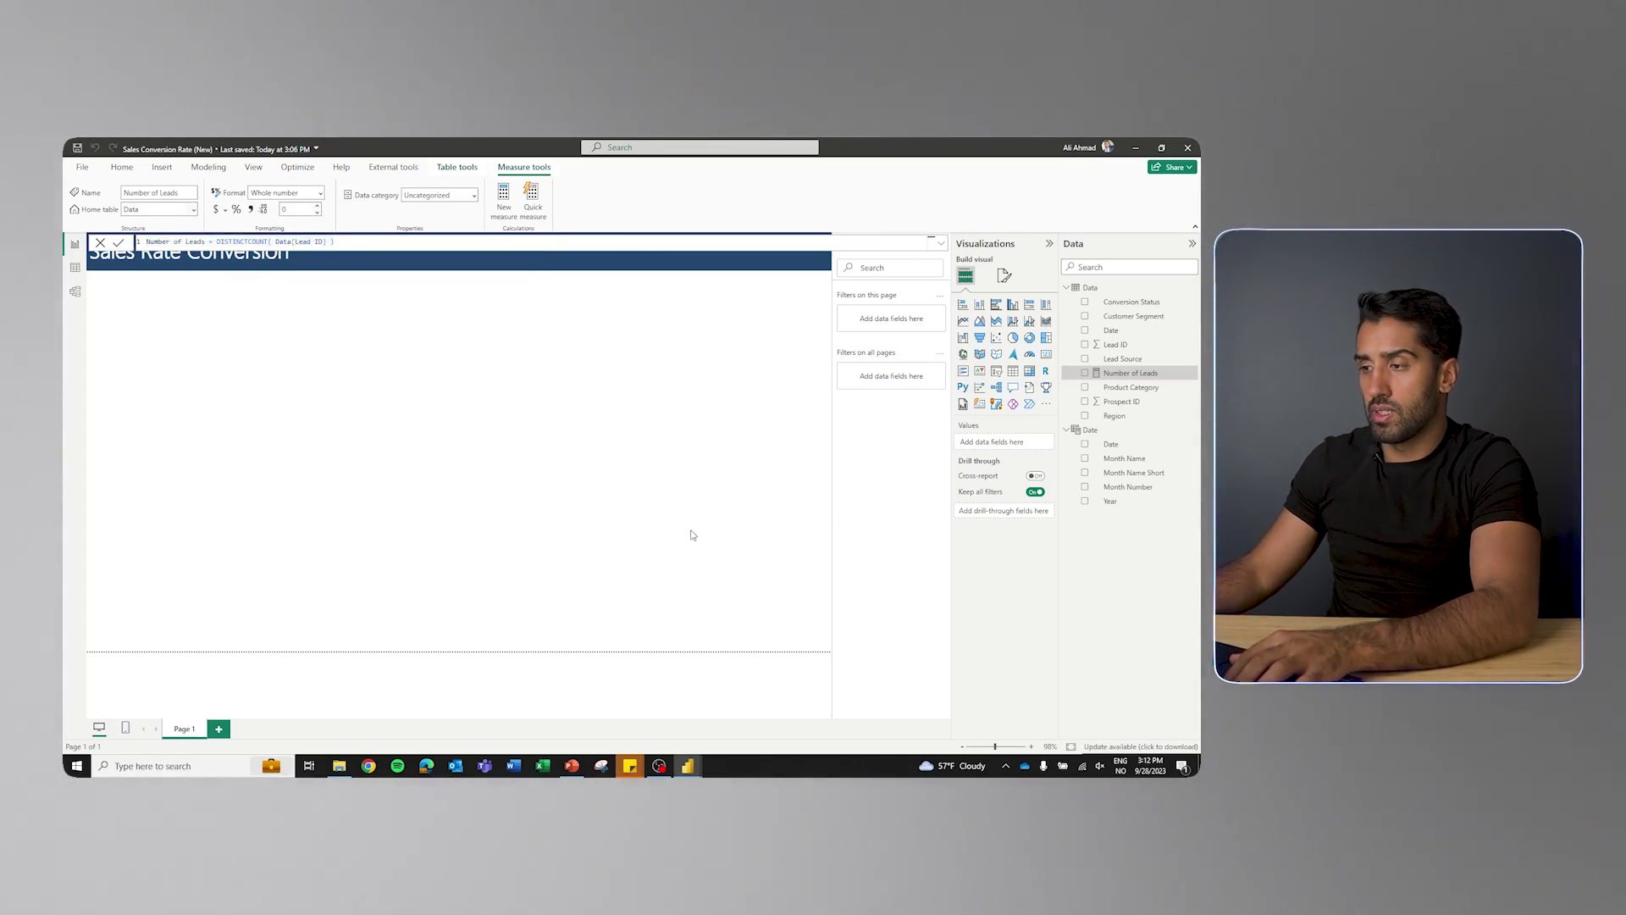
# Add a card visual showing Number of Leads and narrow it to about a third of the page width
pyautogui.click(693, 534)
pyautogui.moveTo(460, 428); pyautogui.dragTo(461, 427)
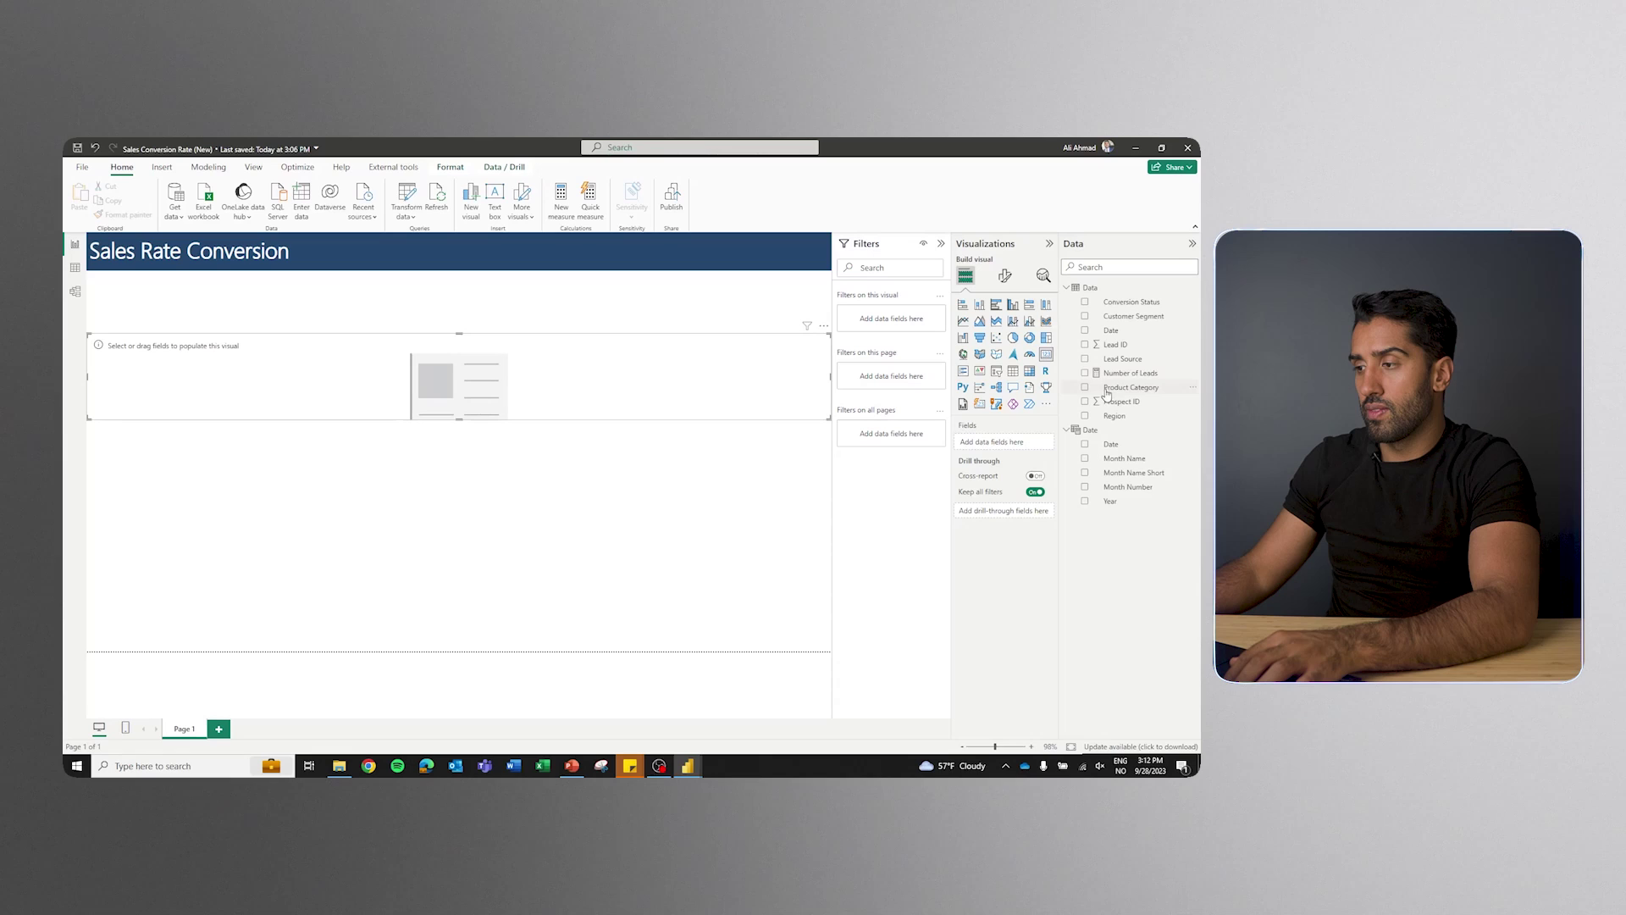
pyautogui.moveTo(1123, 382); pyautogui.dragTo(999, 441)
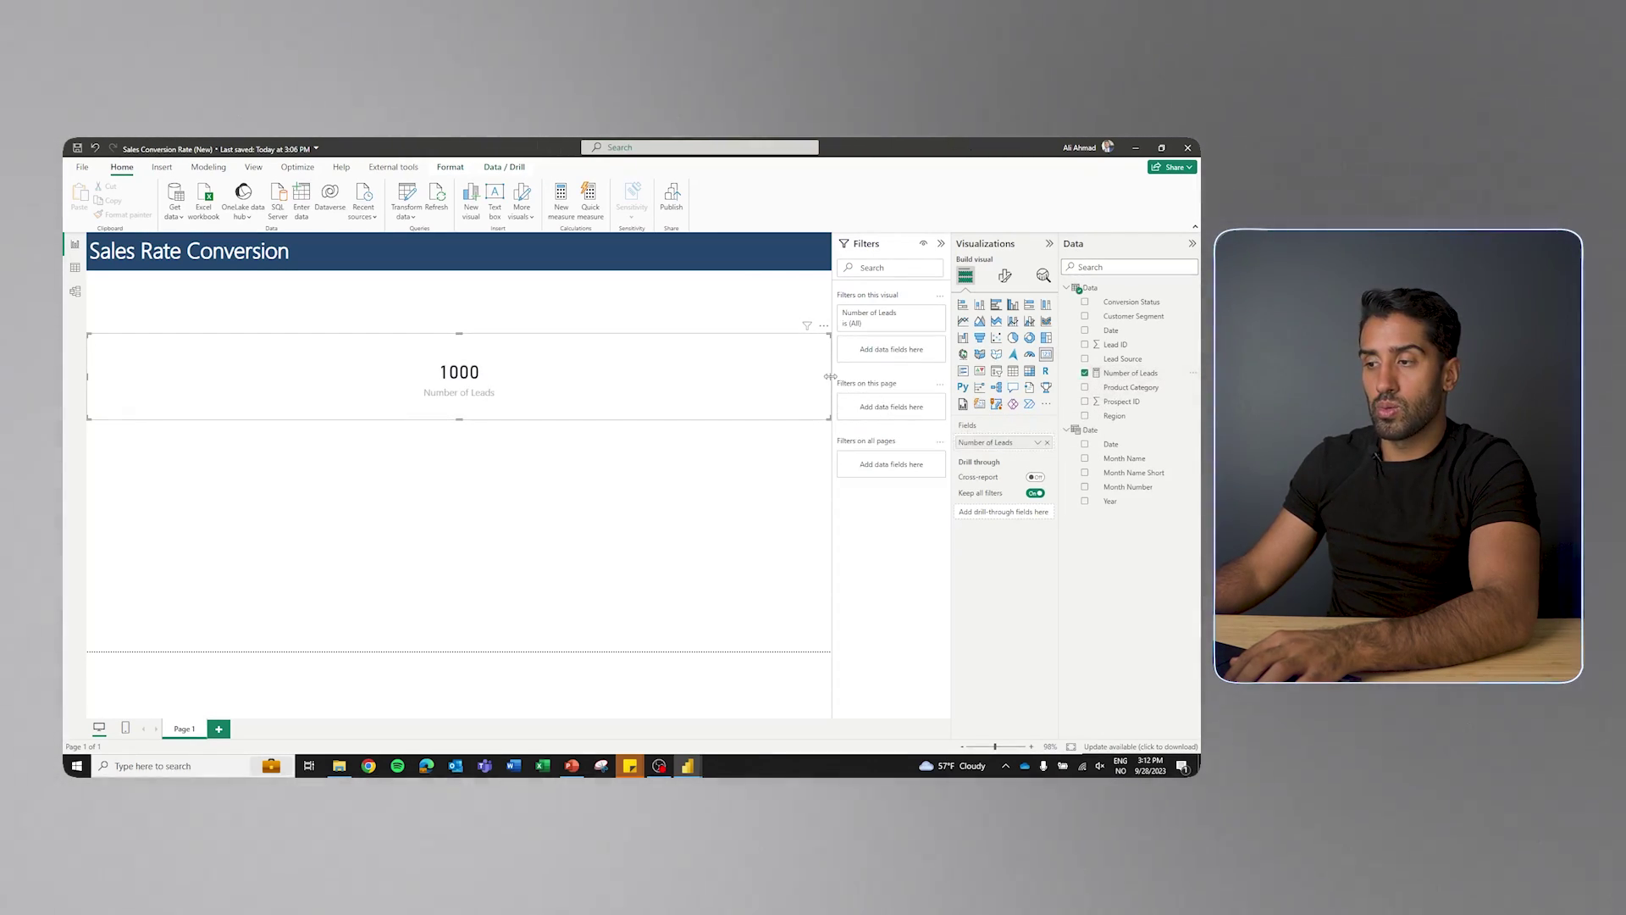
pyautogui.moveTo(830, 376); pyautogui.dragTo(339, 378)
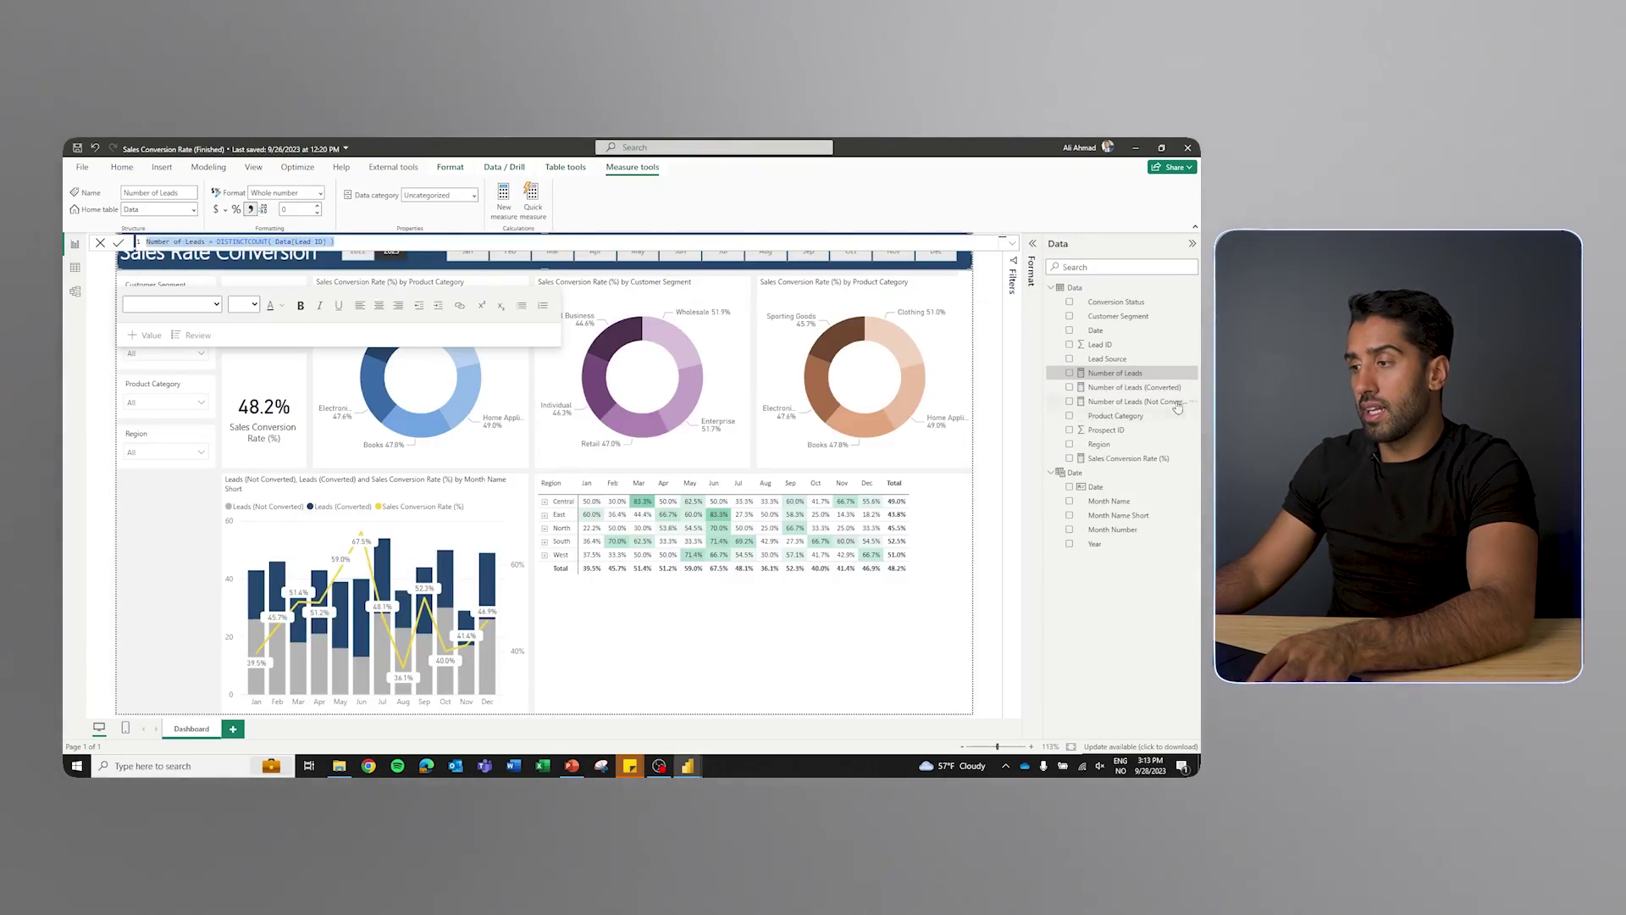
# Create a Number of Leads (Converted) measure in the Data table as CALCULATE( [Number of Leads] , Data[Conversion Status] = "Converted" ) and show it in the card
pyautogui.hotkey('alt', 'Tab')
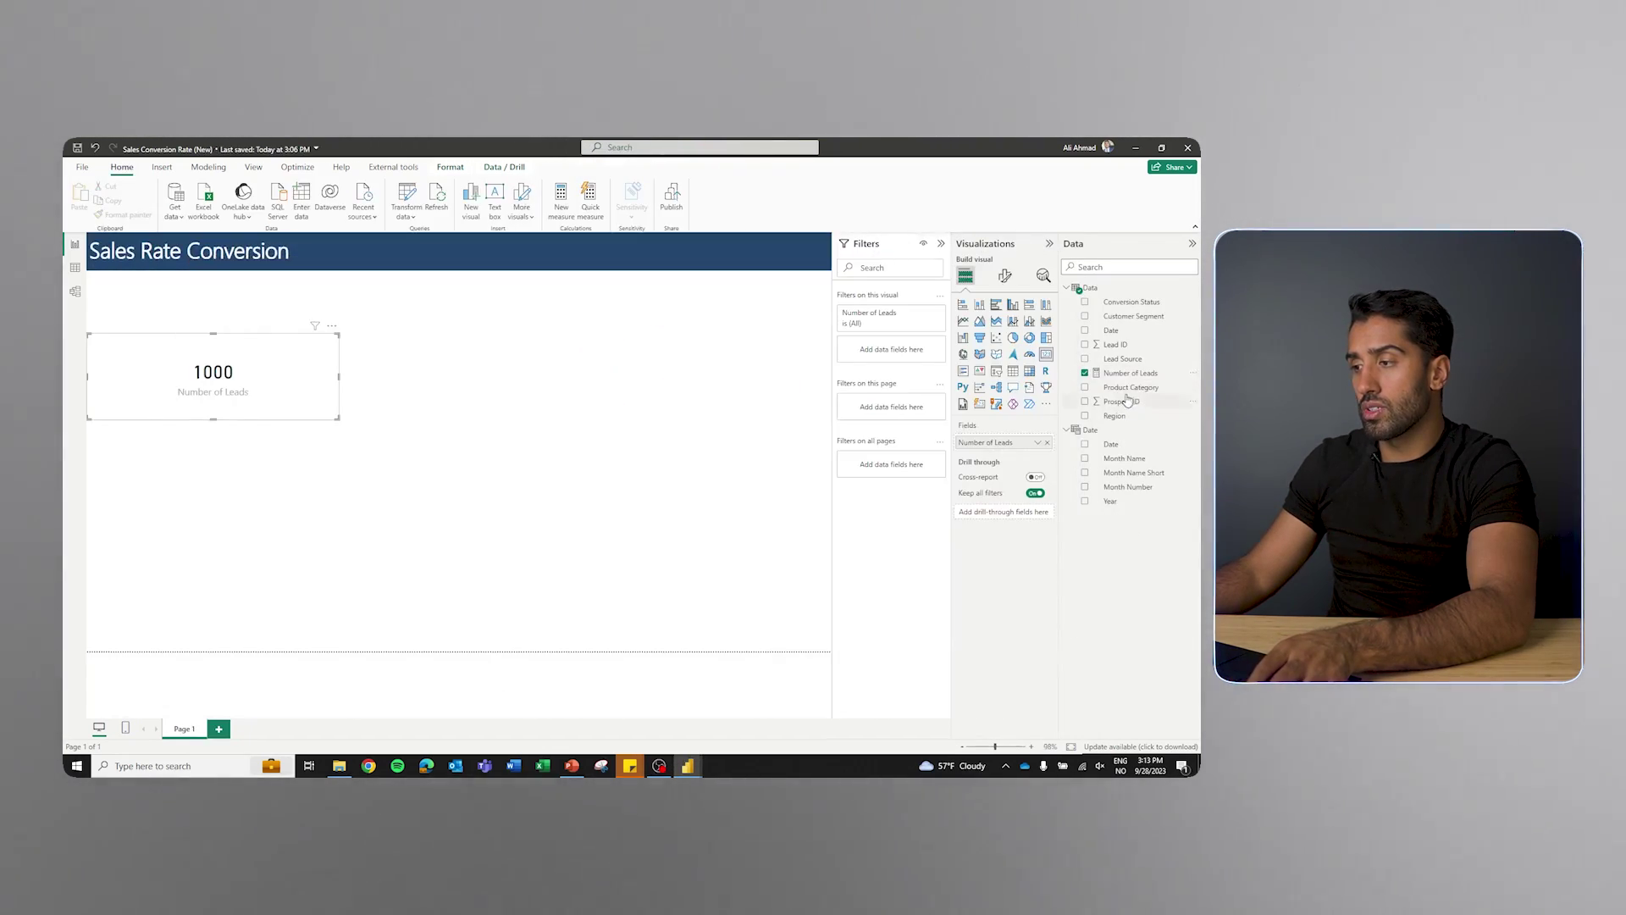
pyautogui.rightClick(1095, 289)
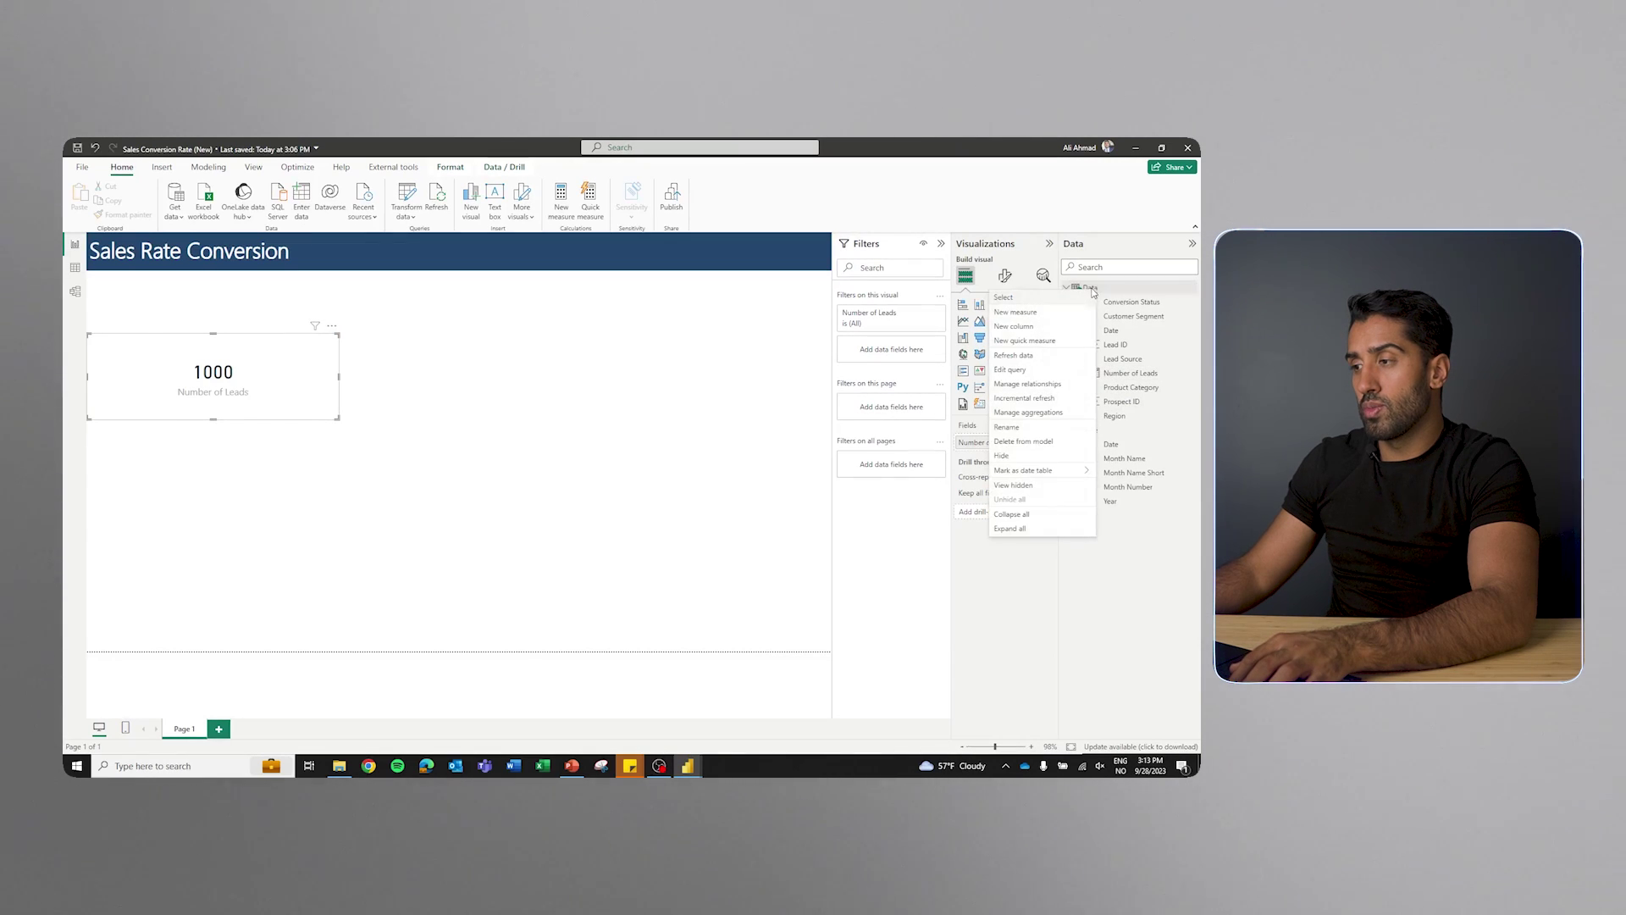
pyautogui.click(1029, 311)
pyautogui.write('Num')
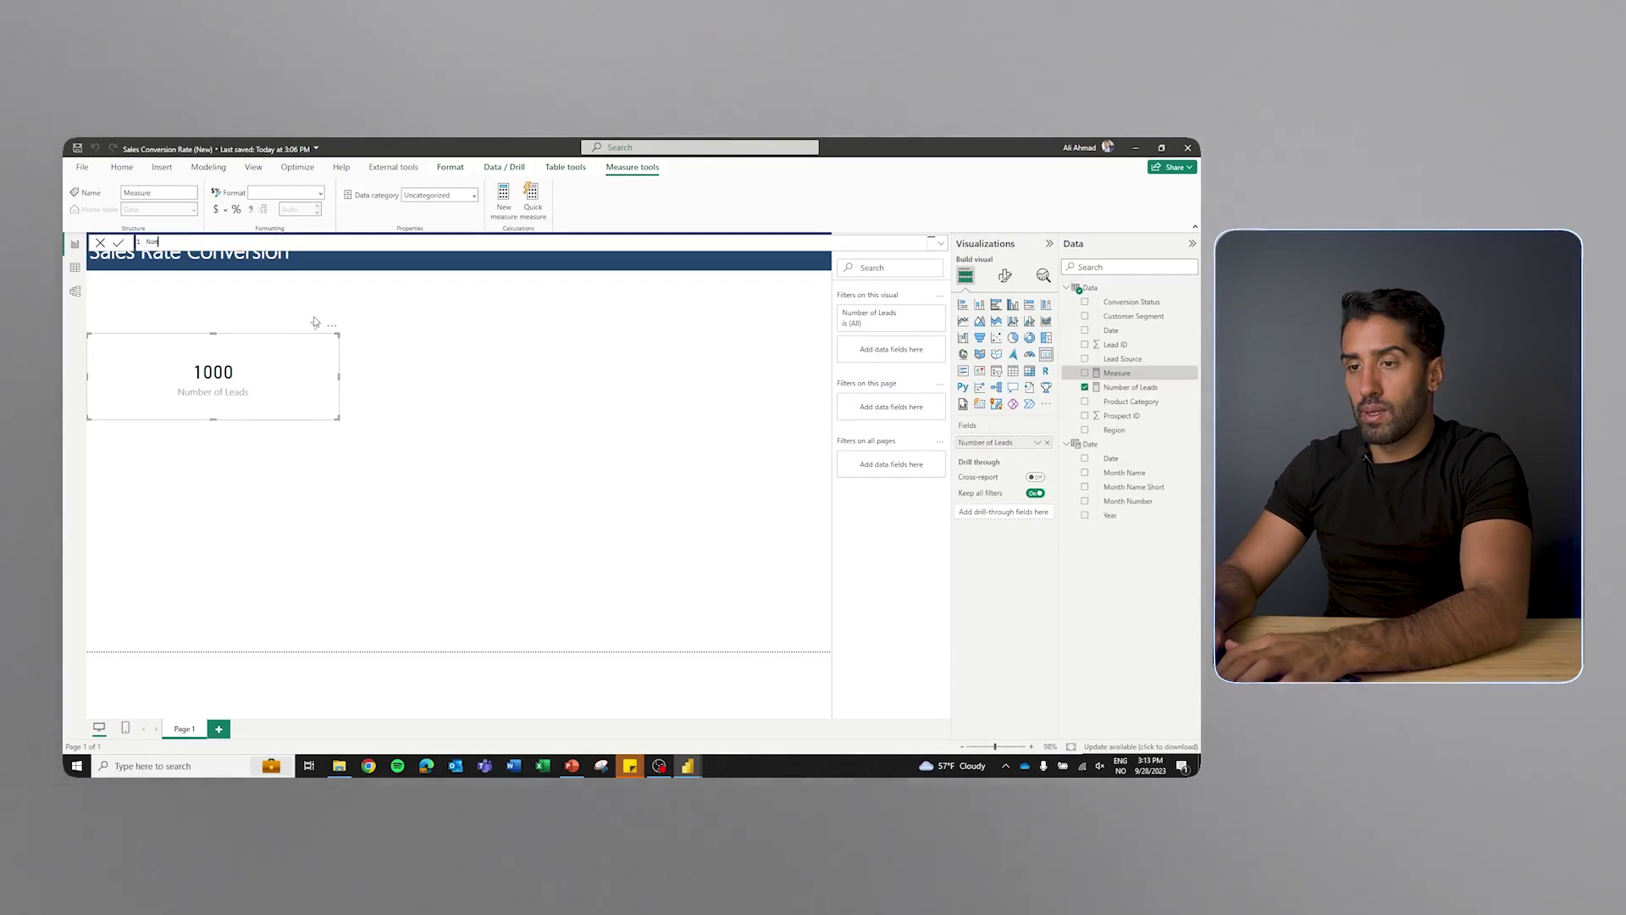
pyautogui.write('ber of Leads (Conve')
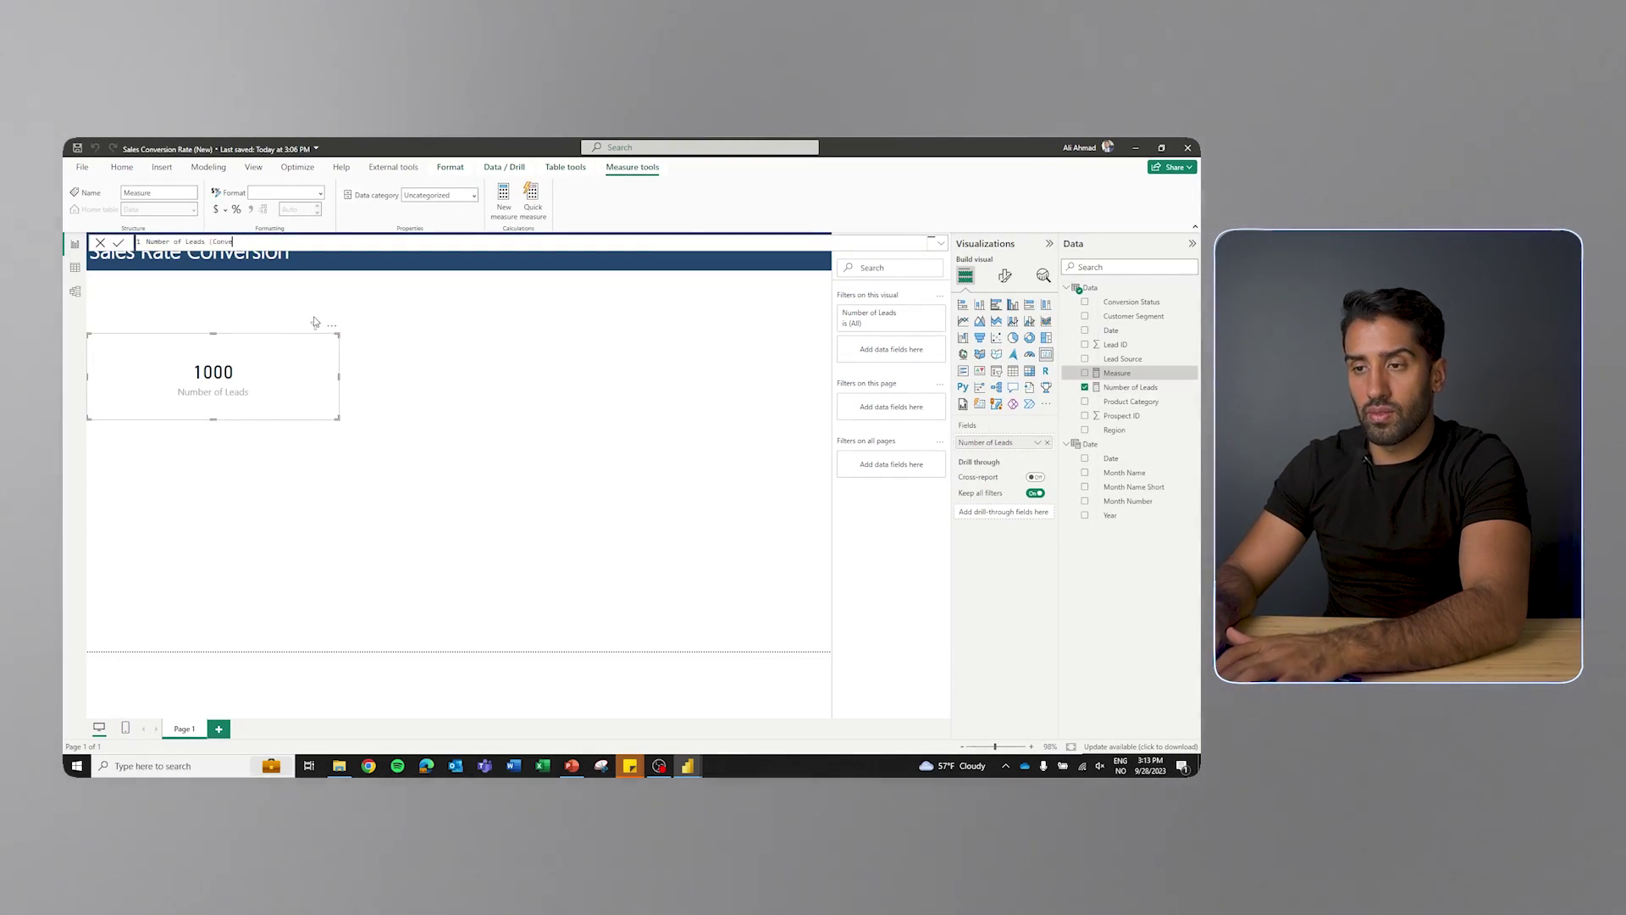
pyautogui.write('r')
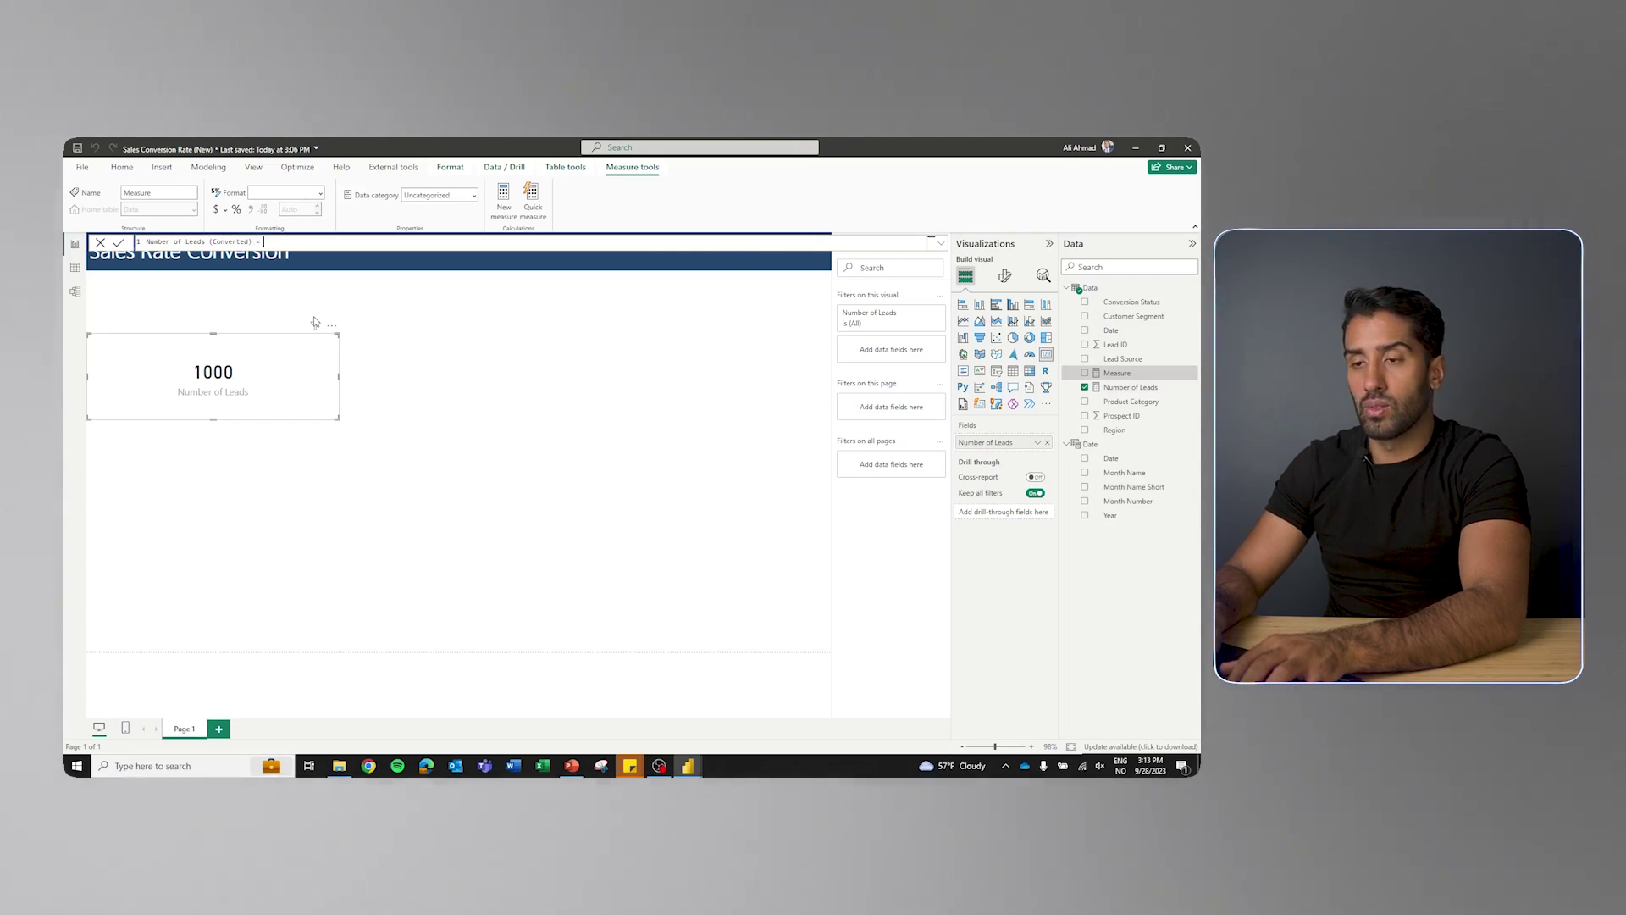
pyautogui.write('ted) =')
pyautogui.hotkey('shift', 'Return')
pyautogui.hotkey('shift', 'Return')
pyautogui.write('CALCULATE( ')
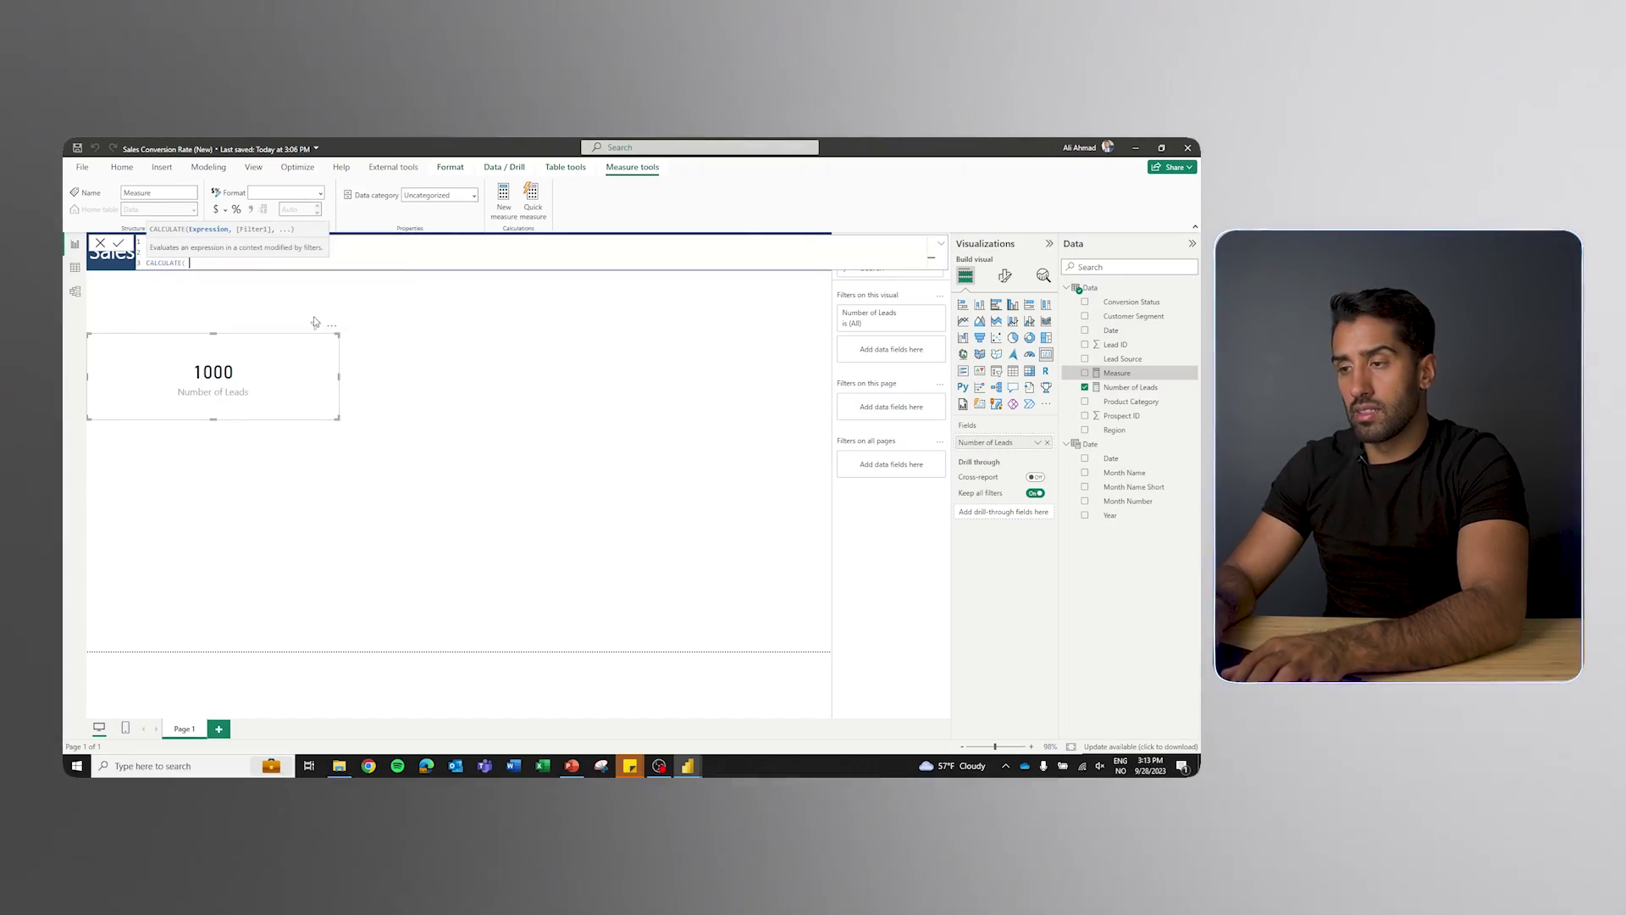
pyautogui.write('Number of Leads]')
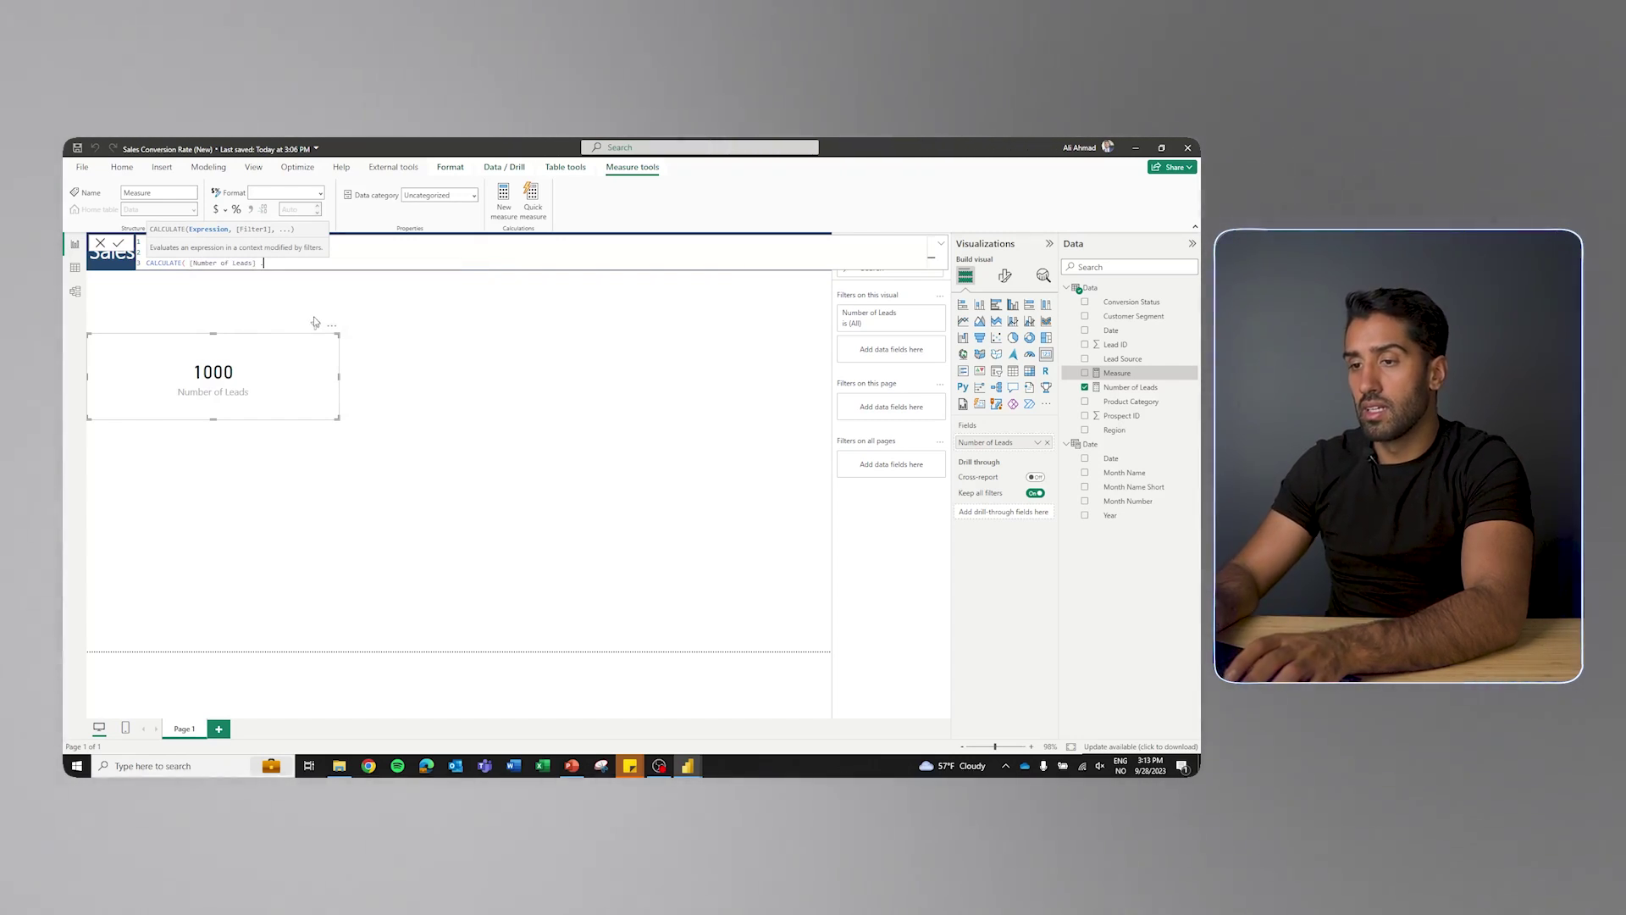
pyautogui.press('Tab')
pyautogui.write(', Data[Conversion Status] ')
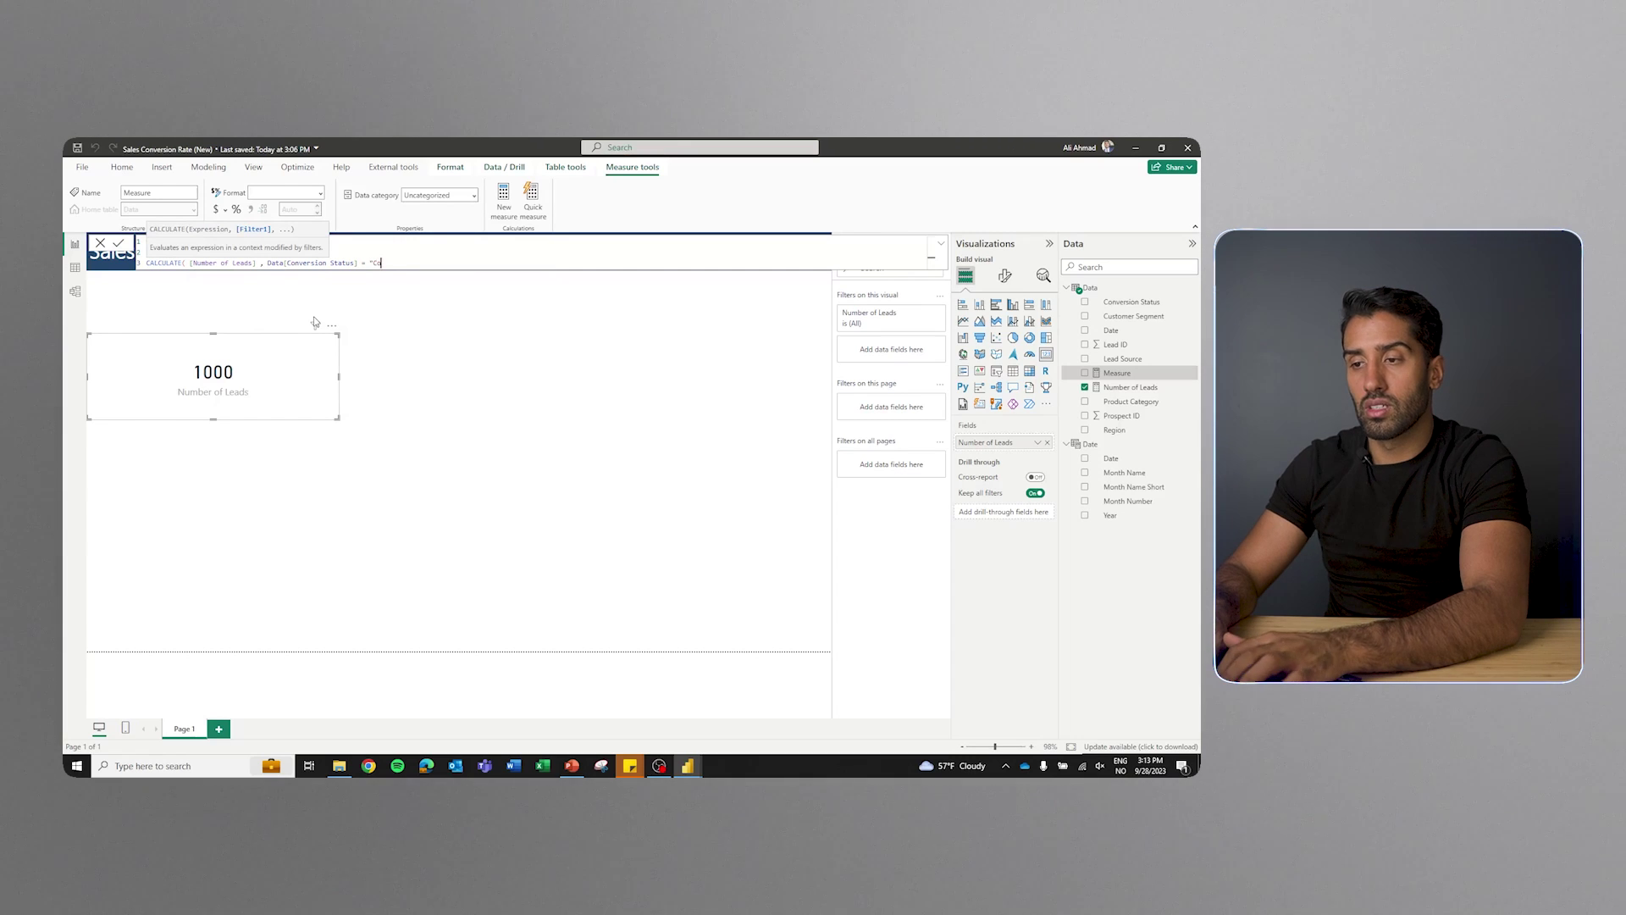
pyautogui.write('= "Converted" )')
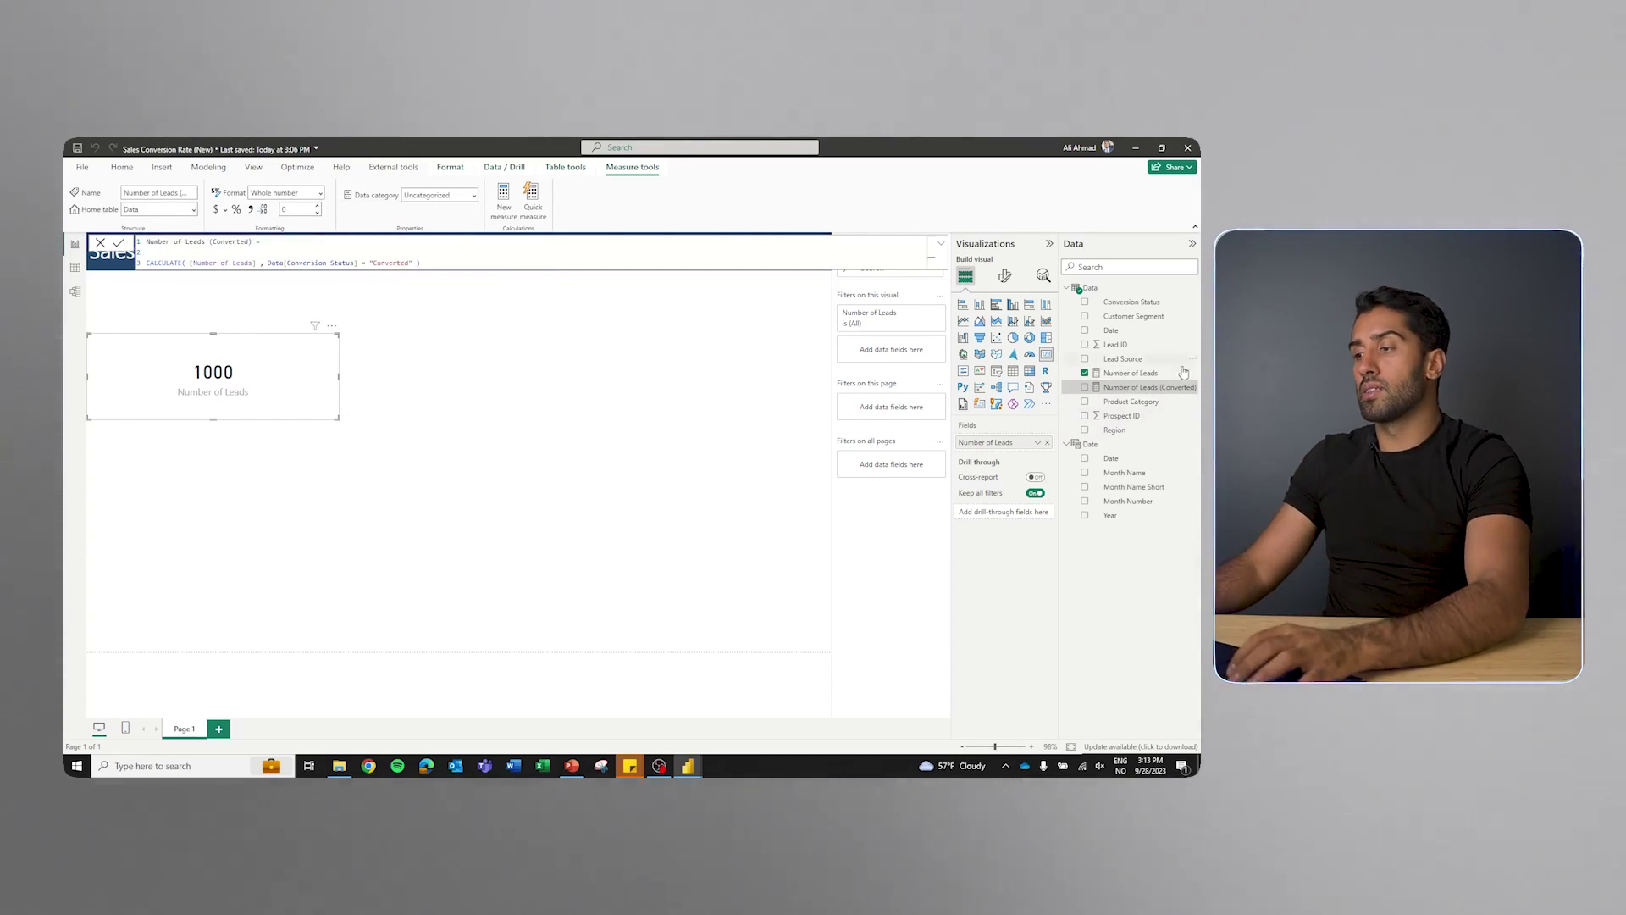
pyautogui.press('Return')
pyautogui.moveTo(1115, 392); pyautogui.dragTo(999, 442)
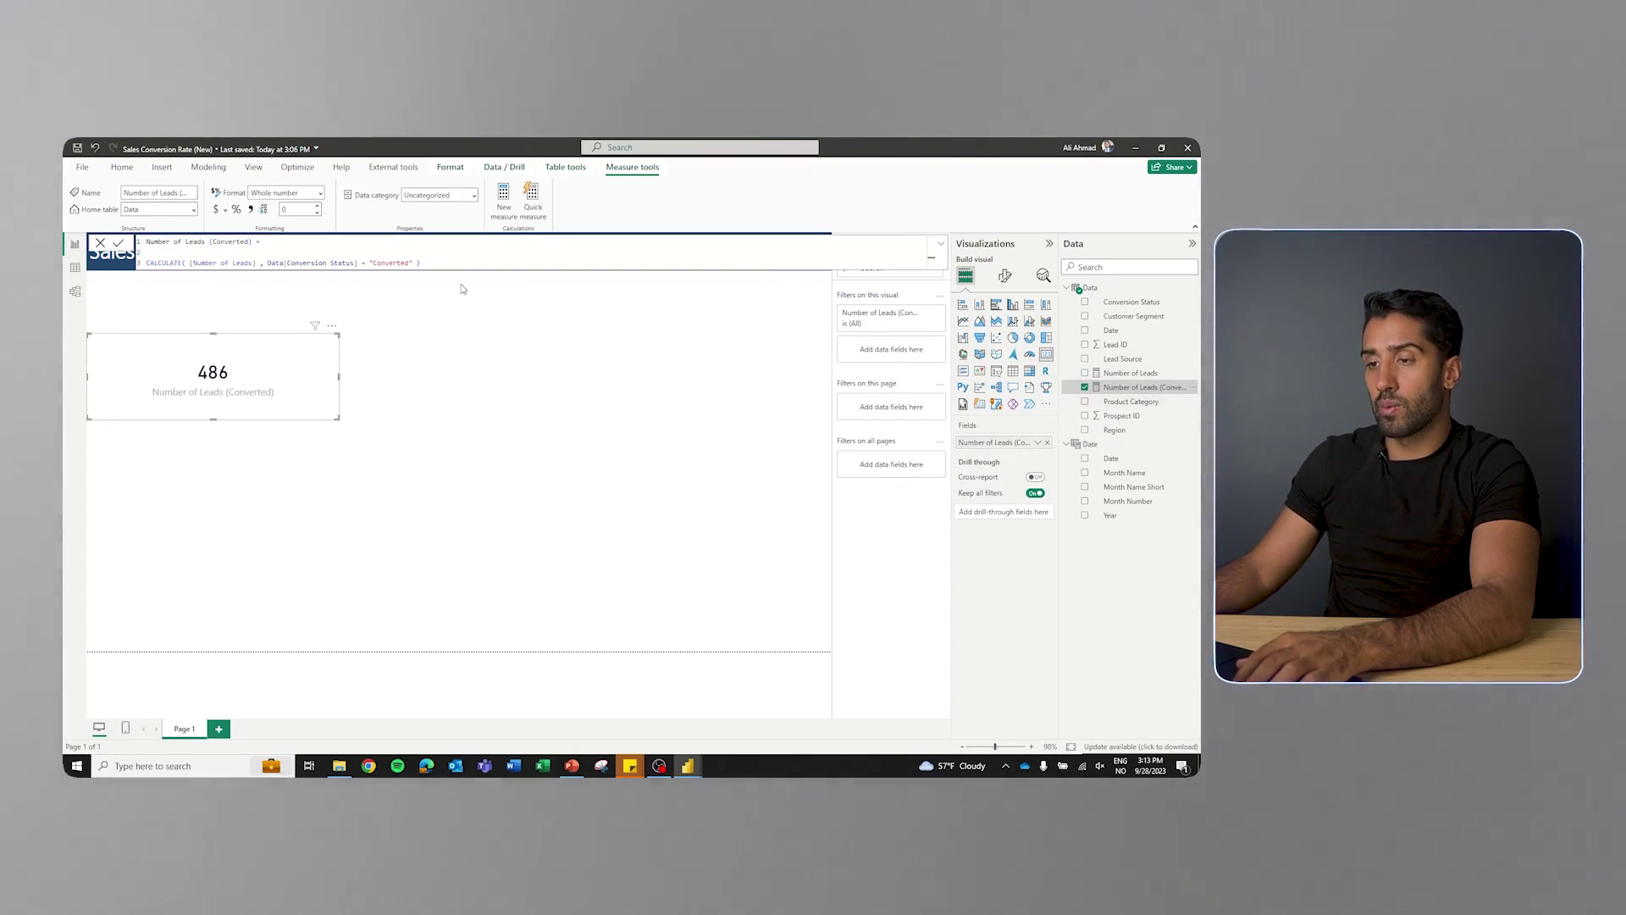
# Duplicate the converted measure as Number of Leads (Not Converted), filter Conversion Status to "Not Converted", and show it in the card instead
pyautogui.hotkey('ctrl', 'a')
pyautogui.hotkey('ctrl', 'c')
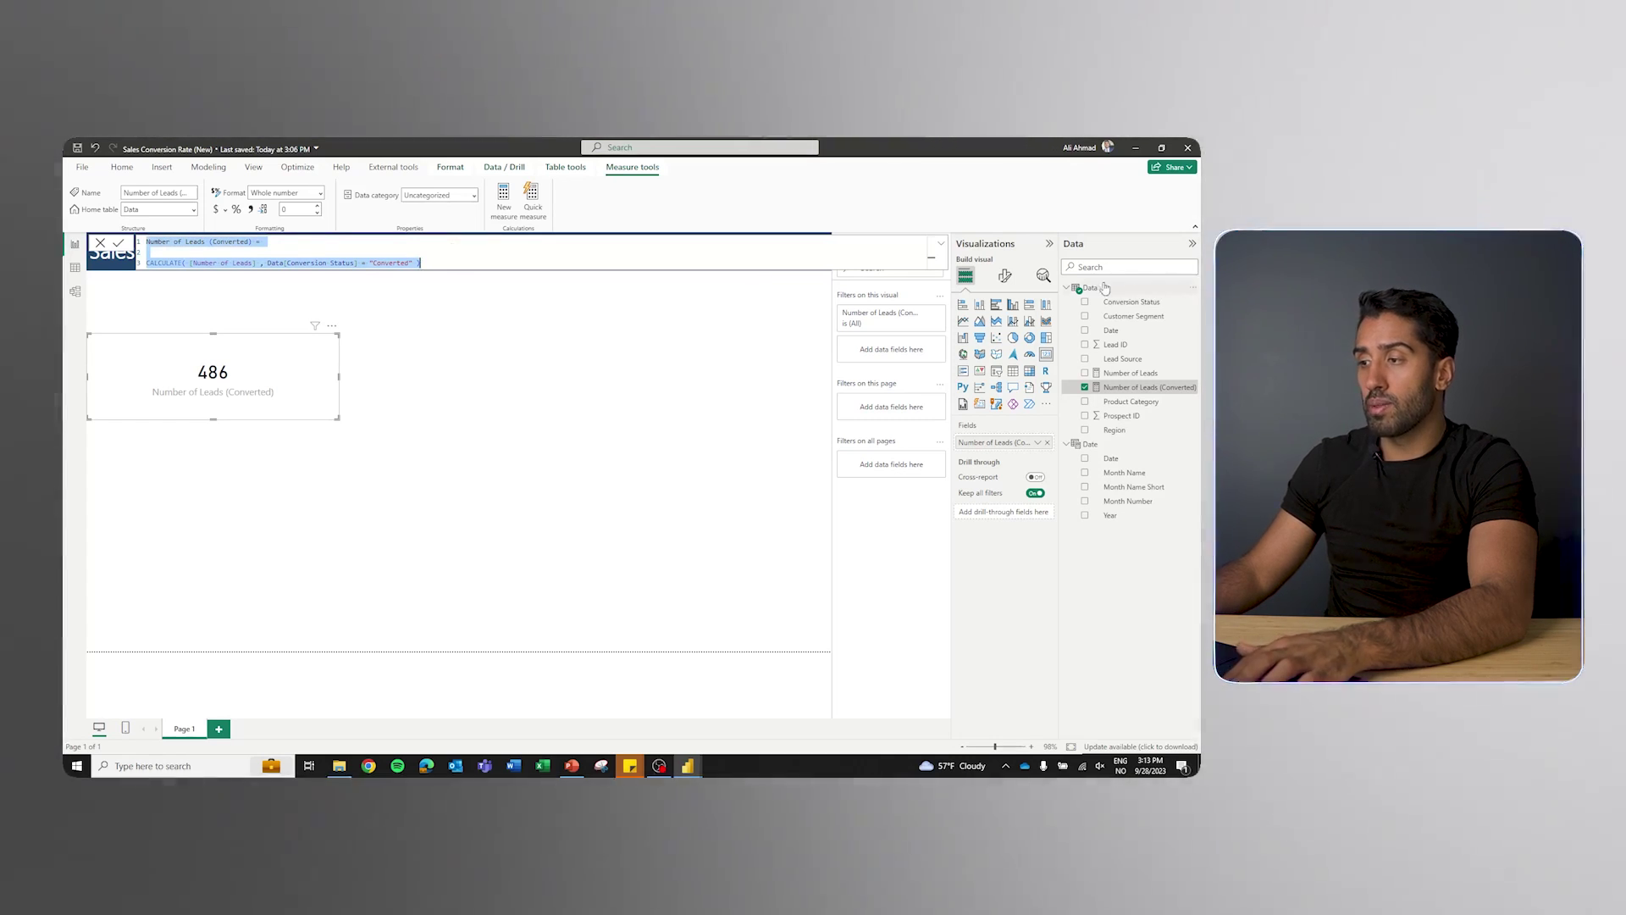
pyautogui.rightClick(1090, 289)
pyautogui.click(1113, 310)
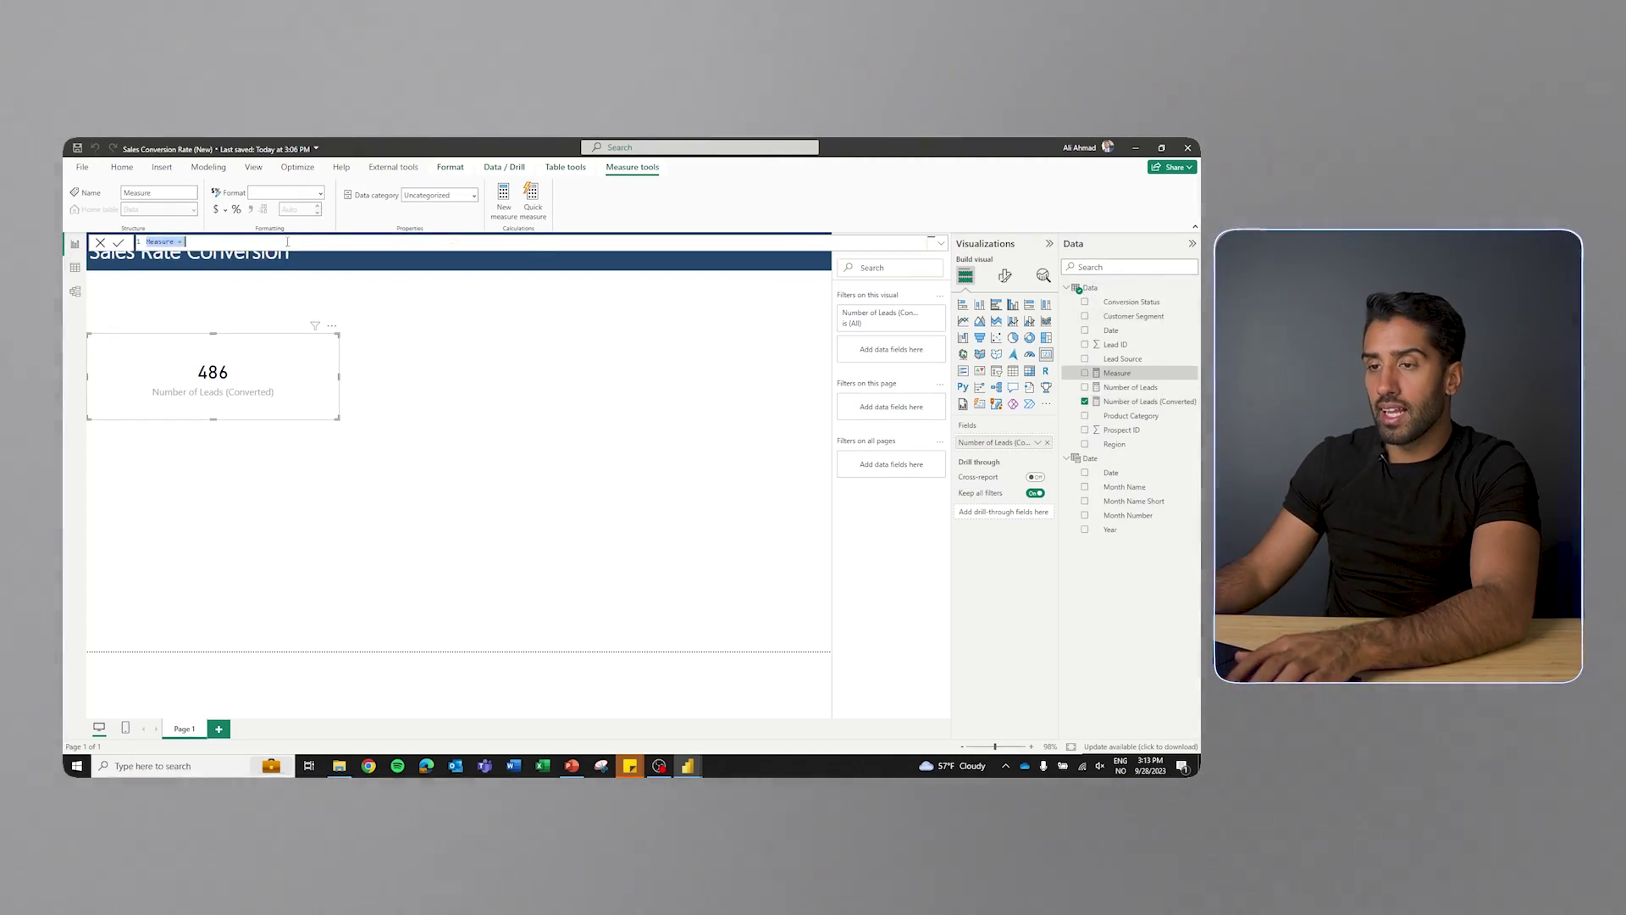
pyautogui.hotkey('ctrl', 'v')
pyautogui.click(214, 241)
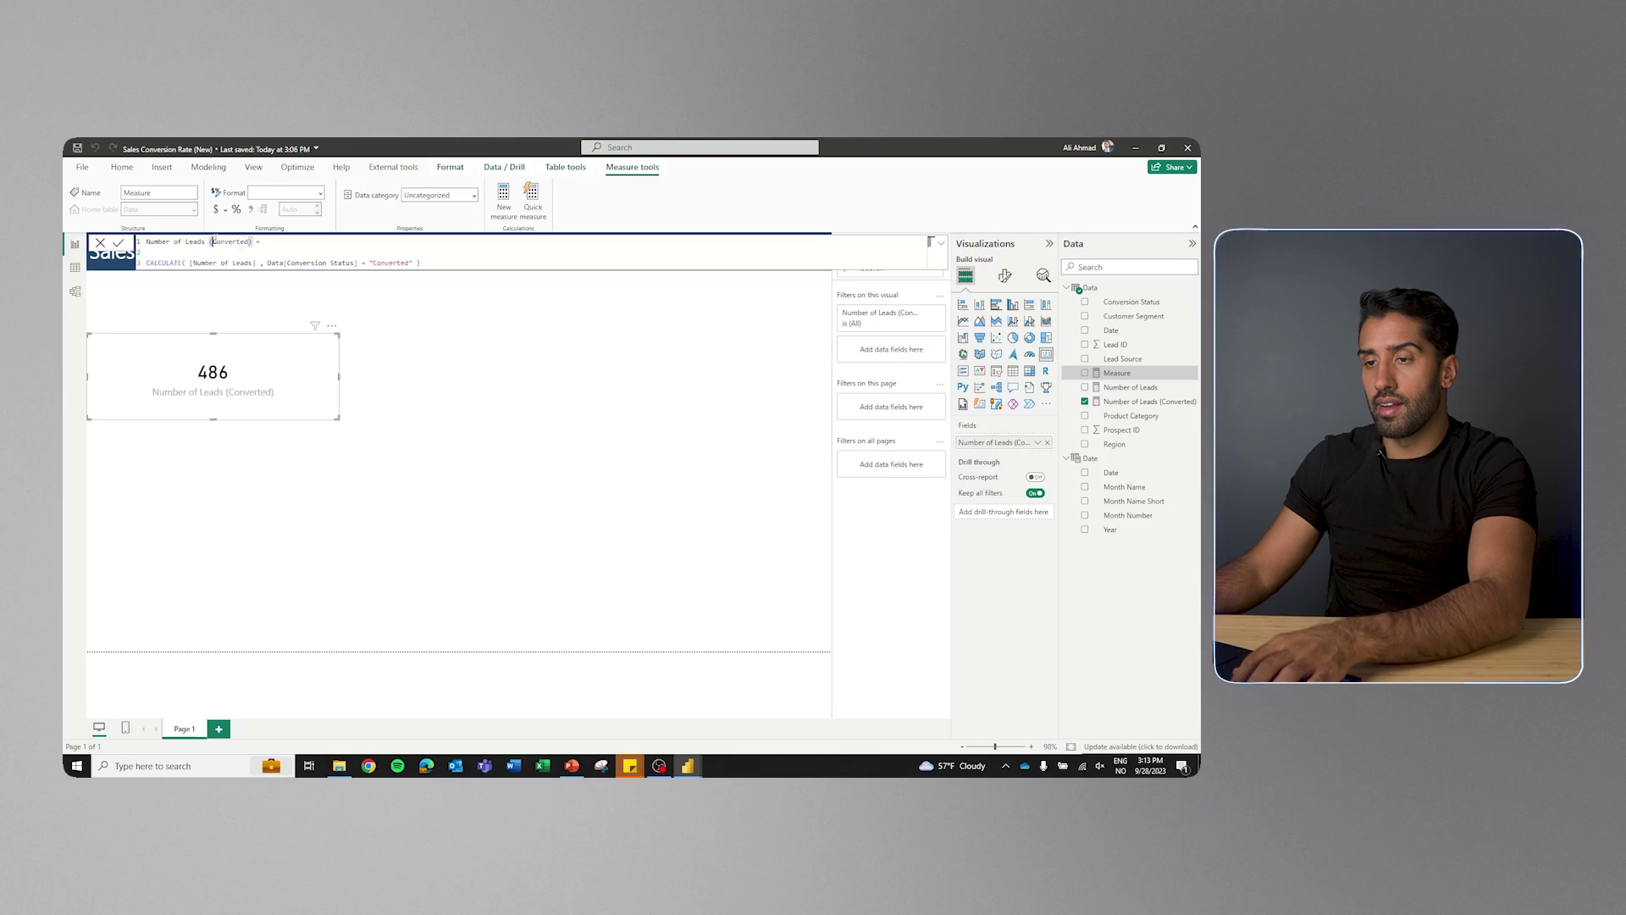
pyautogui.write('Not')
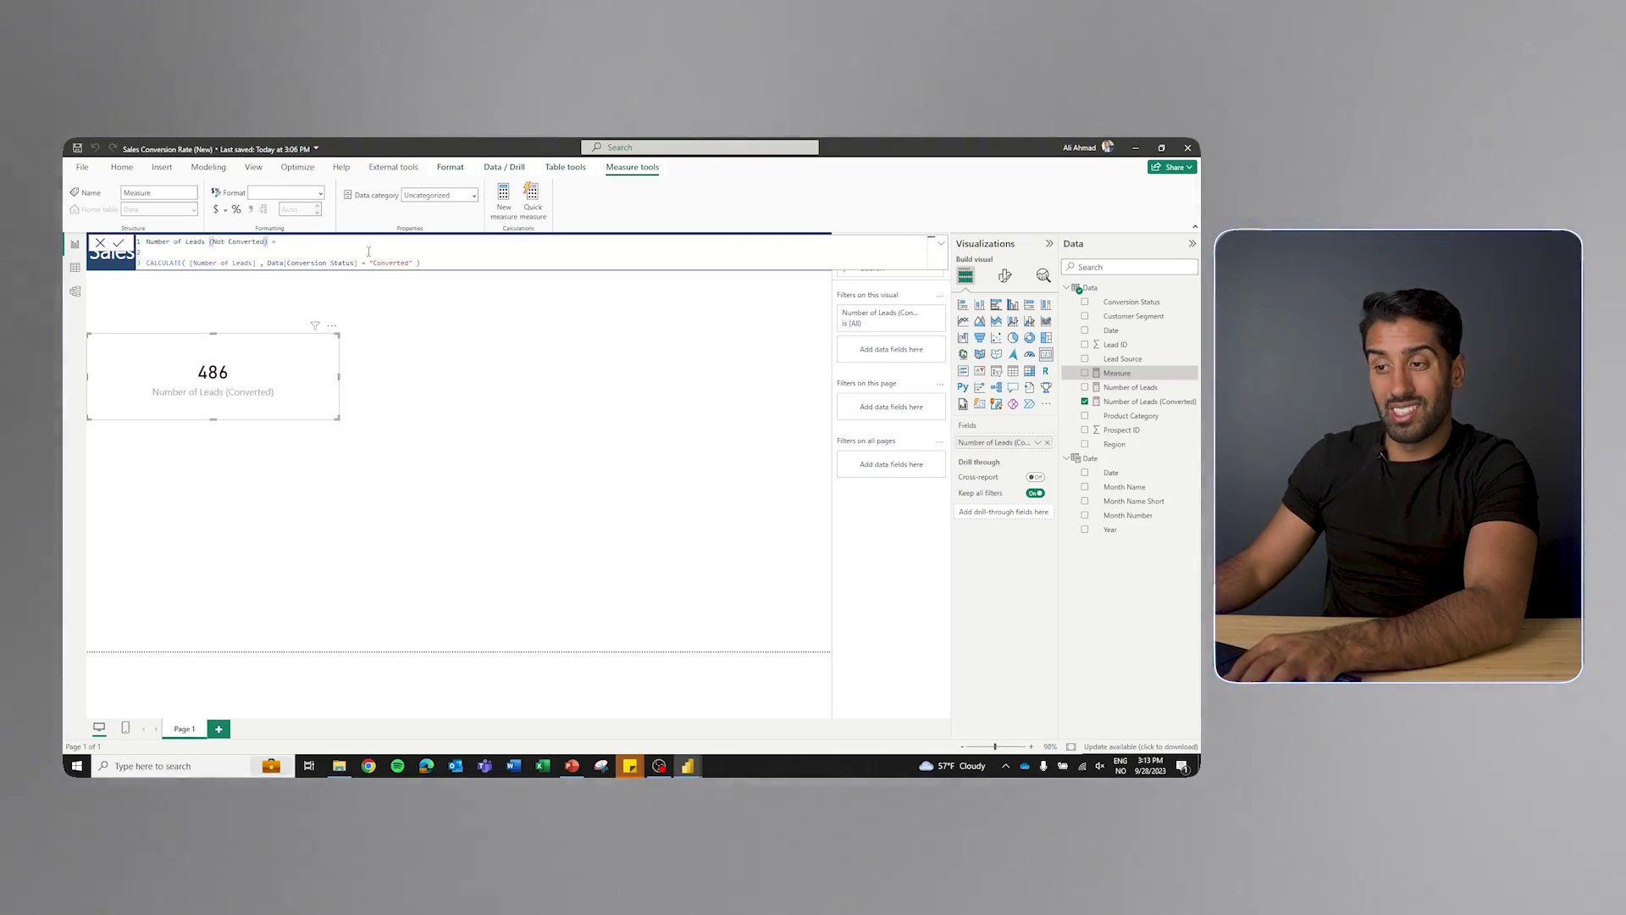
pyautogui.click(374, 262)
pyautogui.write('Un')
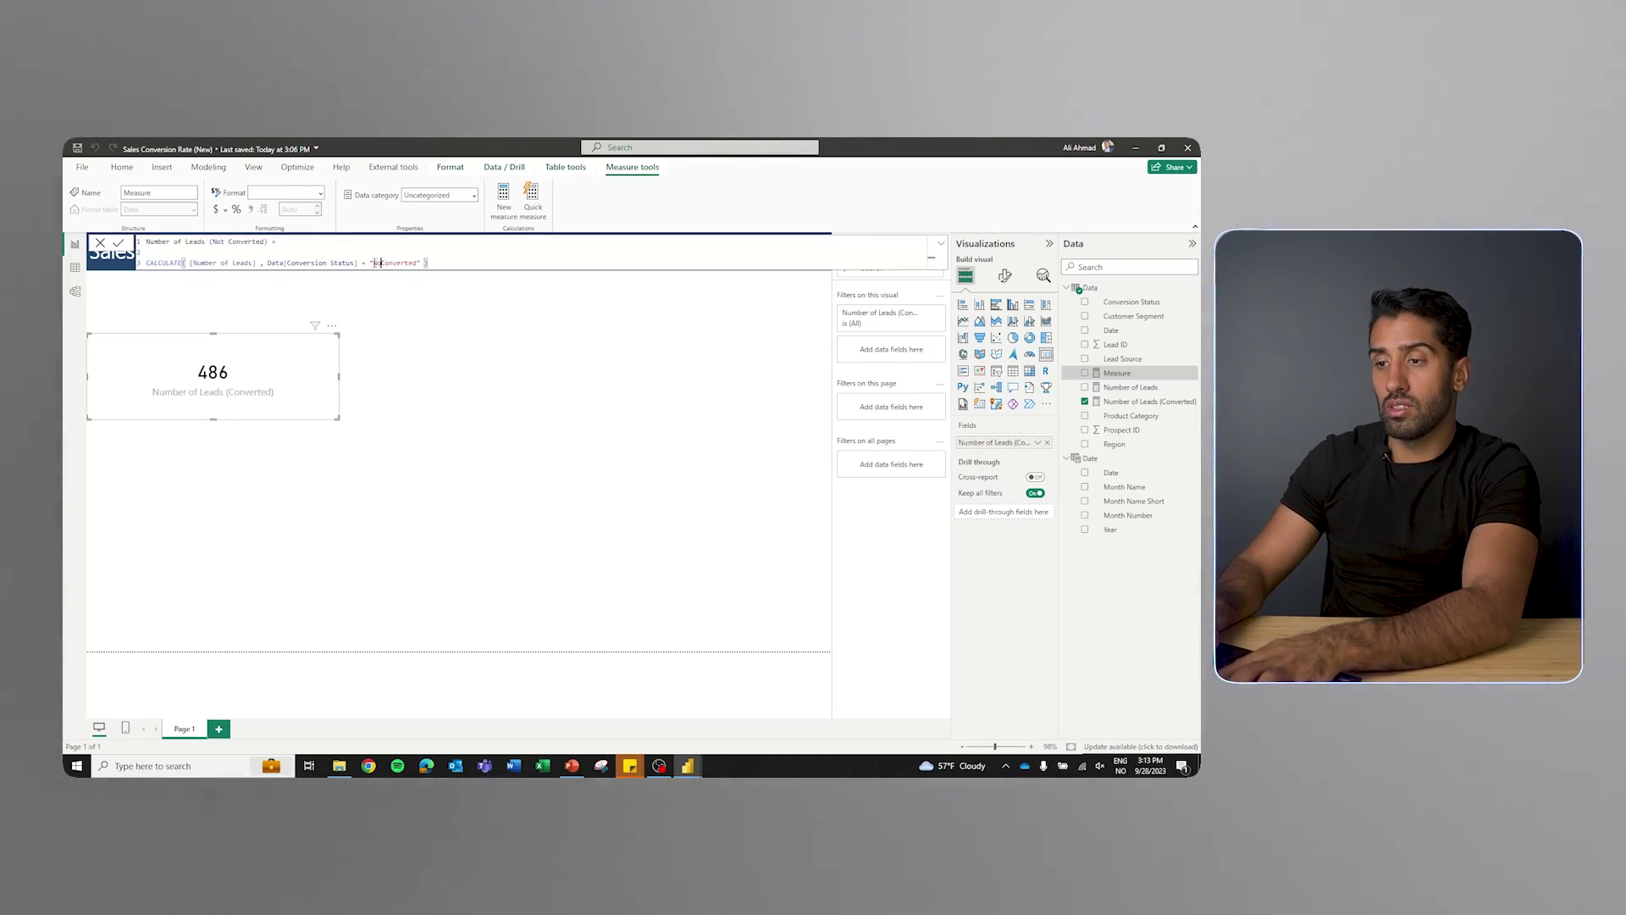
pyautogui.press('Return')
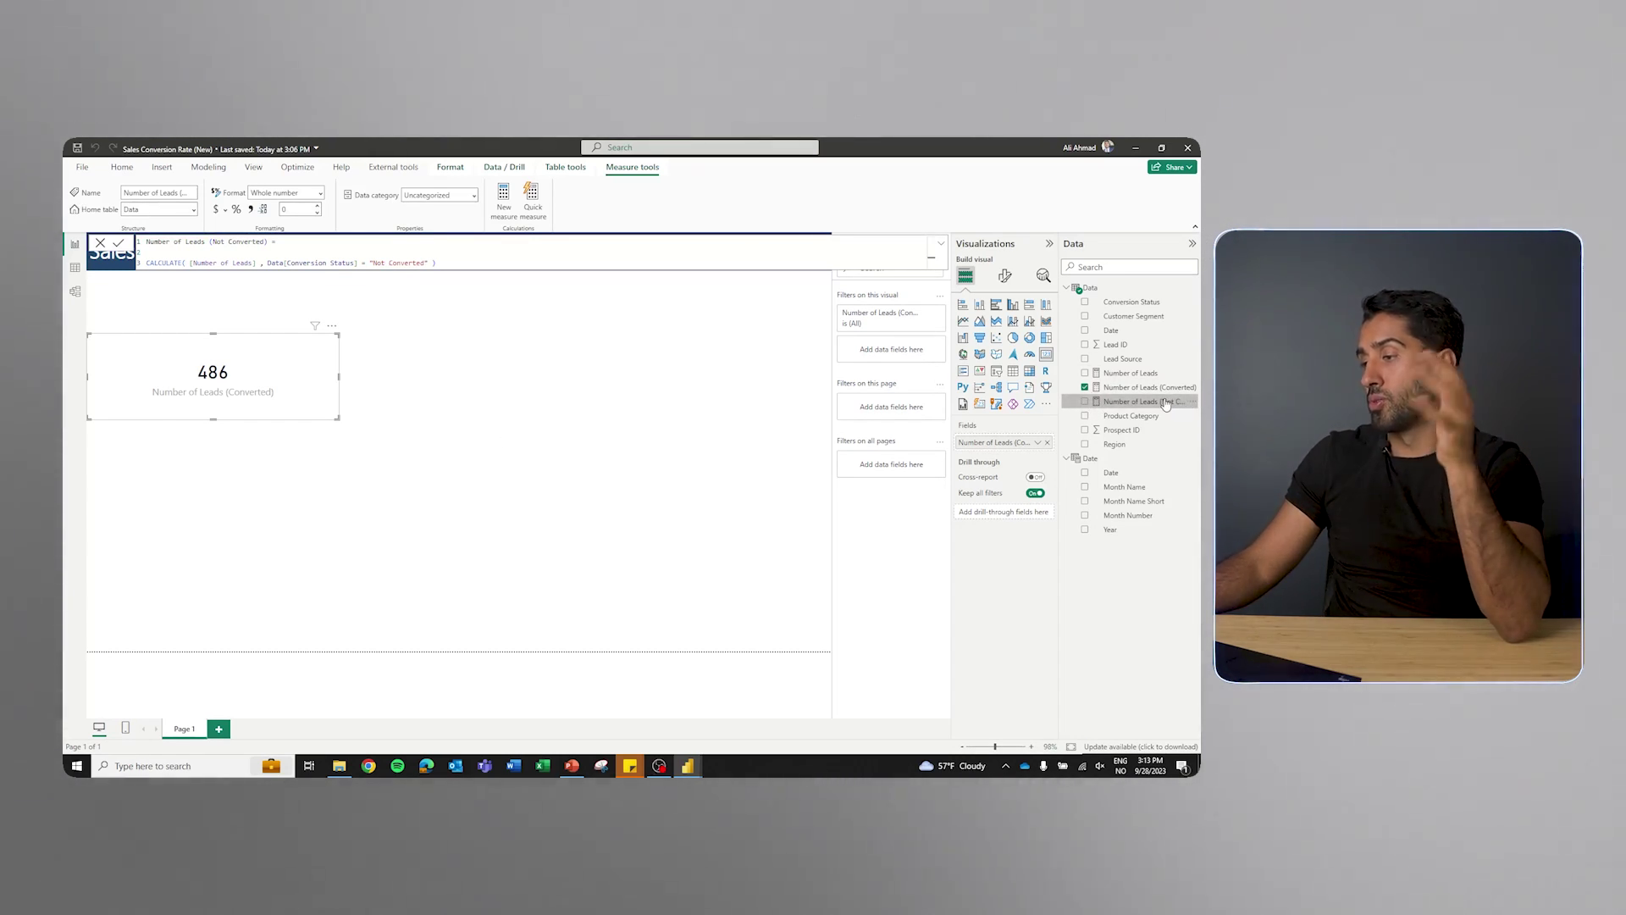
pyautogui.moveTo(1112, 410); pyautogui.dragTo(996, 445)
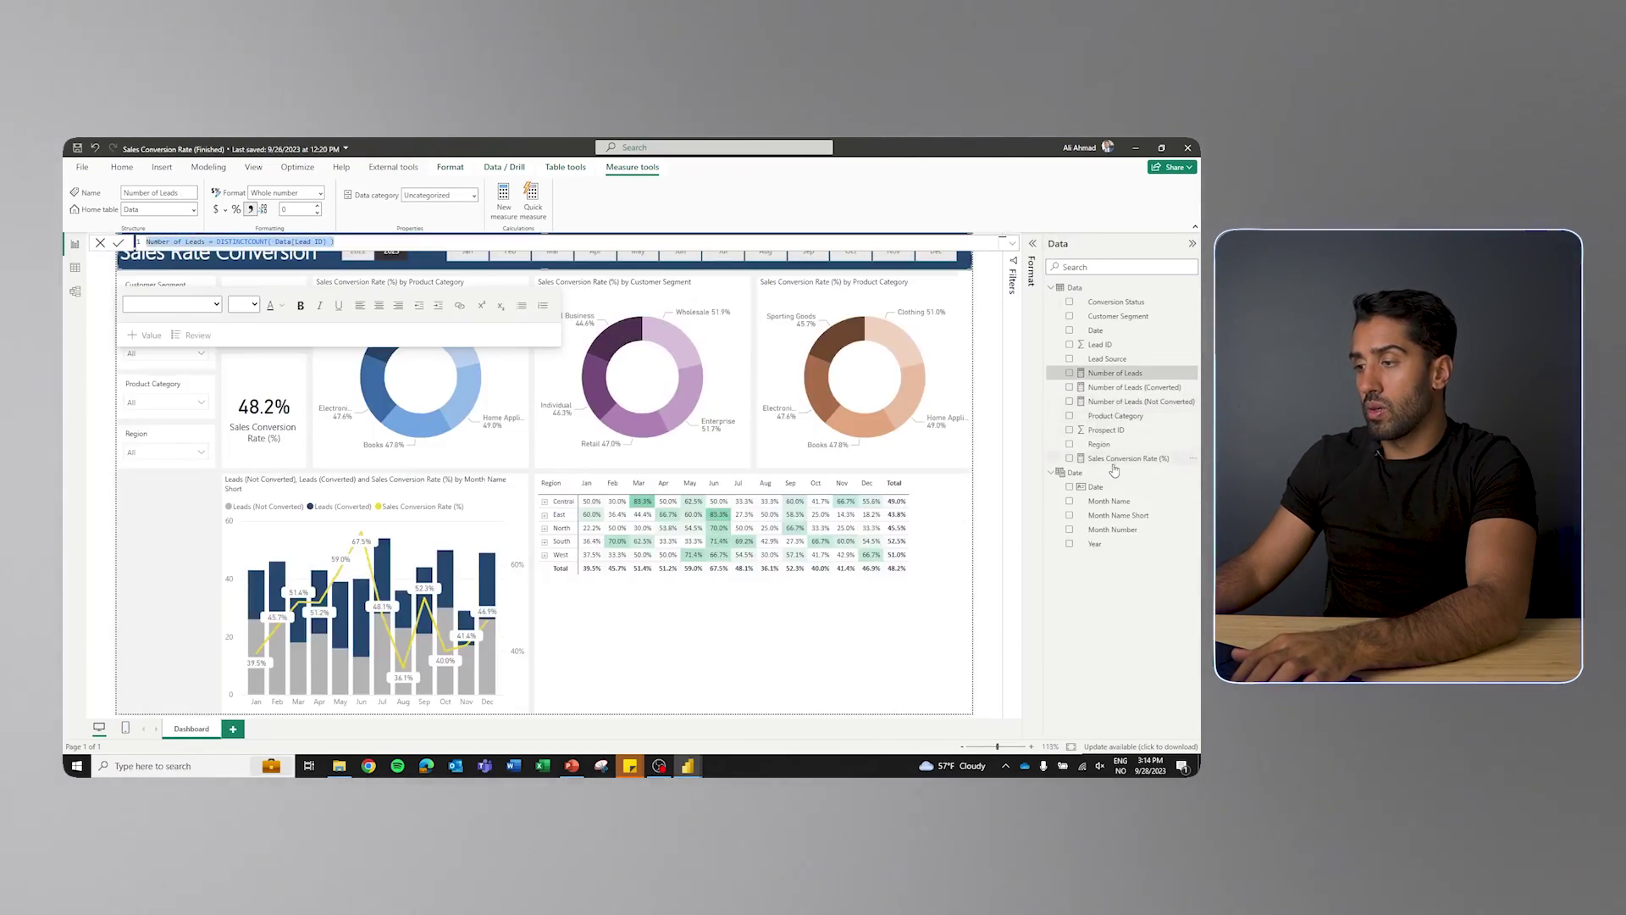
# Following the finished report's Sales Conversion Rate (%), create a Conversation Rate (%) measure as DIVIDE( [Number of Leads (Converted)] , [Number of Leads] )
pyautogui.click(1116, 459)
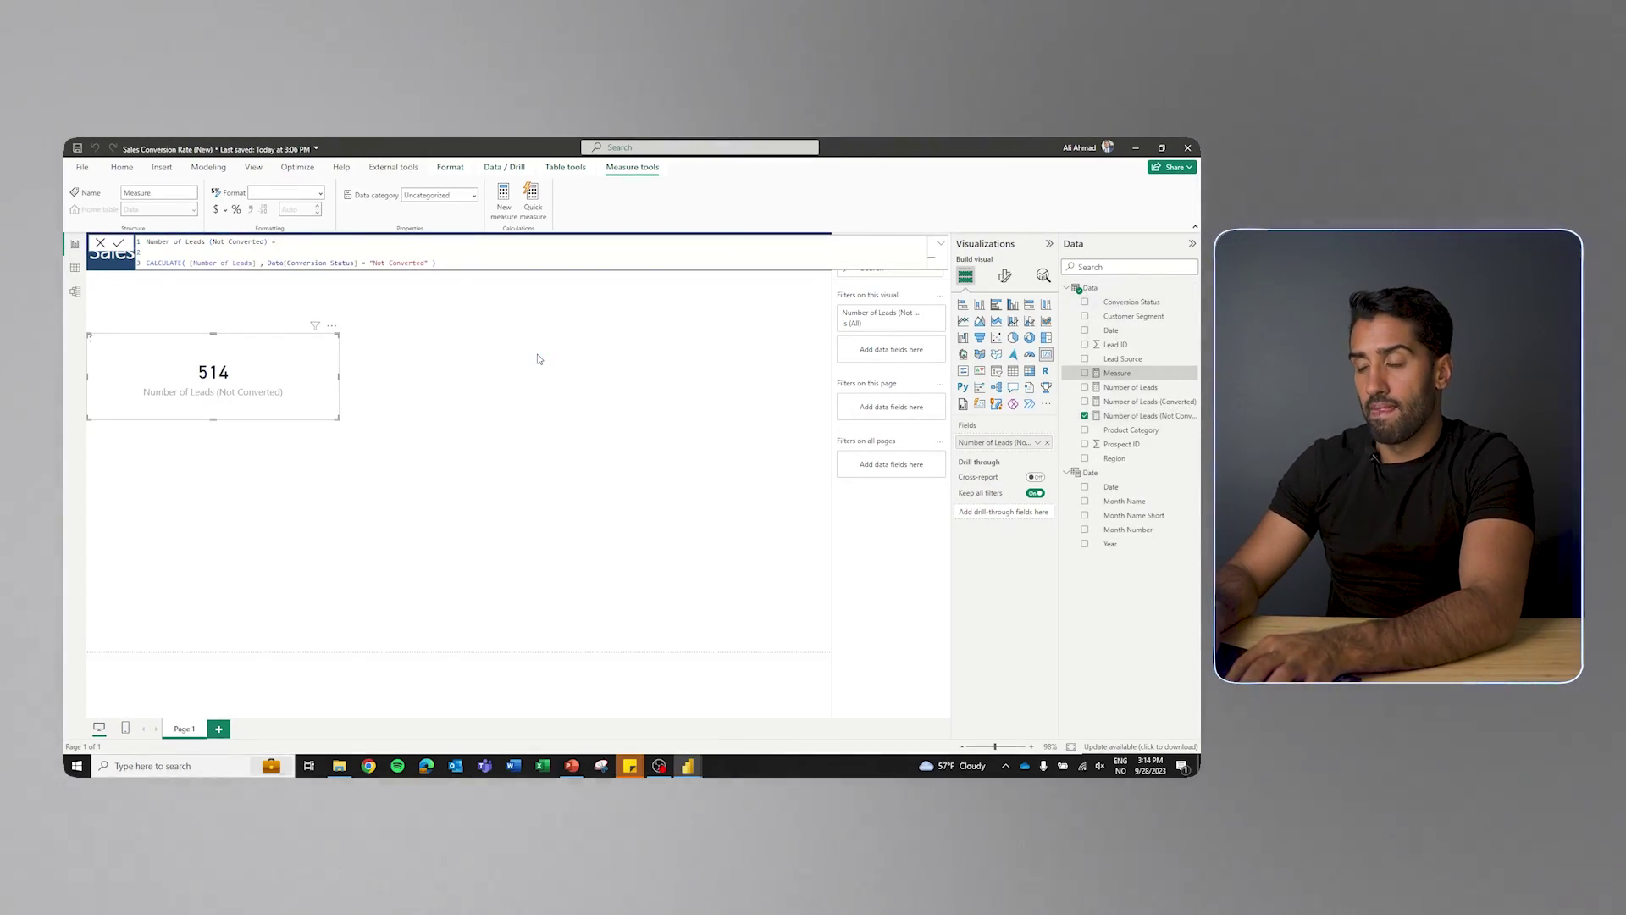
pyautogui.write('Conversation ')
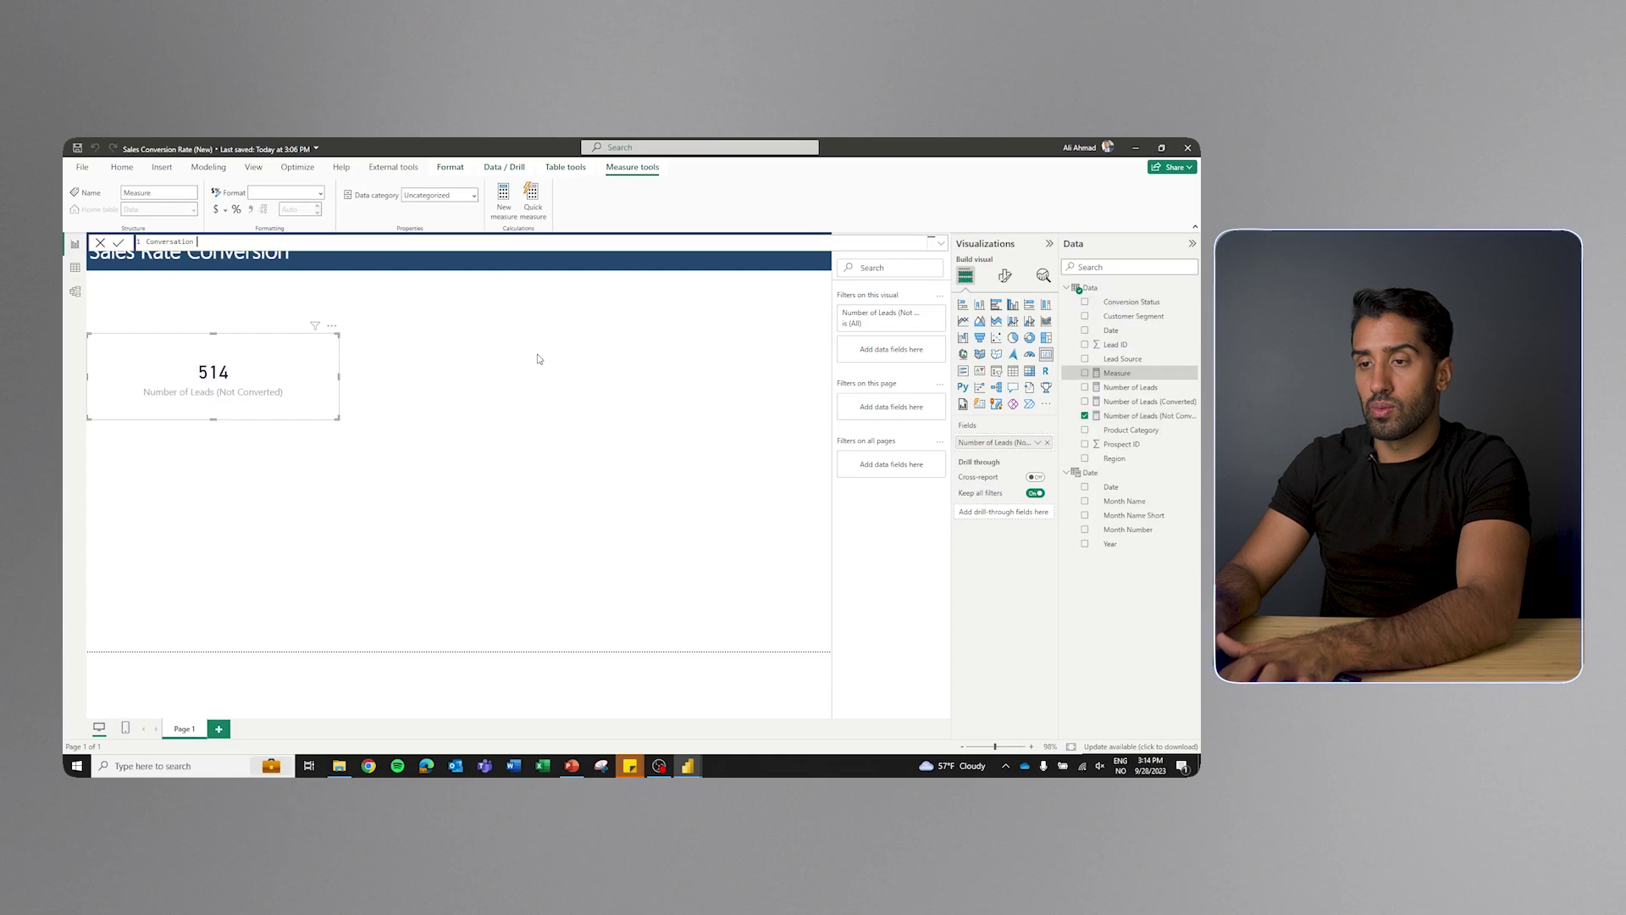
pyautogui.write('Rate (%) =')
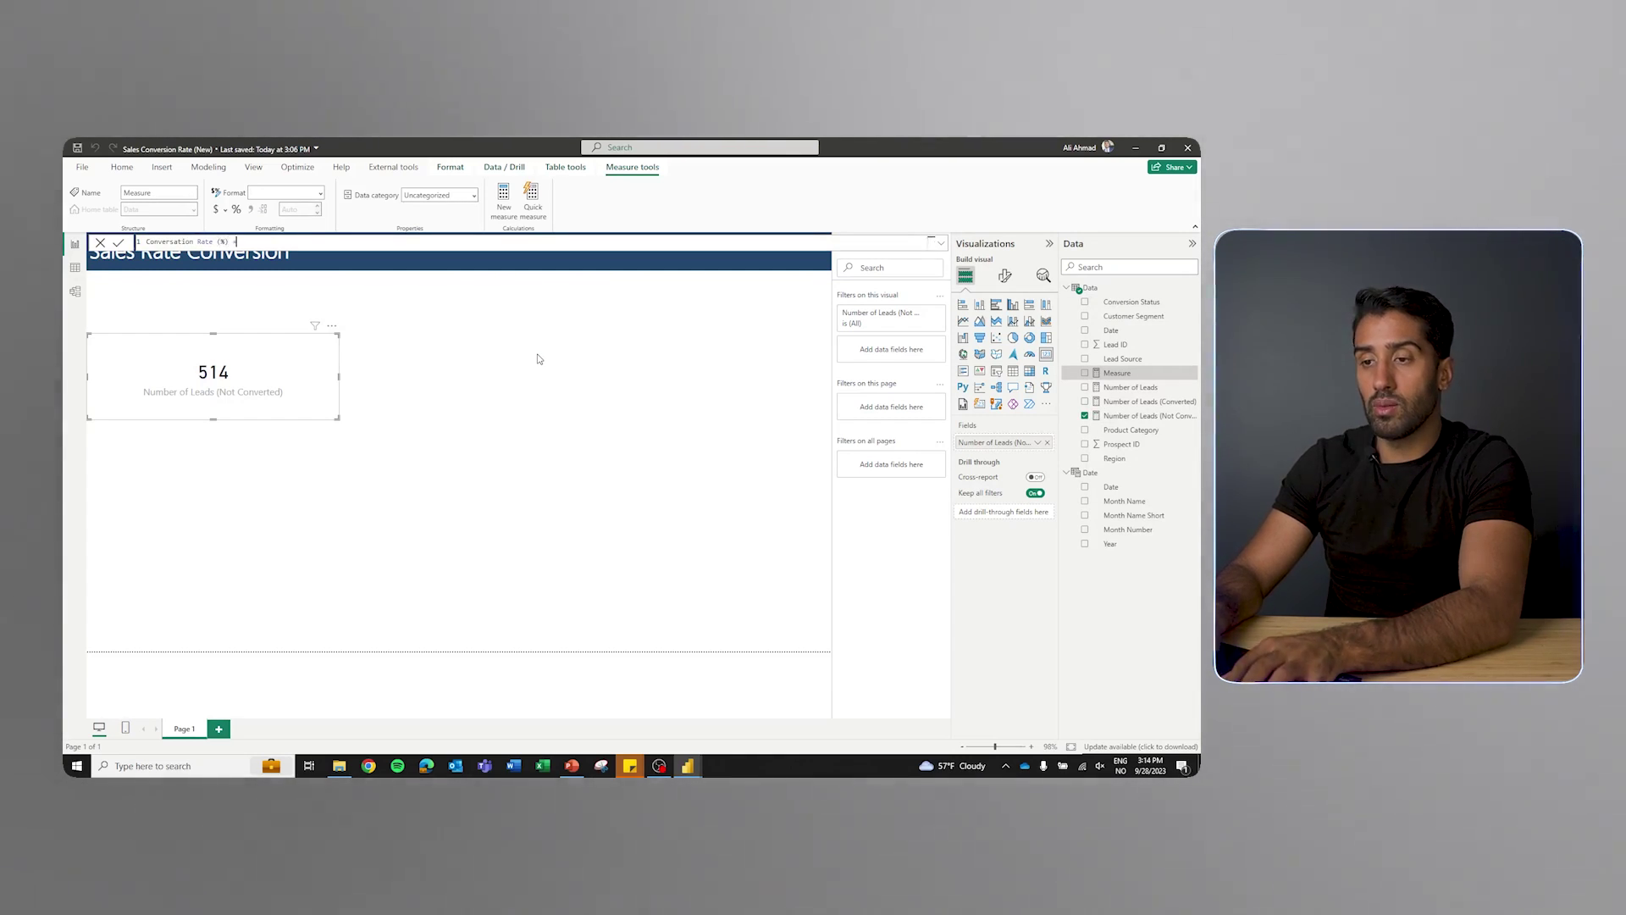
pyautogui.hotkey('shift', 'Return')
pyautogui.hotkey('shift', 'Return')
pyautogui.write('DIVIDE(')
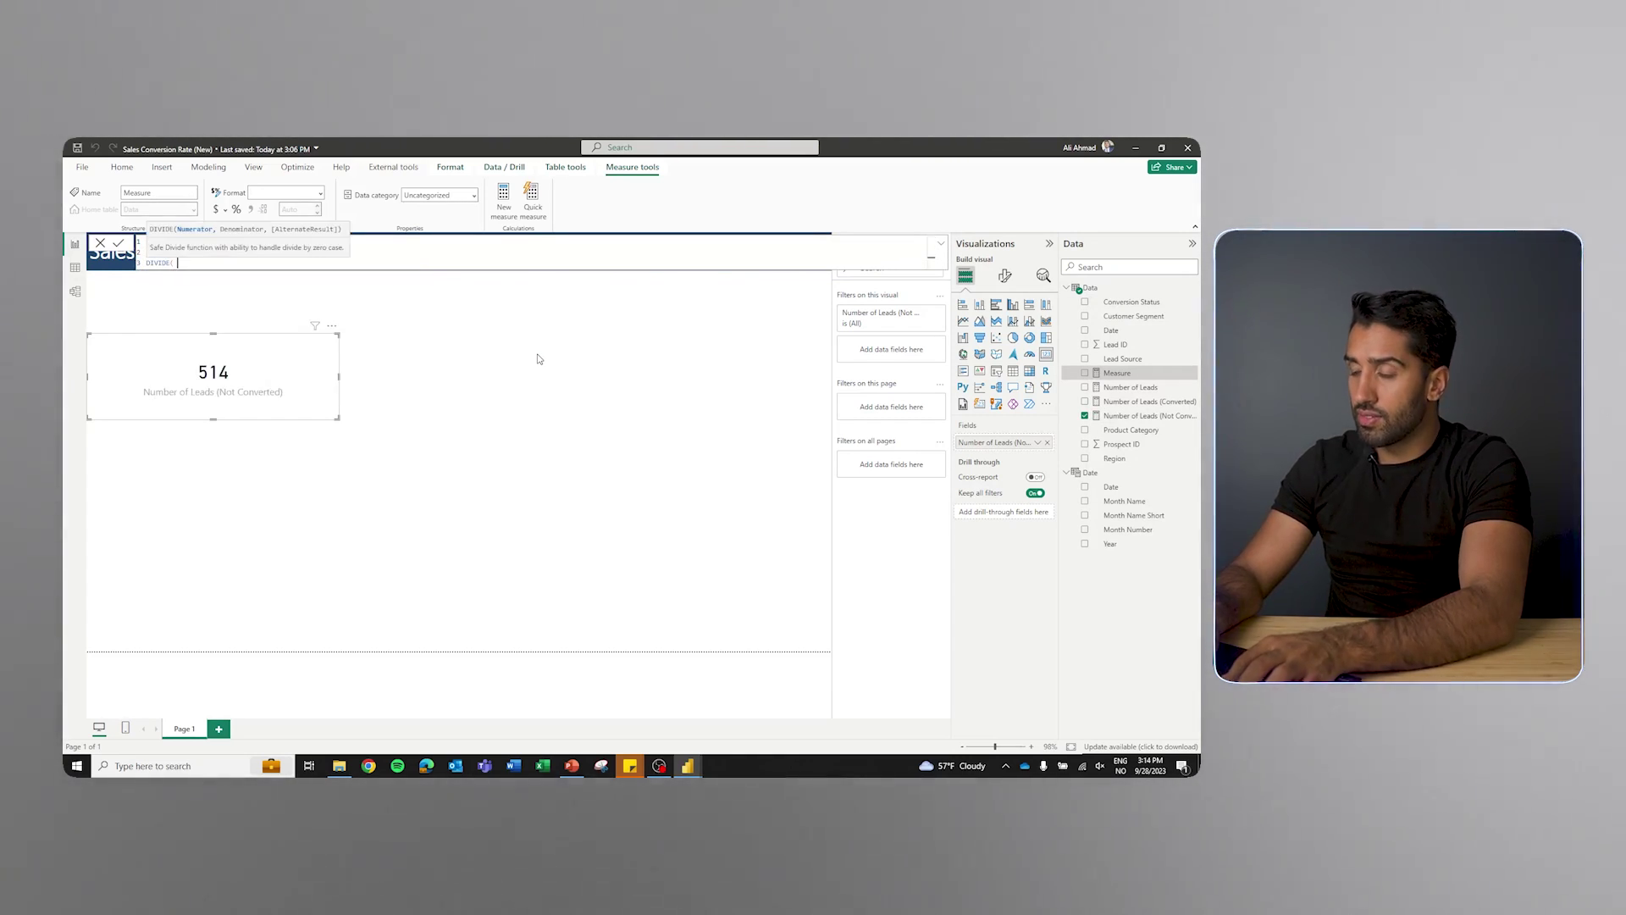
pyautogui.write(' [Number of Leads (Converted)] ,')
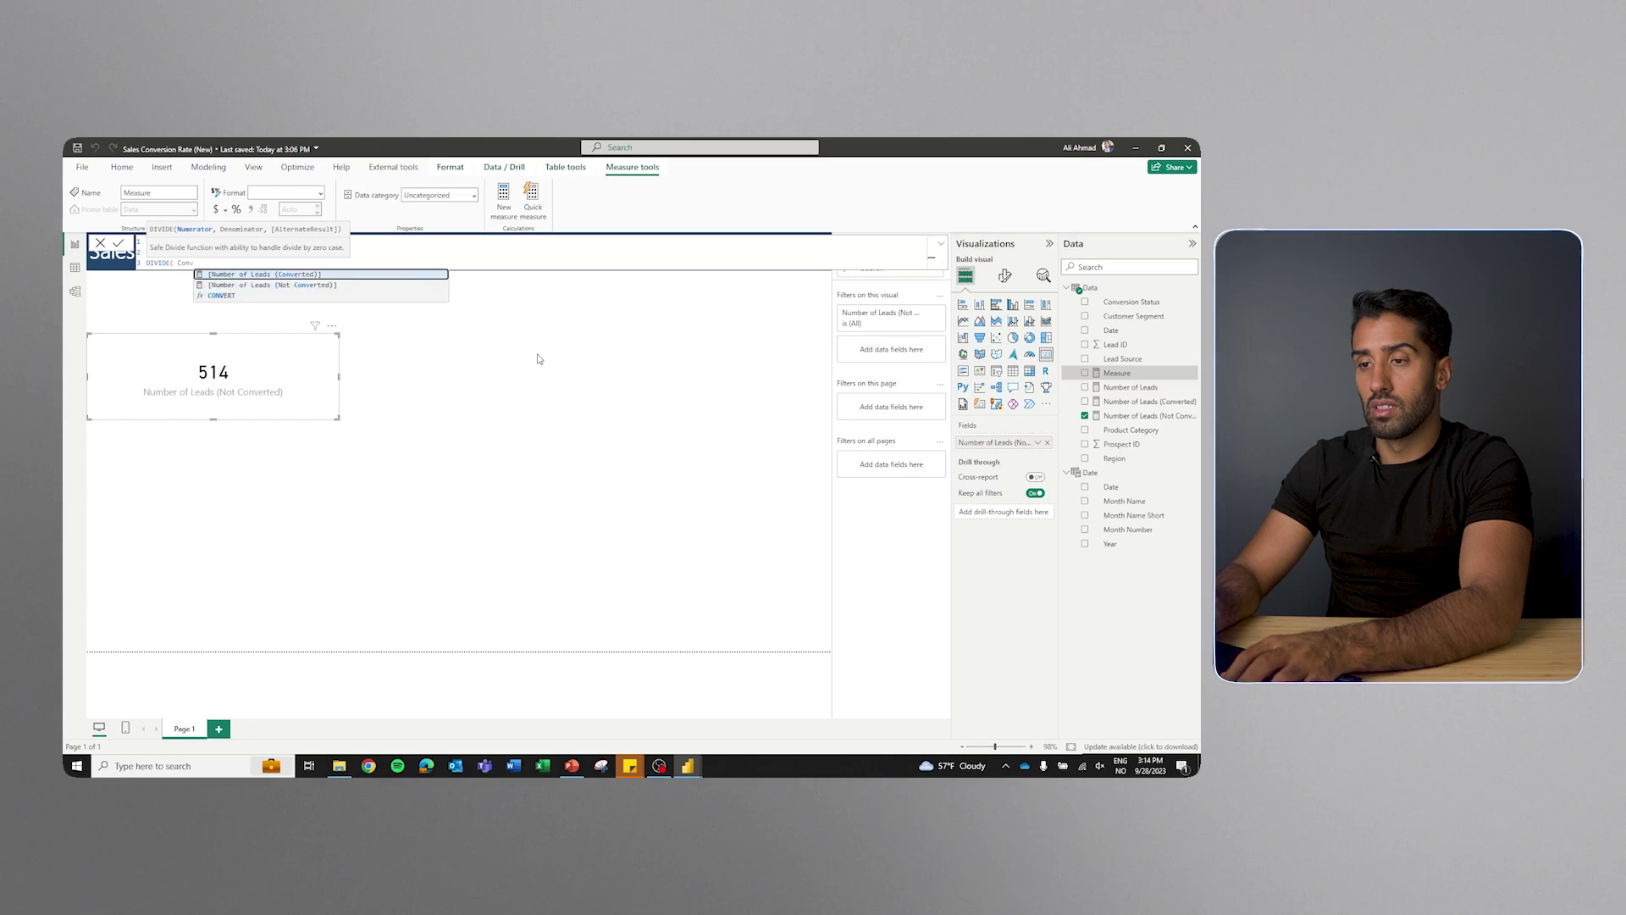
pyautogui.write(' Numbe')
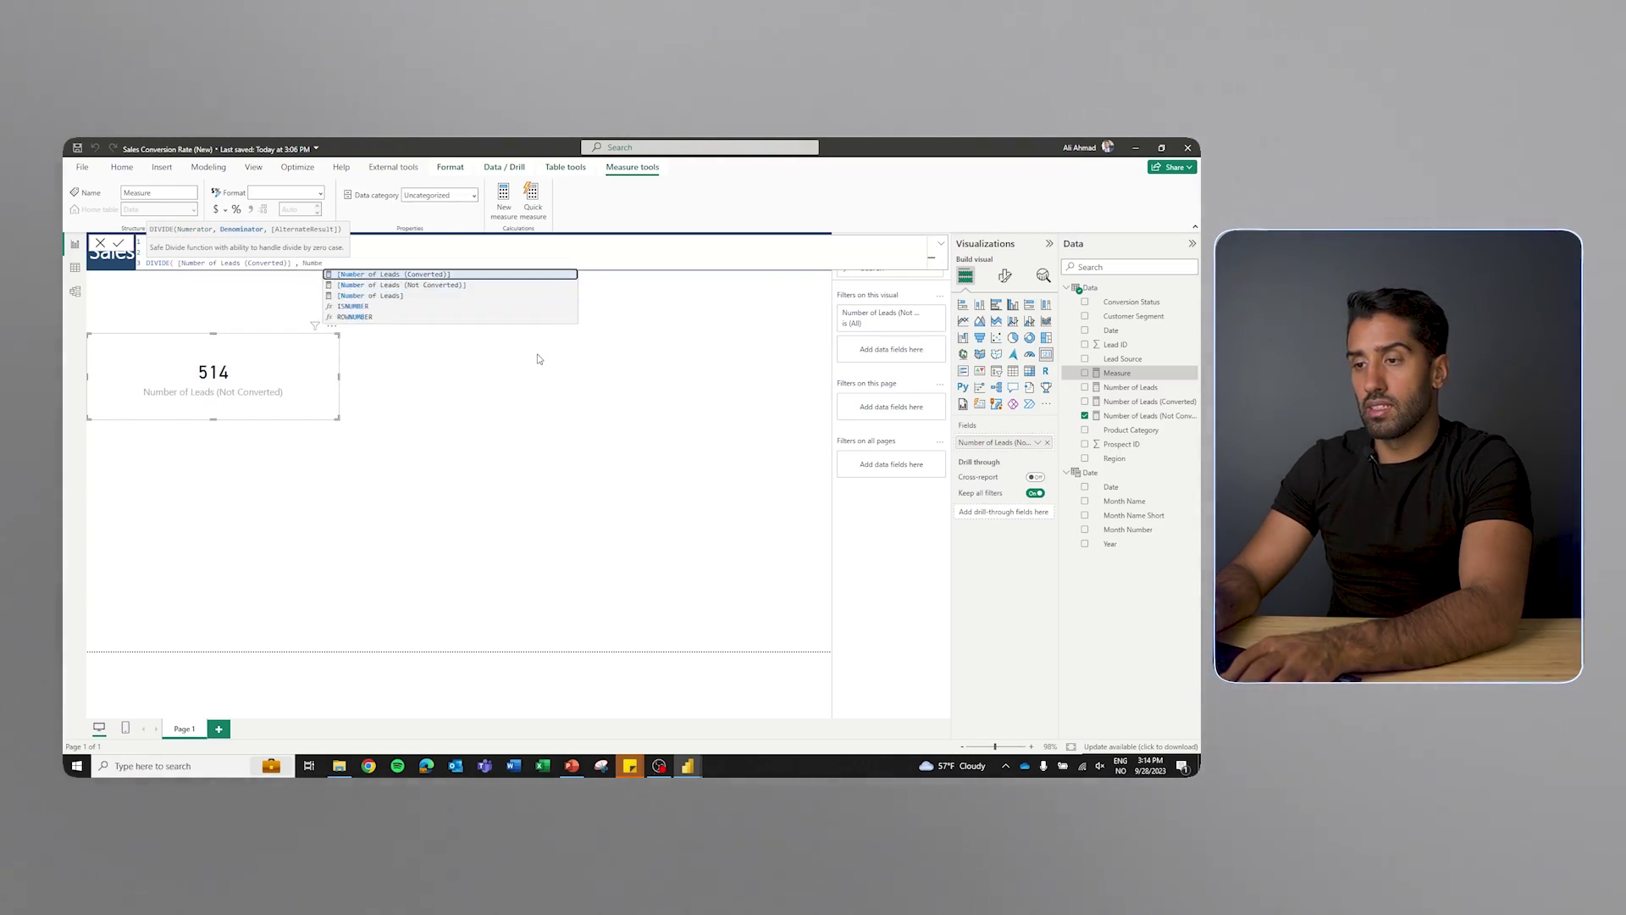
pyautogui.press('Tab')
pyautogui.write(')')
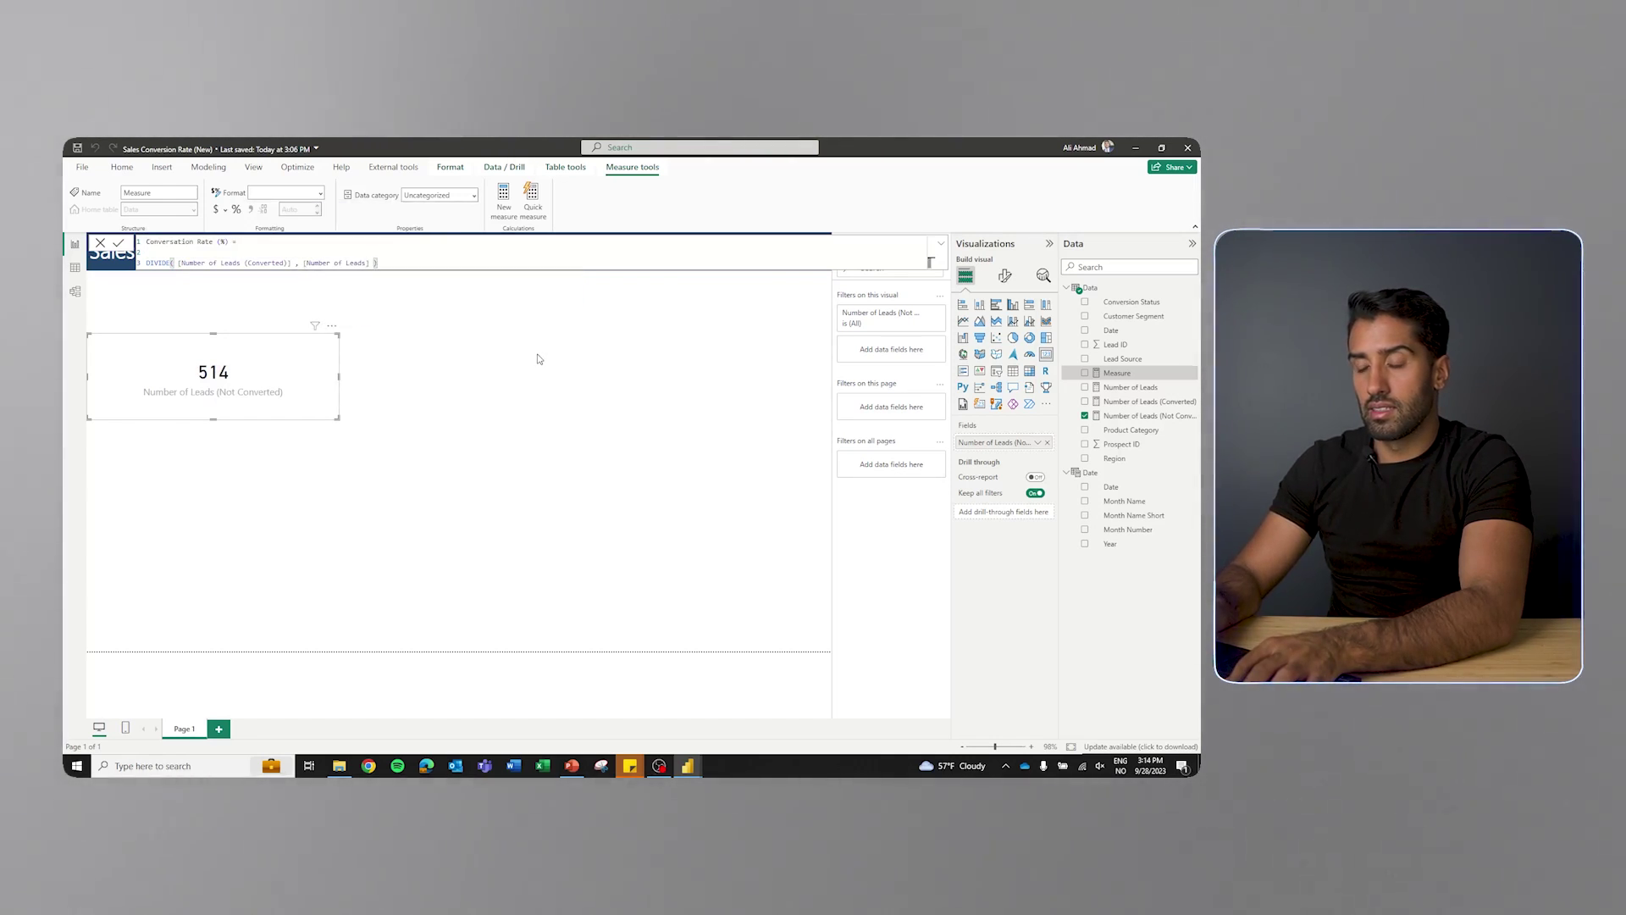
pyautogui.press('Return')
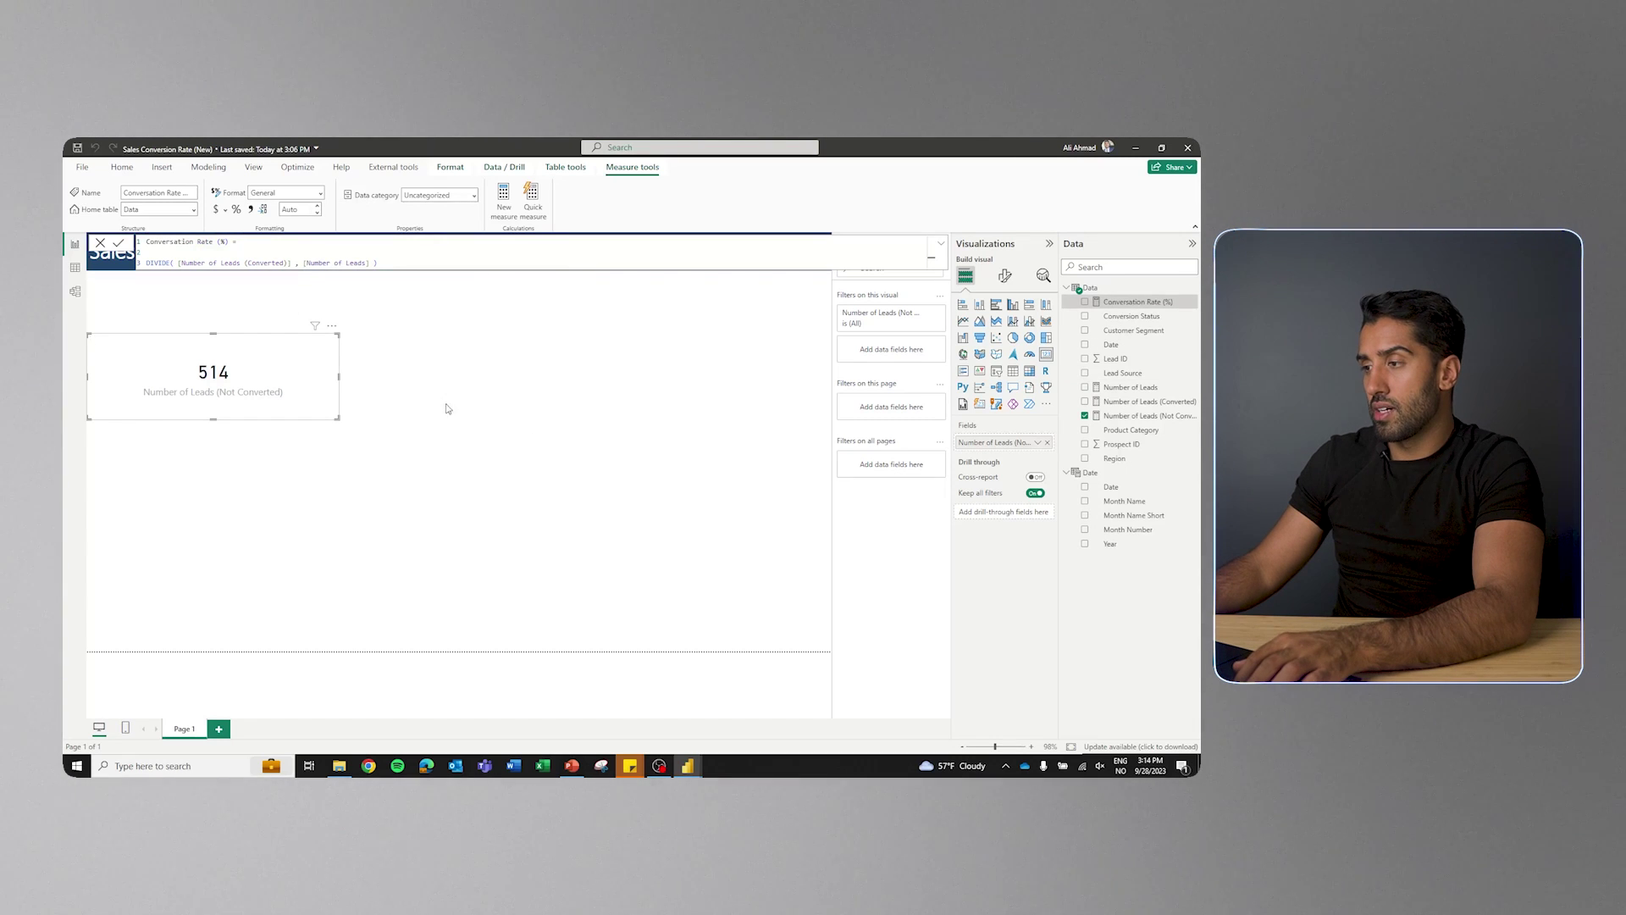
# Show Conversation Rate (%) in the card instead of the not-converted leads and format the measure as a percentage
pyautogui.moveTo(1117, 308); pyautogui.dragTo(1000, 442)
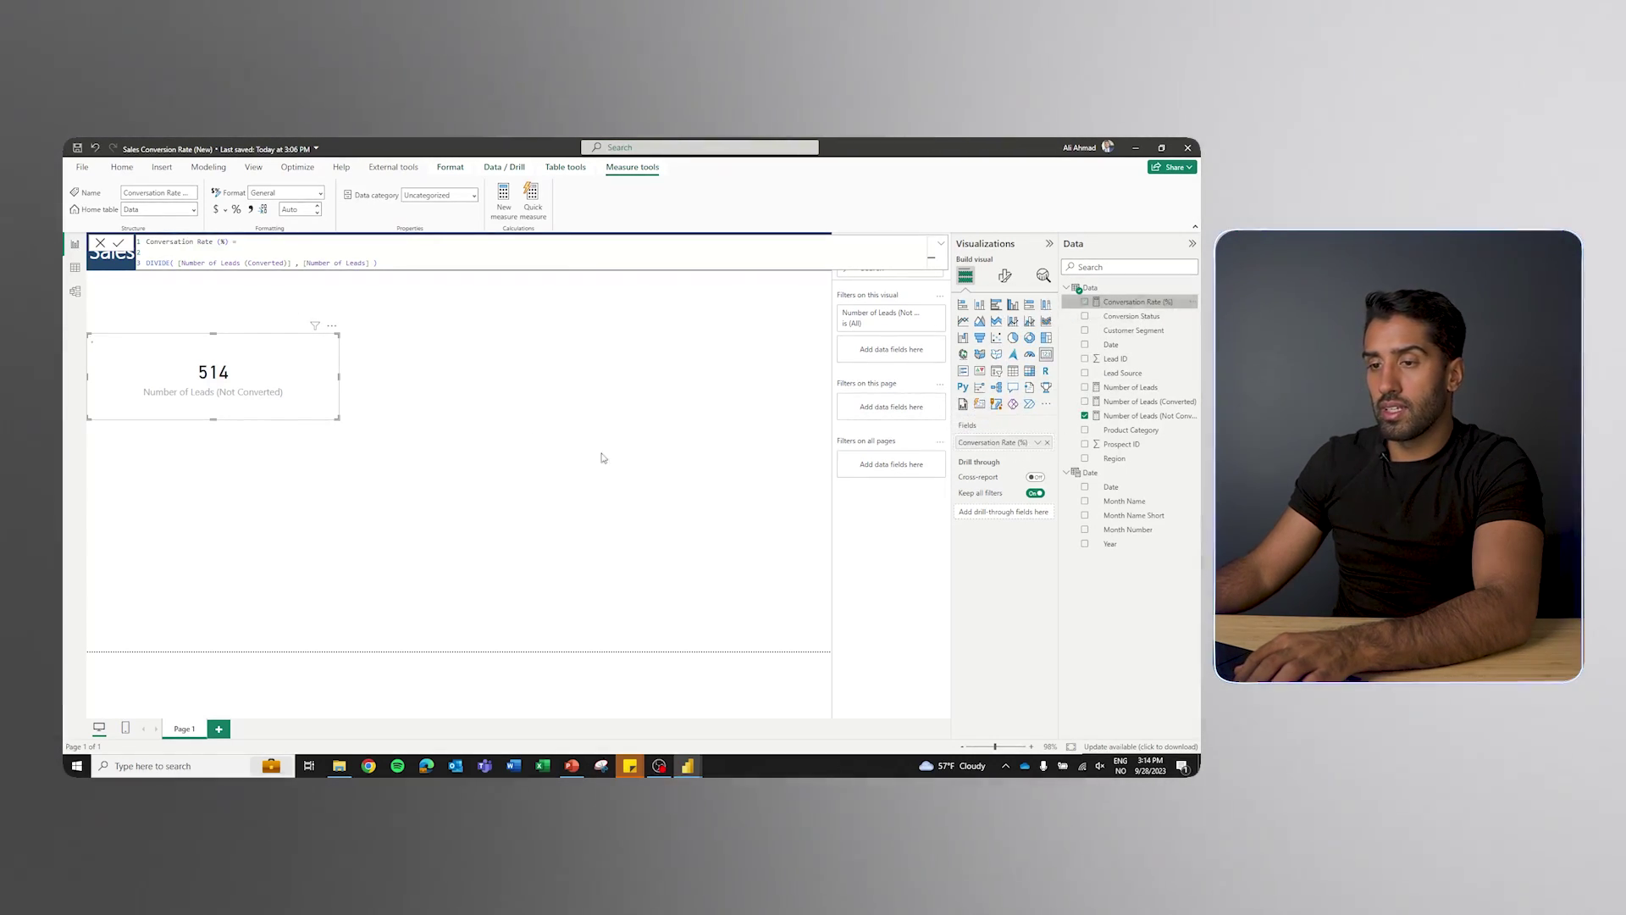
pyautogui.click(237, 209)
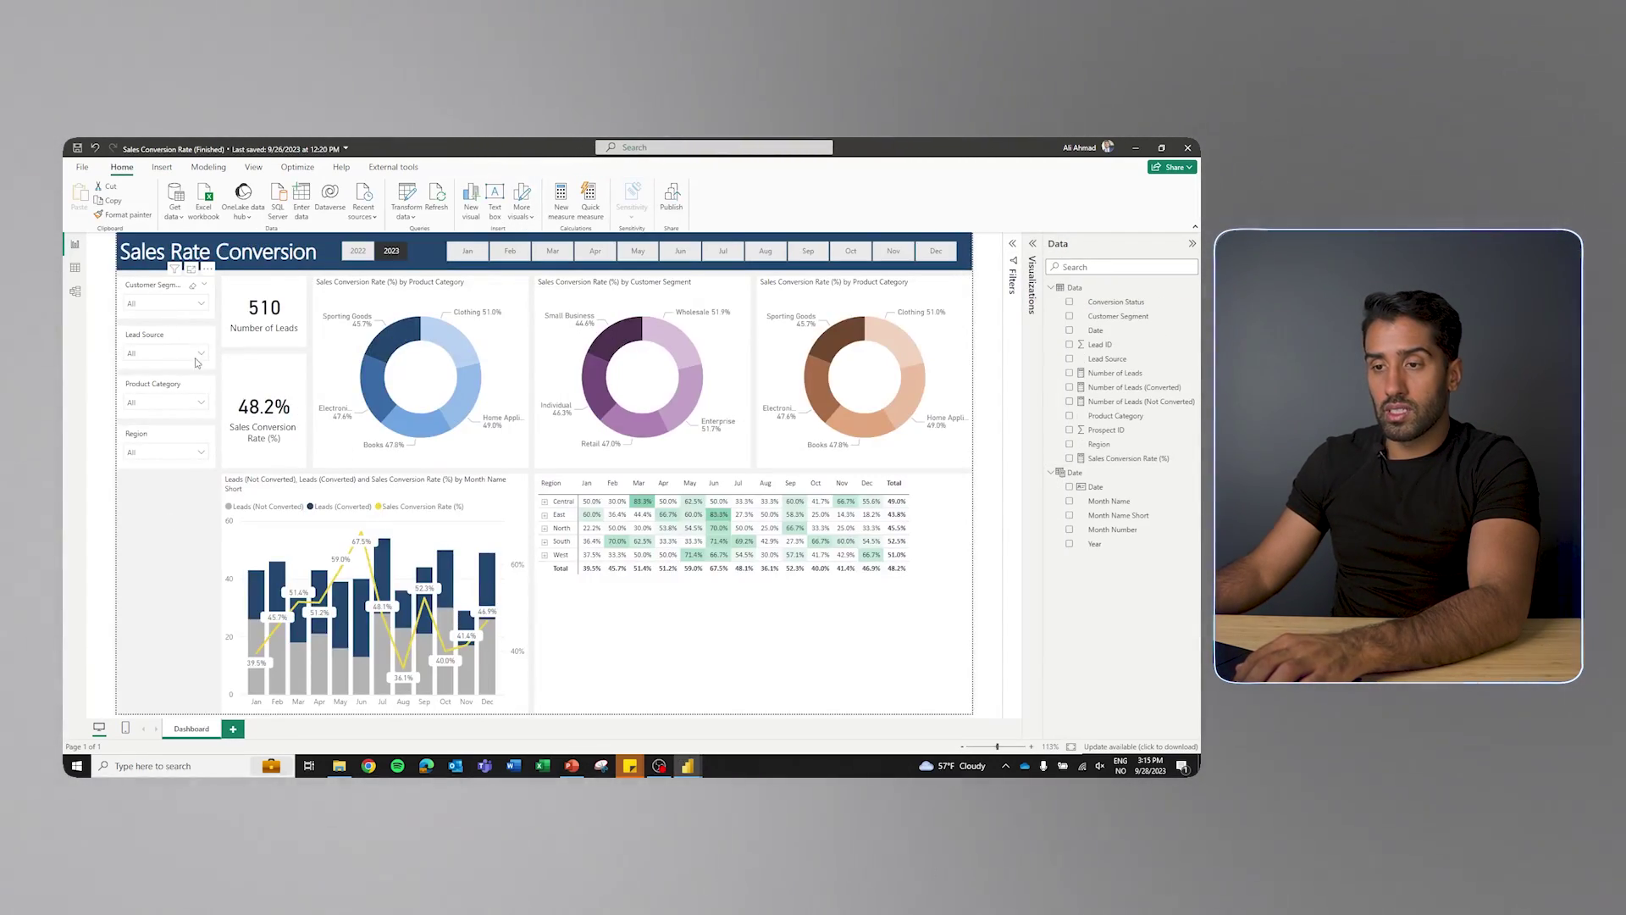
# Following the finished report, add a Customer Segment slicer, narrow it to about an eighth of the page width and place it directly beneath the title
pyautogui.click(163, 292)
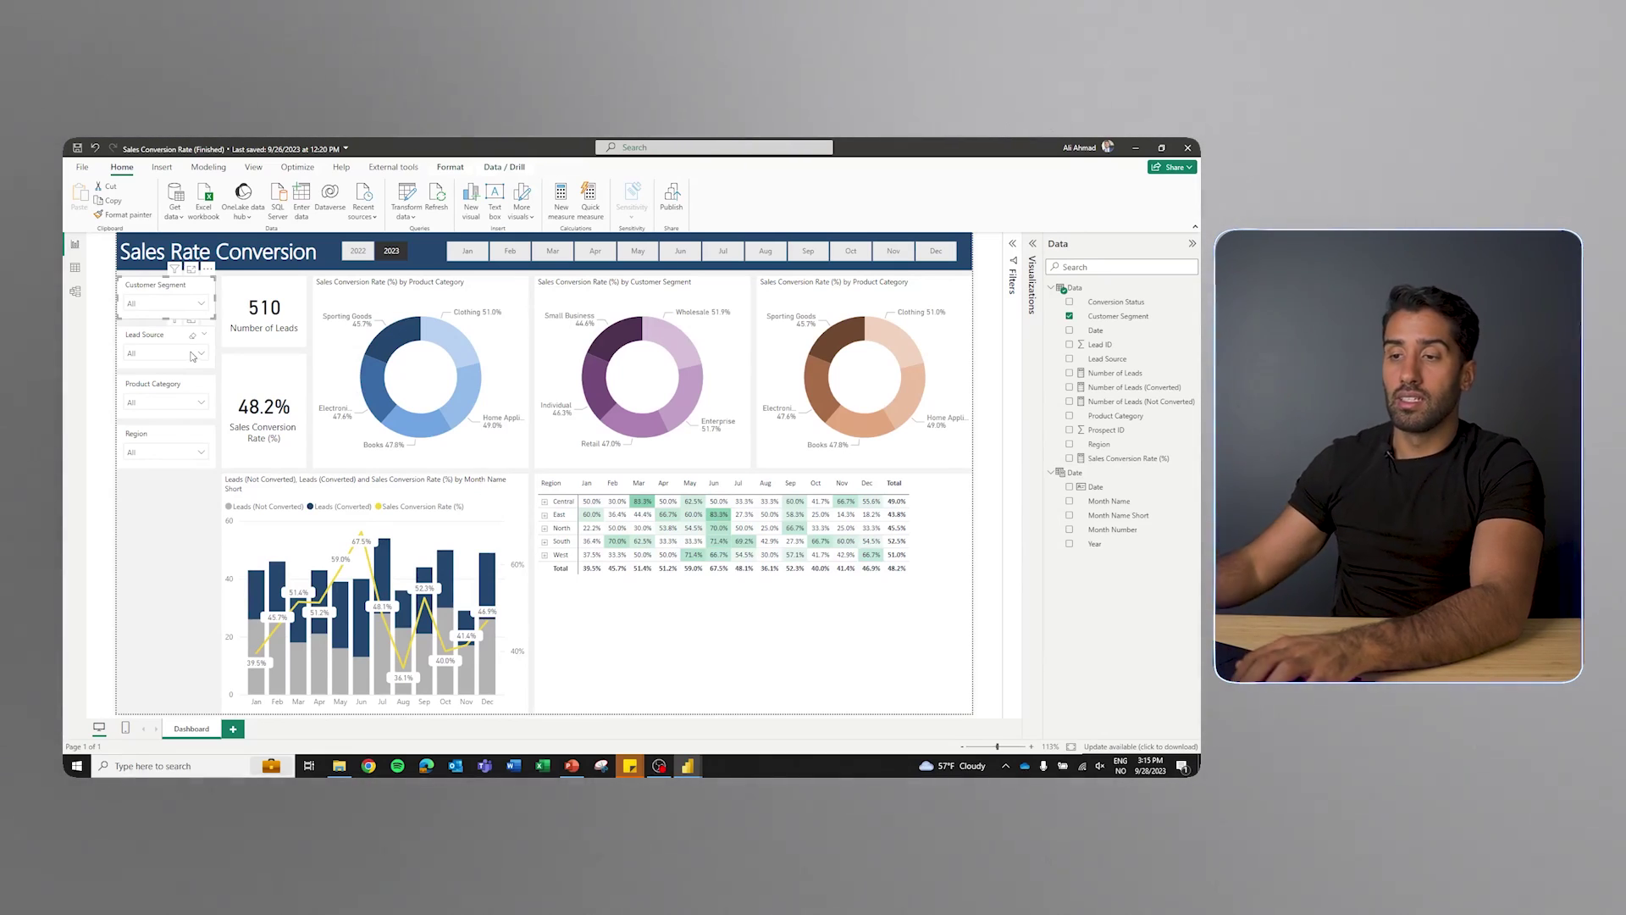
pyautogui.hotkey('alt', 'Tab')
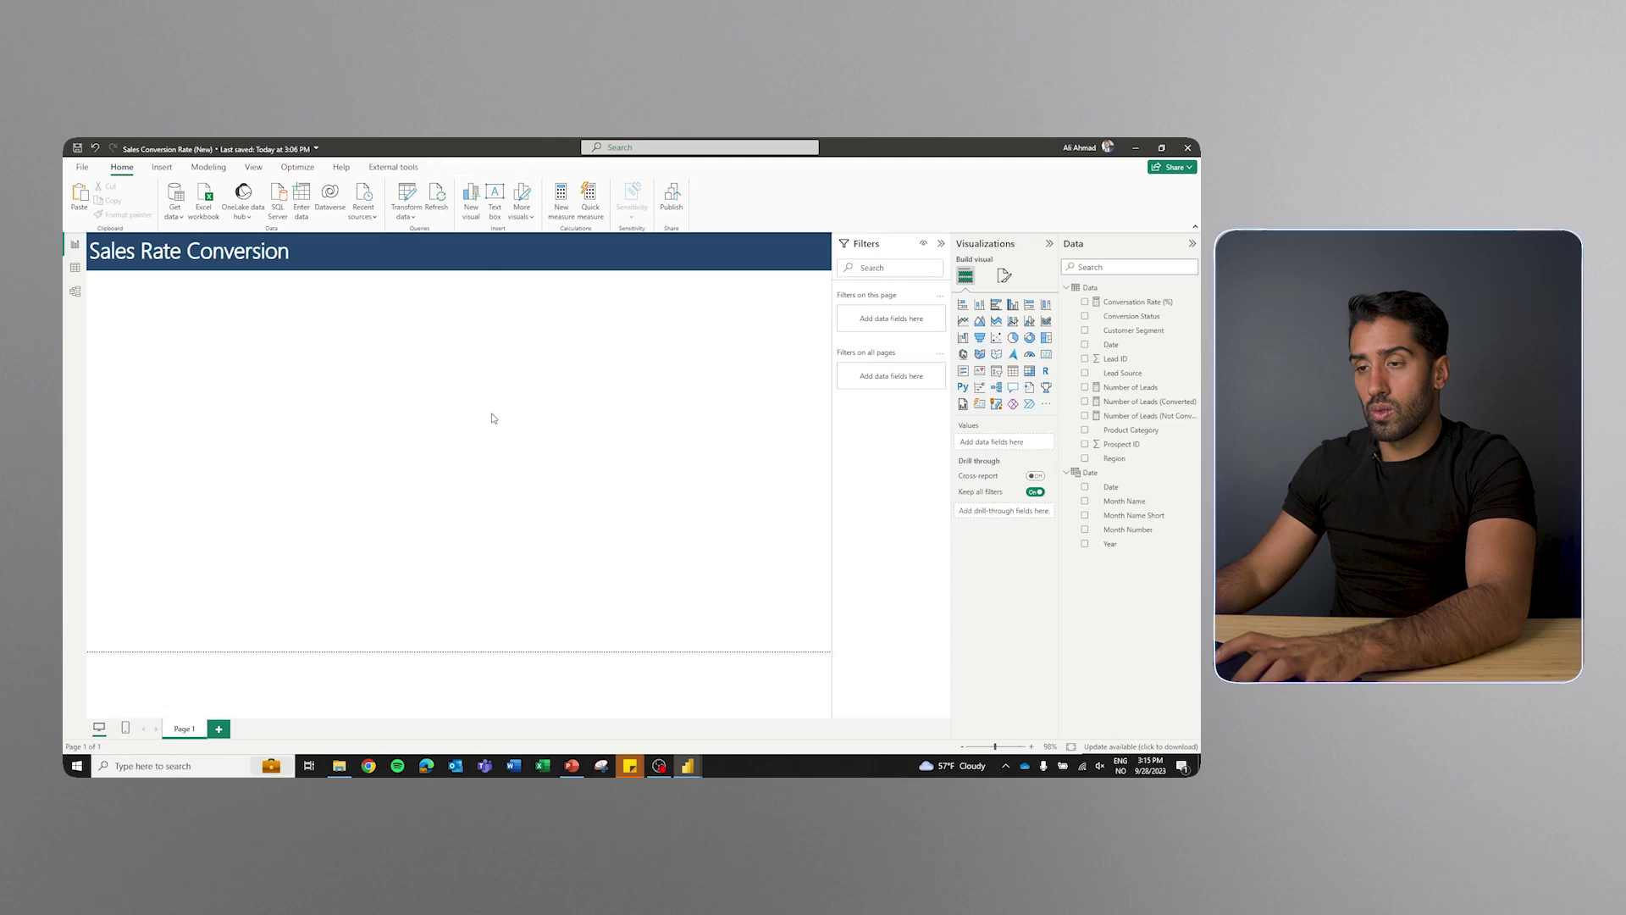
pyautogui.hotkey('ctrl', 'v')
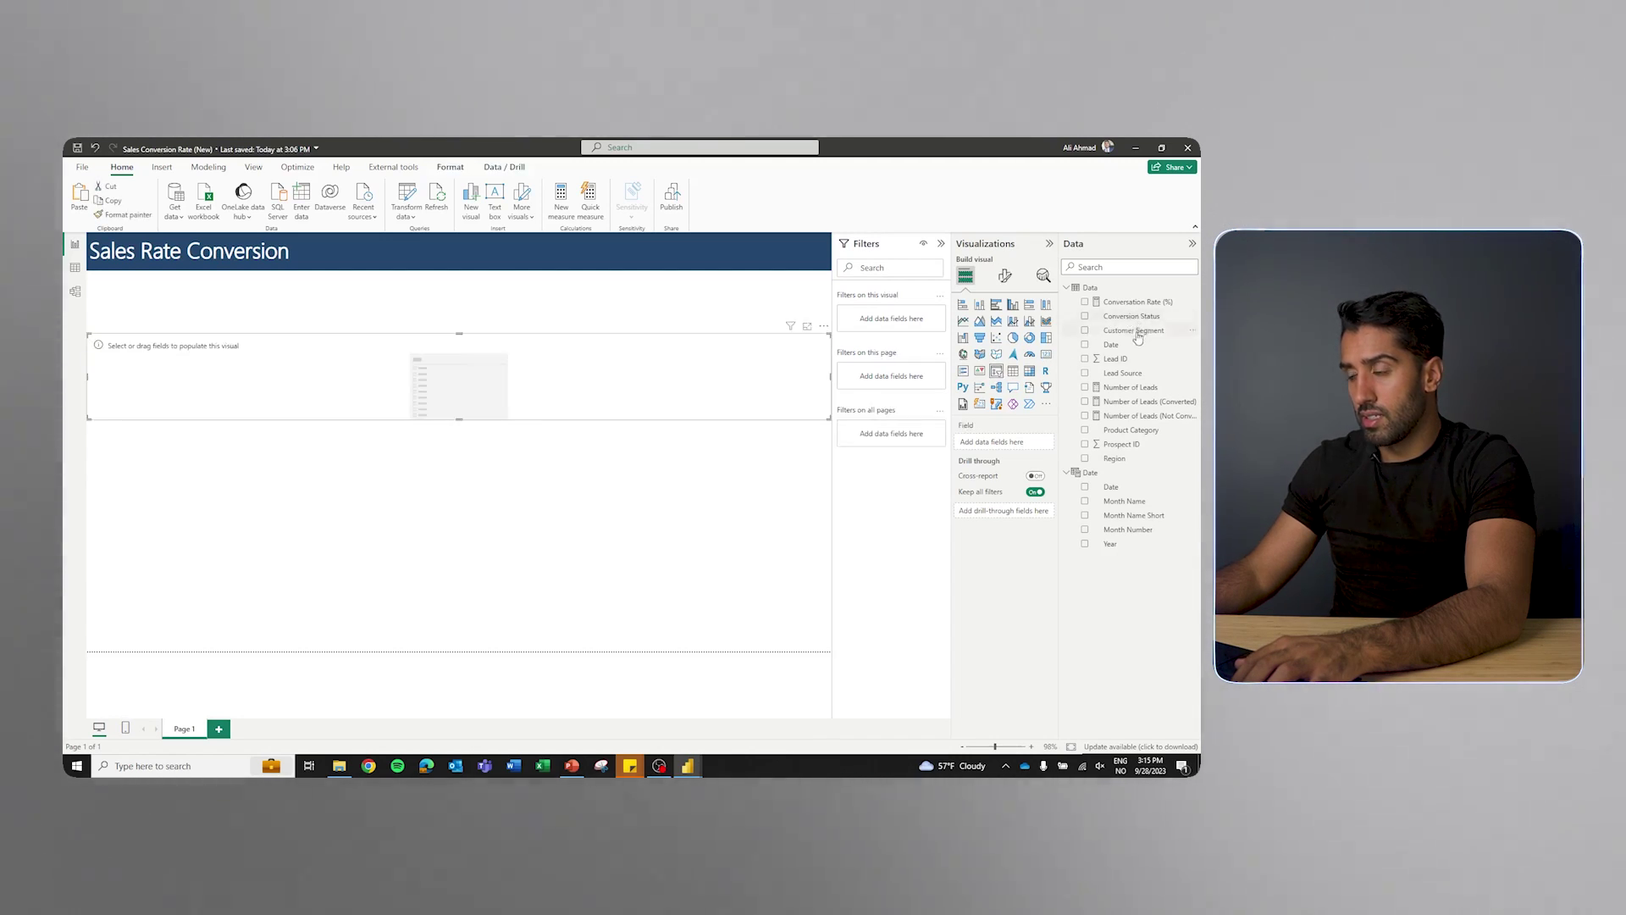
pyautogui.moveTo(1139, 337); pyautogui.dragTo(1027, 445)
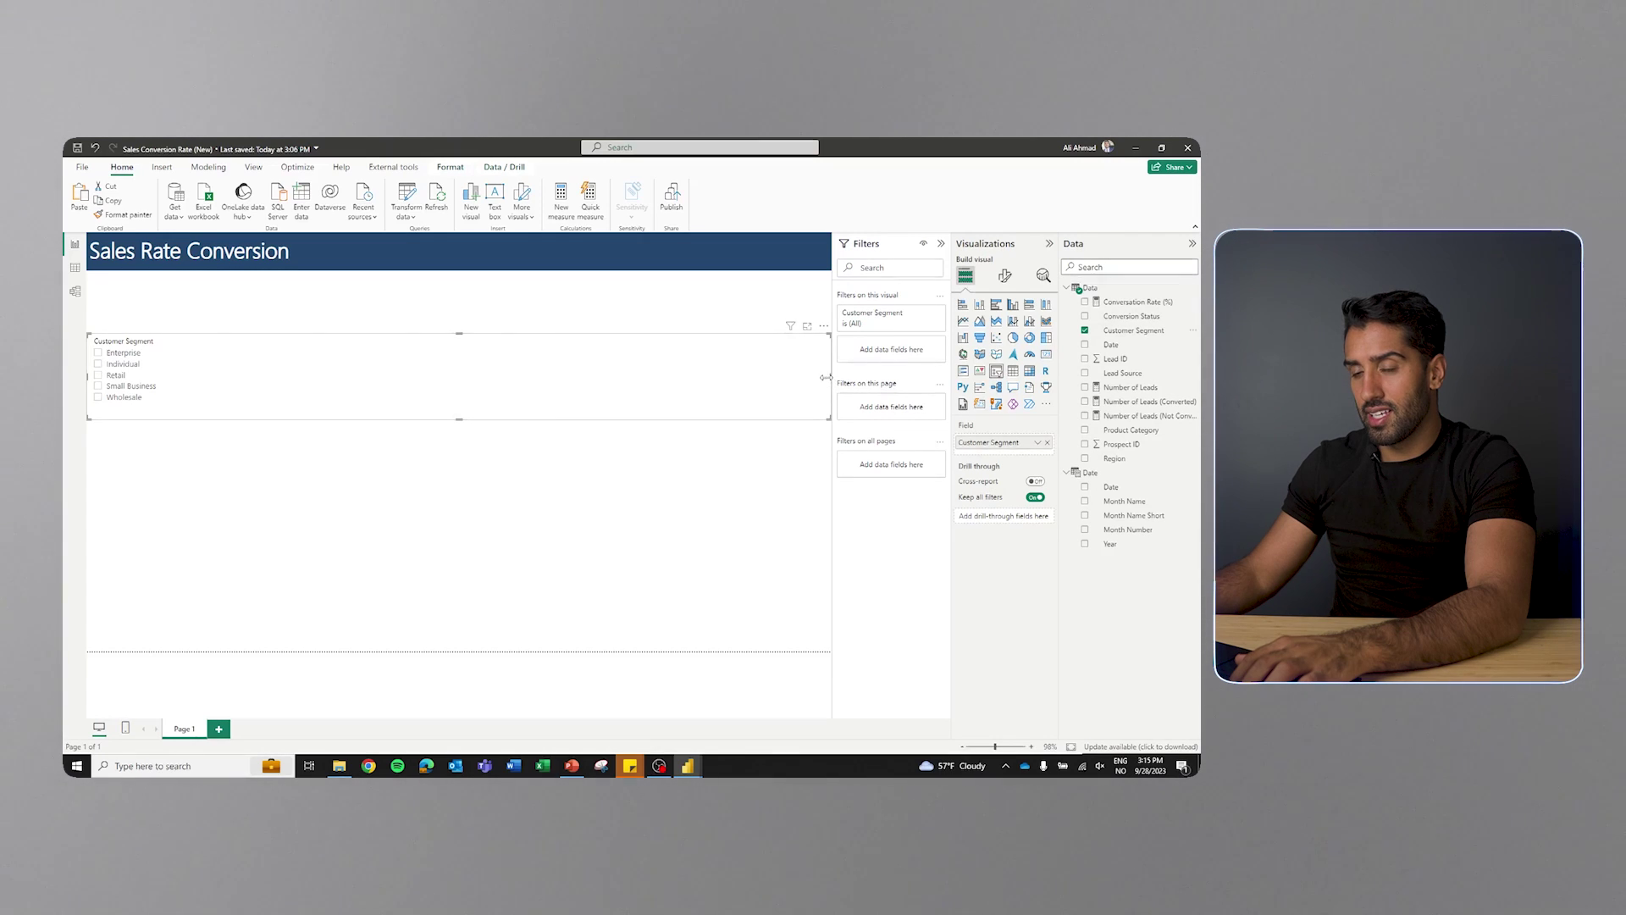
pyautogui.moveTo(826, 377); pyautogui.dragTo(253, 377)
pyautogui.moveTo(193, 396); pyautogui.dragTo(193, 333)
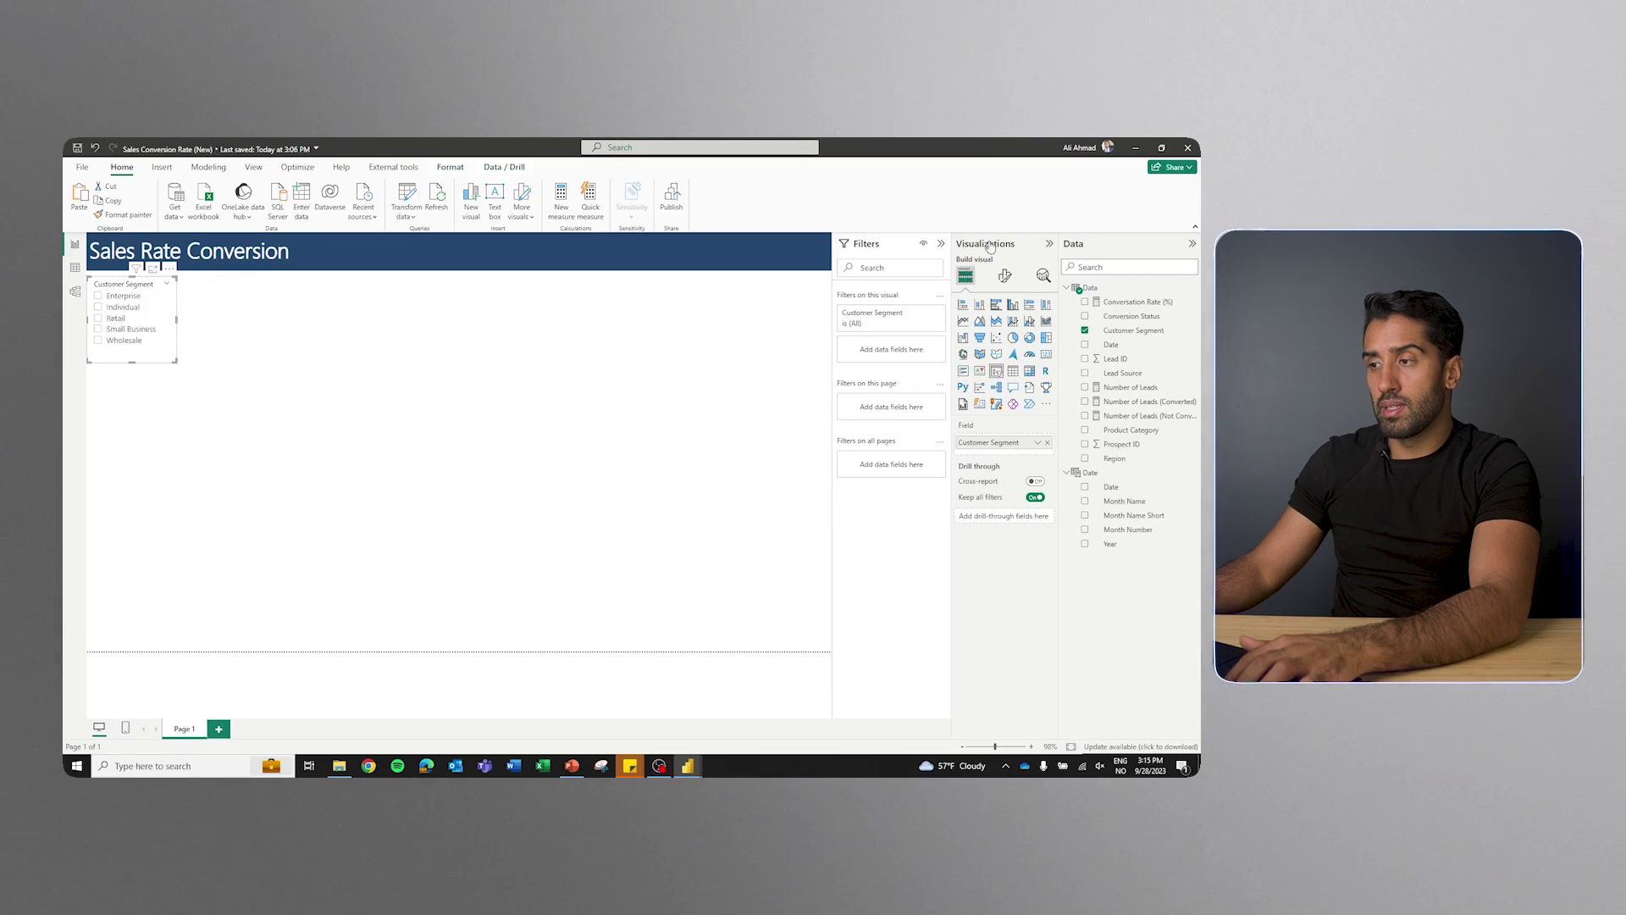
# Set the Customer Segment slicer's style to Dropdown and shorten it to about half its height
pyautogui.click(1004, 275)
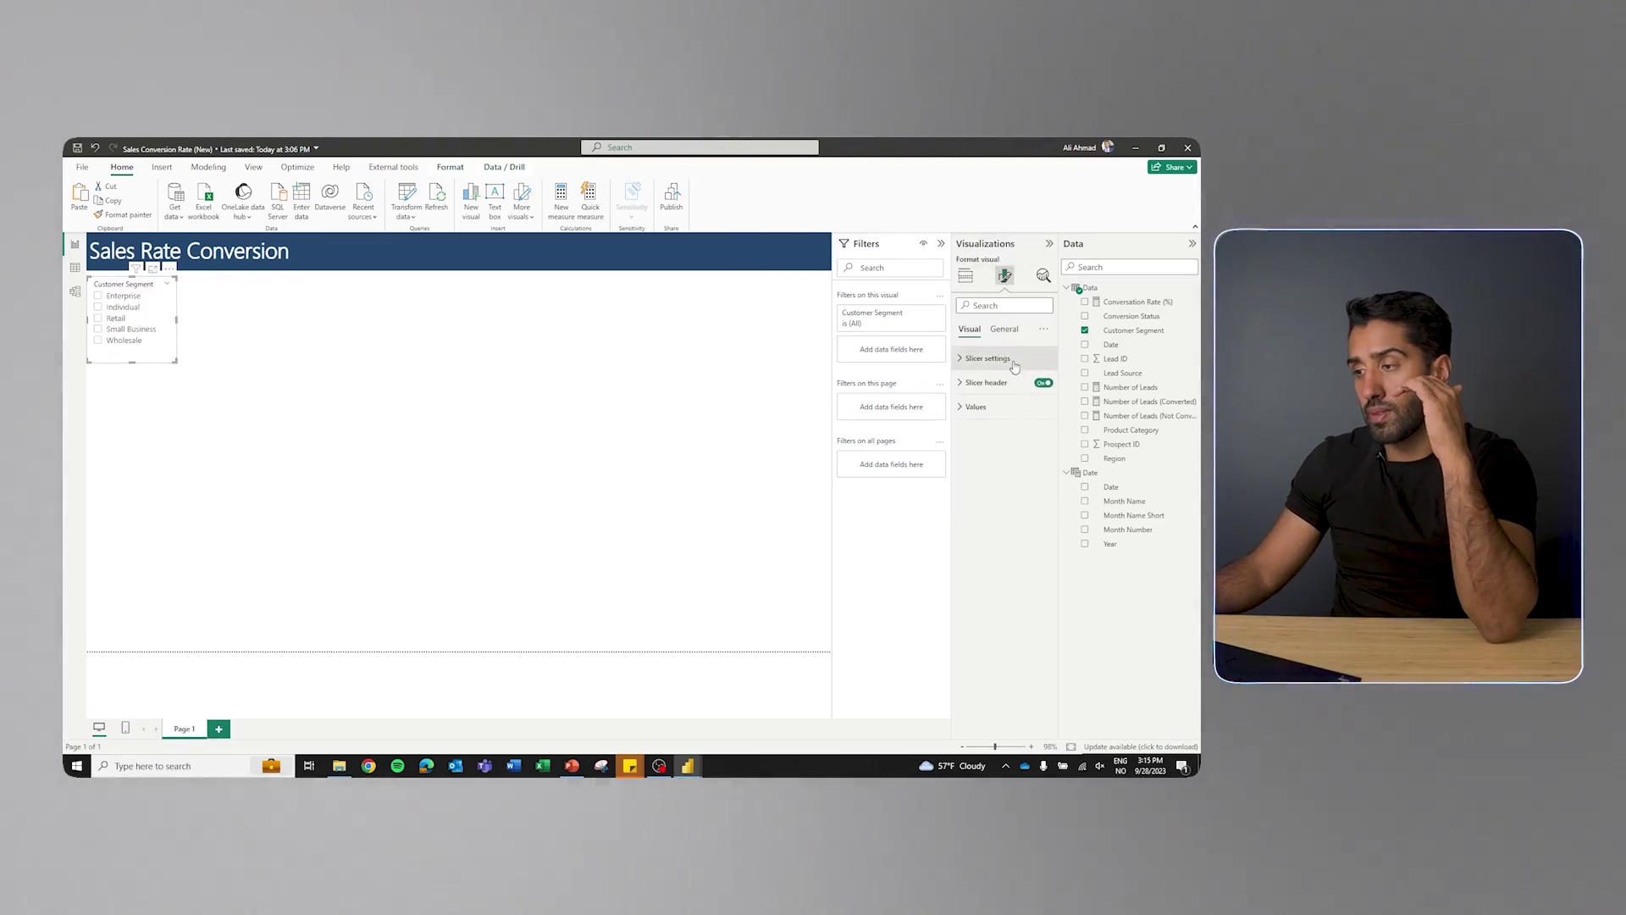
pyautogui.click(988, 358)
pyautogui.click(987, 417)
pyautogui.click(983, 431)
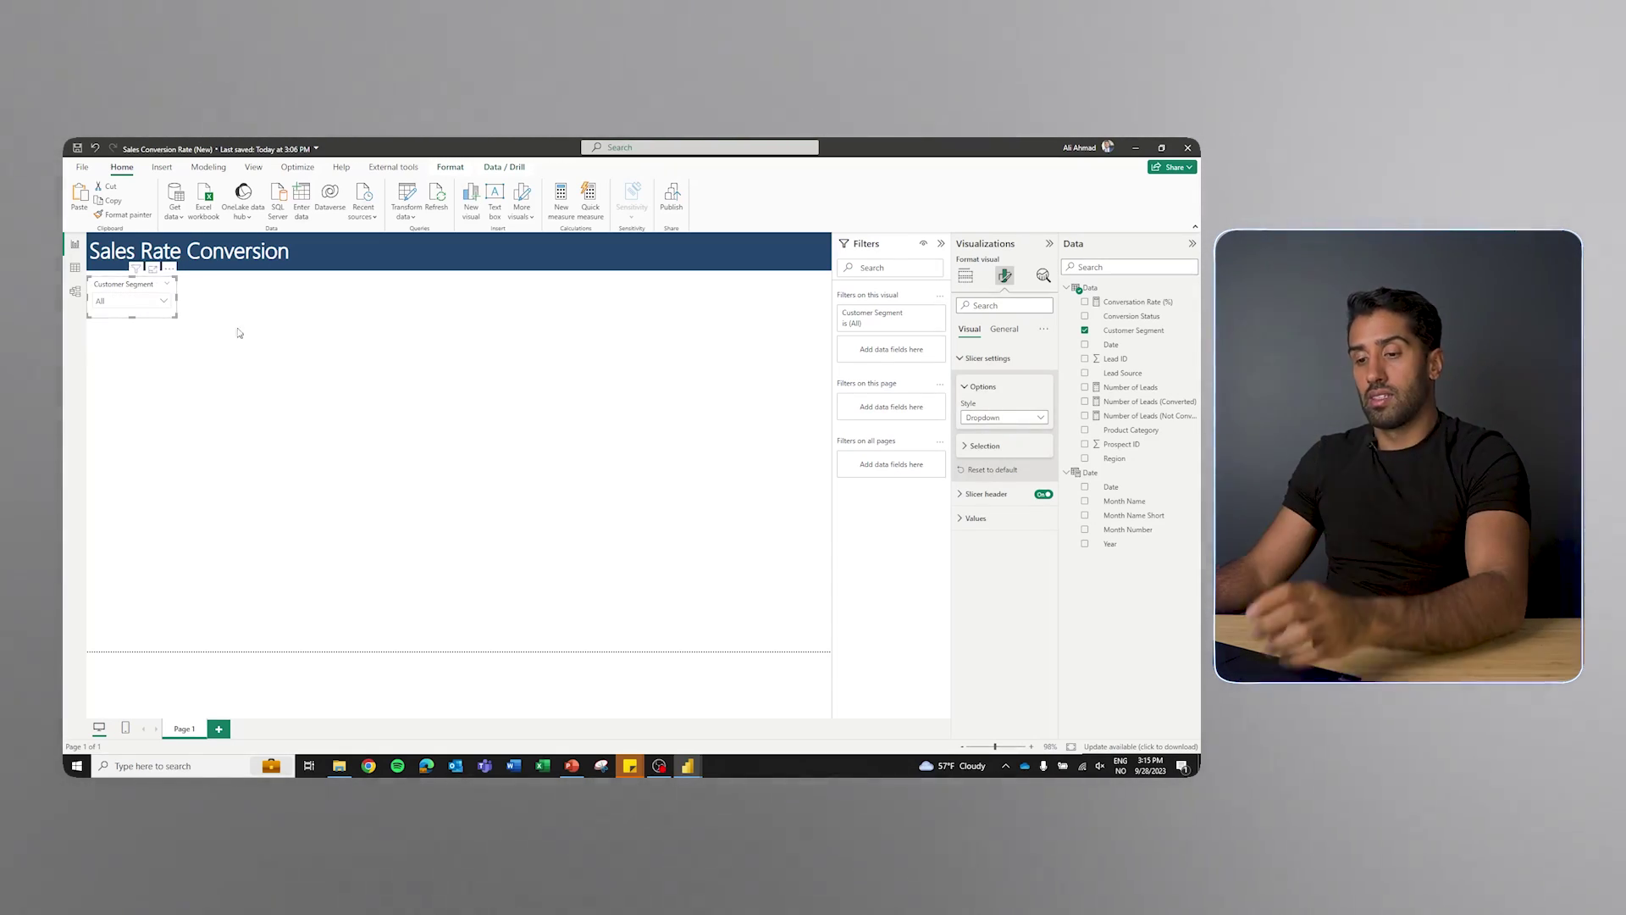
# Duplicate the Customer Segment slicer, place the copy directly below it and switch the copy's field to Product Category
pyautogui.click(117, 327)
pyautogui.click(113, 309)
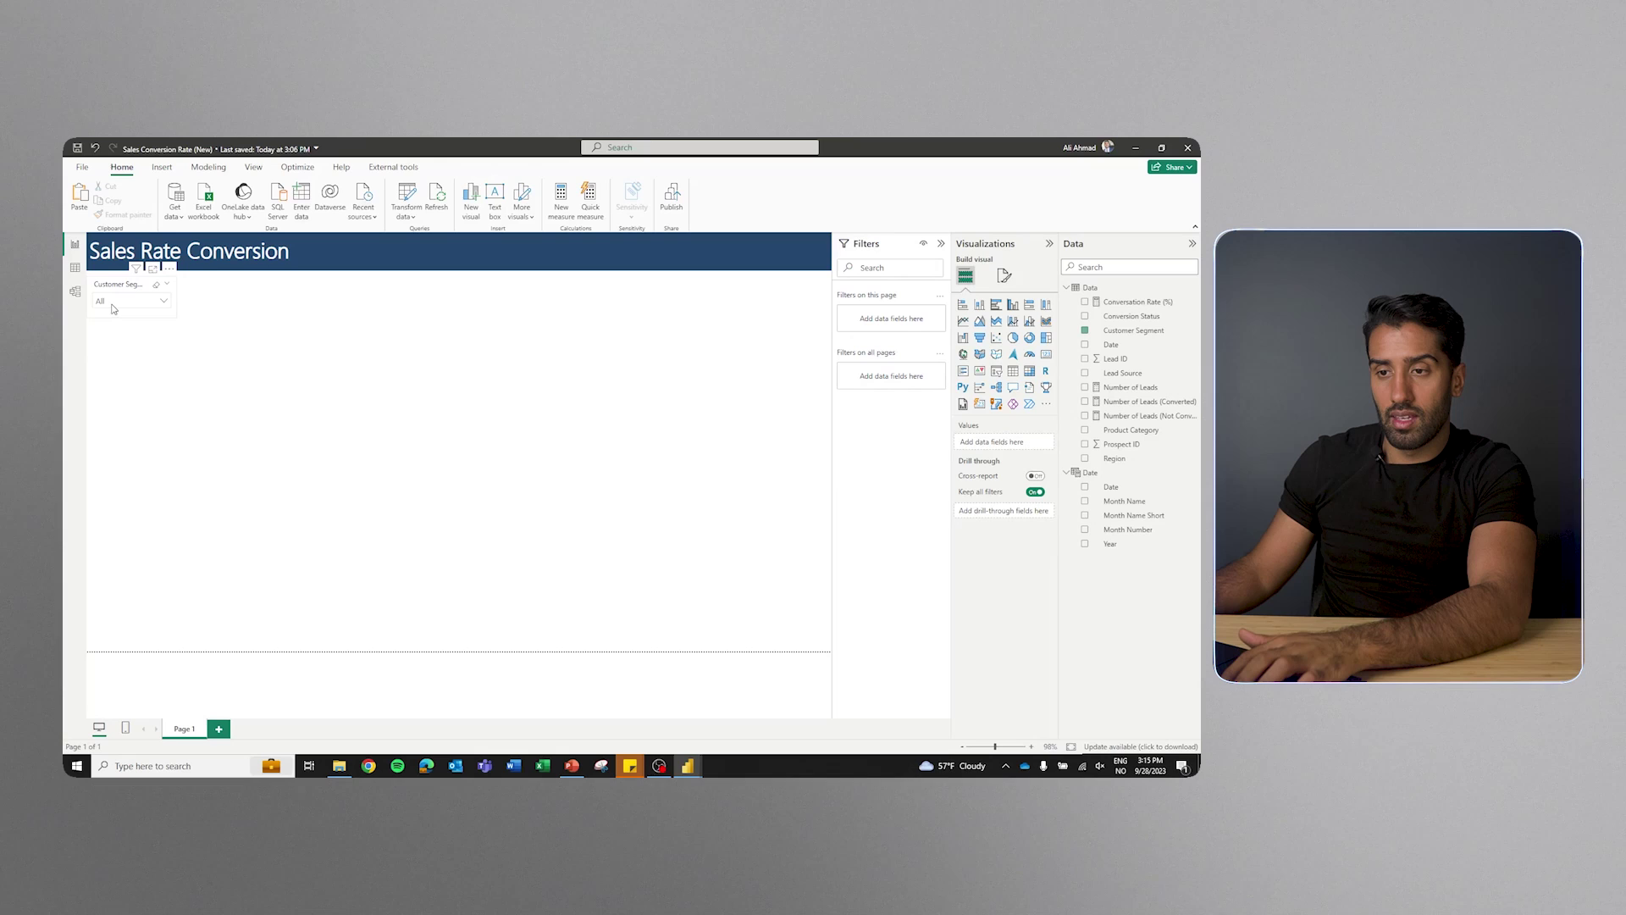
pyautogui.hotkey('ctrl', 'c')
pyautogui.hotkey('ctrl', 'v')
pyautogui.moveTo(114, 298); pyautogui.dragTo(108, 334)
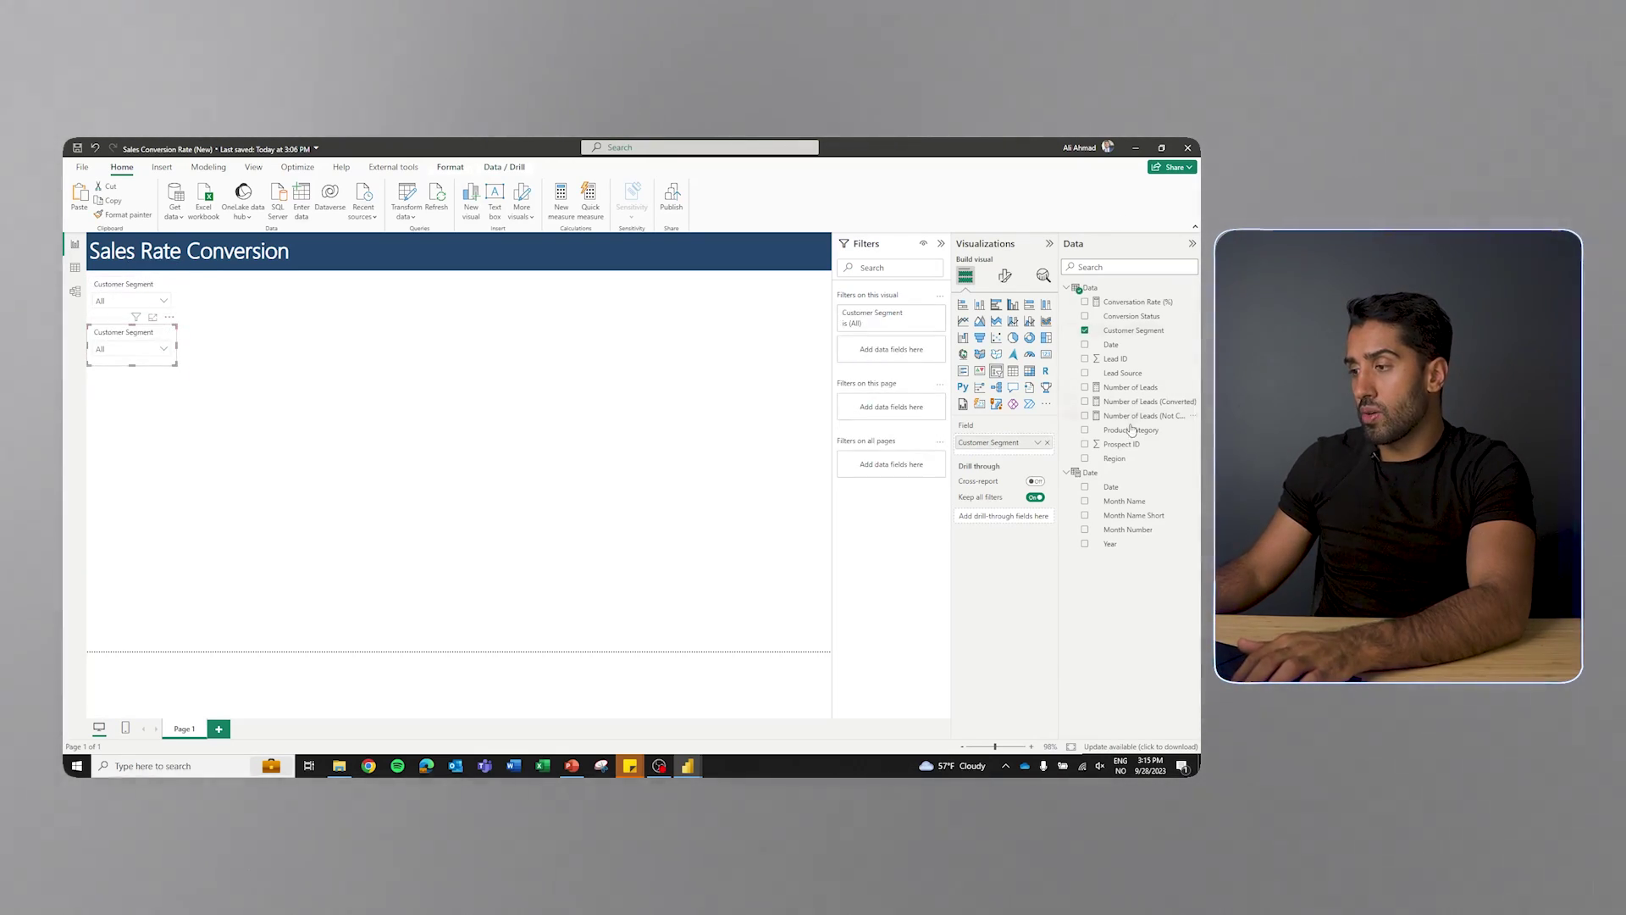
pyautogui.moveTo(1132, 429); pyautogui.dragTo(1000, 442)
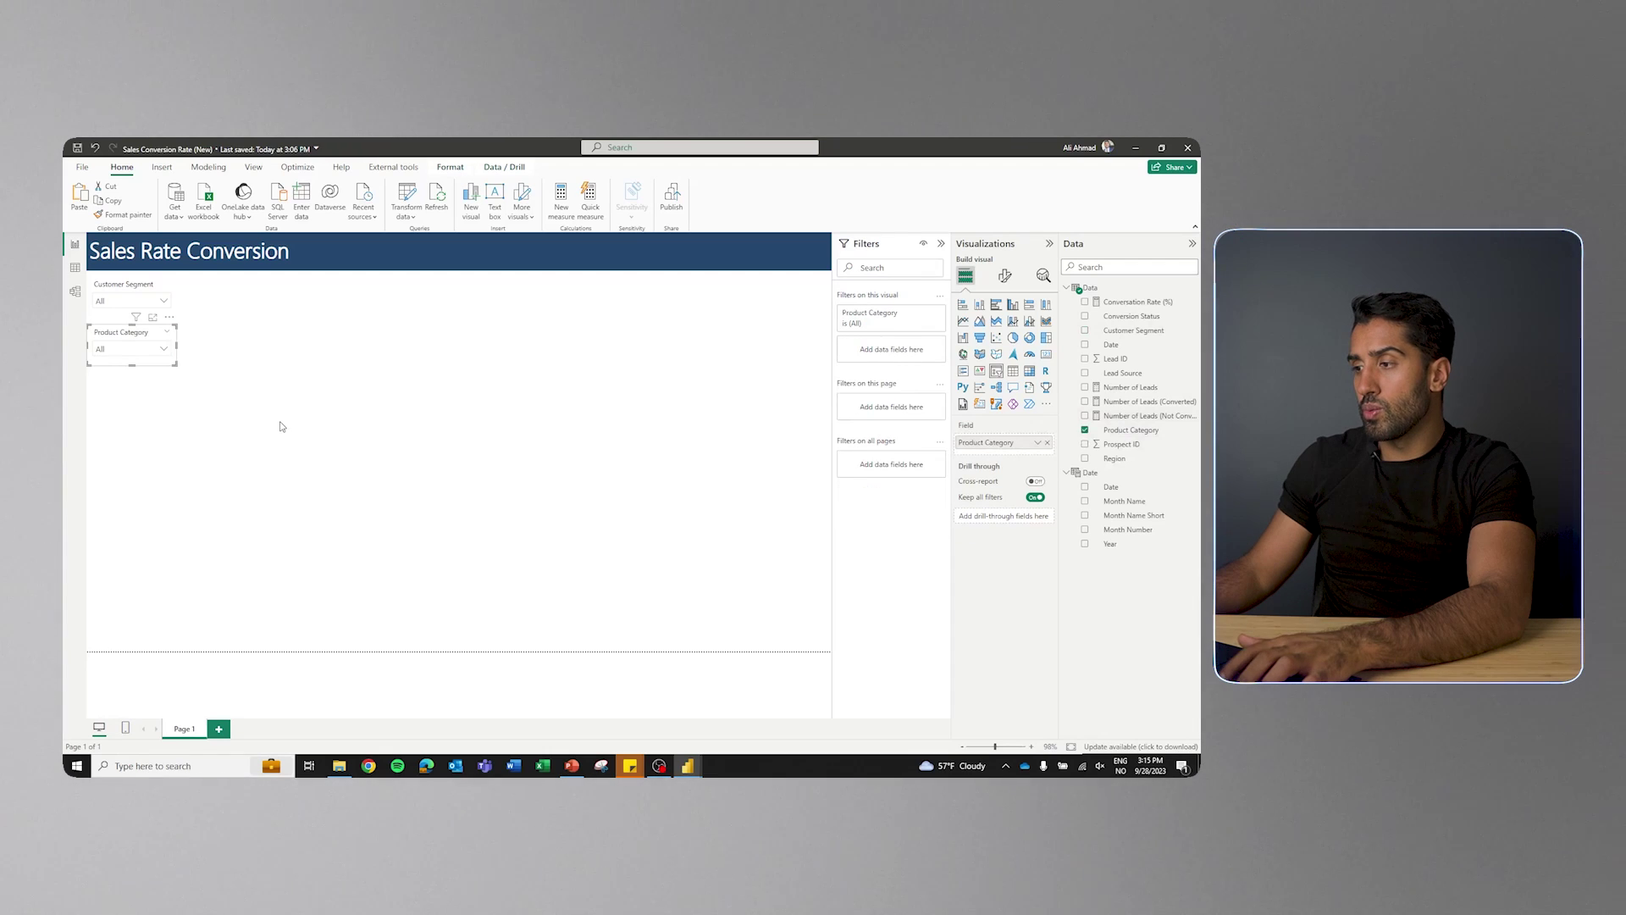
# Duplicate the Product Category slicer directly below it and replace the copy's field with Lead Source
pyautogui.moveTo(111, 336); pyautogui.dragTo(85, 374)
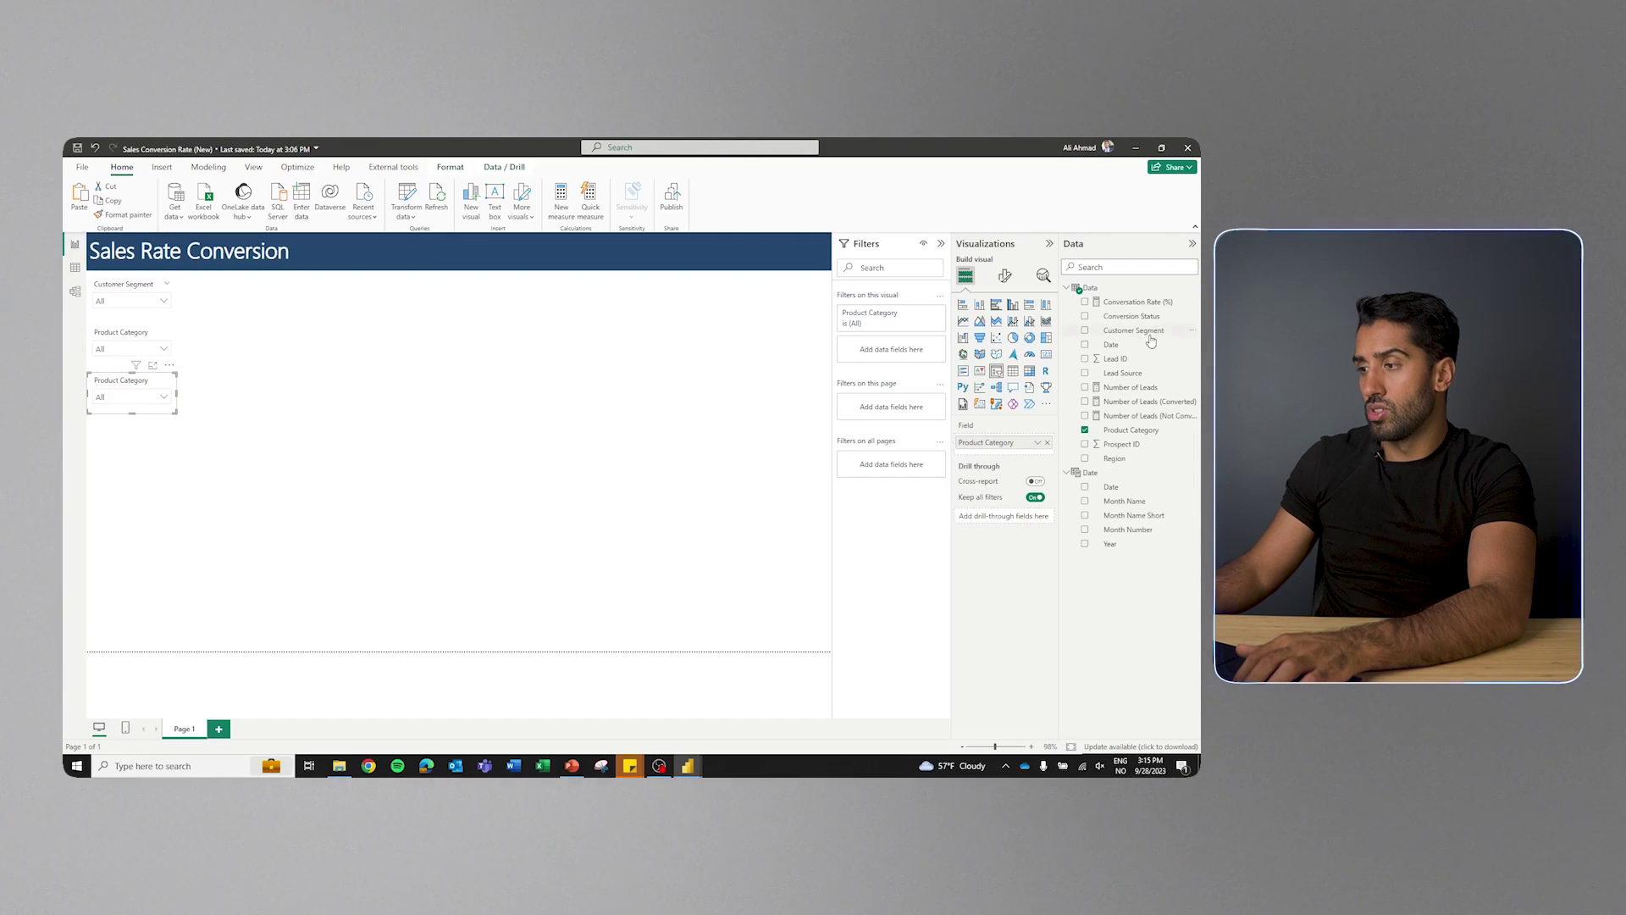
pyautogui.click(1085, 373)
pyautogui.click(1048, 457)
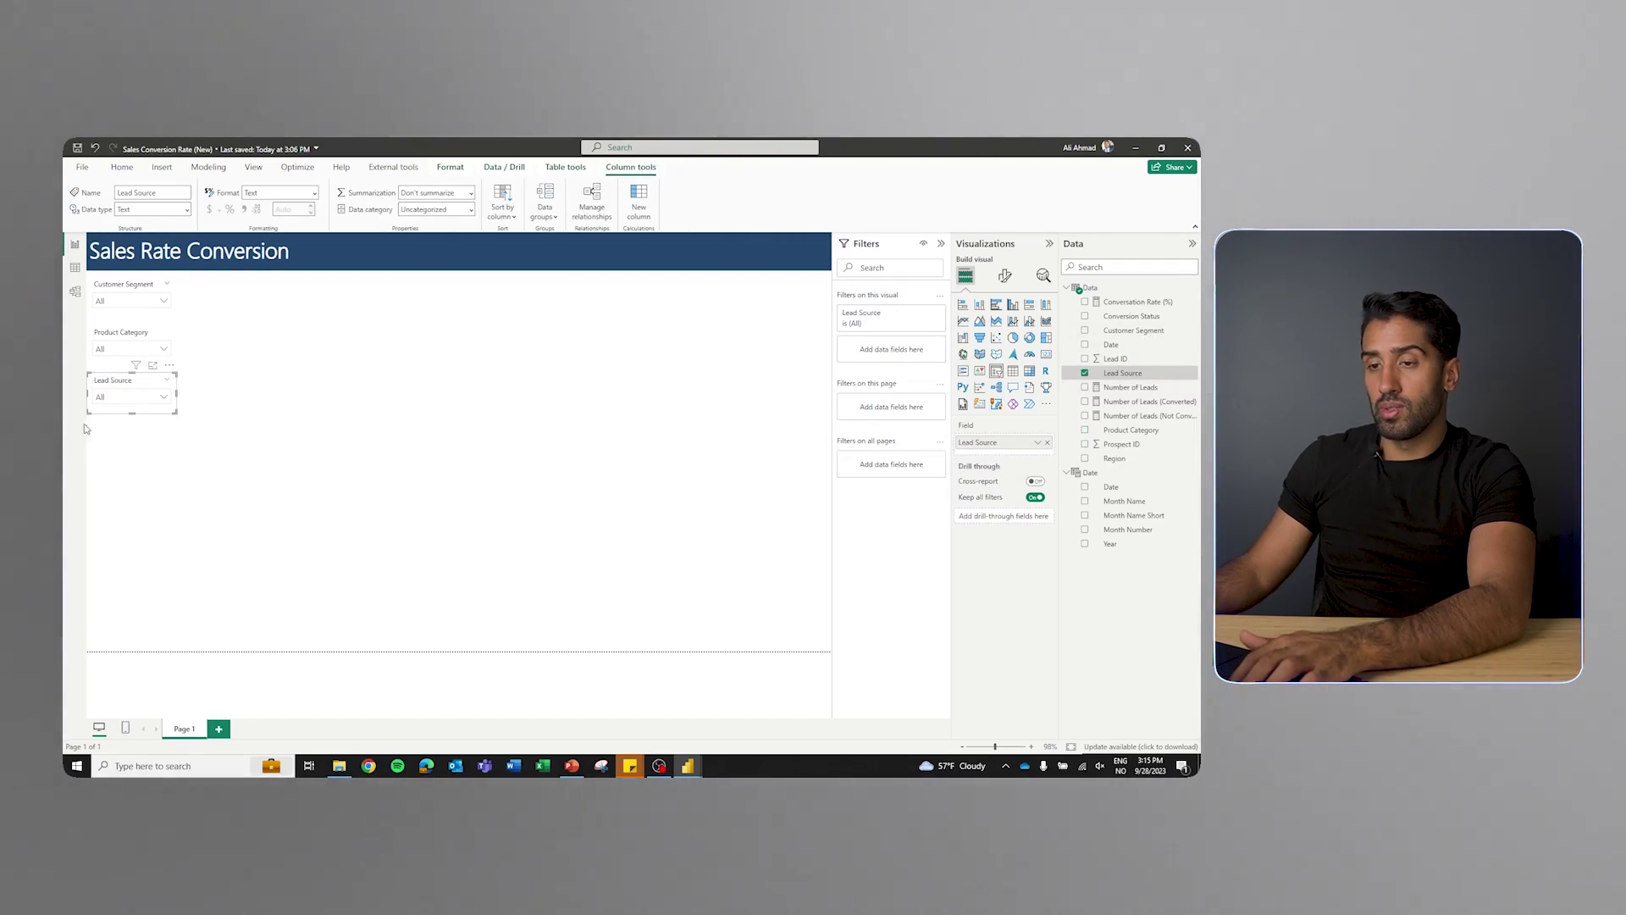
# Duplicate the Lead Source slicer, place the copy directly below it and switch the copy's field to Region
pyautogui.press('Escape')
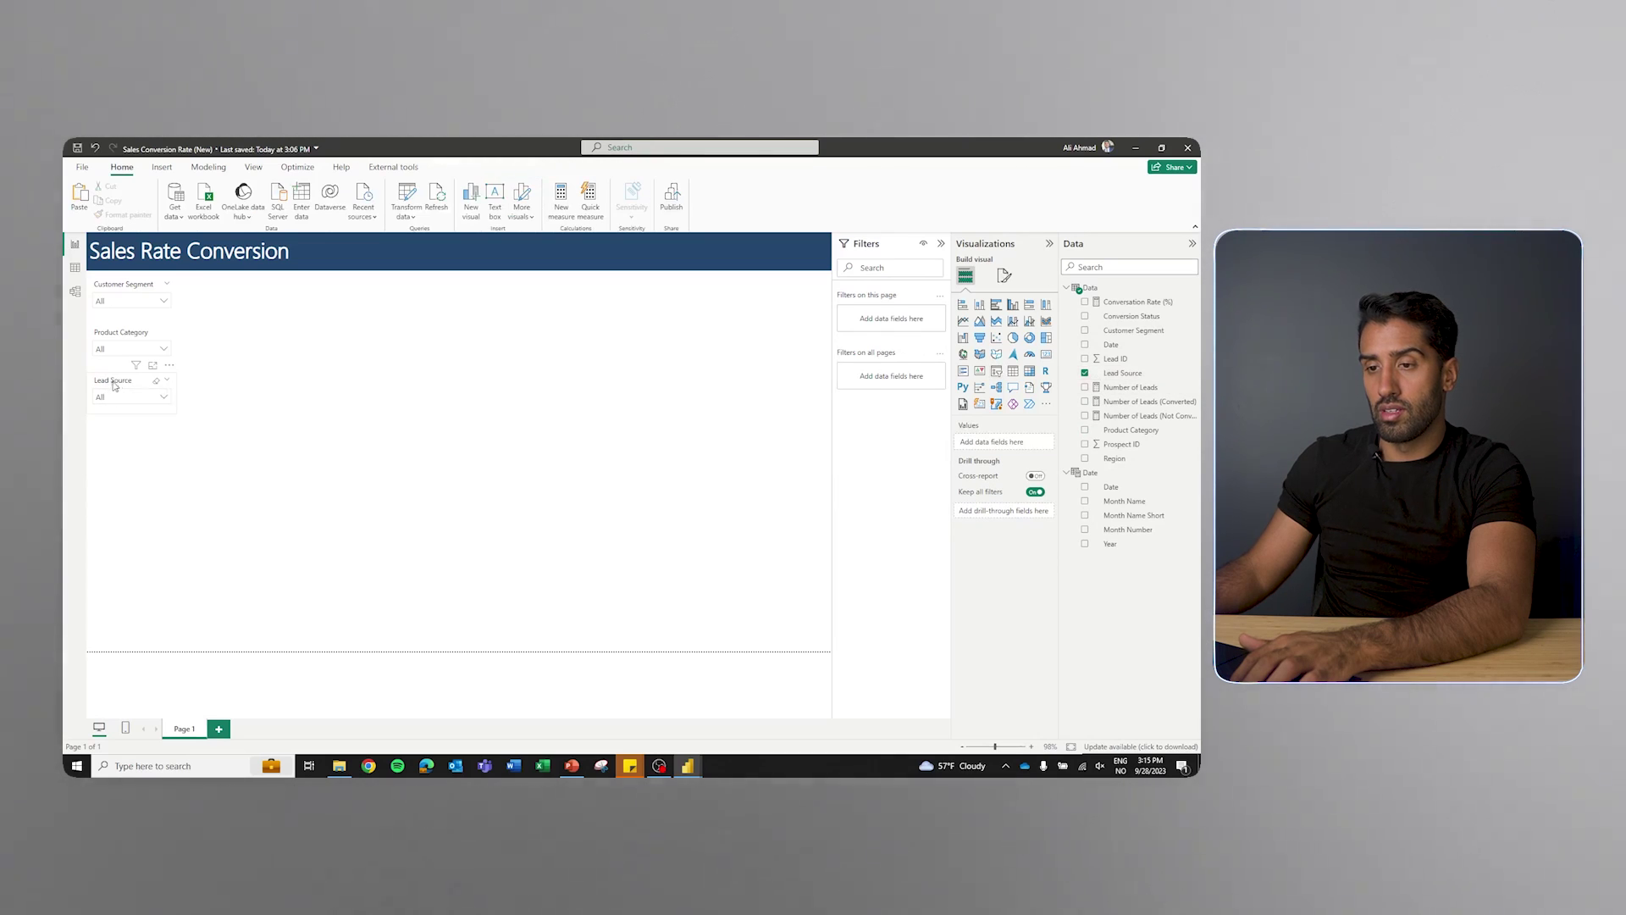
pyautogui.press('Tab')
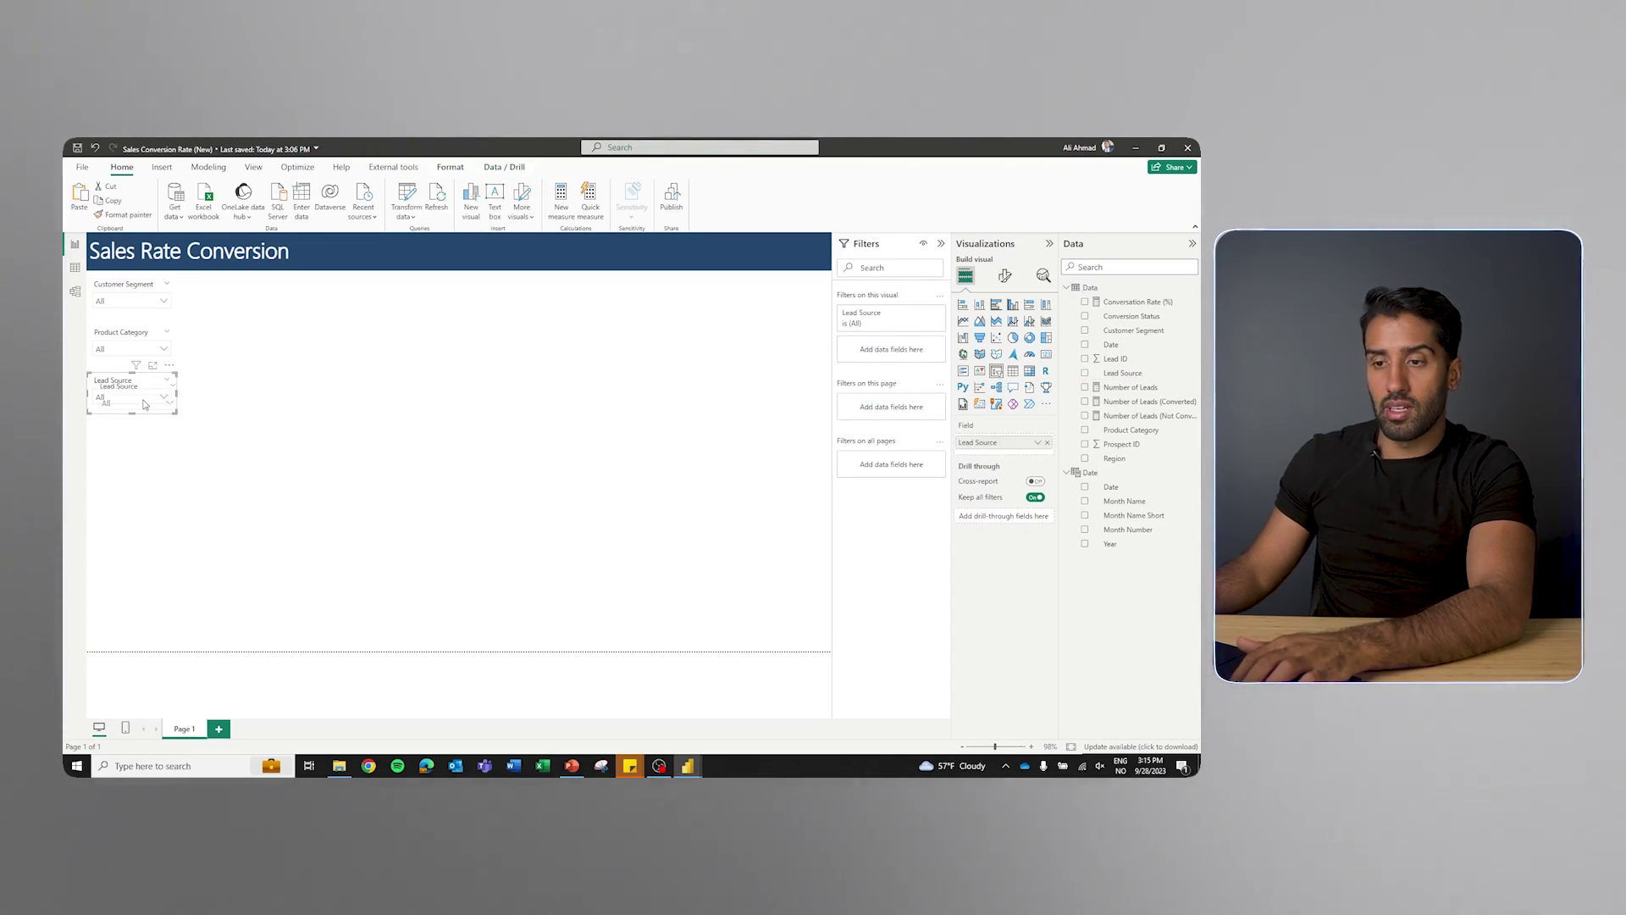
pyautogui.press('Escape')
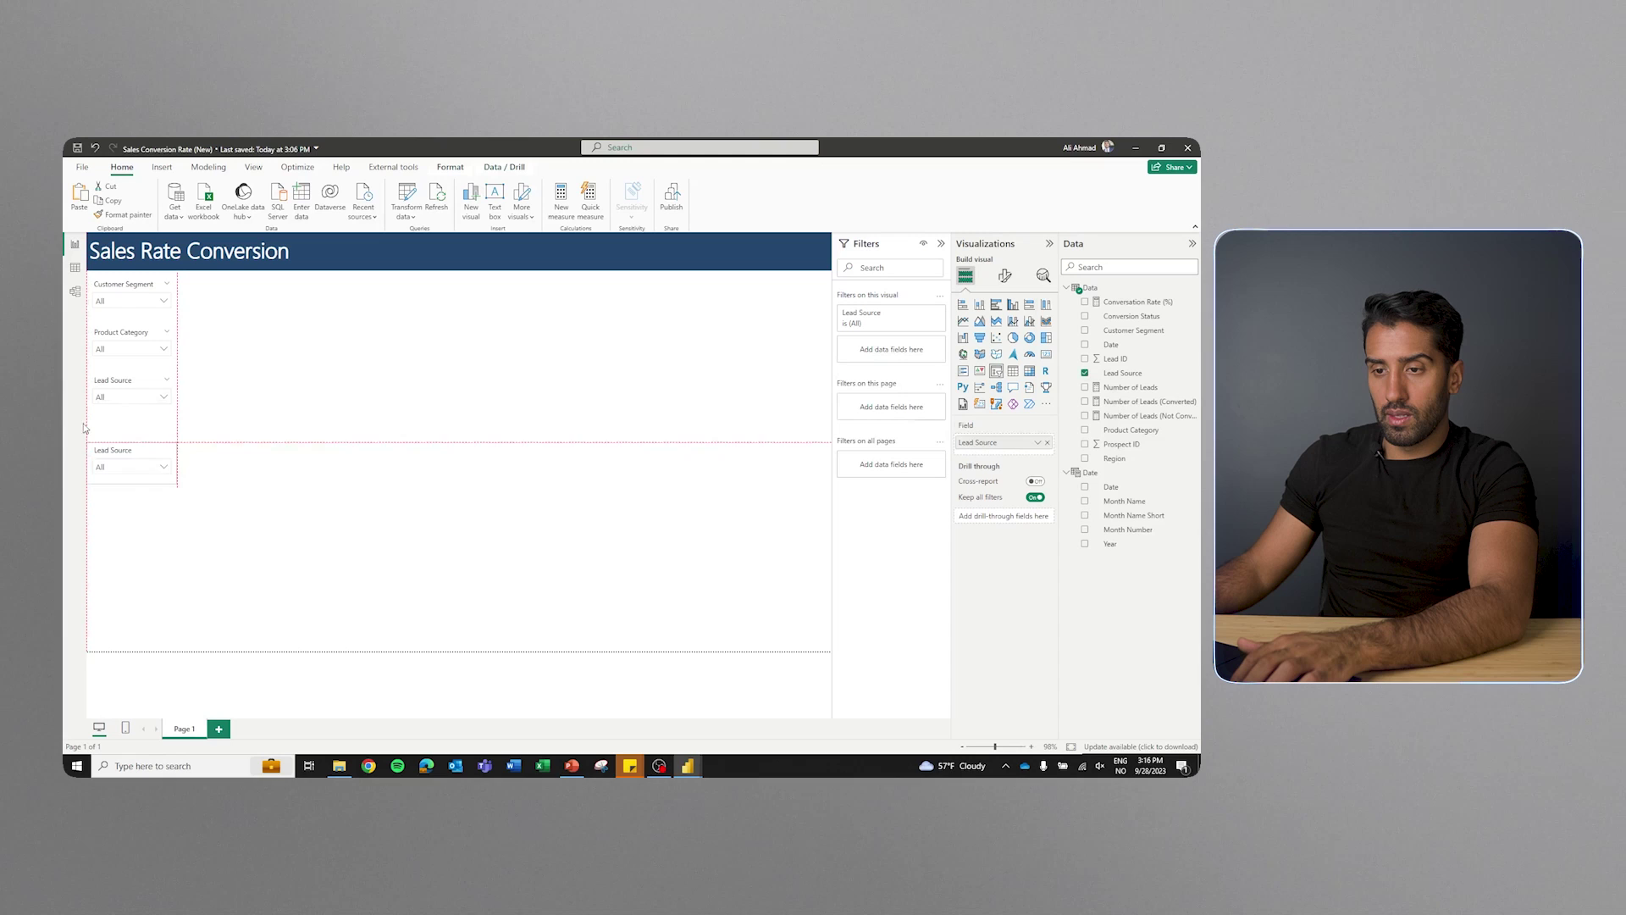
pyautogui.moveTo(91, 383); pyautogui.dragTo(85, 425)
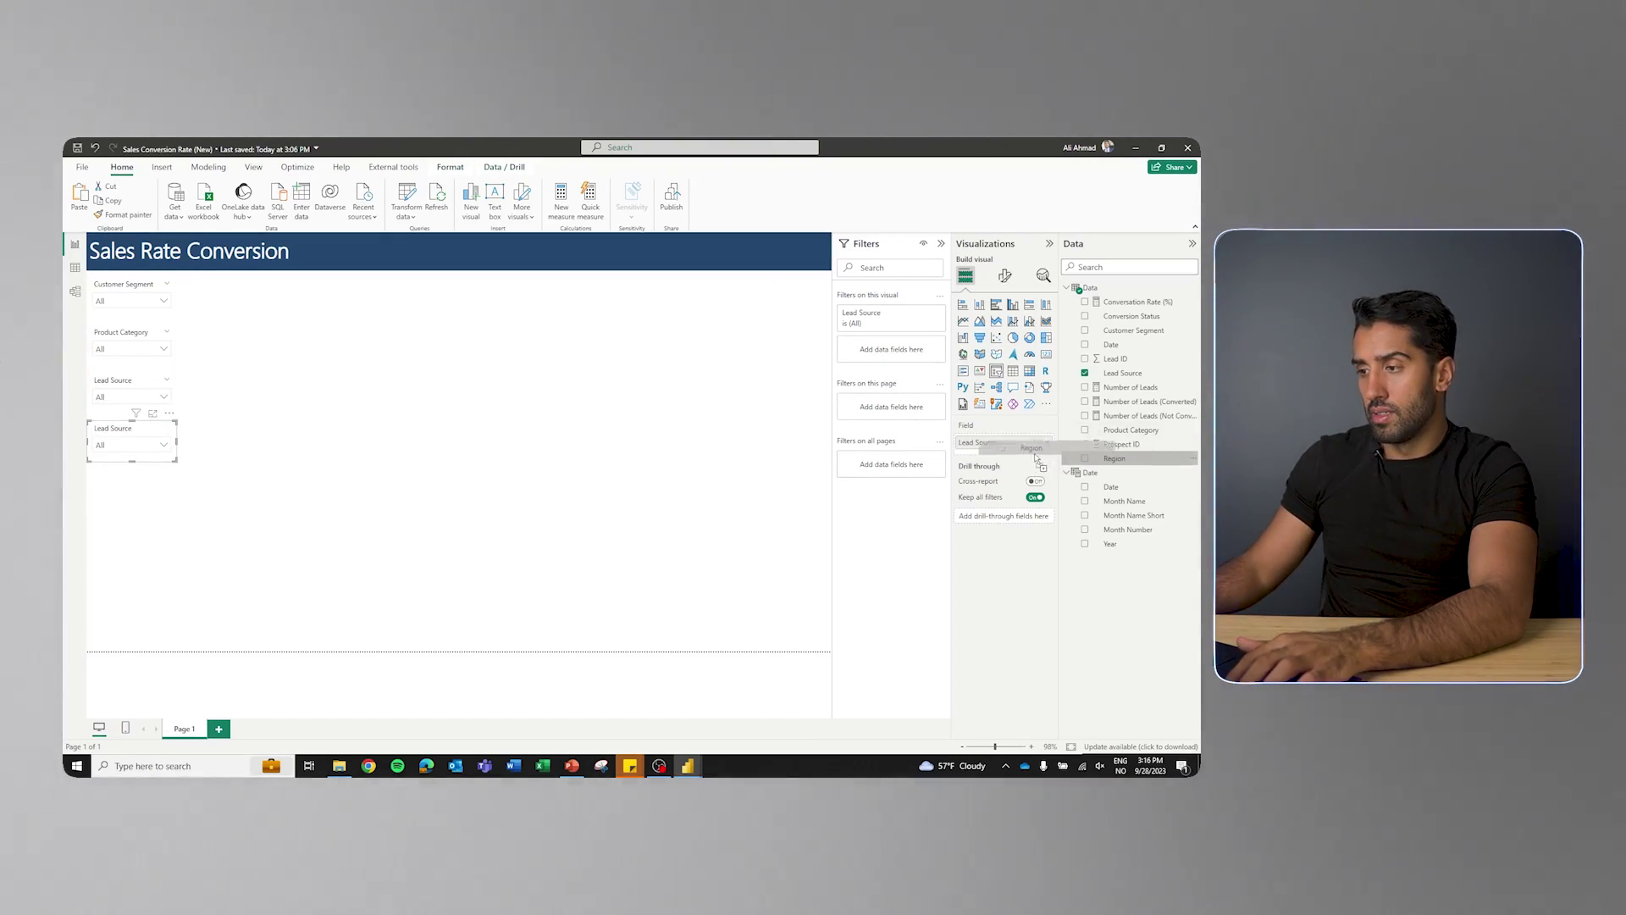
pyautogui.moveTo(1014, 453); pyautogui.dragTo(1012, 448)
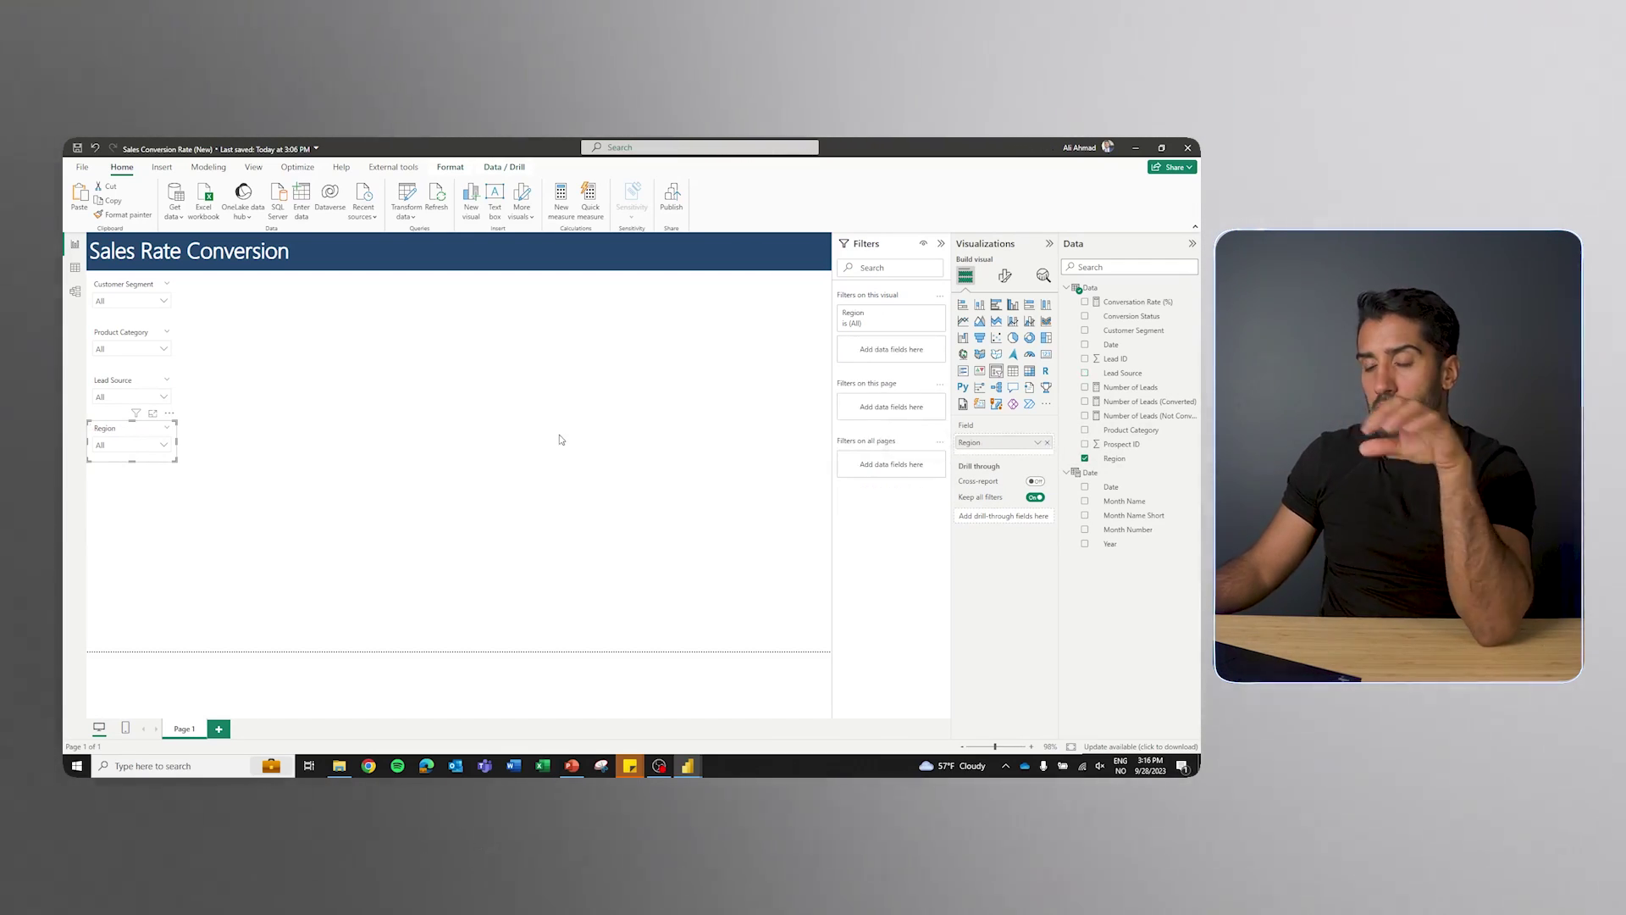
# Set the page's canvas background to the lightest grey theme color with 10% transparency
pyautogui.click(559, 439)
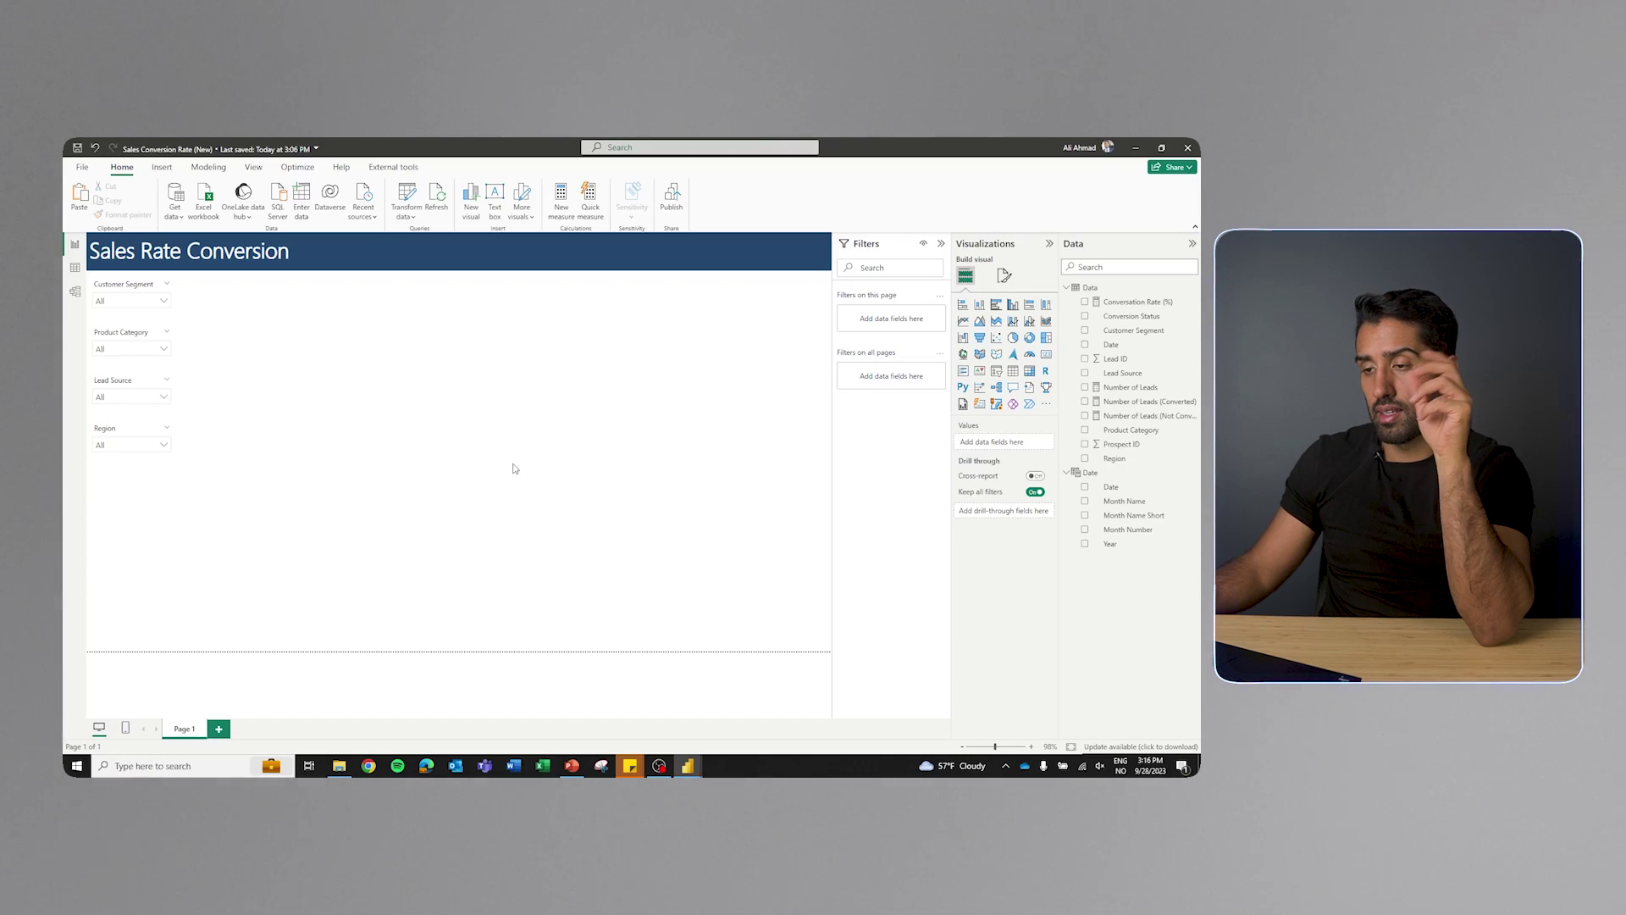
pyautogui.click(1010, 283)
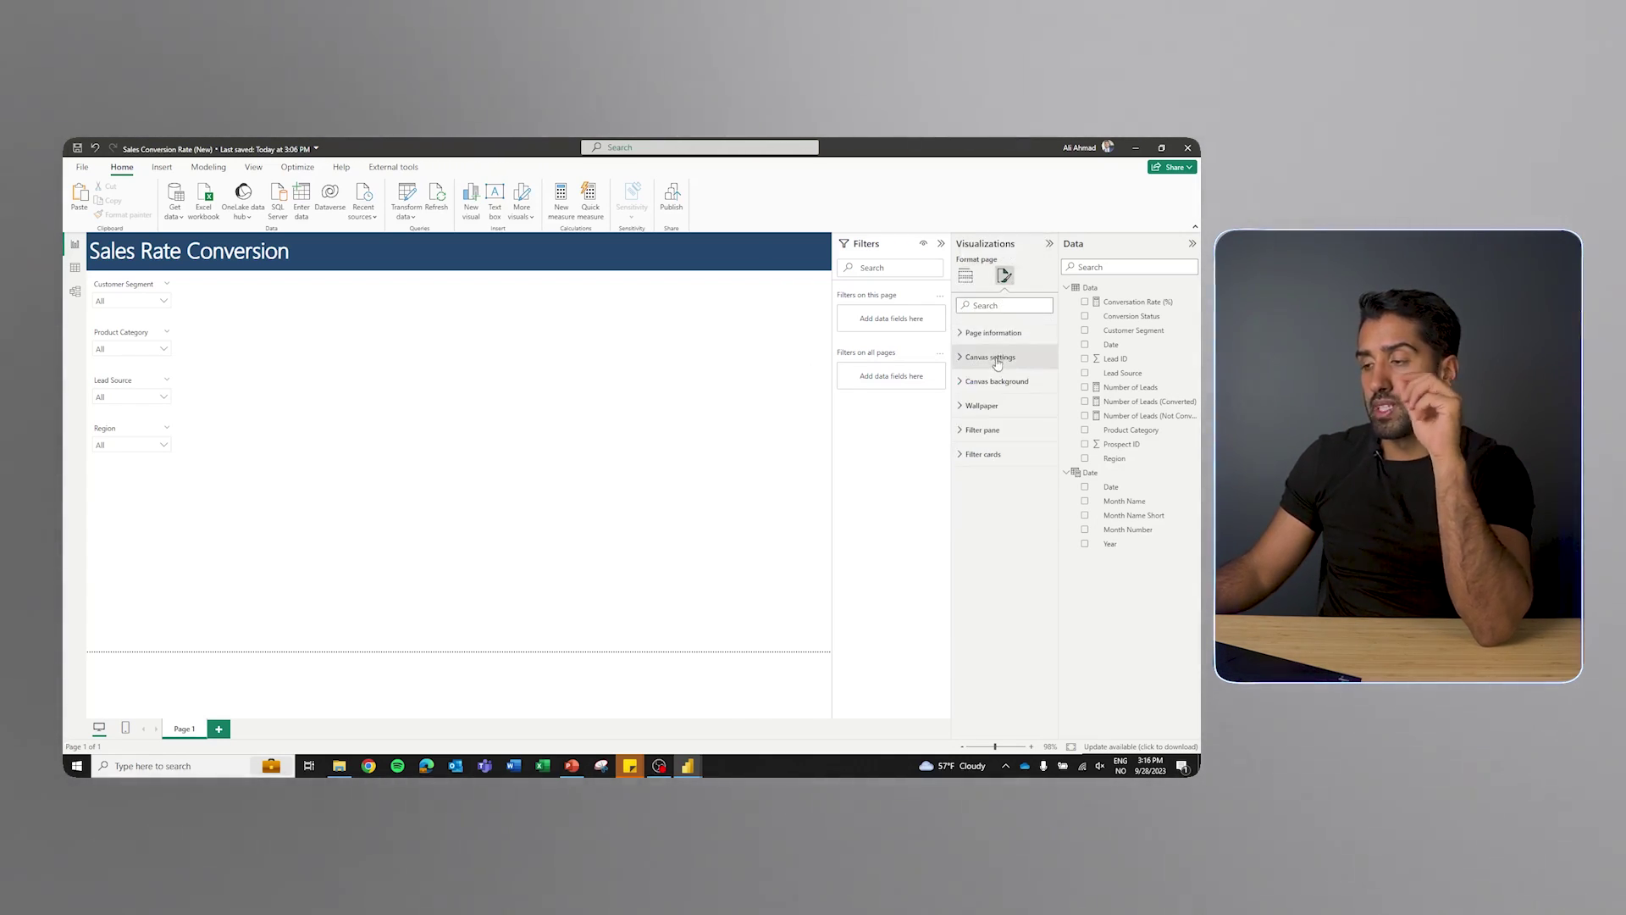
pyautogui.click(1001, 384)
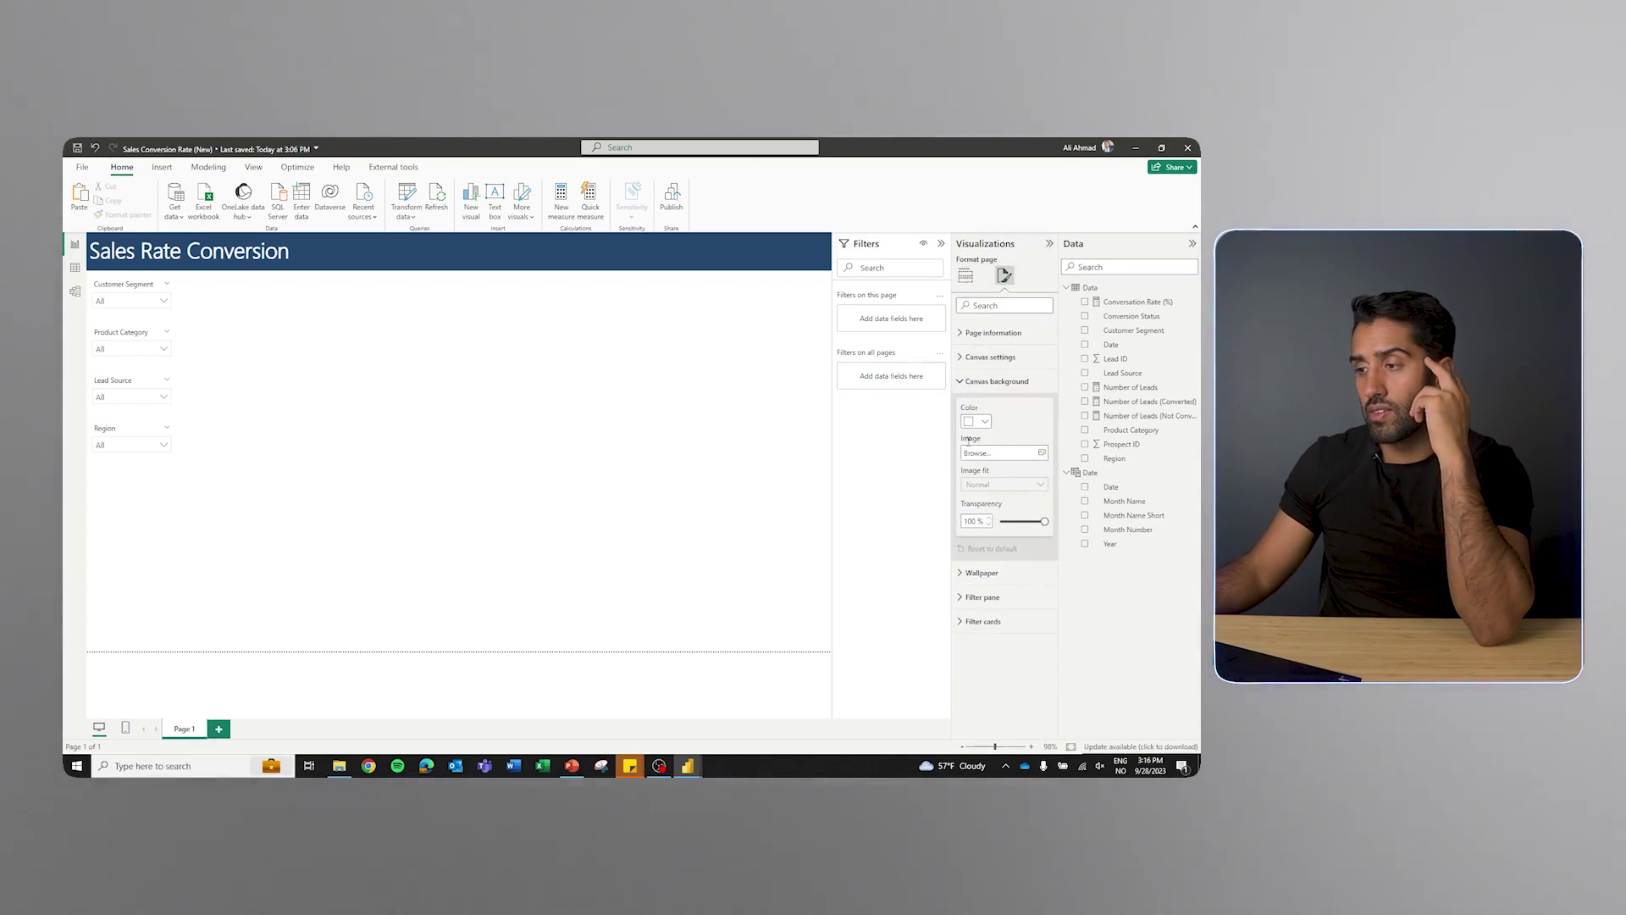
pyautogui.click(974, 422)
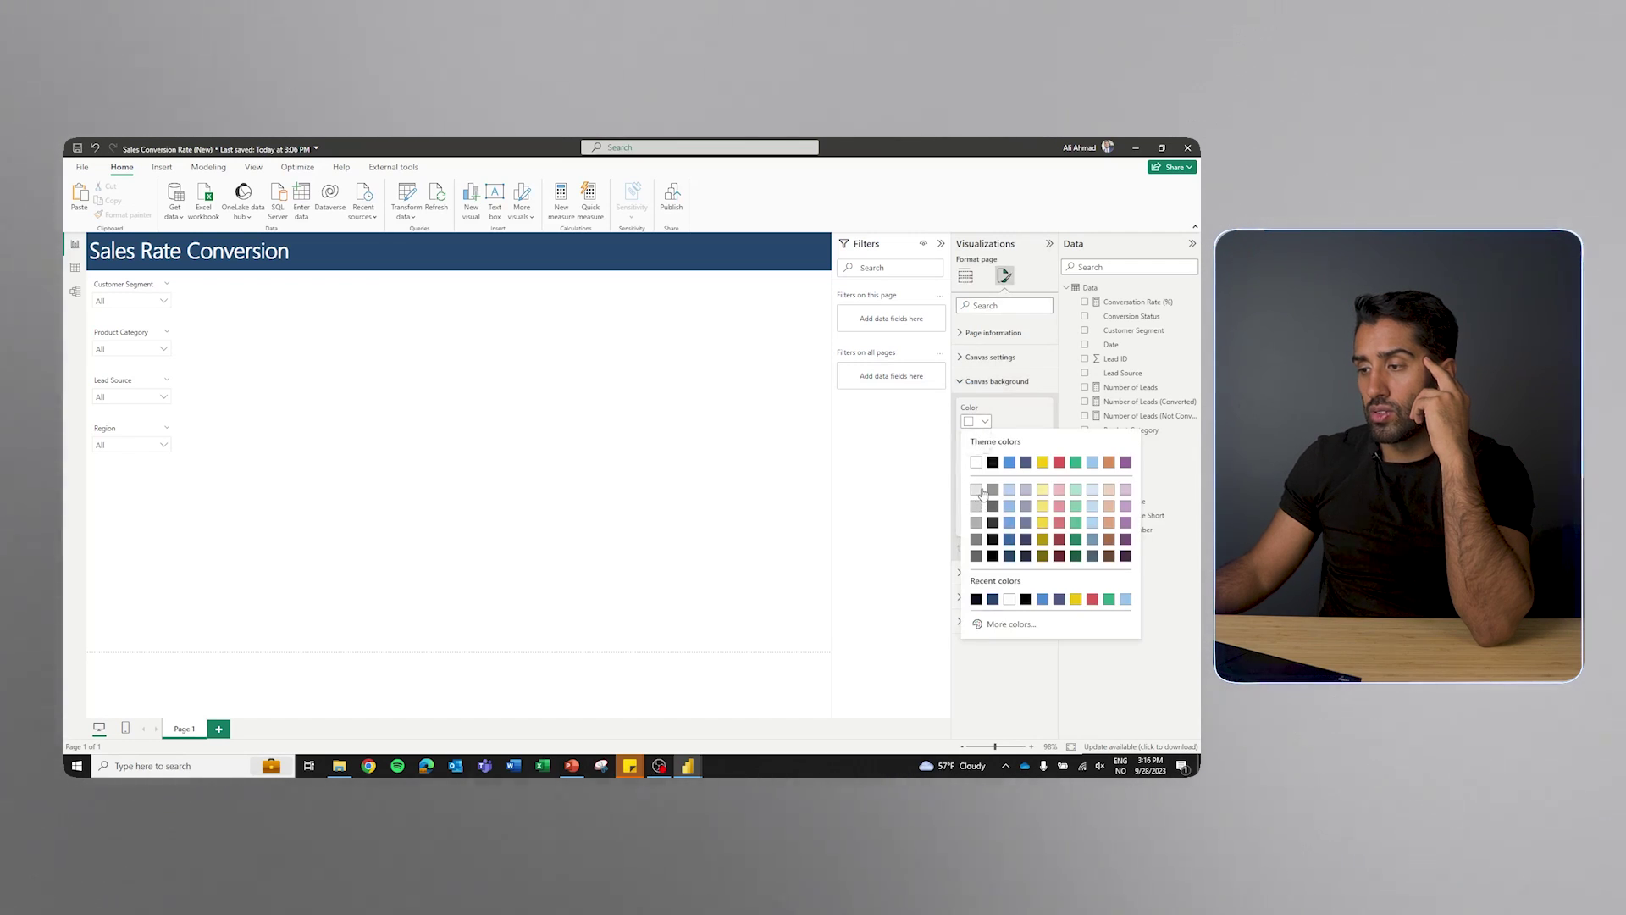
pyautogui.click(978, 490)
pyautogui.click(979, 523)
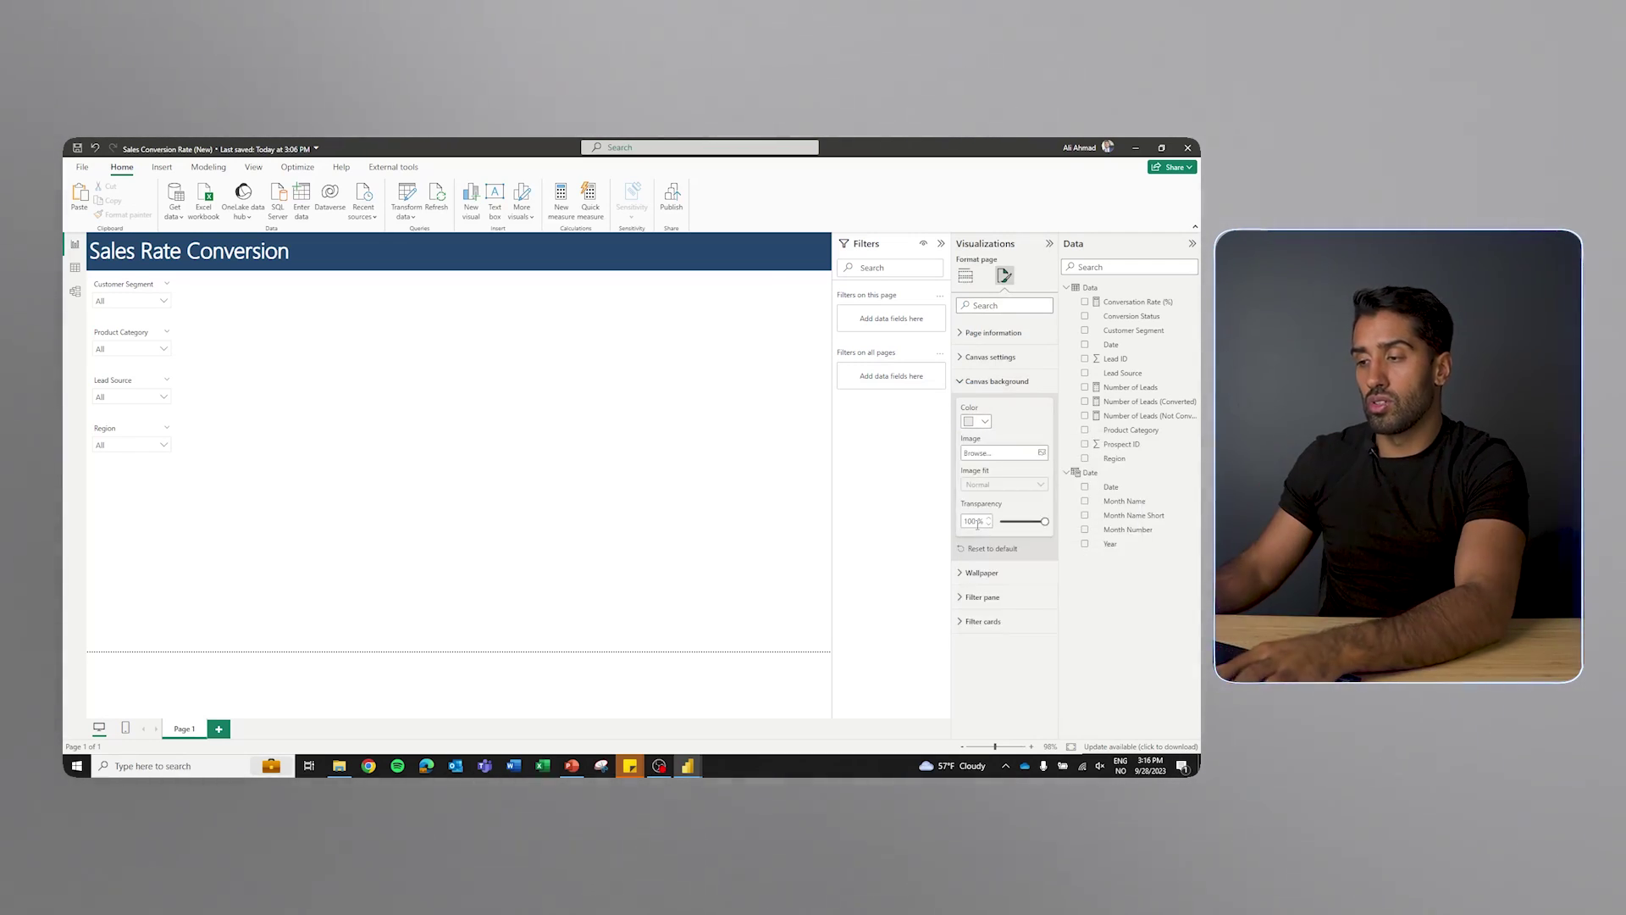
pyautogui.press('BackSpace')
pyautogui.press('Return')
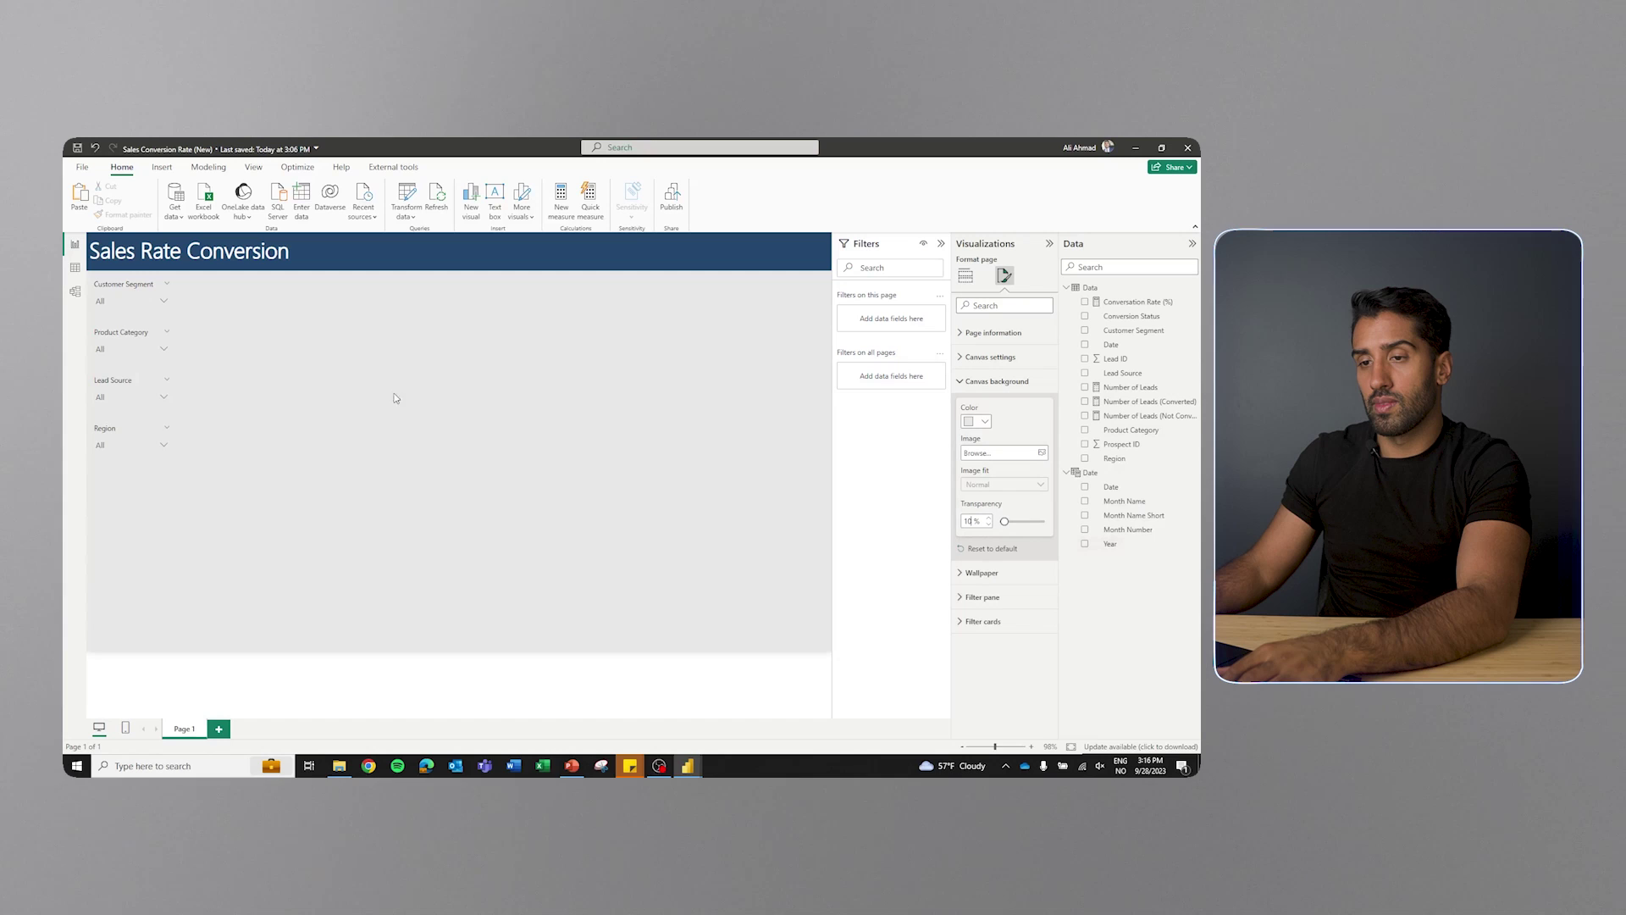
# Set the Customer Segment slicer's background transparency to 0% and copy its formatting to the Product Category, Lead Source and Region slicers
pyautogui.click(106, 288)
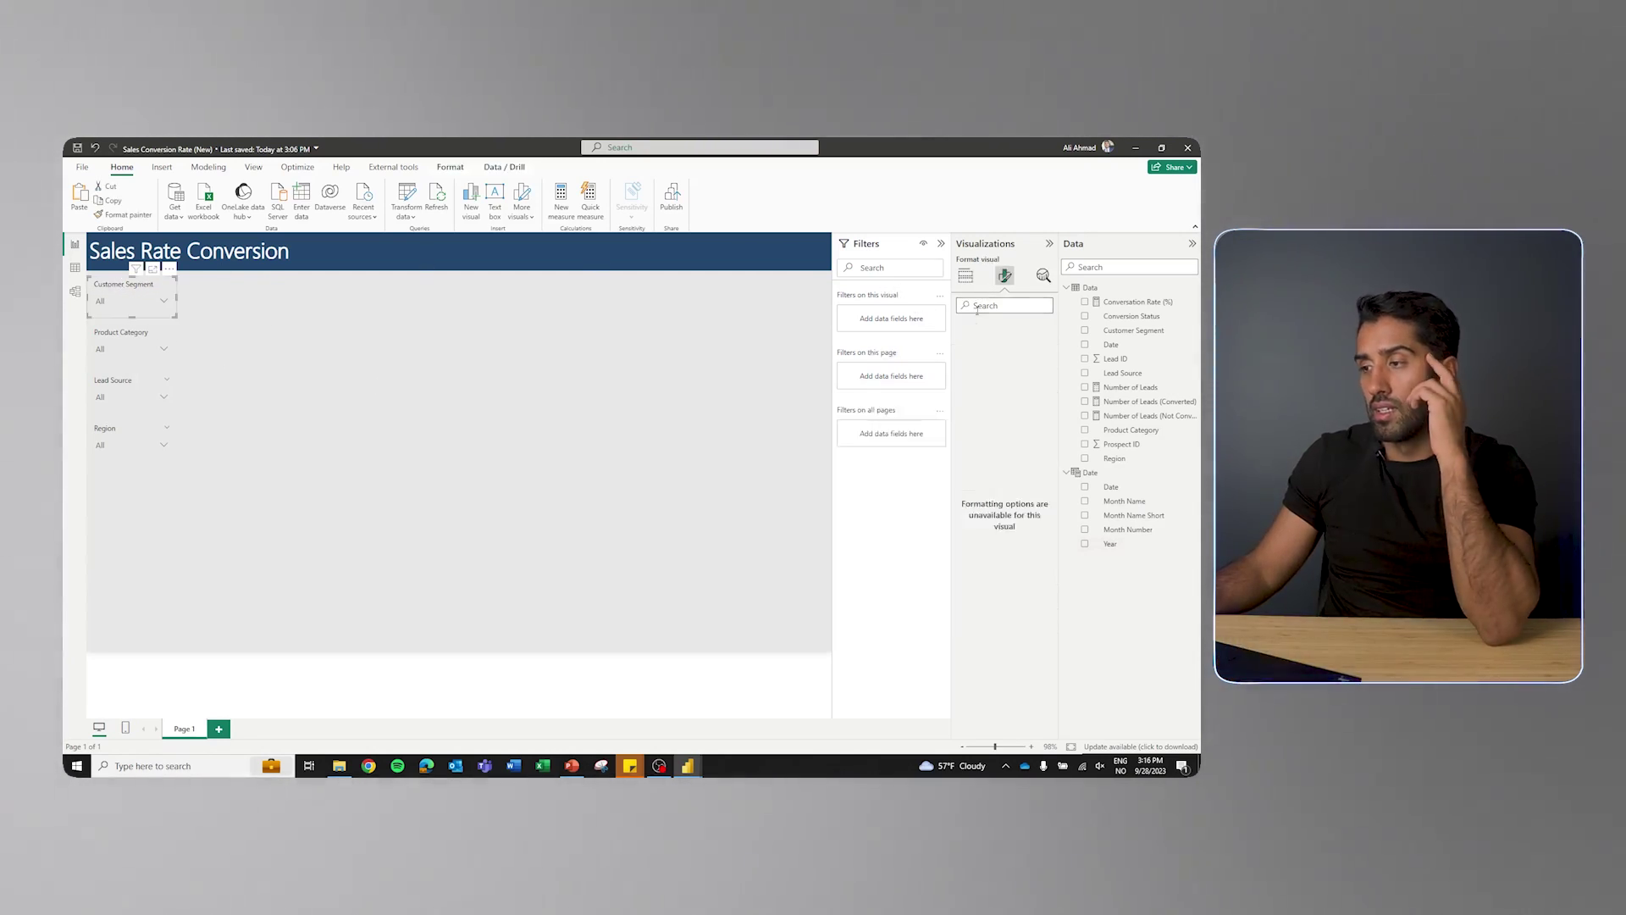
pyautogui.click(1004, 329)
pyautogui.click(975, 407)
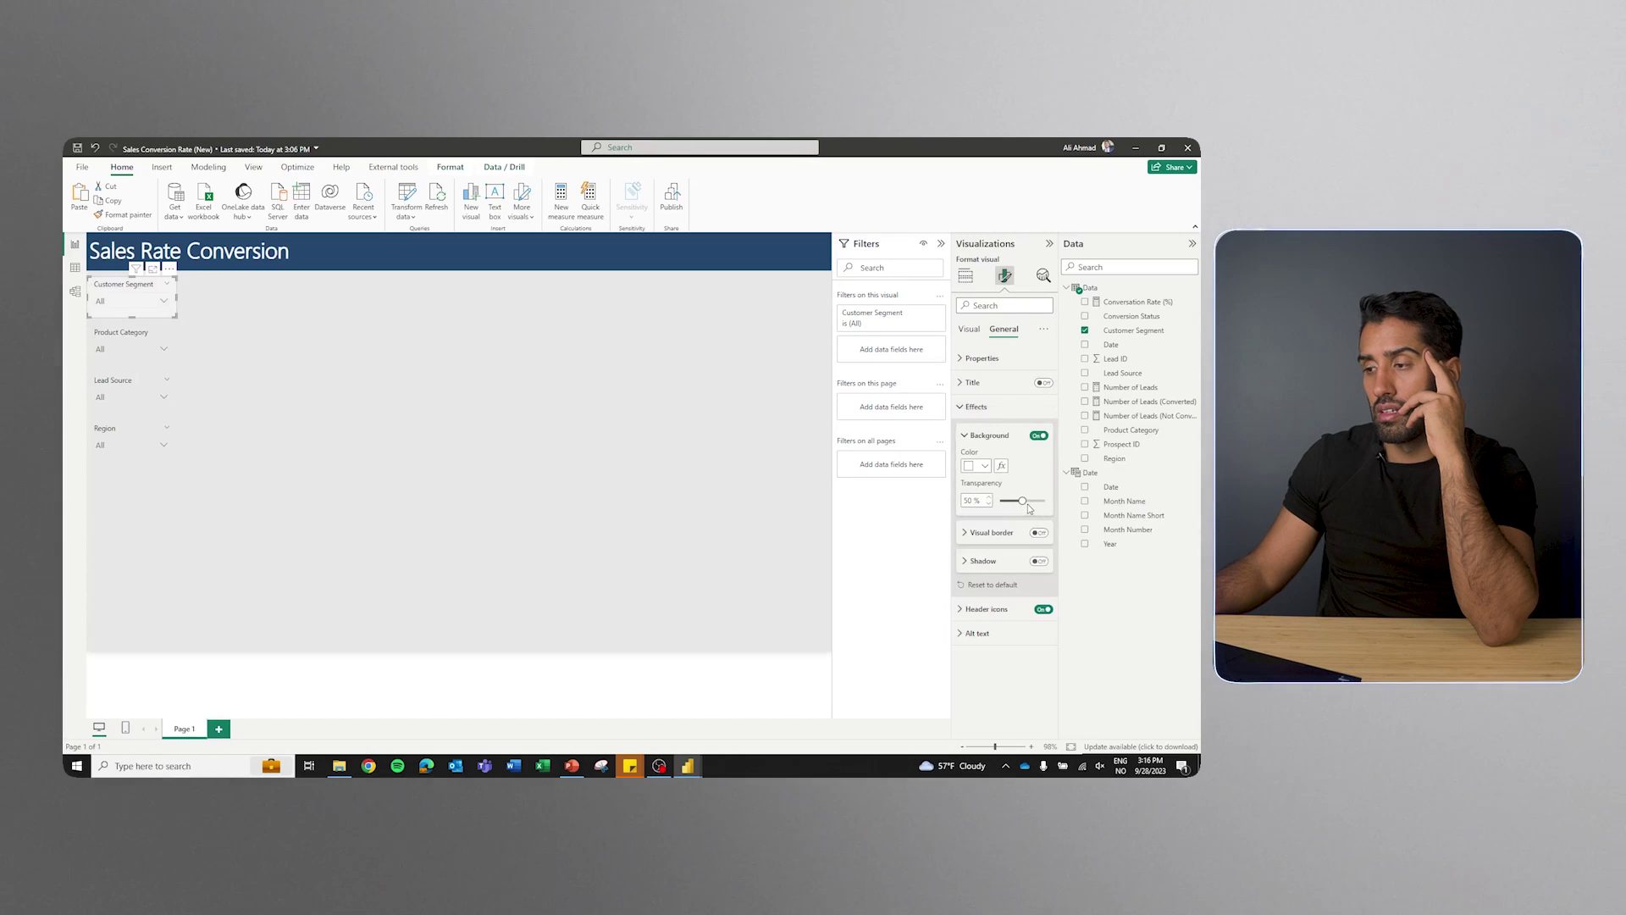
pyautogui.moveTo(1025, 502); pyautogui.dragTo(992, 502)
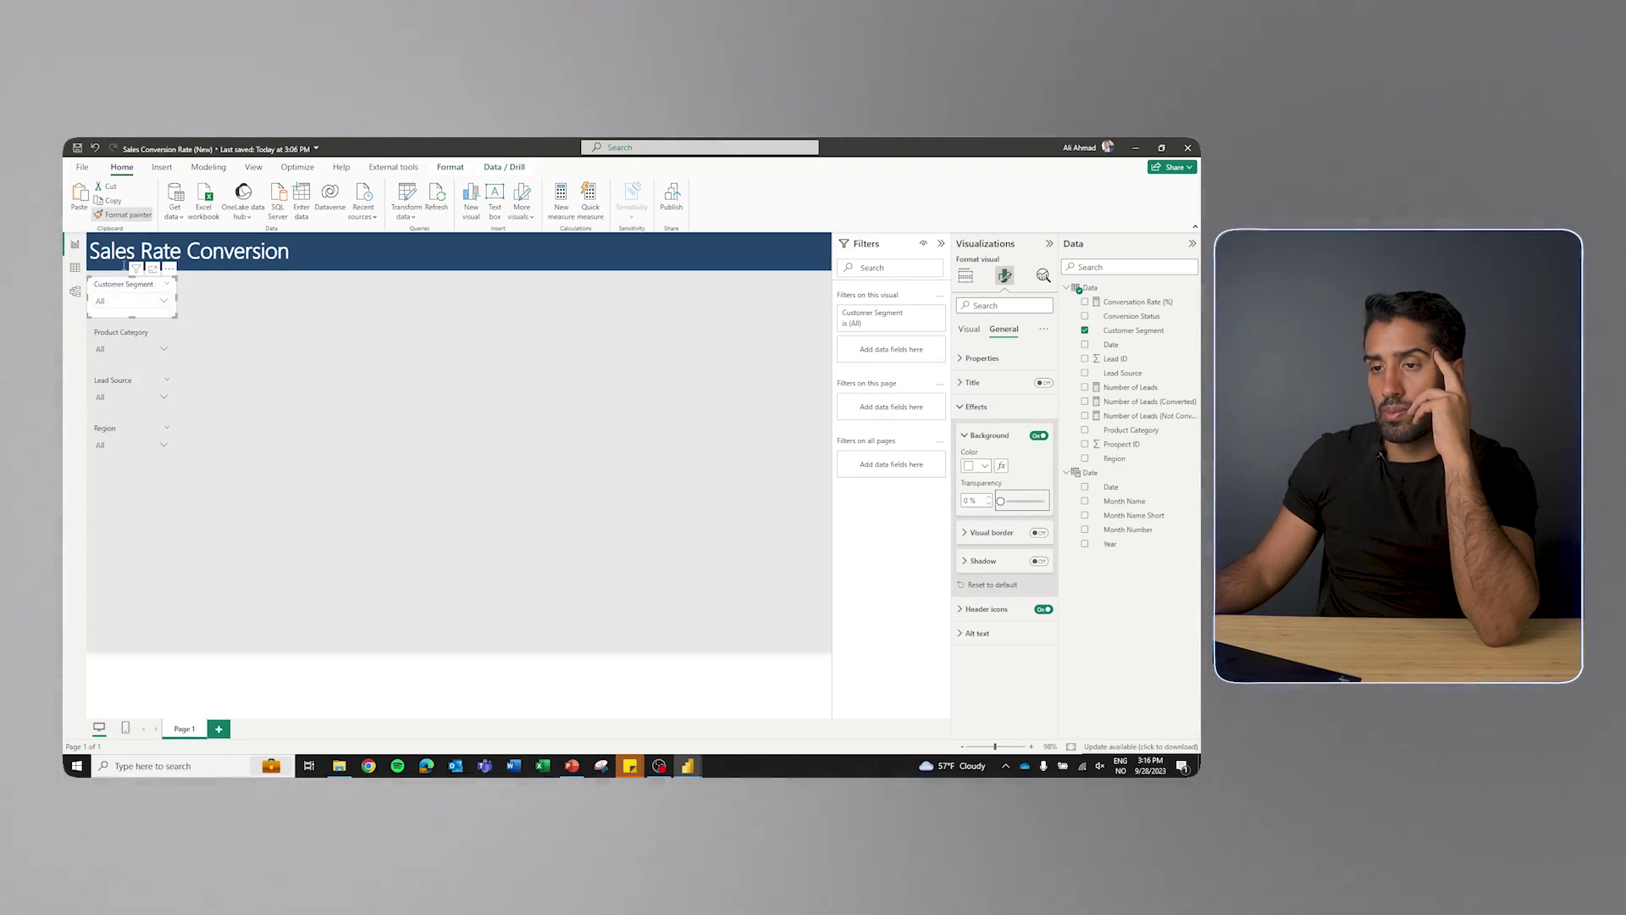
pyautogui.click(117, 338)
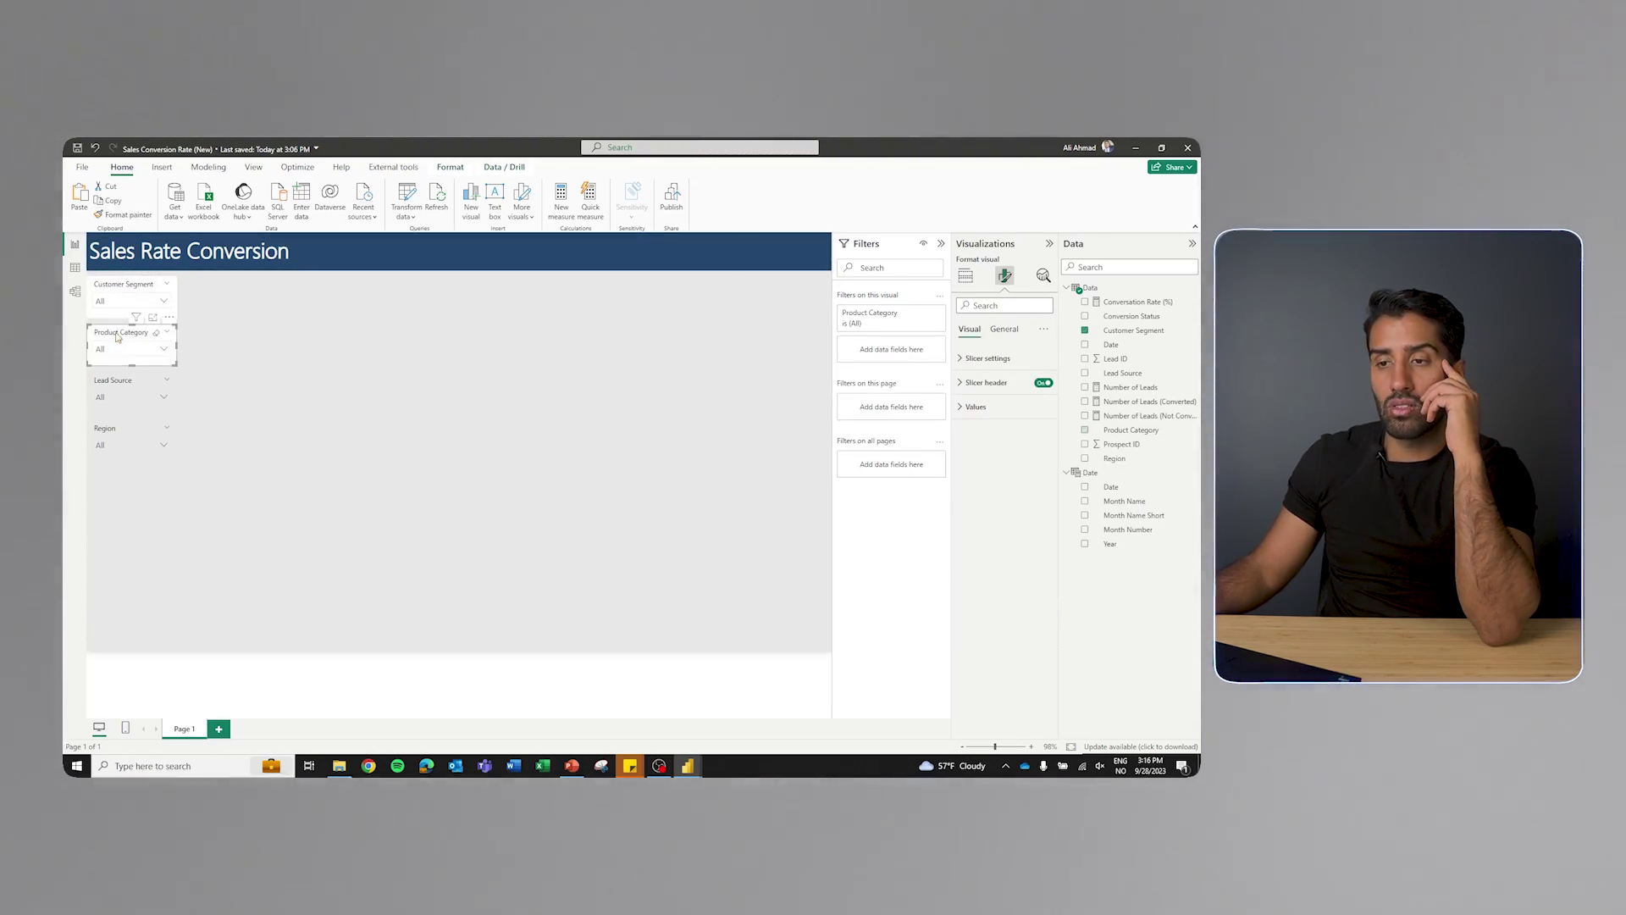
pyautogui.click(125, 390)
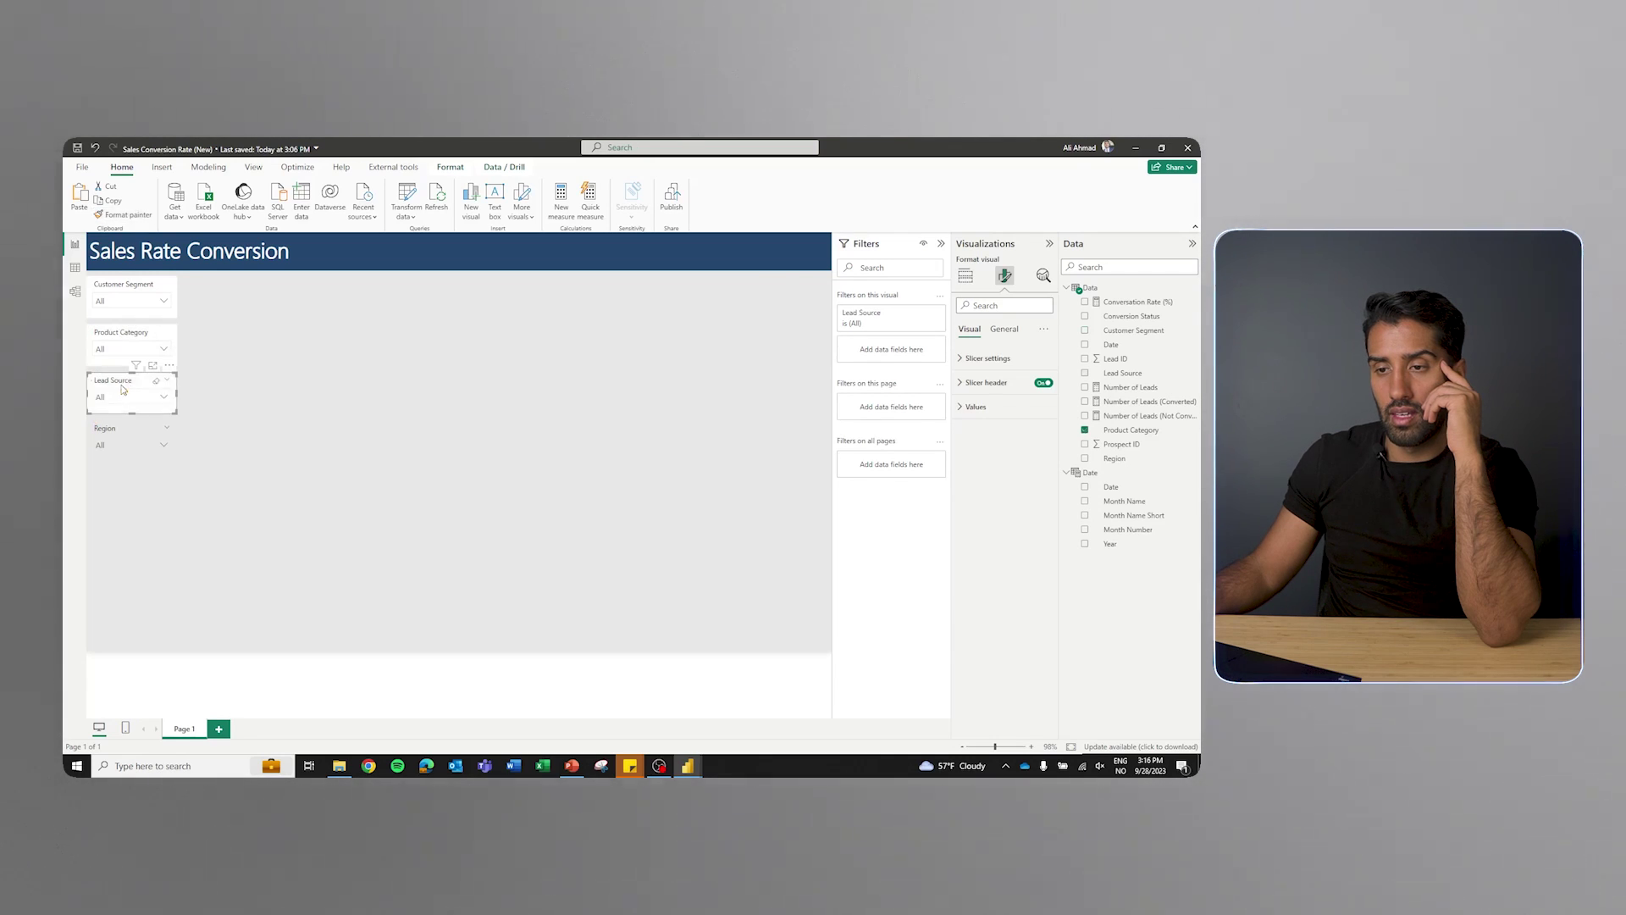
pyautogui.click(125, 430)
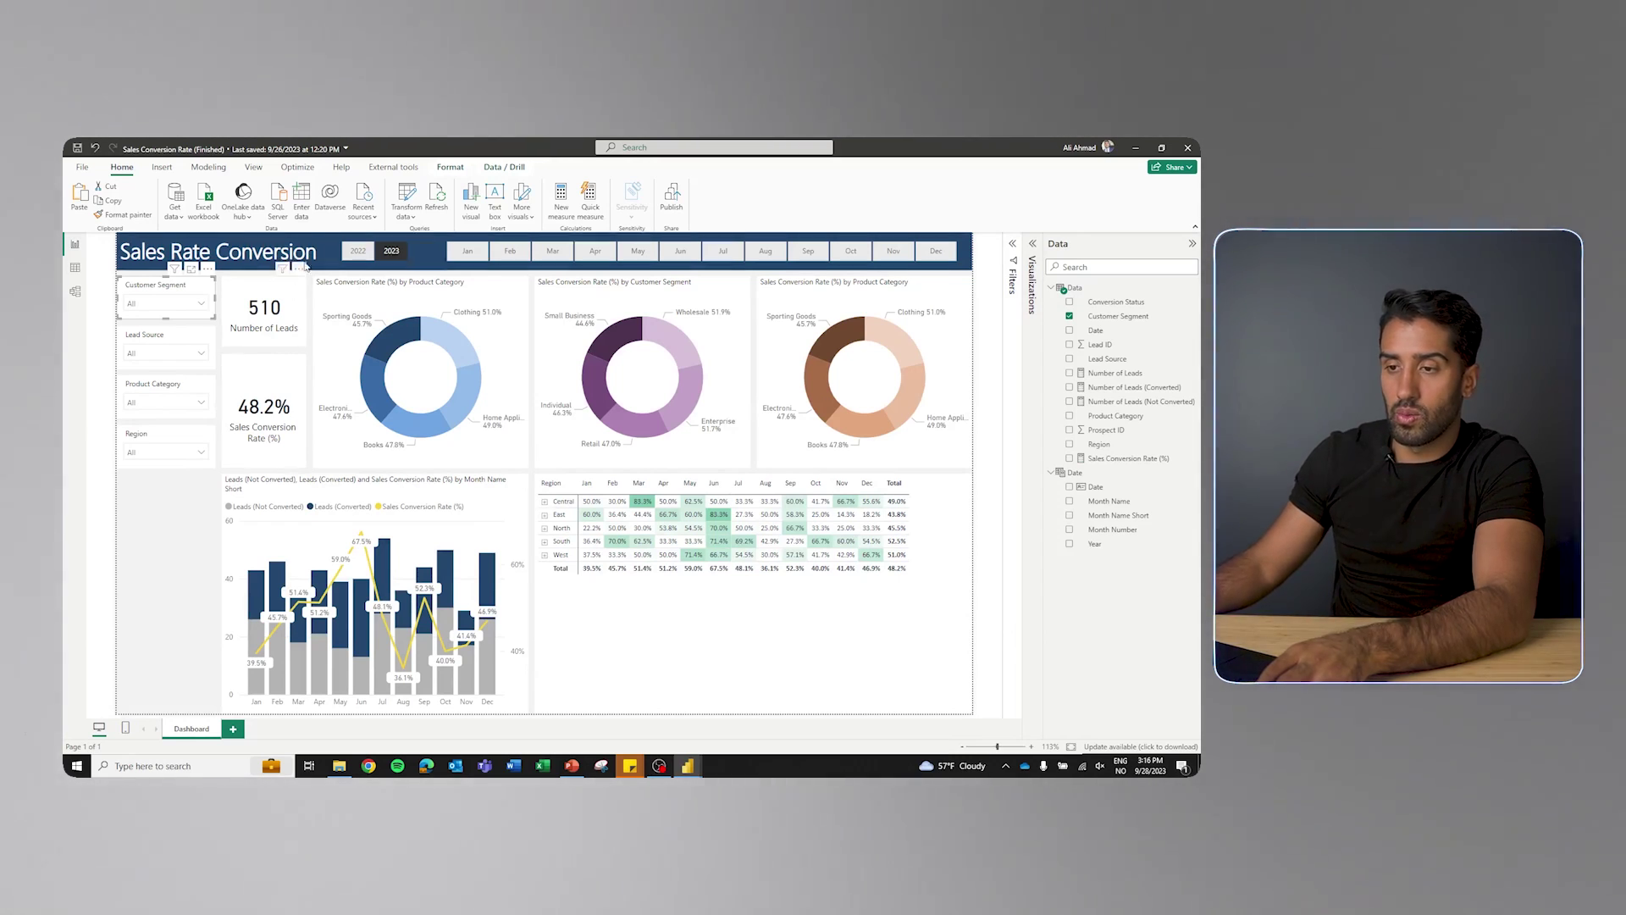
# In the Sales Conversion Rate (New) report, add a Number of Leads card beside the Customer Segment slicer and turn on its background
pyautogui.hotkey('alt', 'Tab')
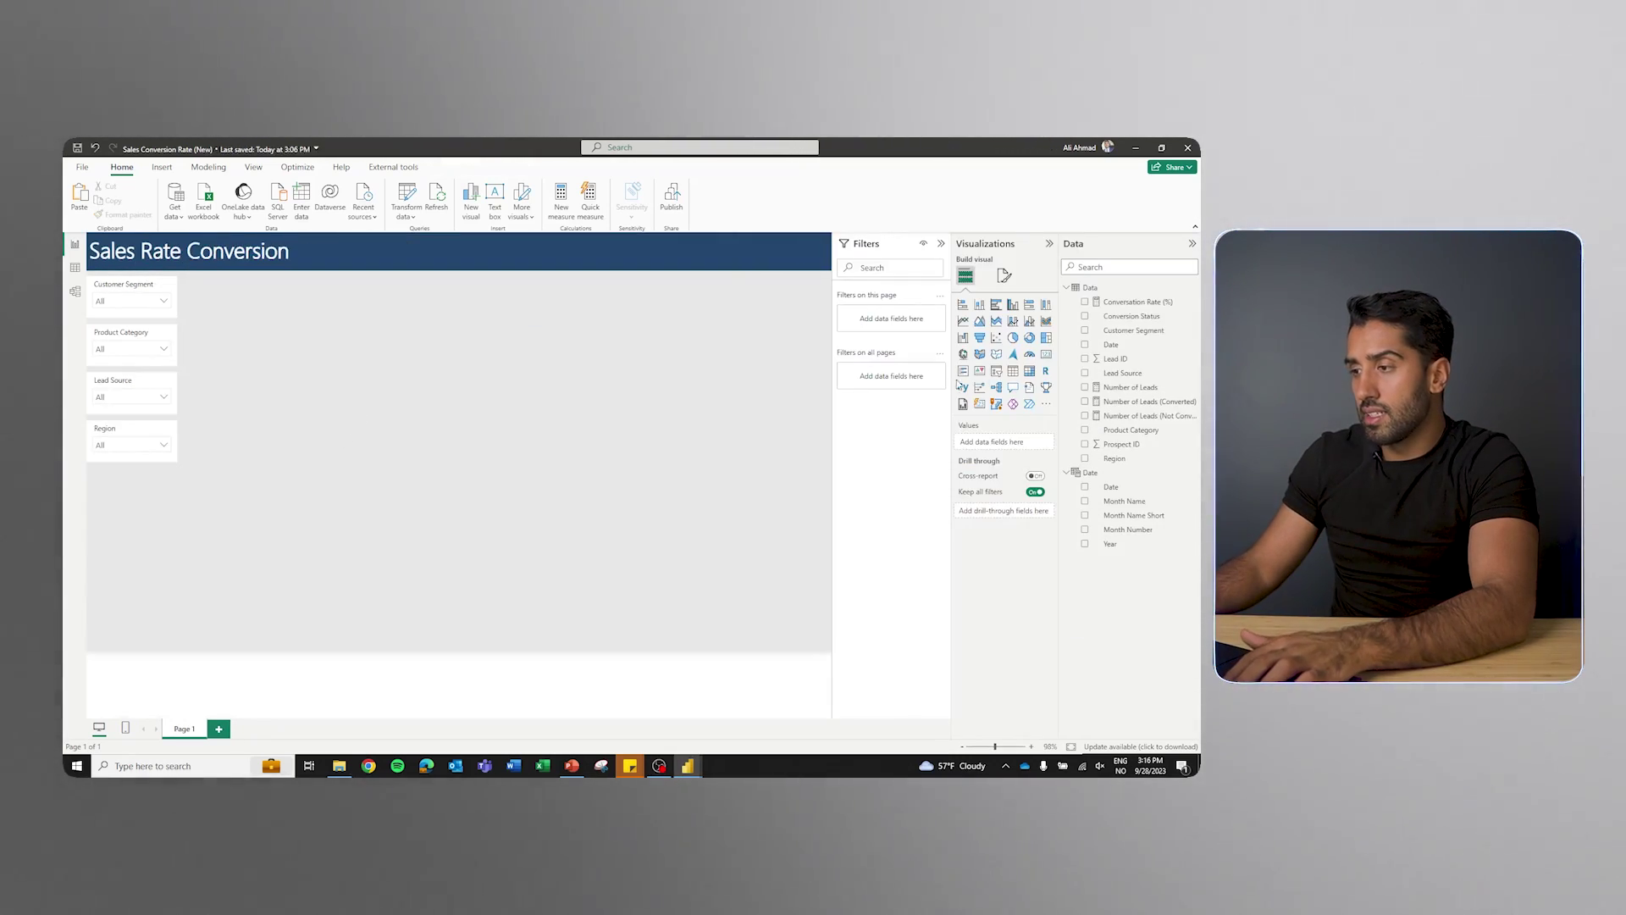
pyautogui.click(1047, 354)
pyautogui.moveTo(1131, 387); pyautogui.dragTo(1027, 445)
pyautogui.moveTo(108, 581); pyautogui.dragTo(208, 335)
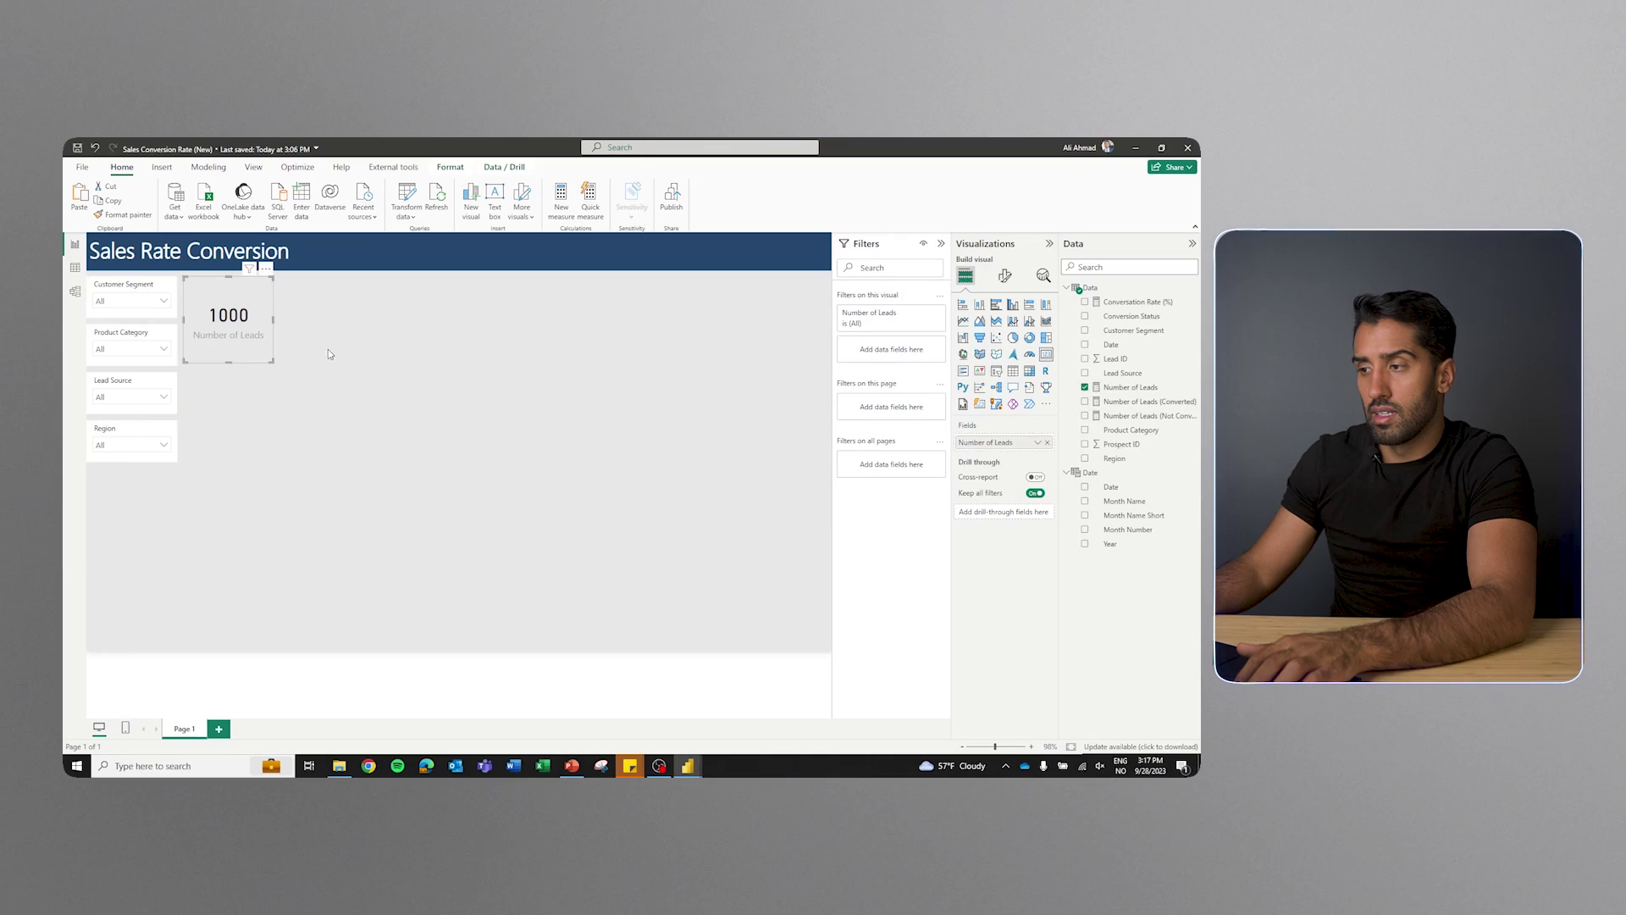
pyautogui.click(1005, 278)
pyautogui.click(1000, 332)
pyautogui.click(1001, 406)
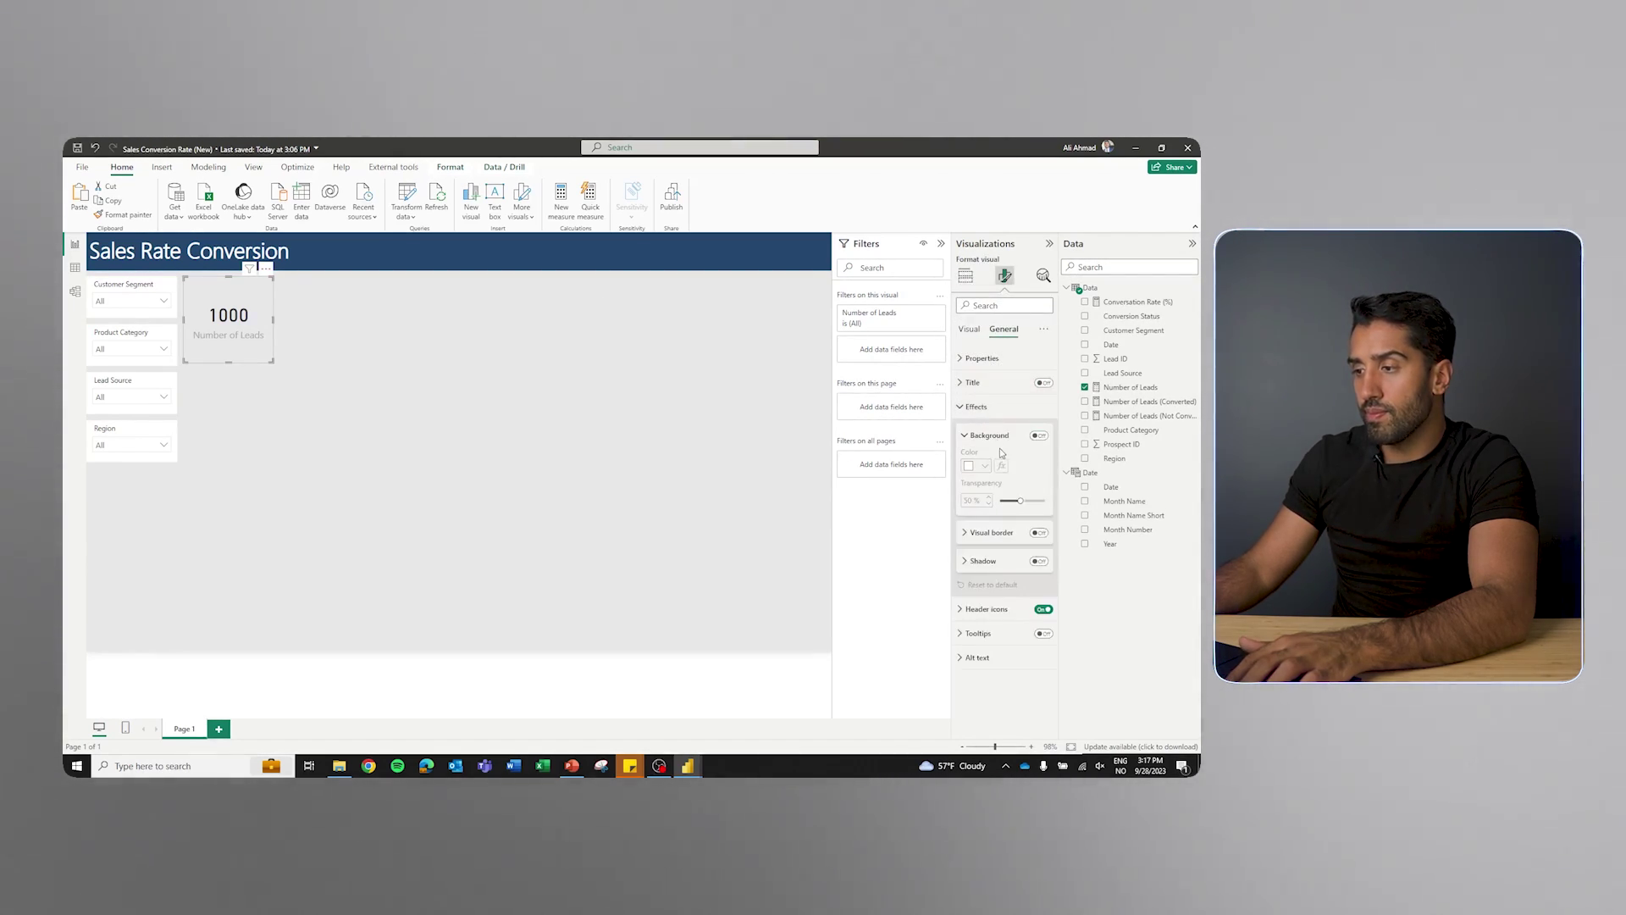
pyautogui.click(1040, 437)
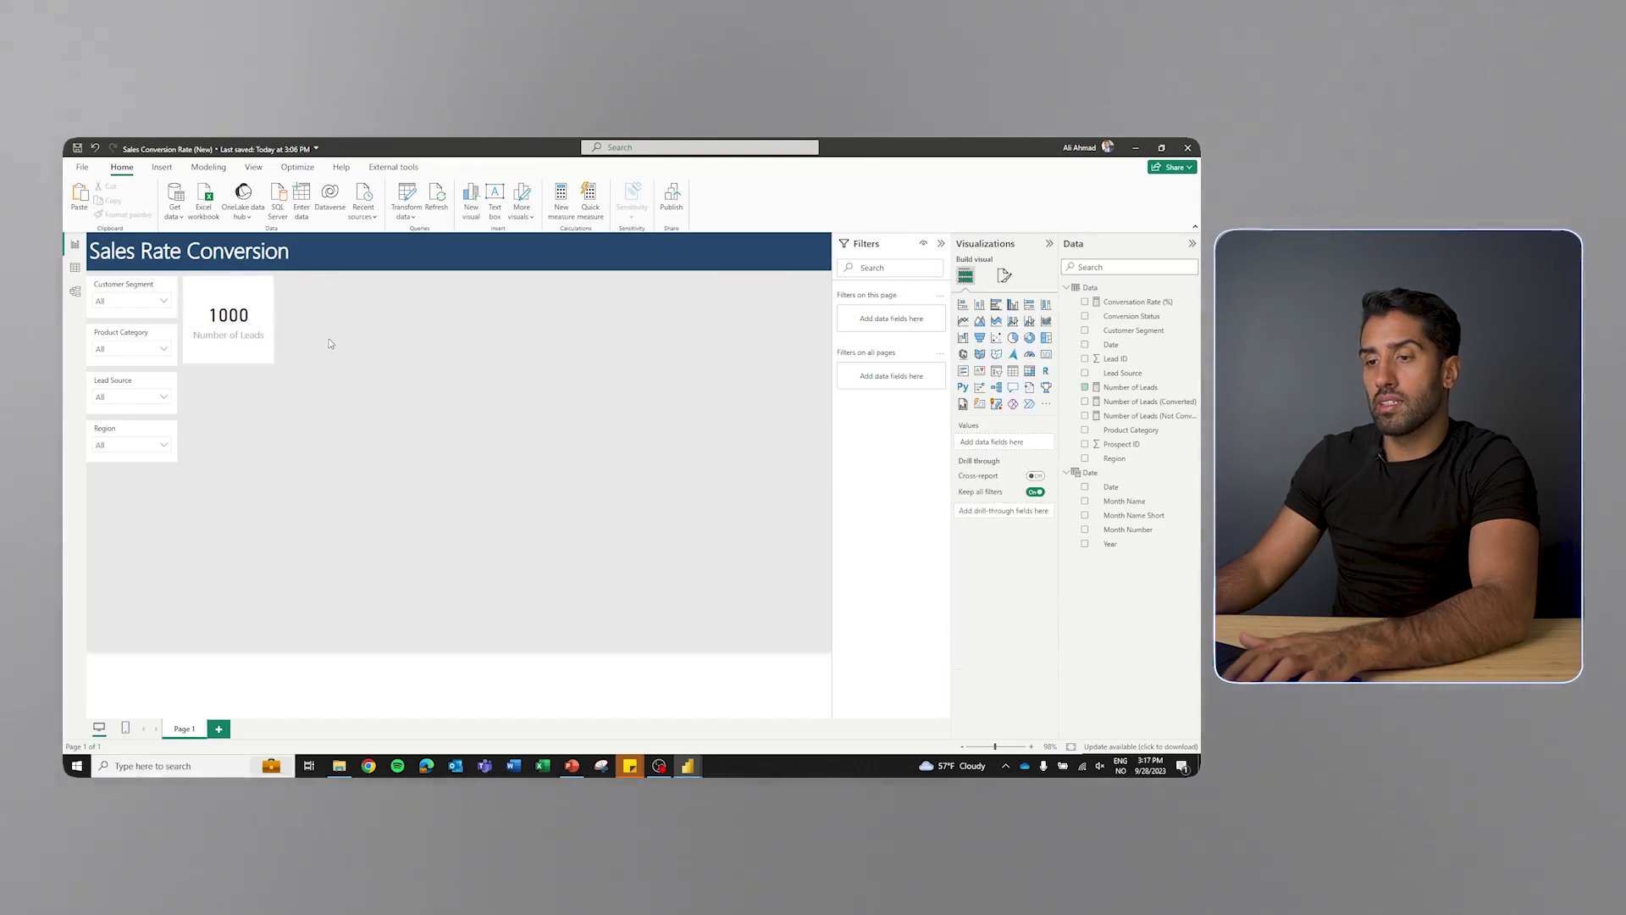
# Duplicate the Number of Leads card, place the copy directly below it and switch the copy's field to Conversation Rate (%)
pyautogui.hotkey('ctrl', 'v')
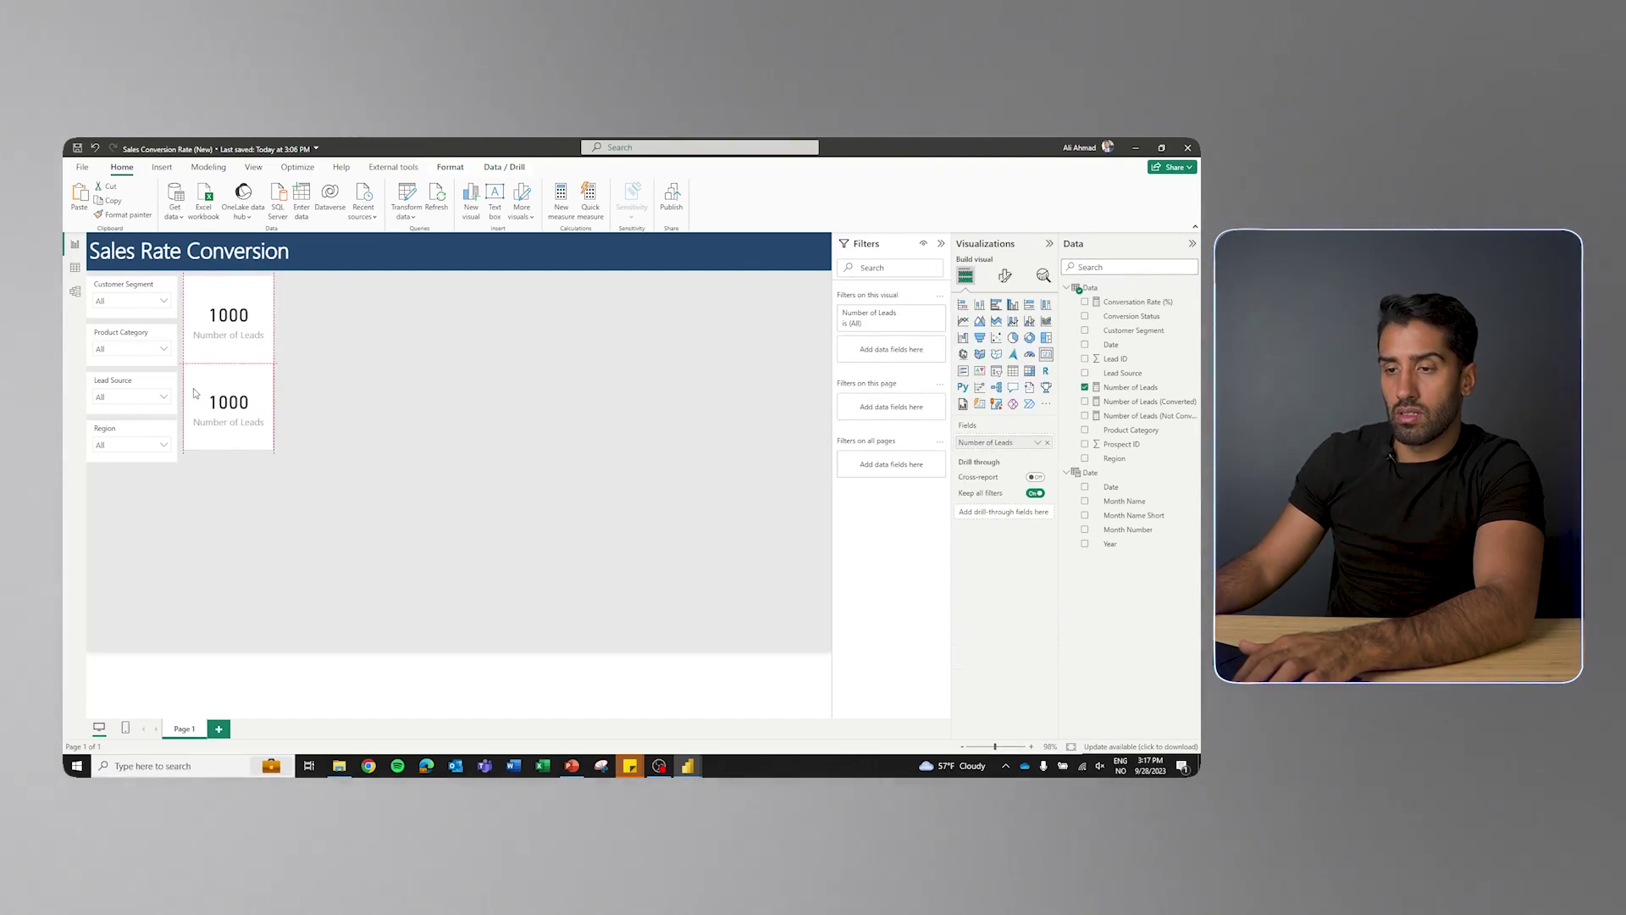
pyautogui.moveTo(193, 393); pyautogui.dragTo(194, 399)
pyautogui.moveTo(231, 462); pyautogui.dragTo(230, 462)
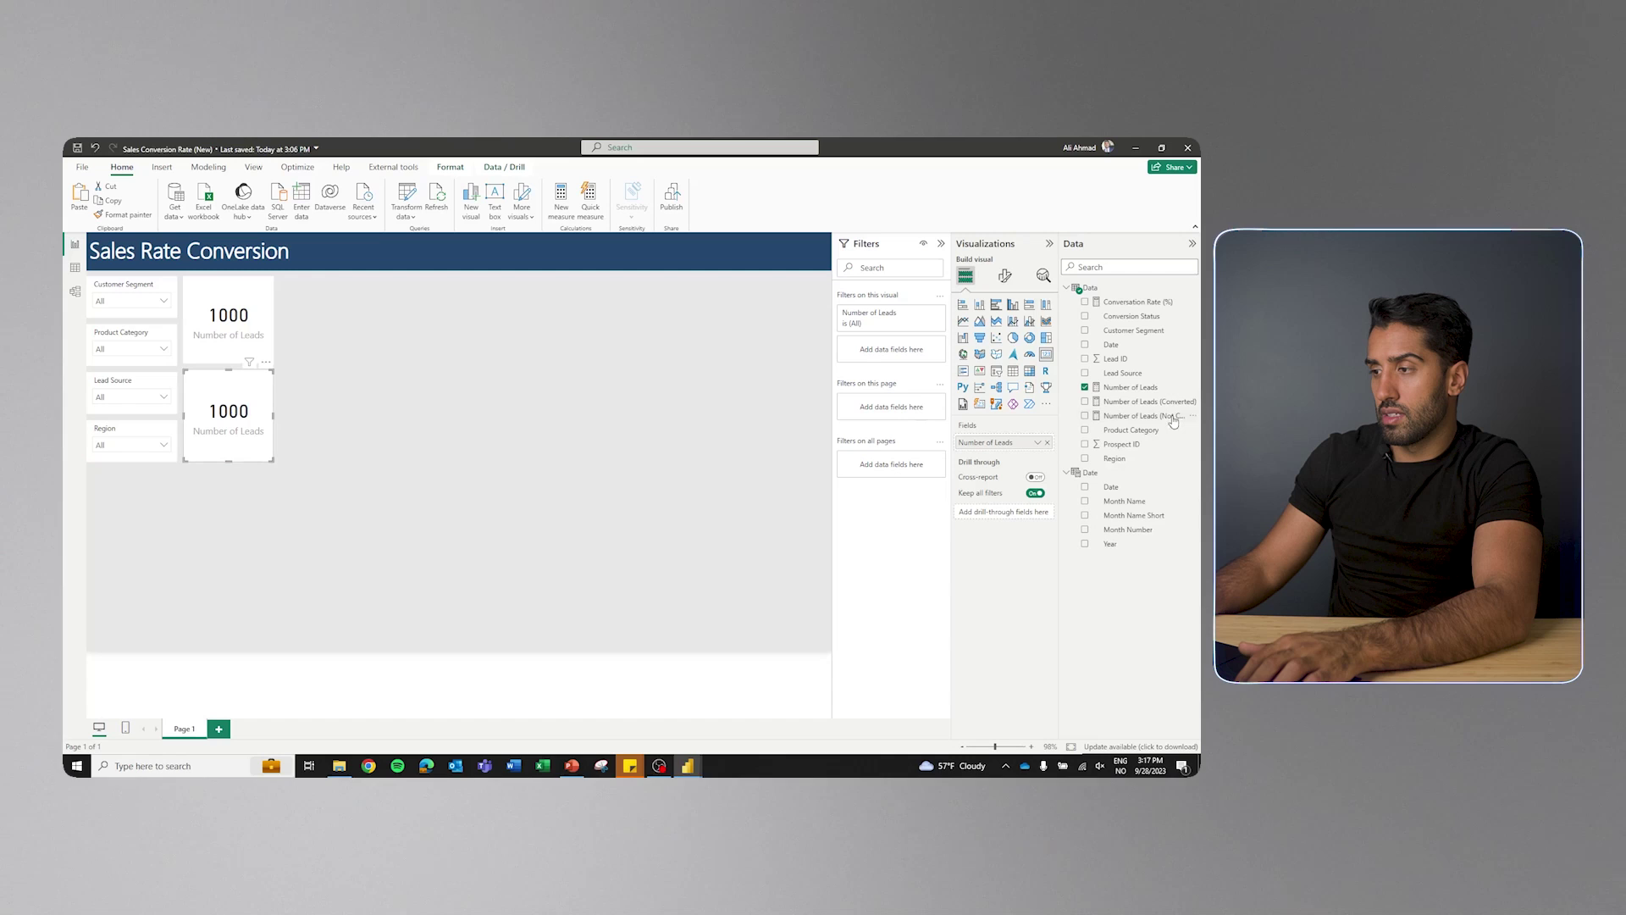
pyautogui.moveTo(1137, 302); pyautogui.dragTo(995, 442)
# Format the Number of Leads measure with a thousands separator
pyautogui.click(267, 352)
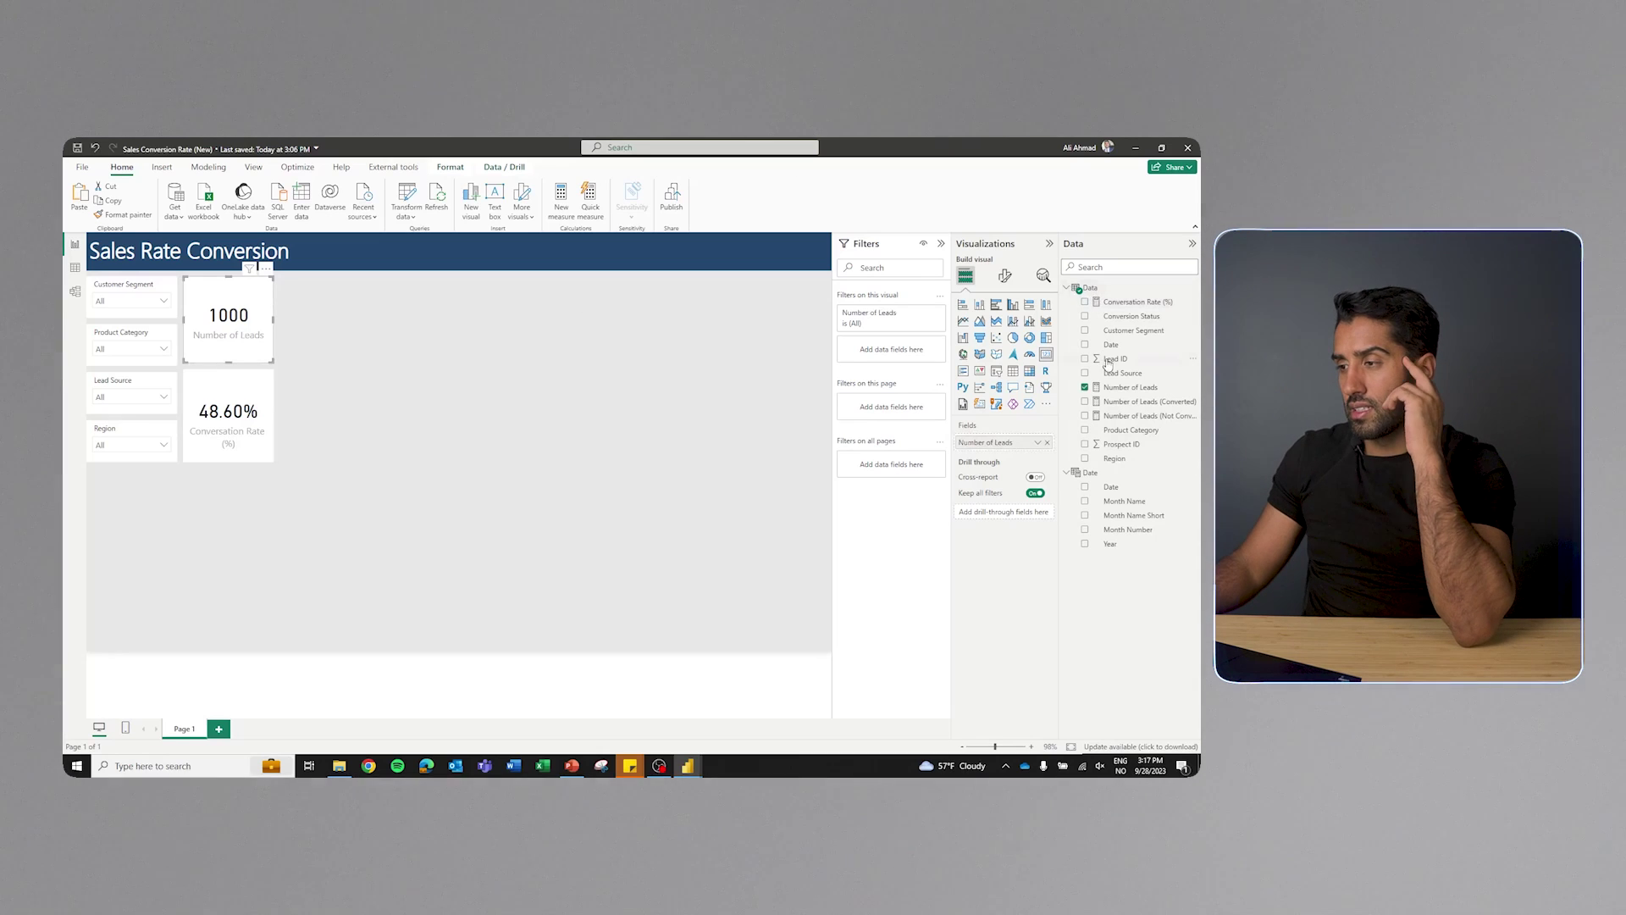
pyautogui.click(1131, 387)
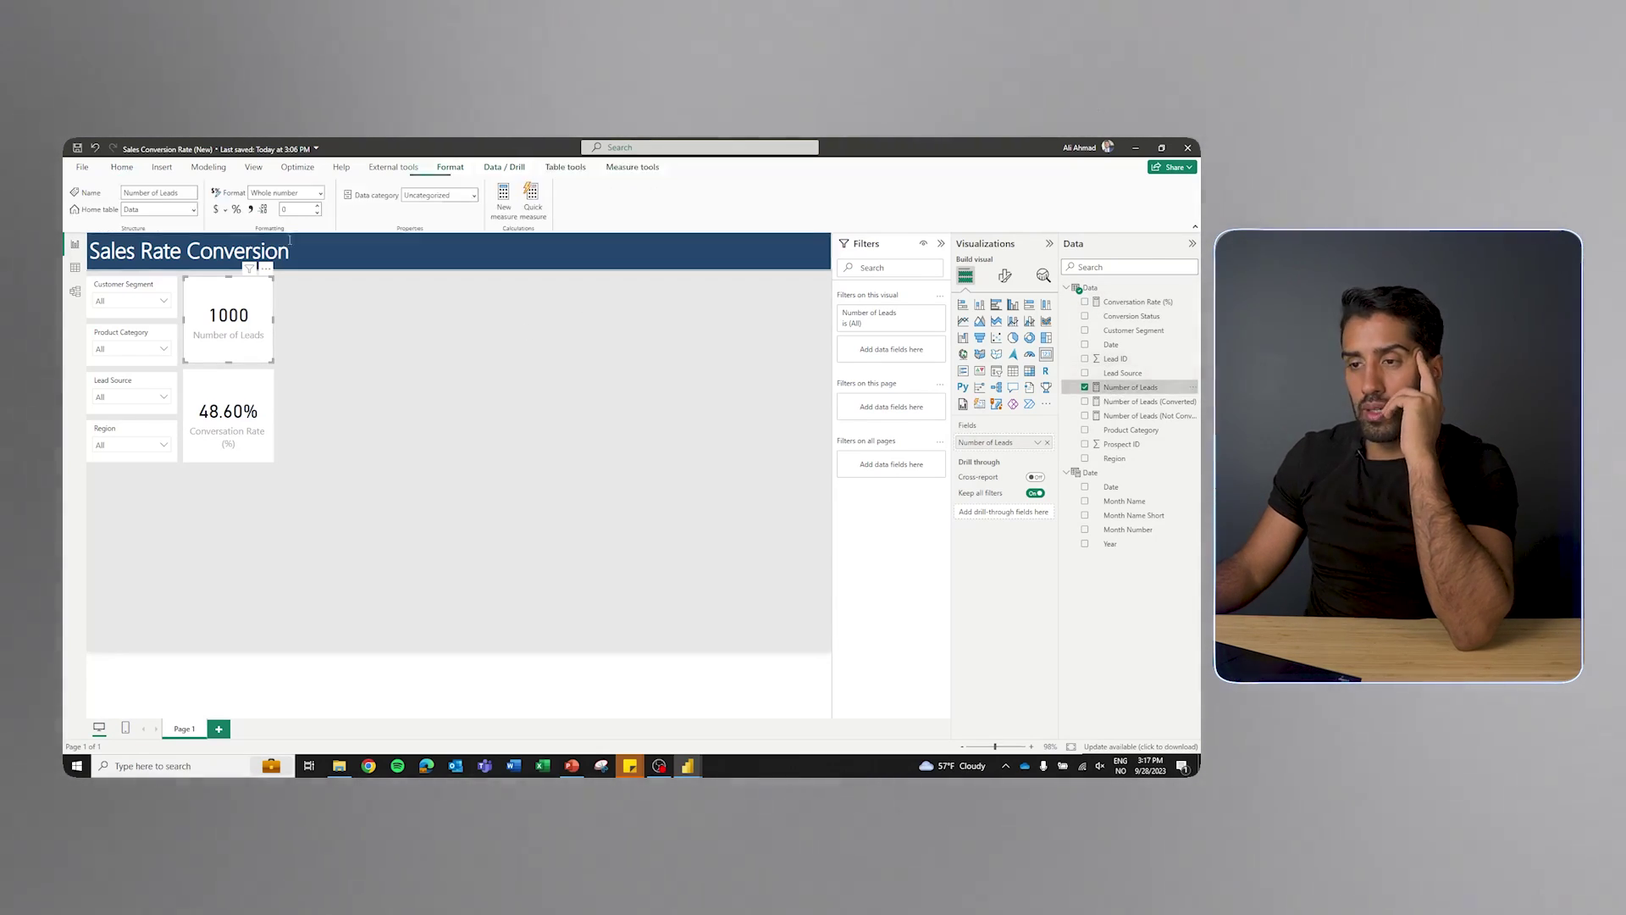
pyautogui.click(250, 210)
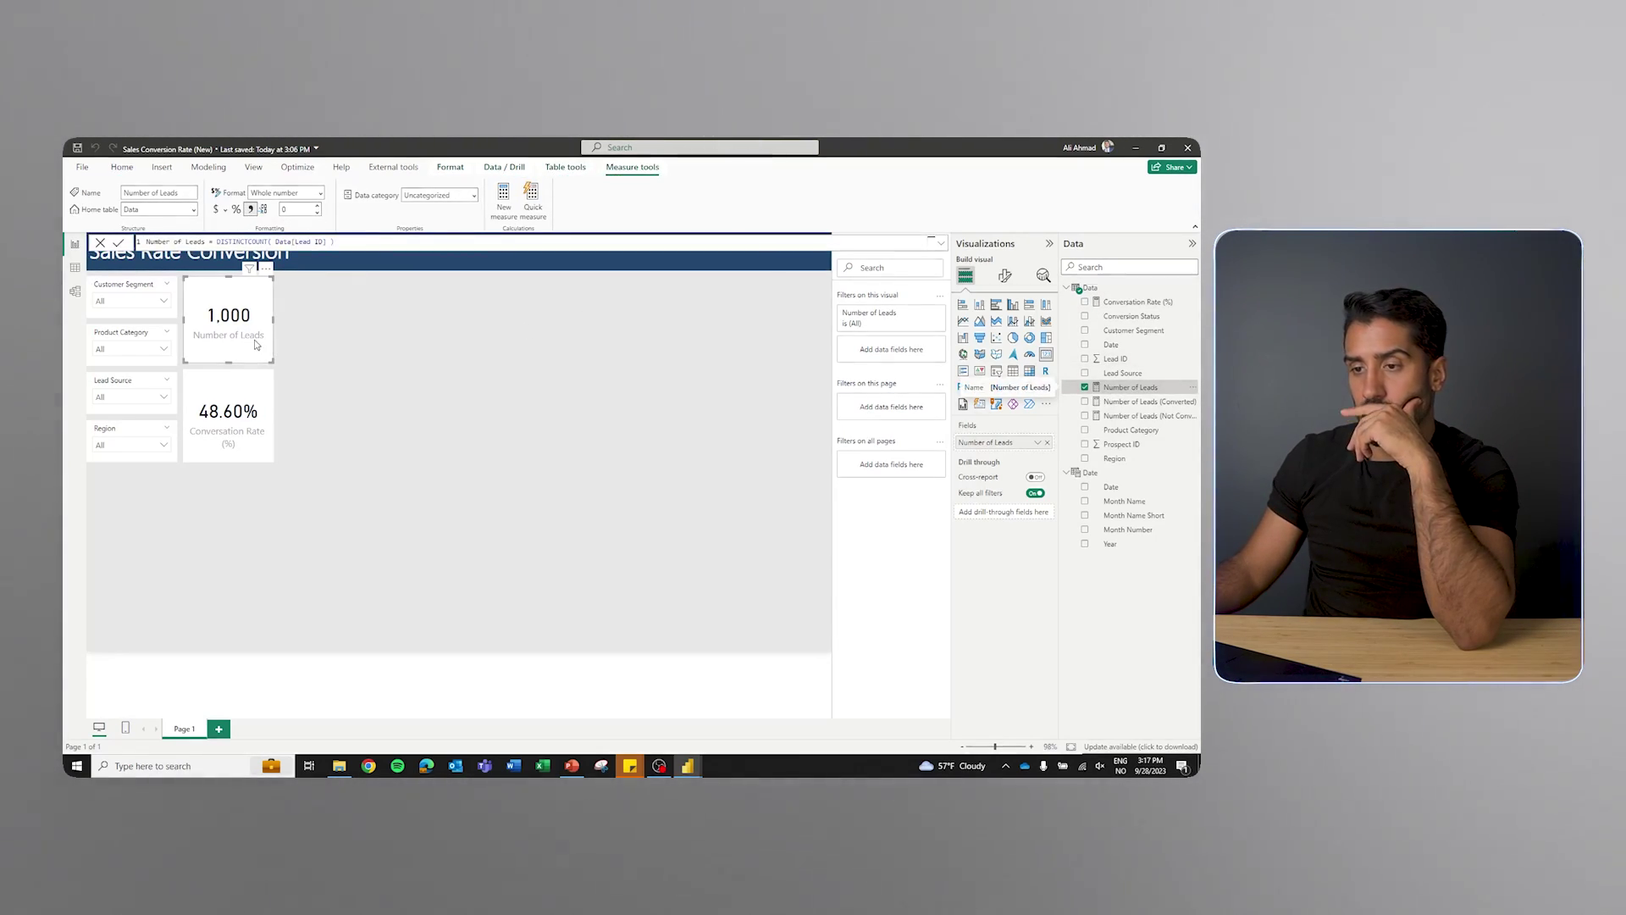
# Set the Number of Leads card's category label to size 10 in black and copy the card's formatting to the Conversation Rate (%) card
pyautogui.click(1005, 275)
pyautogui.click(991, 373)
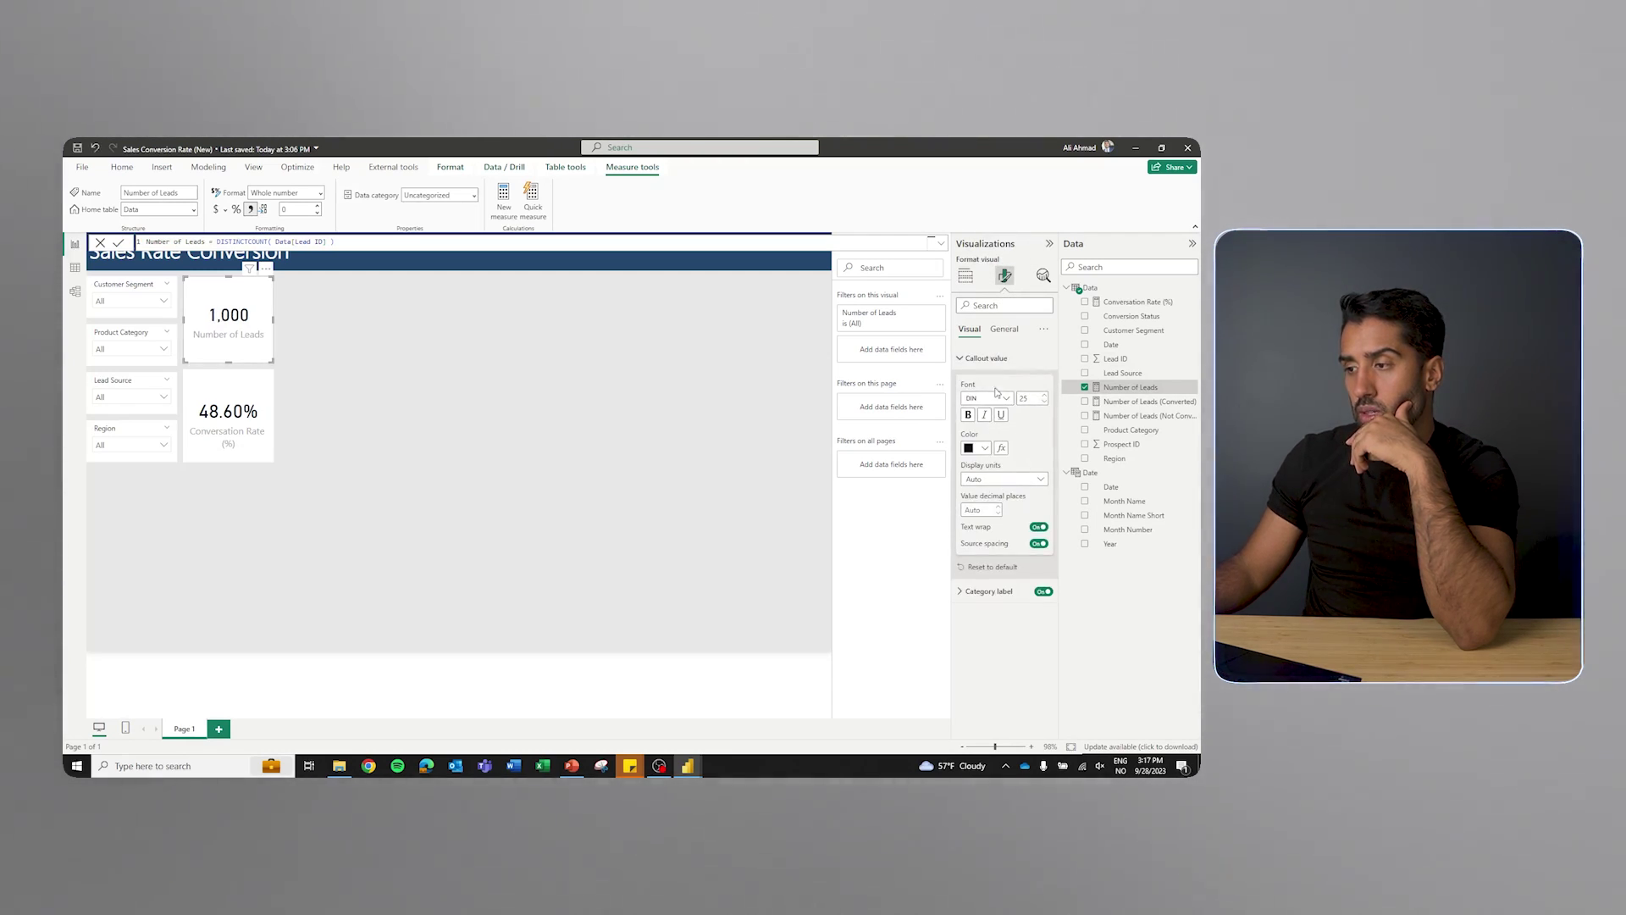
pyautogui.click(985, 359)
pyautogui.click(988, 382)
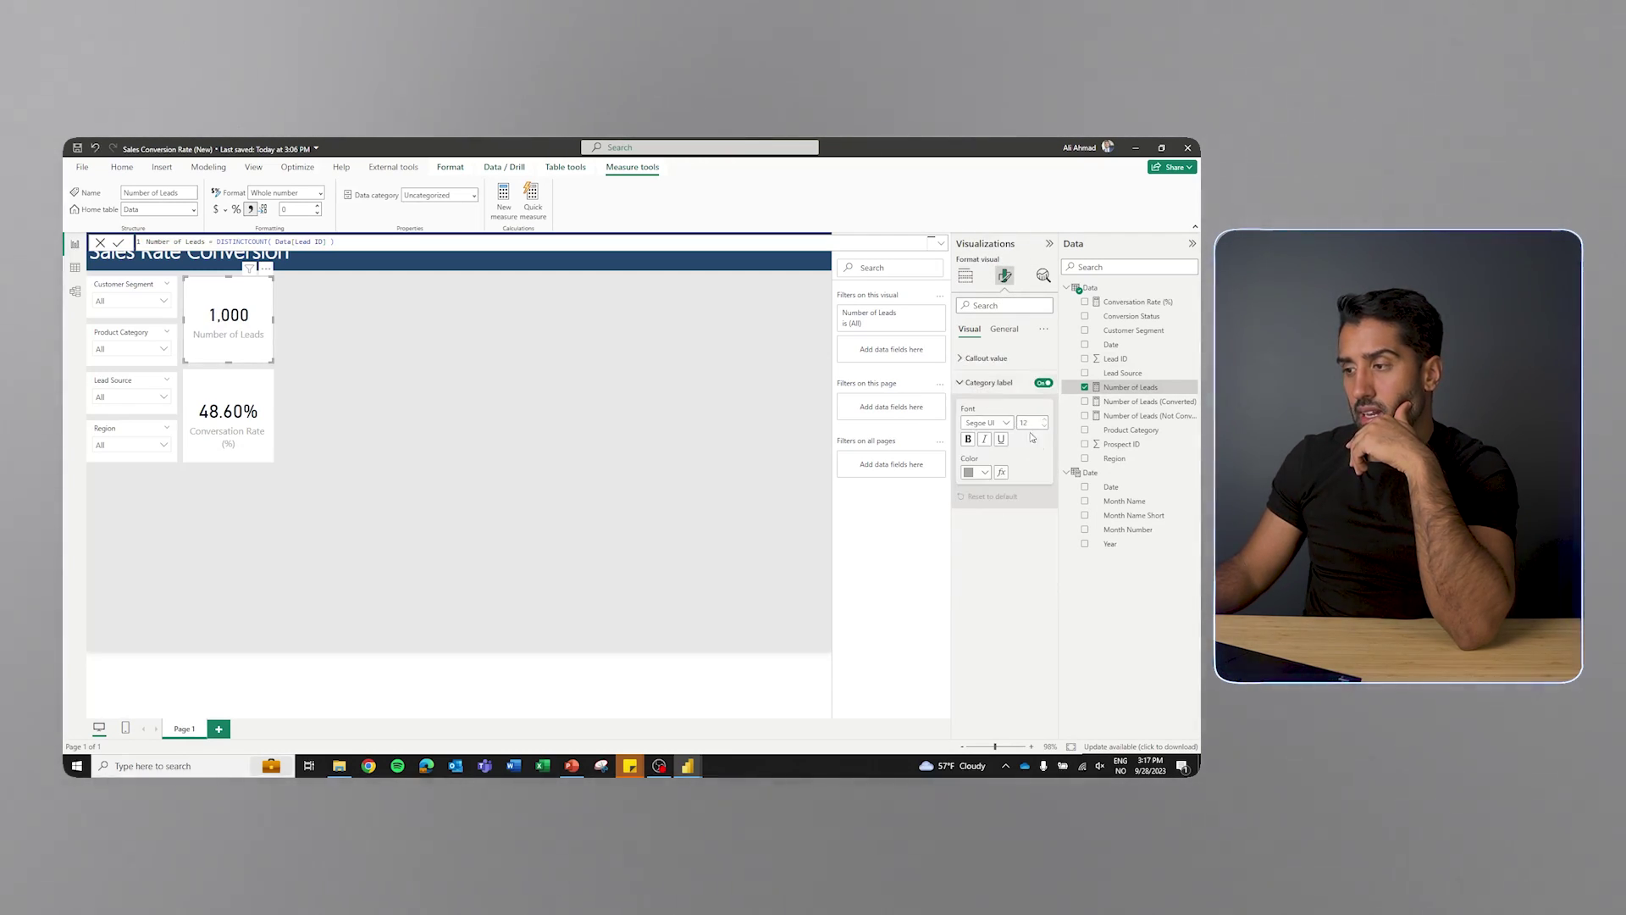
pyautogui.click(977, 473)
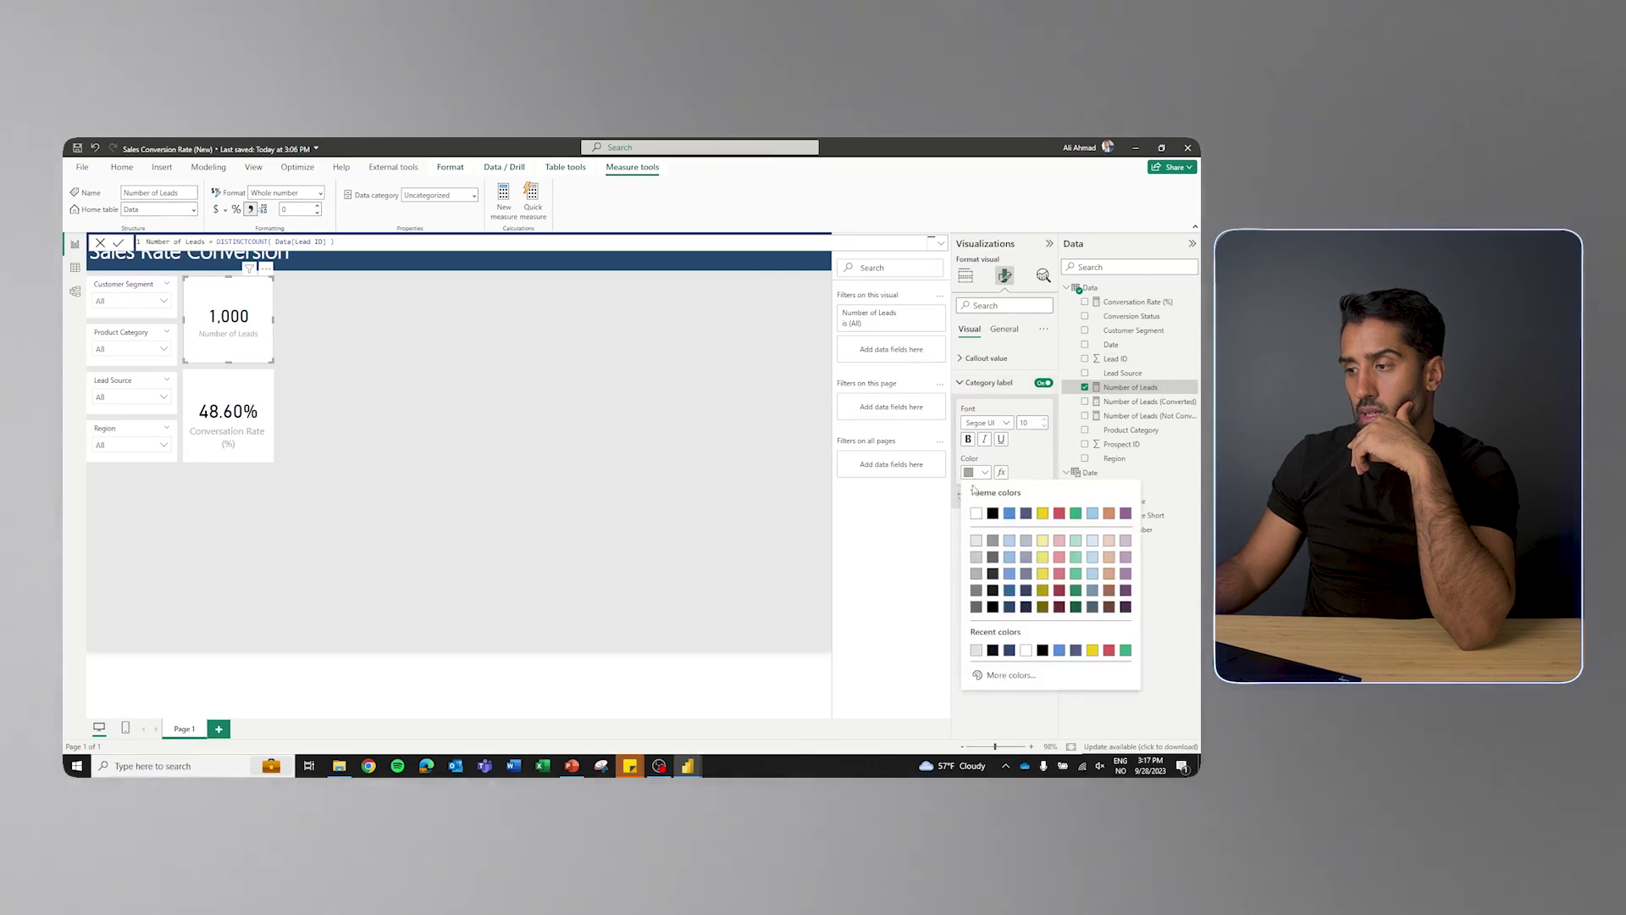
pyautogui.click(993, 515)
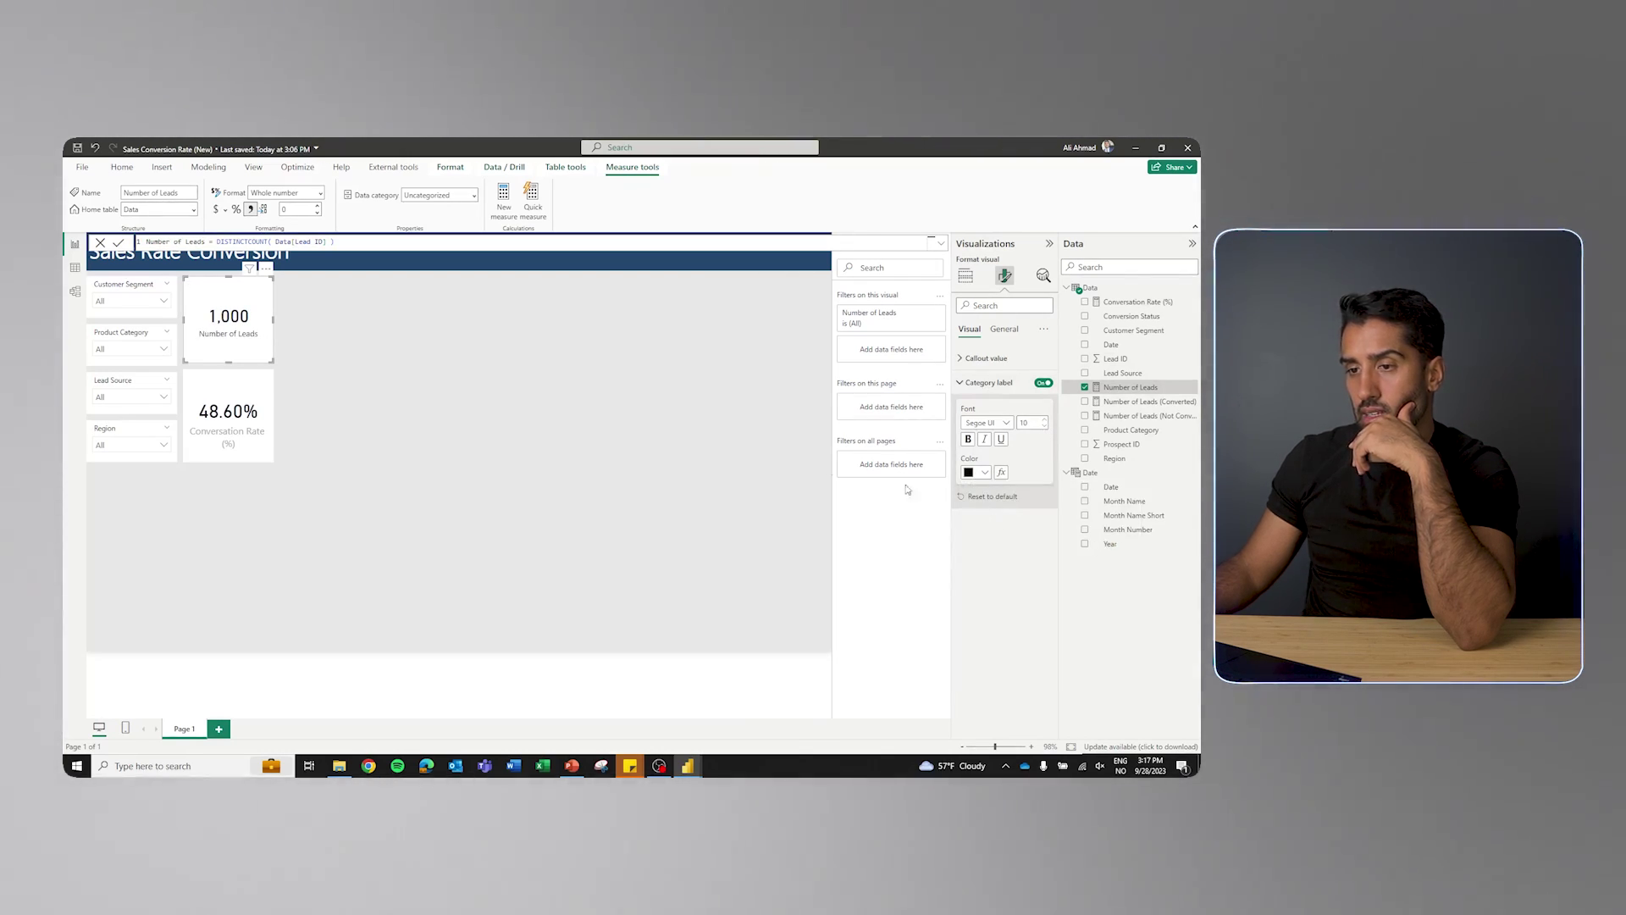
pyautogui.click(123, 168)
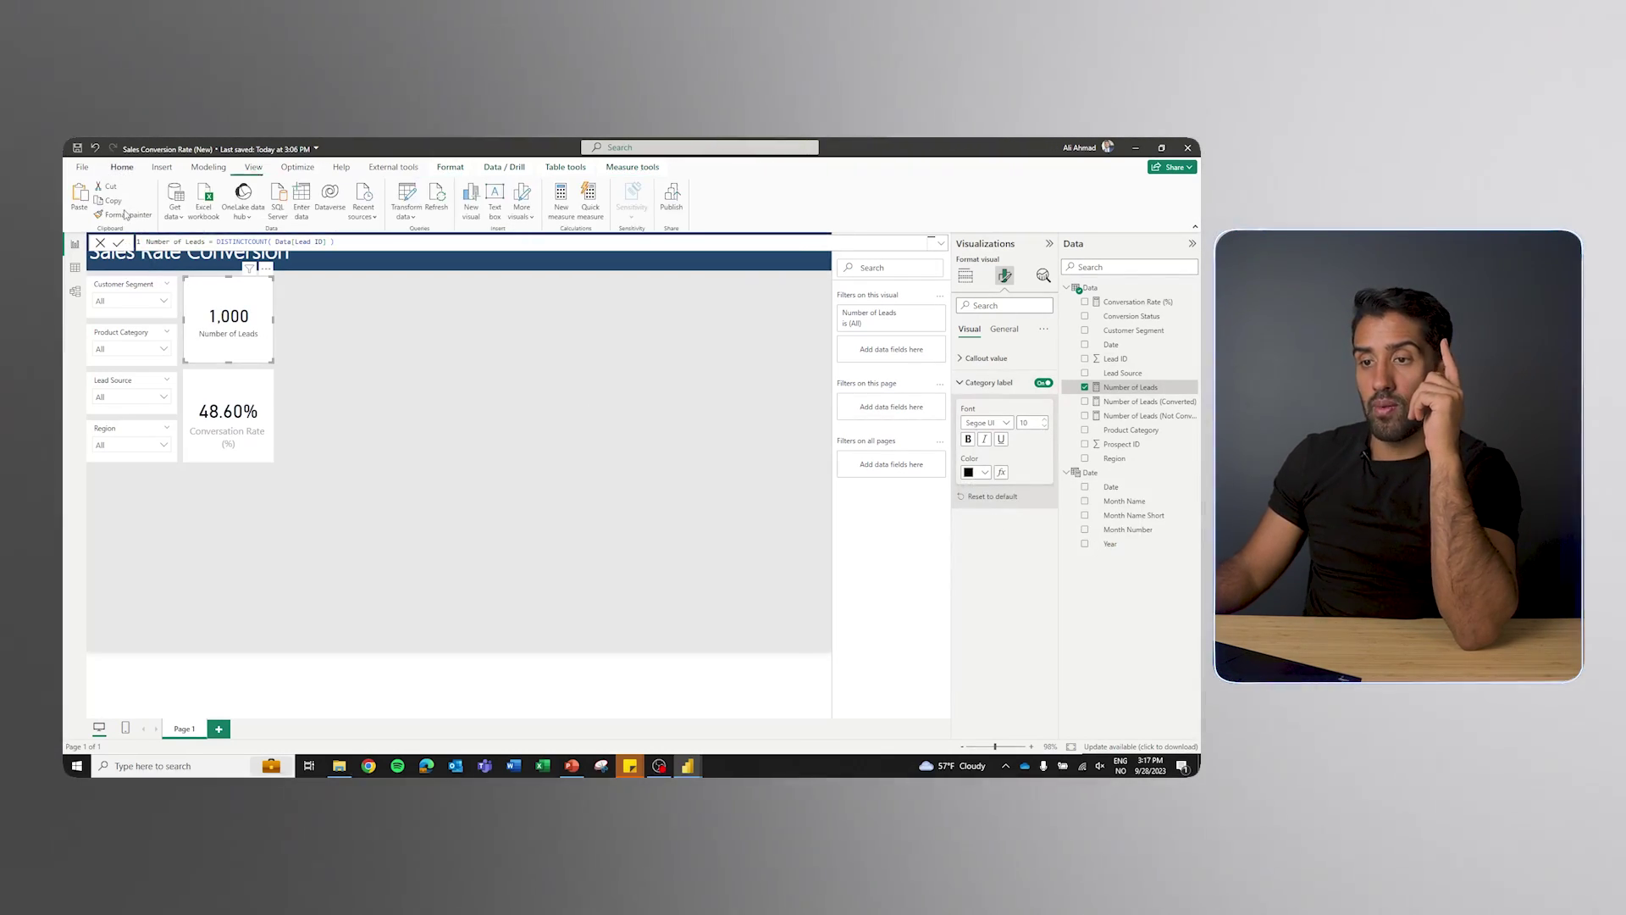
pyautogui.click(226, 408)
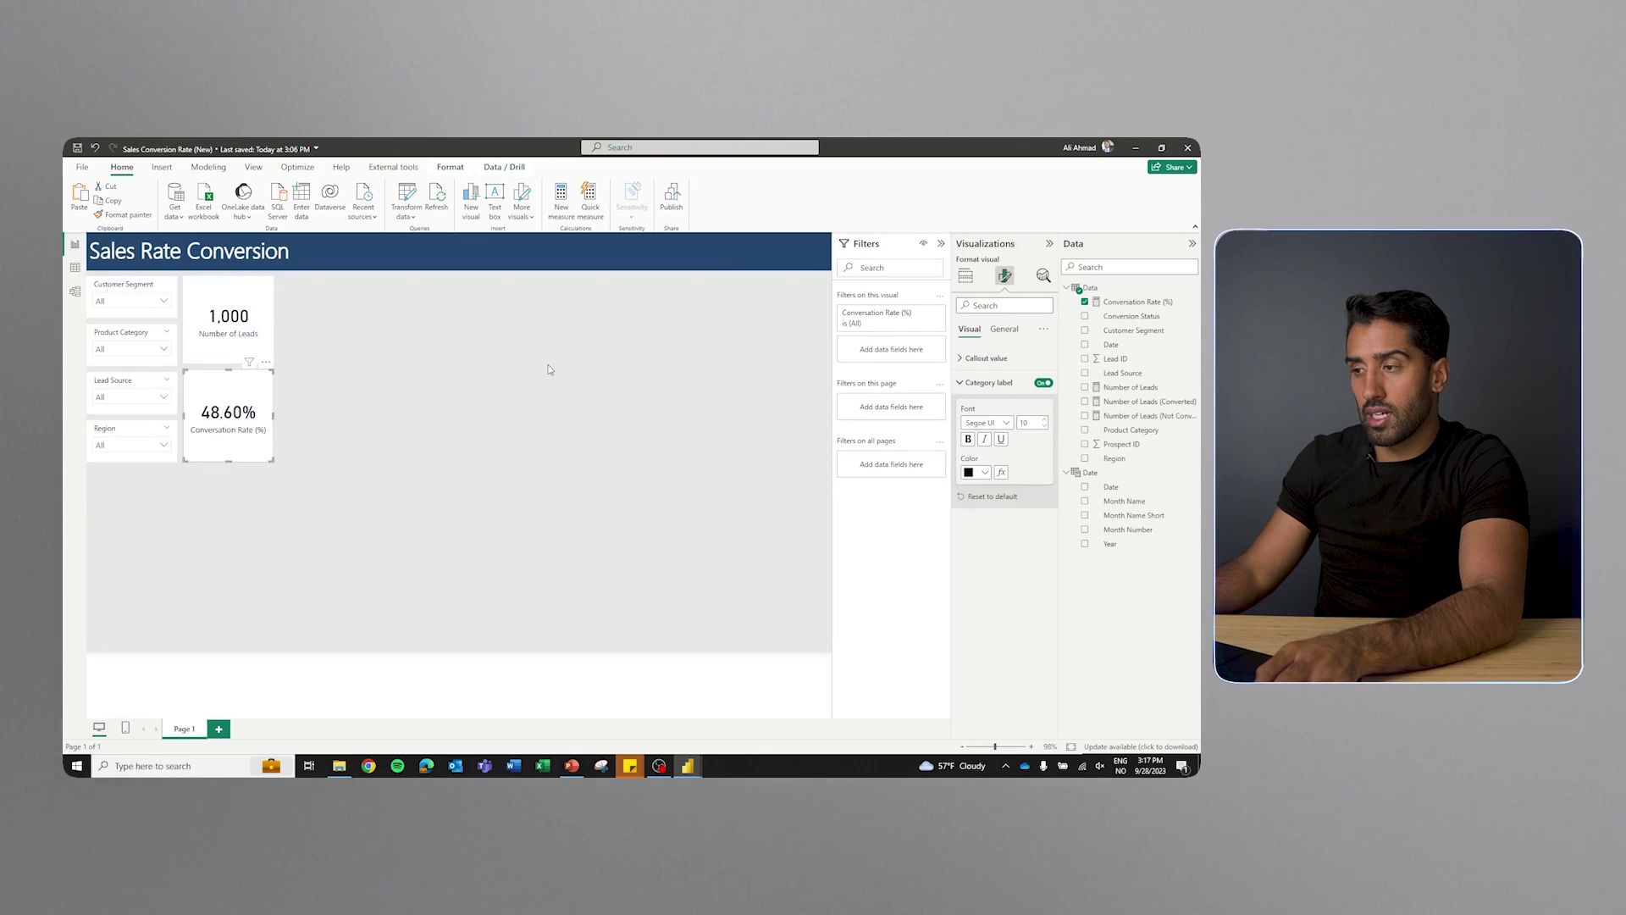
# Add a slicer for the date table's Year field and set its style to Tile
pyautogui.click(551, 369)
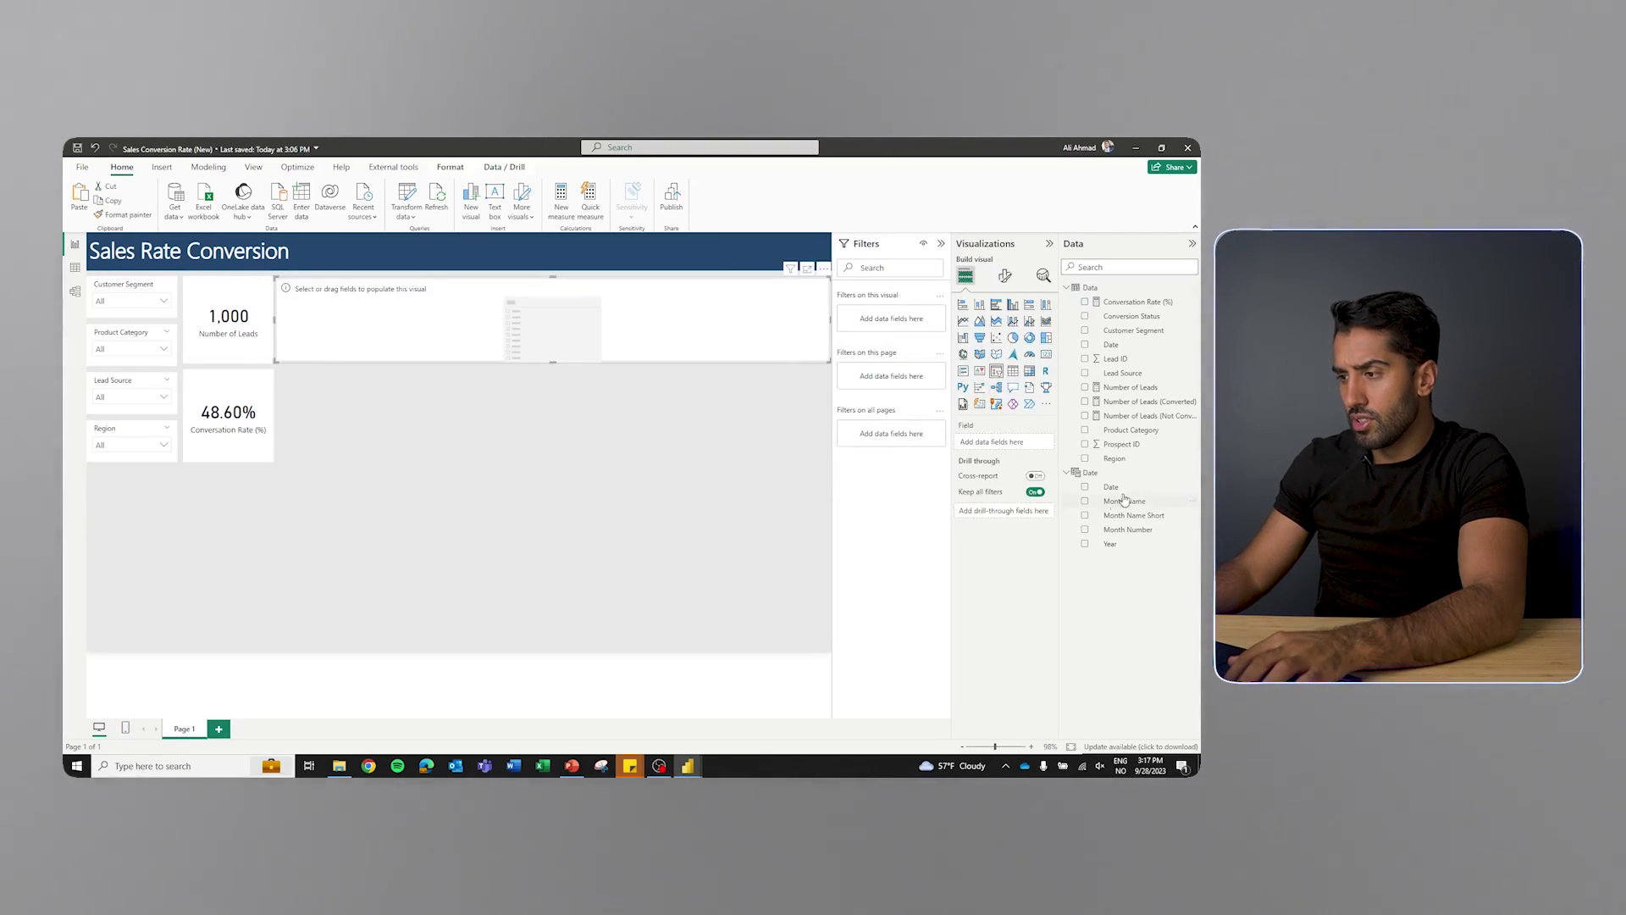
pyautogui.moveTo(1025, 448); pyautogui.dragTo(1012, 444)
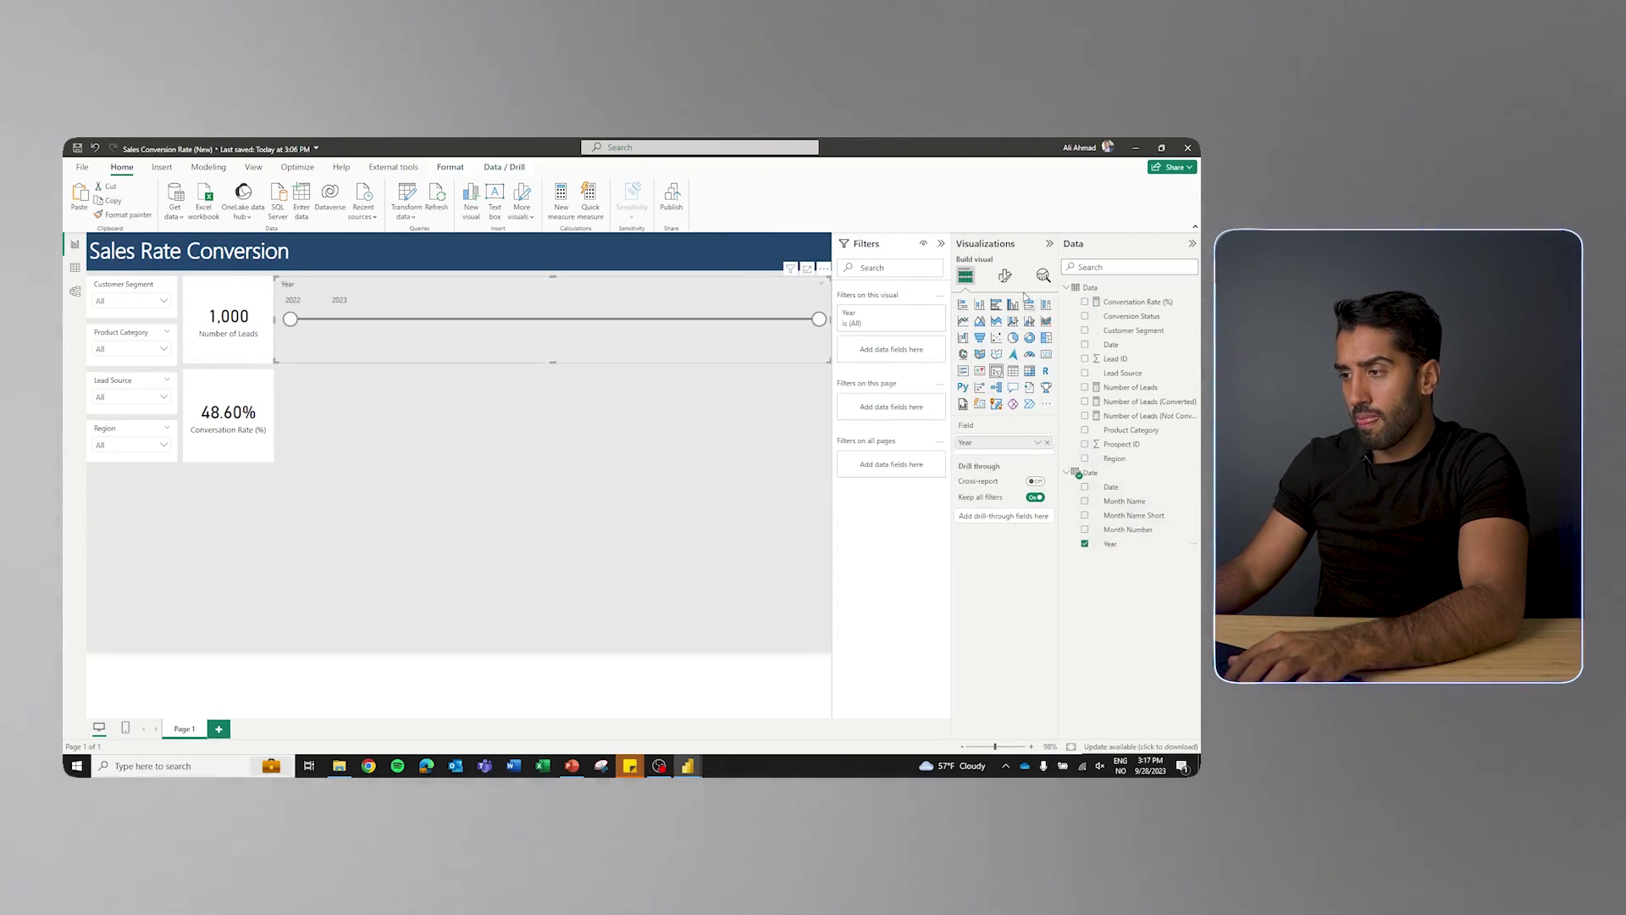
pyautogui.click(1004, 276)
pyautogui.click(987, 417)
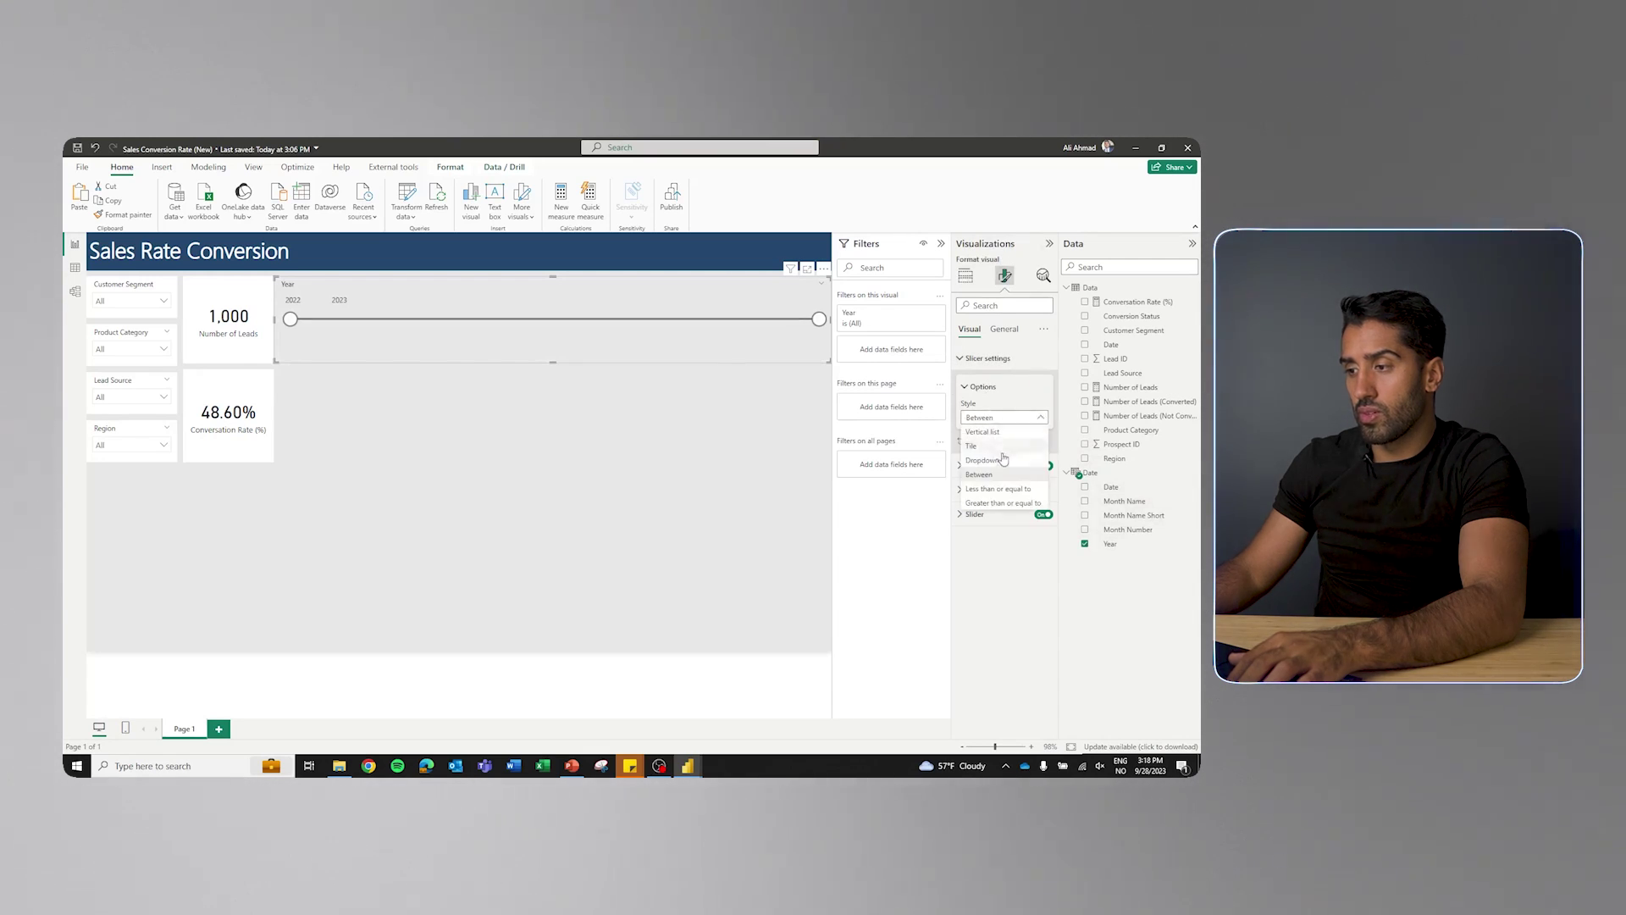
pyautogui.click(987, 447)
# Fit the Year slicer into the blue banner beside the title as two small side-by-side tiles and turn off its slicer header
pyautogui.moveTo(462, 319); pyautogui.dragTo(469, 274)
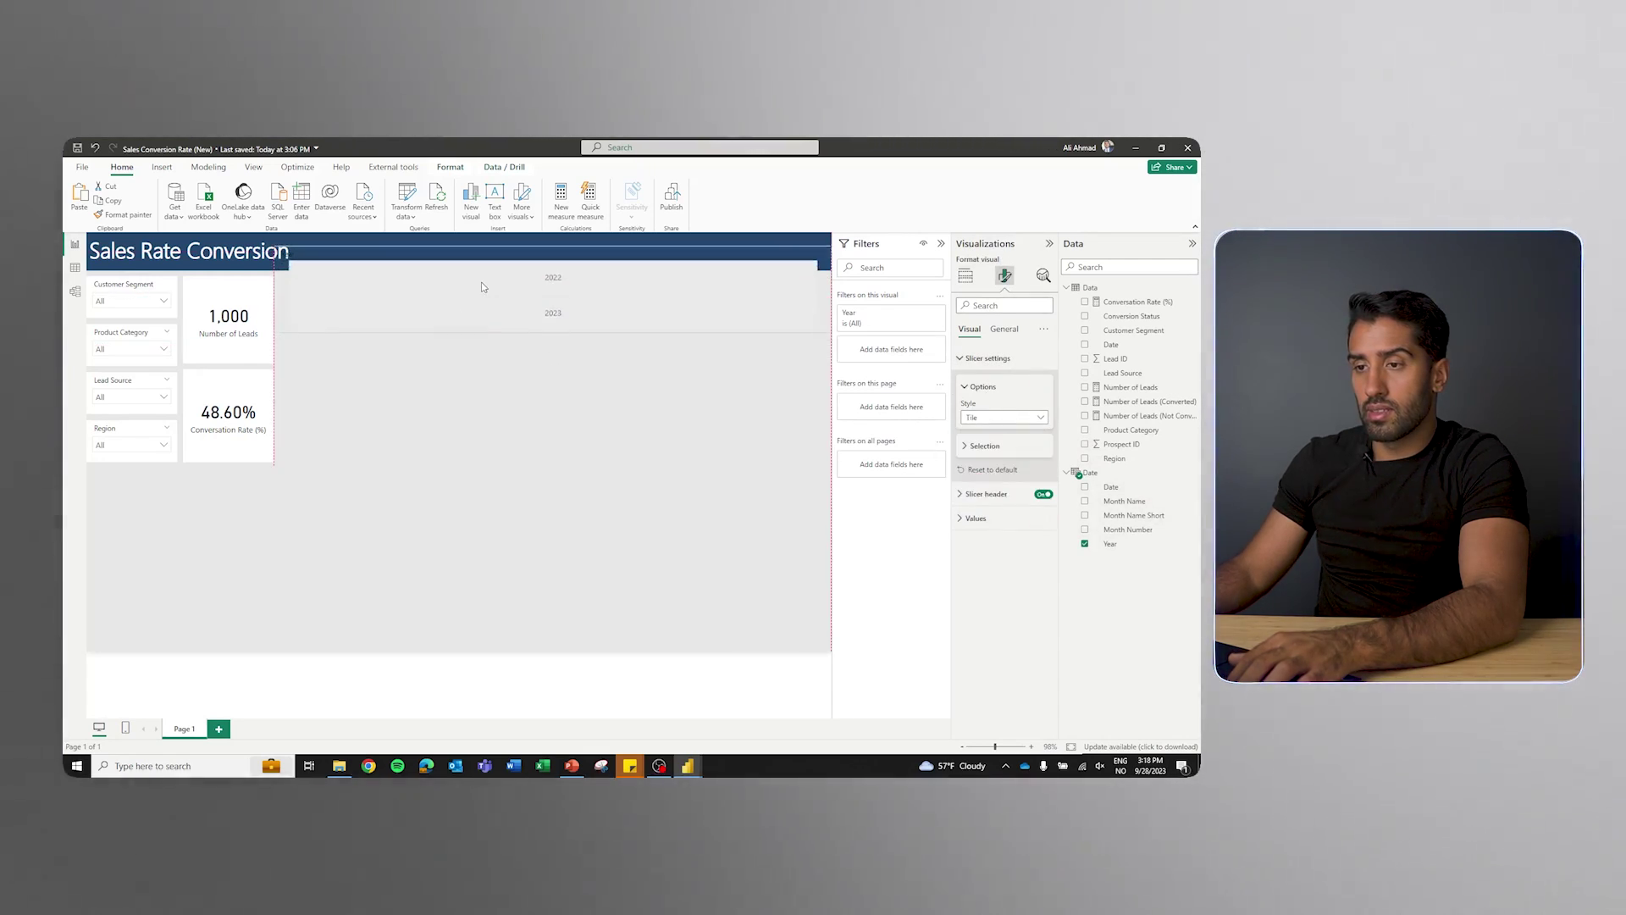
pyautogui.moveTo(294, 280); pyautogui.dragTo(302, 280)
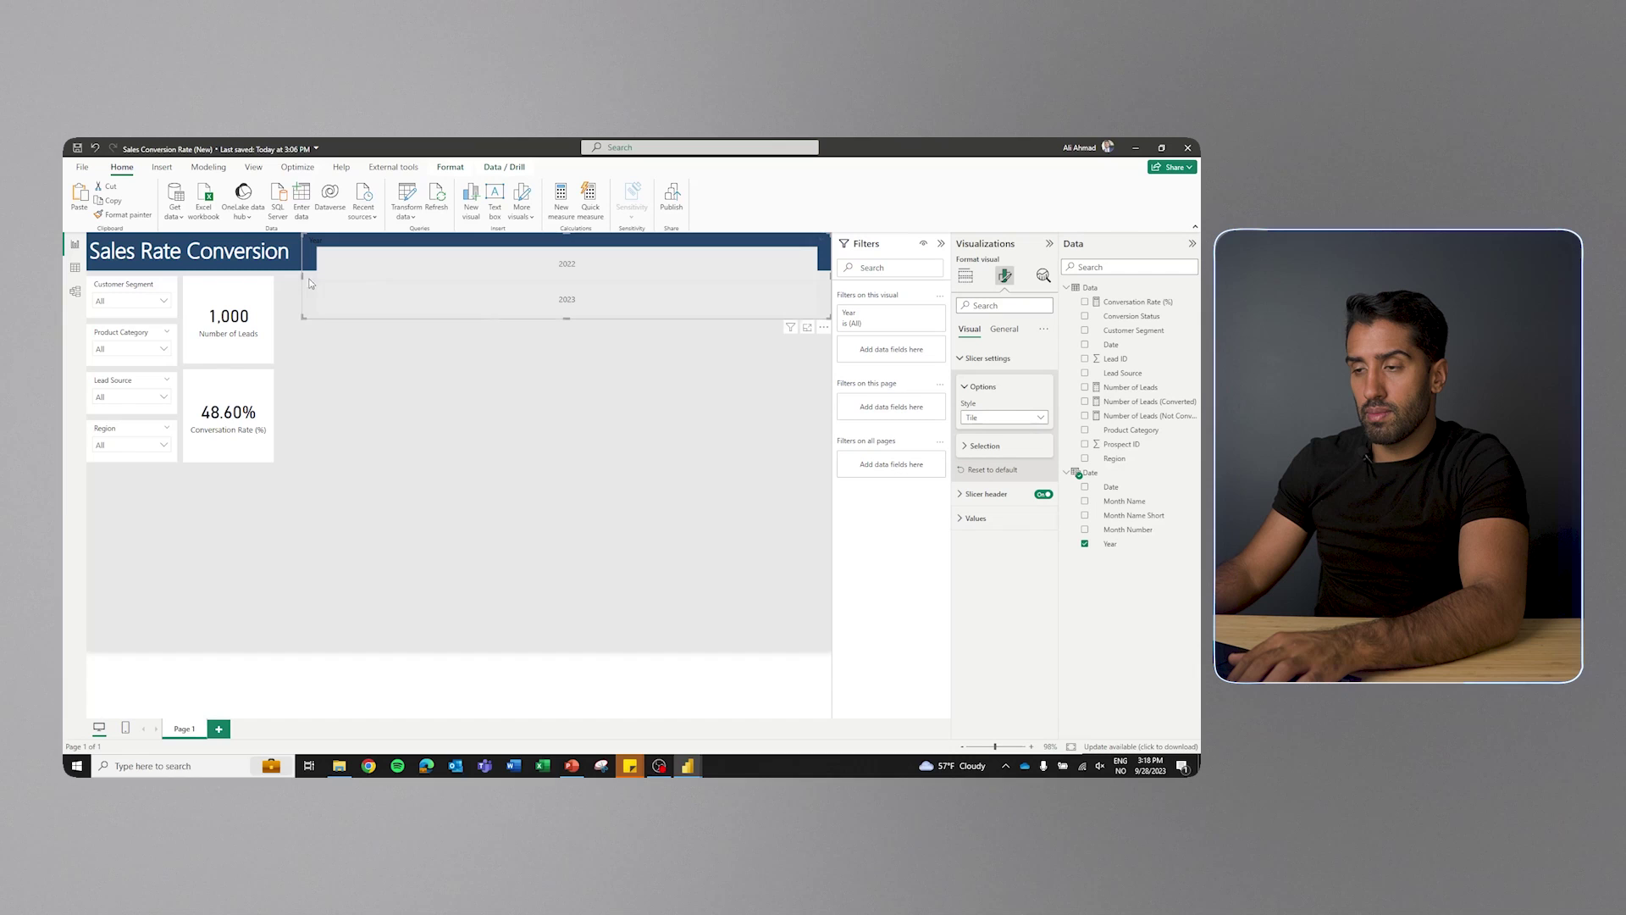
pyautogui.moveTo(567, 319); pyautogui.dragTo(578, 271)
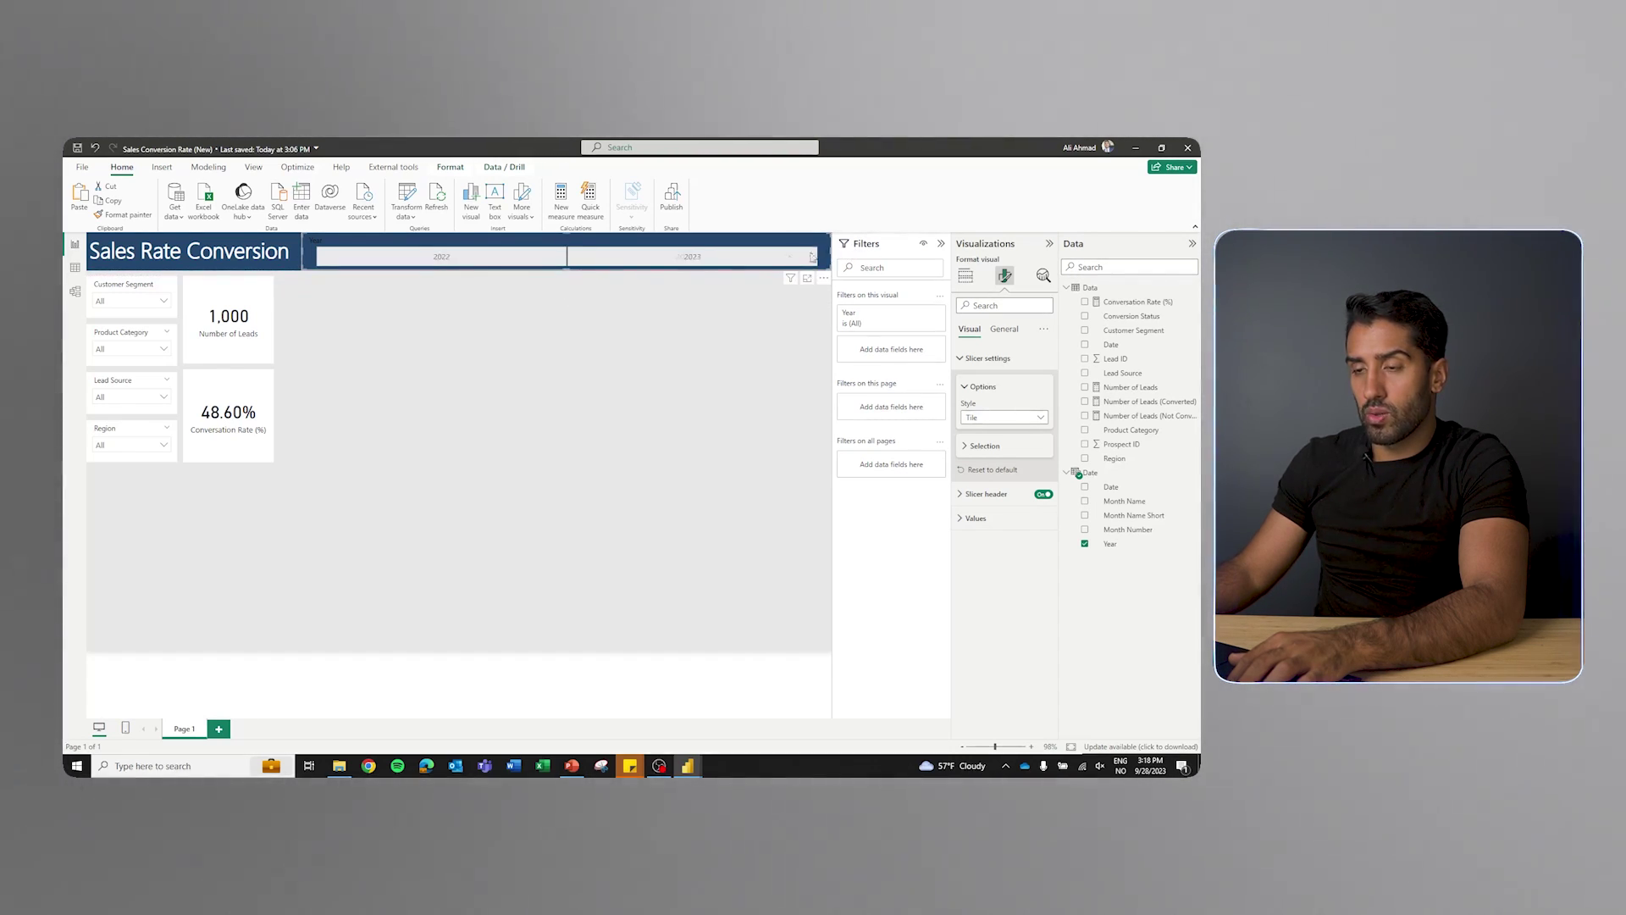
pyautogui.moveTo(812, 257); pyautogui.dragTo(417, 272)
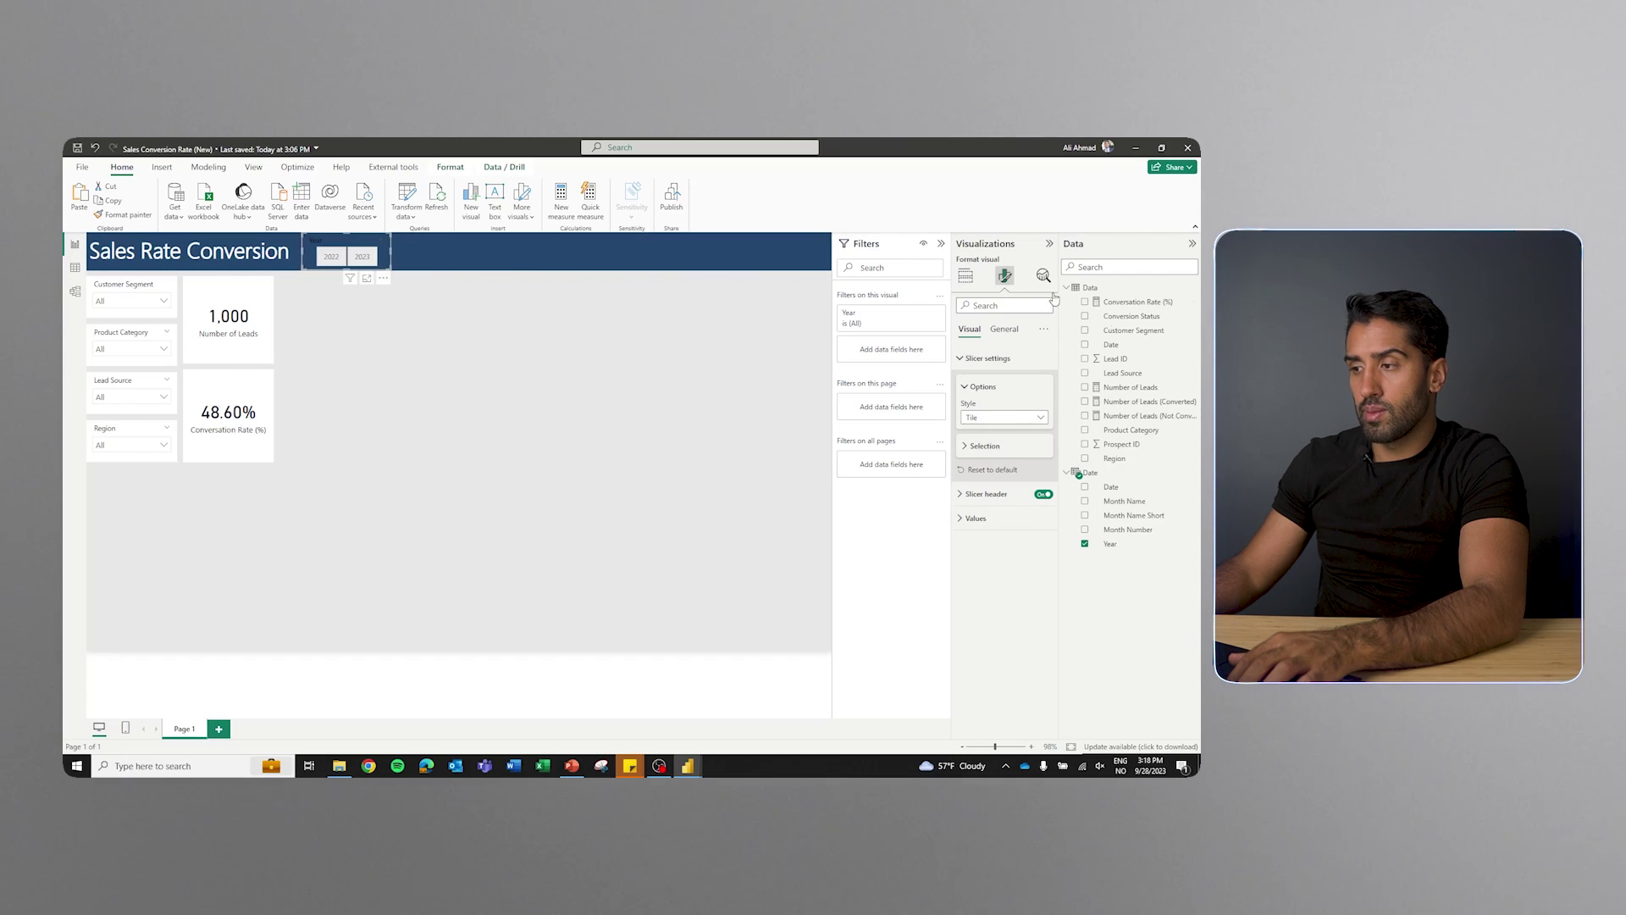
pyautogui.click(970, 388)
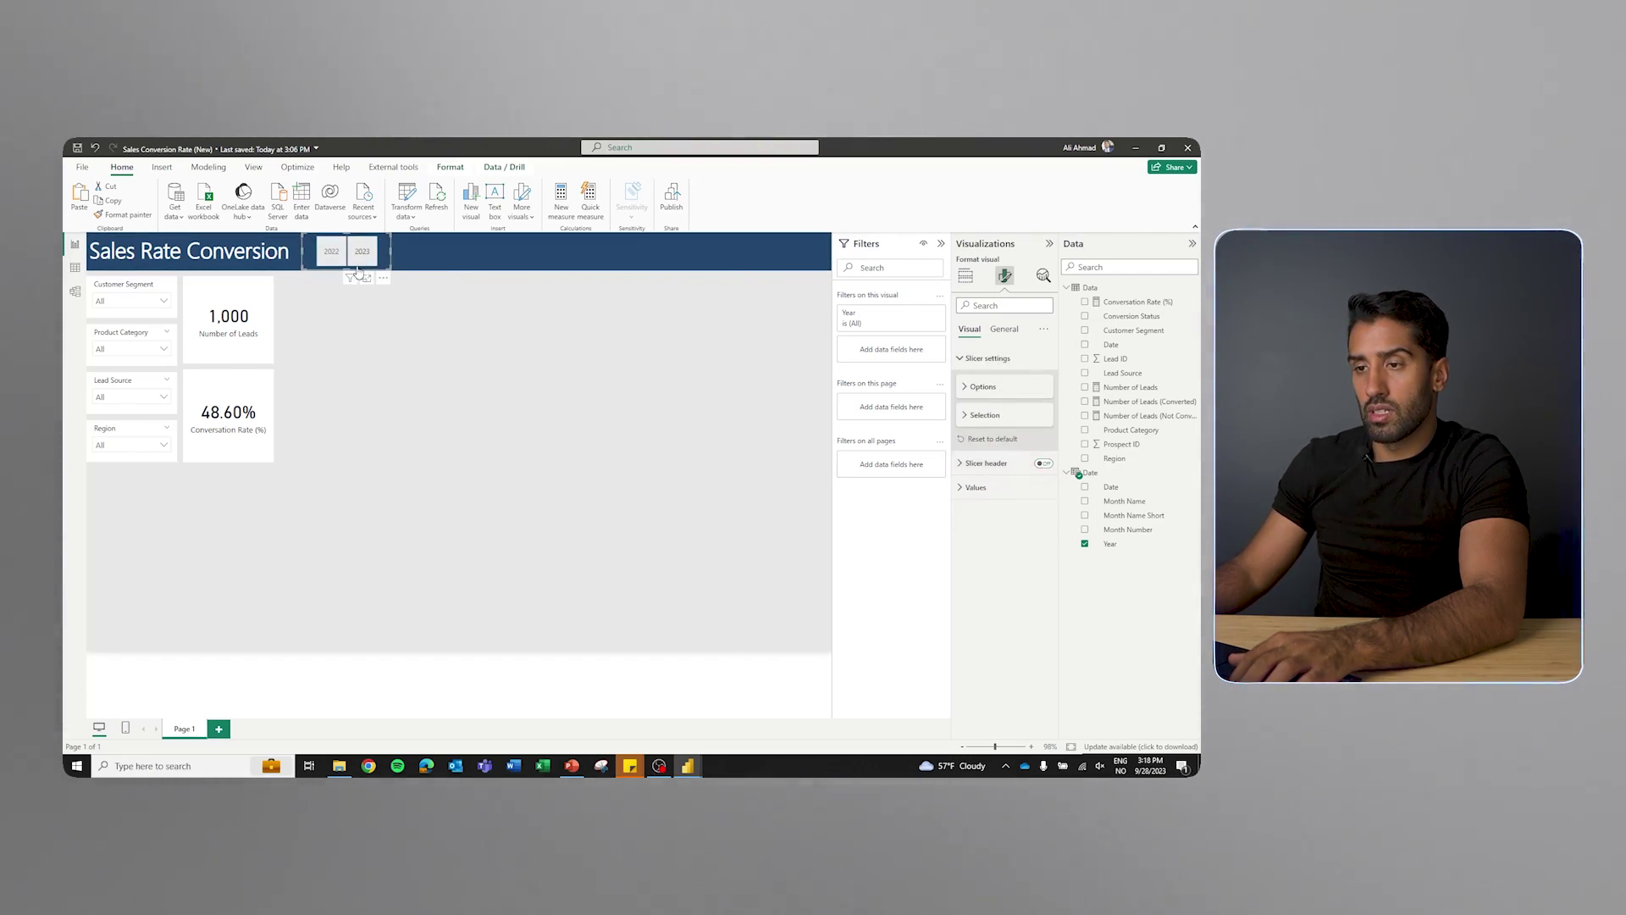
# Duplicate the Year slicer beside it, widen the copy to the banner's end and replace its field with Month Name Short
pyautogui.moveTo(349, 268); pyautogui.dragTo(412, 243)
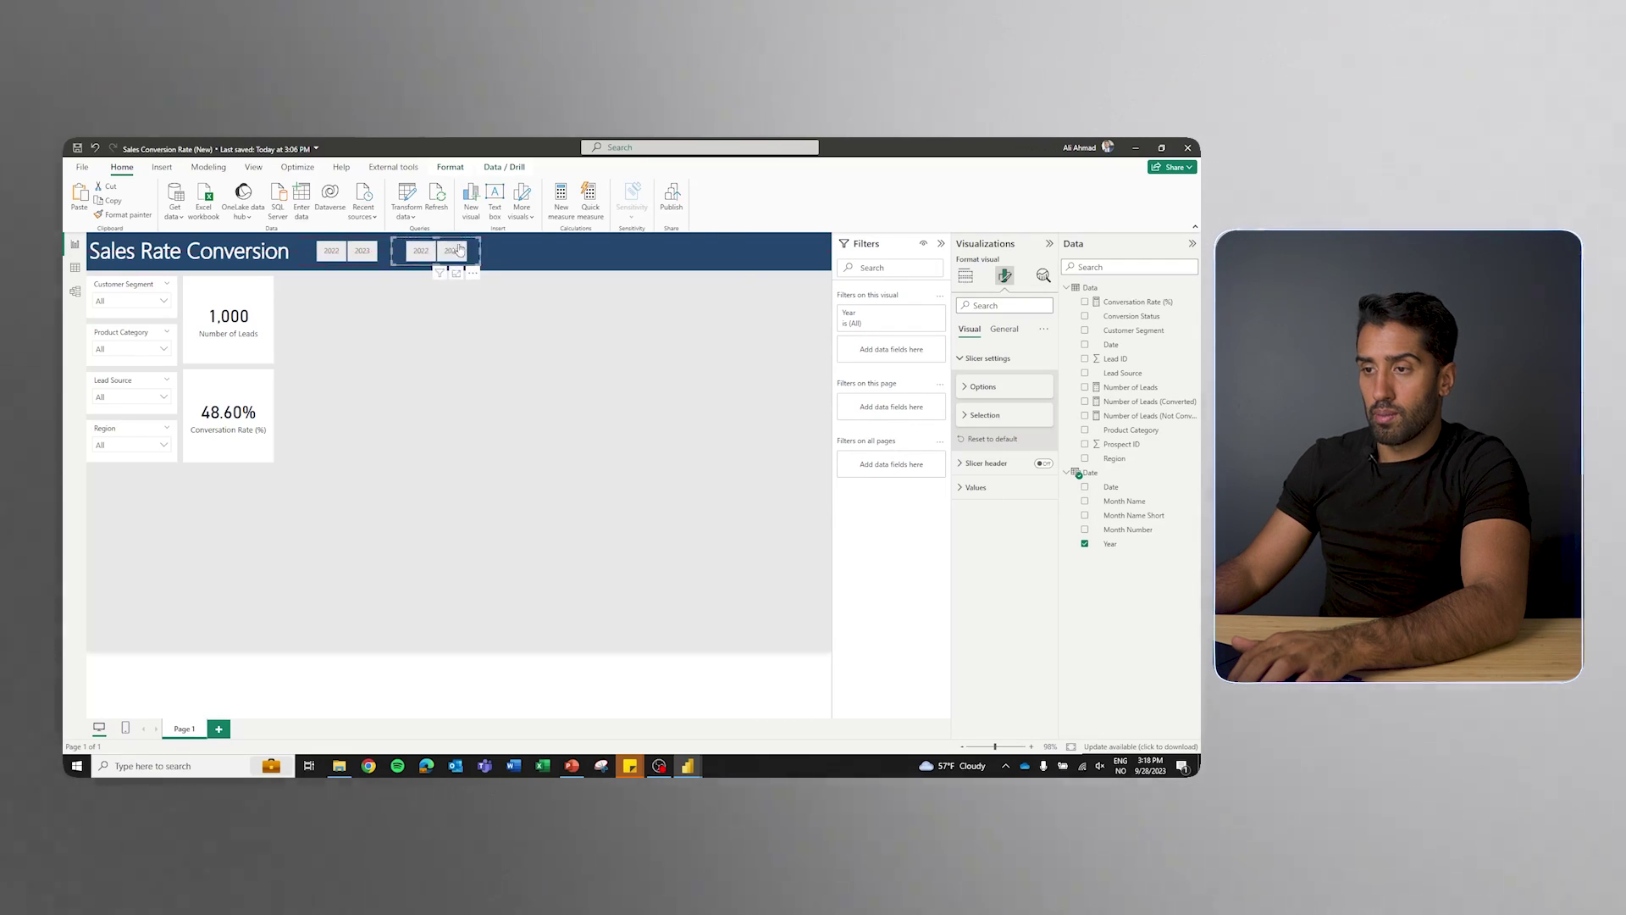
pyautogui.moveTo(479, 251); pyautogui.dragTo(828, 251)
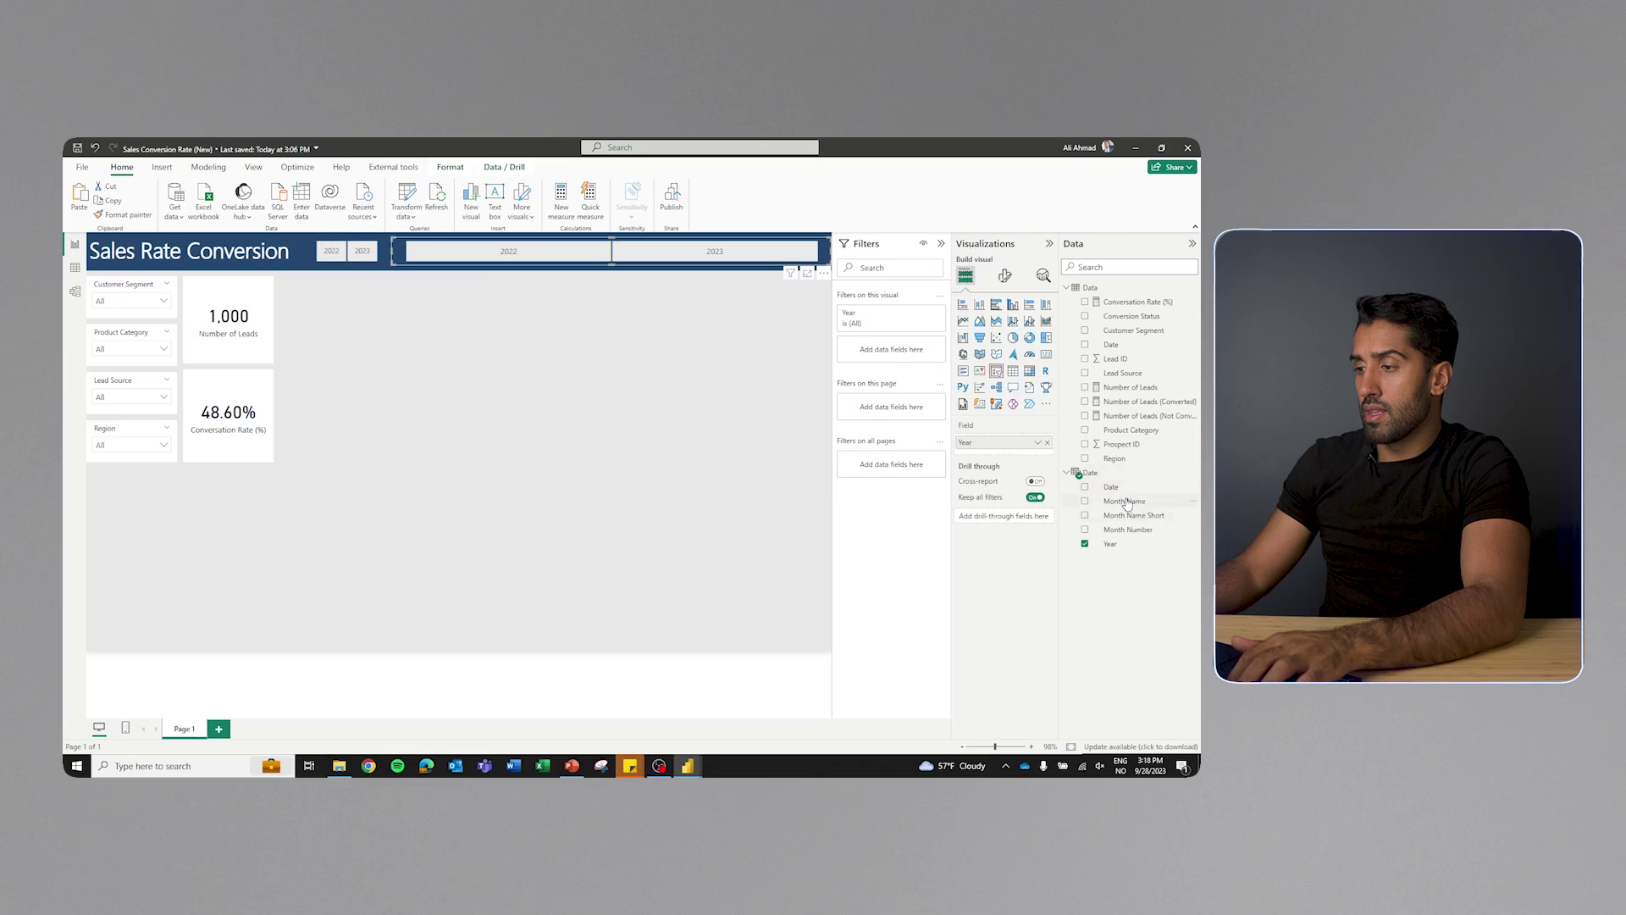
pyautogui.moveTo(1131, 515); pyautogui.dragTo(1013, 440)
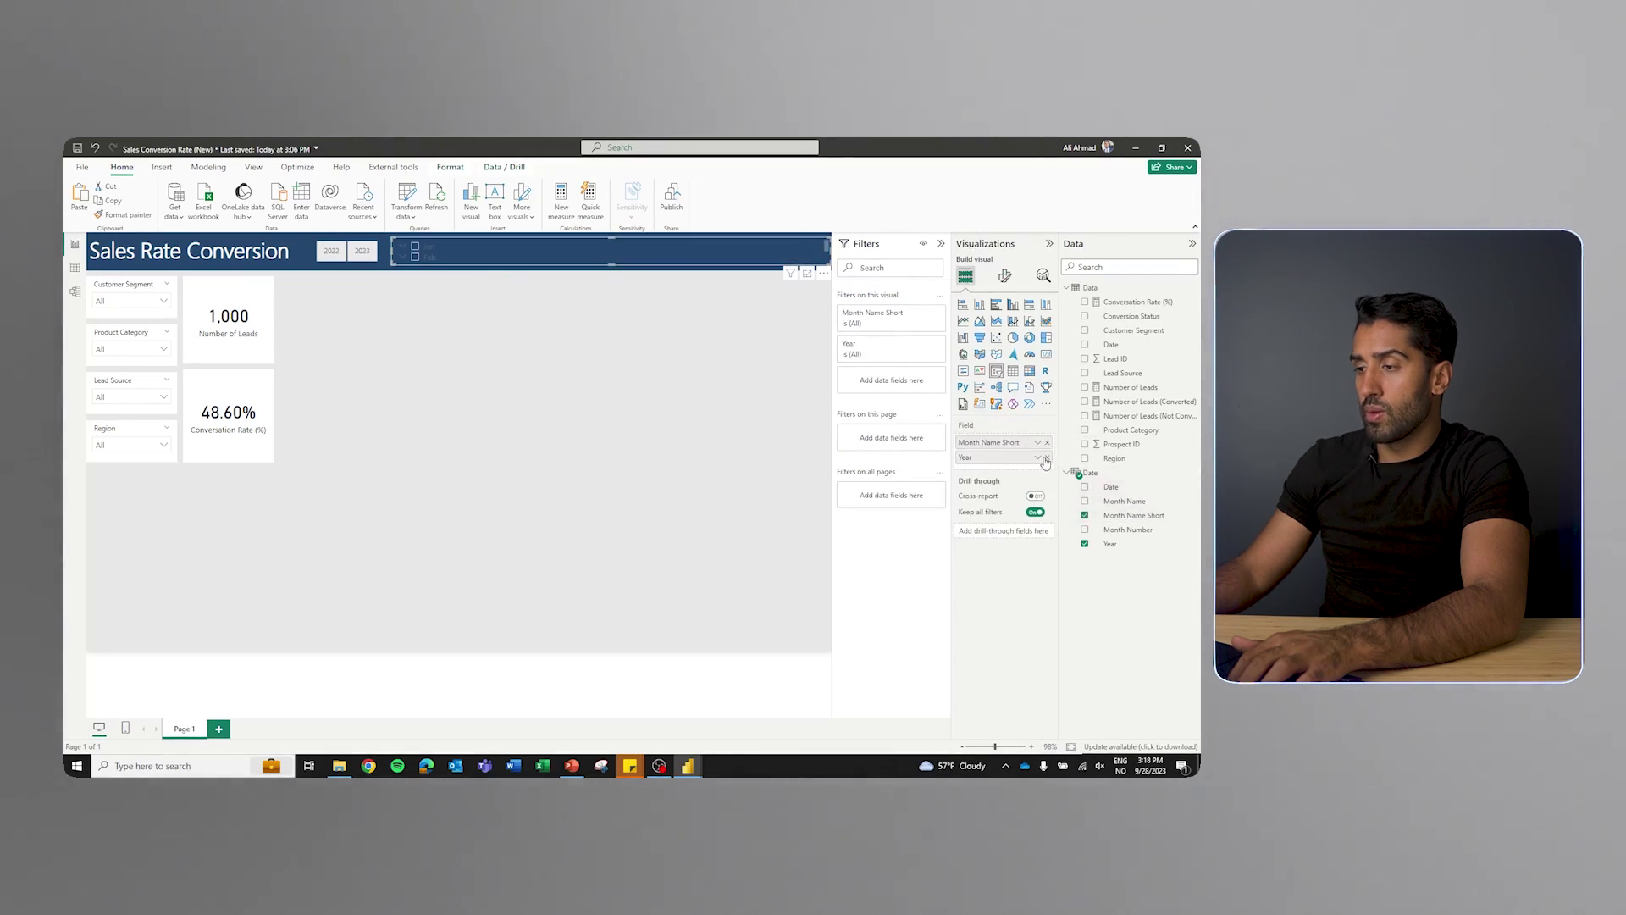
pyautogui.click(1047, 458)
pyautogui.click(488, 404)
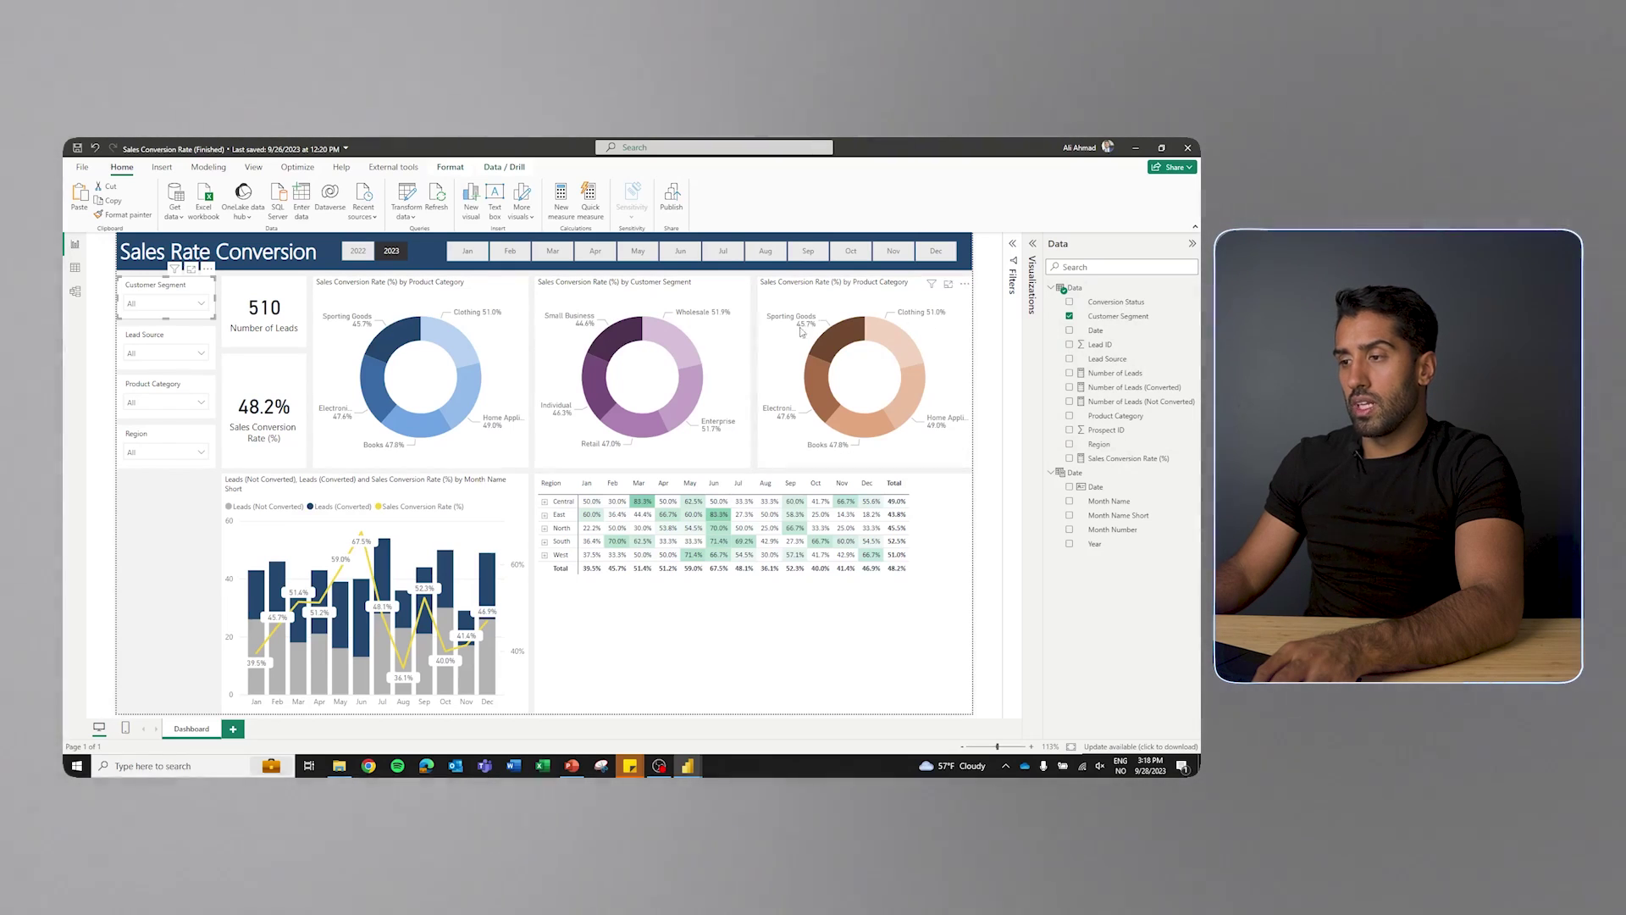
# Copy the blue Sales Conversion Rate (%) by Product Category donut chart from the Sales Conversion Rate (Finished) report into the new report
pyautogui.click(386, 288)
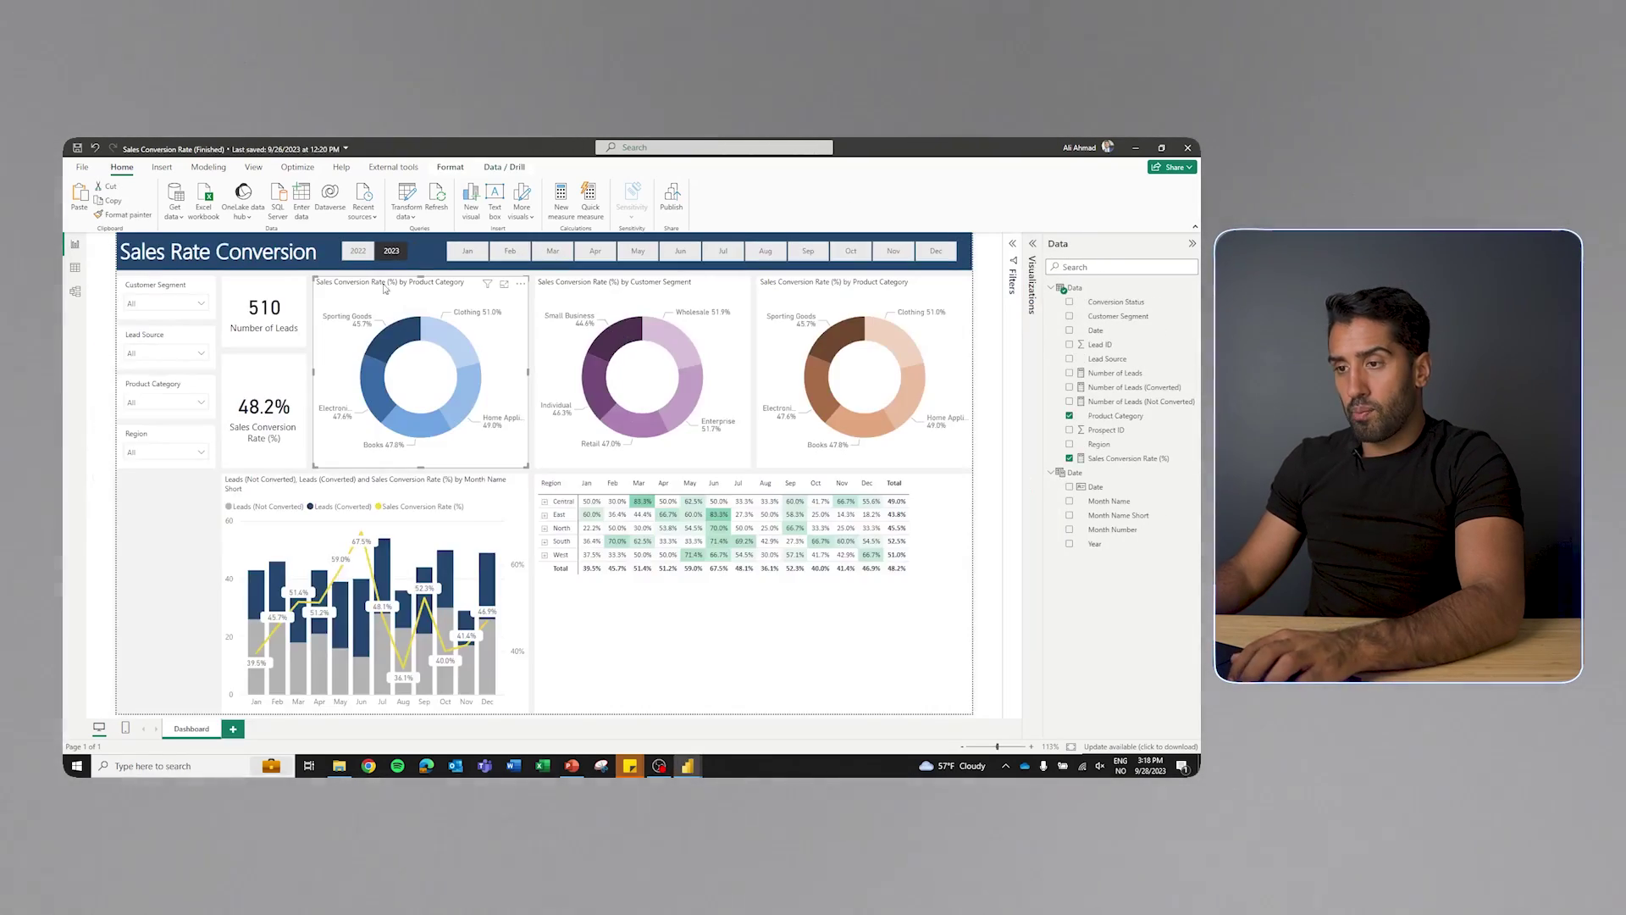
pyautogui.hotkey('alt', 'Tab')
pyautogui.hotkey('ctrl', 'v')
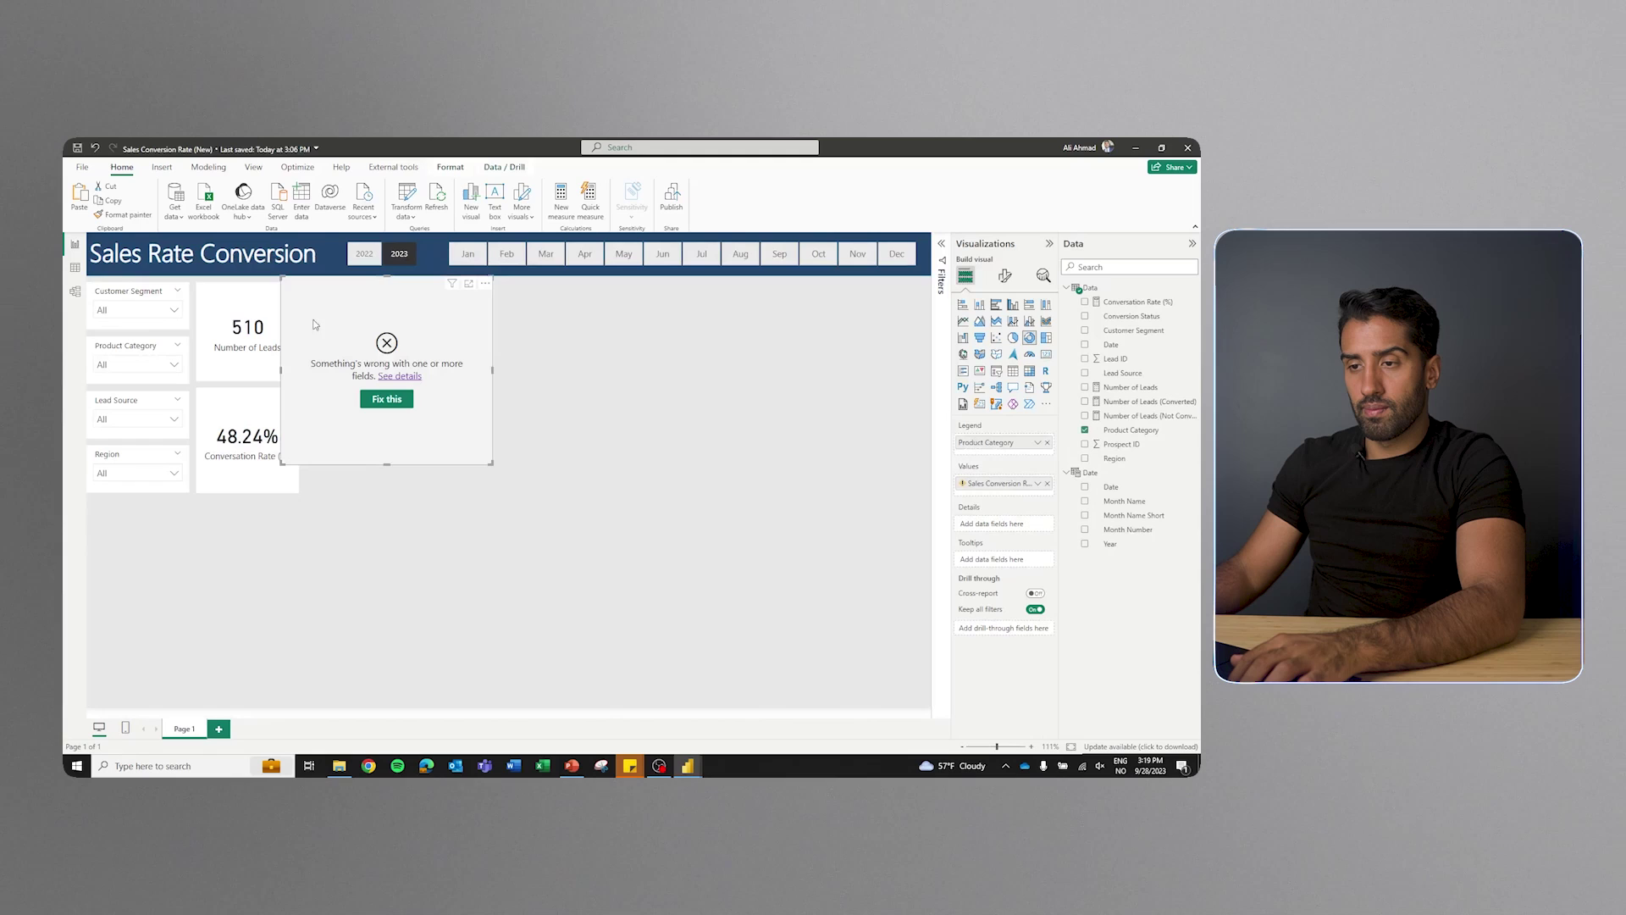
# Place the pasted donut chart beside the KPI cards, match their combined height and replace its broken value field with Conversation Rate (%)
pyautogui.moveTo(312, 290); pyautogui.dragTo(355, 332)
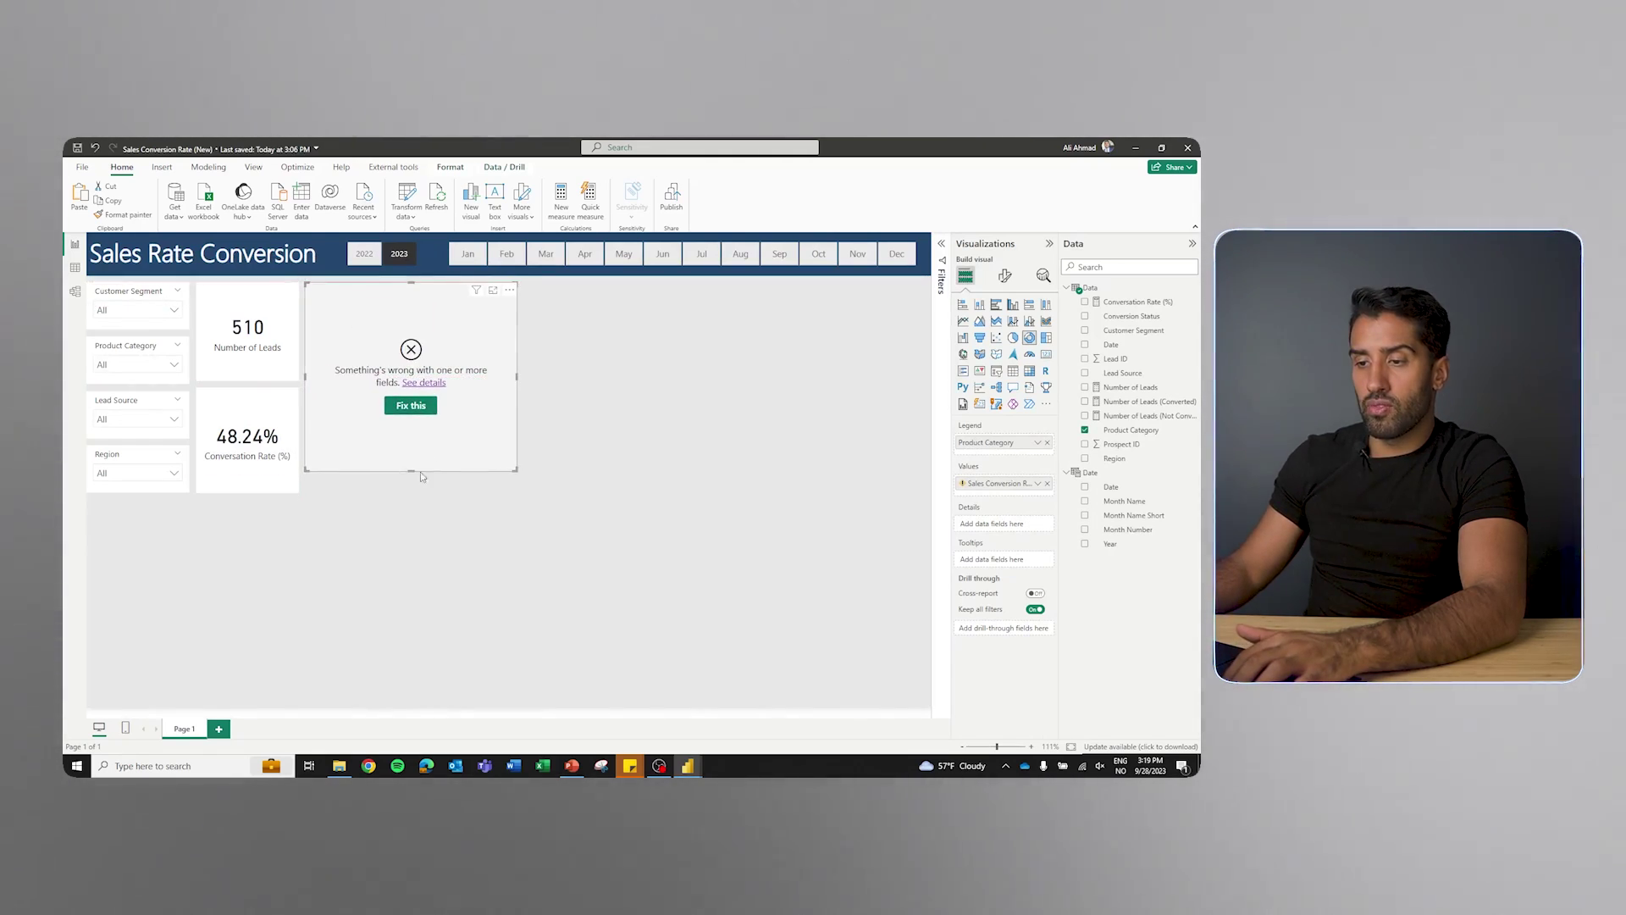
pyautogui.moveTo(421, 476); pyautogui.dragTo(410, 489)
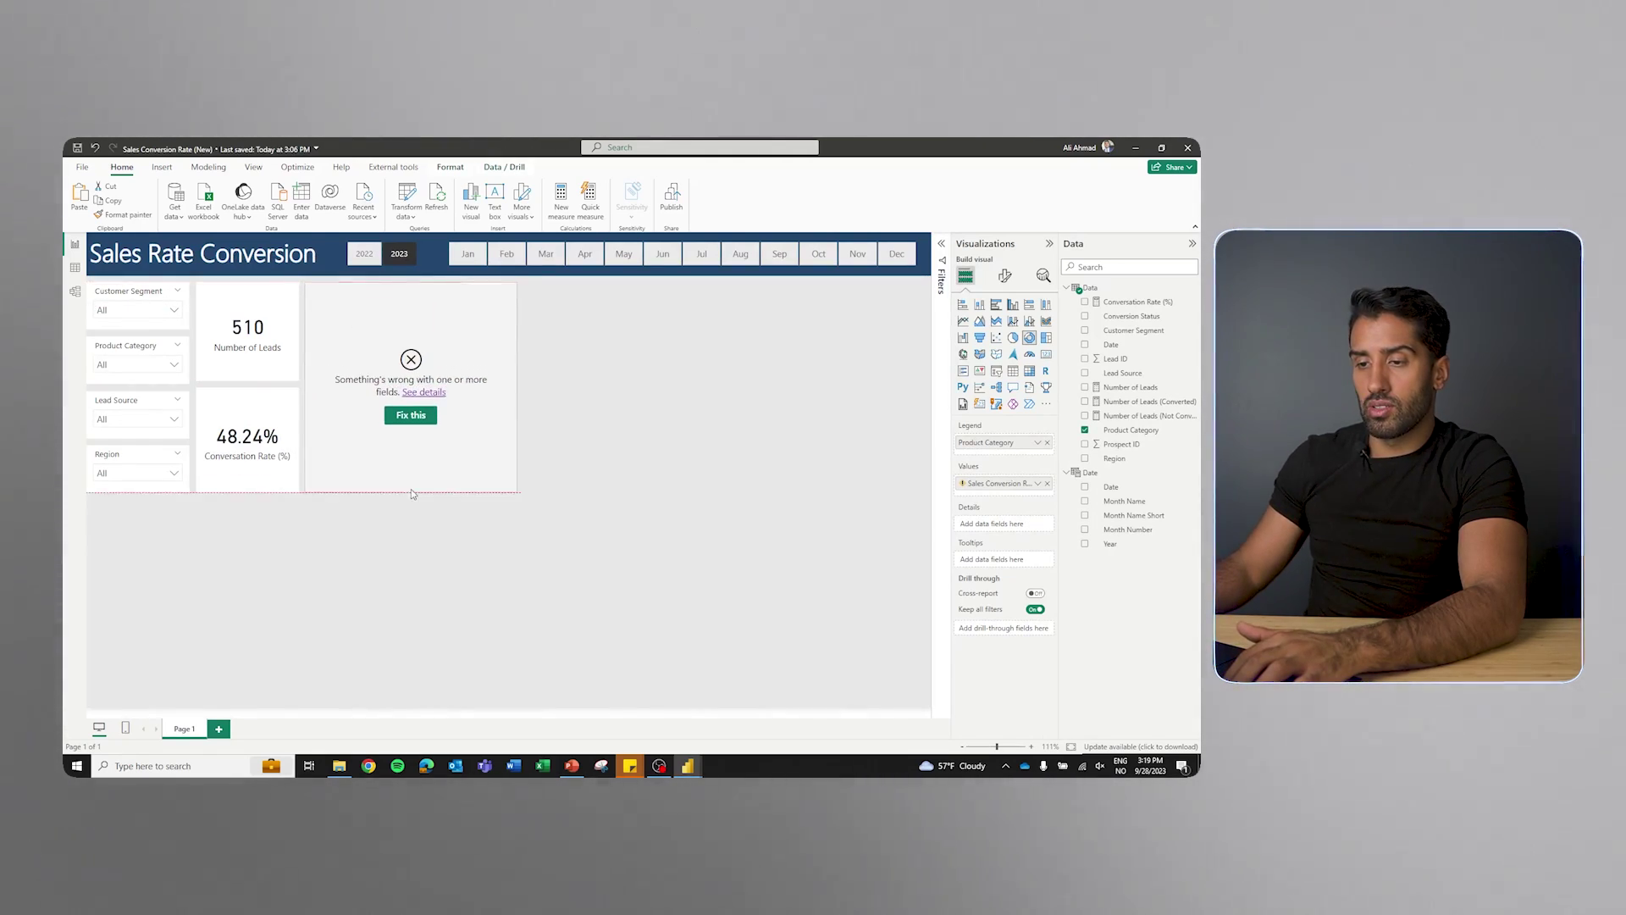
pyautogui.click(425, 394)
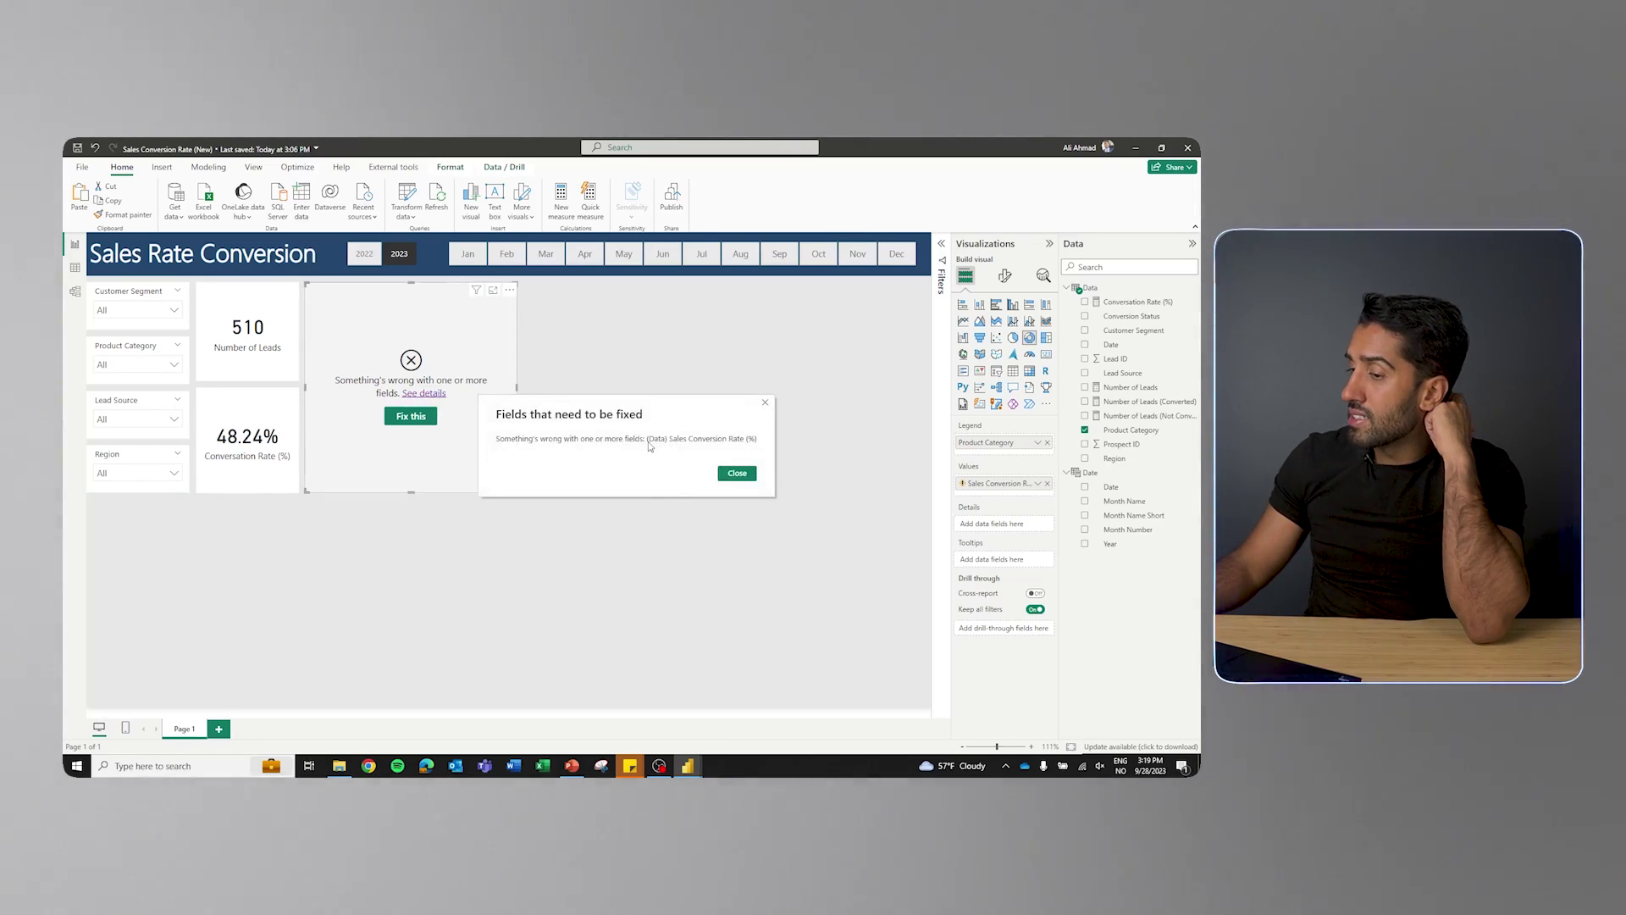
pyautogui.click(737, 474)
pyautogui.moveTo(1153, 302); pyautogui.dragTo(999, 479)
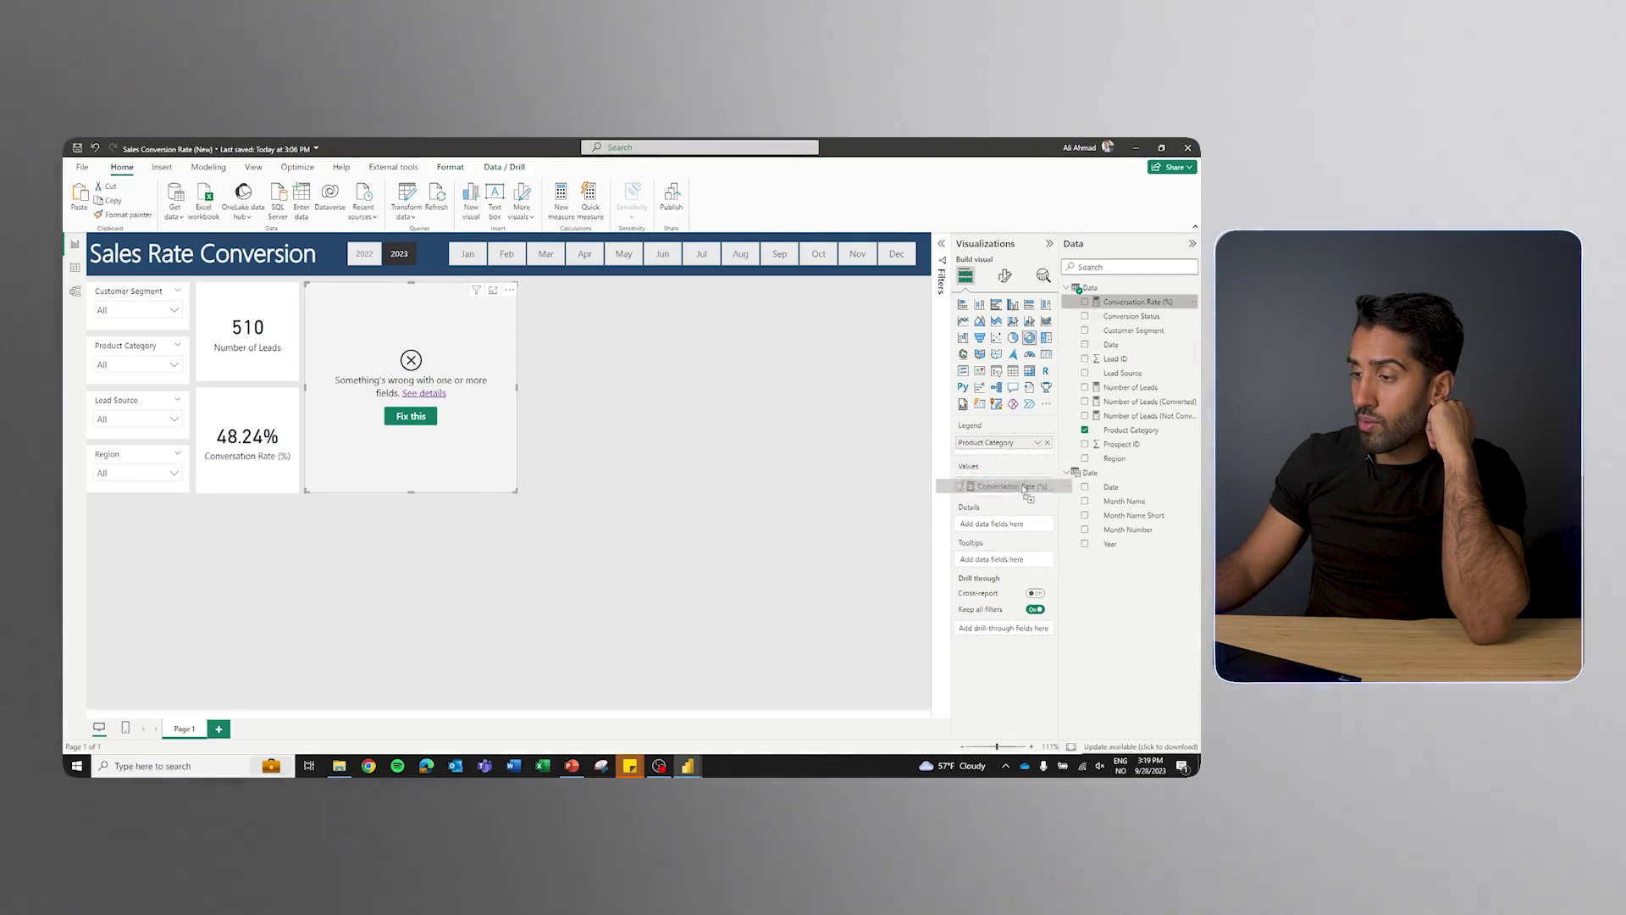
pyautogui.click(1048, 498)
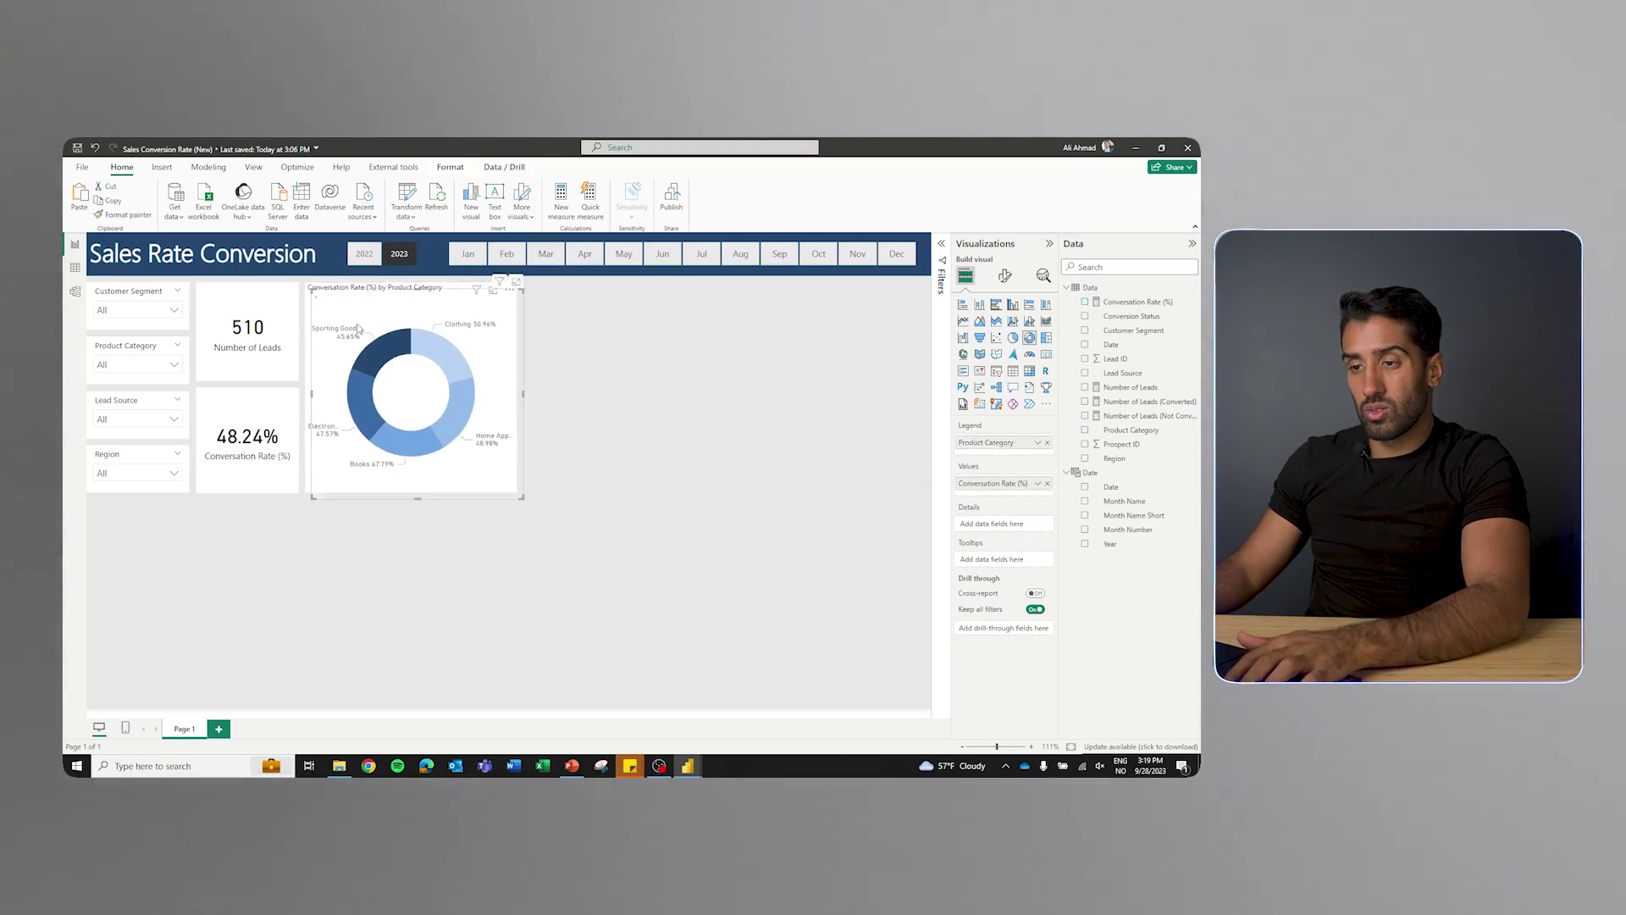
# Duplicate the Product Category donut chart directly beside the original and replace the copy's legend field with Lead Source
pyautogui.hotkey('ctrl', 'c')
pyautogui.hotkey('ctrl', 'v')
pyautogui.moveTo(349, 299); pyautogui.dragTo(559, 292)
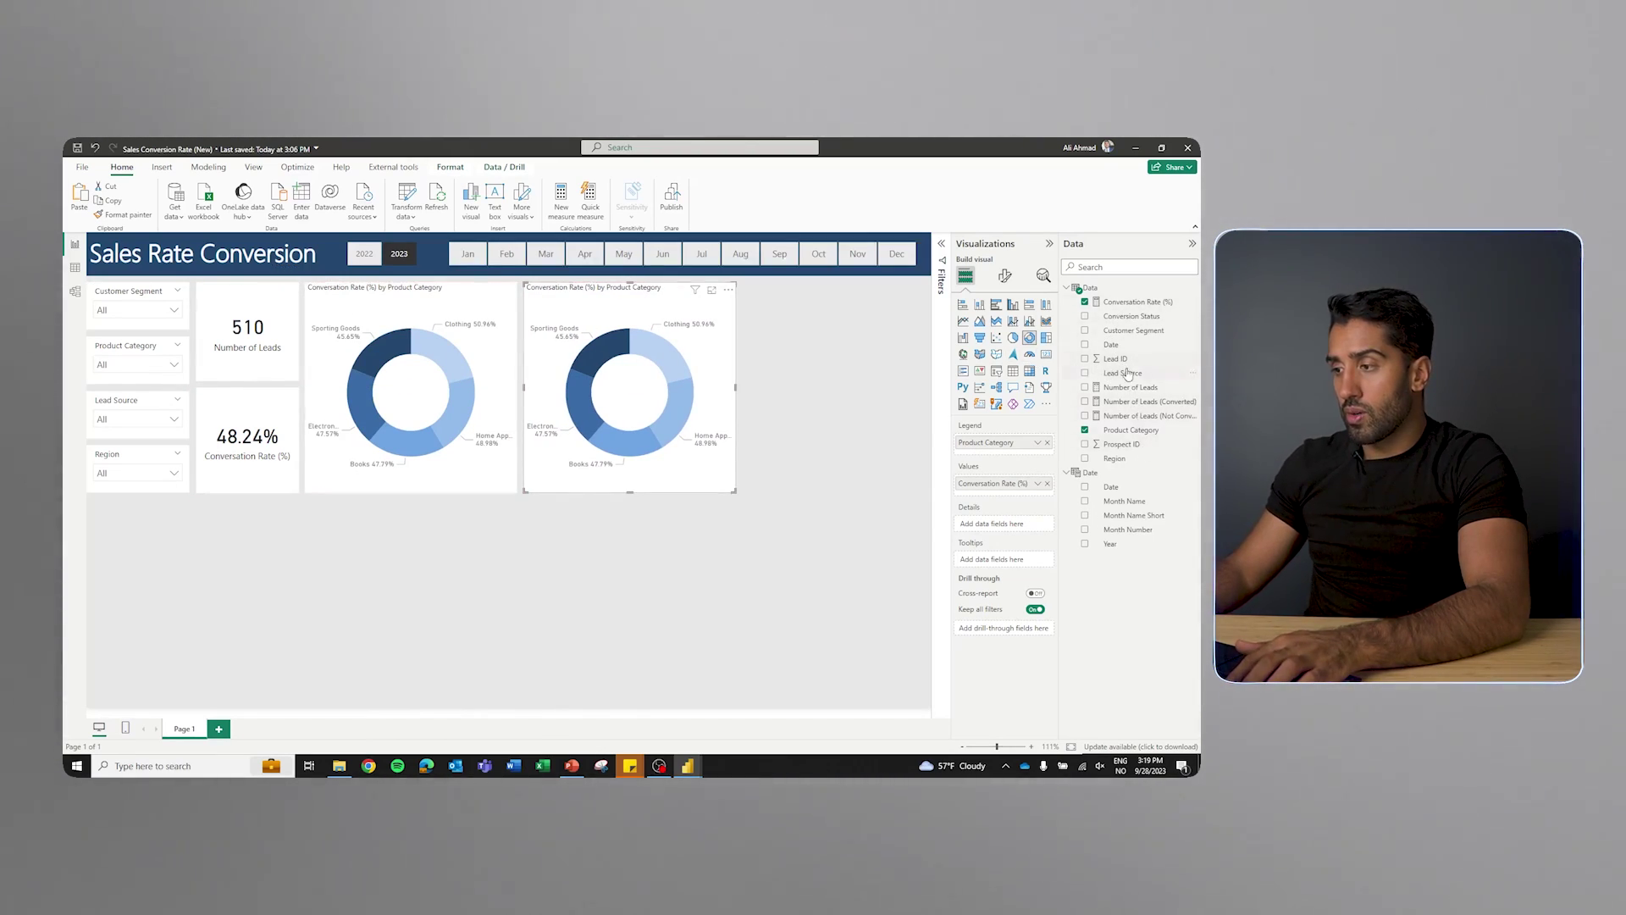
pyautogui.moveTo(1075, 415); pyautogui.dragTo(1000, 442)
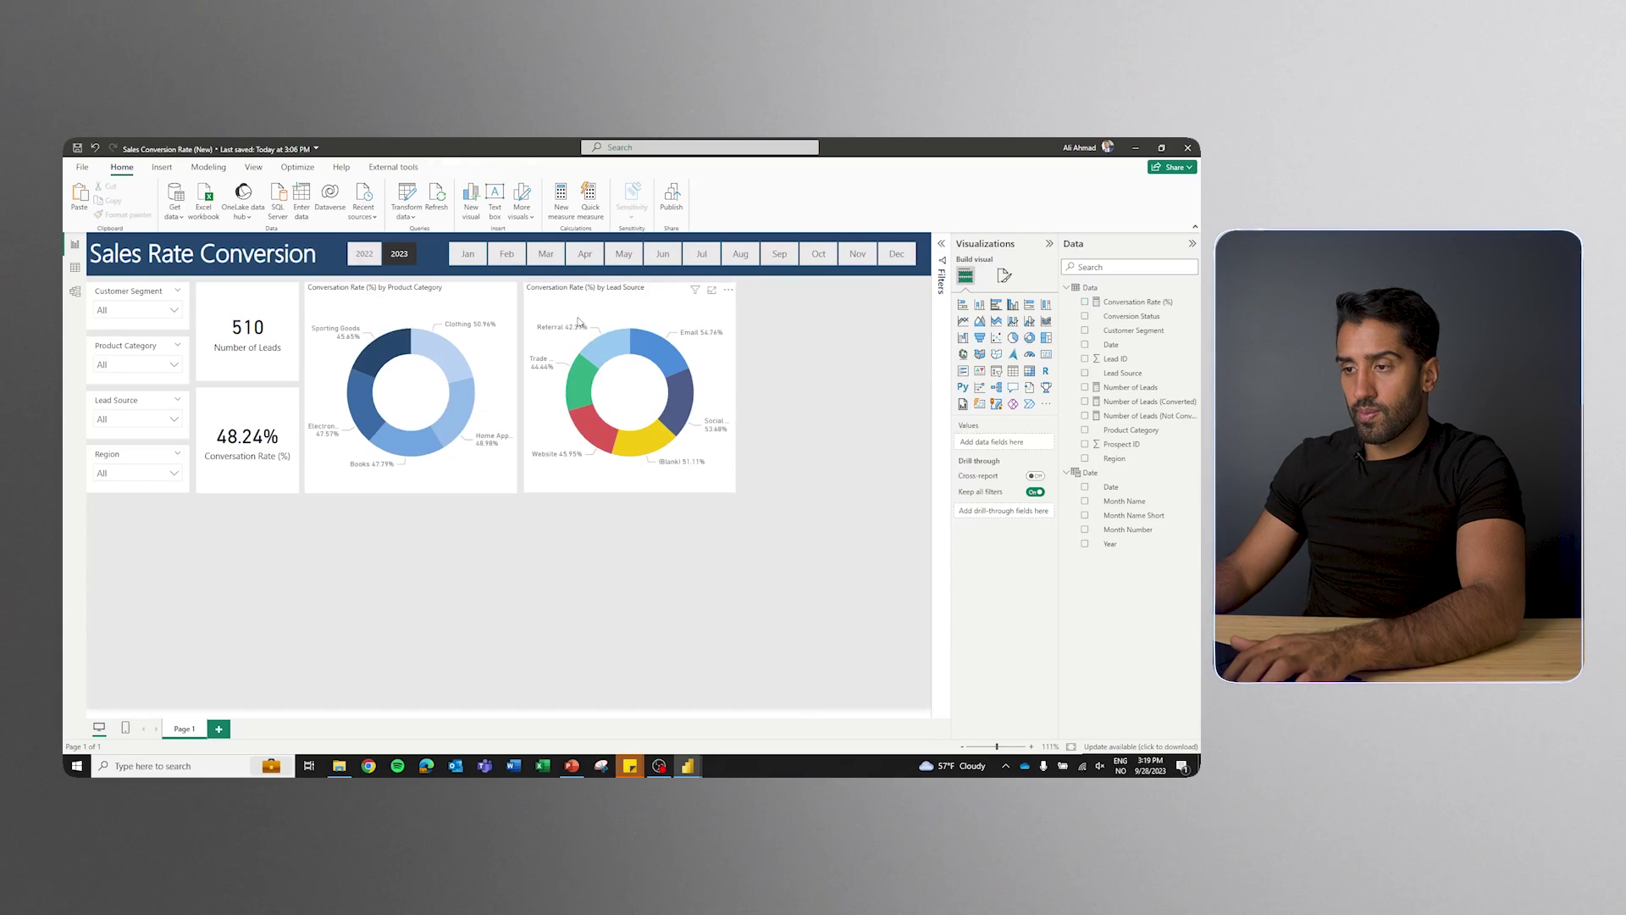
pyautogui.moveTo(566, 291); pyautogui.dragTo(760, 292)
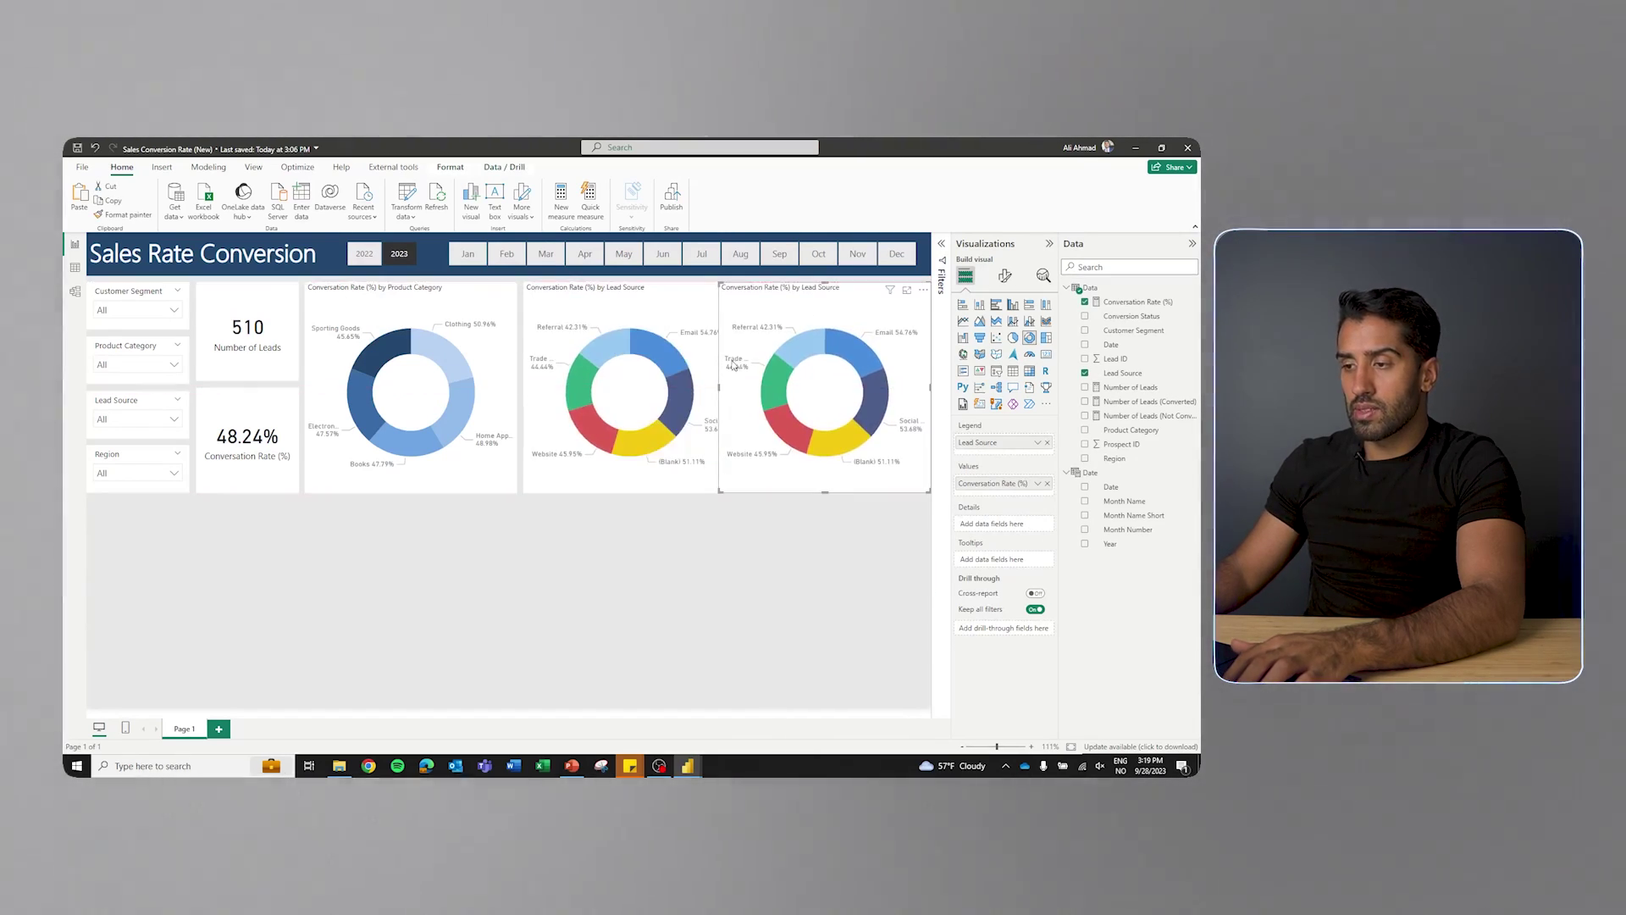
pyautogui.moveTo(719, 388); pyautogui.dragTo(738, 396)
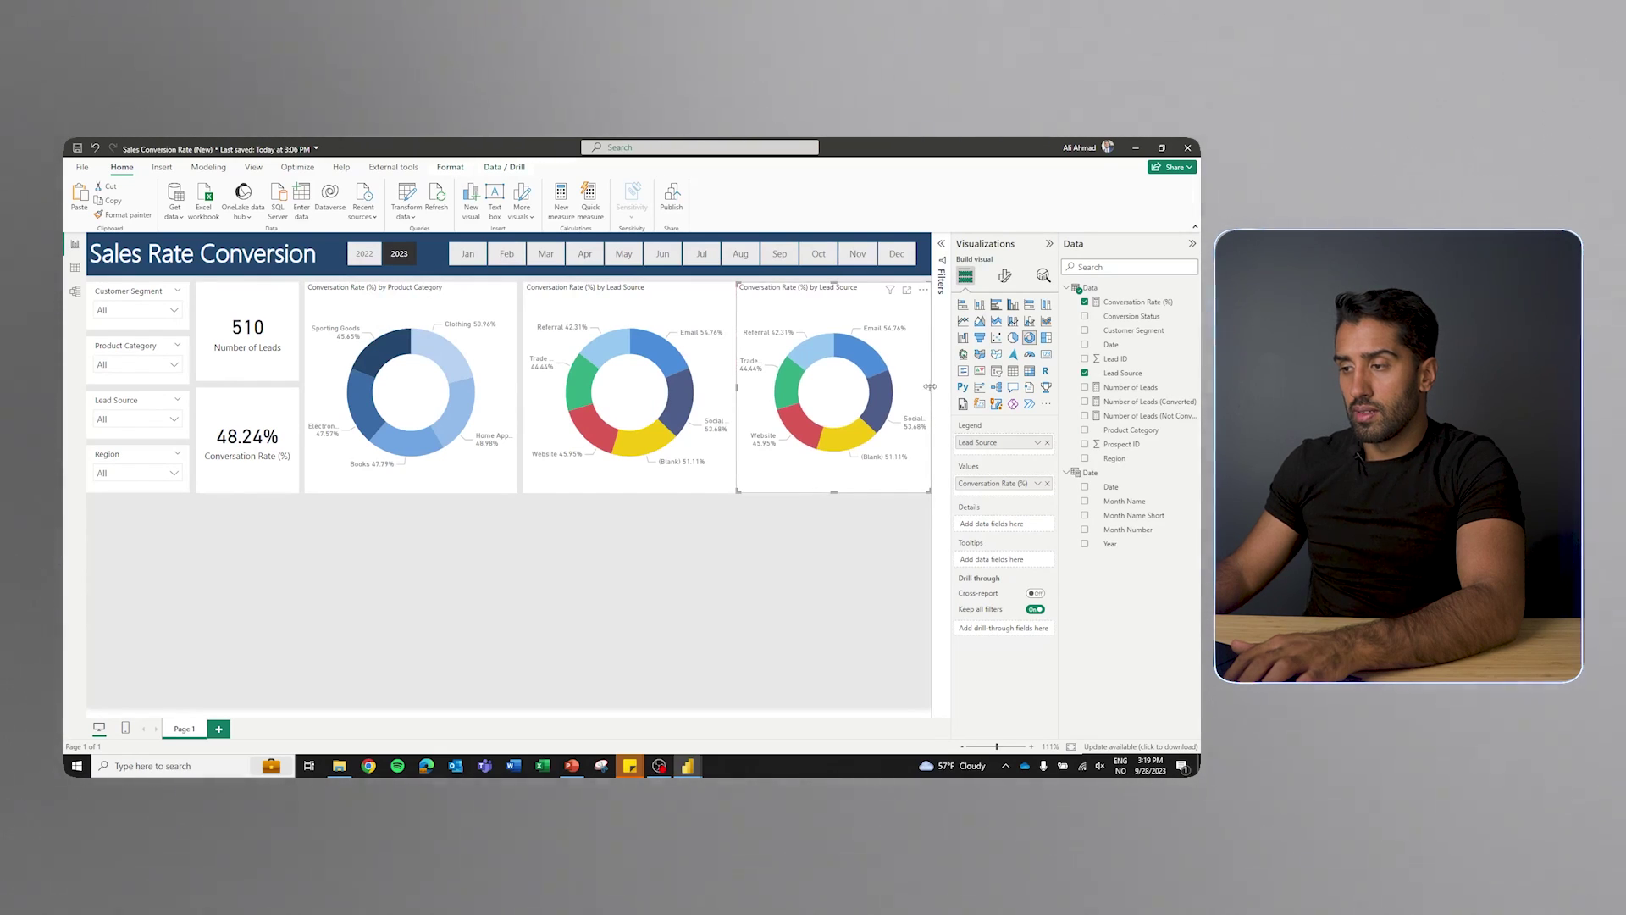
pyautogui.moveTo(929, 391); pyautogui.dragTo(930, 388)
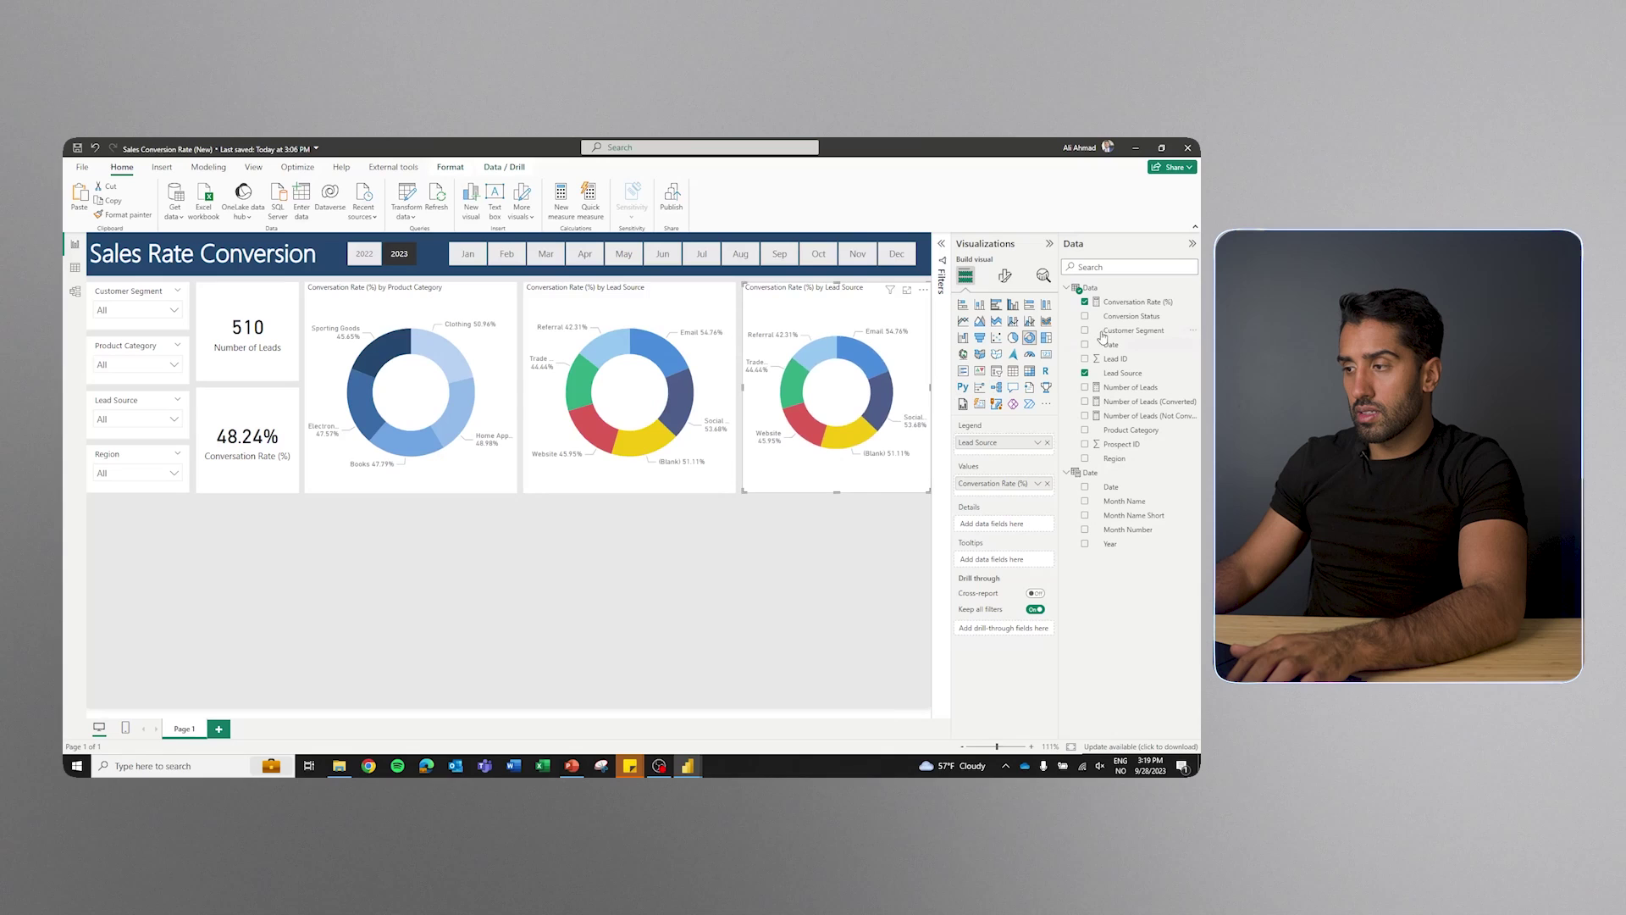
pyautogui.moveTo(1008, 439); pyautogui.dragTo(1009, 442)
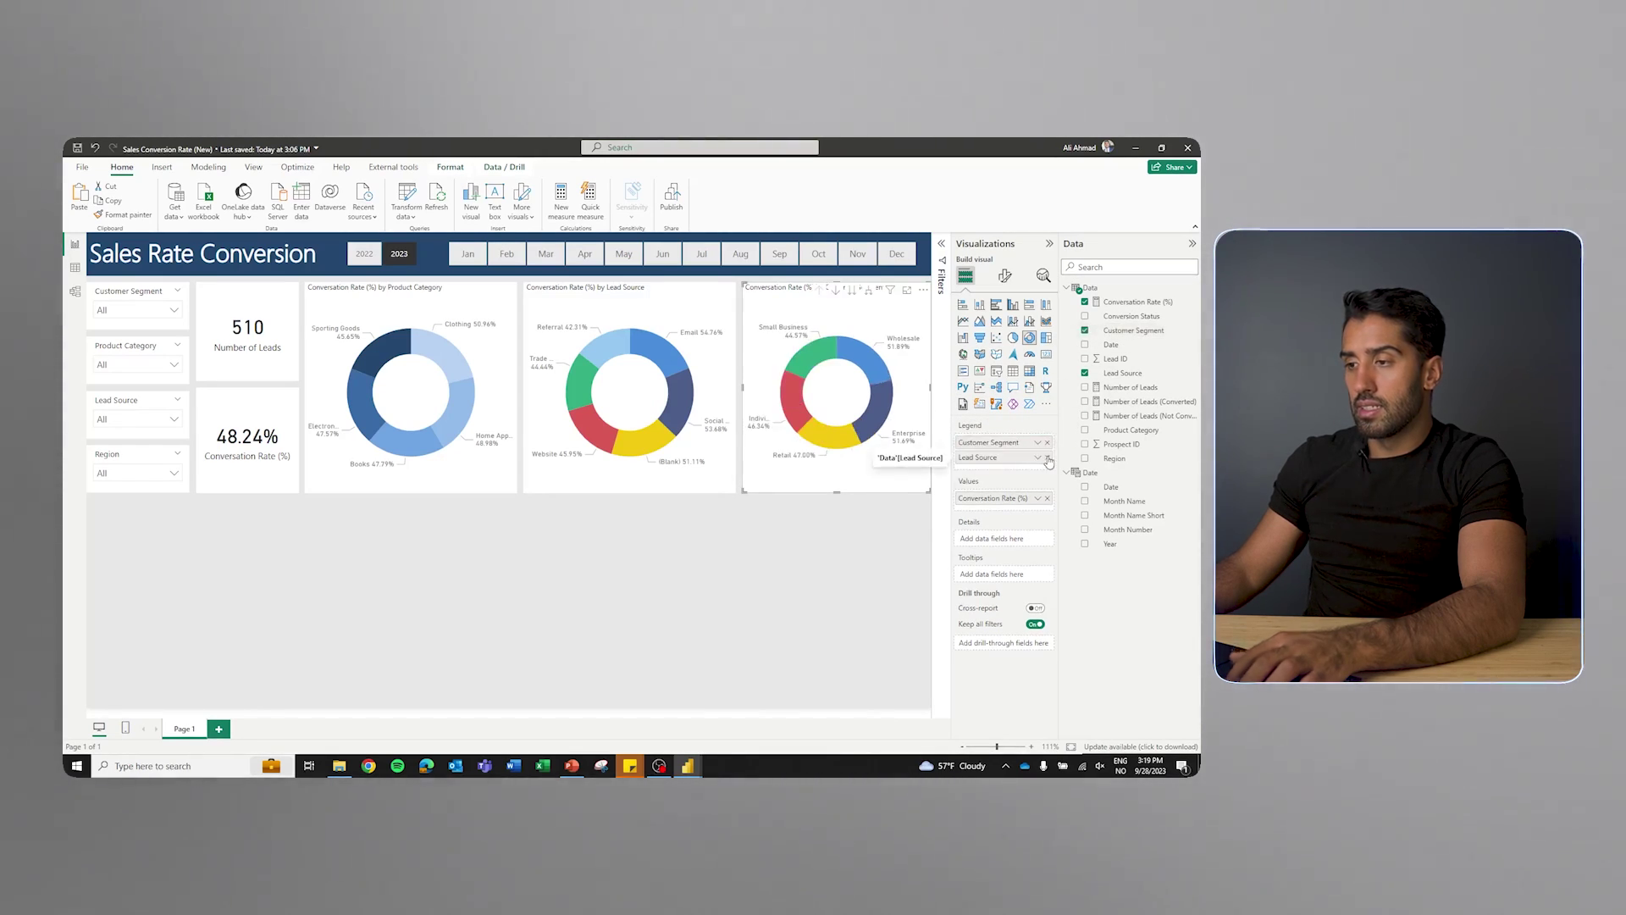
pyautogui.click(1048, 458)
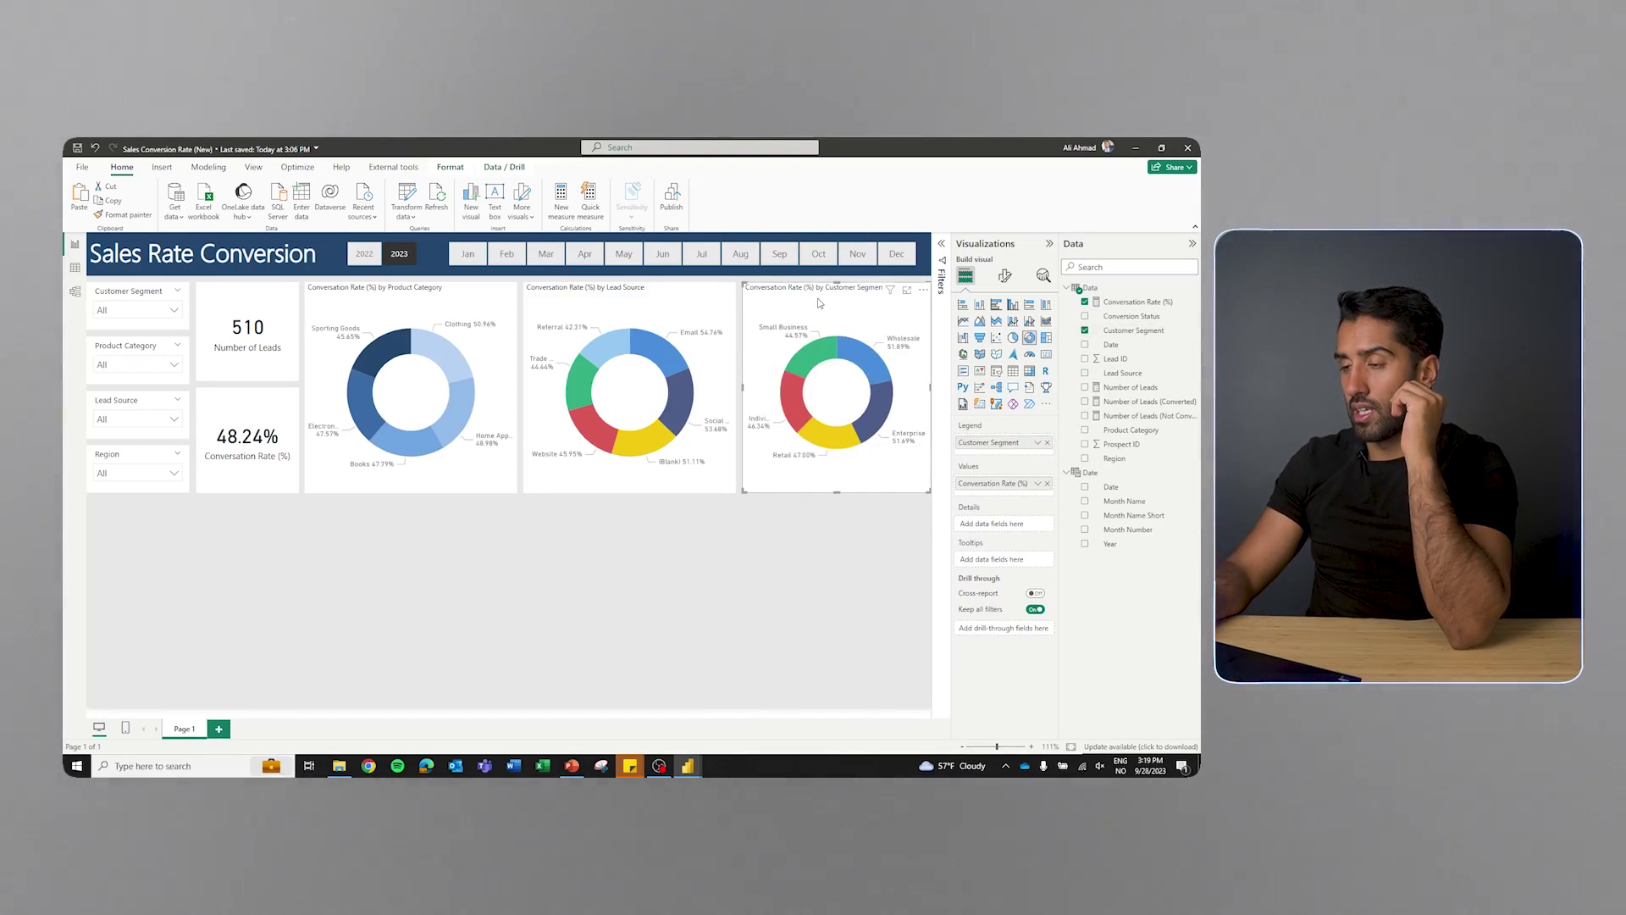
pyautogui.press('Delete')
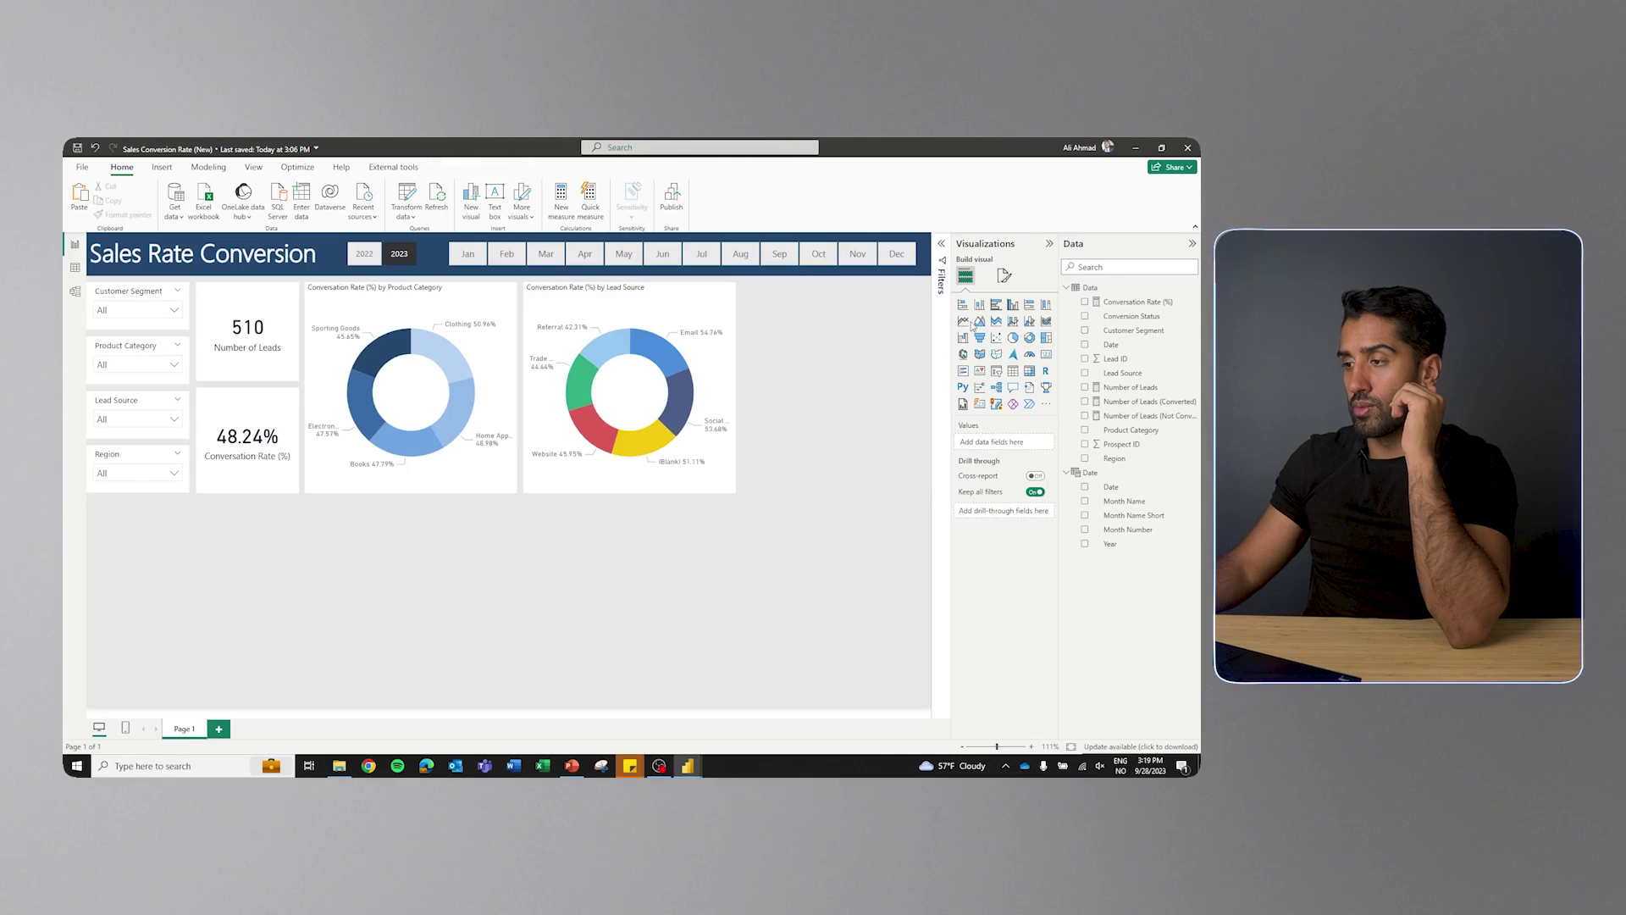
# Add a new donut chart with Conversation Rate (%) as its values and Customer Segment as its details
pyautogui.click(1030, 338)
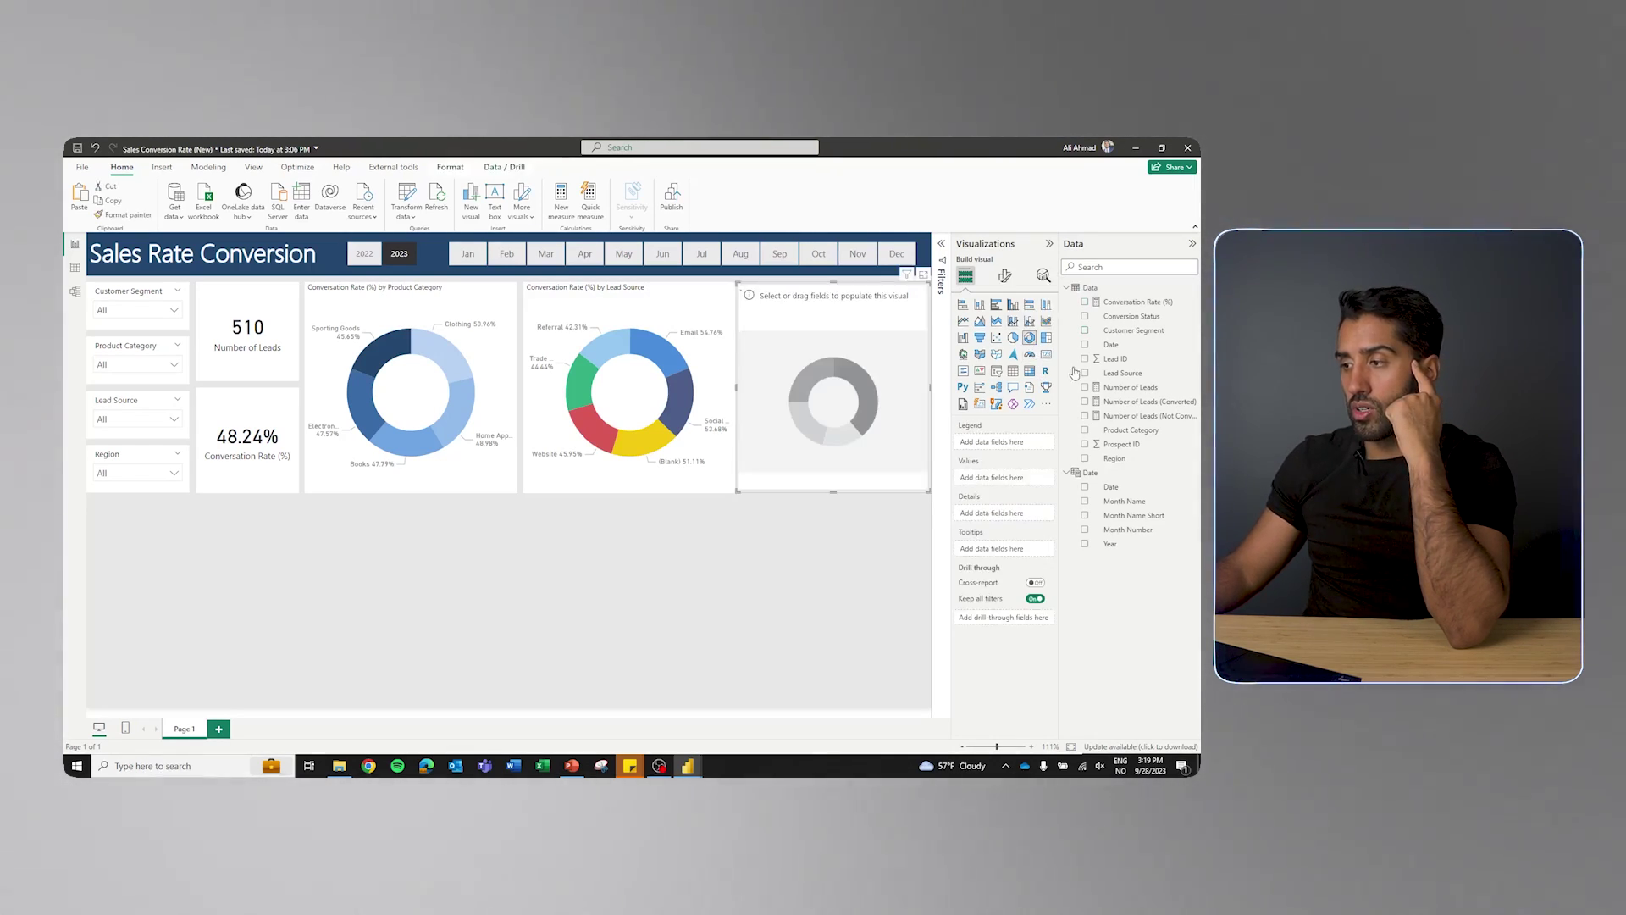
pyautogui.moveTo(1135, 302); pyautogui.dragTo(1006, 480)
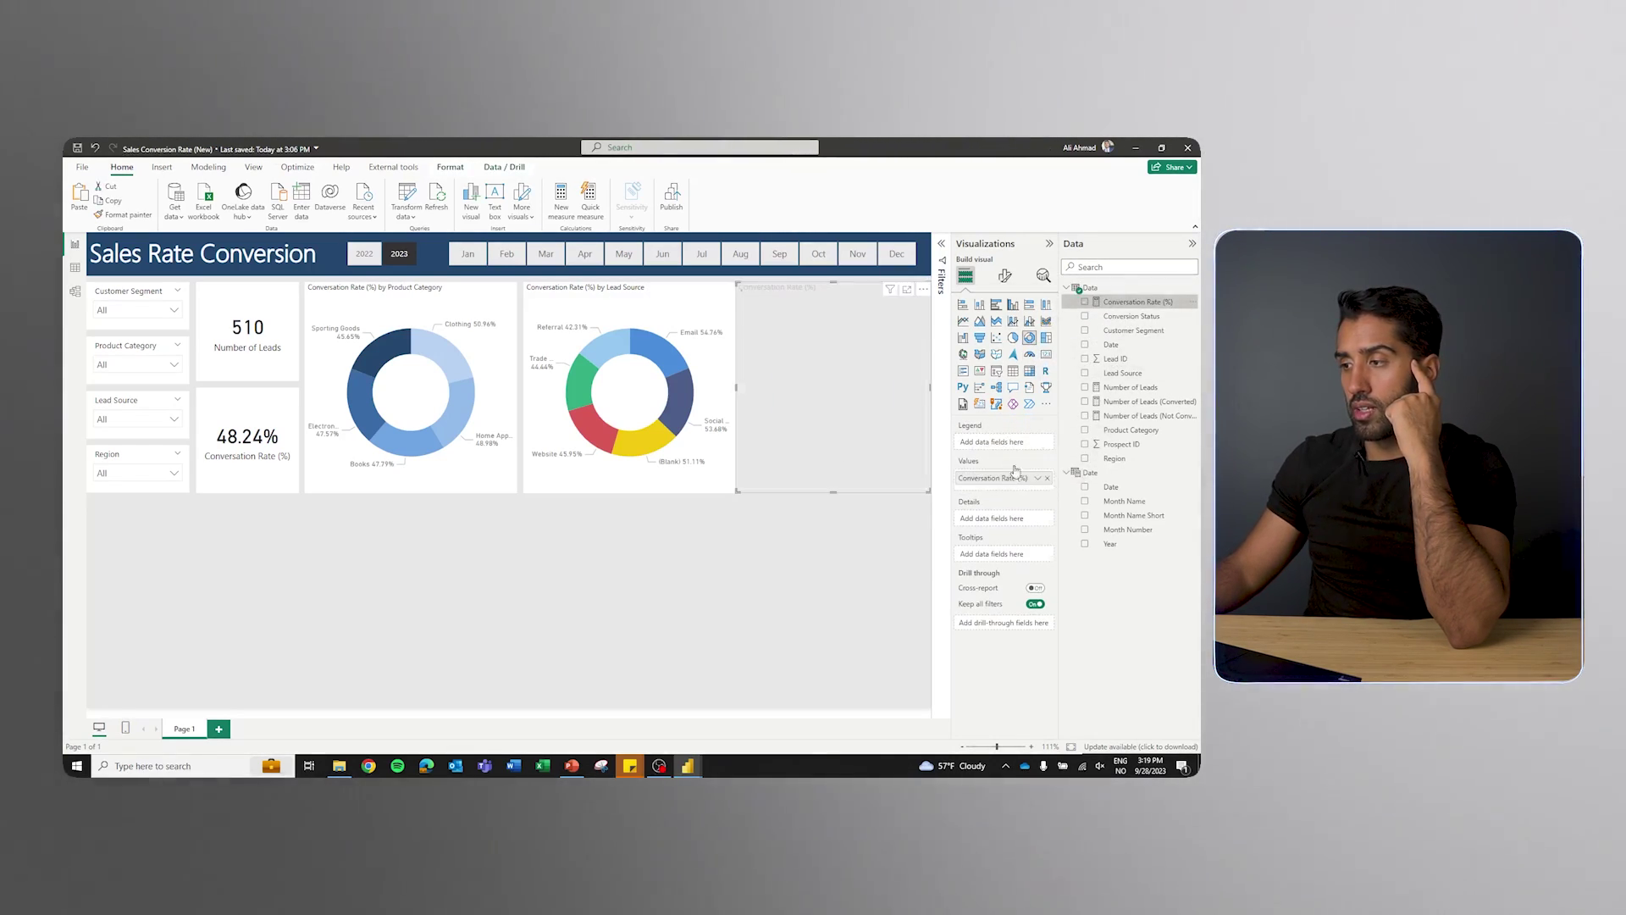
pyautogui.moveTo(1133, 330); pyautogui.dragTo(1002, 515)
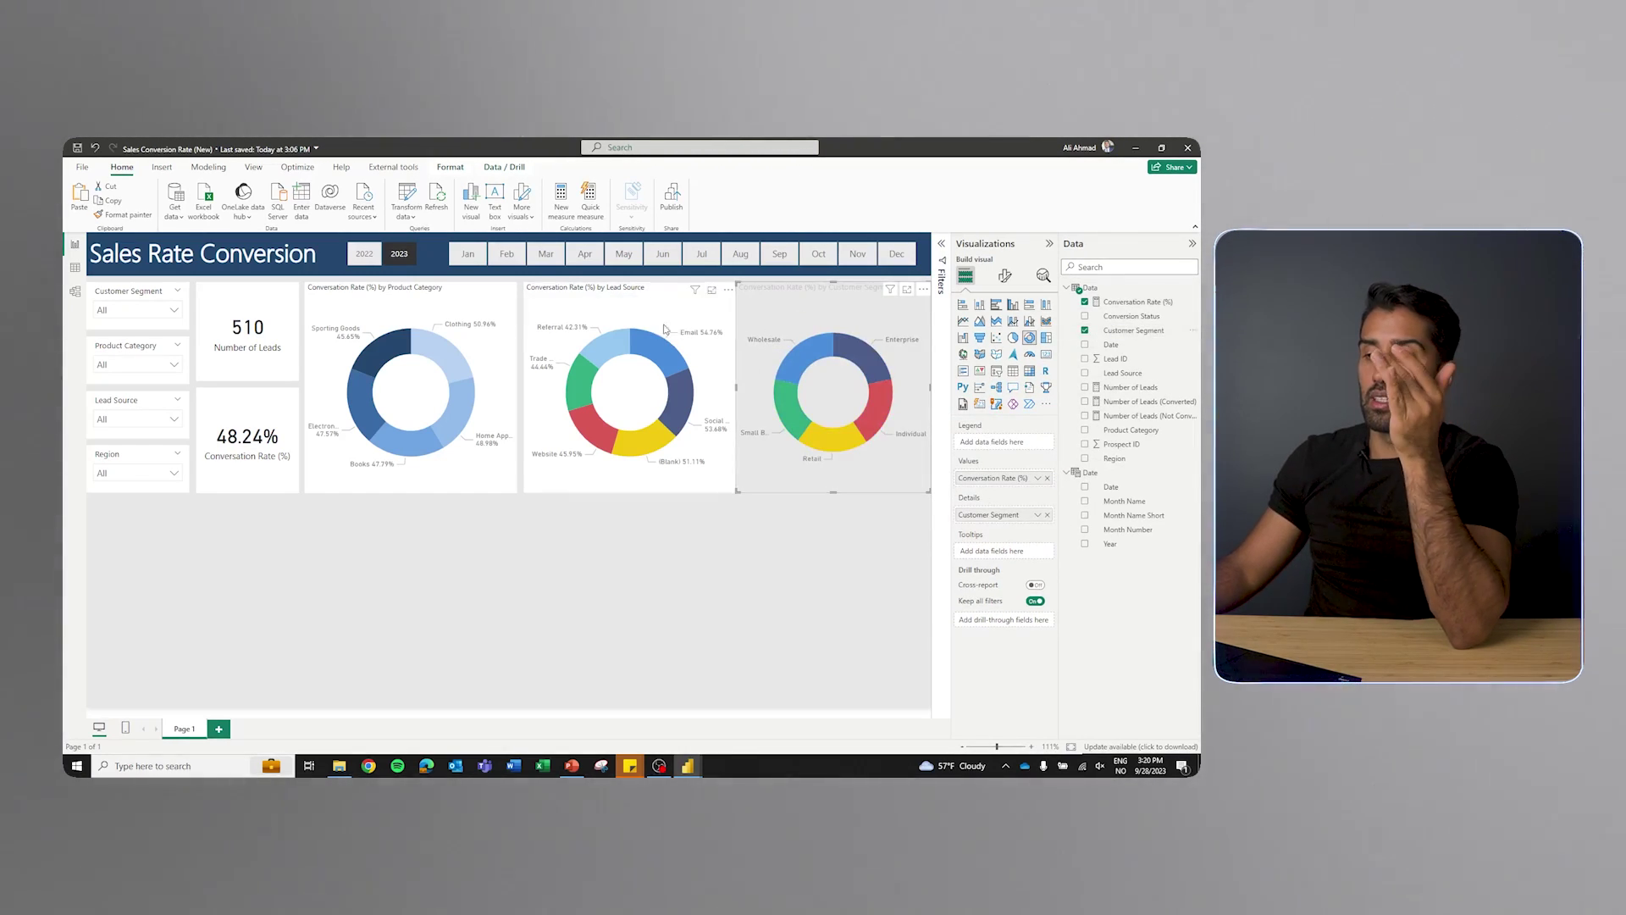
# Fit the Customer Segment donut between the Lead Source donut and the page edge, leaving a small gap between the charts
pyautogui.click(613, 300)
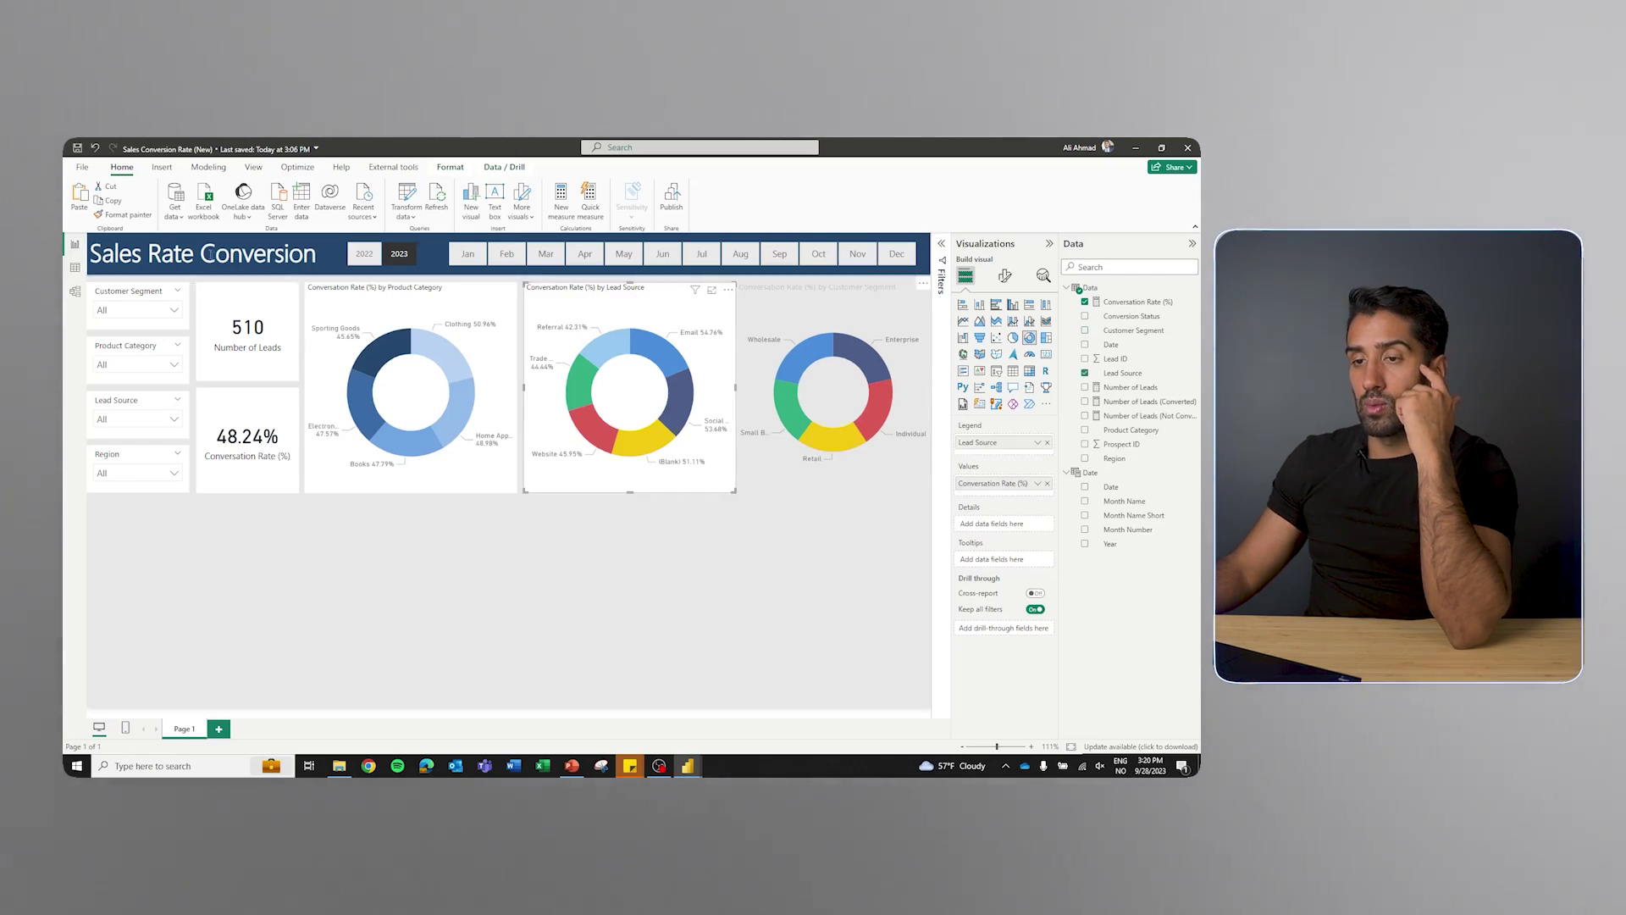
pyautogui.click(786, 301)
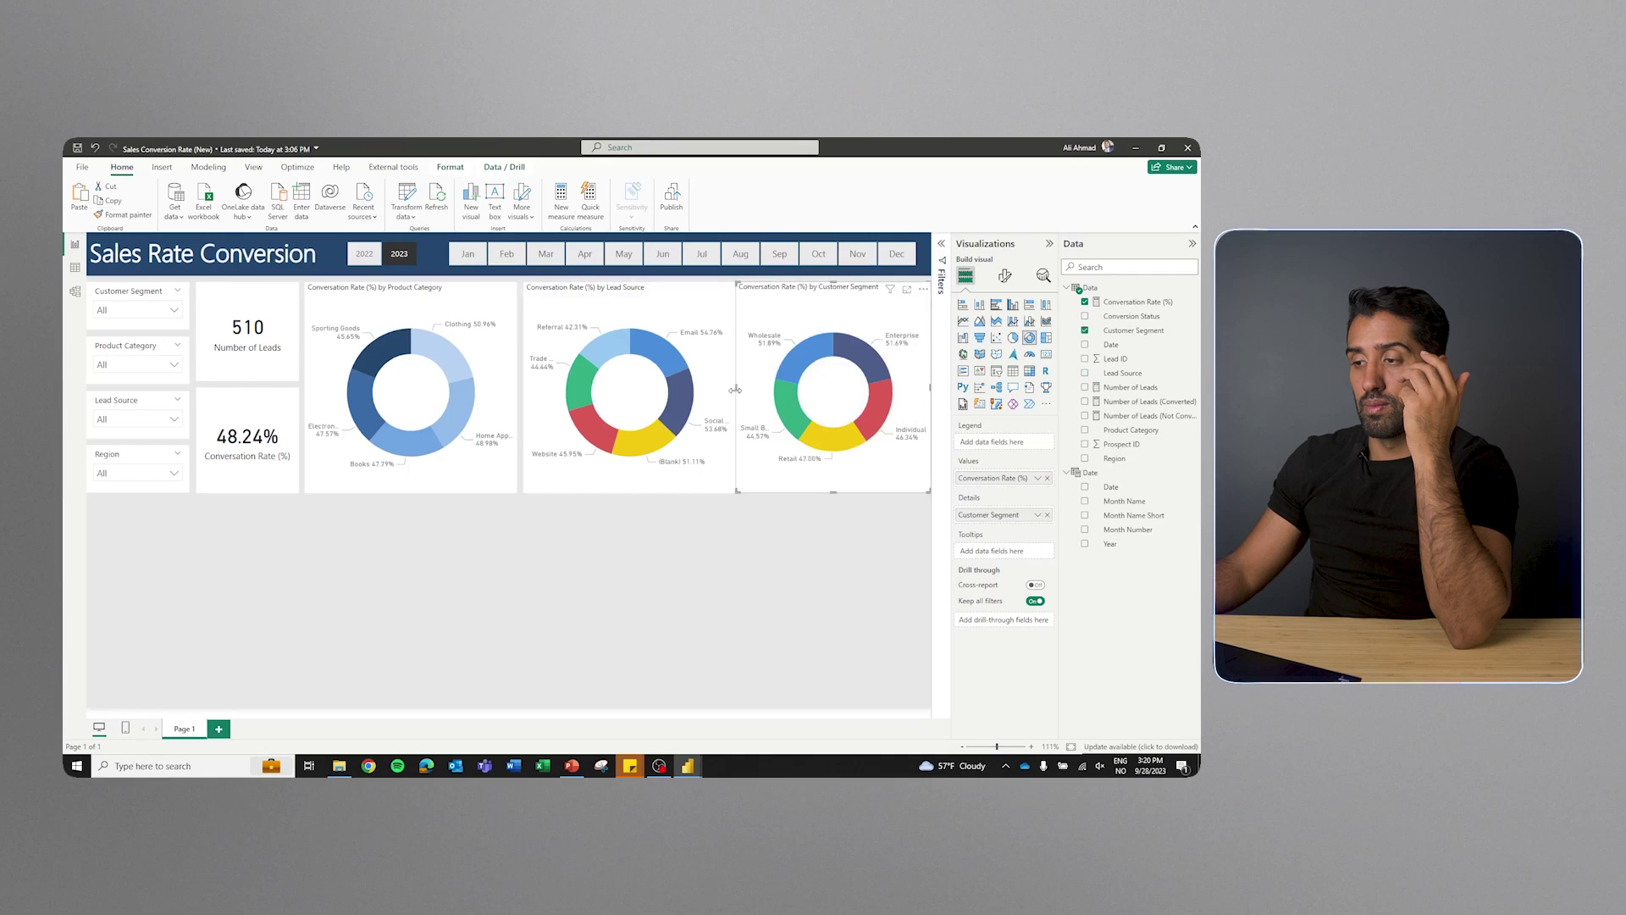
pyautogui.moveTo(735, 390); pyautogui.dragTo(748, 396)
pyautogui.moveTo(773, 298); pyautogui.dragTo(767, 298)
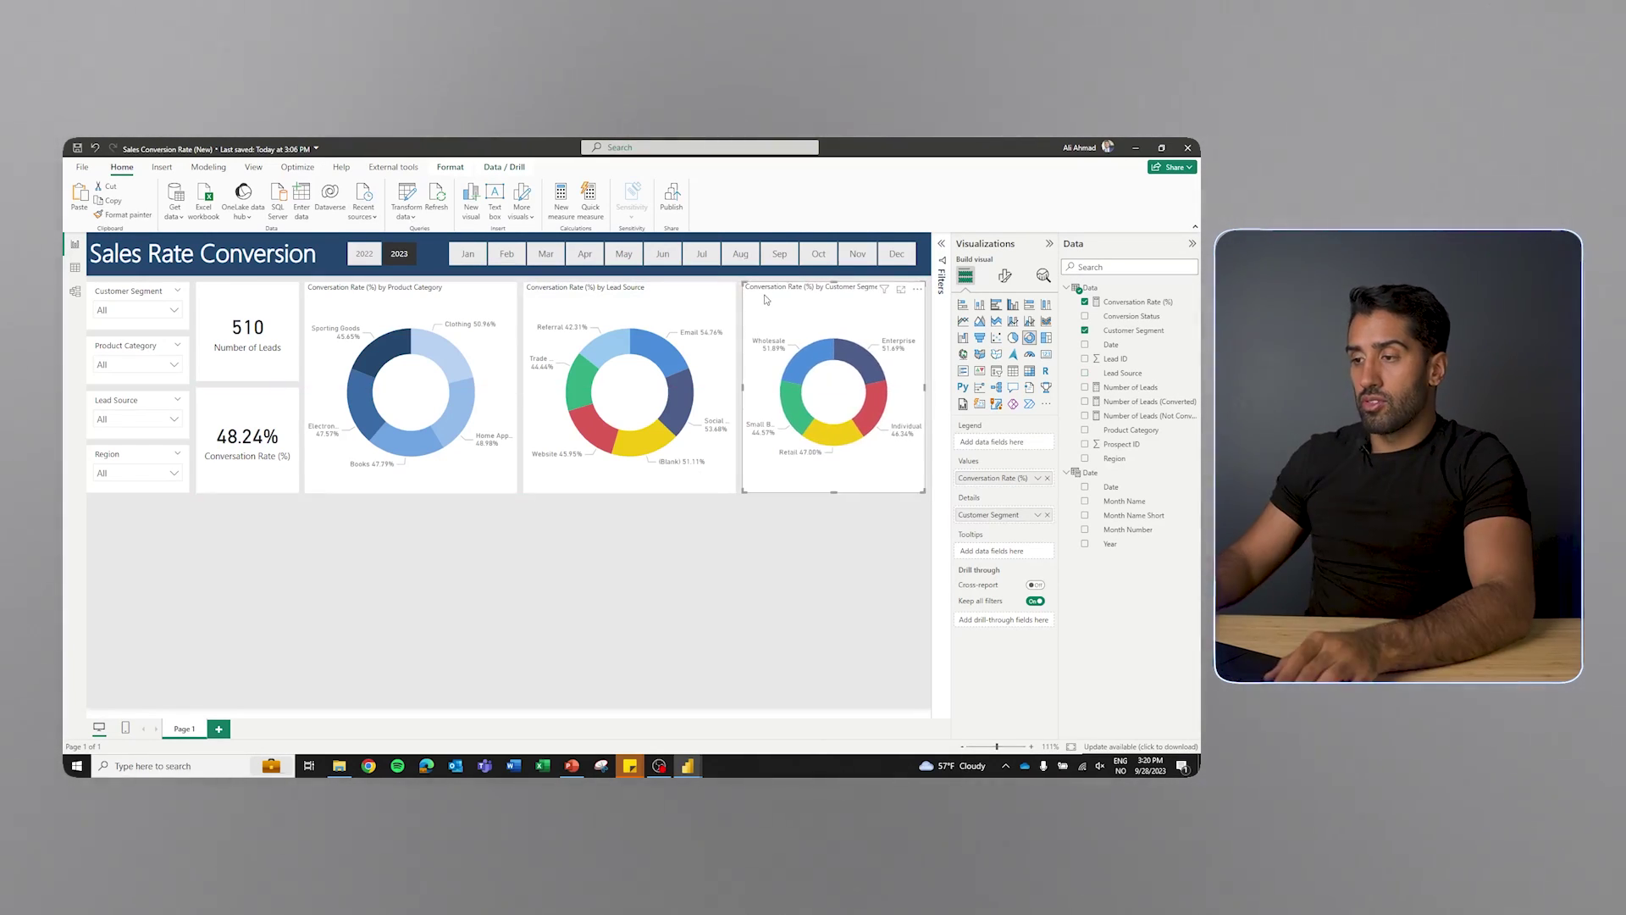
pyautogui.moveTo(925, 388); pyautogui.dragTo(930, 388)
# Recolor the Customer Segment donut's slices in progressively darker purples, in the order Enterprise, Individual, Retail, Small Business and Wholesale
pyautogui.click(1005, 275)
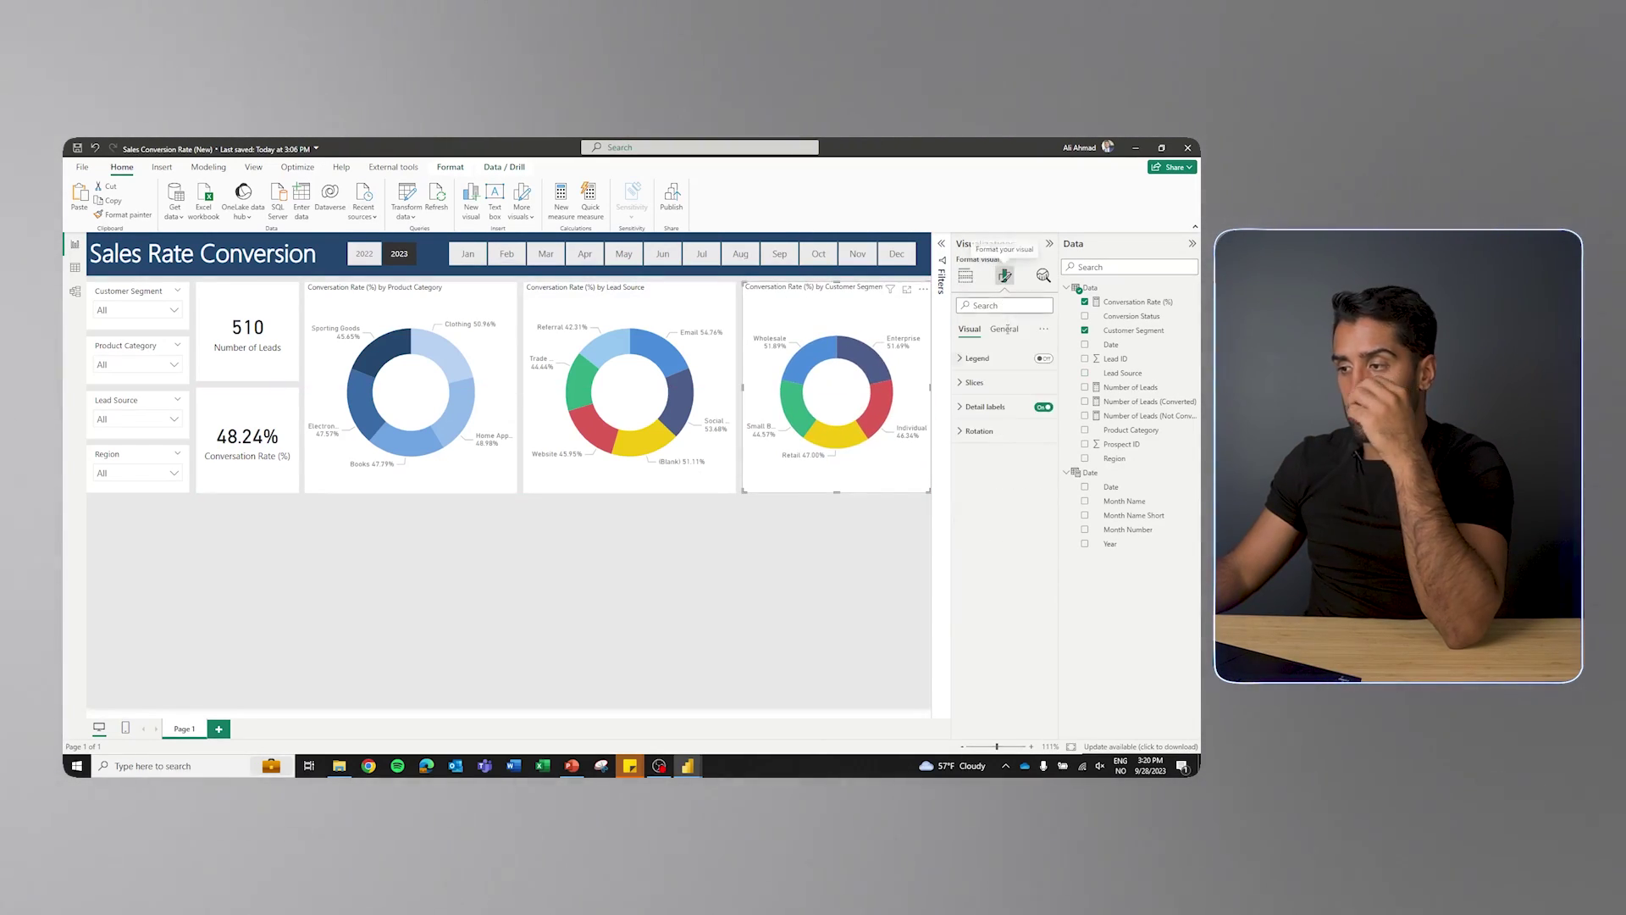
pyautogui.click(993, 360)
pyautogui.click(987, 359)
pyautogui.click(980, 384)
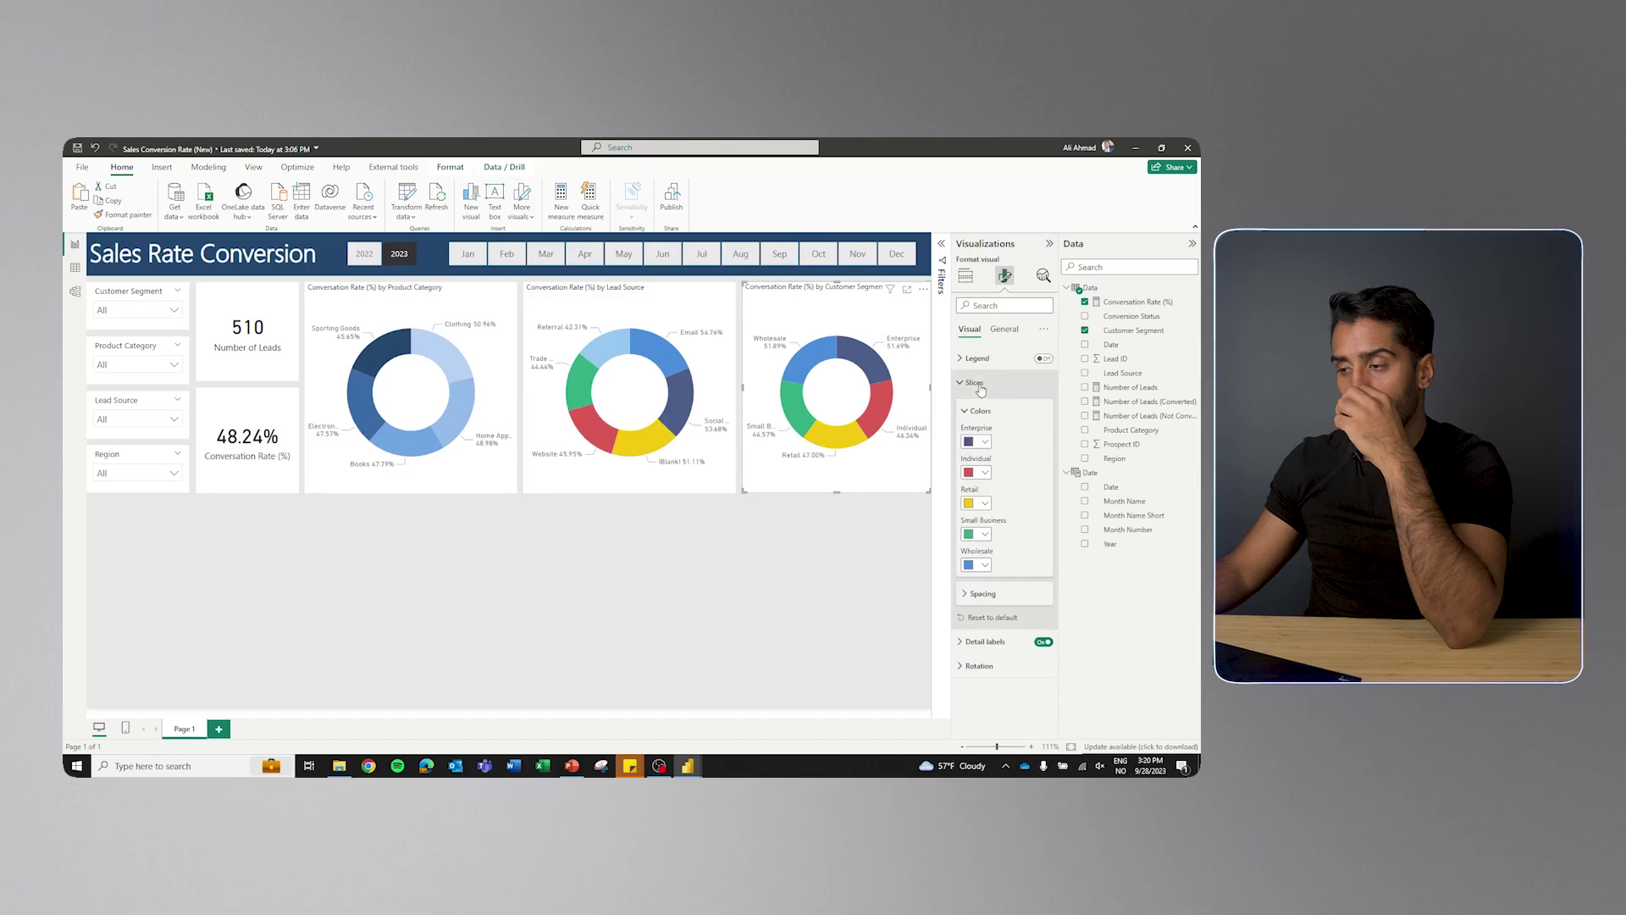
pyautogui.click(991, 444)
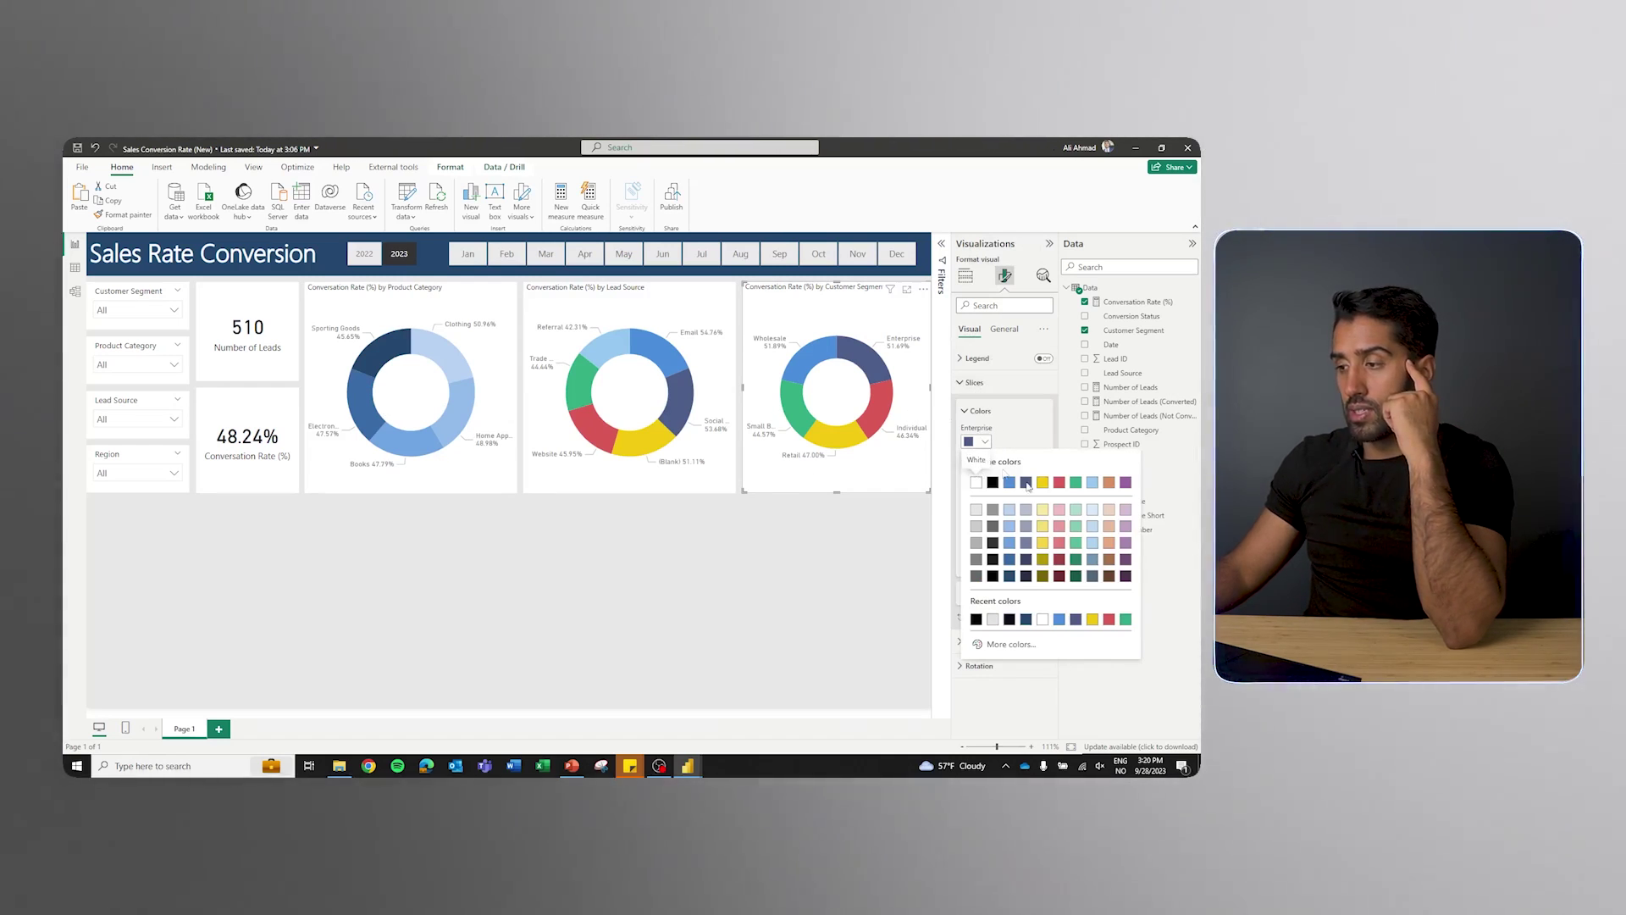
pyautogui.click(1126, 510)
pyautogui.click(985, 472)
pyautogui.click(1126, 557)
pyautogui.click(985, 503)
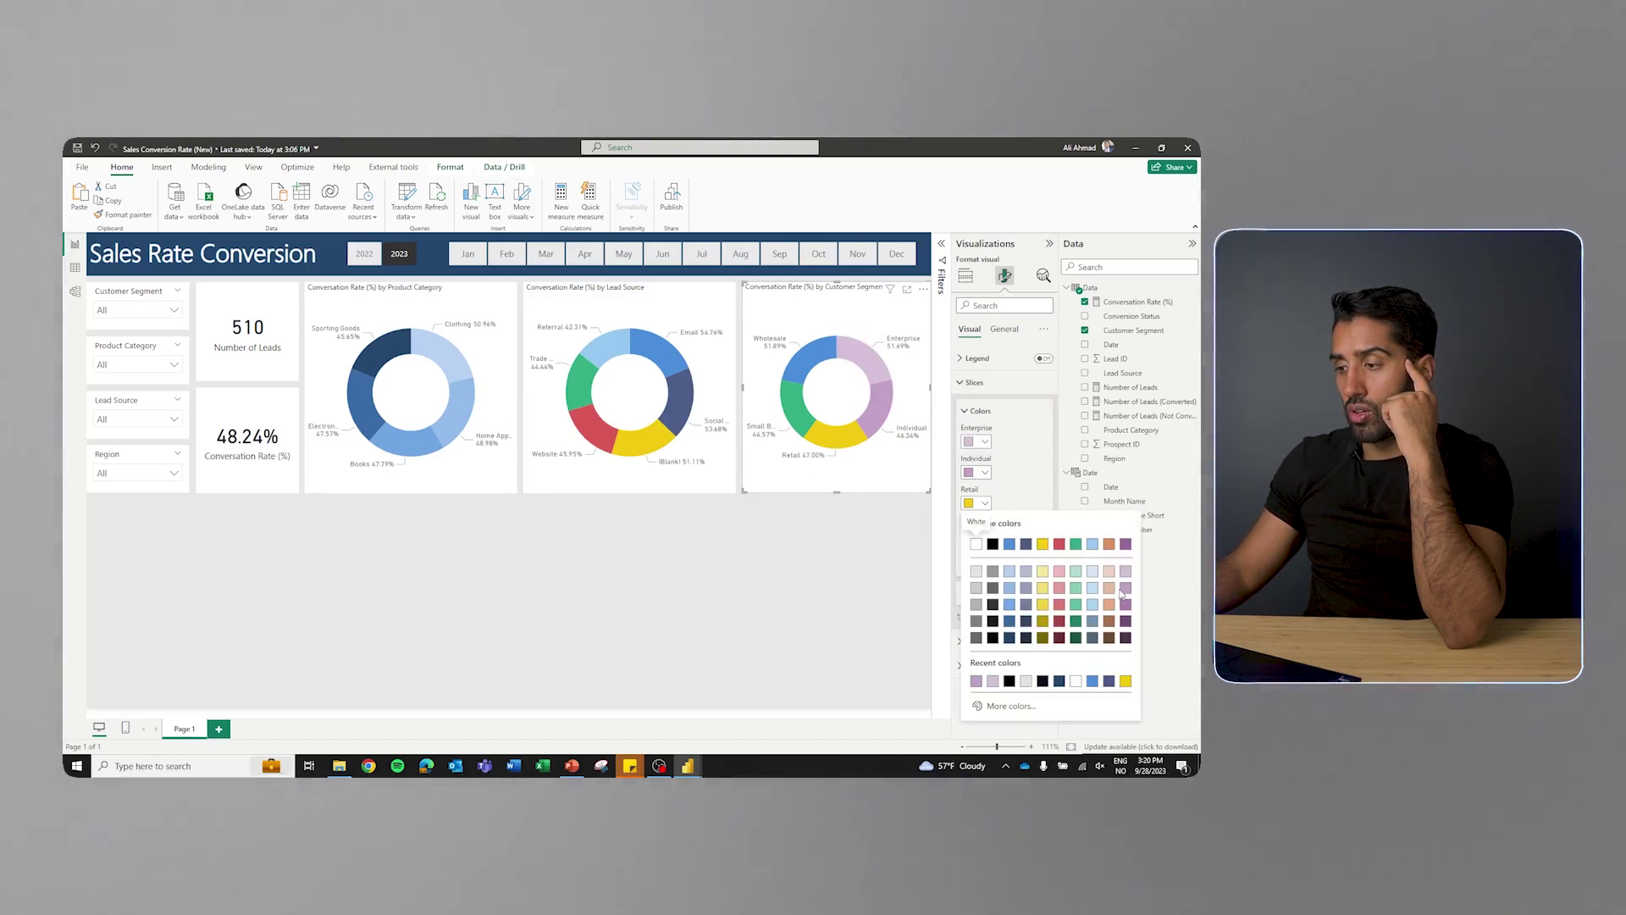
pyautogui.click(1124, 590)
pyautogui.click(985, 534)
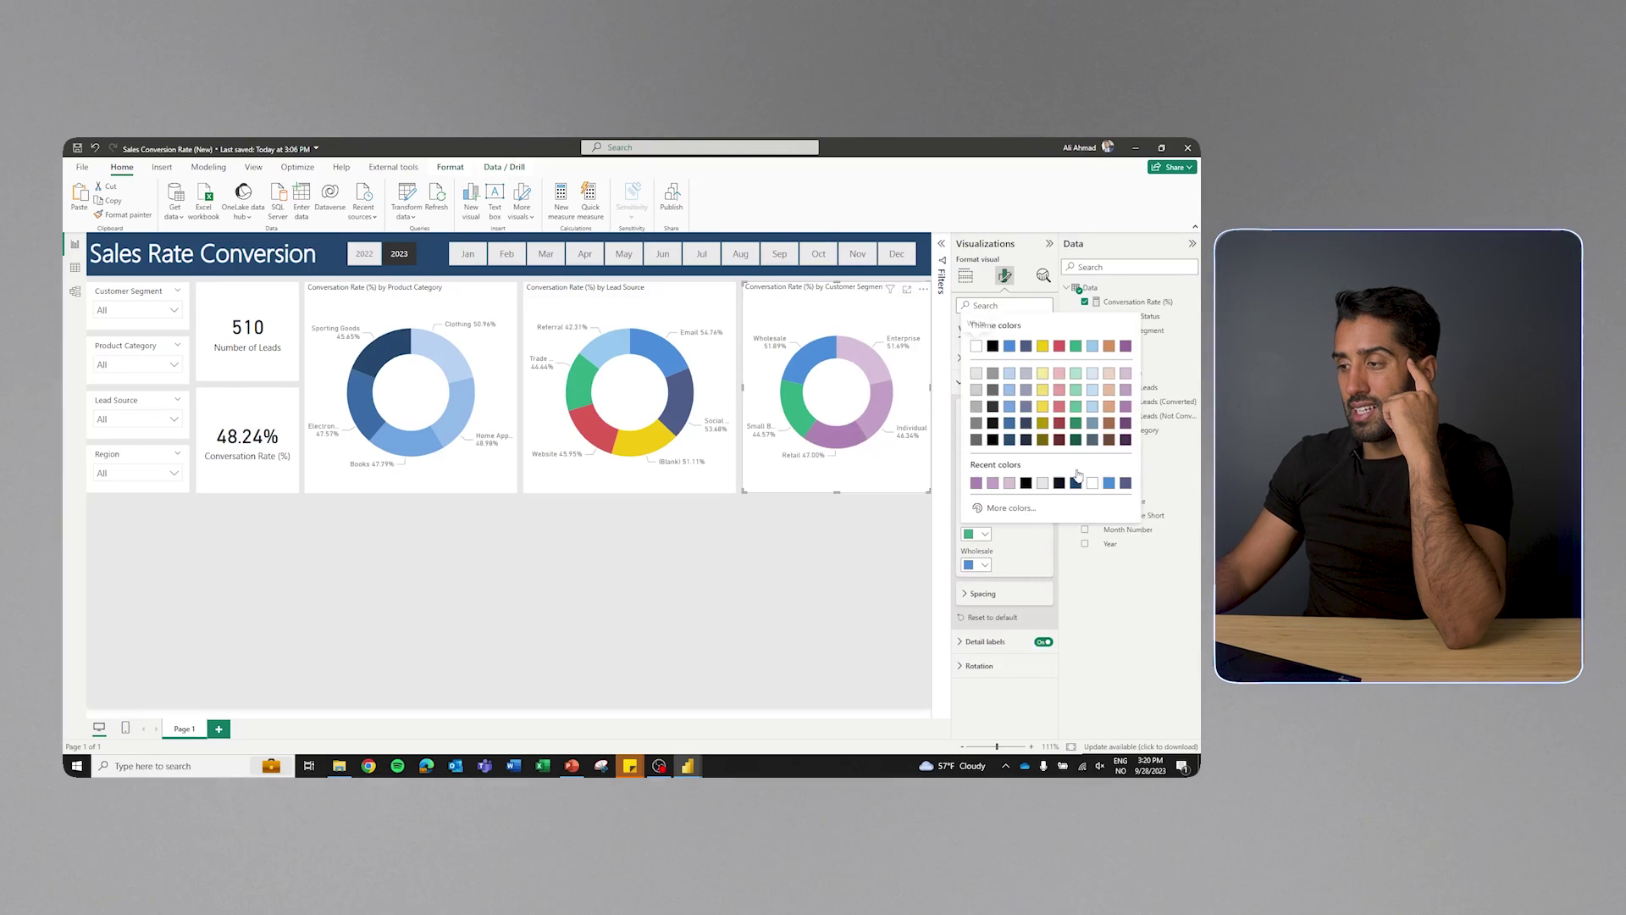
pyautogui.click(1076, 481)
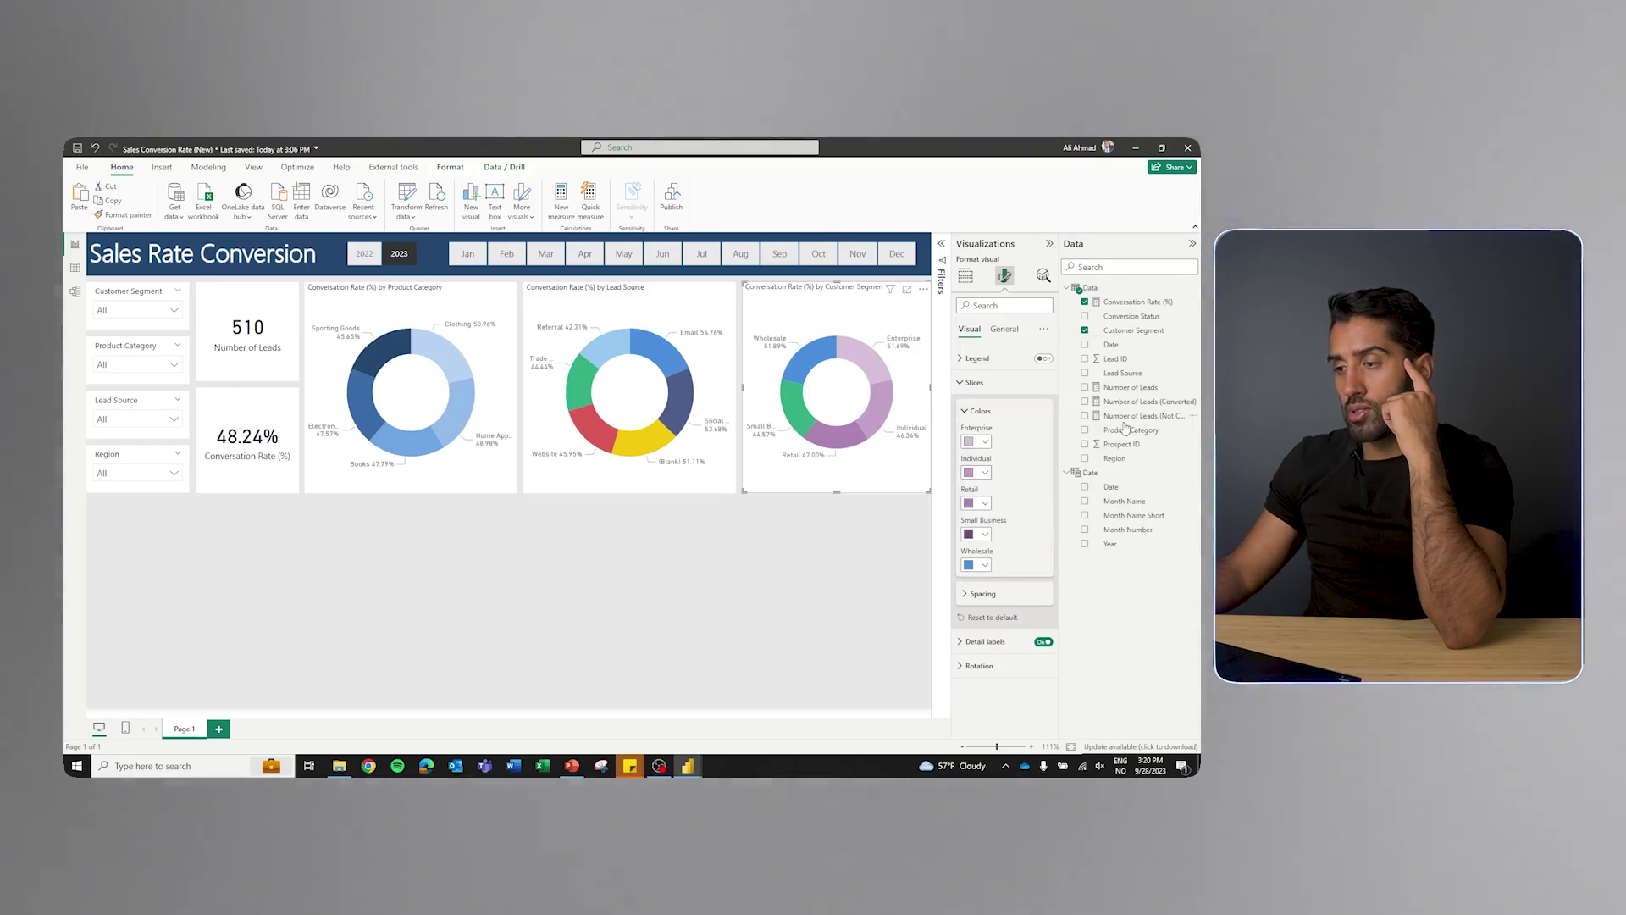
pyautogui.click(983, 567)
pyautogui.click(1125, 471)
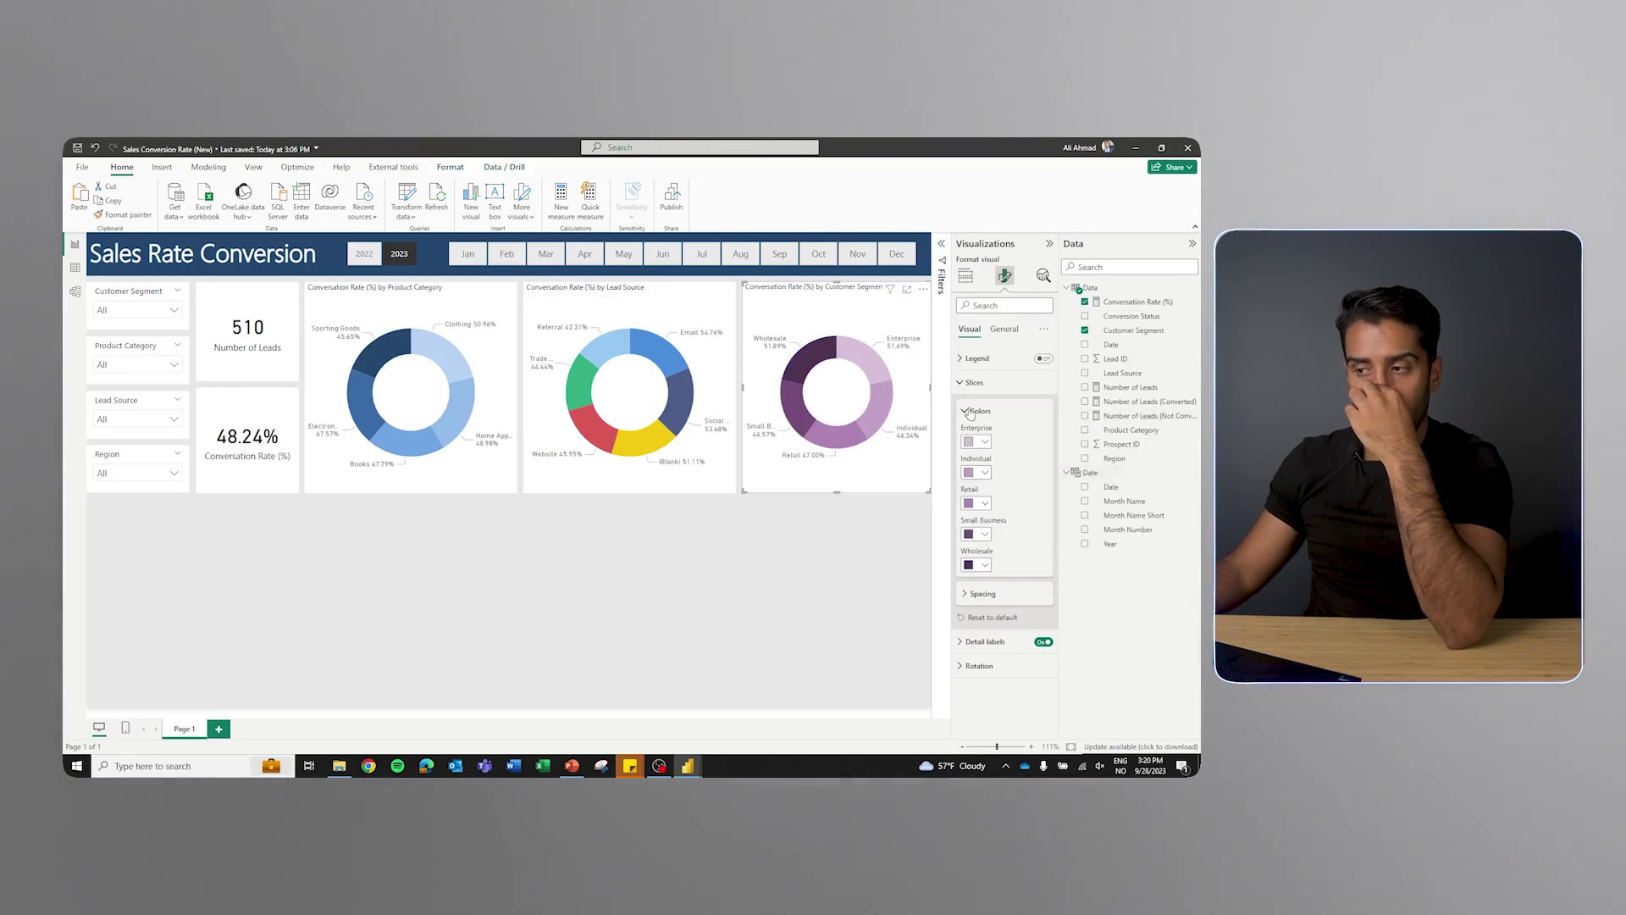
# Recolor the Lead Source donut's Email, Social Media and (Blank) slices in progressively darker shades of orange
pyautogui.click(615, 295)
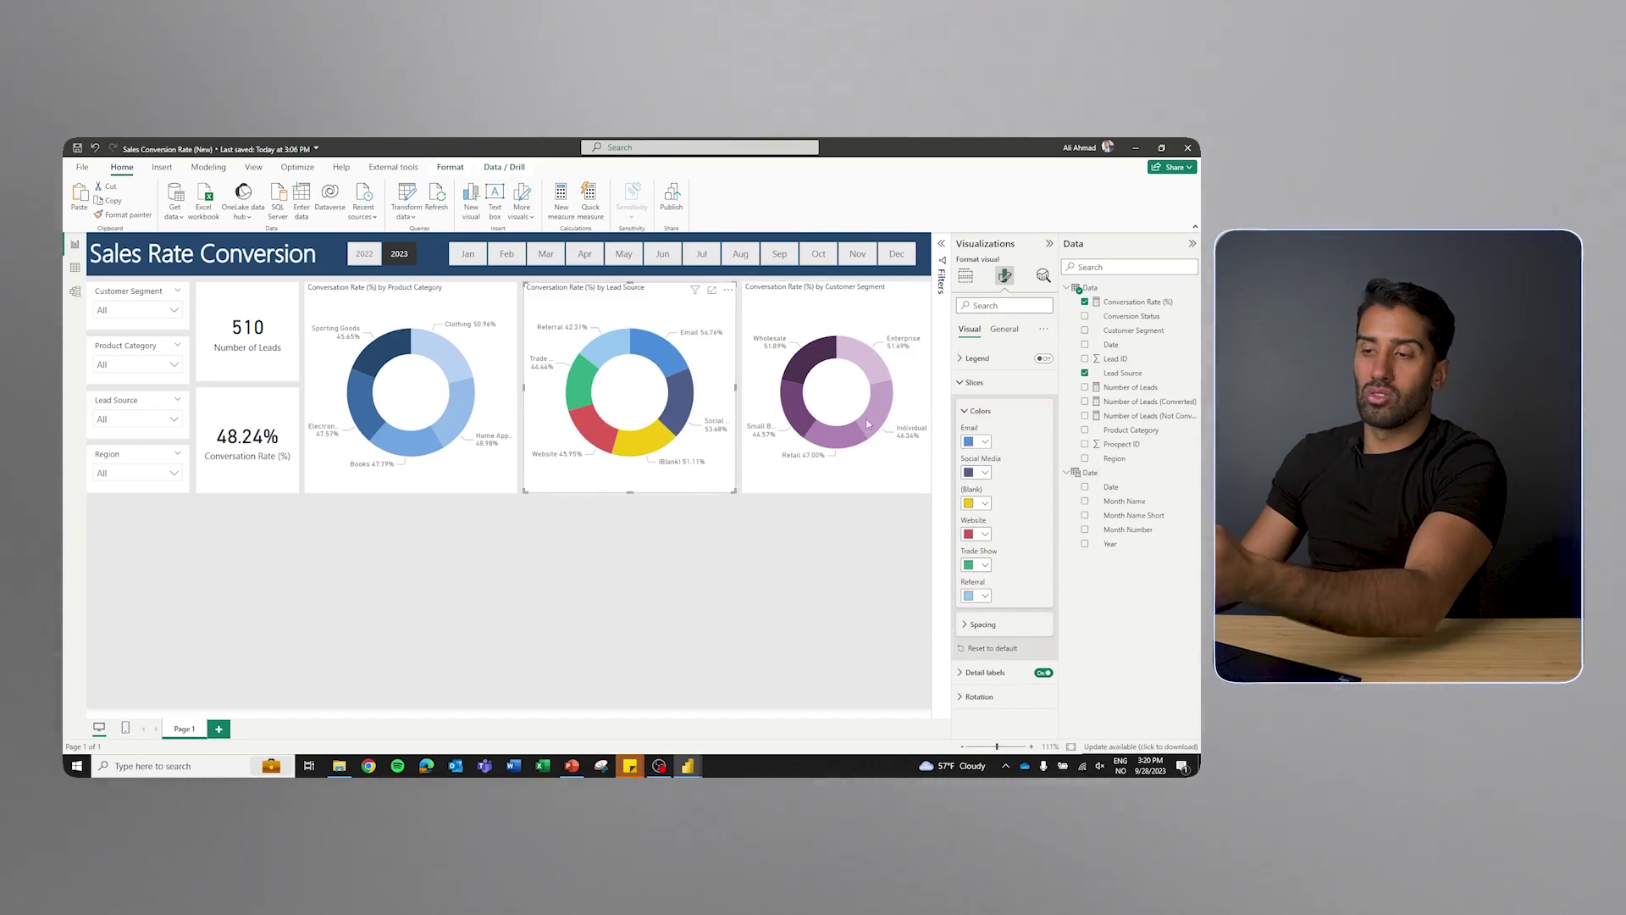
pyautogui.click(987, 442)
pyautogui.click(1061, 509)
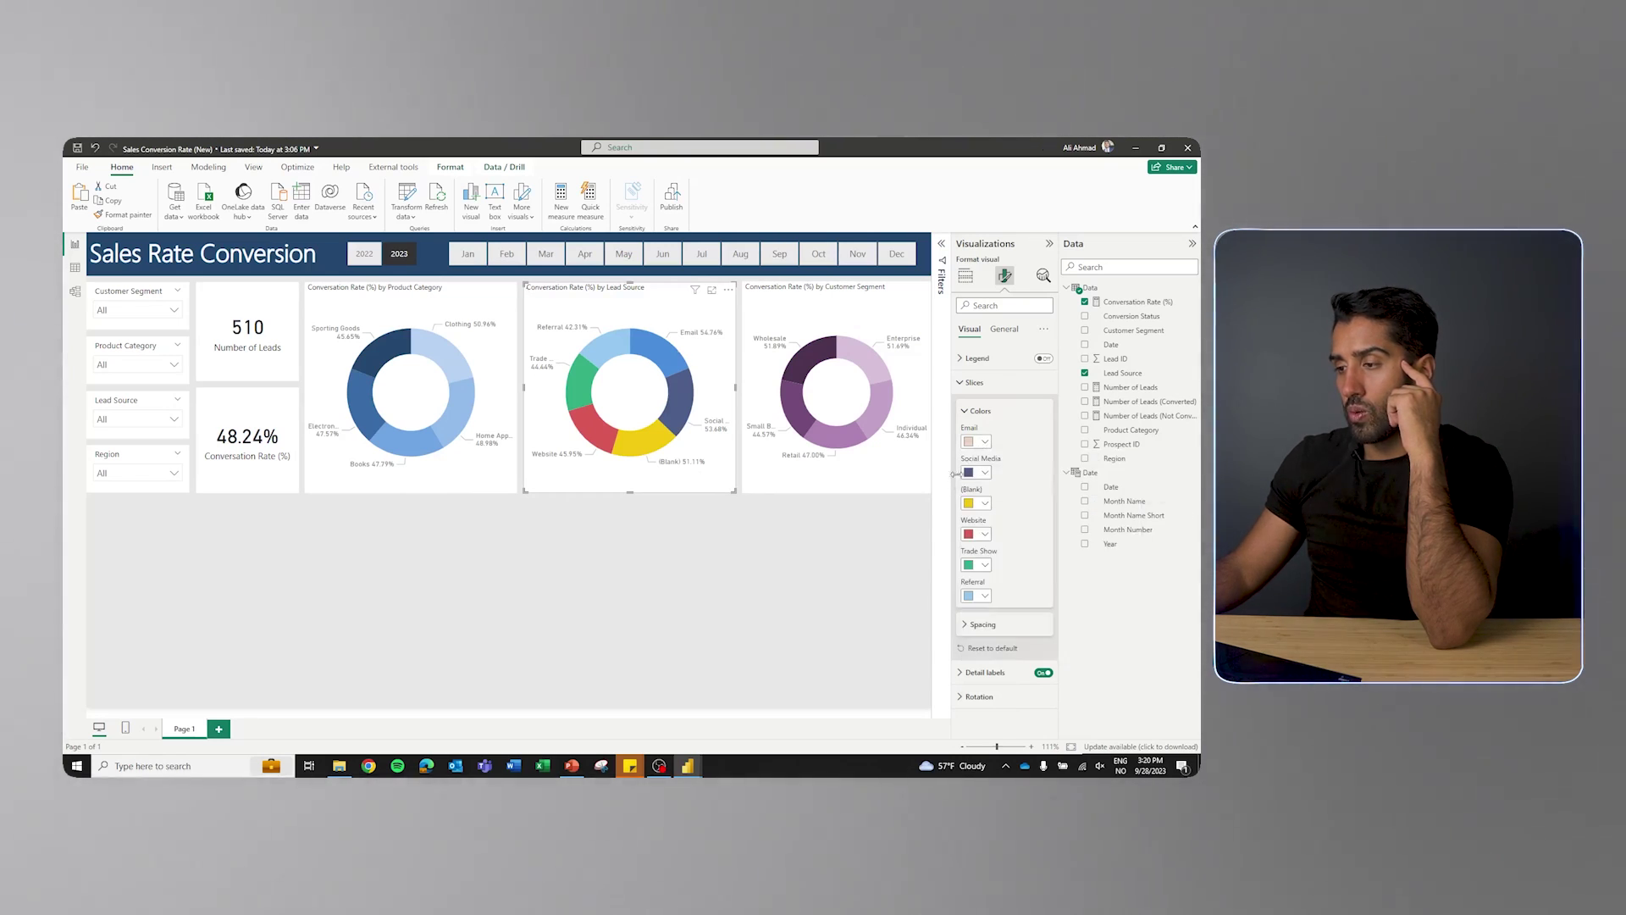
pyautogui.click(984, 472)
pyautogui.click(1108, 541)
pyautogui.click(986, 503)
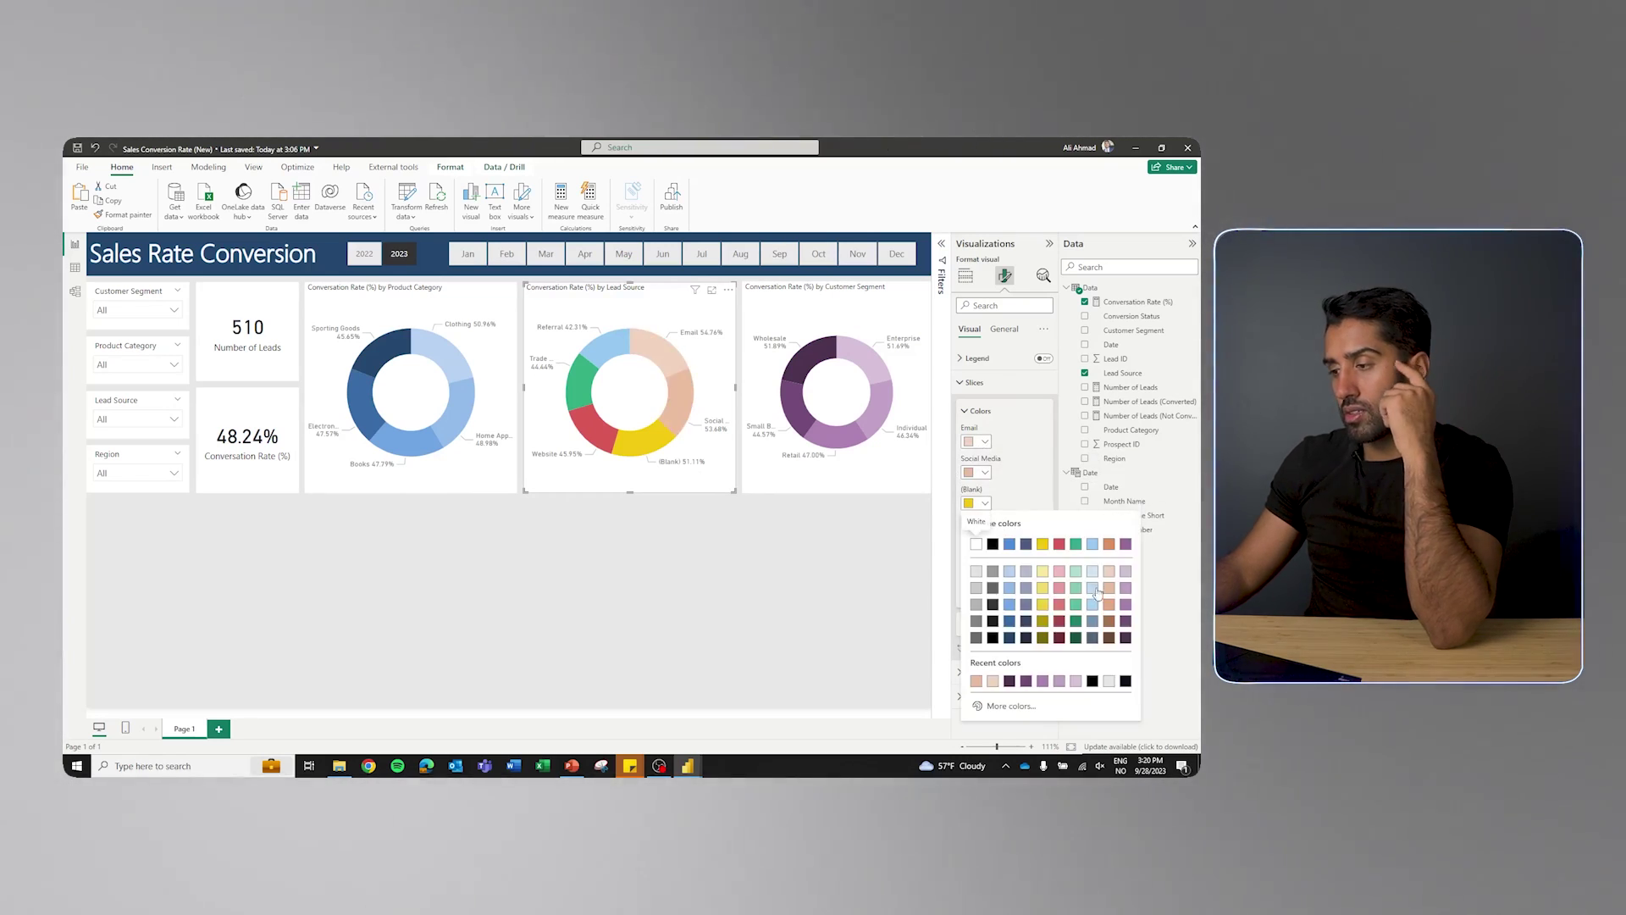
pyautogui.click(1109, 605)
# Recolor the Lead Source donut's Website slice in a dark orange-brown shade
pyautogui.click(970, 535)
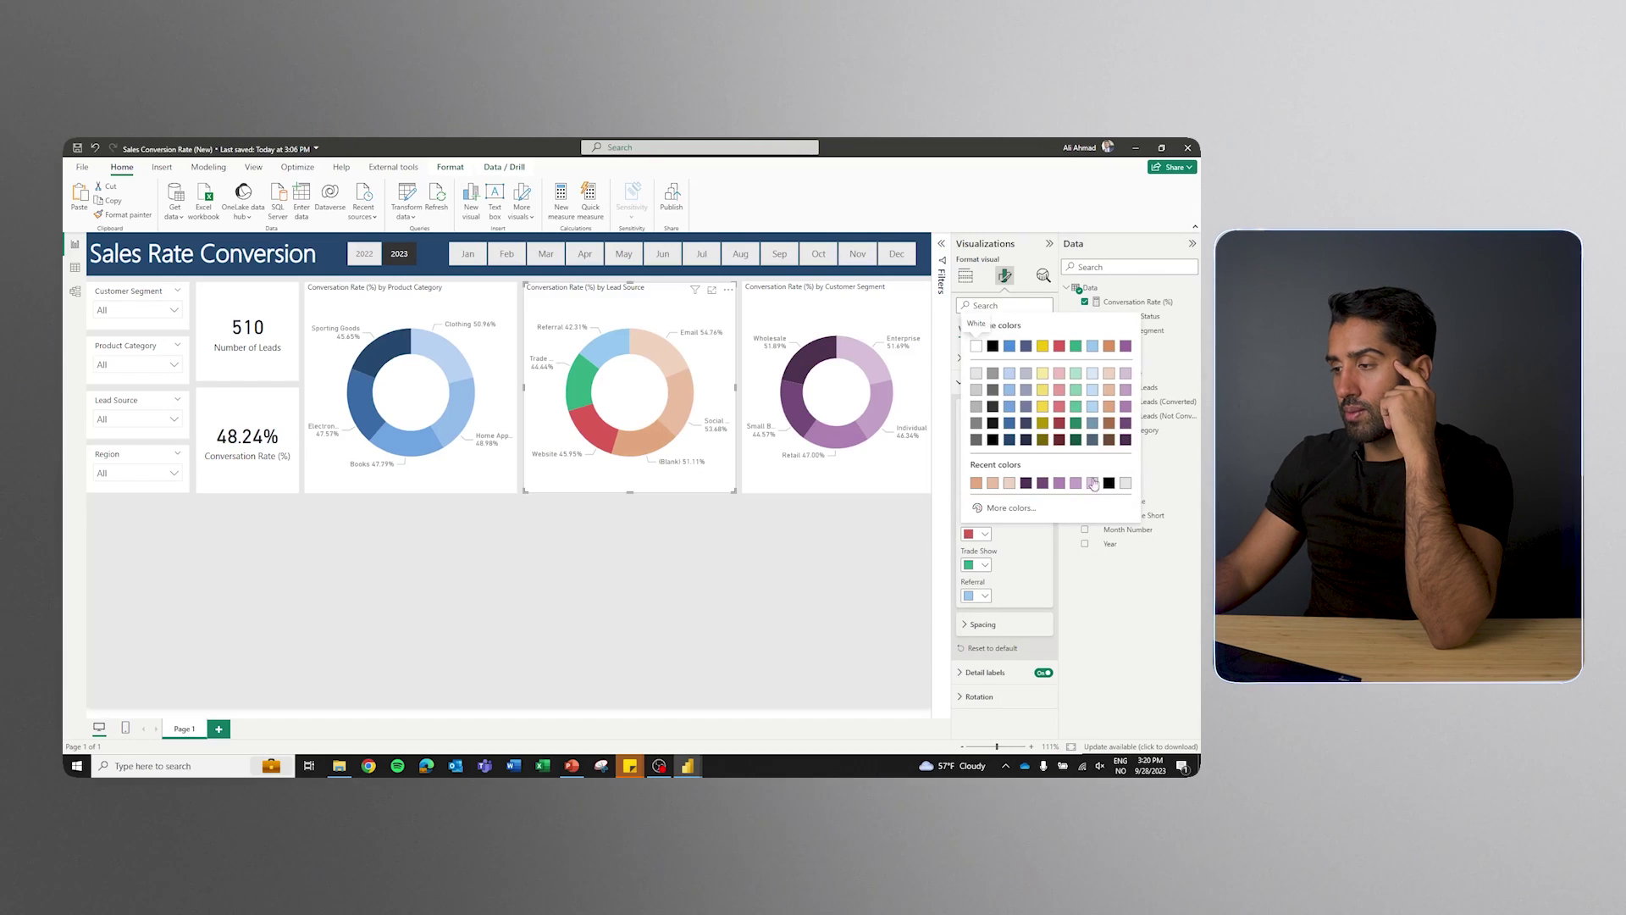
pyautogui.click(1109, 422)
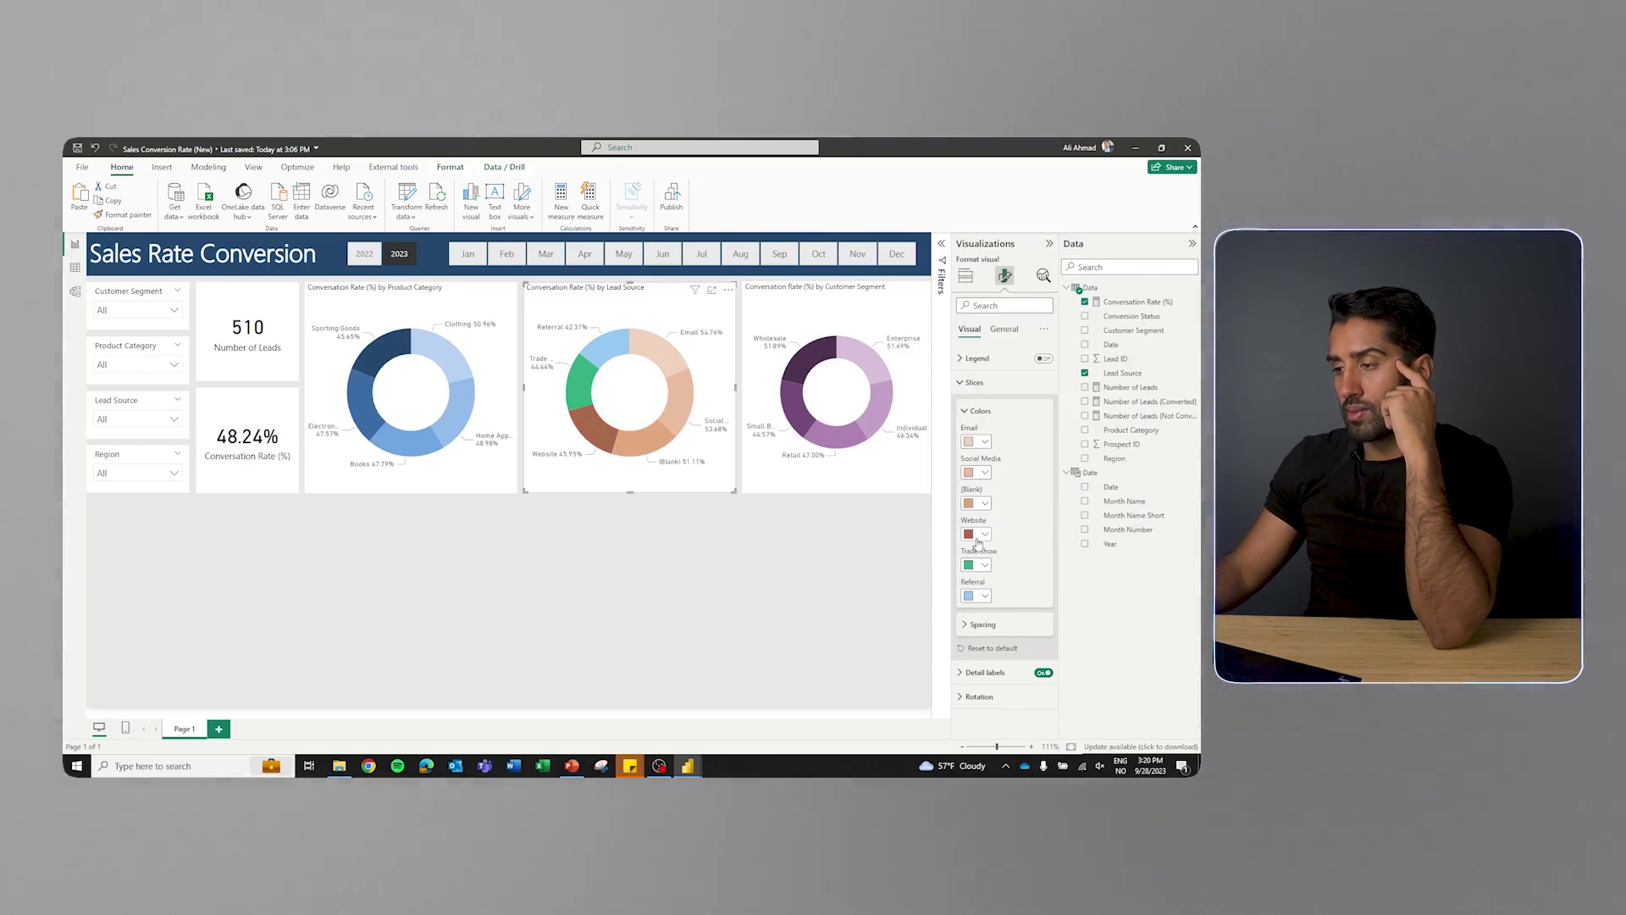
pyautogui.click(993, 483)
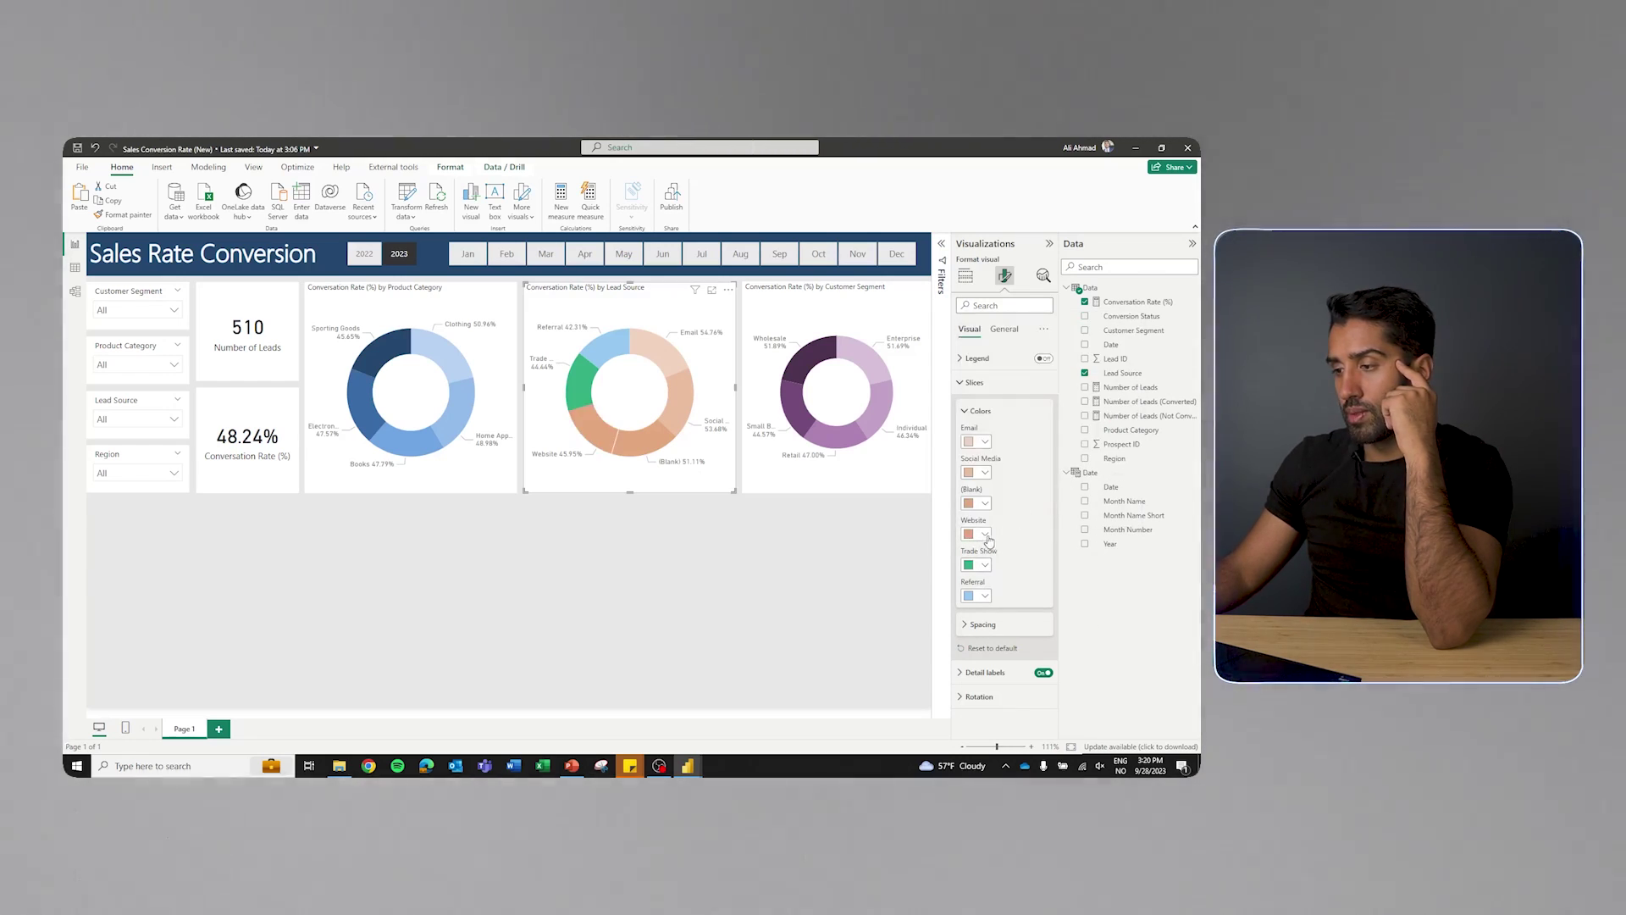
pyautogui.click(985, 535)
pyautogui.click(993, 483)
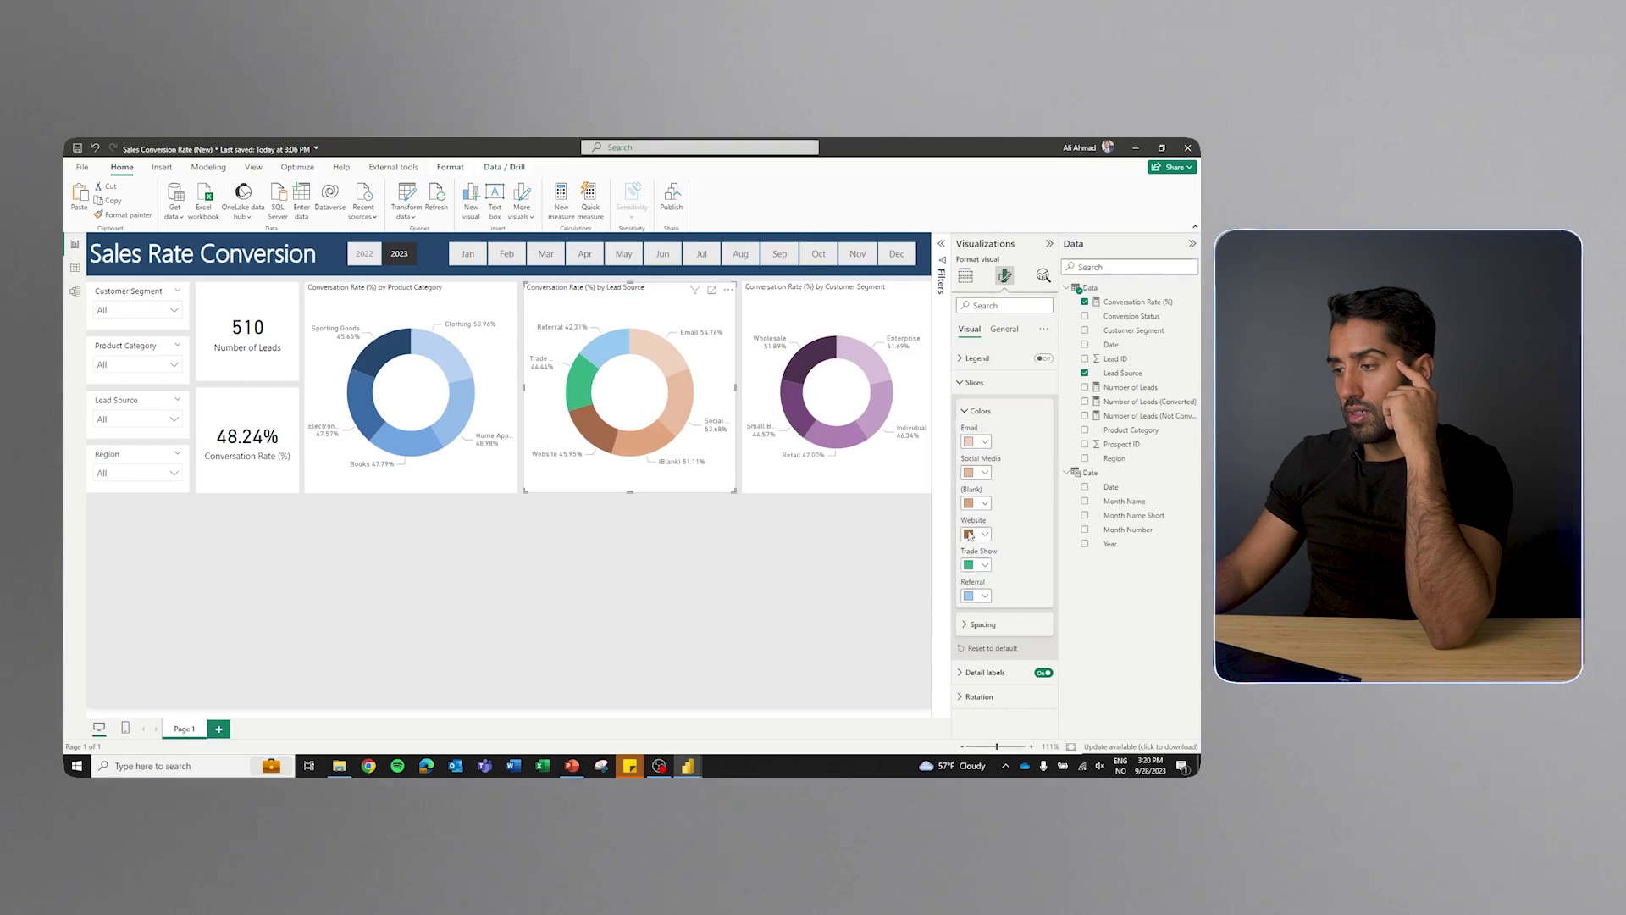
# Reapply the lightest orange to the Lead Source donut's Email slice and a slightly darker orange to Social Media
pyautogui.click(974, 443)
pyautogui.click(1108, 511)
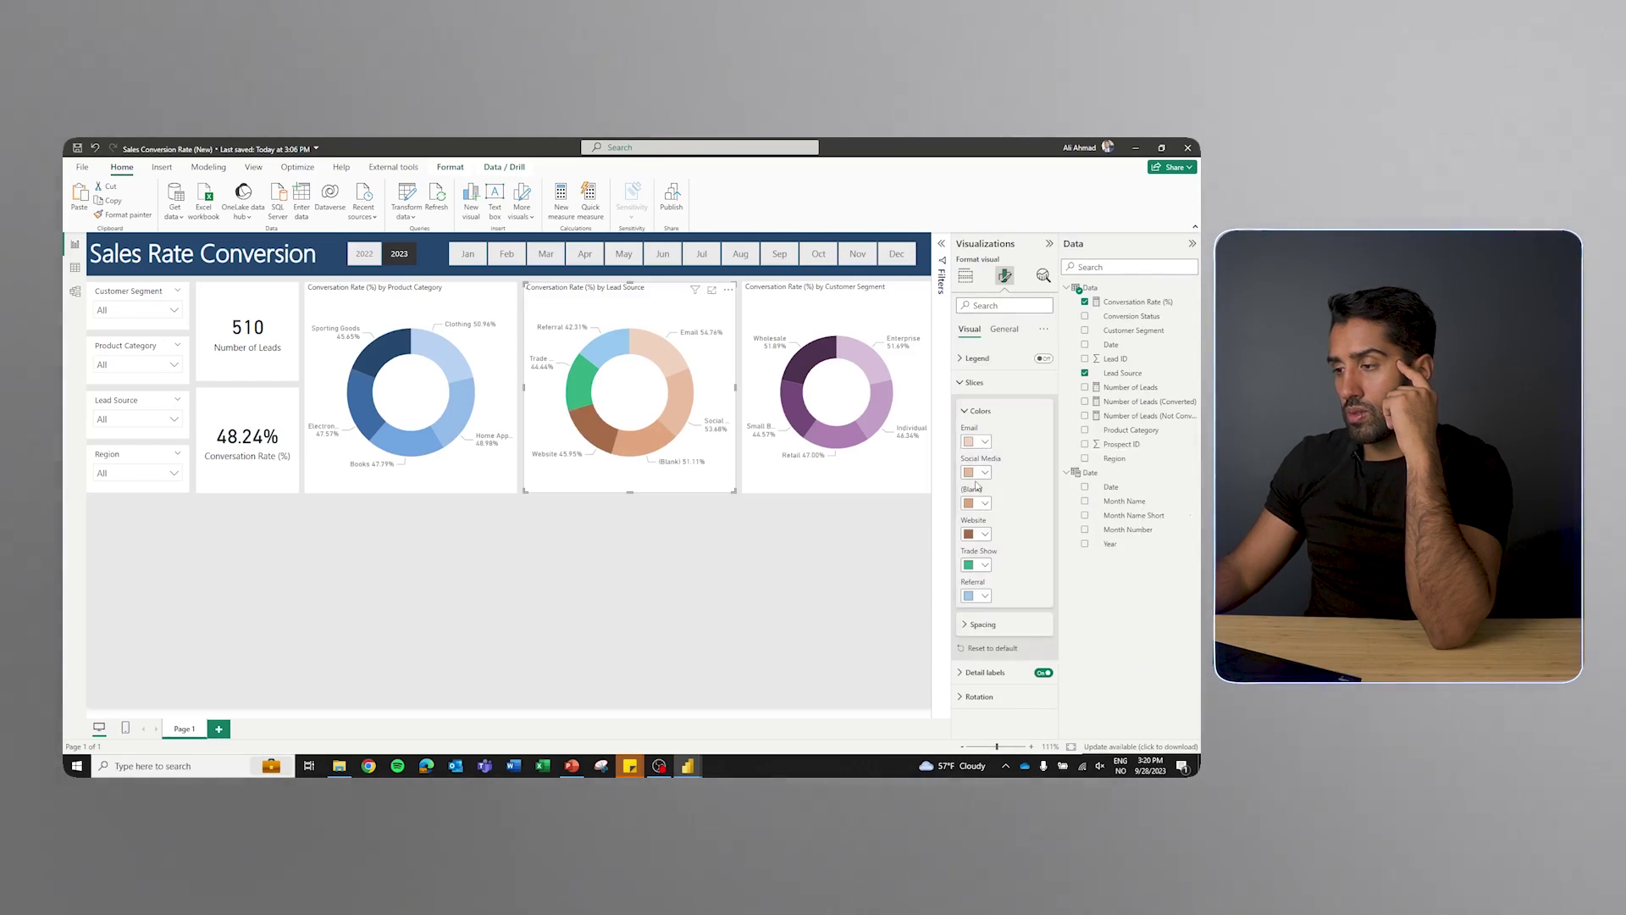
pyautogui.click(976, 472)
pyautogui.click(1106, 557)
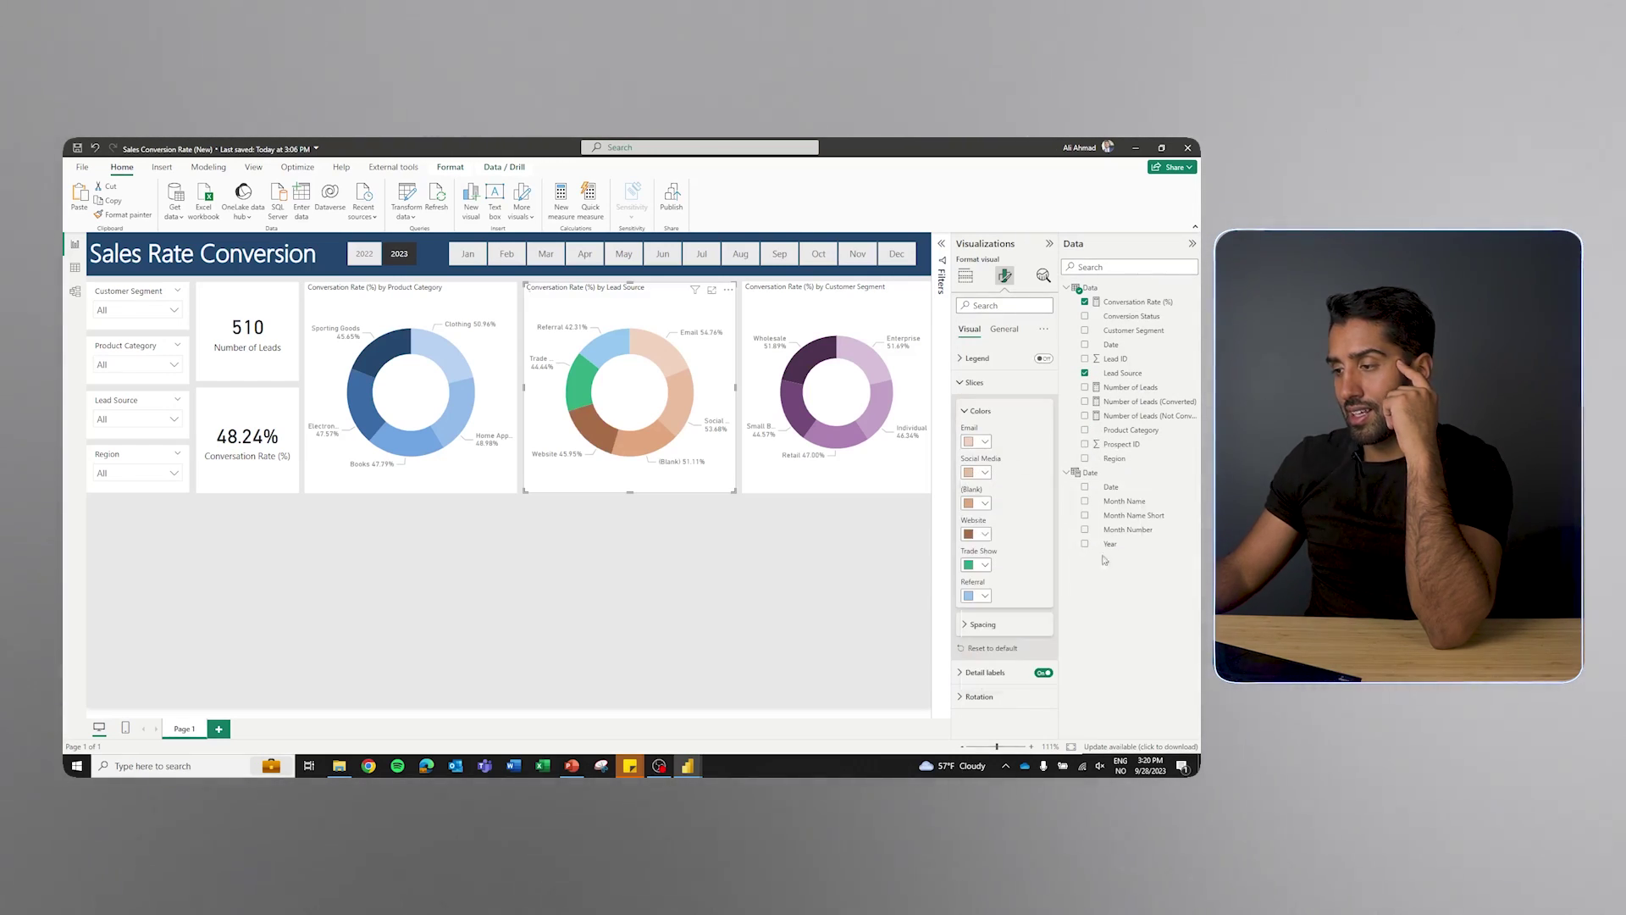
# Reapply the mid-orange shade to the Lead Source donut's (Blank) slice and the dark orange-brown to its Website slice
pyautogui.click(977, 504)
pyautogui.click(1110, 604)
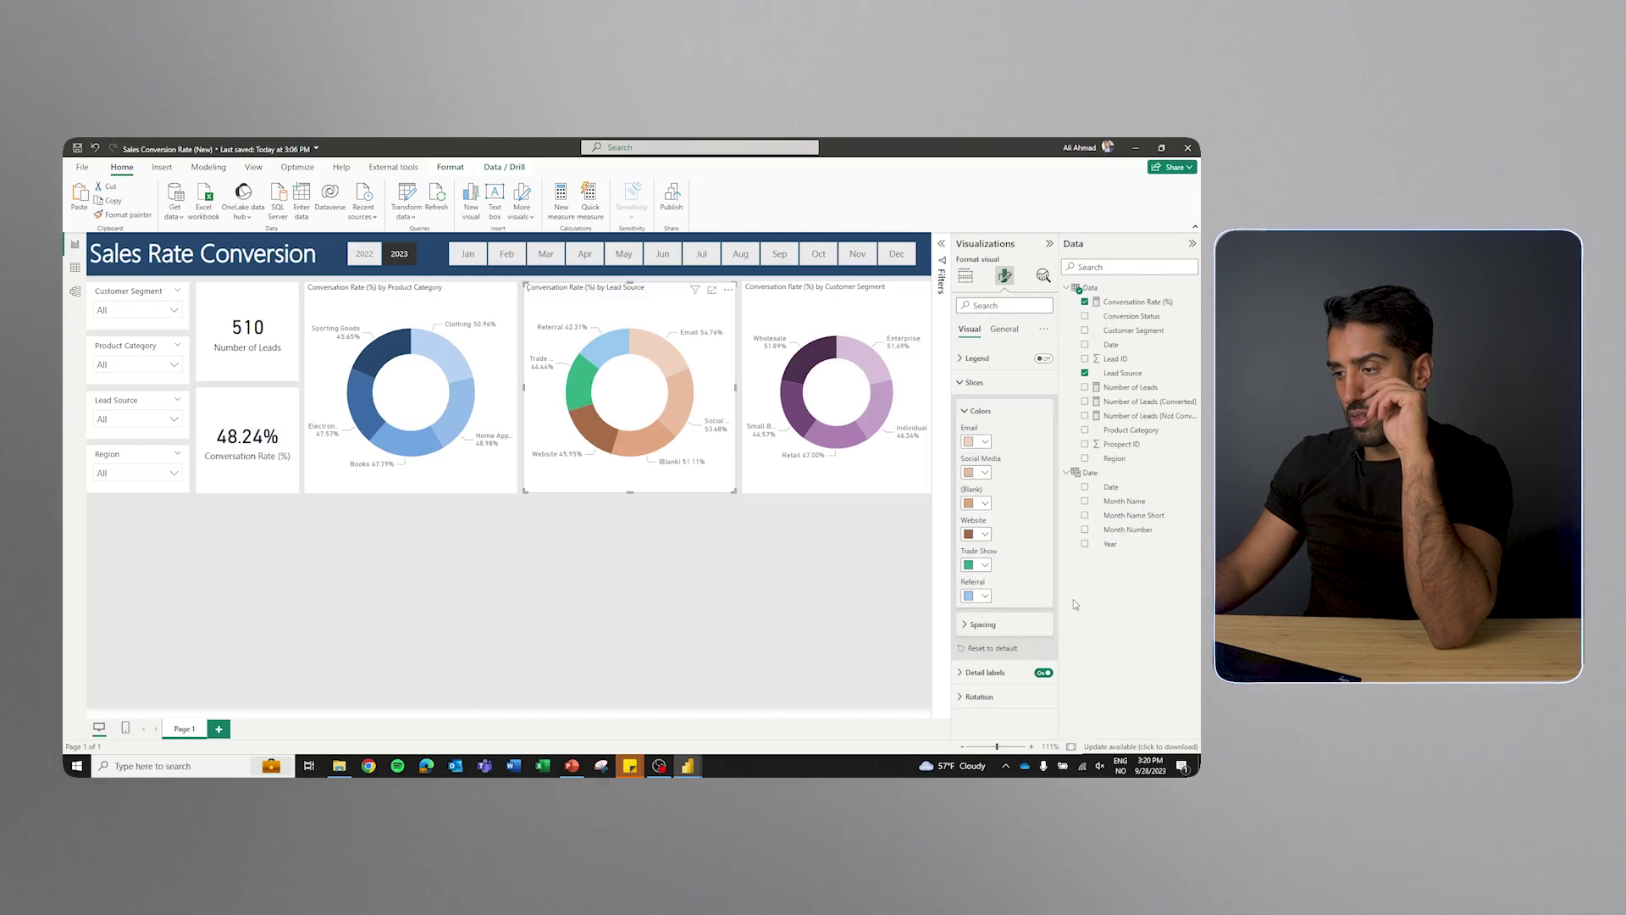
pyautogui.click(977, 535)
pyautogui.click(1109, 429)
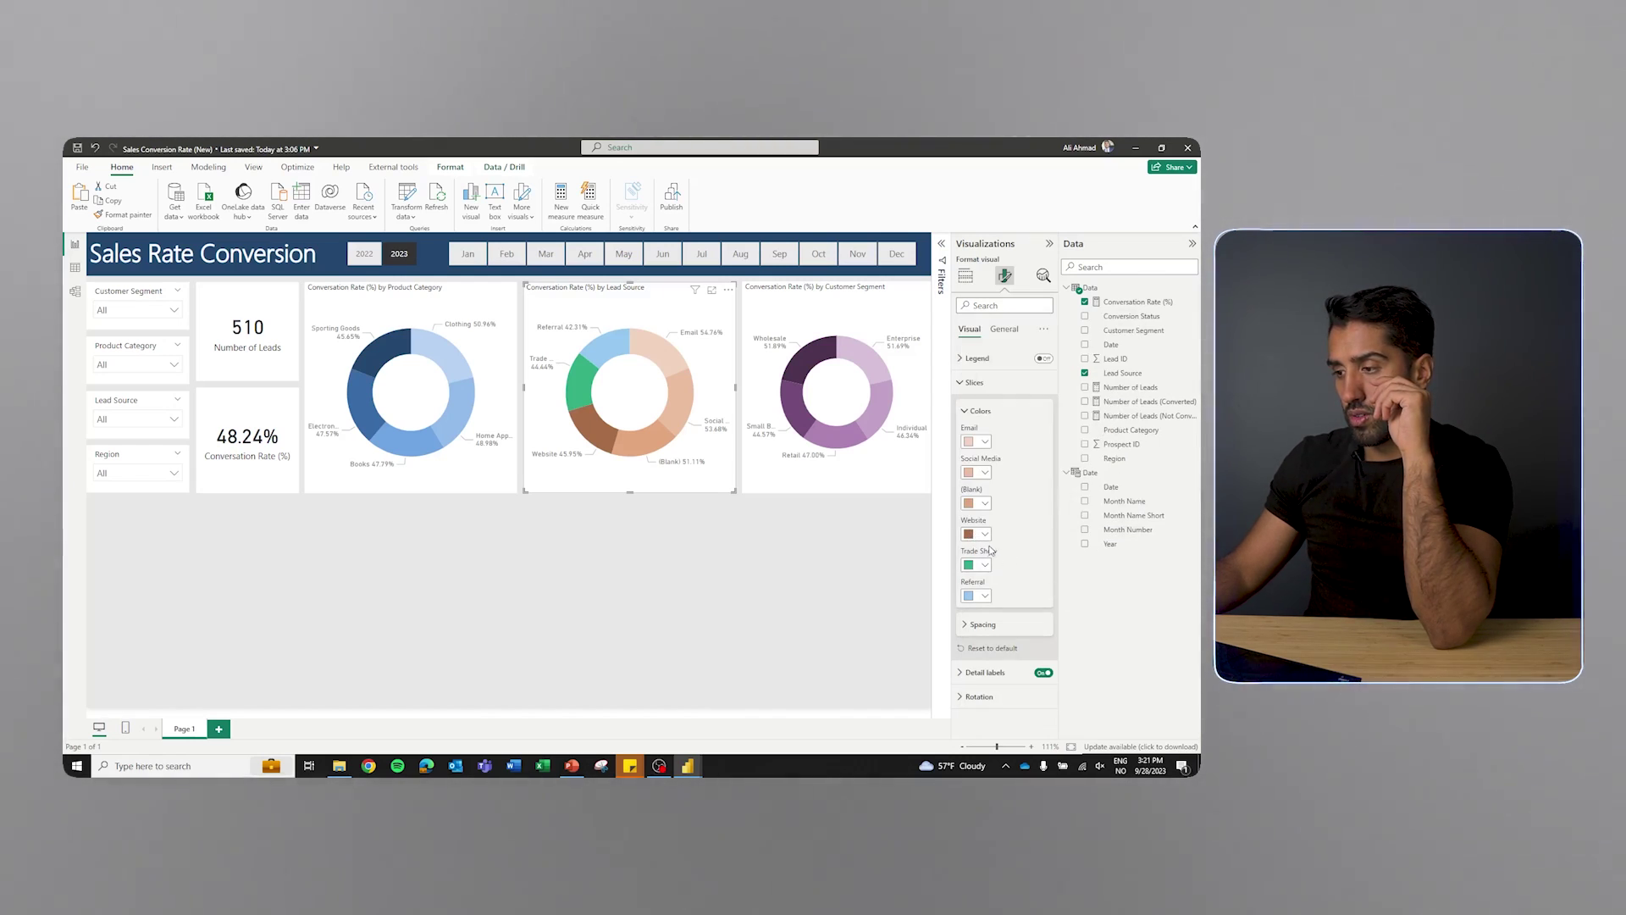
# Recolor the Lead Source donut's Trade Show slice in the darkest brown and its Referral slice in the base theme orange #DD915F
pyautogui.click(980, 567)
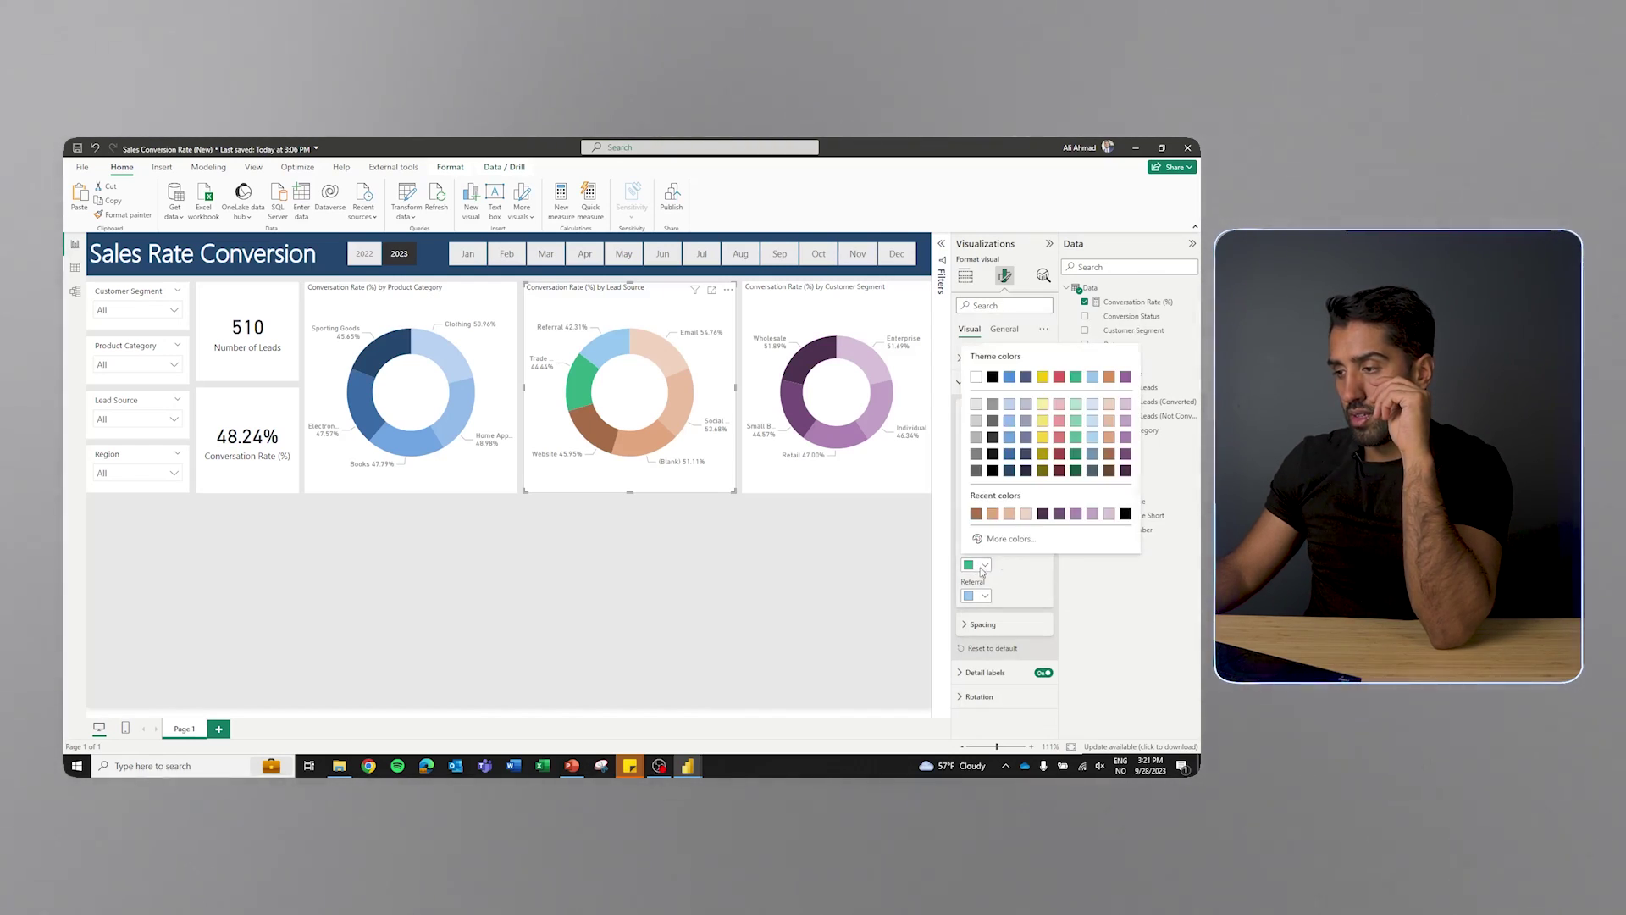
pyautogui.click(1109, 474)
pyautogui.click(973, 597)
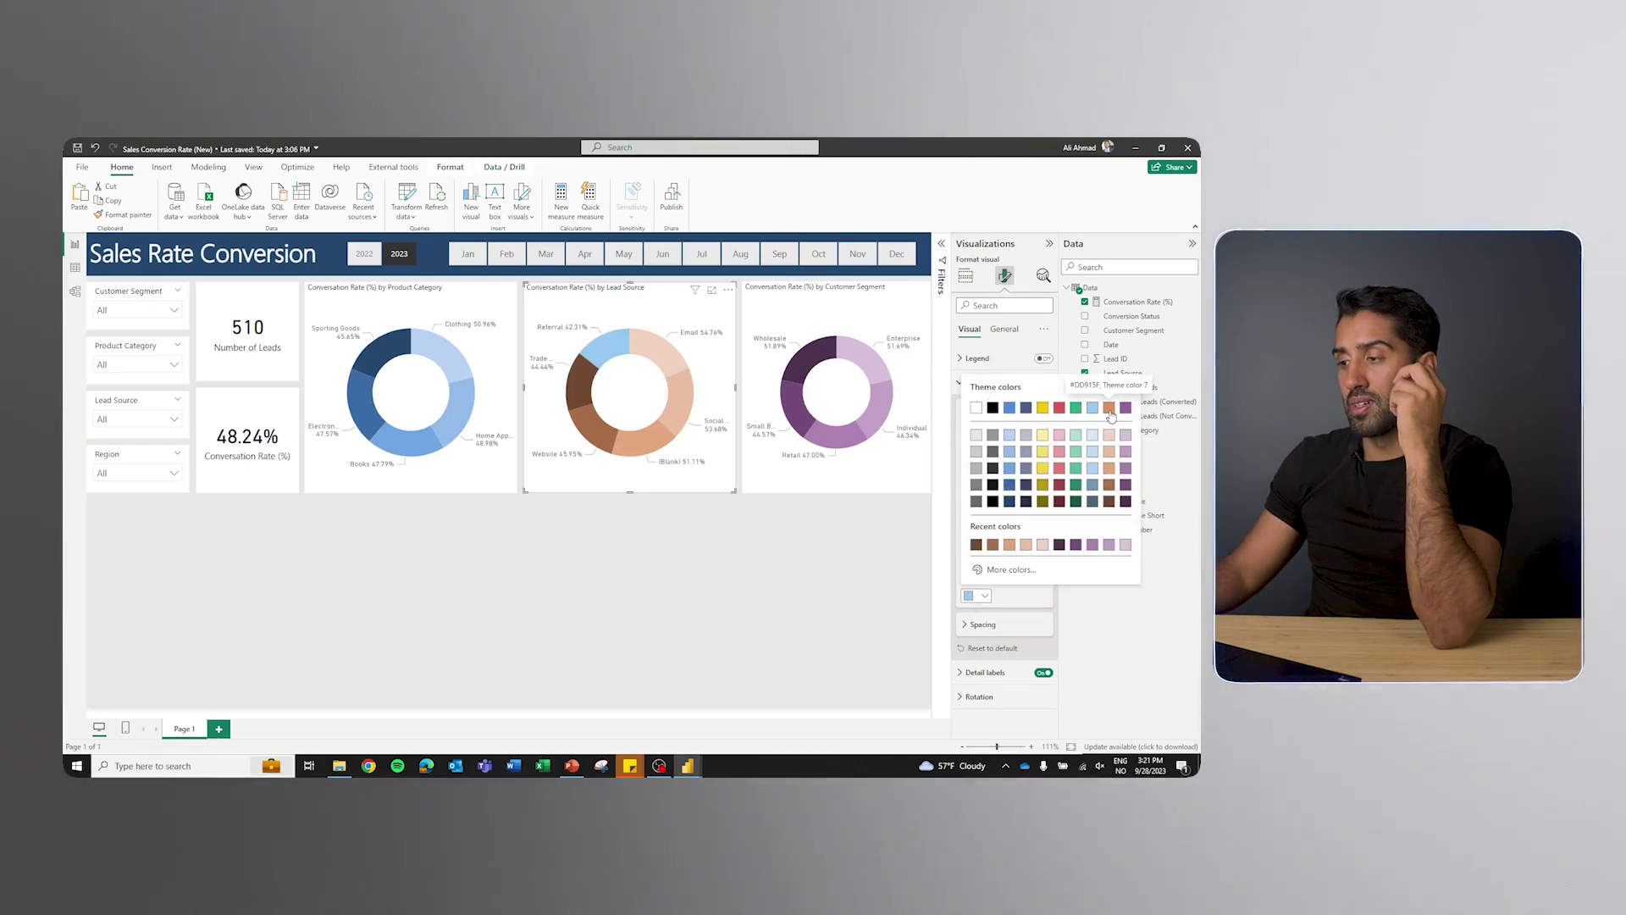
pyautogui.click(1109, 409)
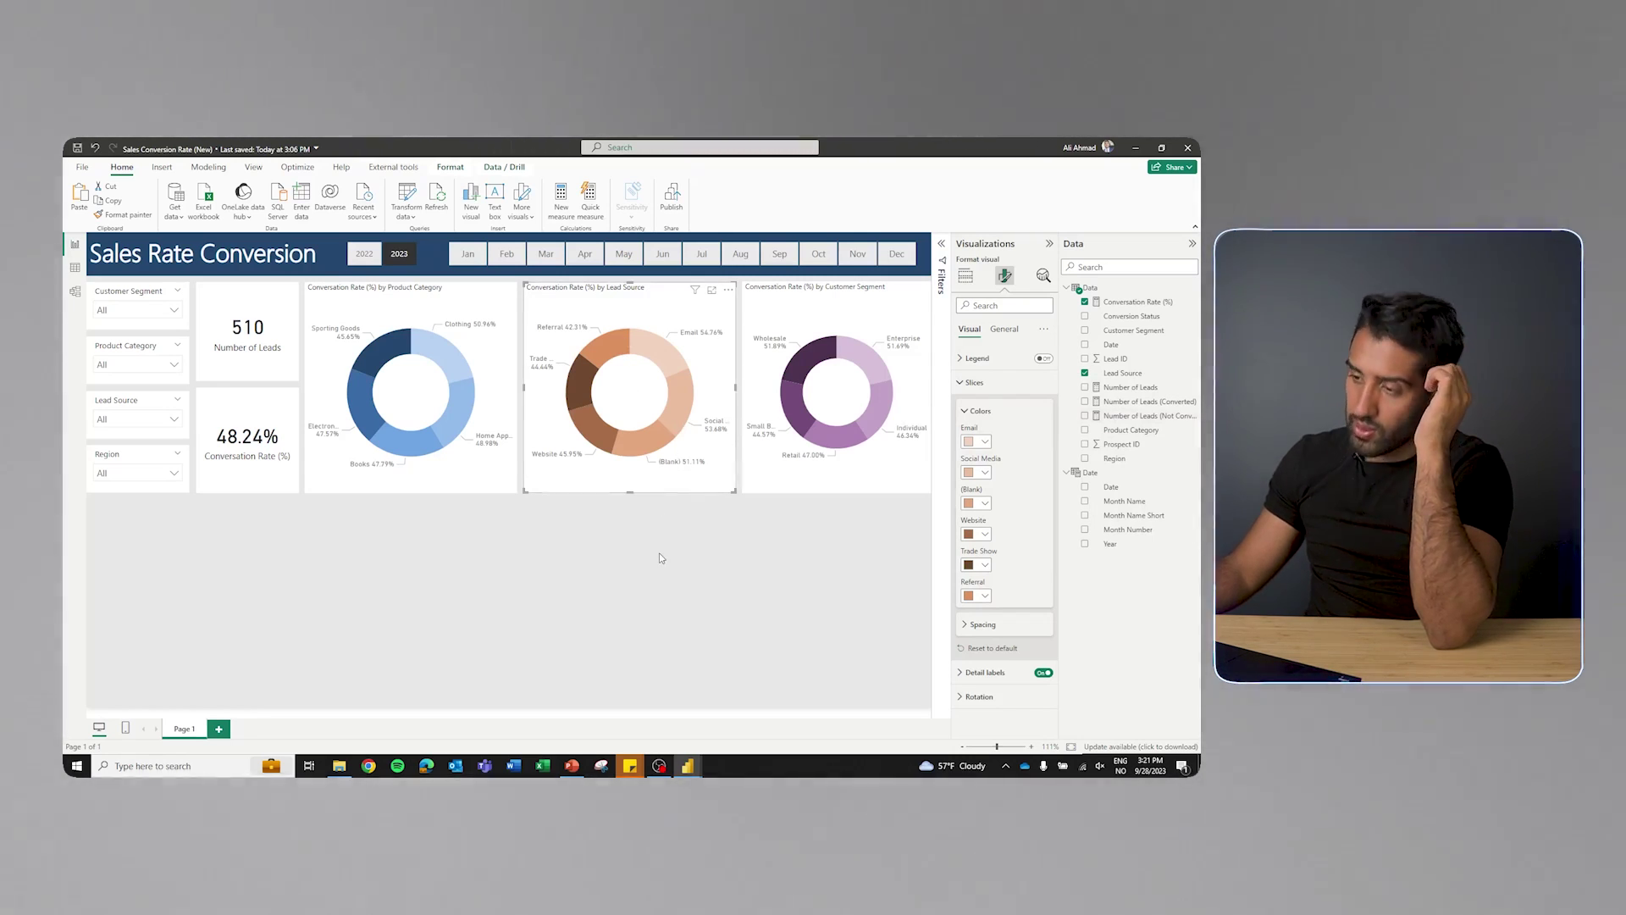
pyautogui.click(660, 555)
# Switch to the finished report and examine the visual type and field setup of its monthly leads combo chart
pyautogui.hotkey('alt', 'Tab')
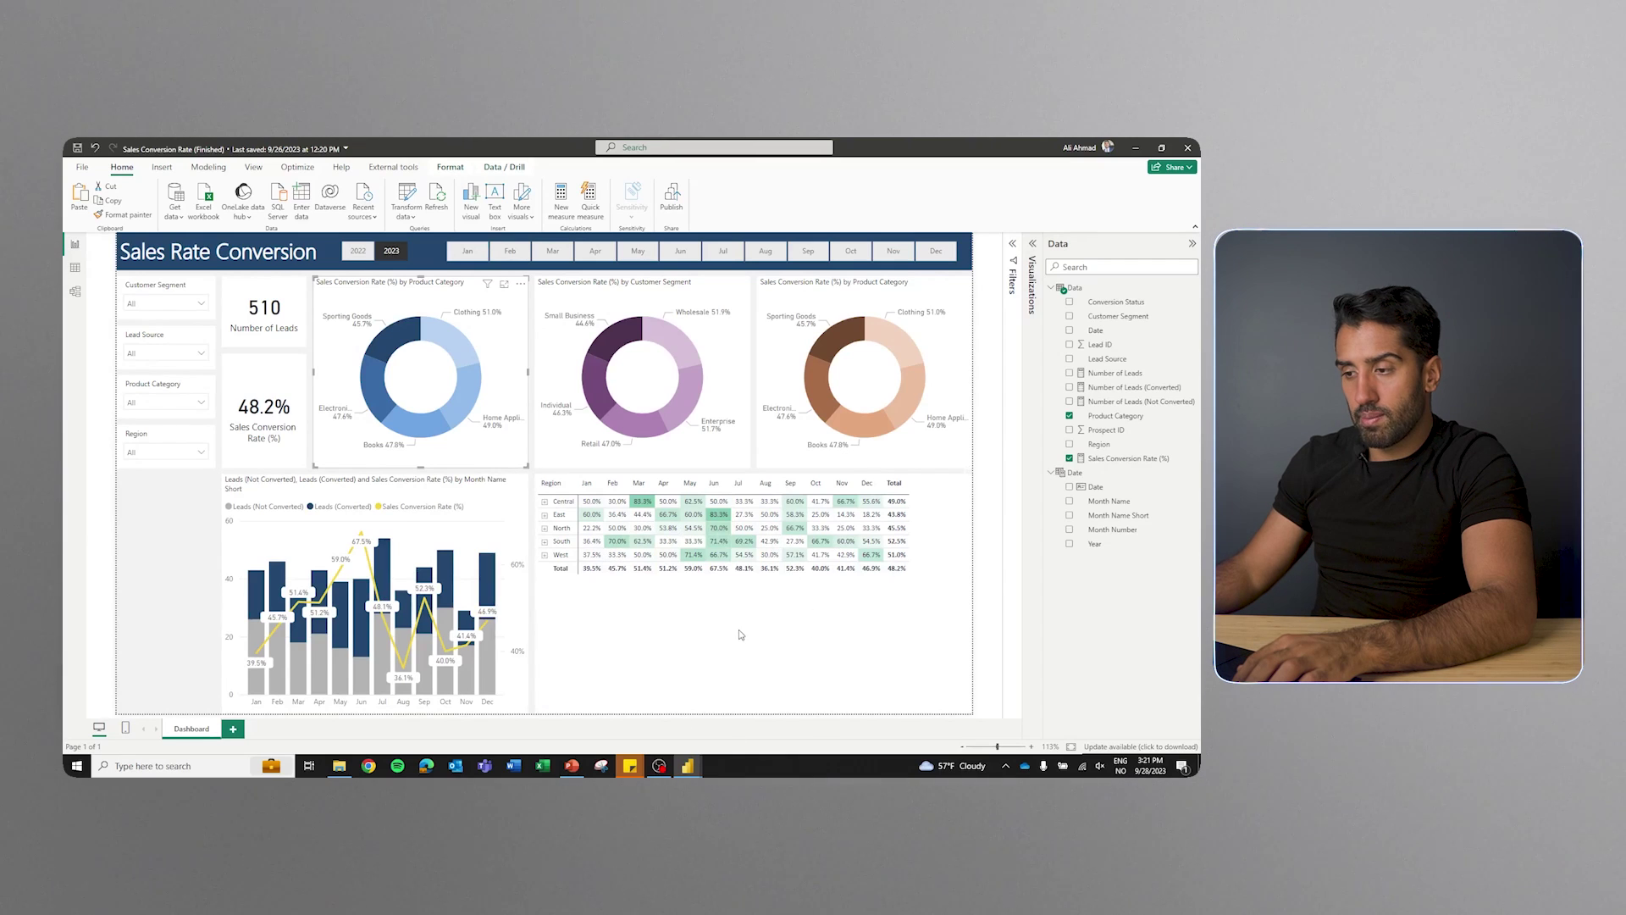
pyautogui.click(281, 483)
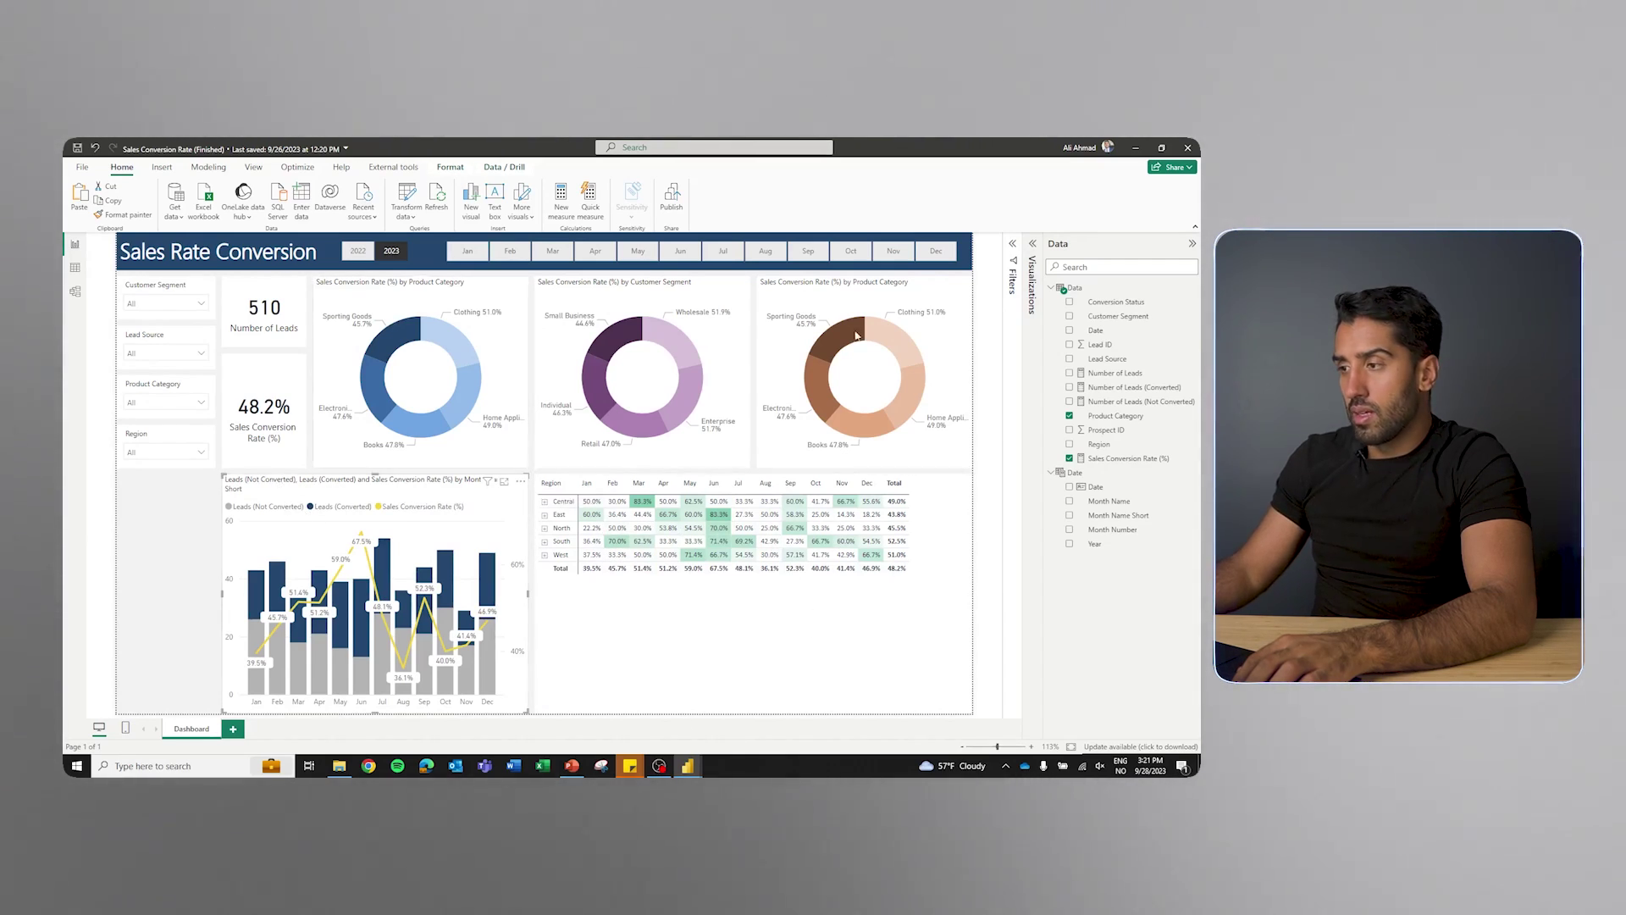
pyautogui.click(1033, 245)
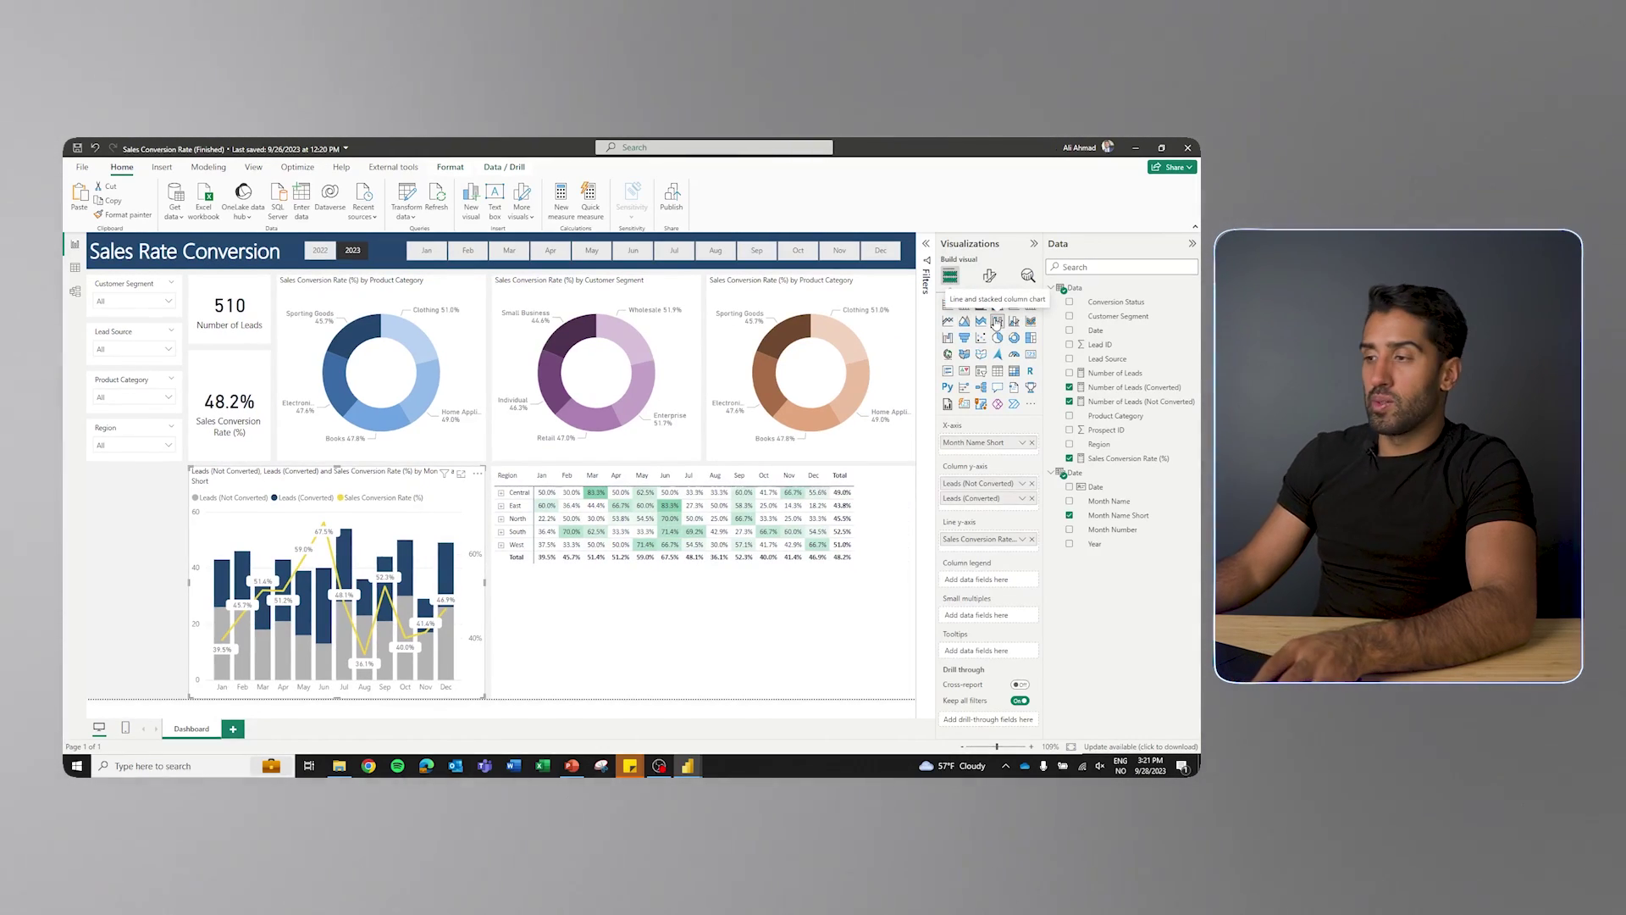
# Return to the new report and place a line and stacked column chart beneath the Product Category donut, matching its width and filling the remaining height
pyautogui.hotkey('alt', 'Tab')
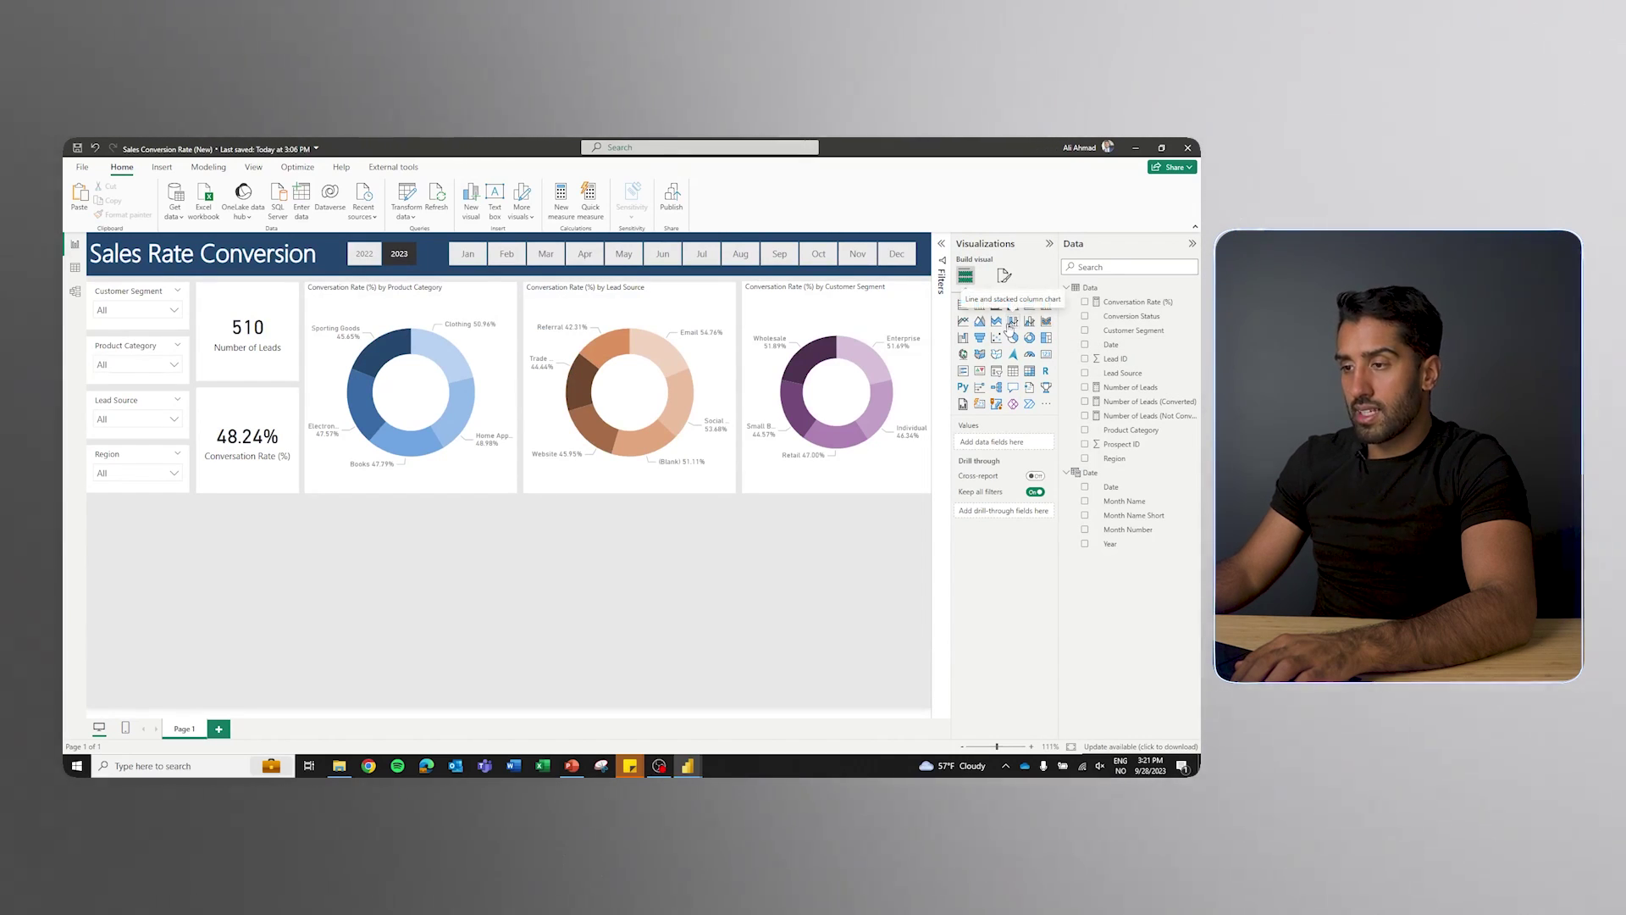
pyautogui.moveTo(134, 603); pyautogui.dragTo(136, 593)
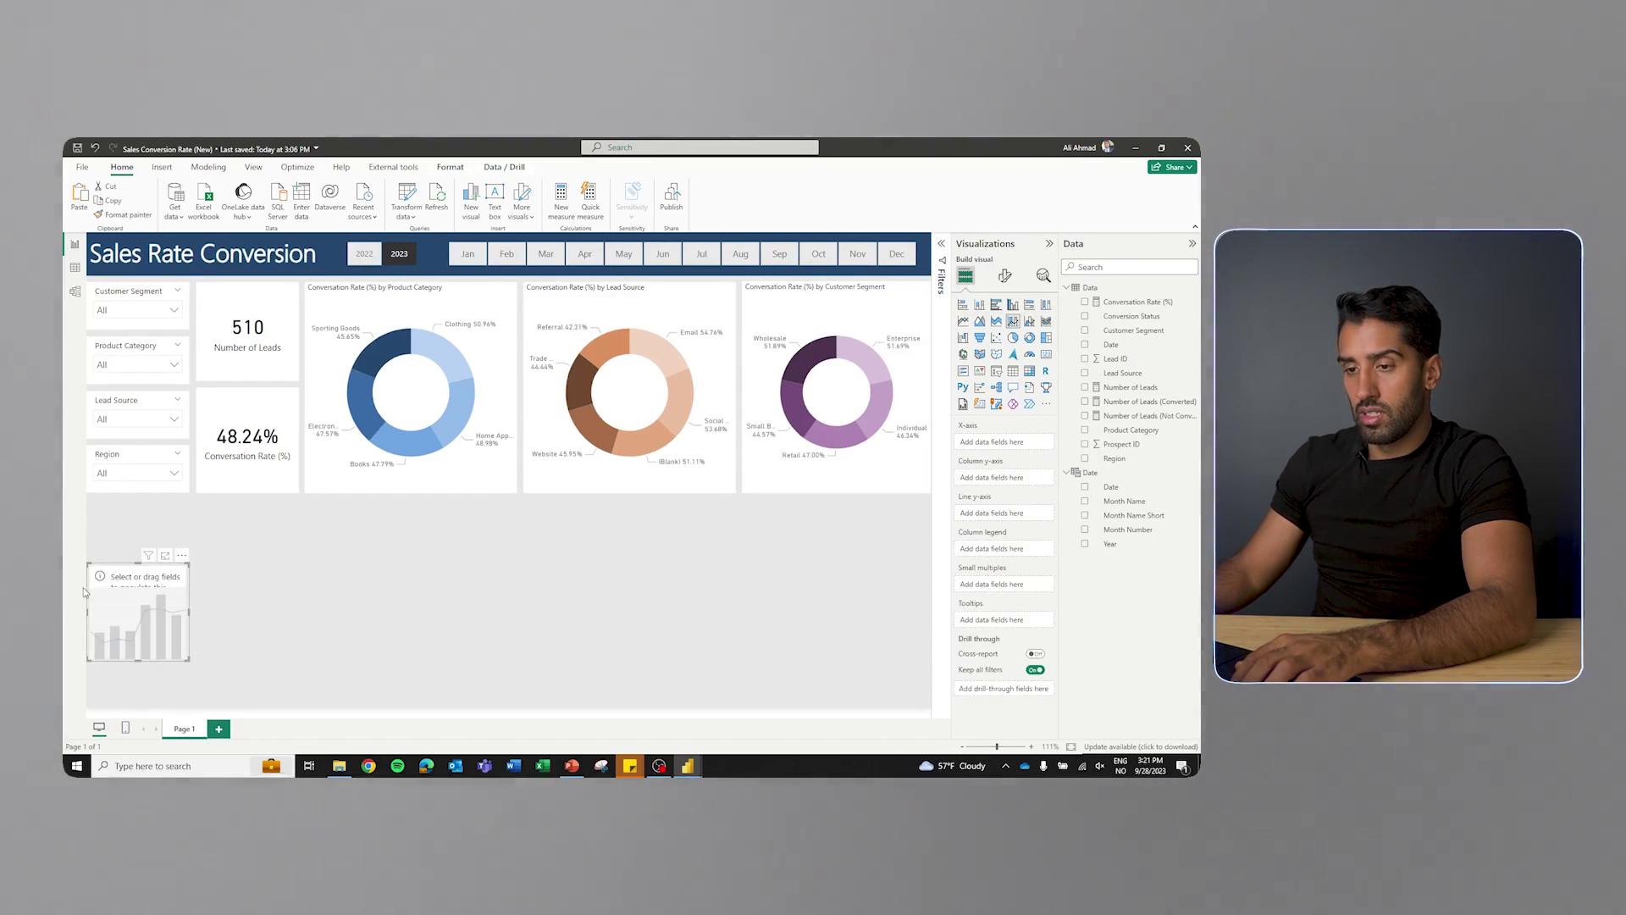
pyautogui.moveTo(342, 532); pyautogui.dragTo(338, 538)
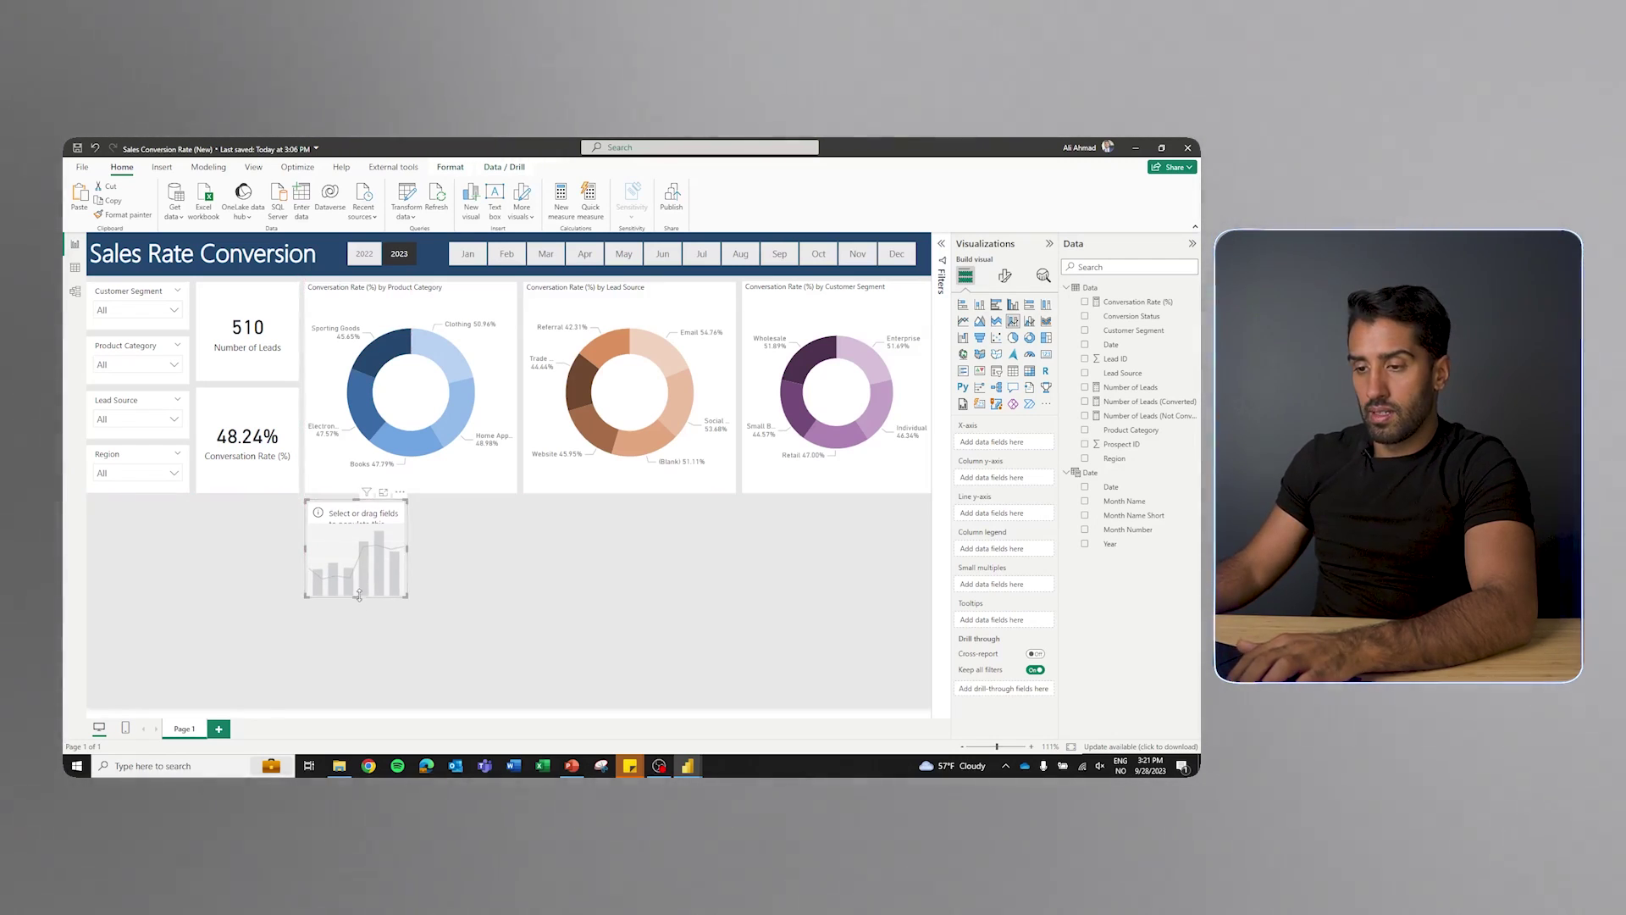
pyautogui.moveTo(358, 595); pyautogui.dragTo(360, 705)
pyautogui.moveTo(407, 602); pyautogui.dragTo(517, 624)
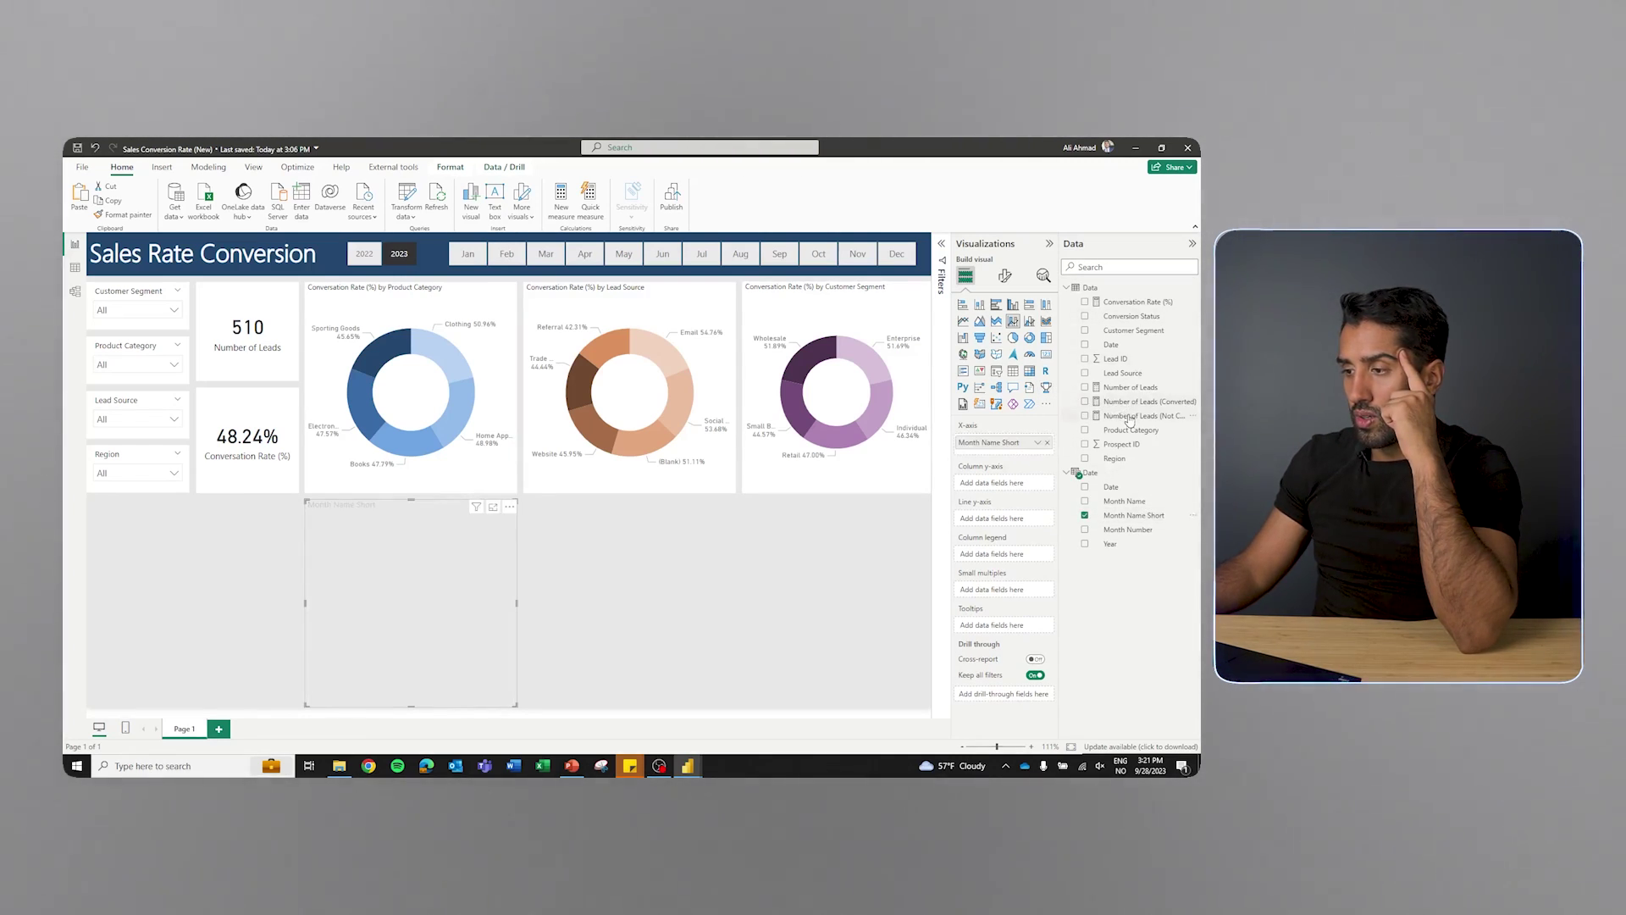
# Plot Number of Leads (Not Converted) and Number of Leads (Converted) as columns by Month Name Short, with Conversation Rate (%) as the line
pyautogui.moveTo(1130, 420)
pyautogui.mouseDown()
pyautogui.moveTo(1012, 487)
pyautogui.moveTo(1099, 435)
pyautogui.mouseUp()
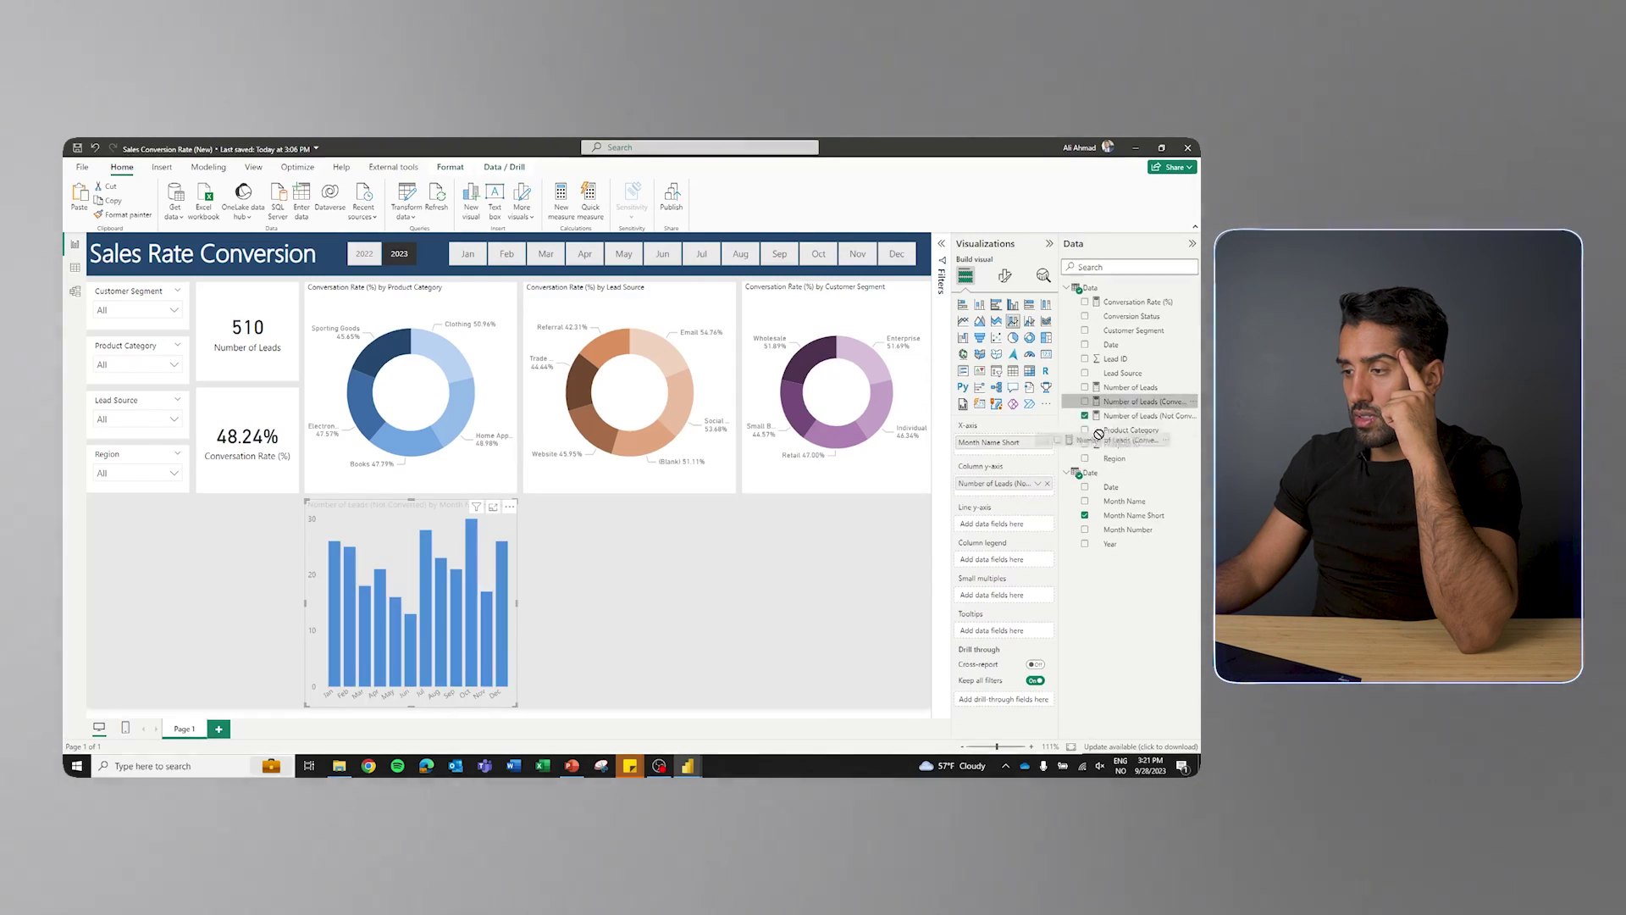
pyautogui.moveTo(1014, 489); pyautogui.dragTo(1008, 492)
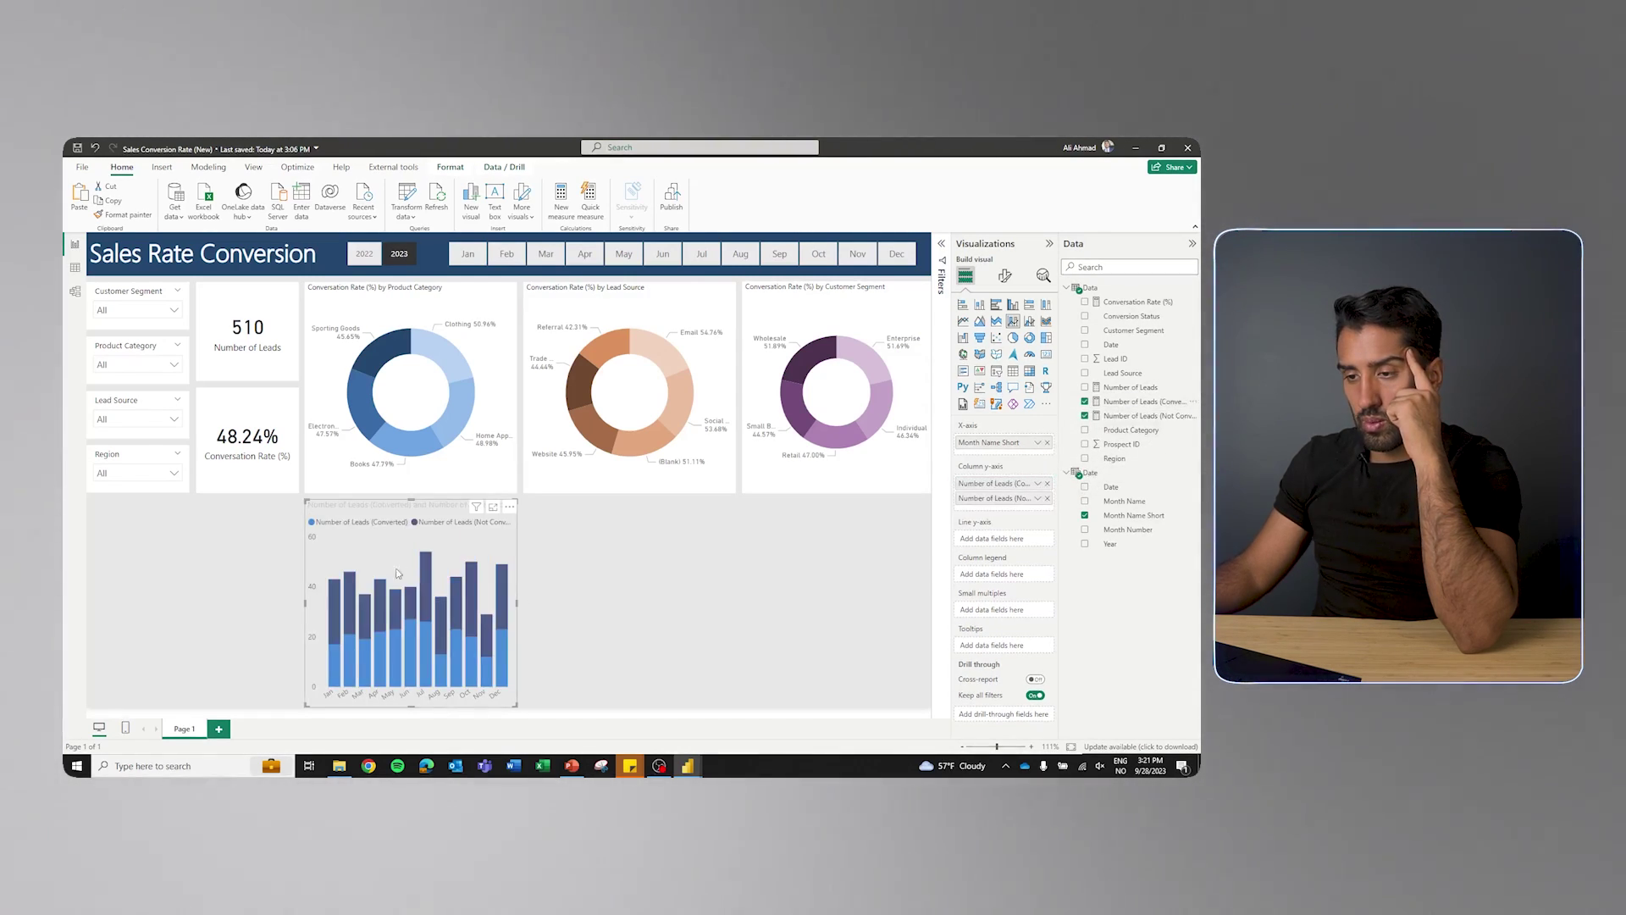
pyautogui.moveTo(338, 592)
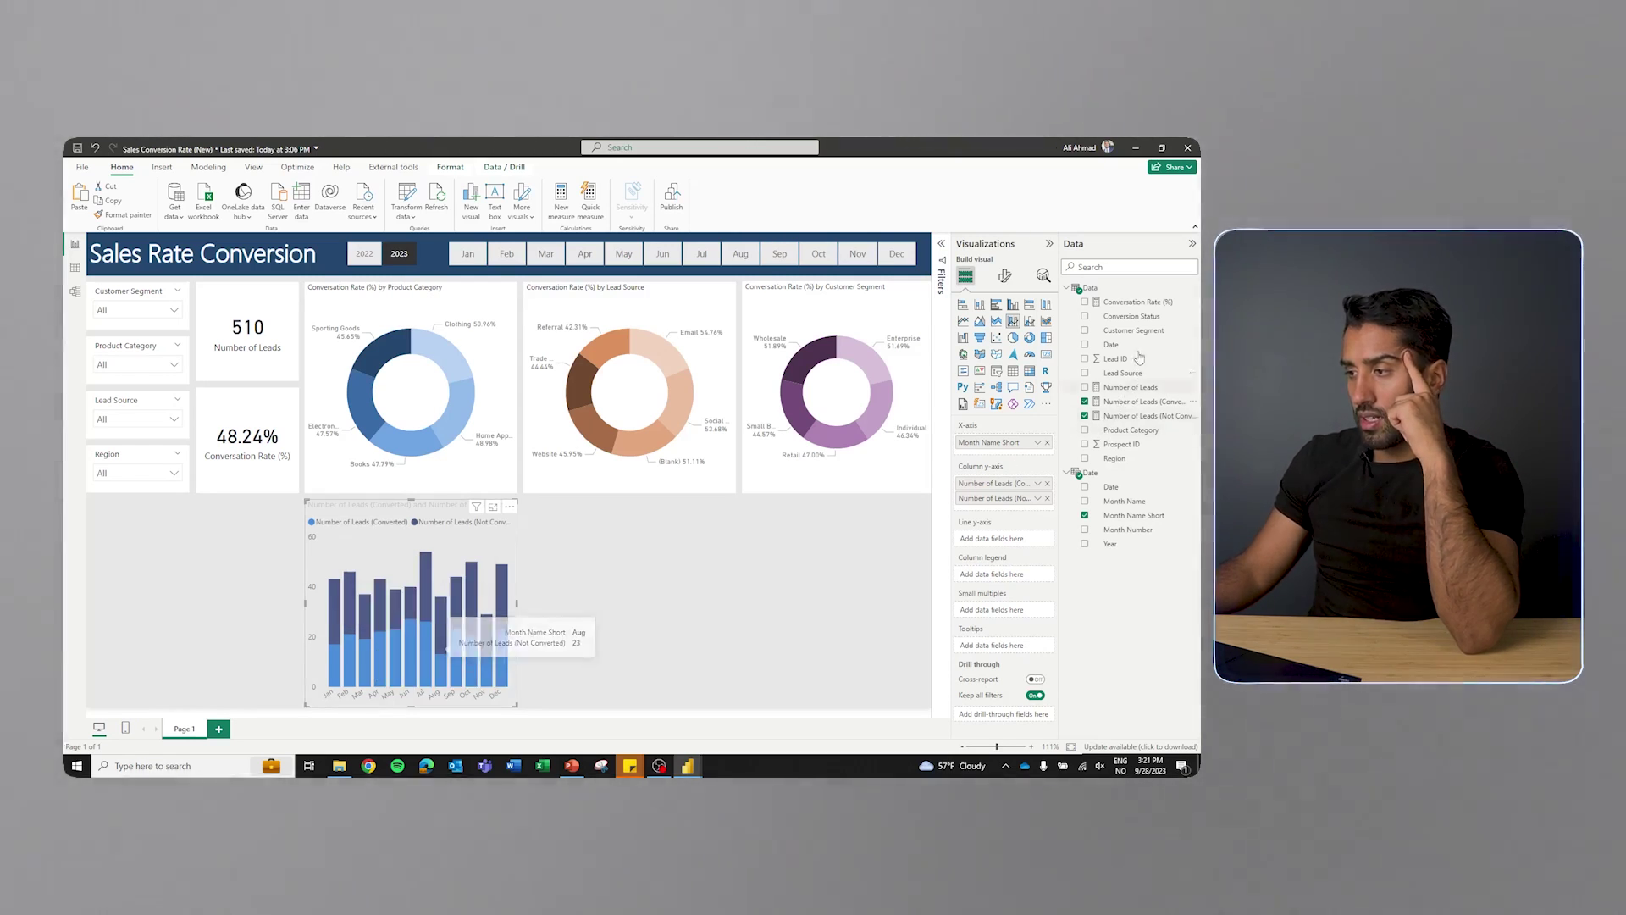
pyautogui.moveTo(1137, 301); pyautogui.dragTo(1002, 539)
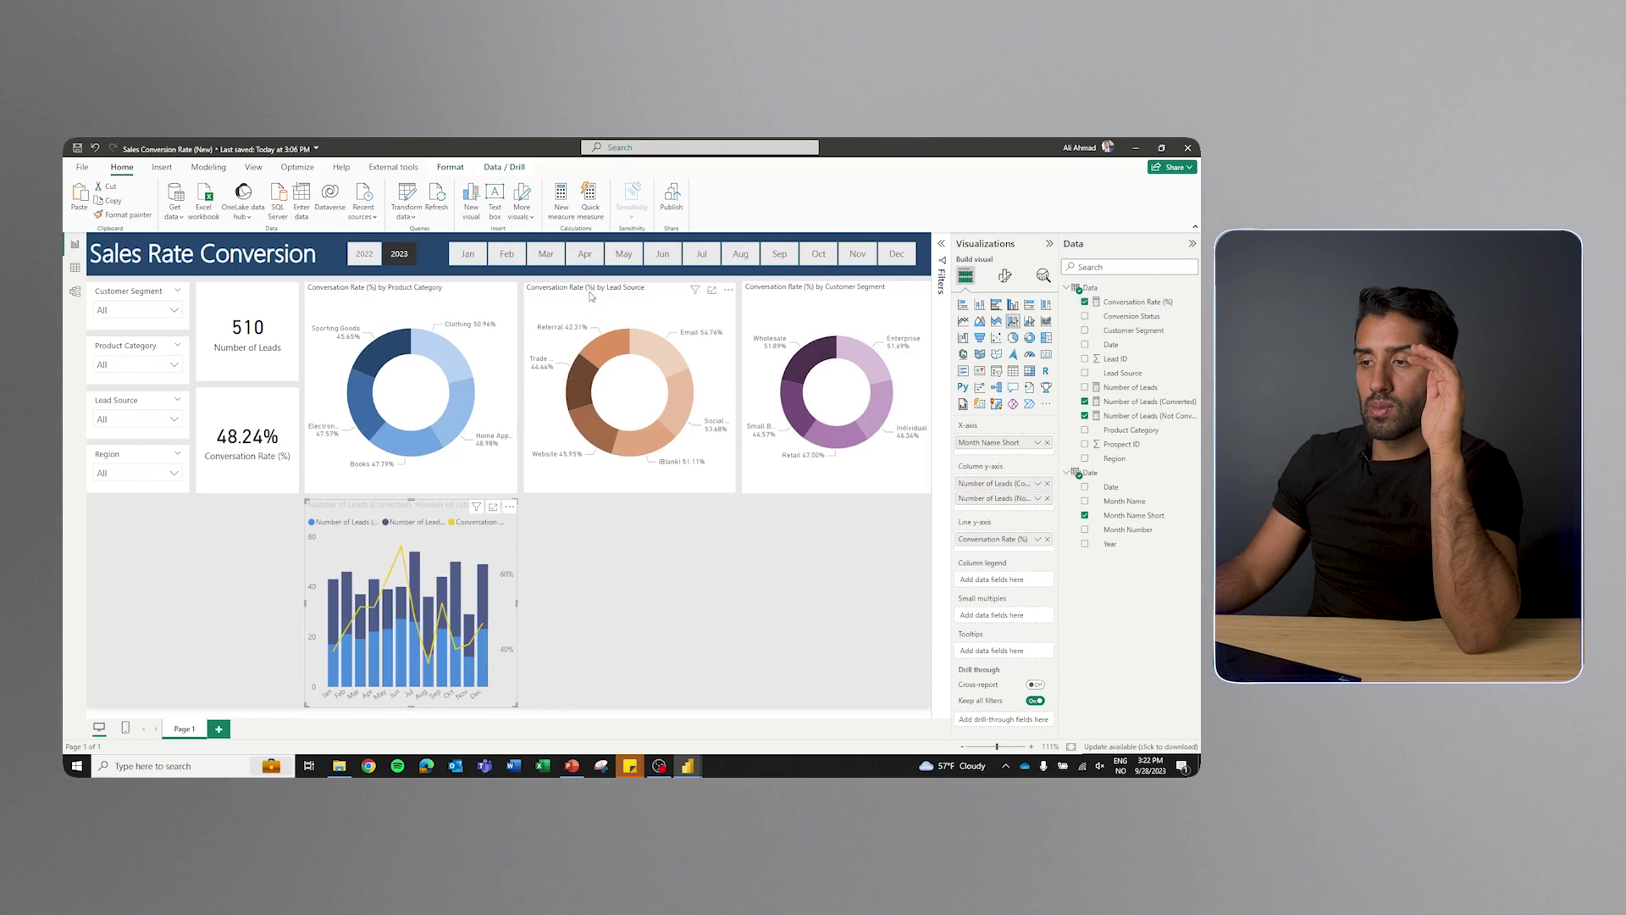
# Copy the Lead Source donut's formatting onto the combo chart with Format Painter and widen the chart slightly
pyautogui.click(591, 296)
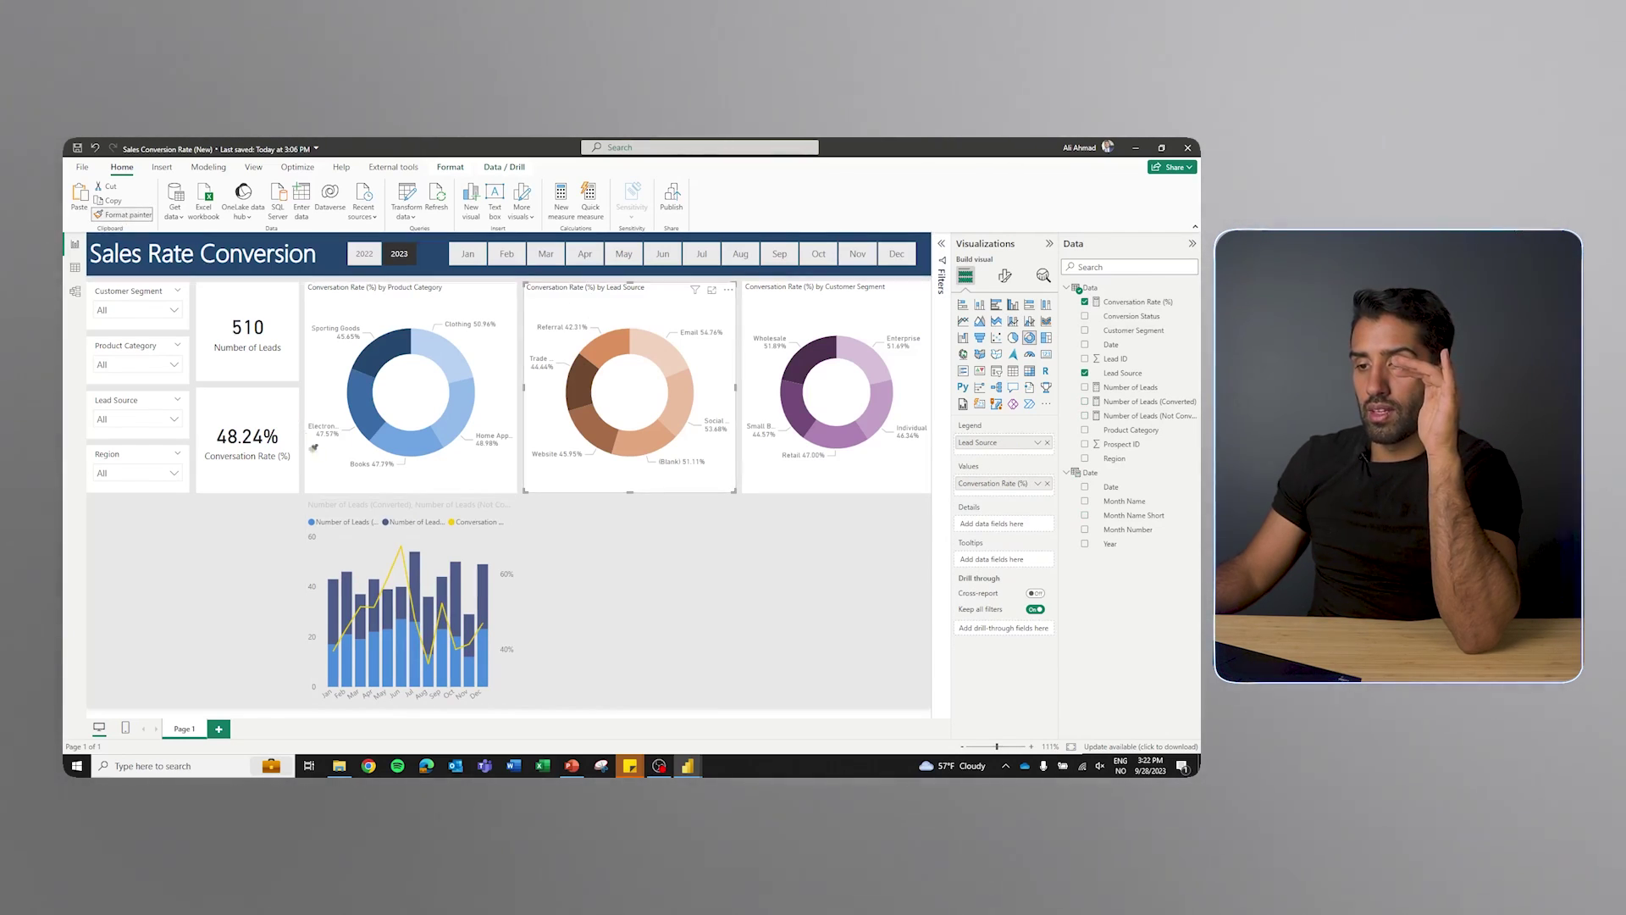
pyautogui.click(375, 514)
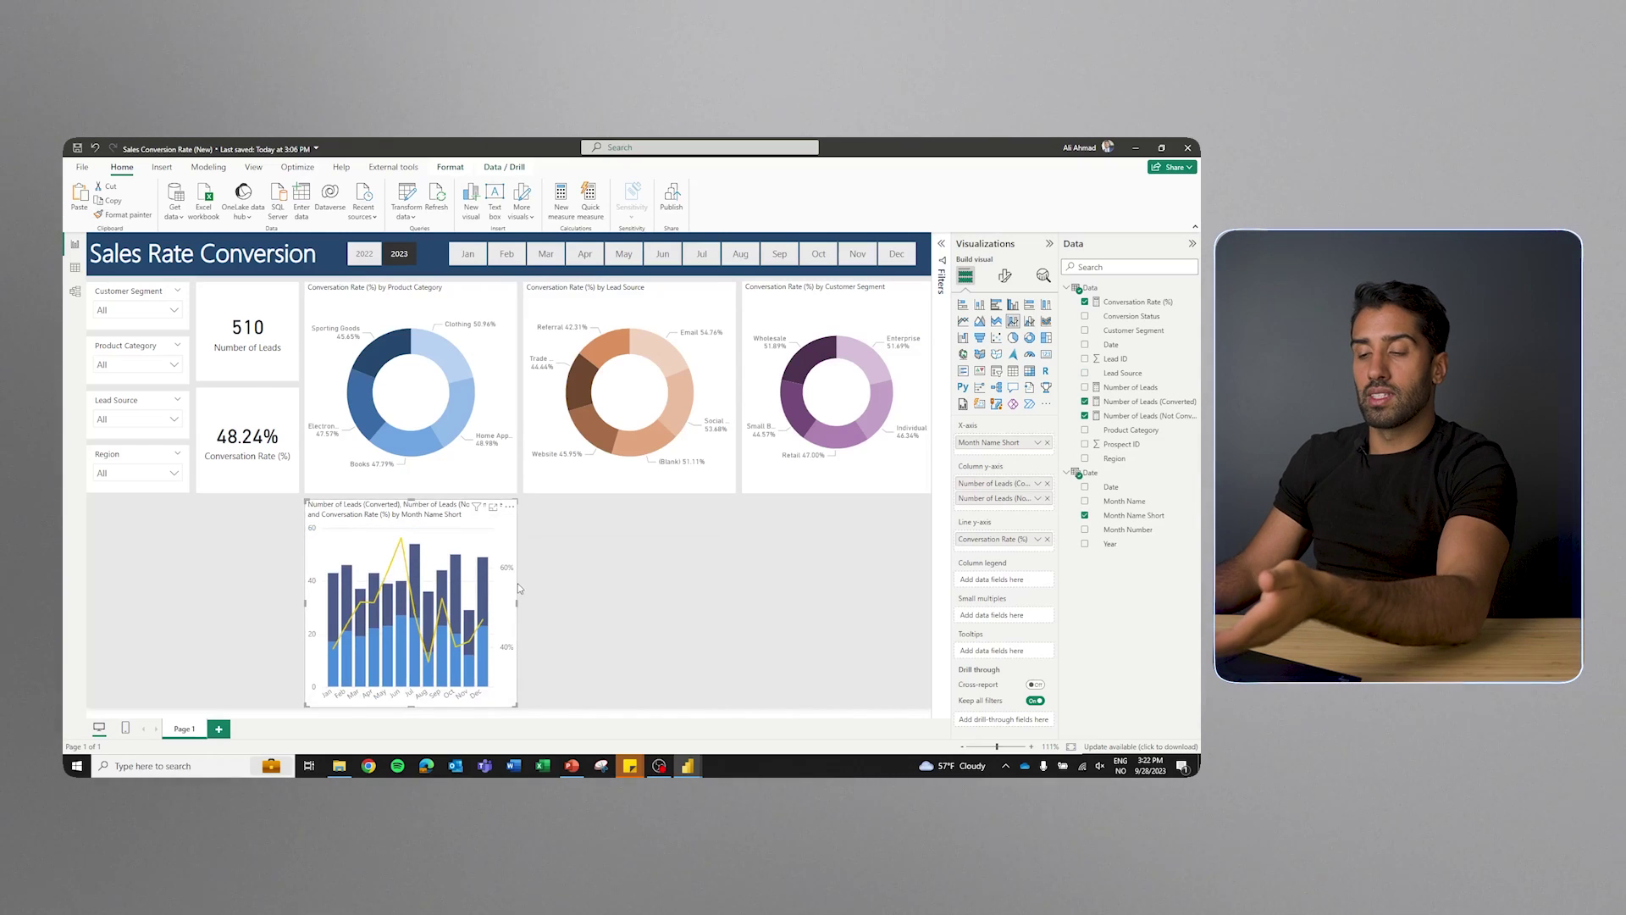
pyautogui.moveTo(517, 602); pyautogui.dragTo(546, 606)
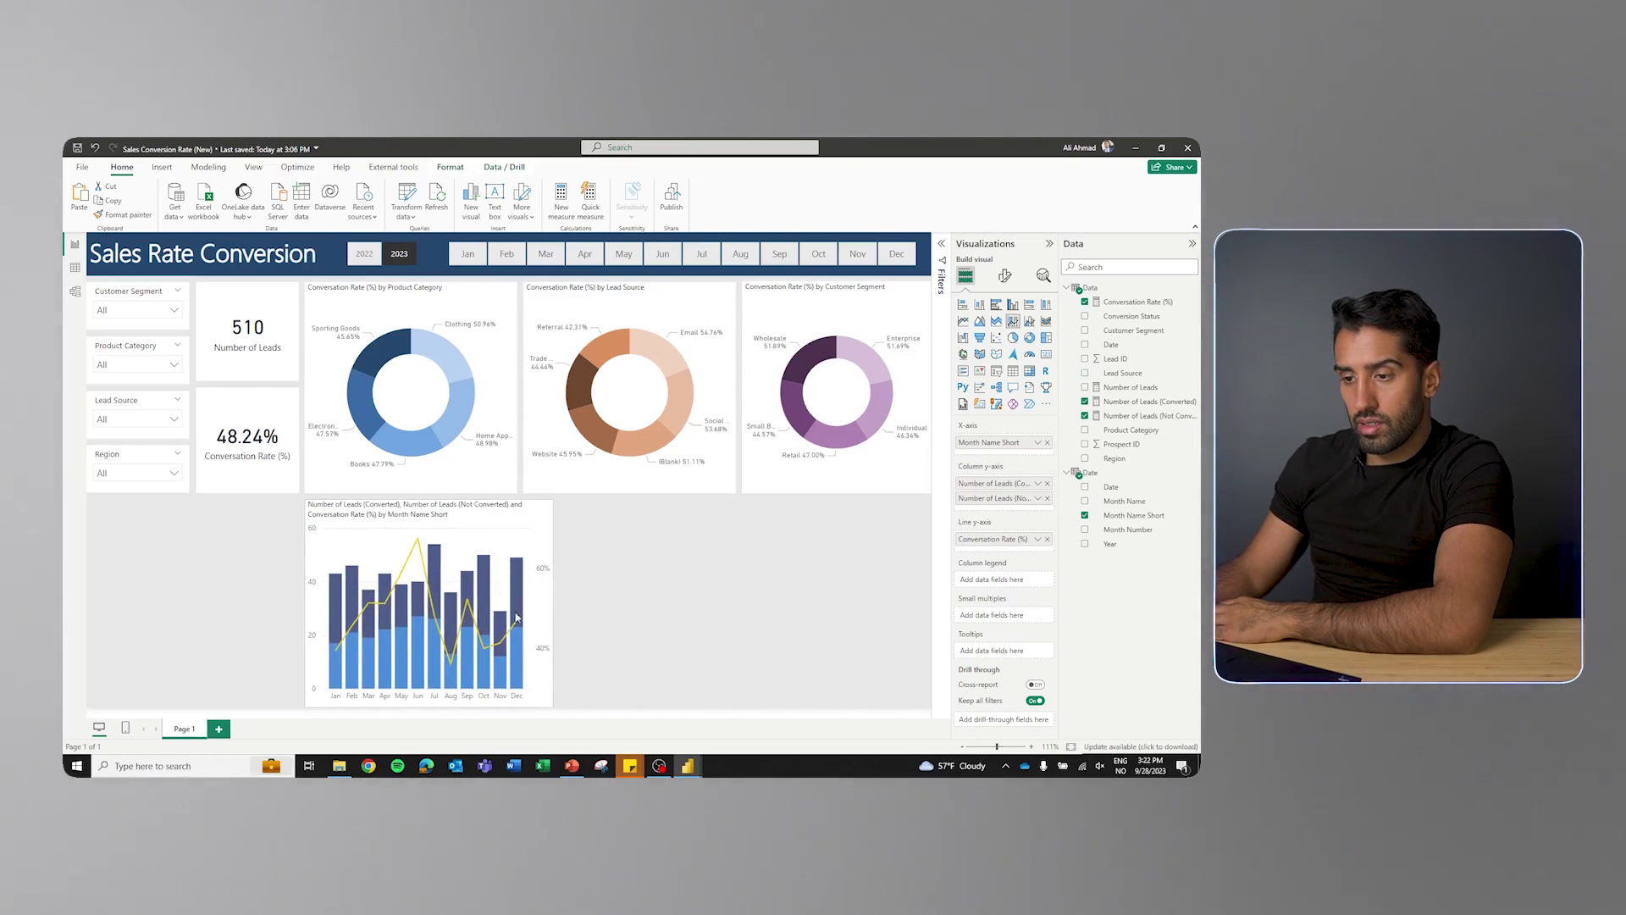
# Color the combo chart's Number of Leads (Converted) columns yellow and its Number of Leads (Not Converted) columns gray
pyautogui.click(1004, 276)
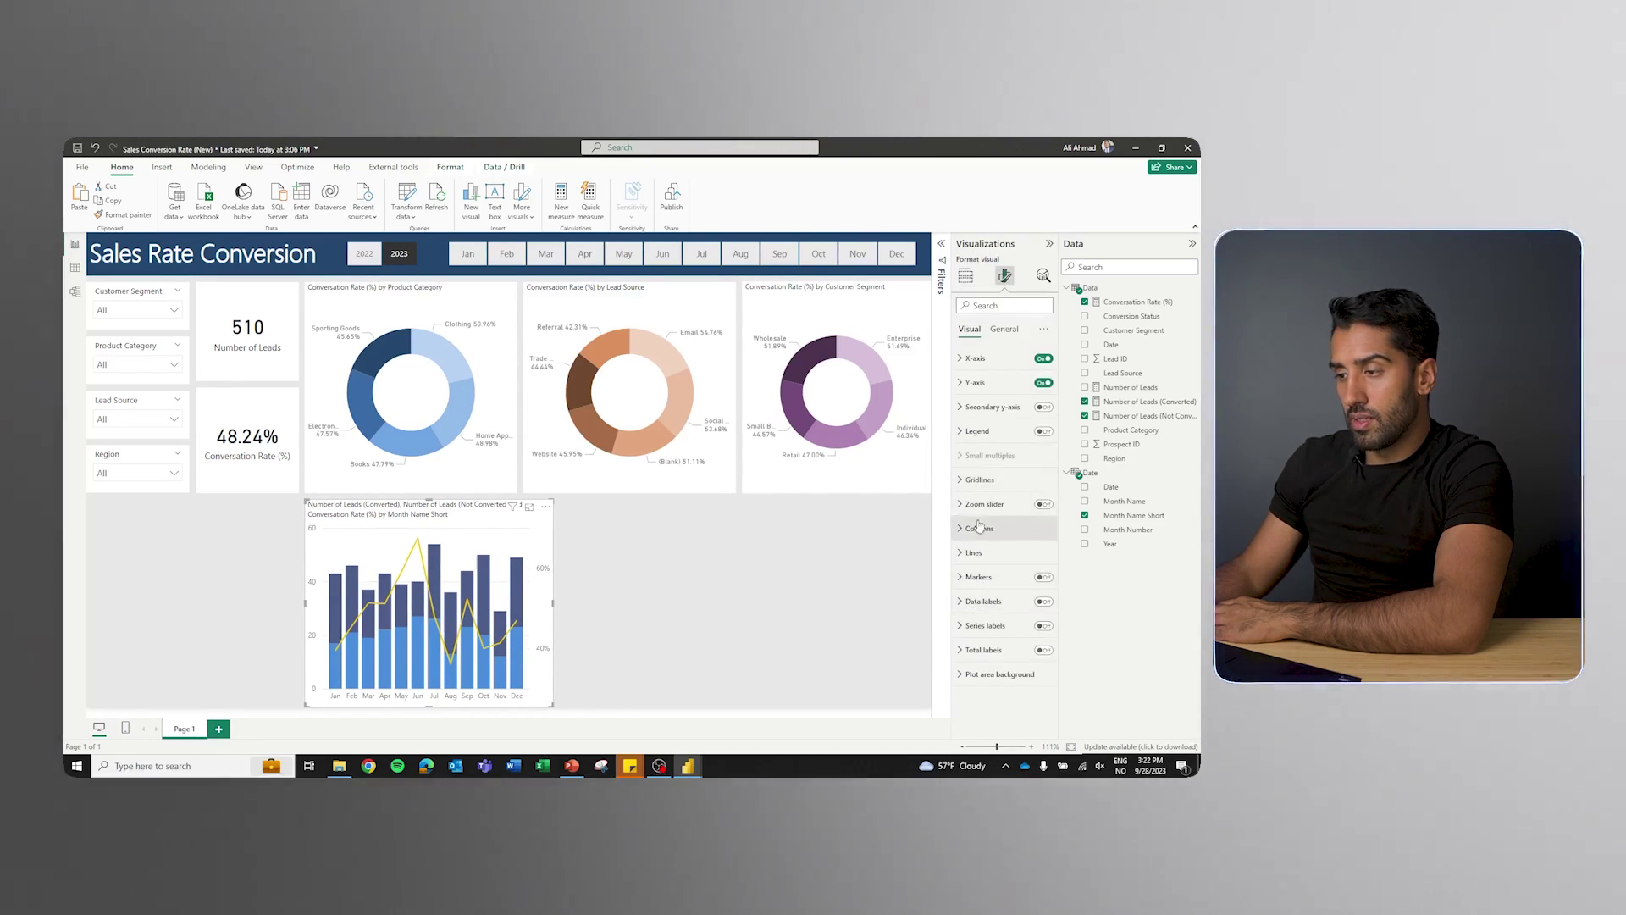
pyautogui.click(980, 527)
pyautogui.click(978, 593)
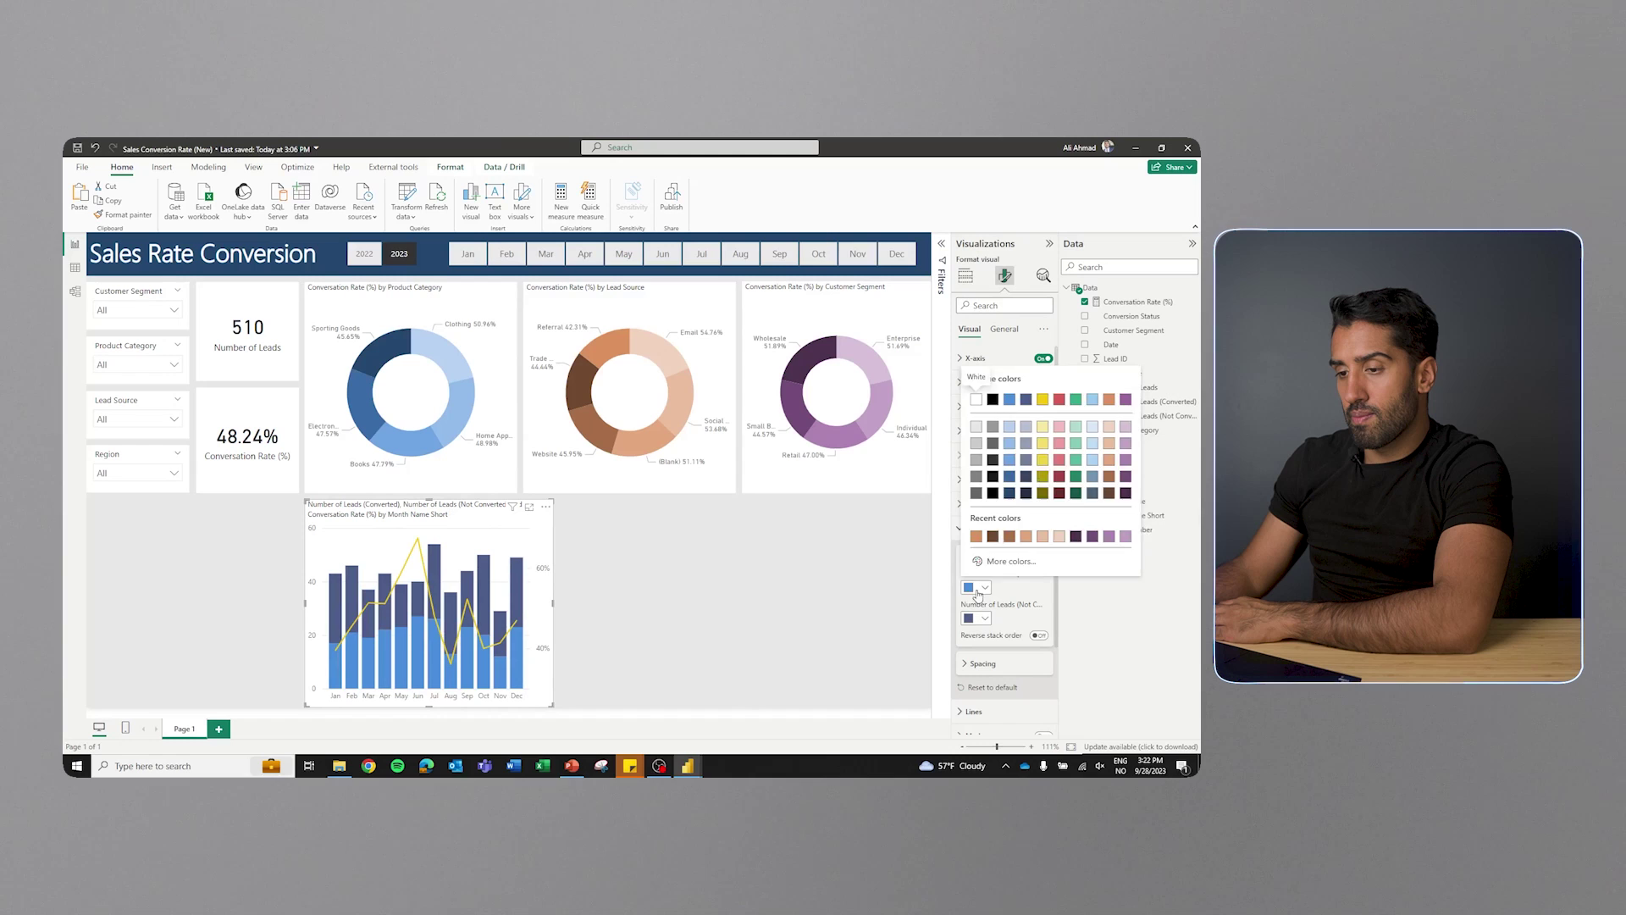
pyautogui.click(1042, 399)
pyautogui.click(984, 616)
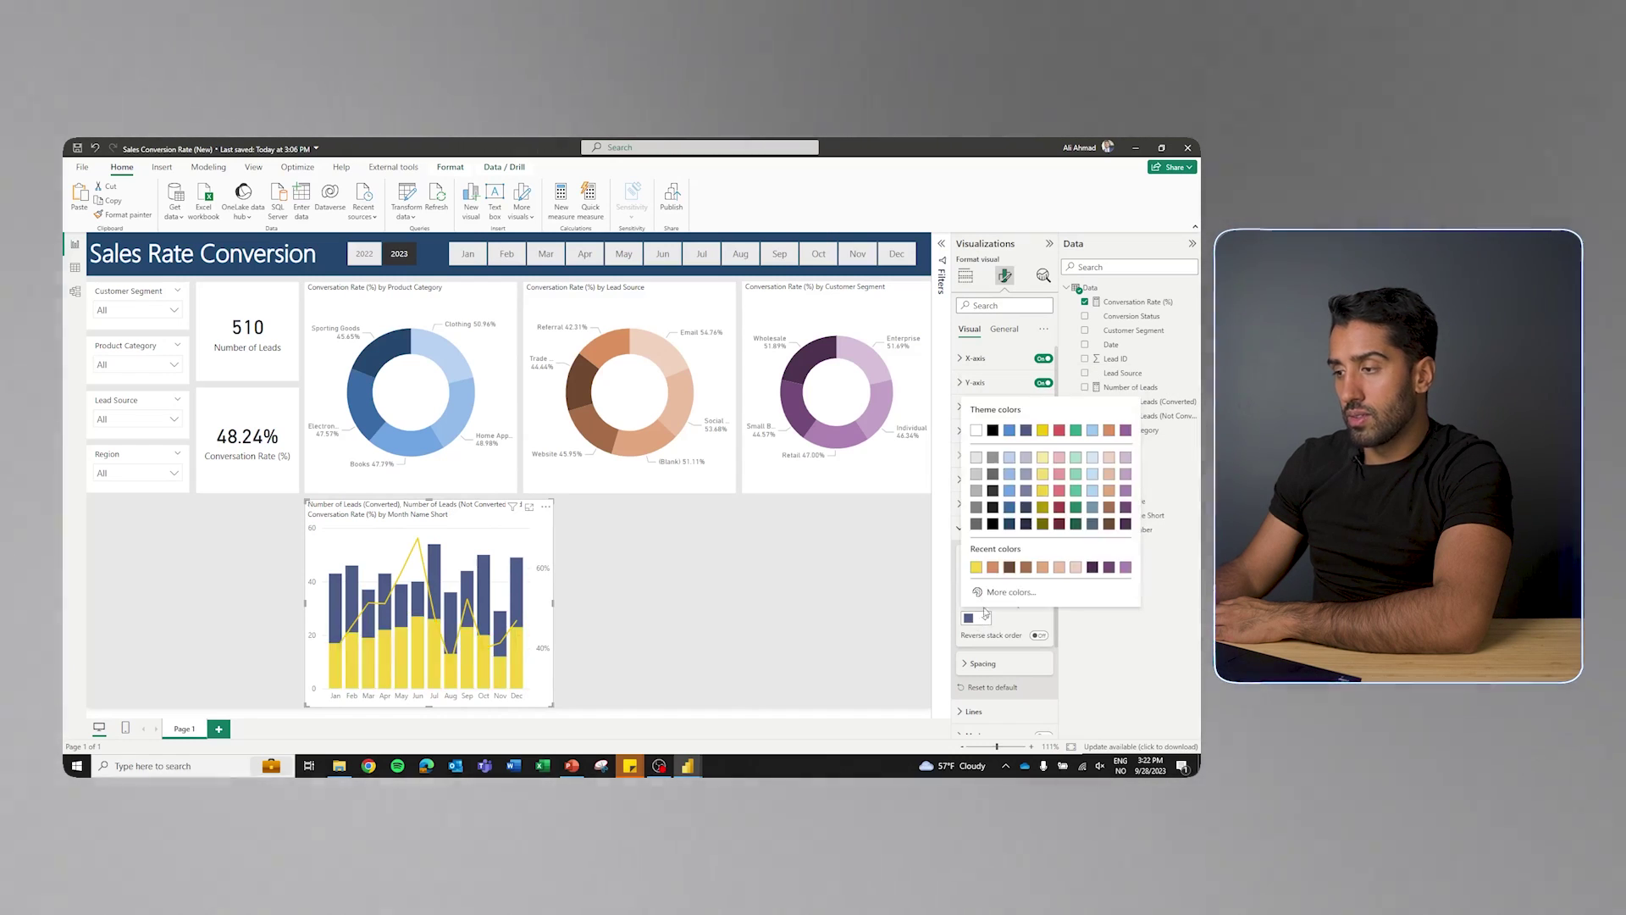
pyautogui.click(983, 616)
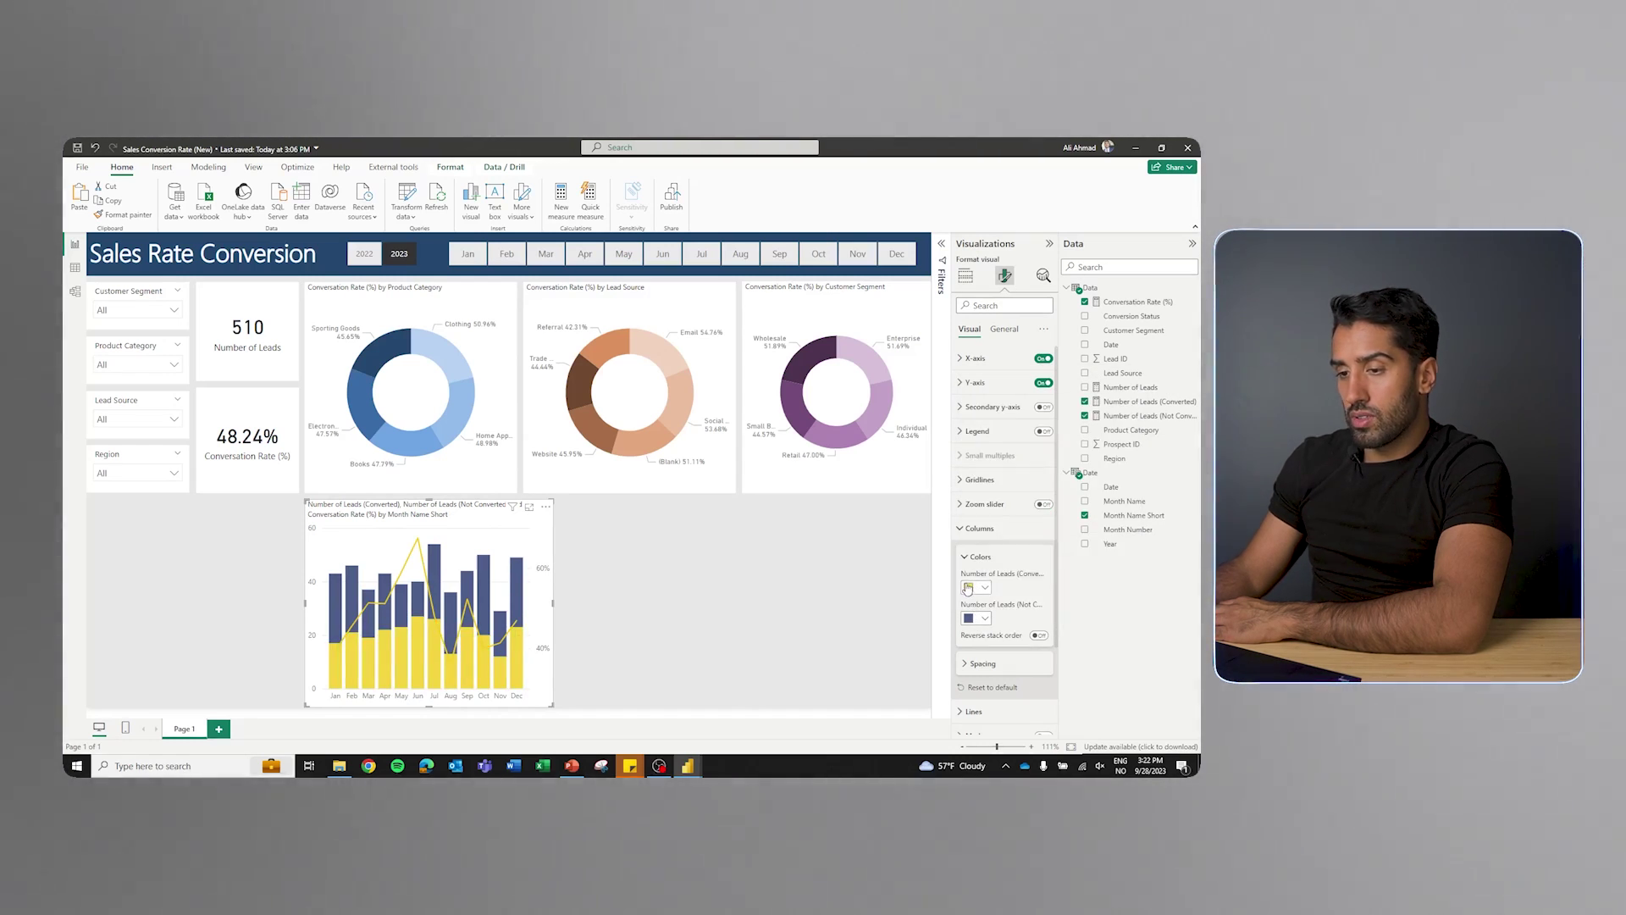
pyautogui.click(972, 589)
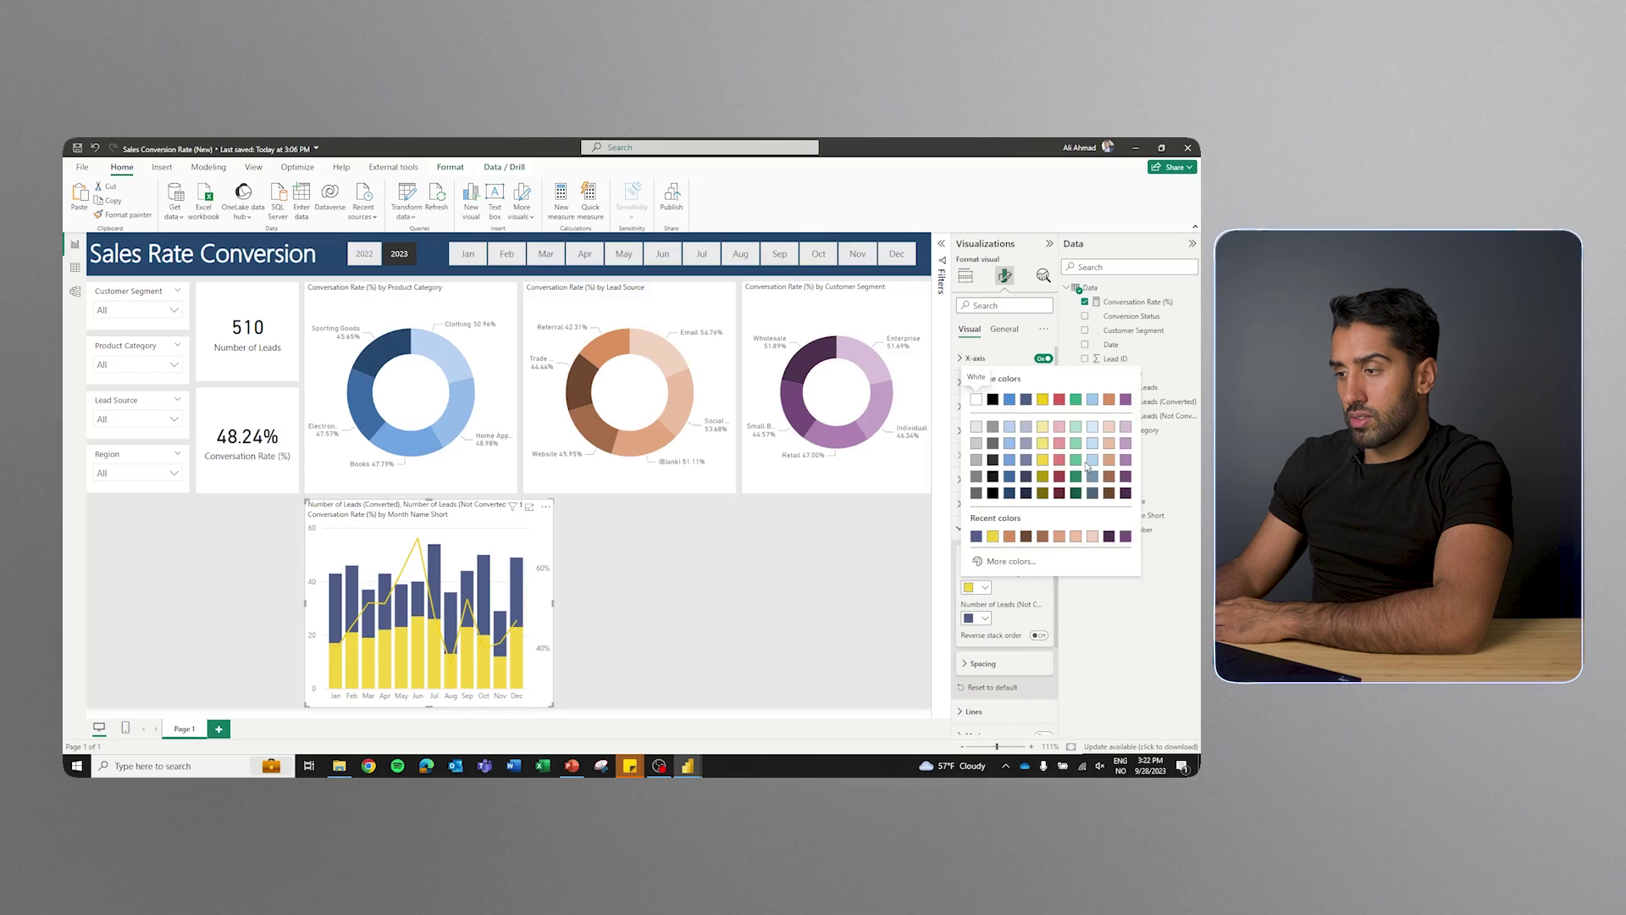
pyautogui.click(966, 624)
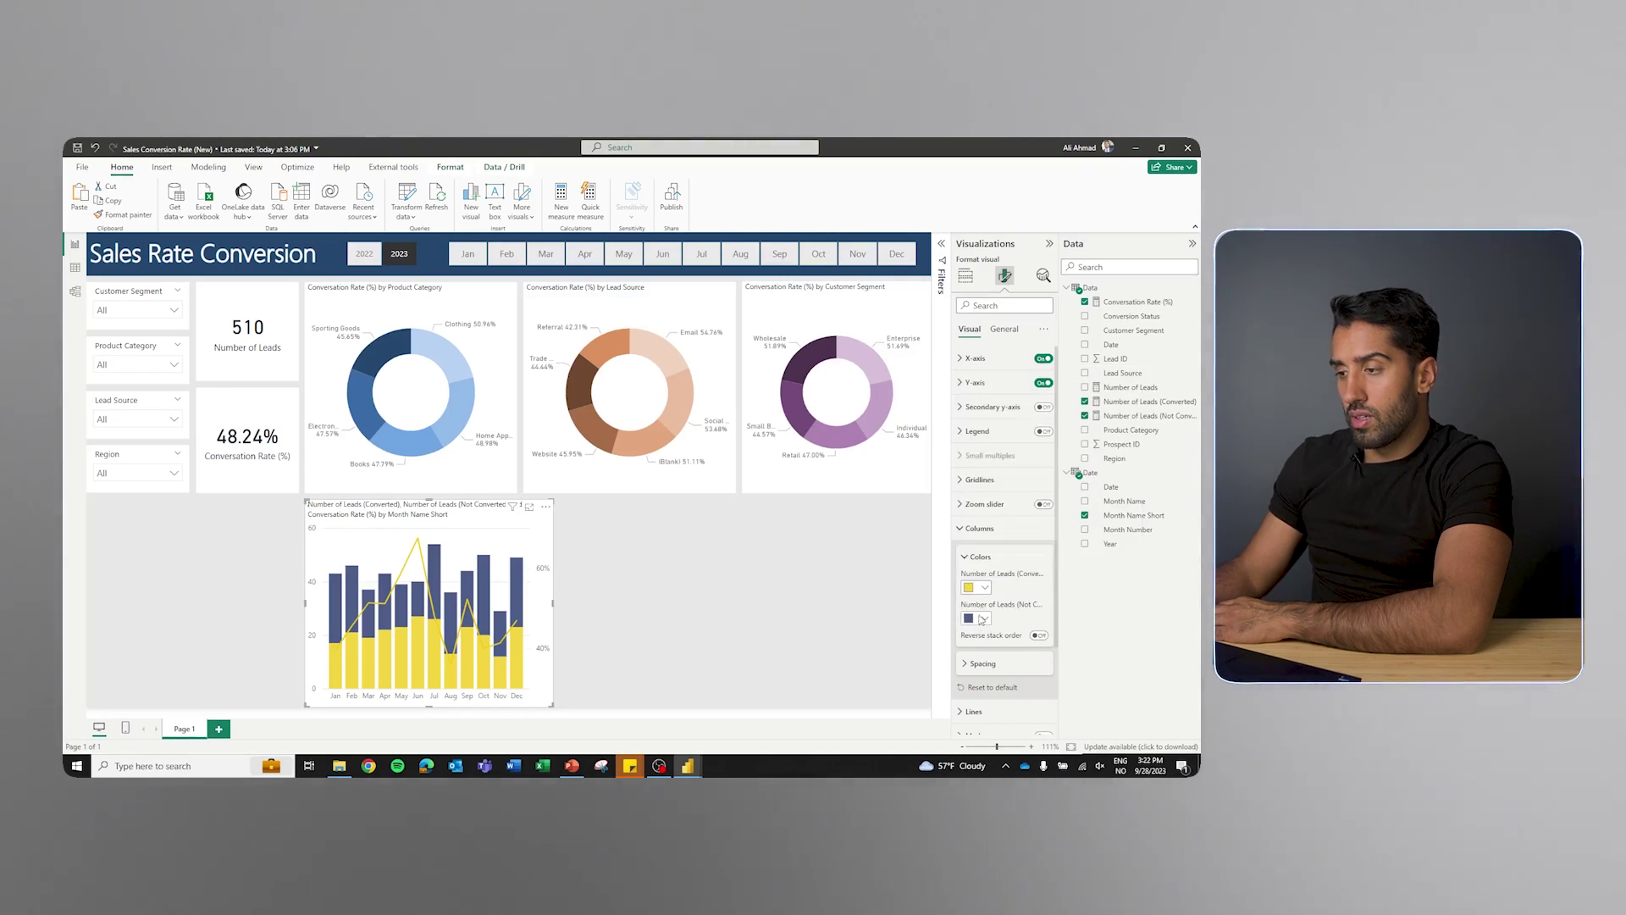
pyautogui.click(981, 619)
pyautogui.click(977, 492)
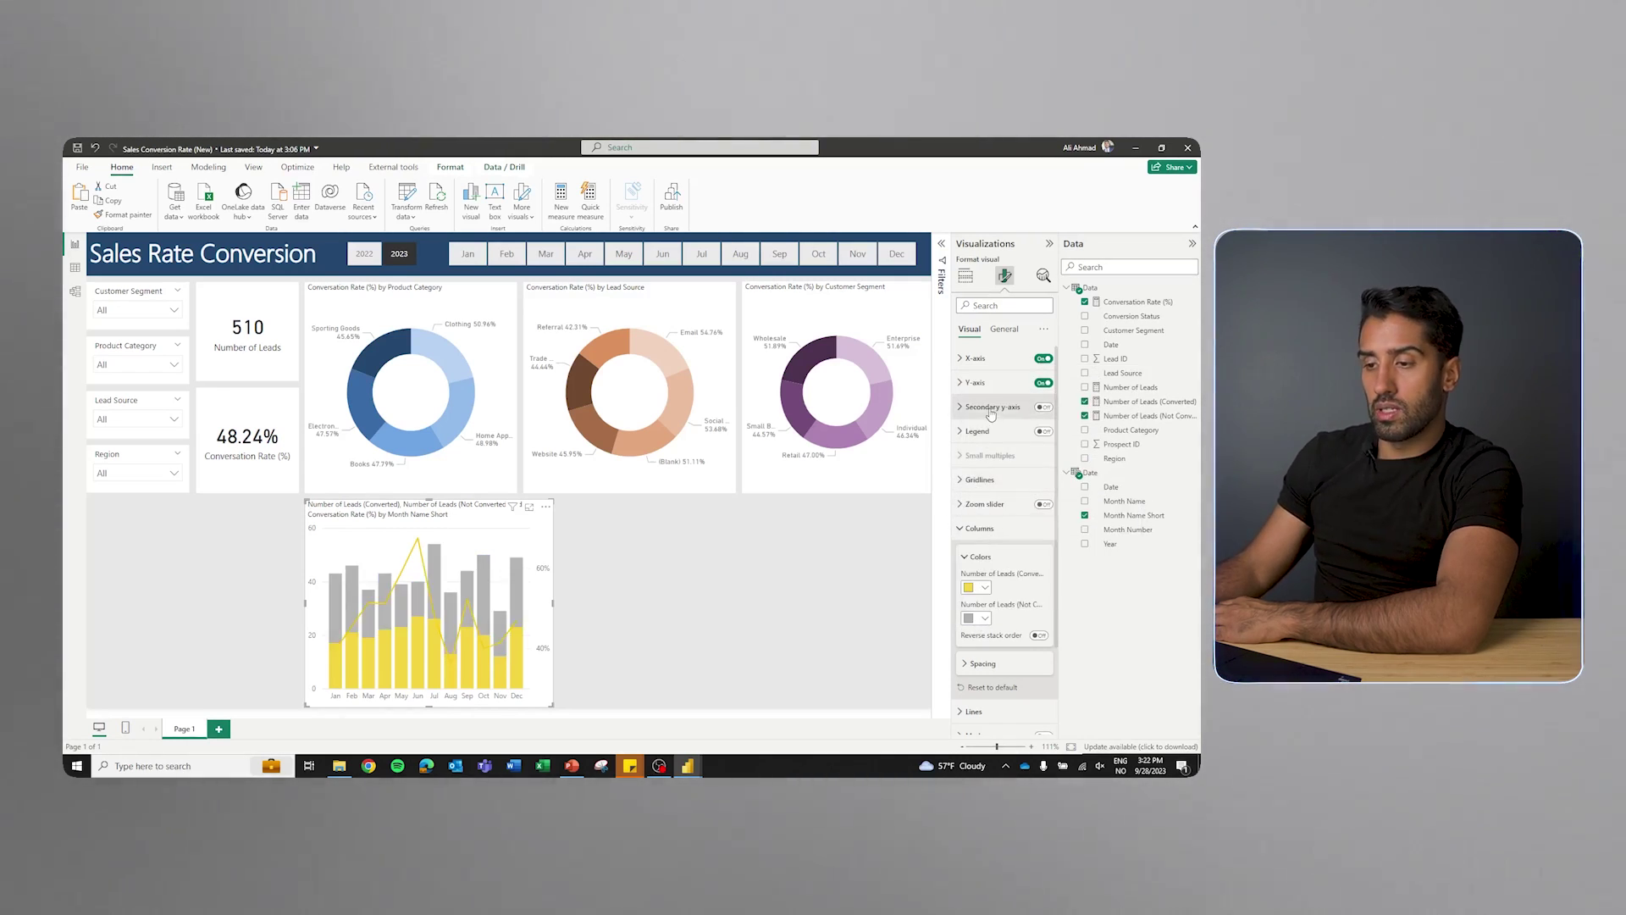
# Try black for the Number of Leads (Converted) columns and undo that color change
pyautogui.click(980, 590)
pyautogui.click(993, 494)
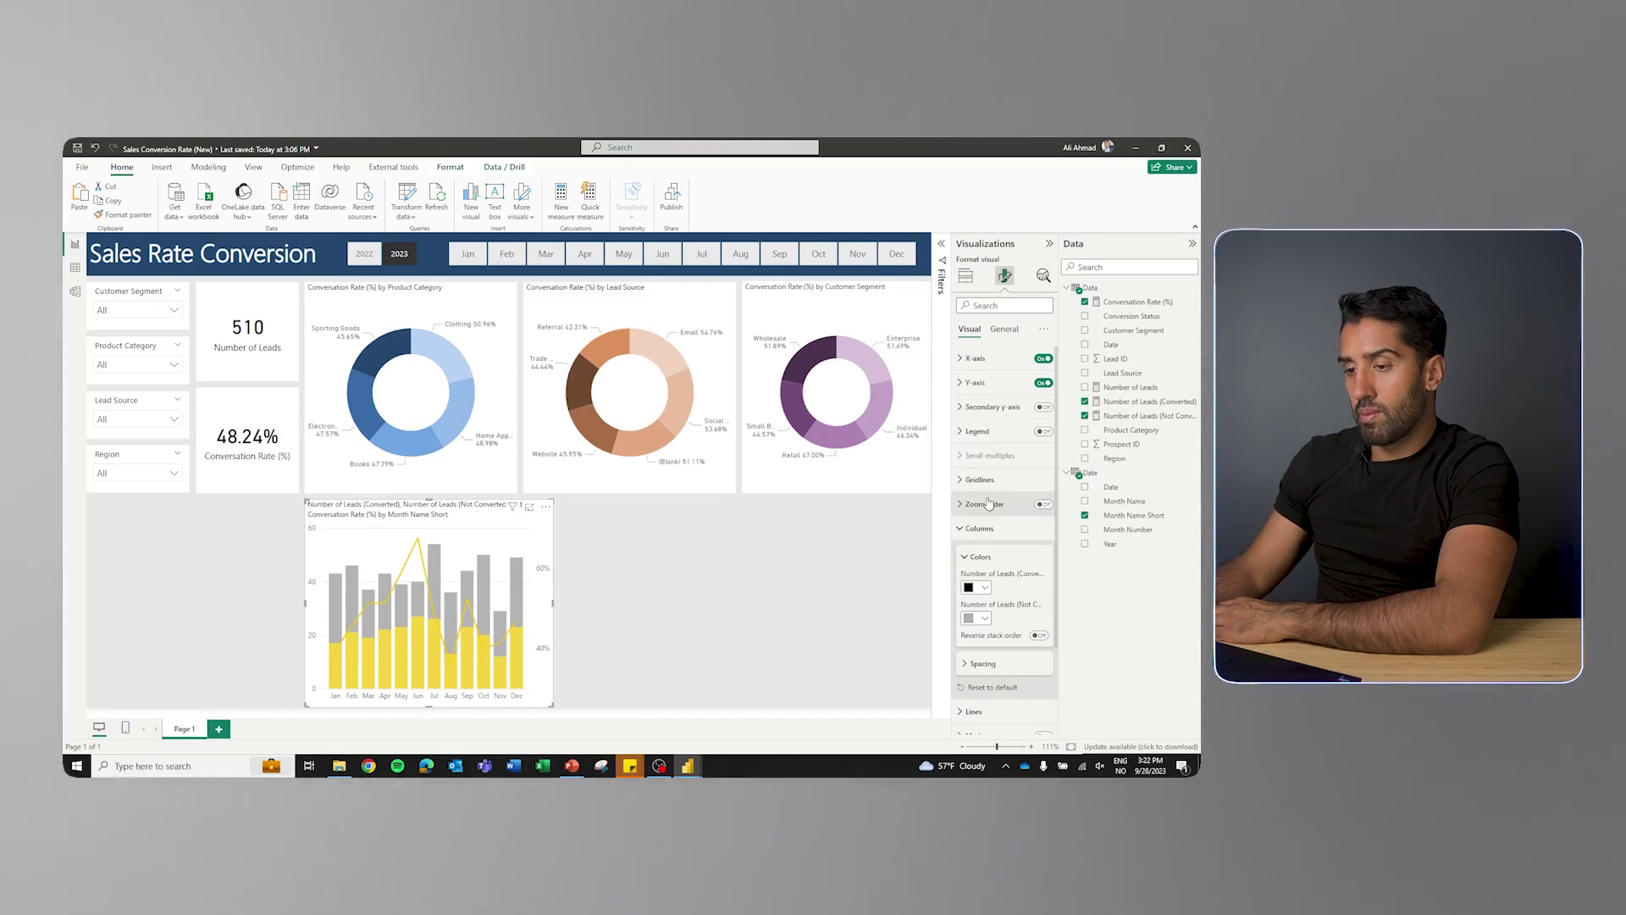
pyautogui.click(975, 590)
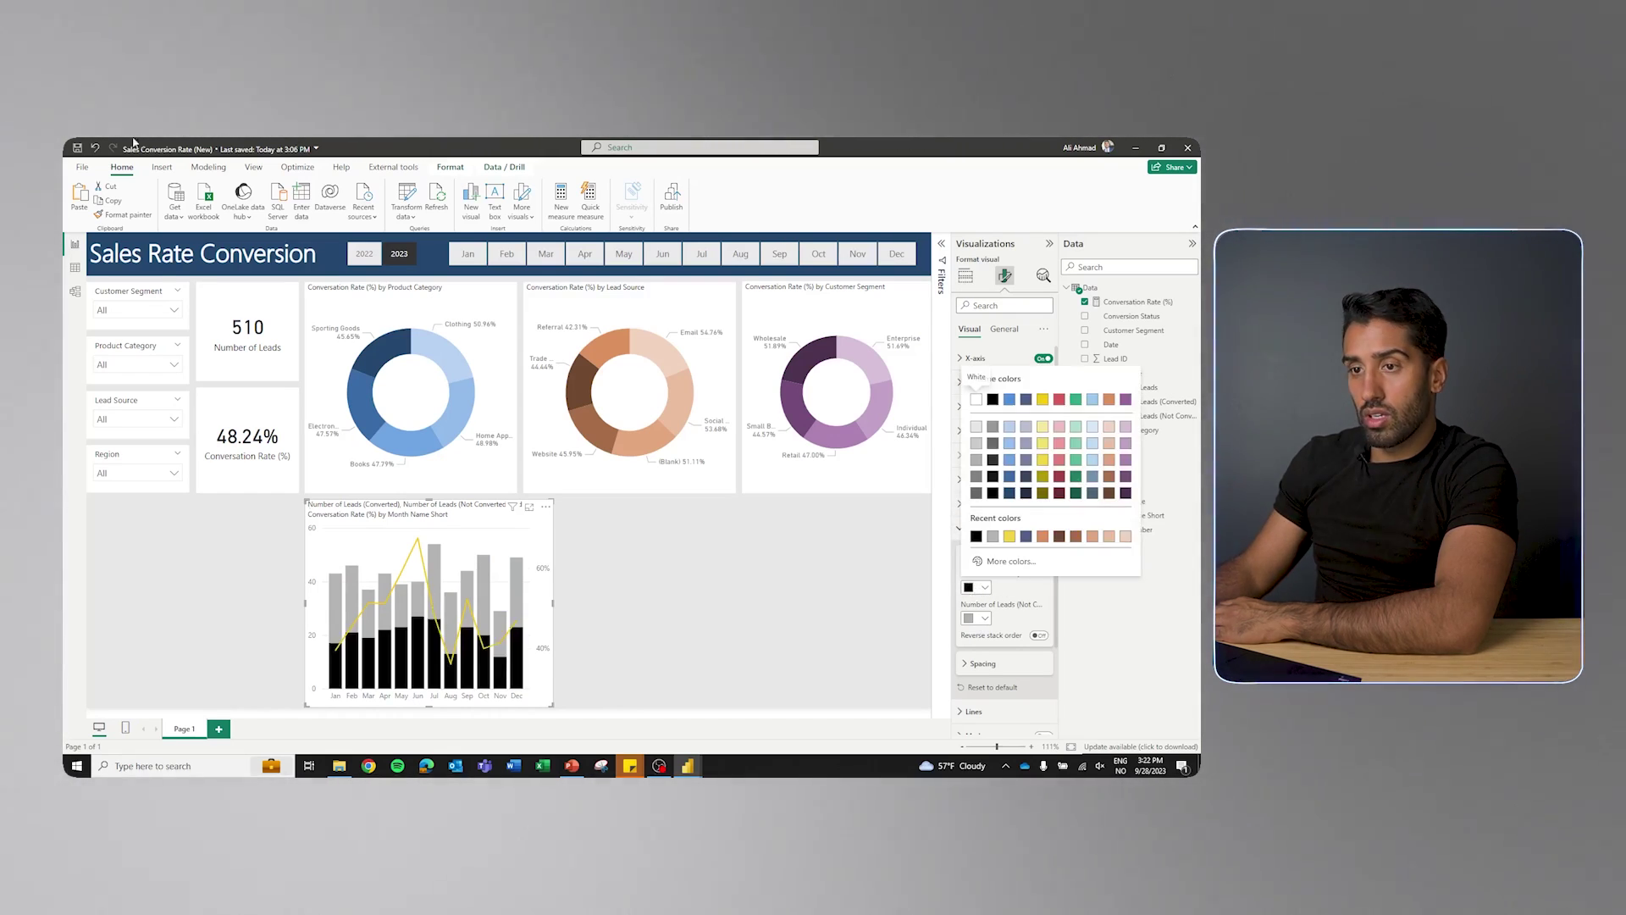
pyautogui.click(95, 149)
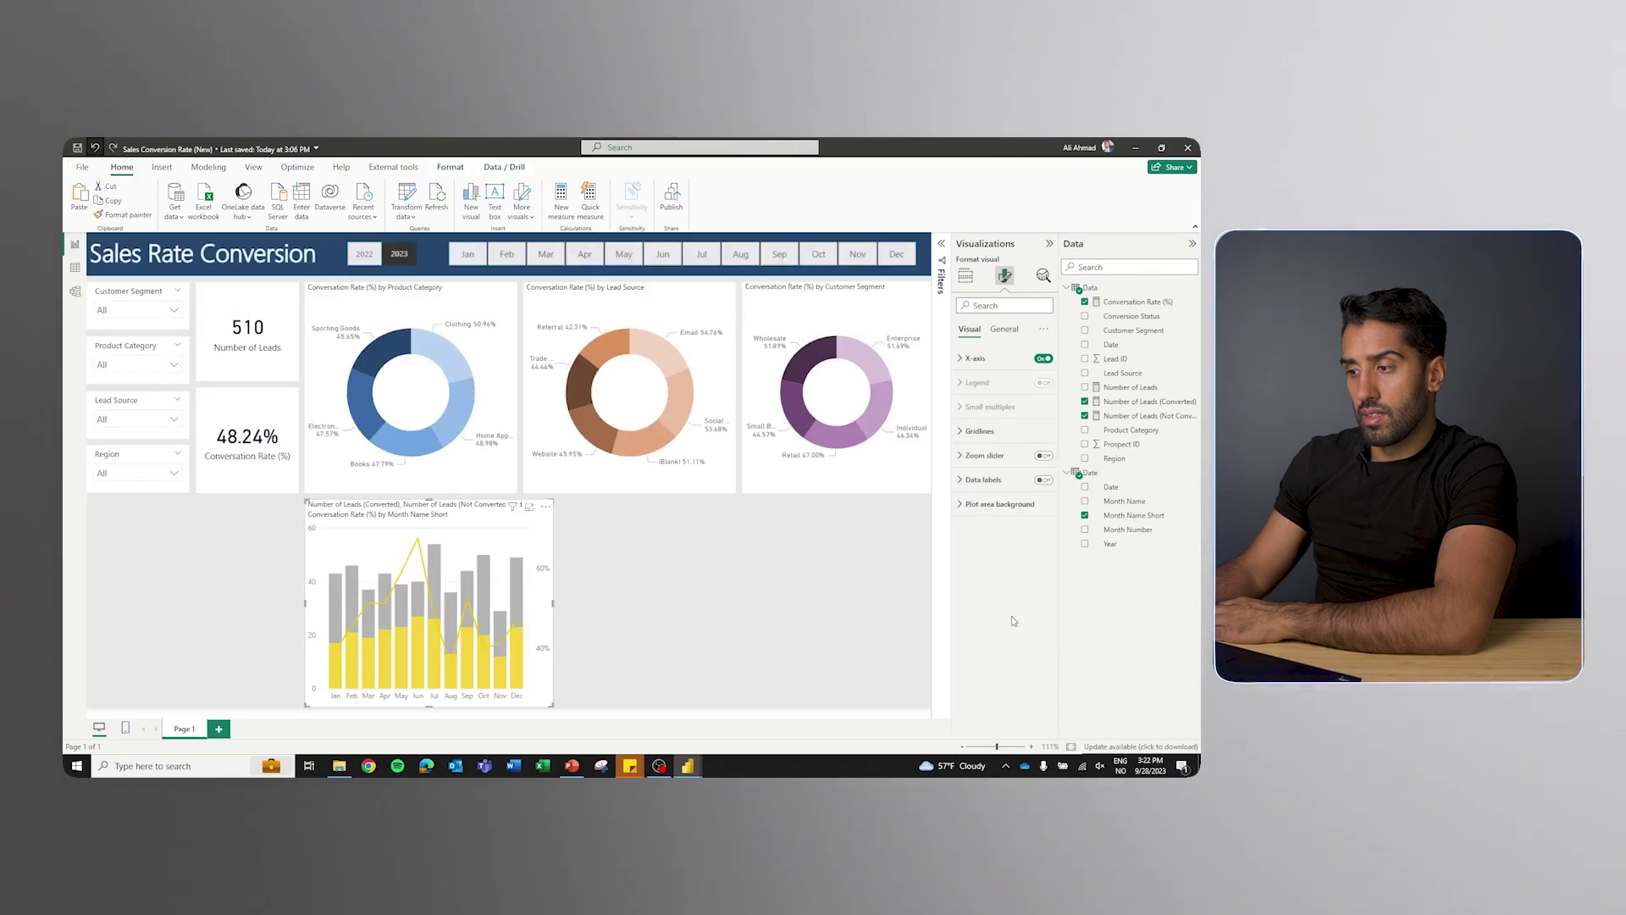
# Set the color of the combo chart's Conversation Rate (%) line to black
pyautogui.click(979, 528)
pyautogui.click(974, 552)
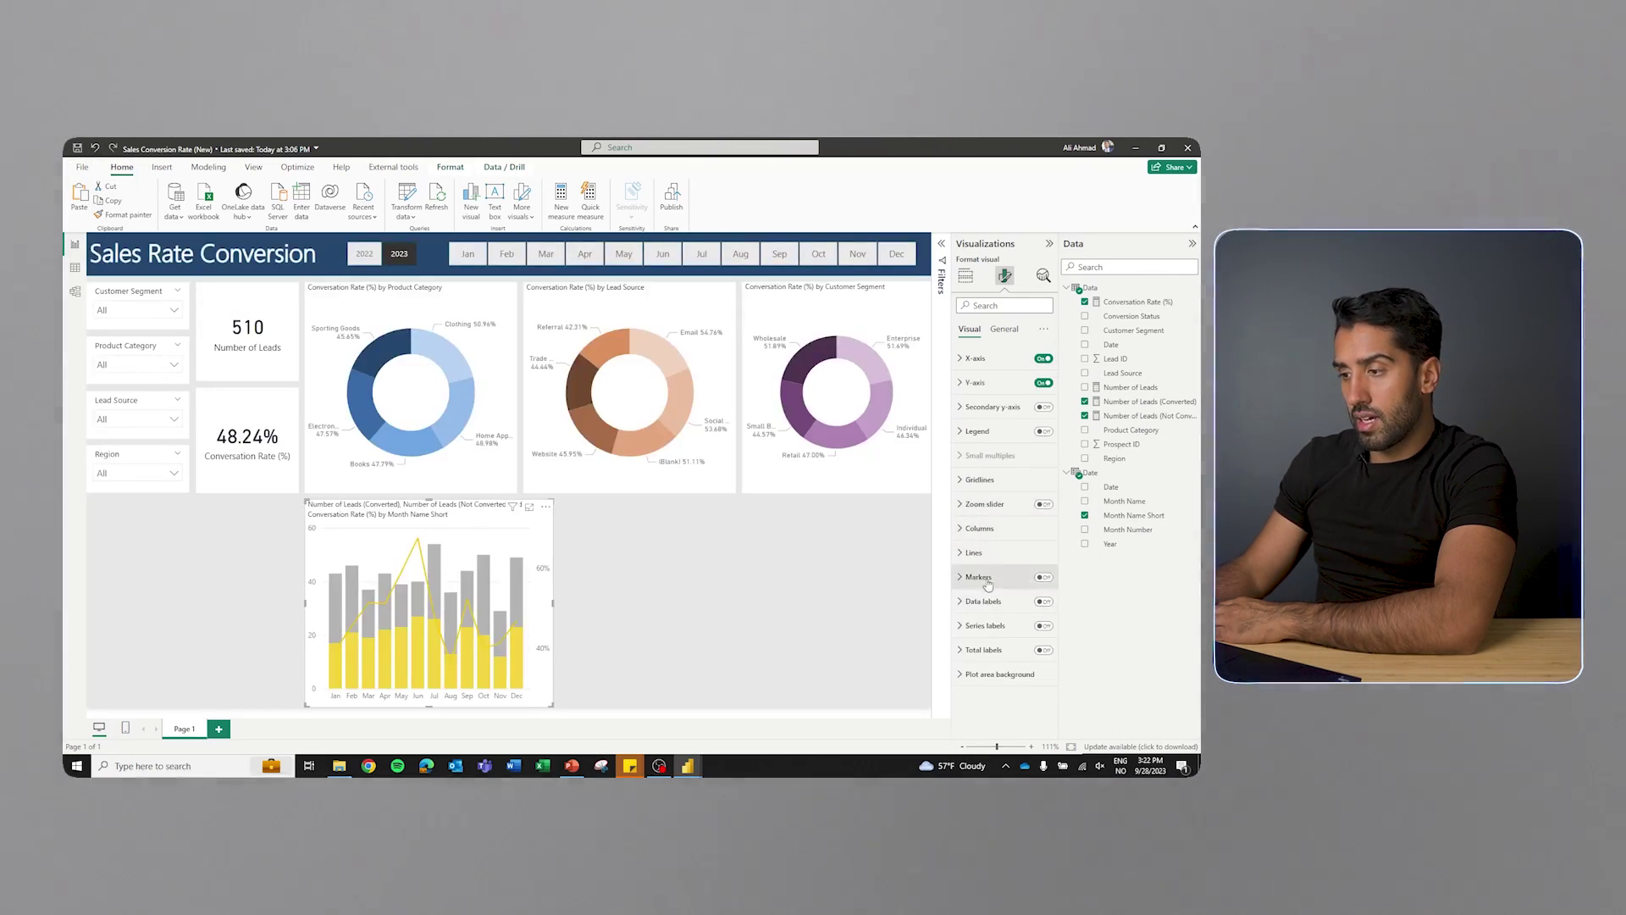
pyautogui.scroll(-3, 987, 567)
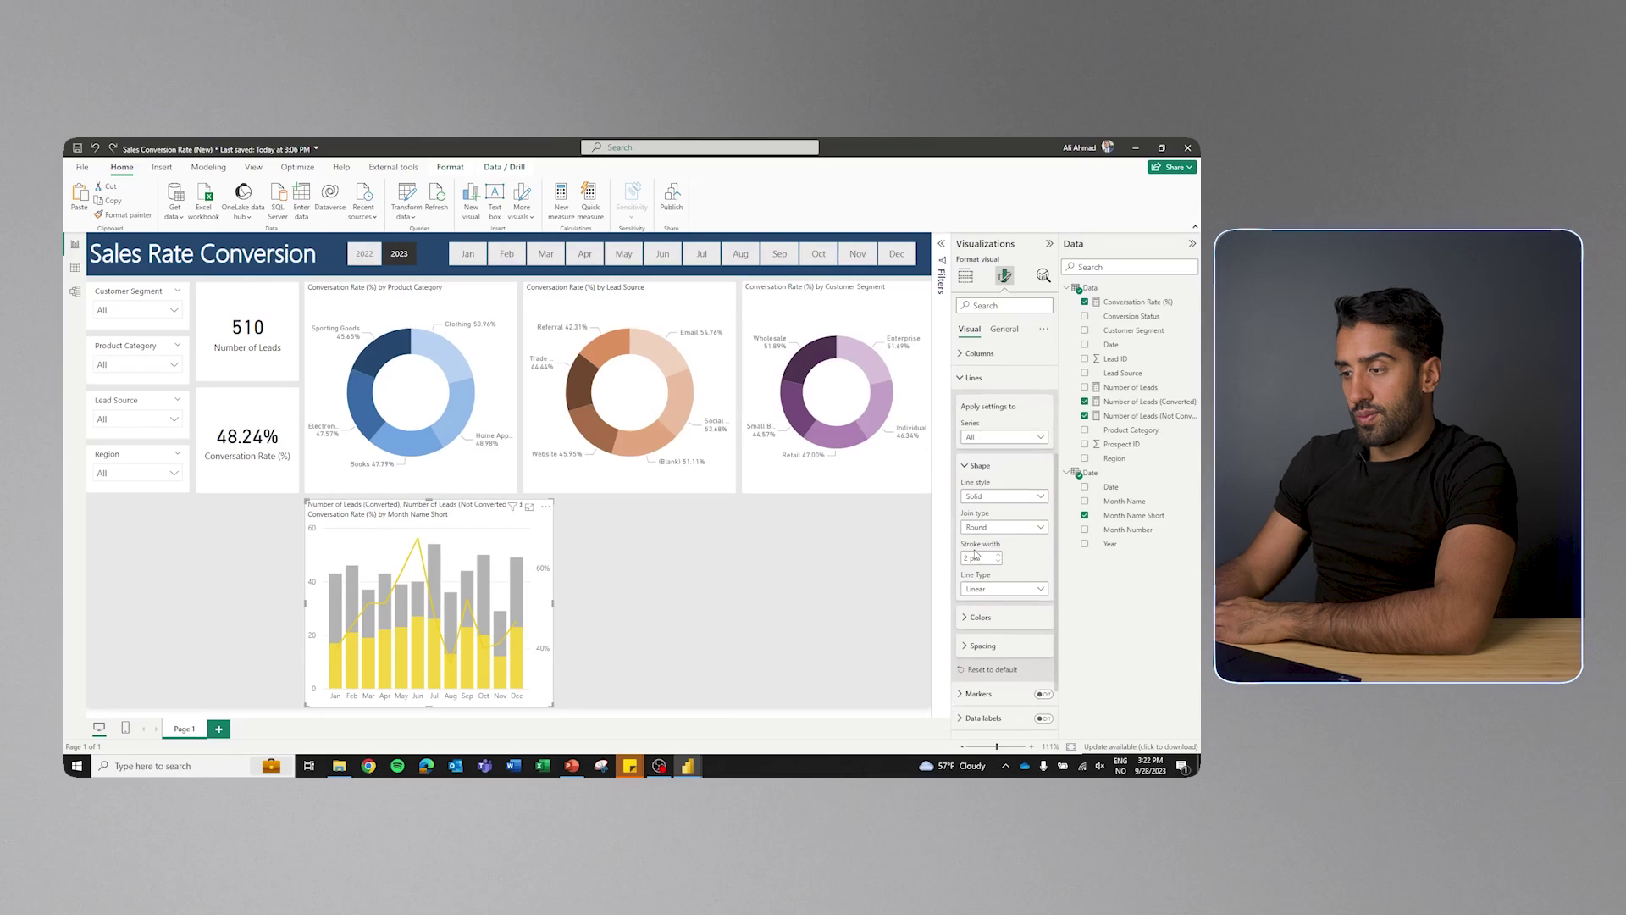
pyautogui.click(980, 616)
pyautogui.scroll(-1, 982, 614)
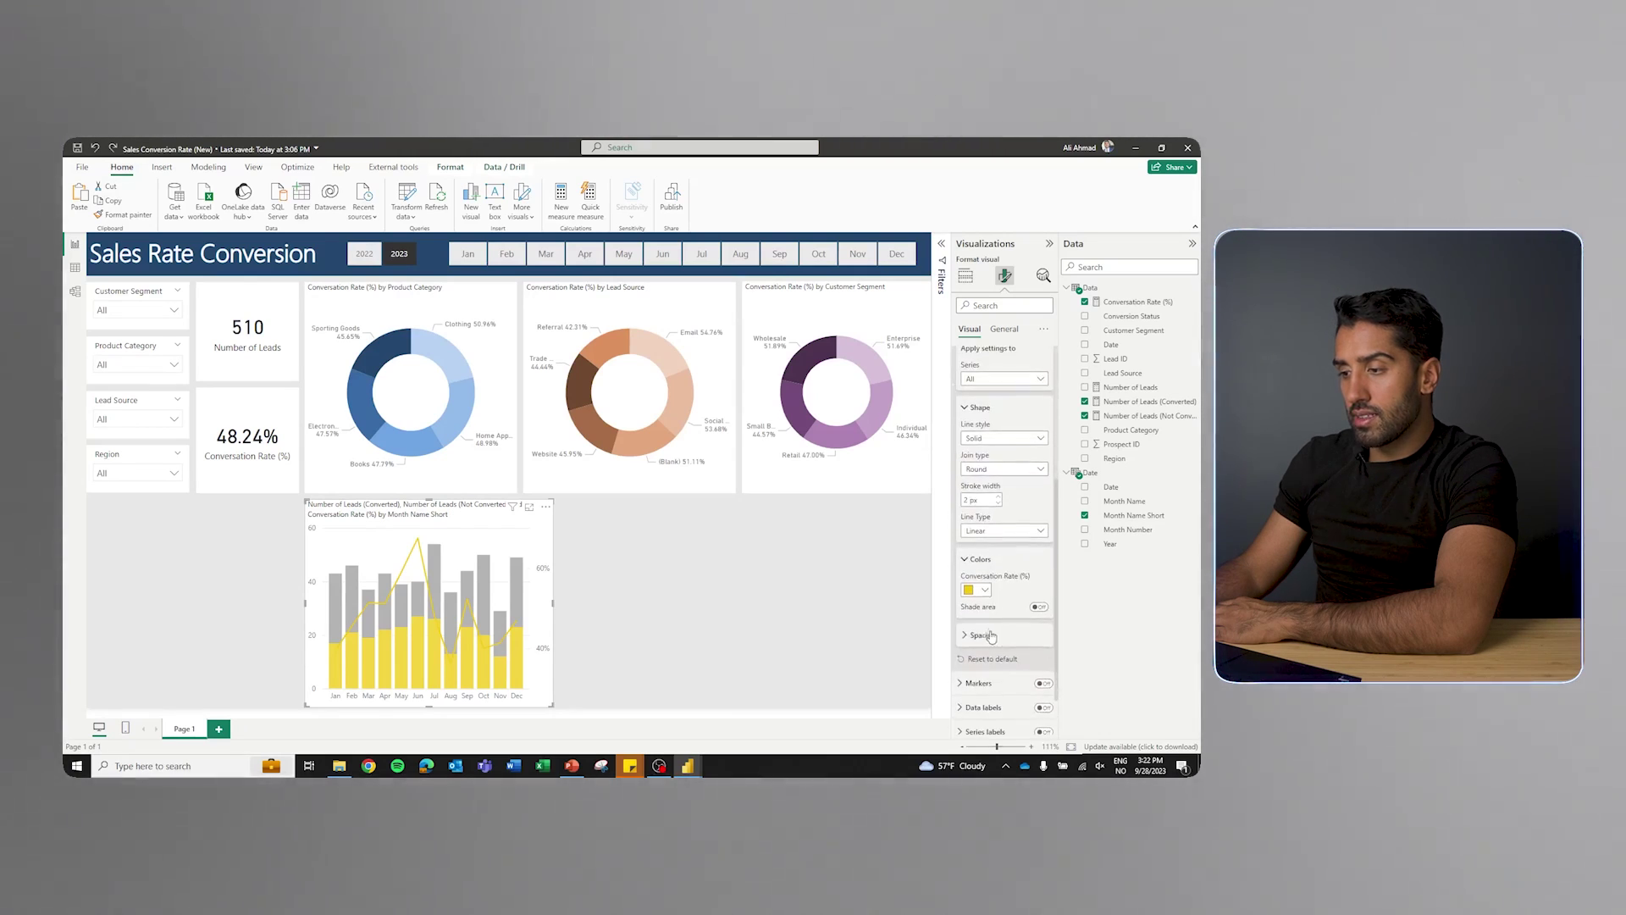
pyautogui.click(981, 593)
pyautogui.click(976, 539)
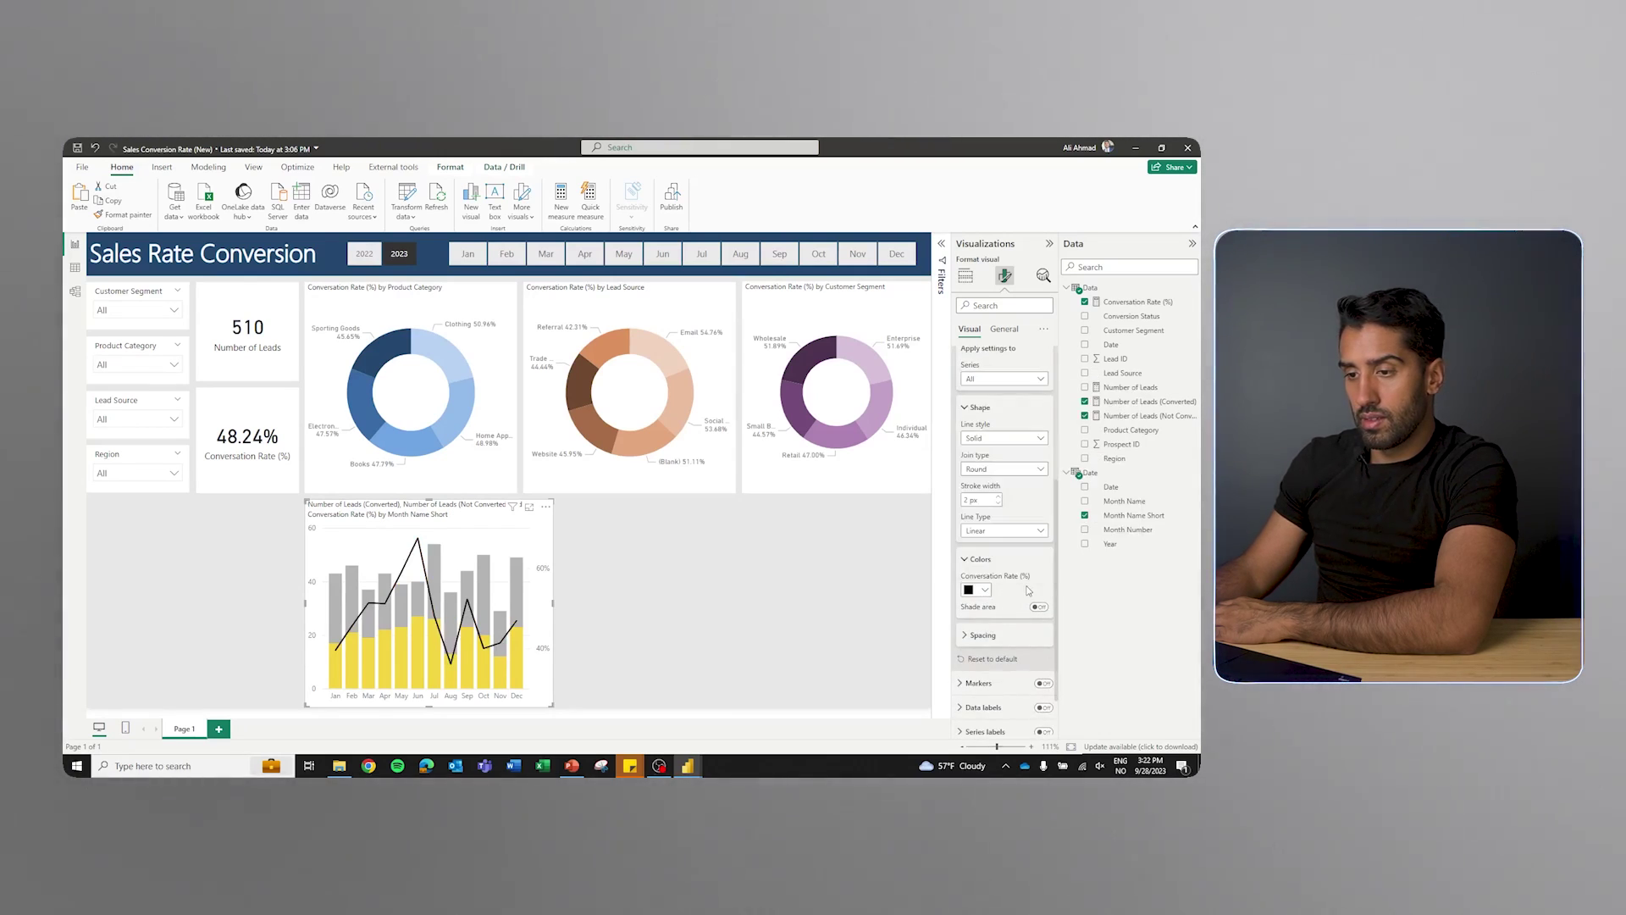
# Turn on data labels for the combo chart
pyautogui.scroll(2, 1006, 542)
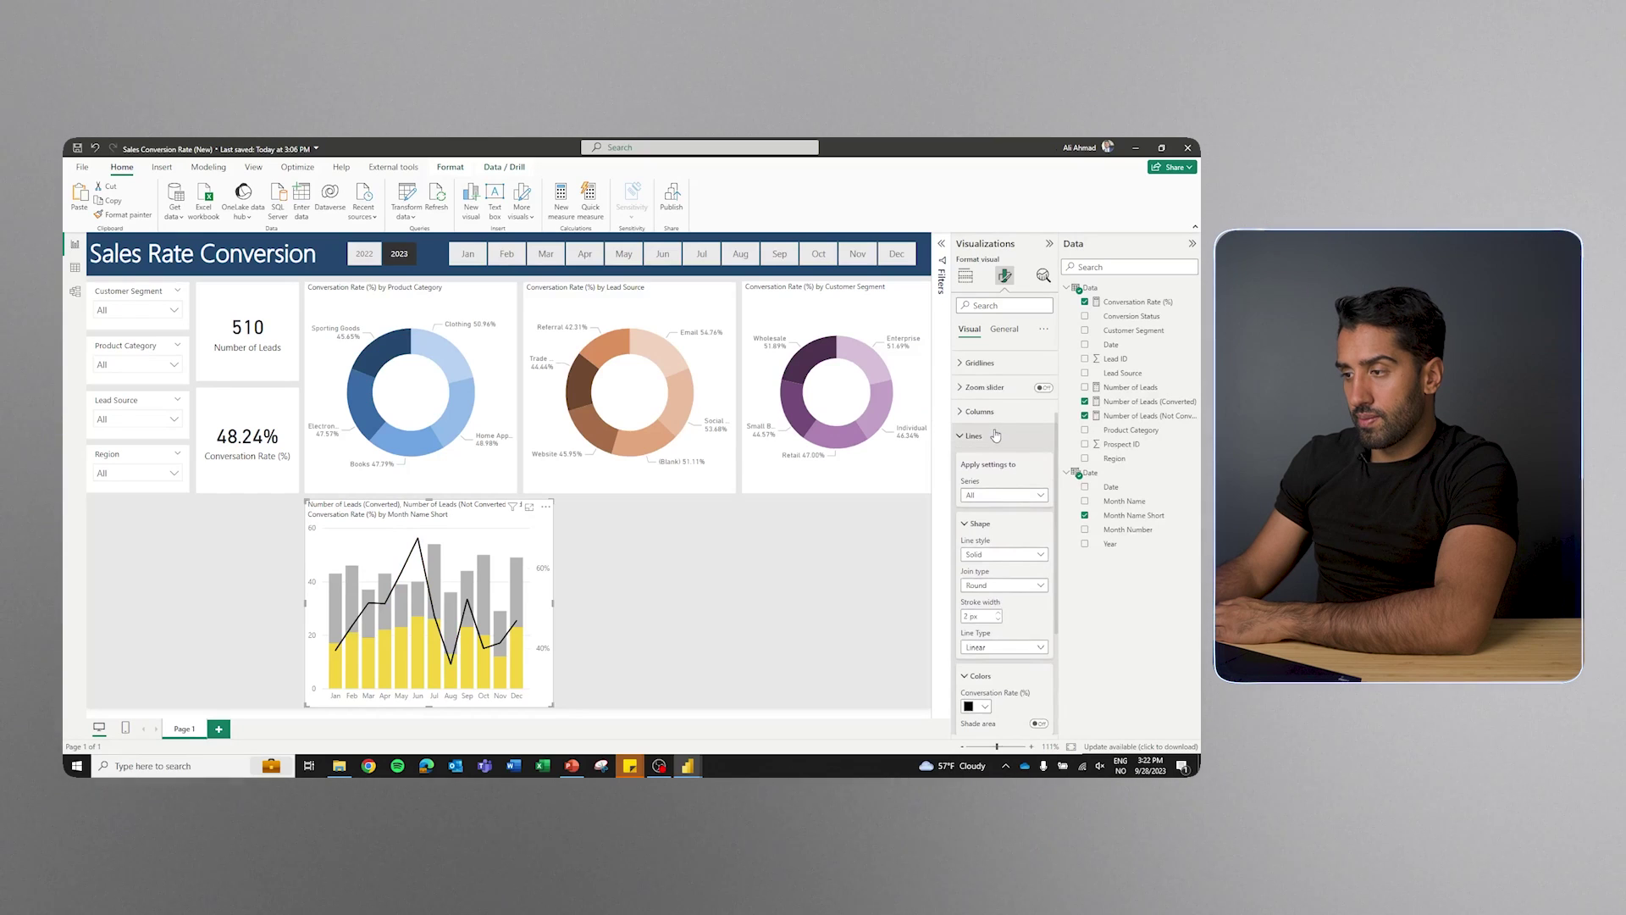
pyautogui.click(996, 435)
pyautogui.click(1044, 601)
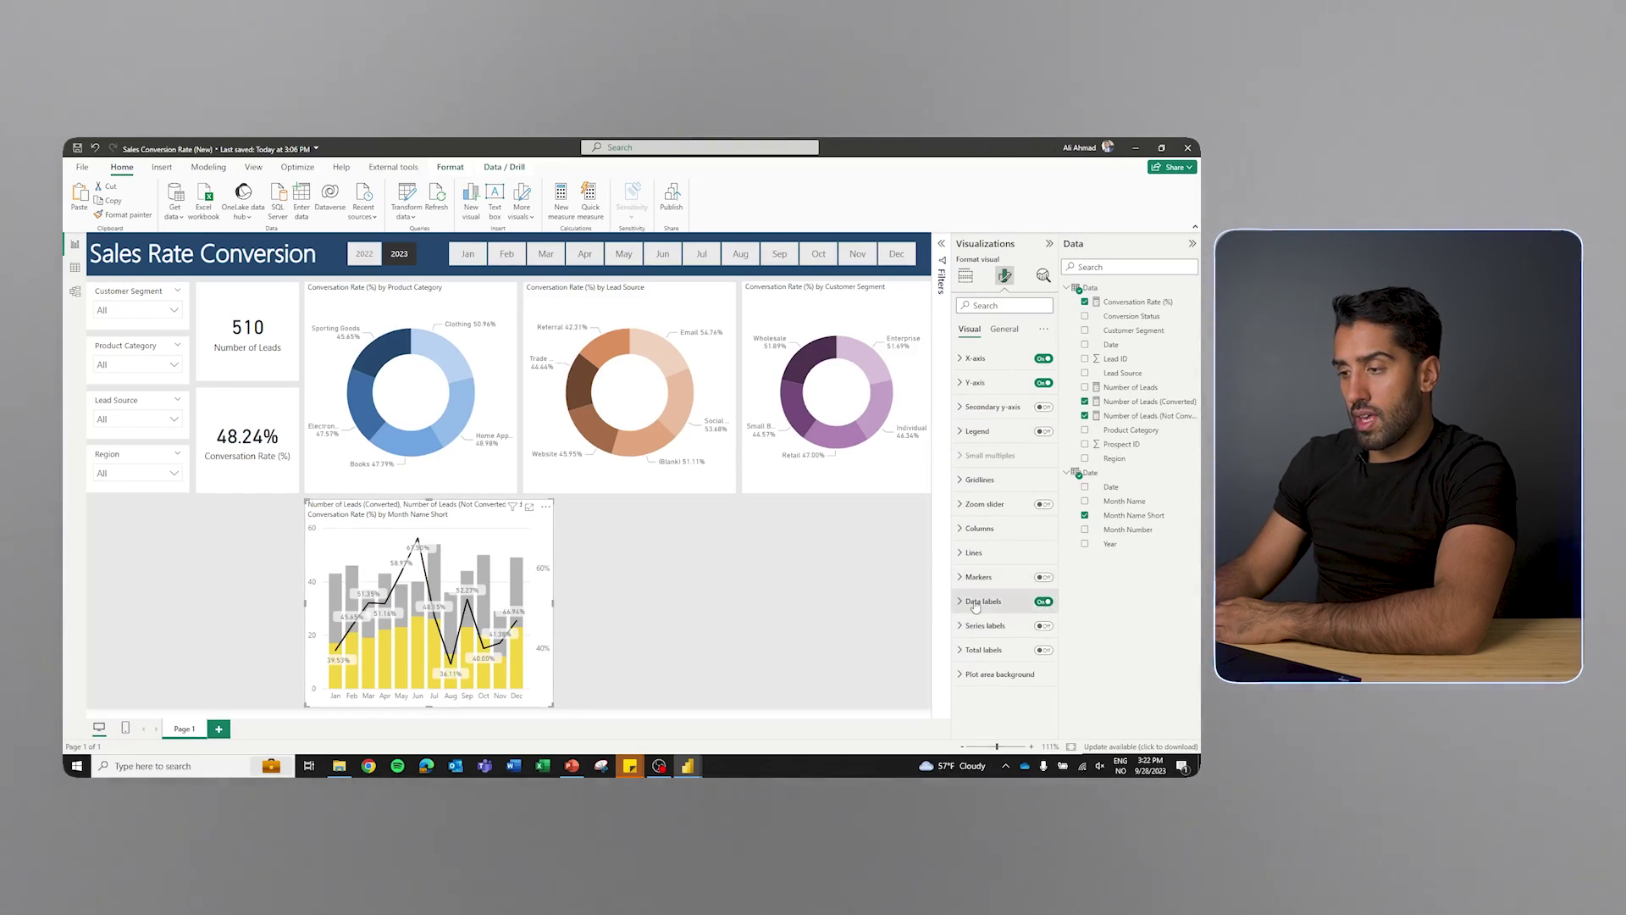
# Set the background transparency of the combo chart's Conversation Rate (%) data labels to 0%
pyautogui.click(975, 603)
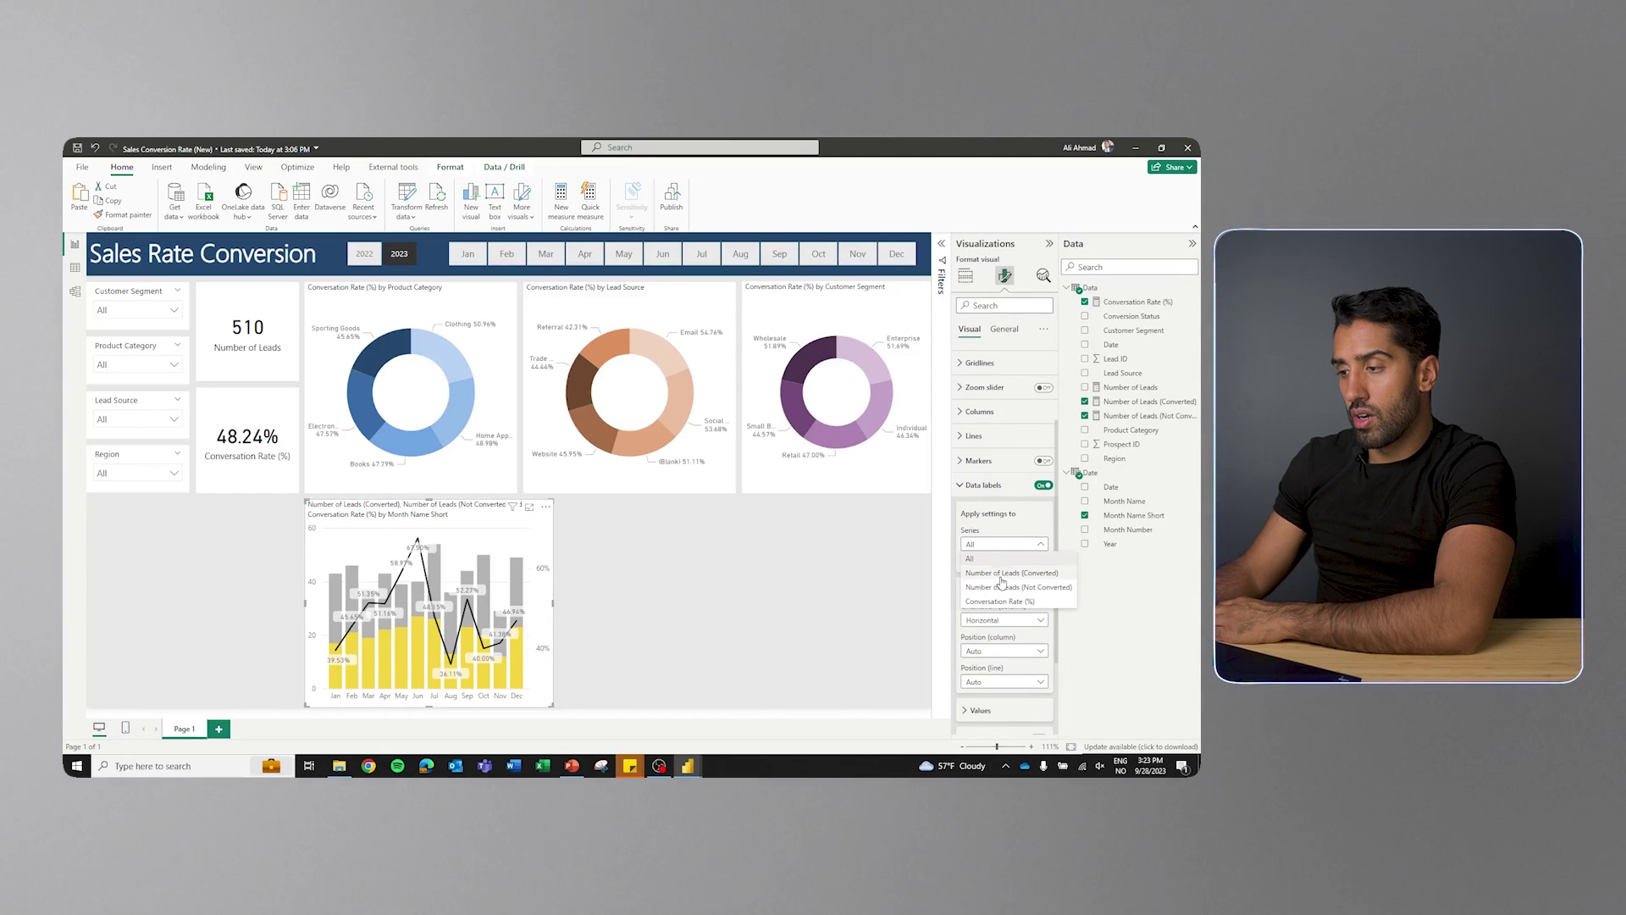
pyautogui.click(1009, 574)
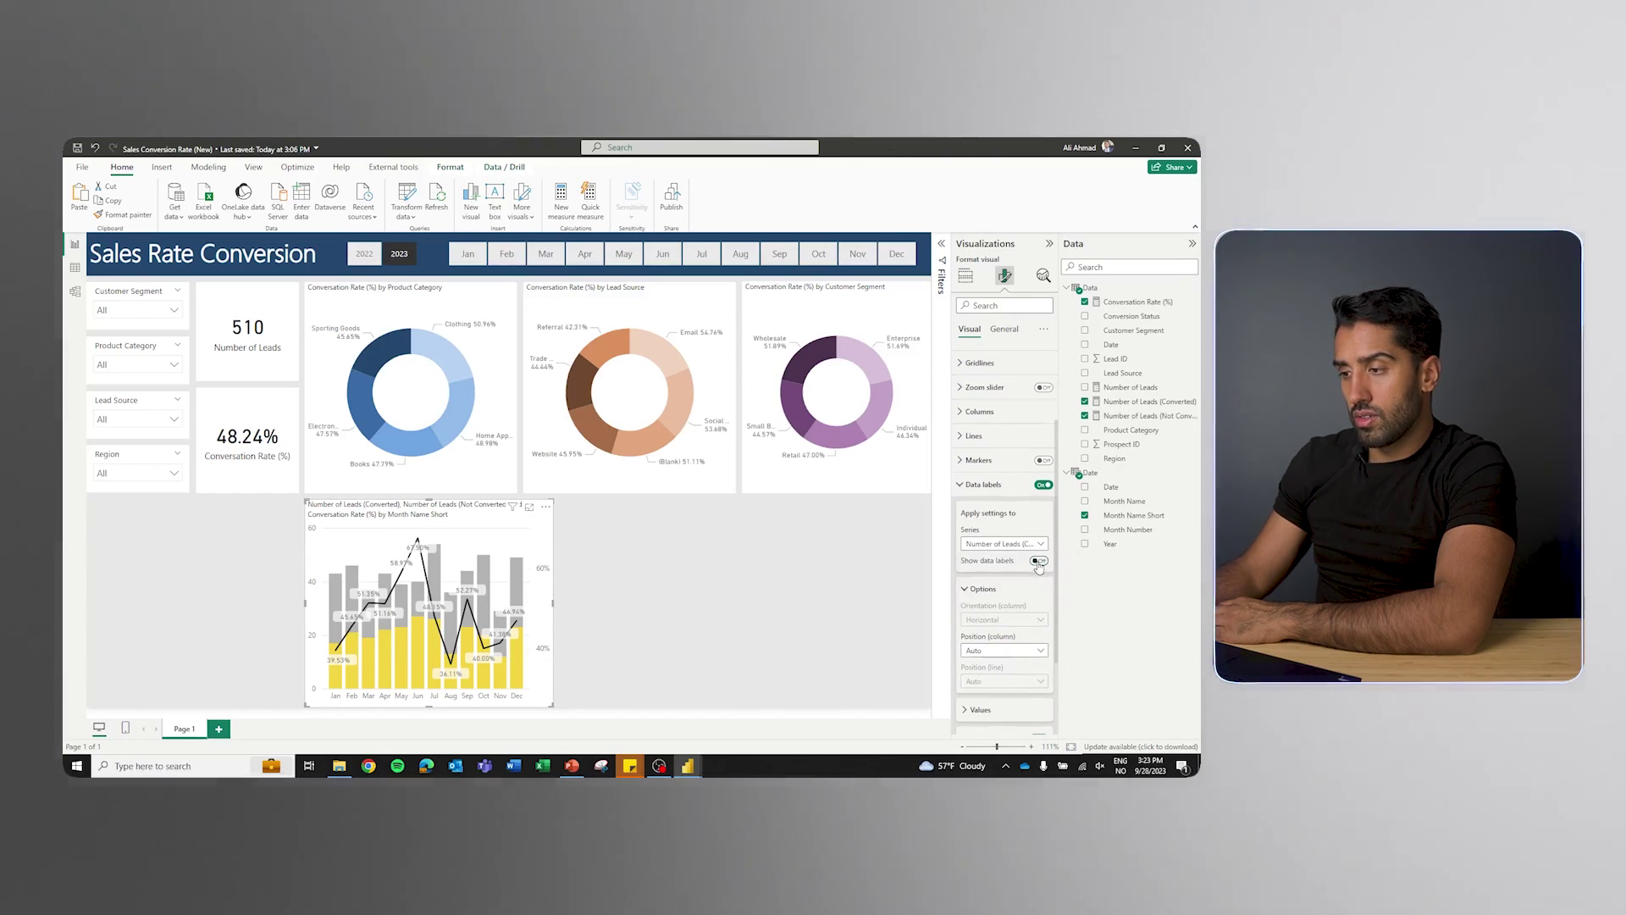
pyautogui.click(1008, 546)
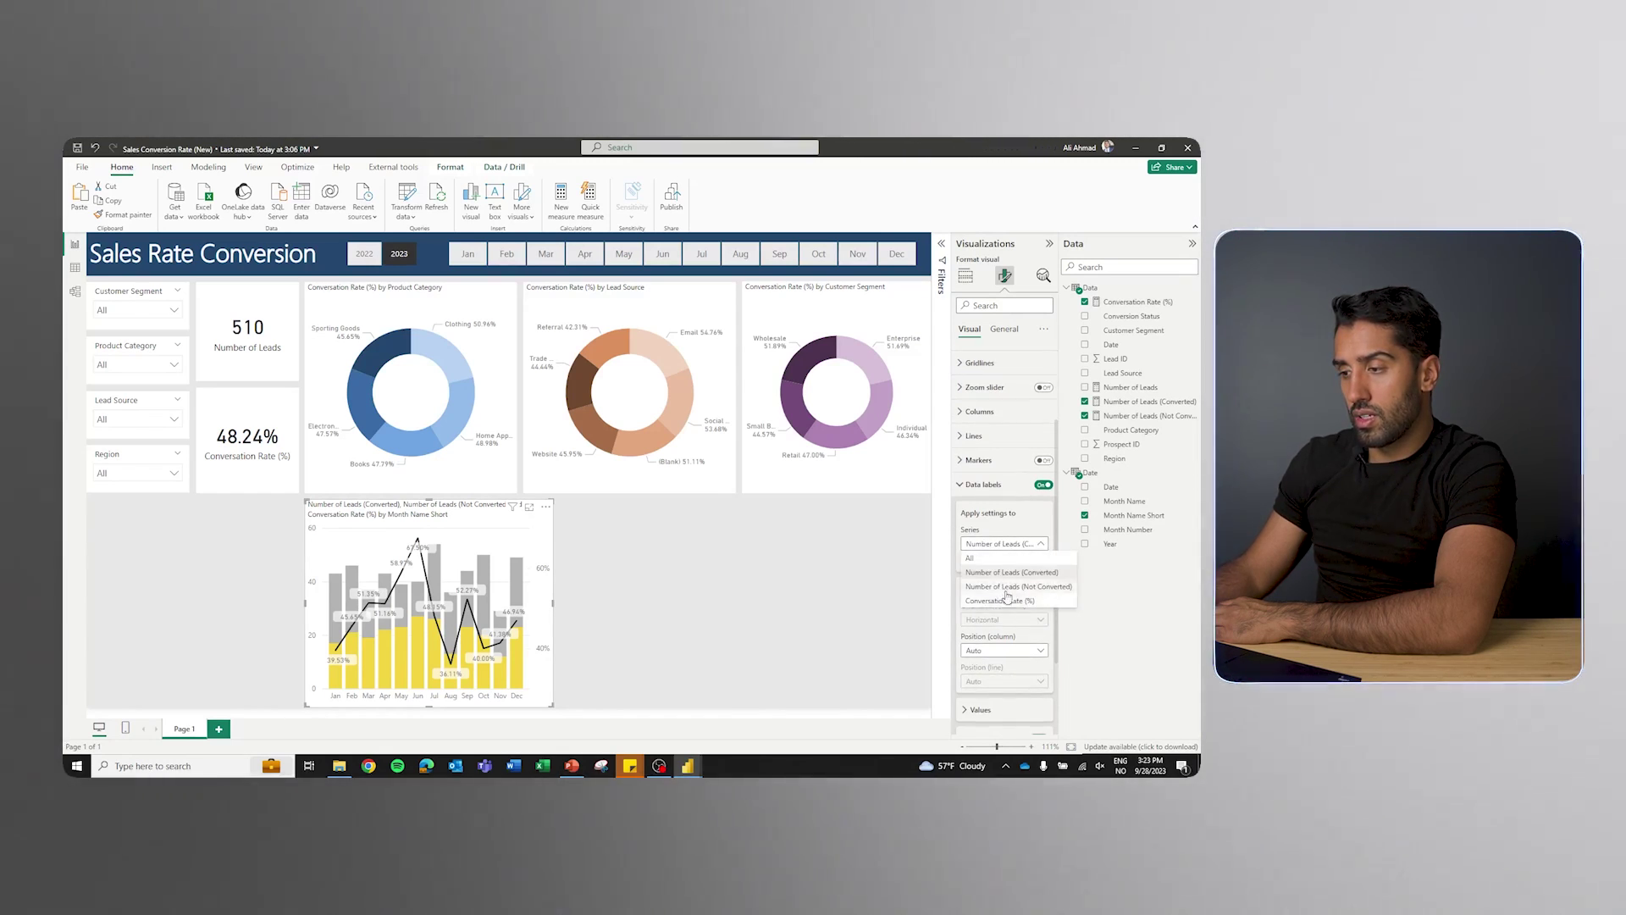
pyautogui.click(1012, 587)
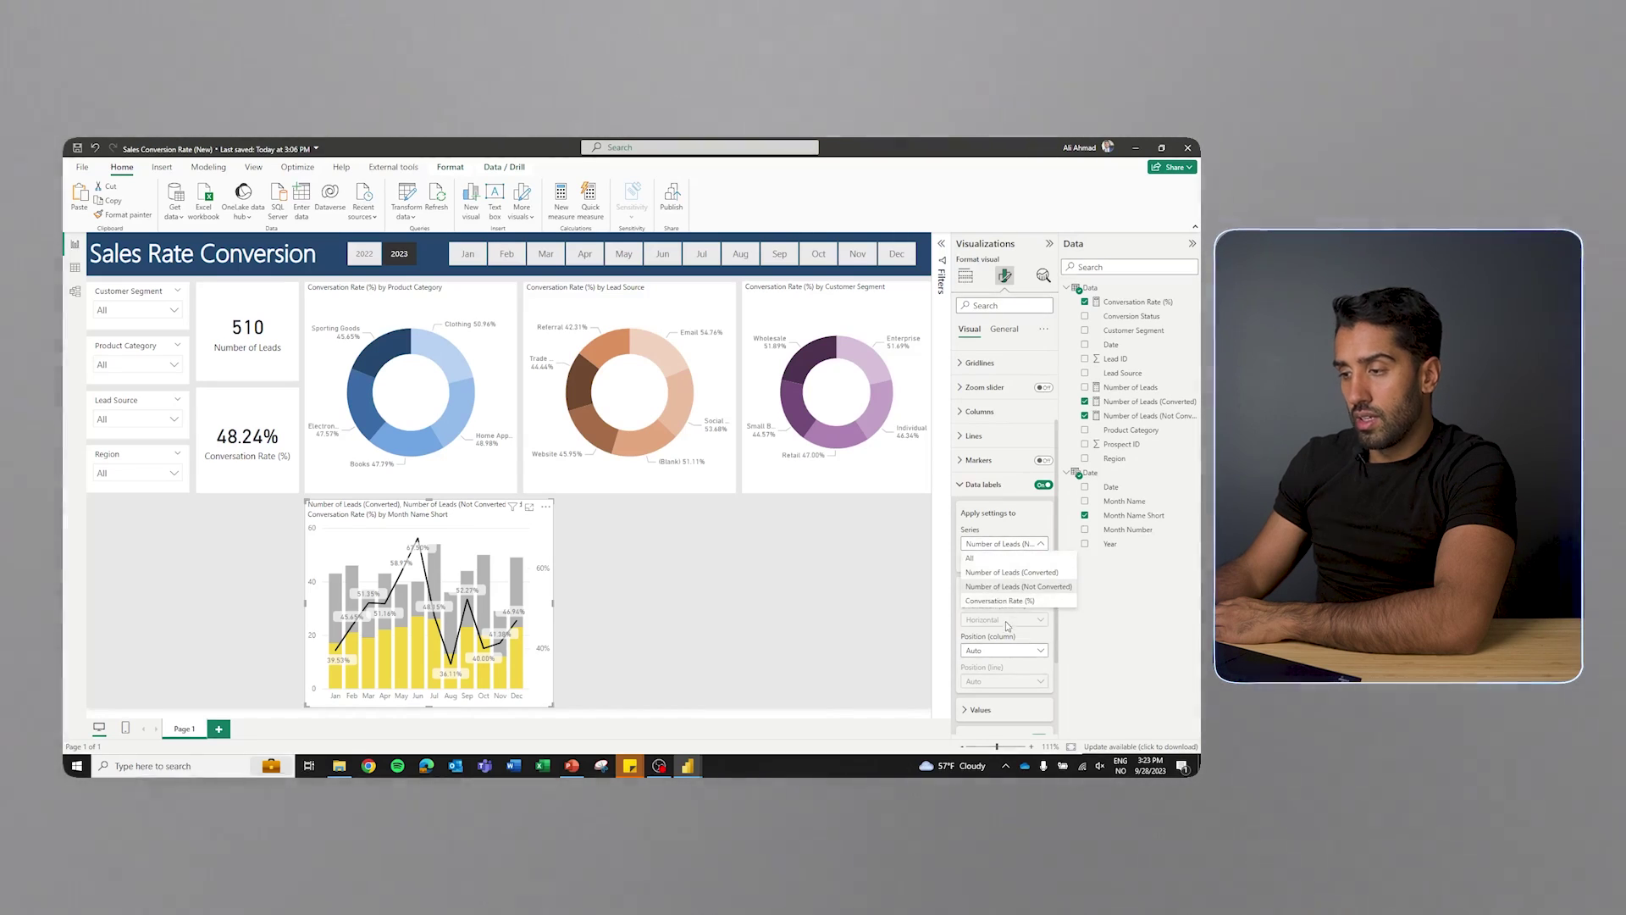
pyautogui.click(984, 486)
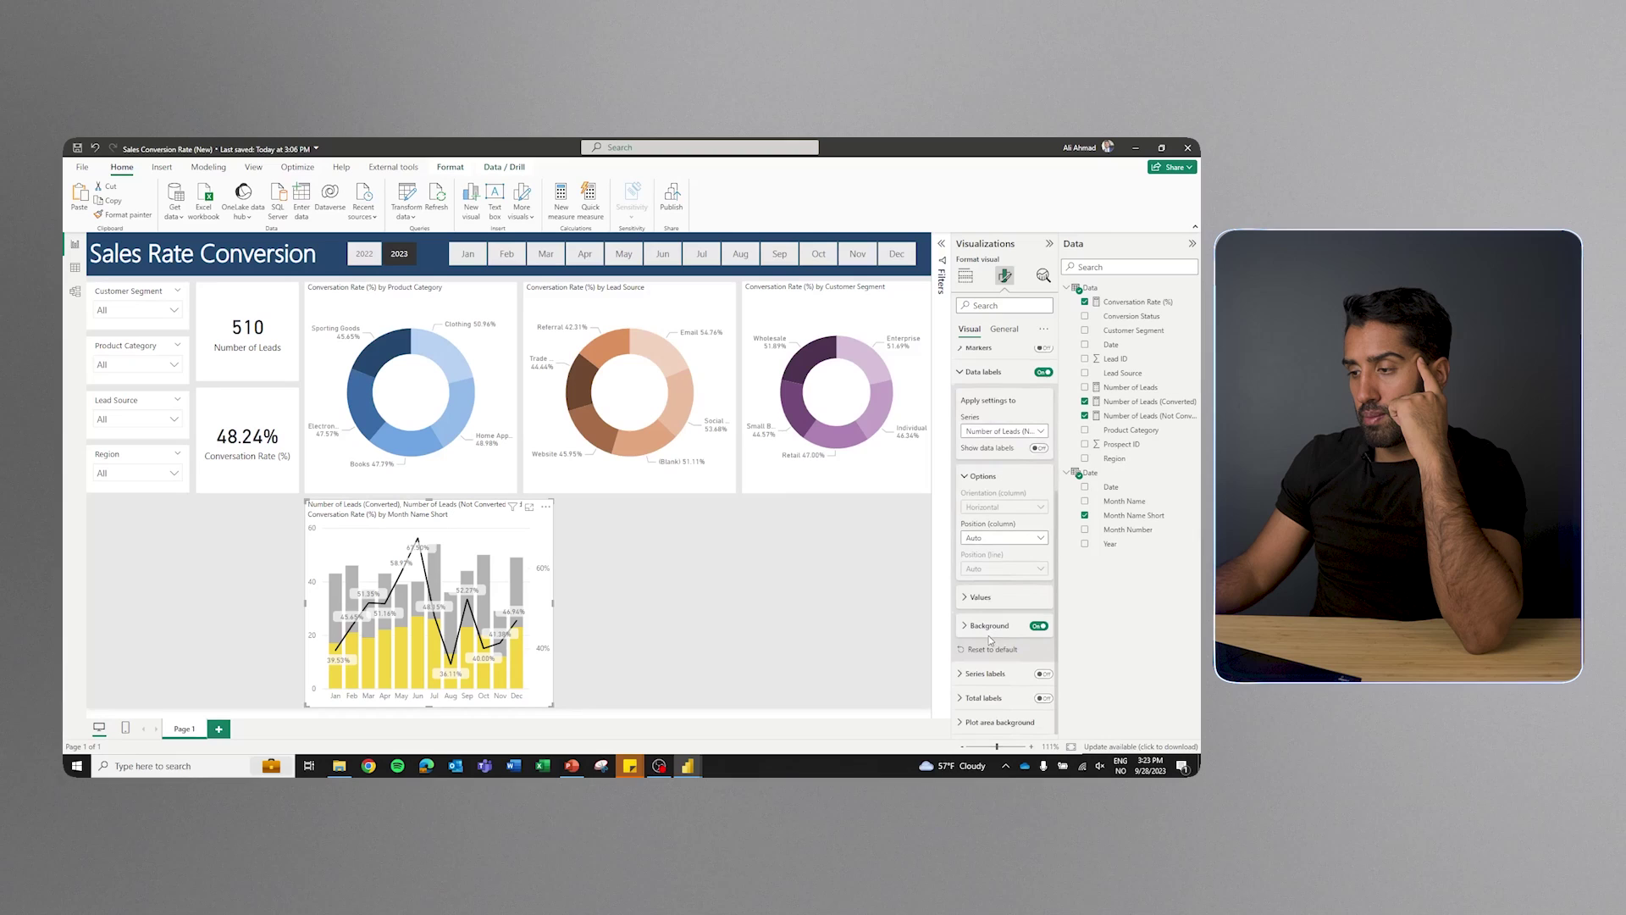
pyautogui.click(989, 631)
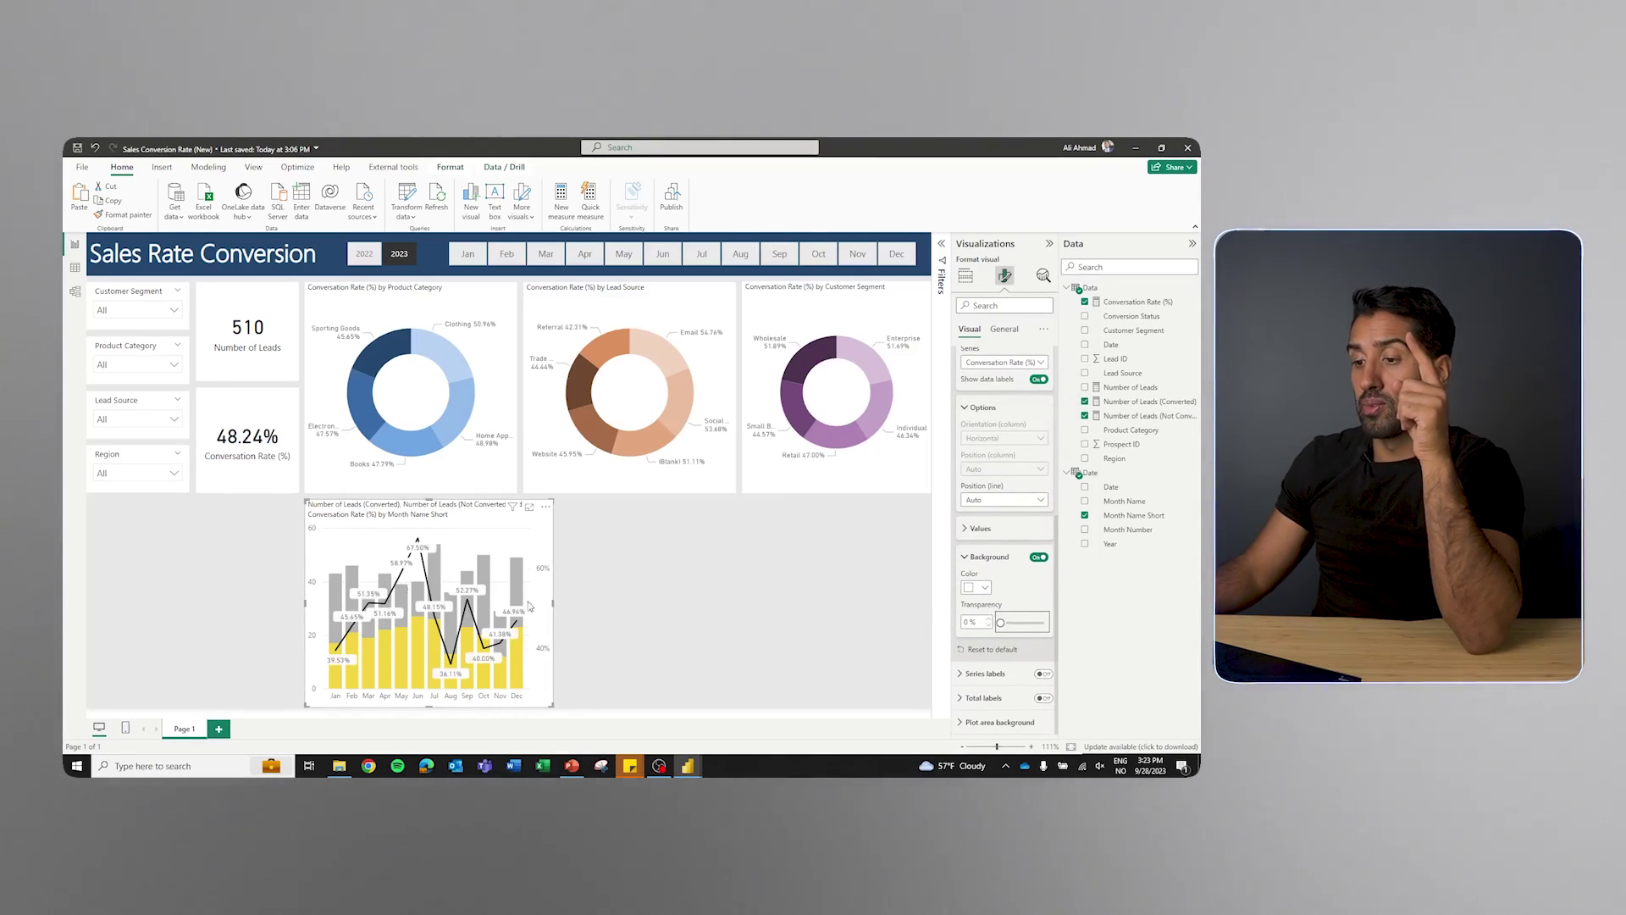
# Move the combo chart directly below the KPI cards and widen it to reach the edge of the Product Category donut chart
pyautogui.click(1050, 243)
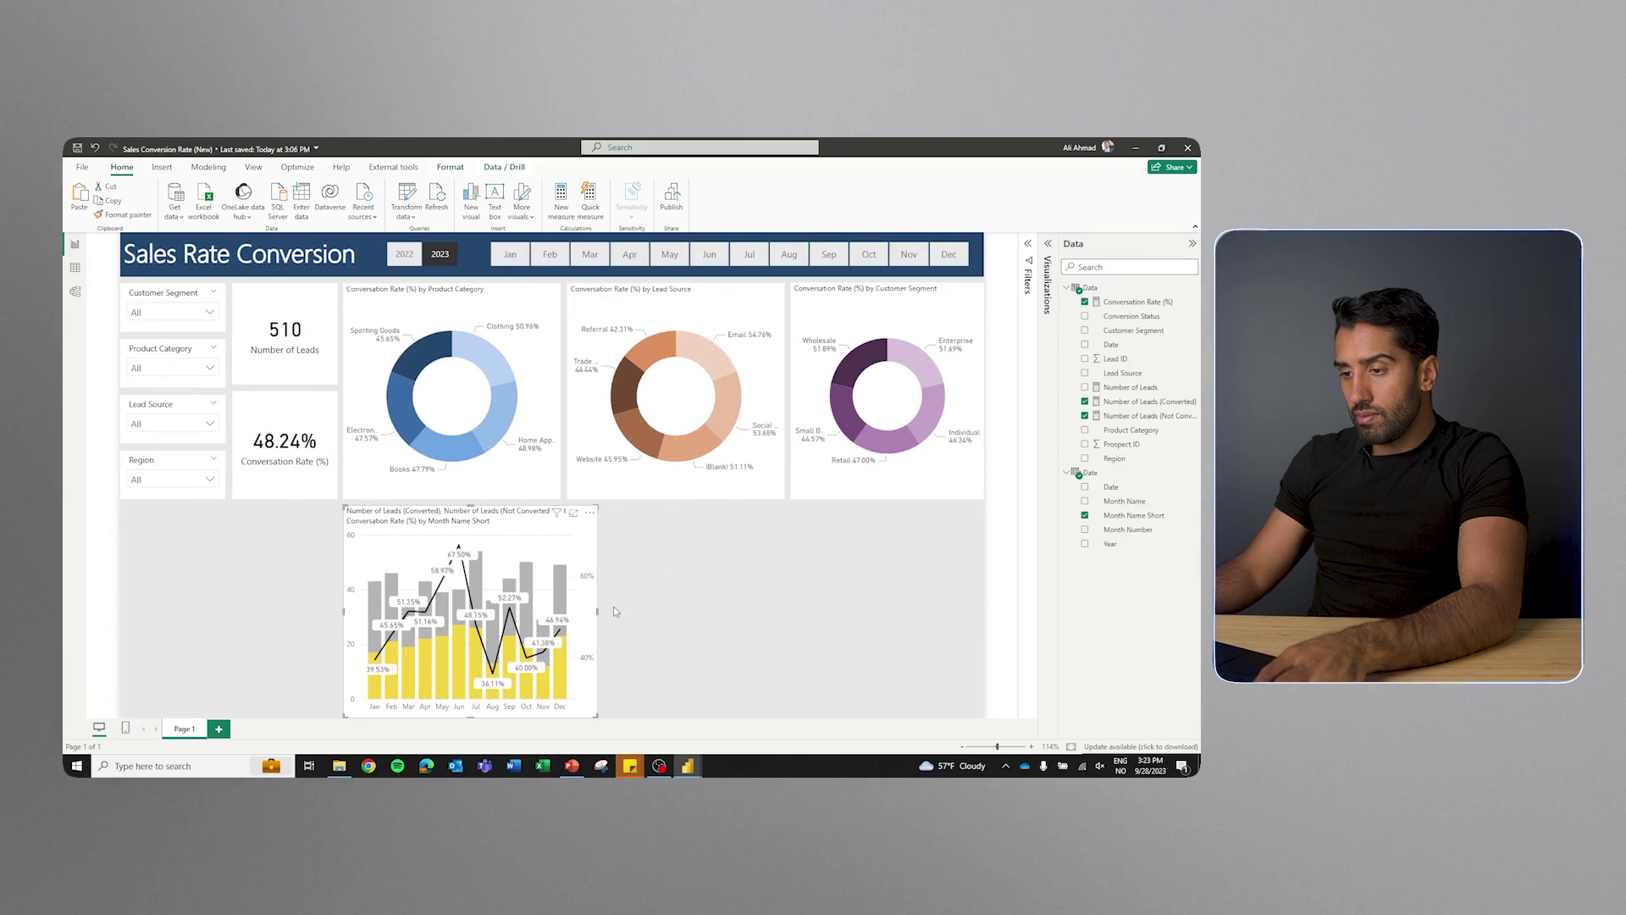
pyautogui.moveTo(397, 508); pyautogui.dragTo(287, 508)
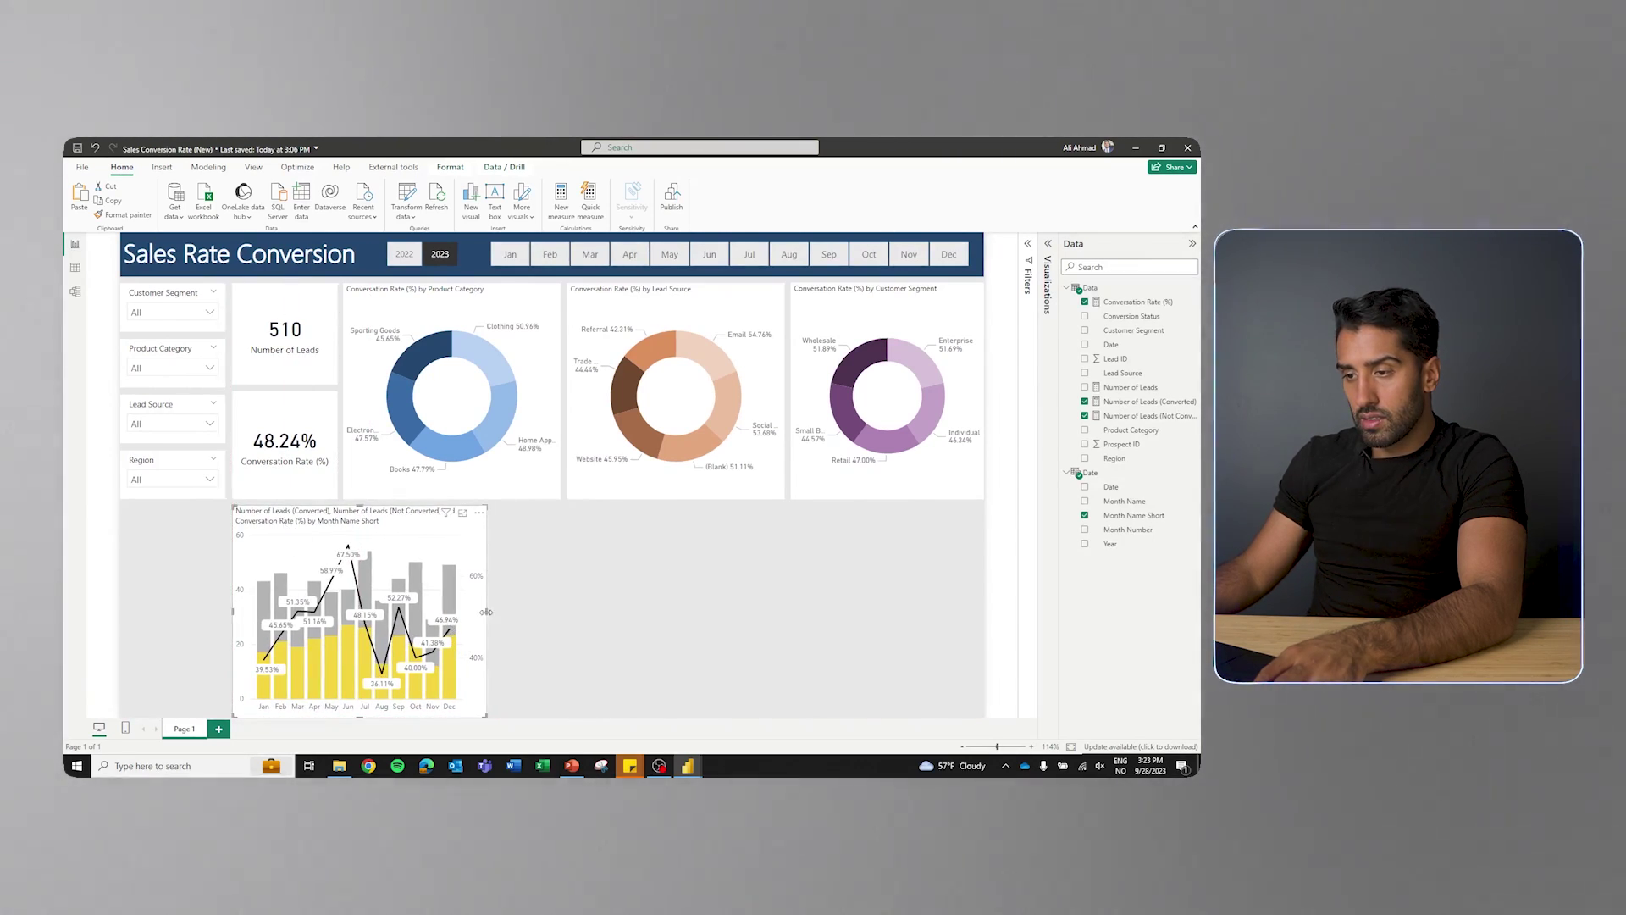
pyautogui.moveTo(487, 612); pyautogui.dragTo(560, 611)
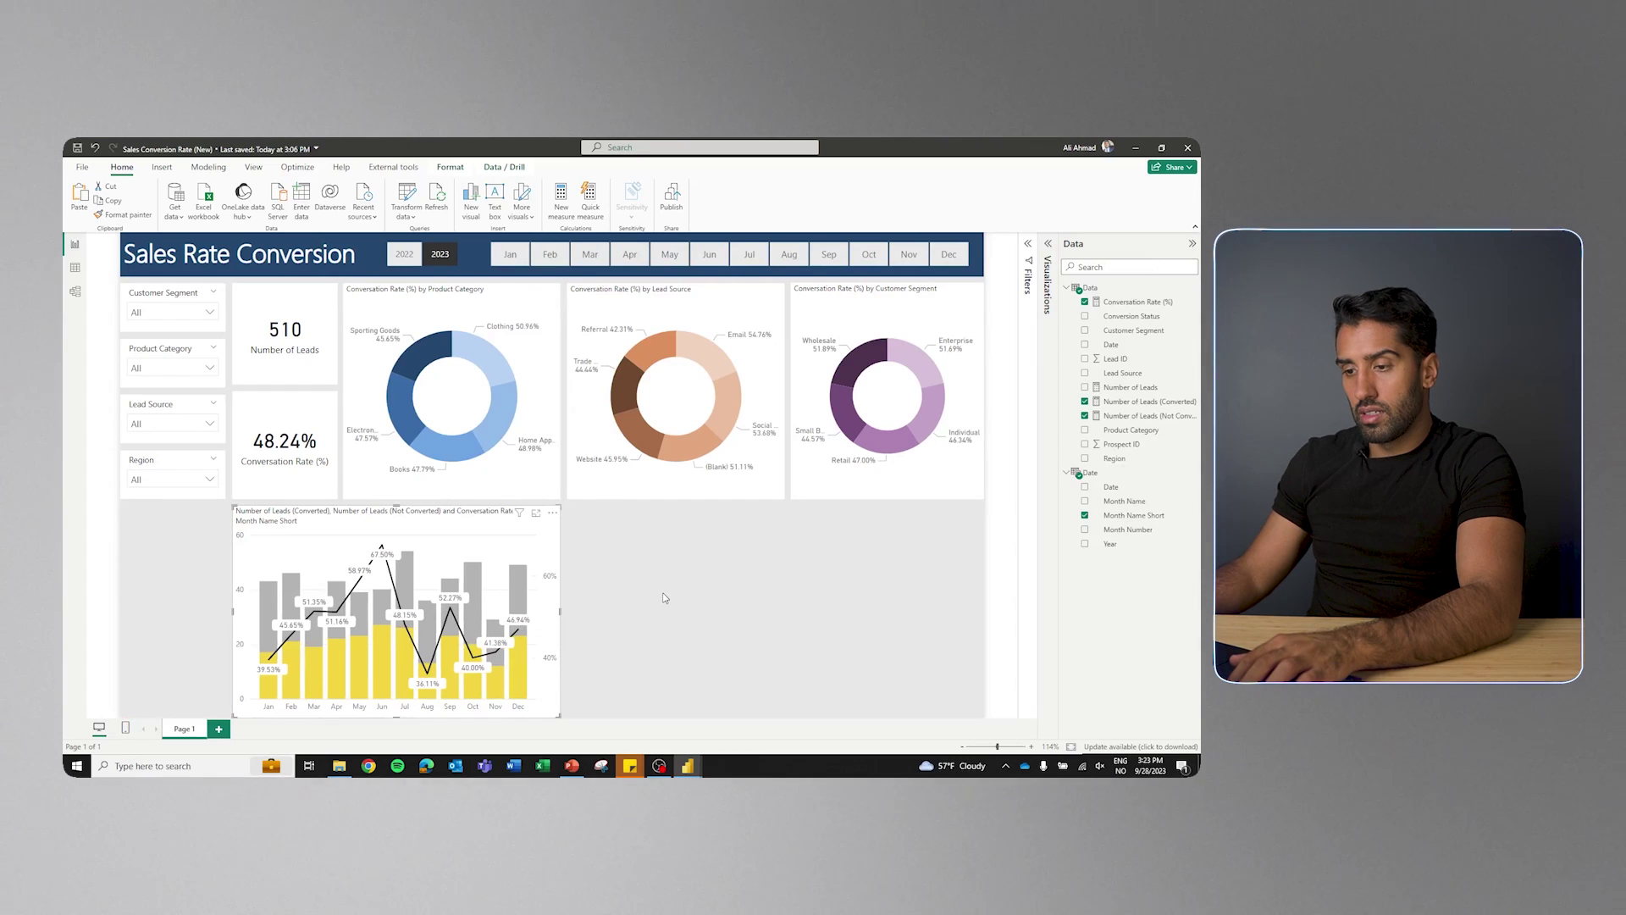
# Switch to the finished report and examine its matrix, expanding the Central region and checking which fields it uses
pyautogui.hotkey('alt', 'Tab')
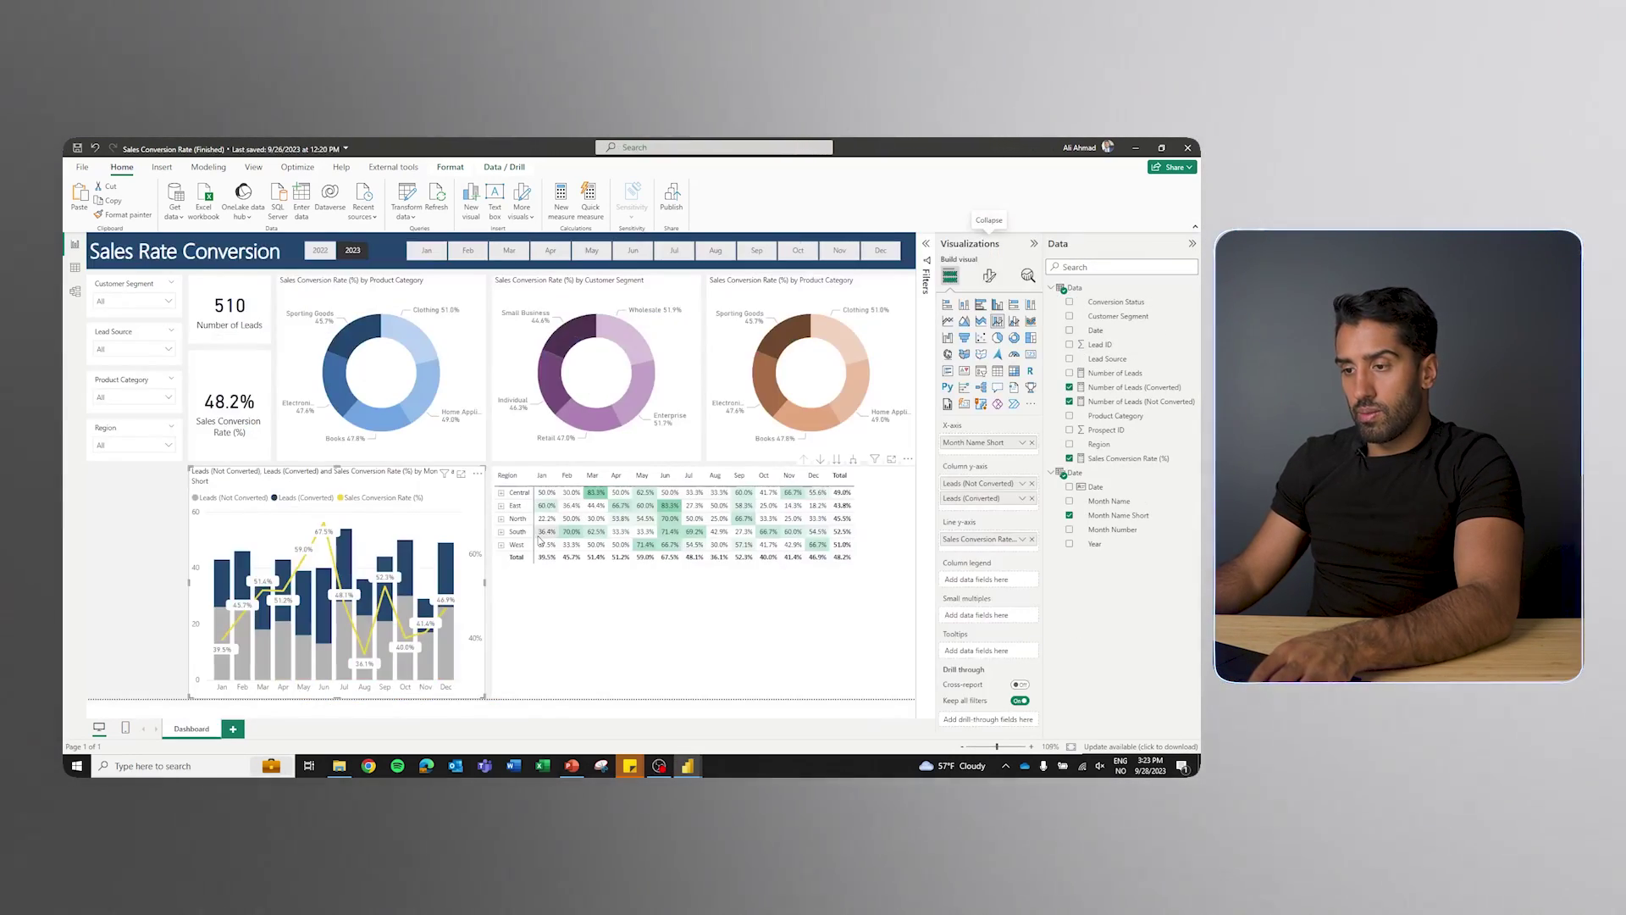
pyautogui.click(501, 492)
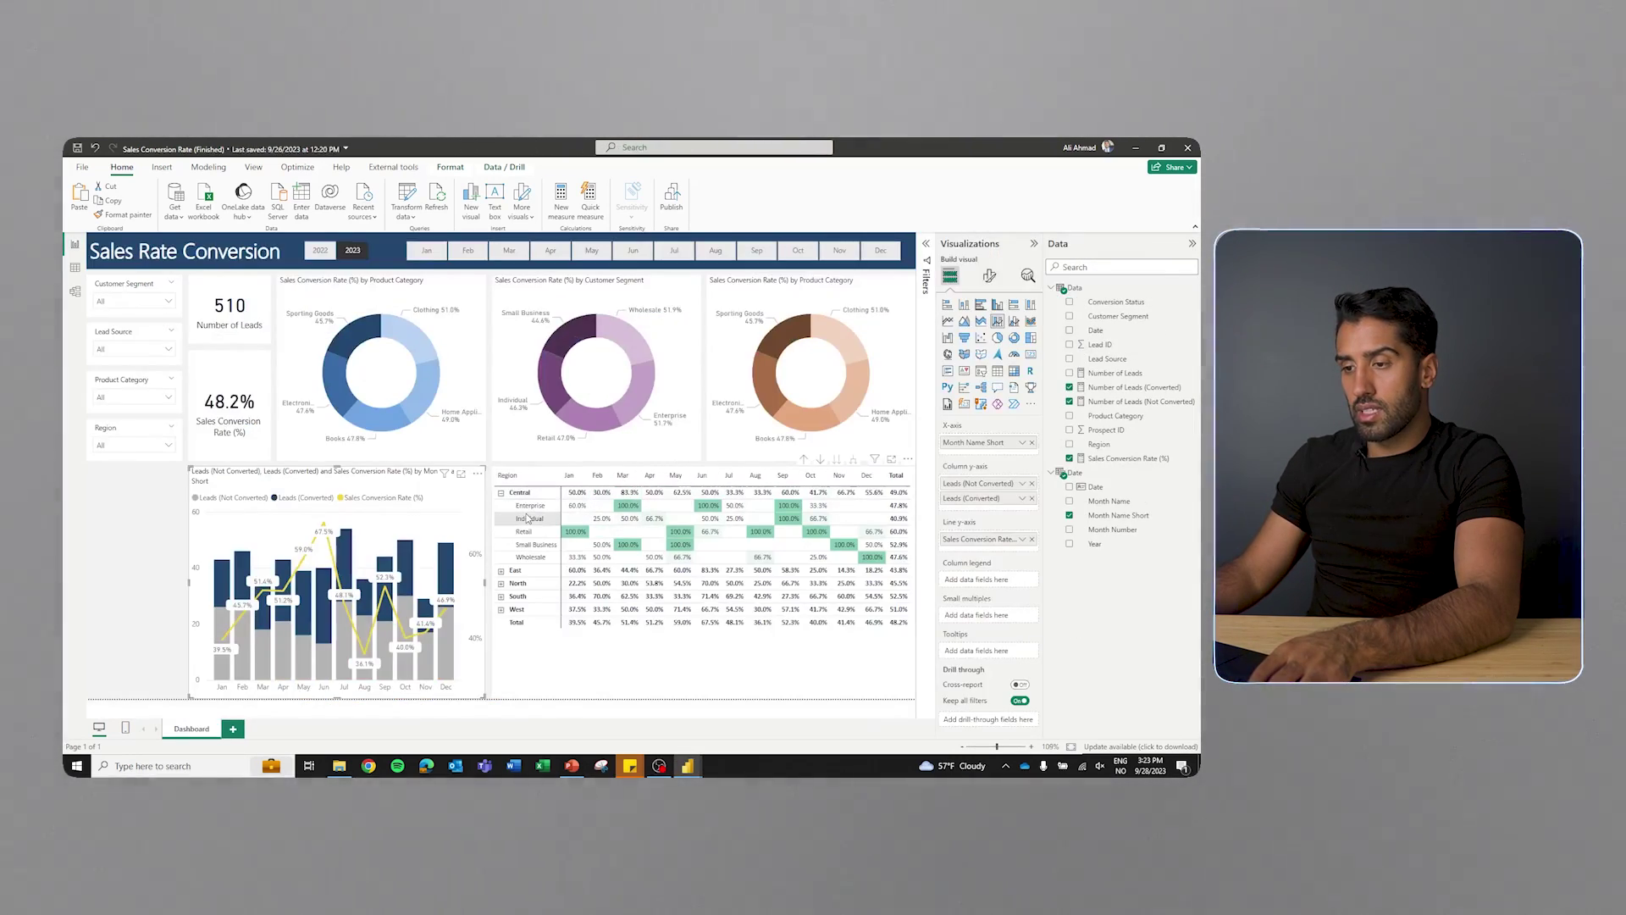
pyautogui.click(644, 660)
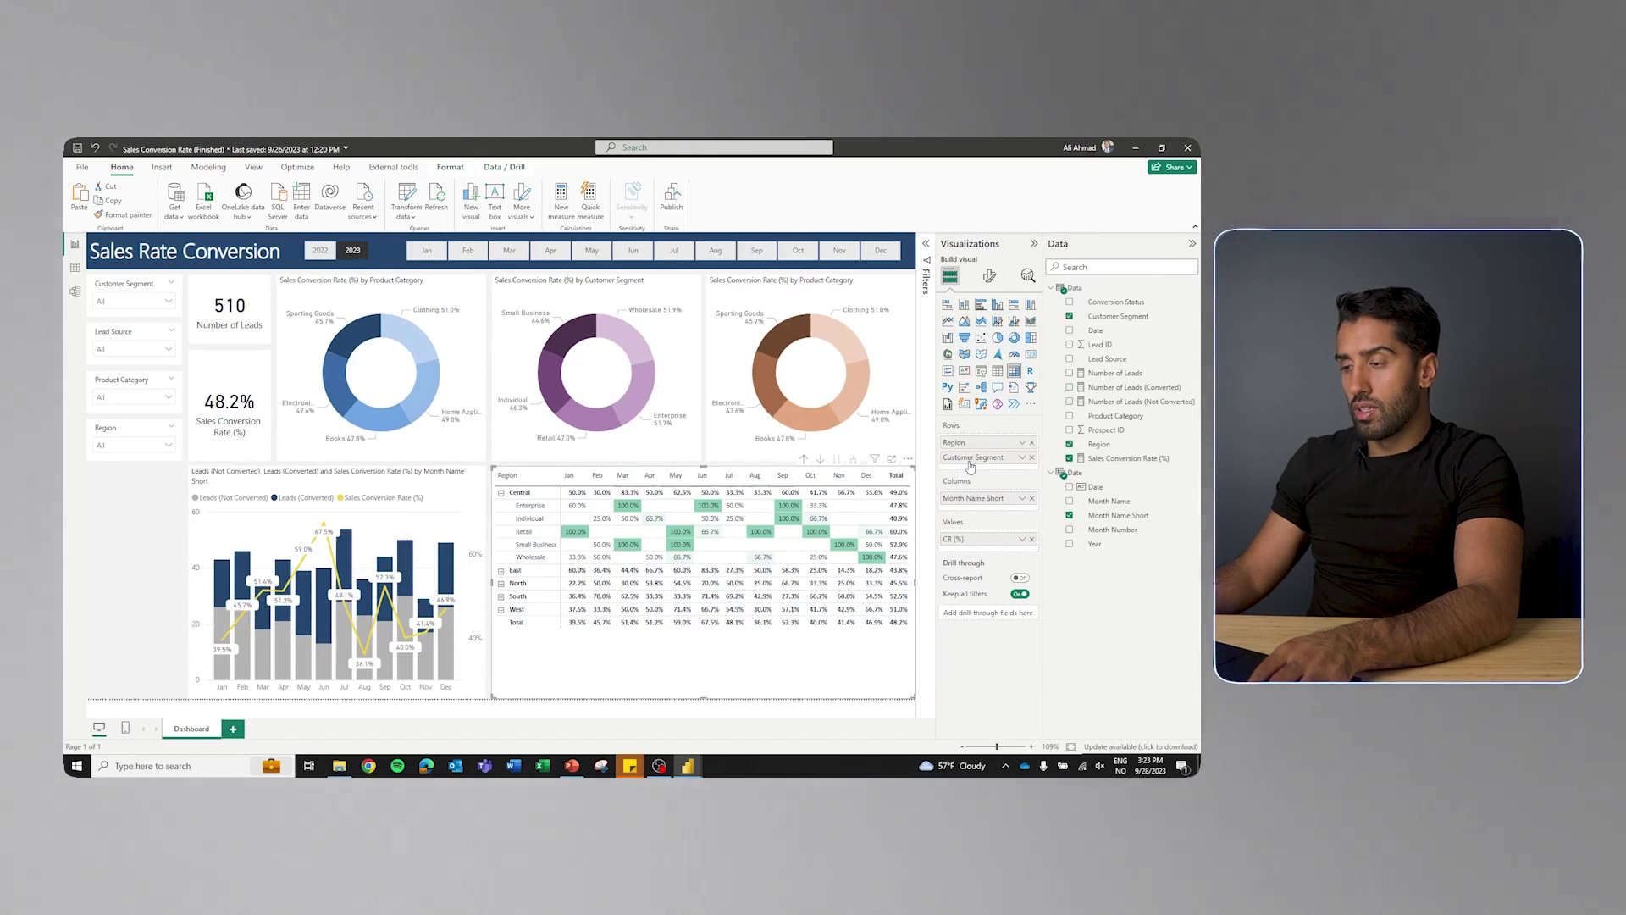
pyautogui.hotkey('alt', 'Tab')
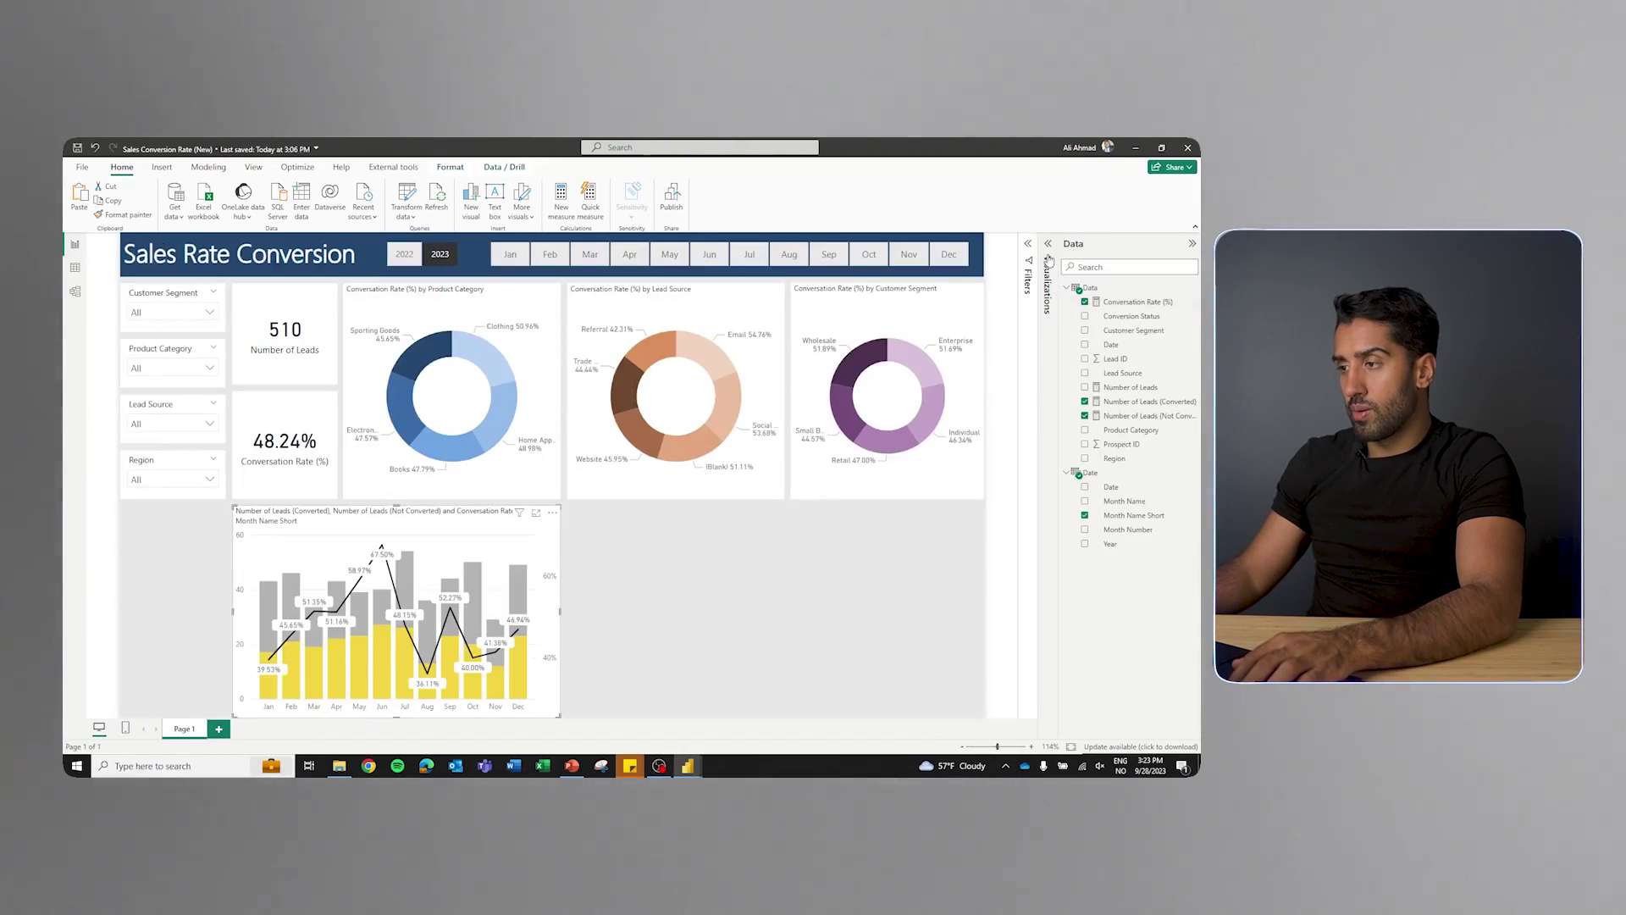
# Try converting the combo chart into a matrix and undo that change
pyautogui.click(1048, 261)
pyautogui.click(964, 278)
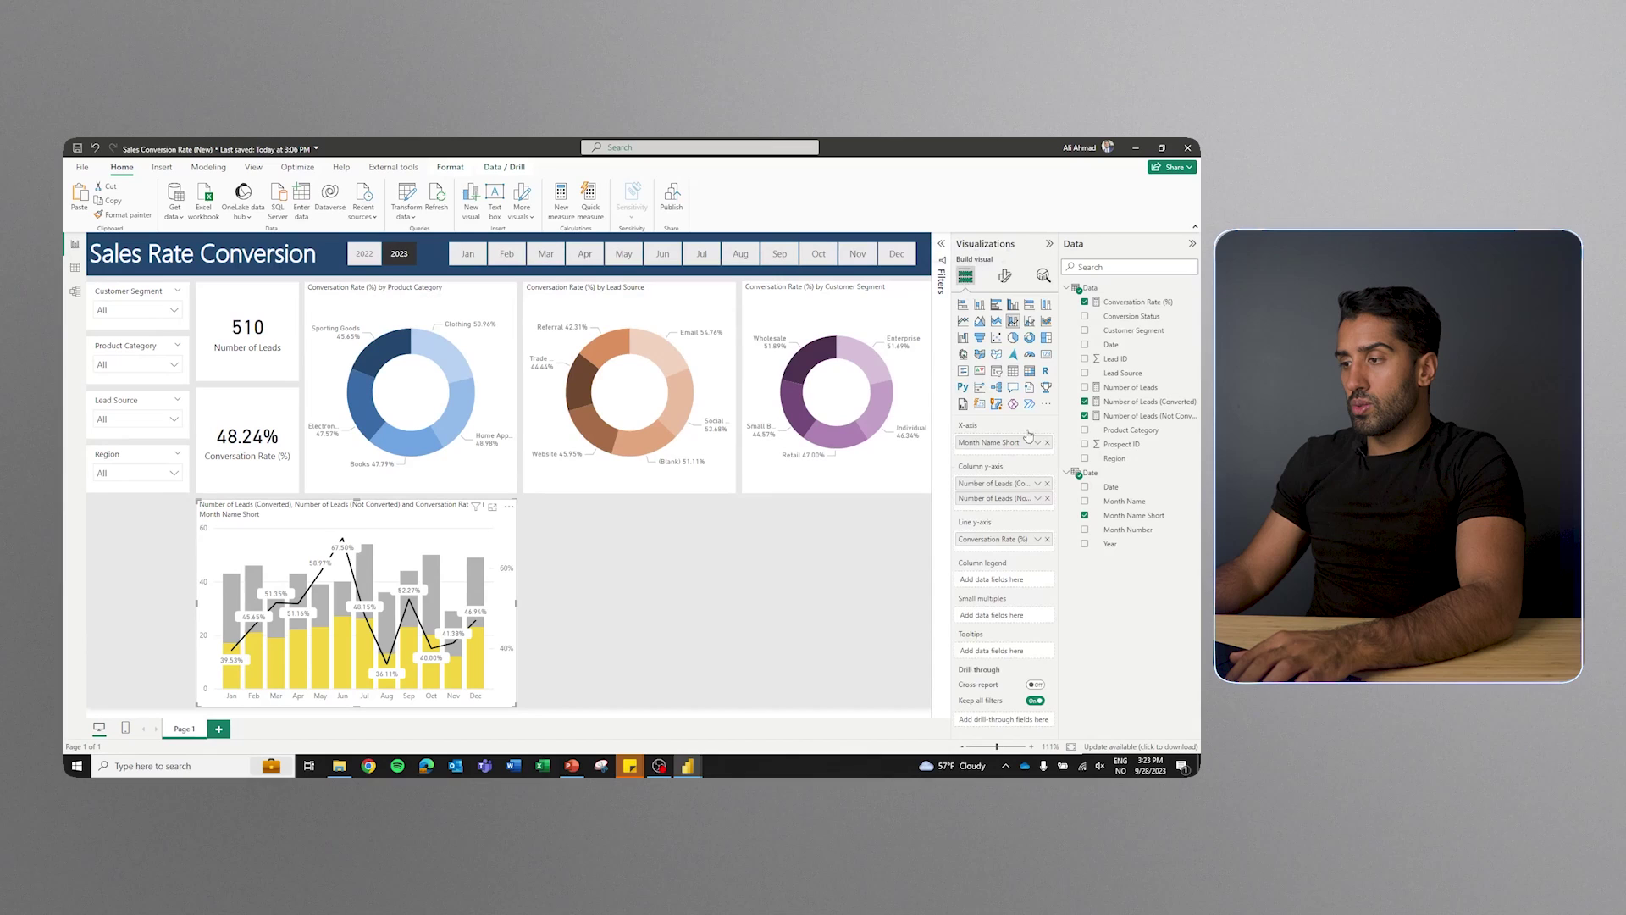
pyautogui.click(1033, 371)
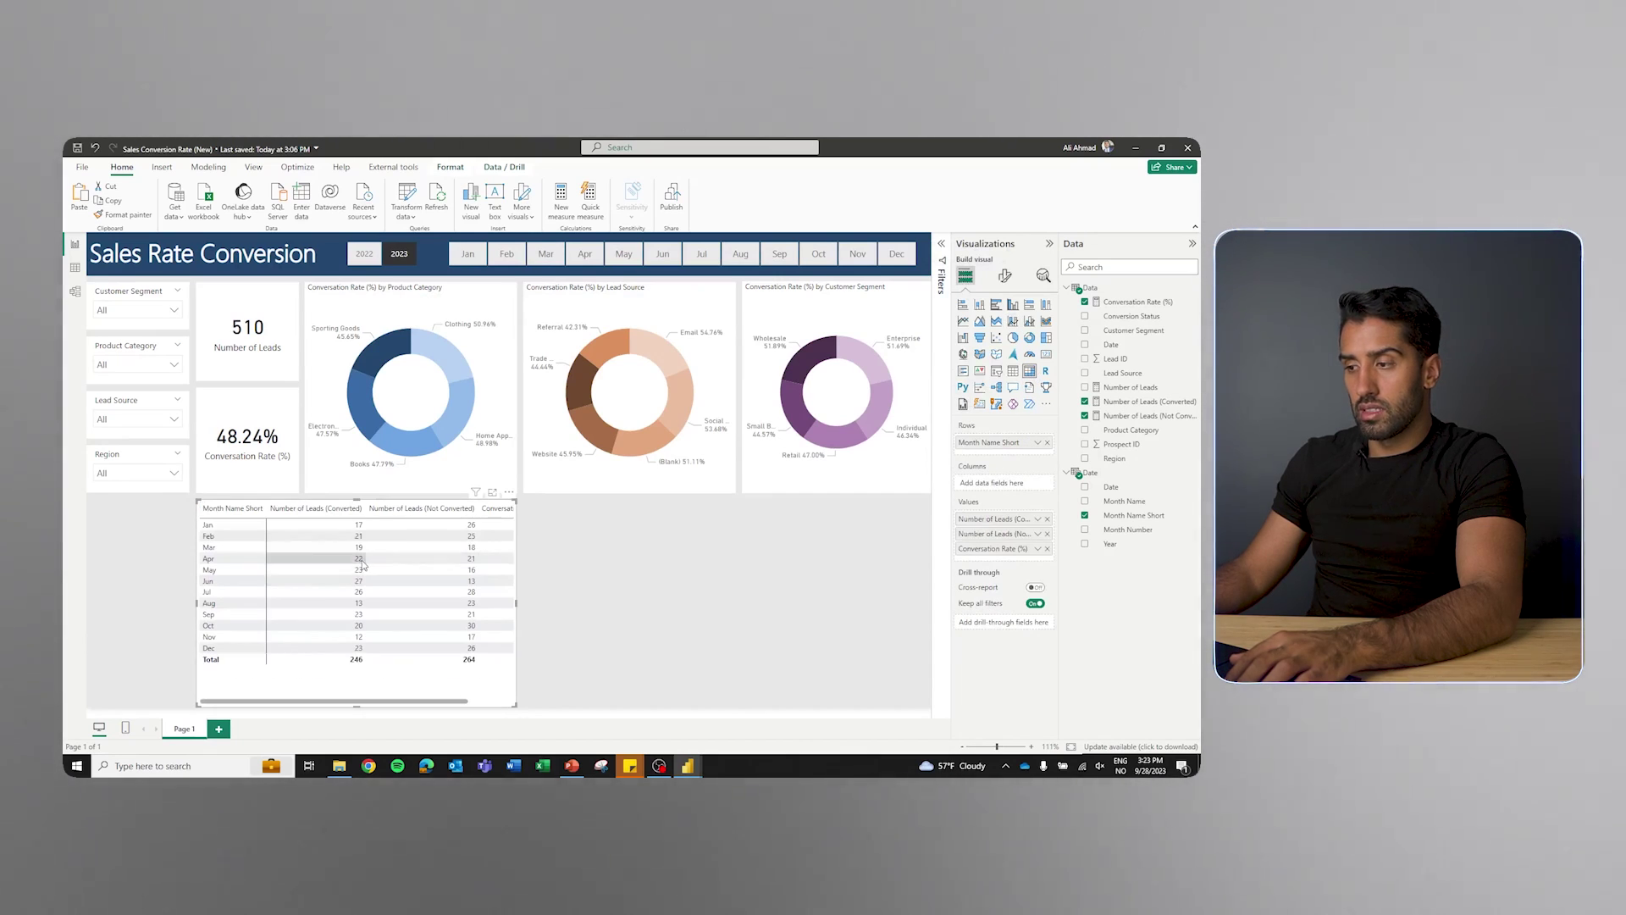
pyautogui.hotkey('ctrl', 'z')
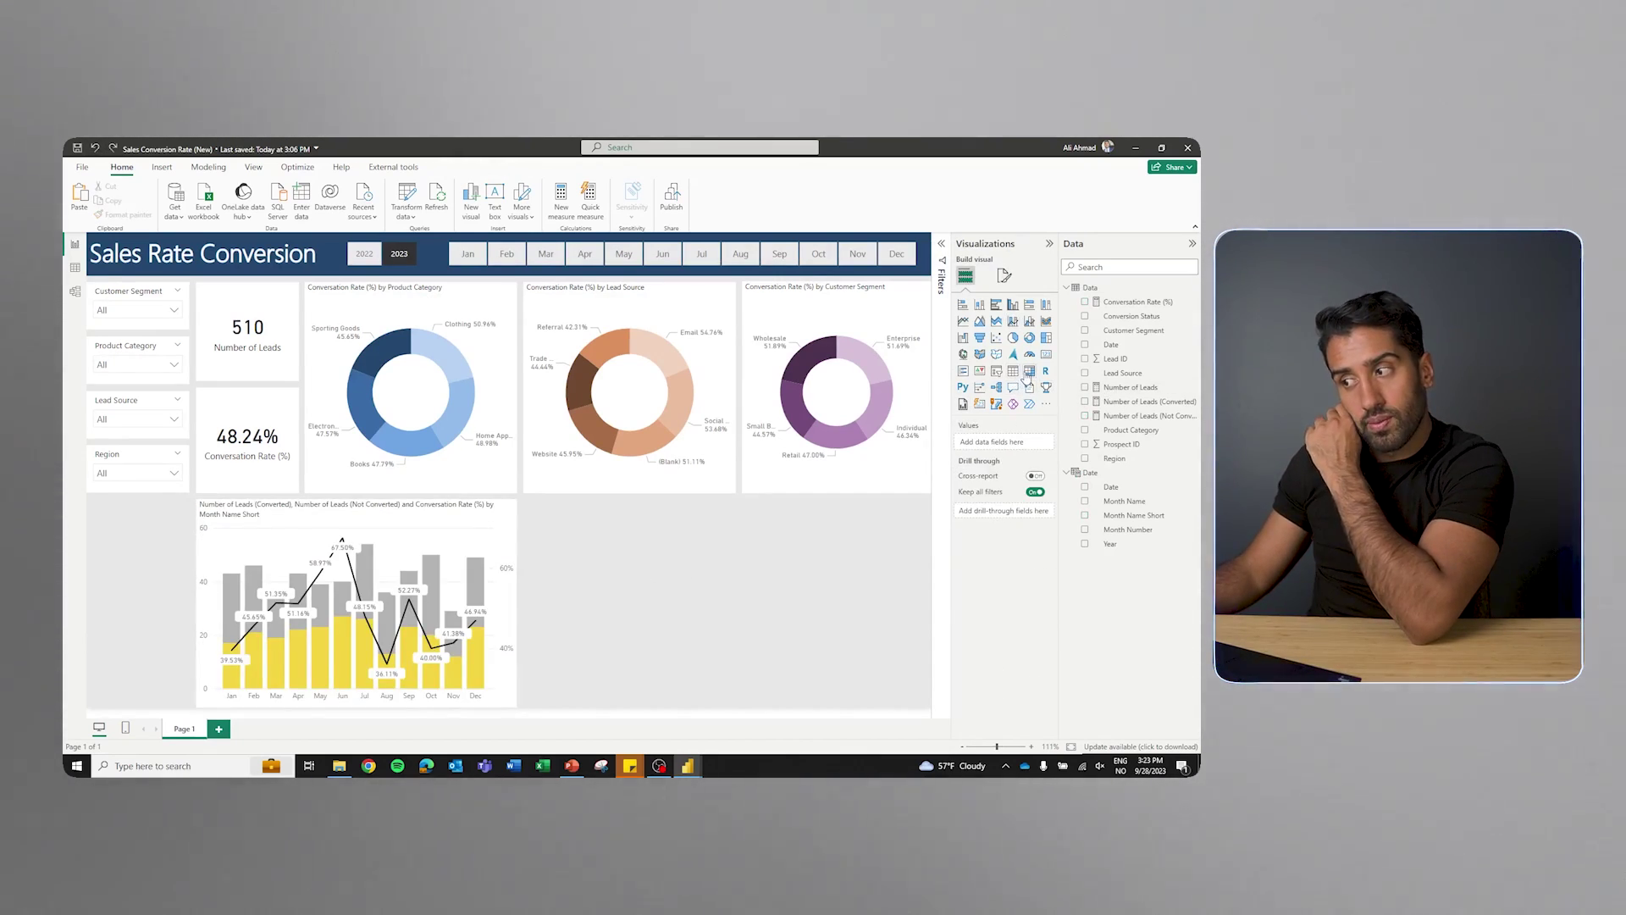
# Add a matrix in the empty area beside the combo chart, with Region and Customer Segment as its rows
pyautogui.click(1028, 373)
pyautogui.moveTo(118, 542); pyautogui.dragTo(931, 604)
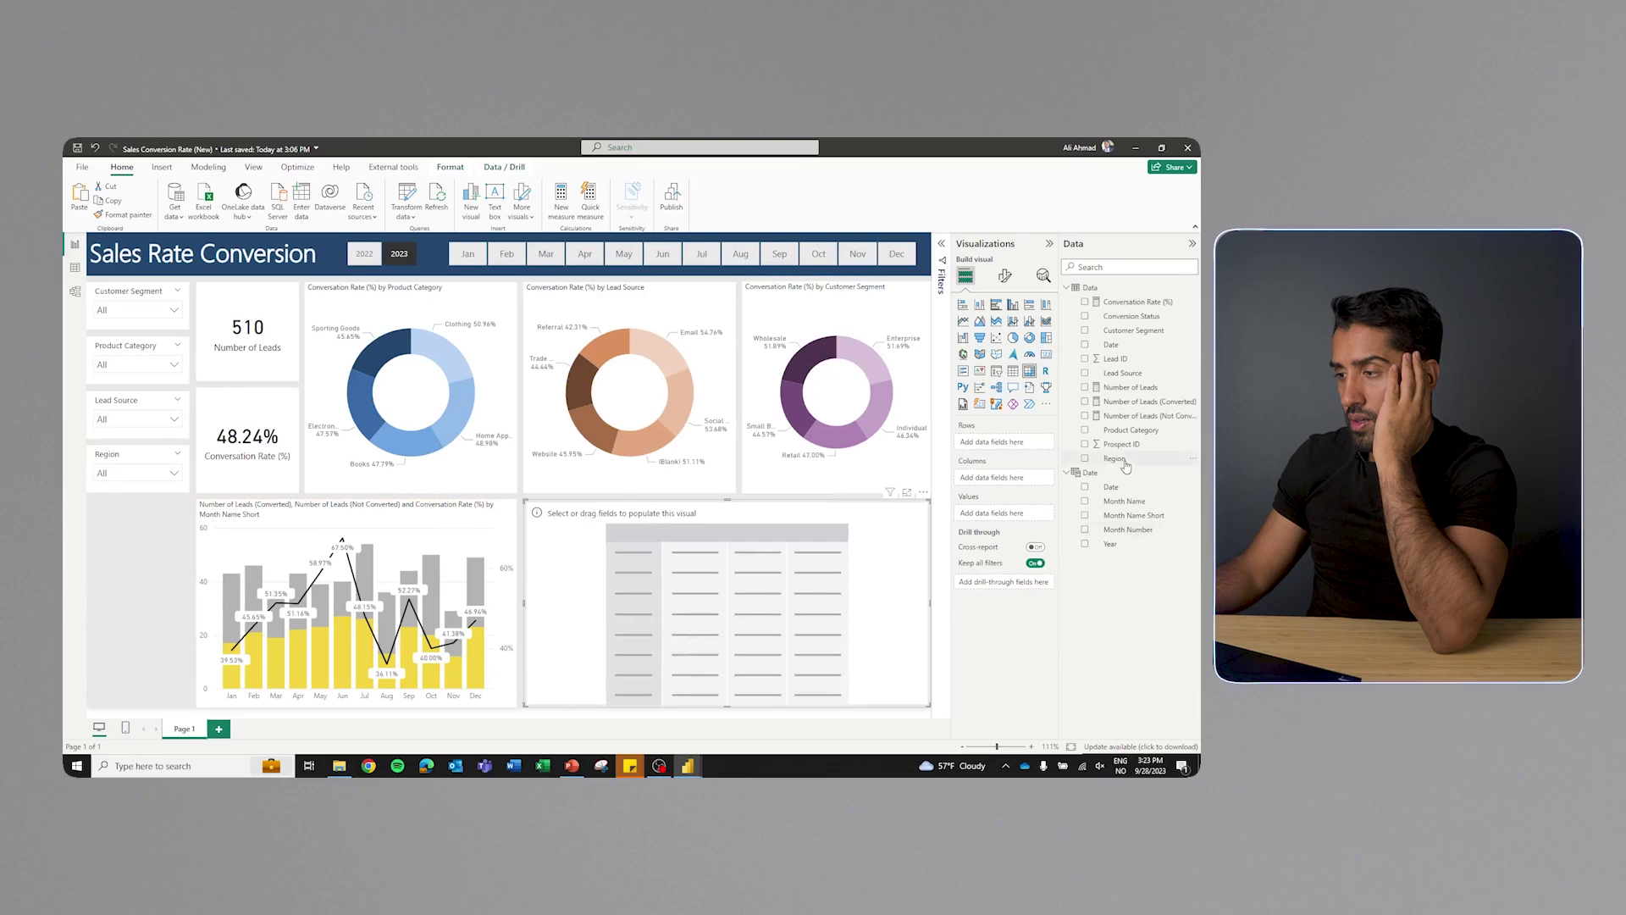
pyautogui.moveTo(1115, 459); pyautogui.dragTo(1008, 443)
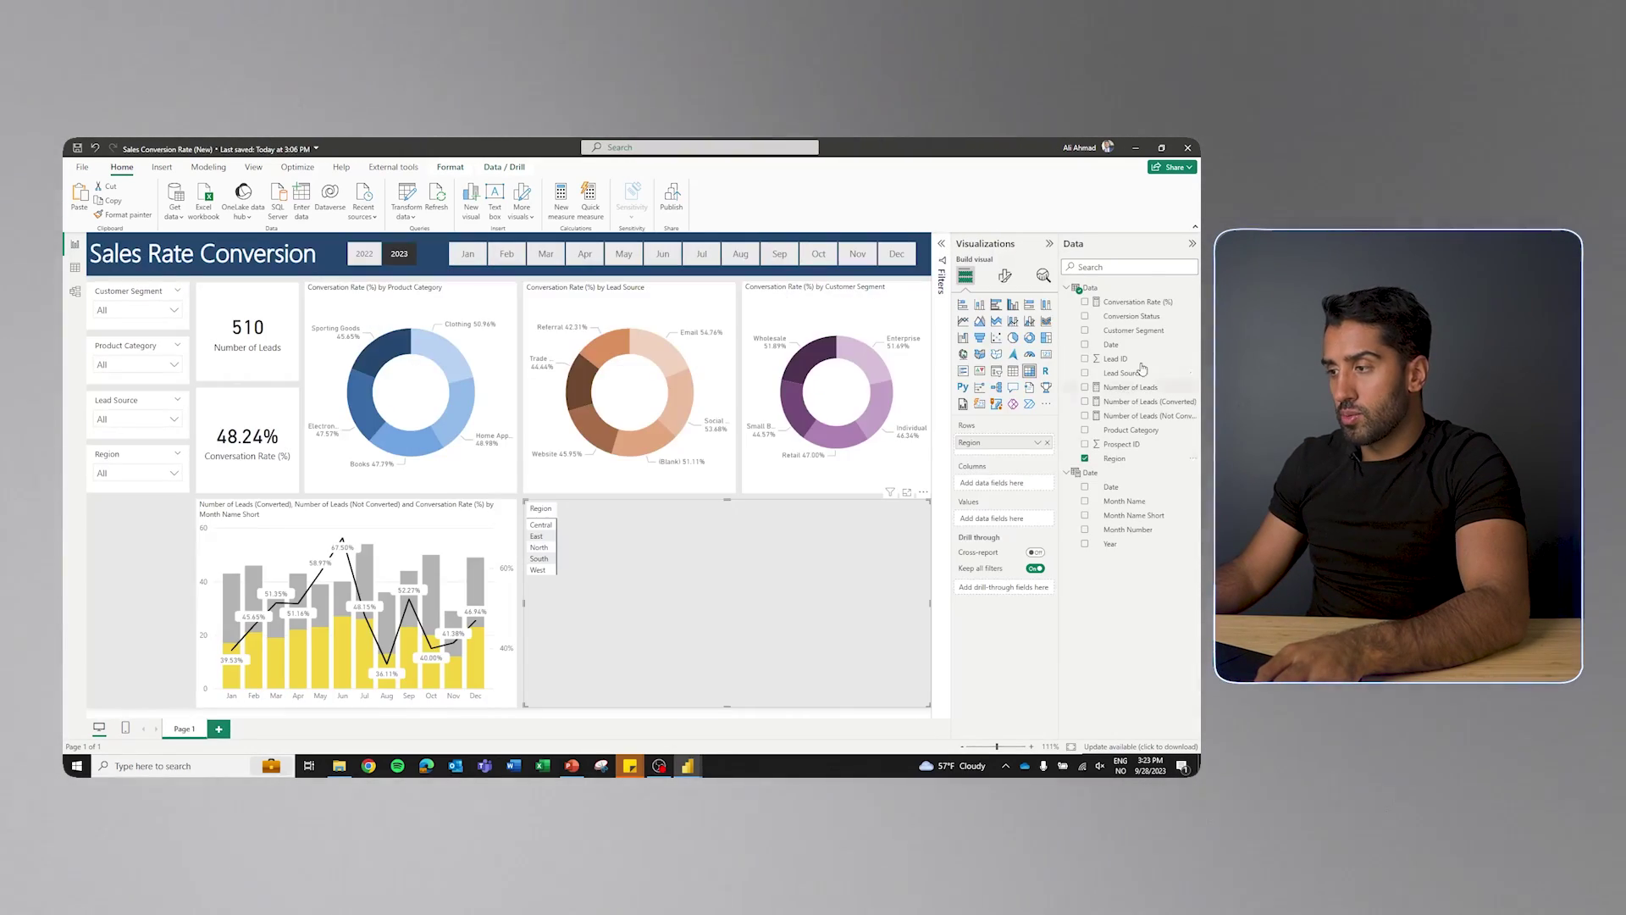
pyautogui.moveTo(1134, 330); pyautogui.dragTo(995, 453)
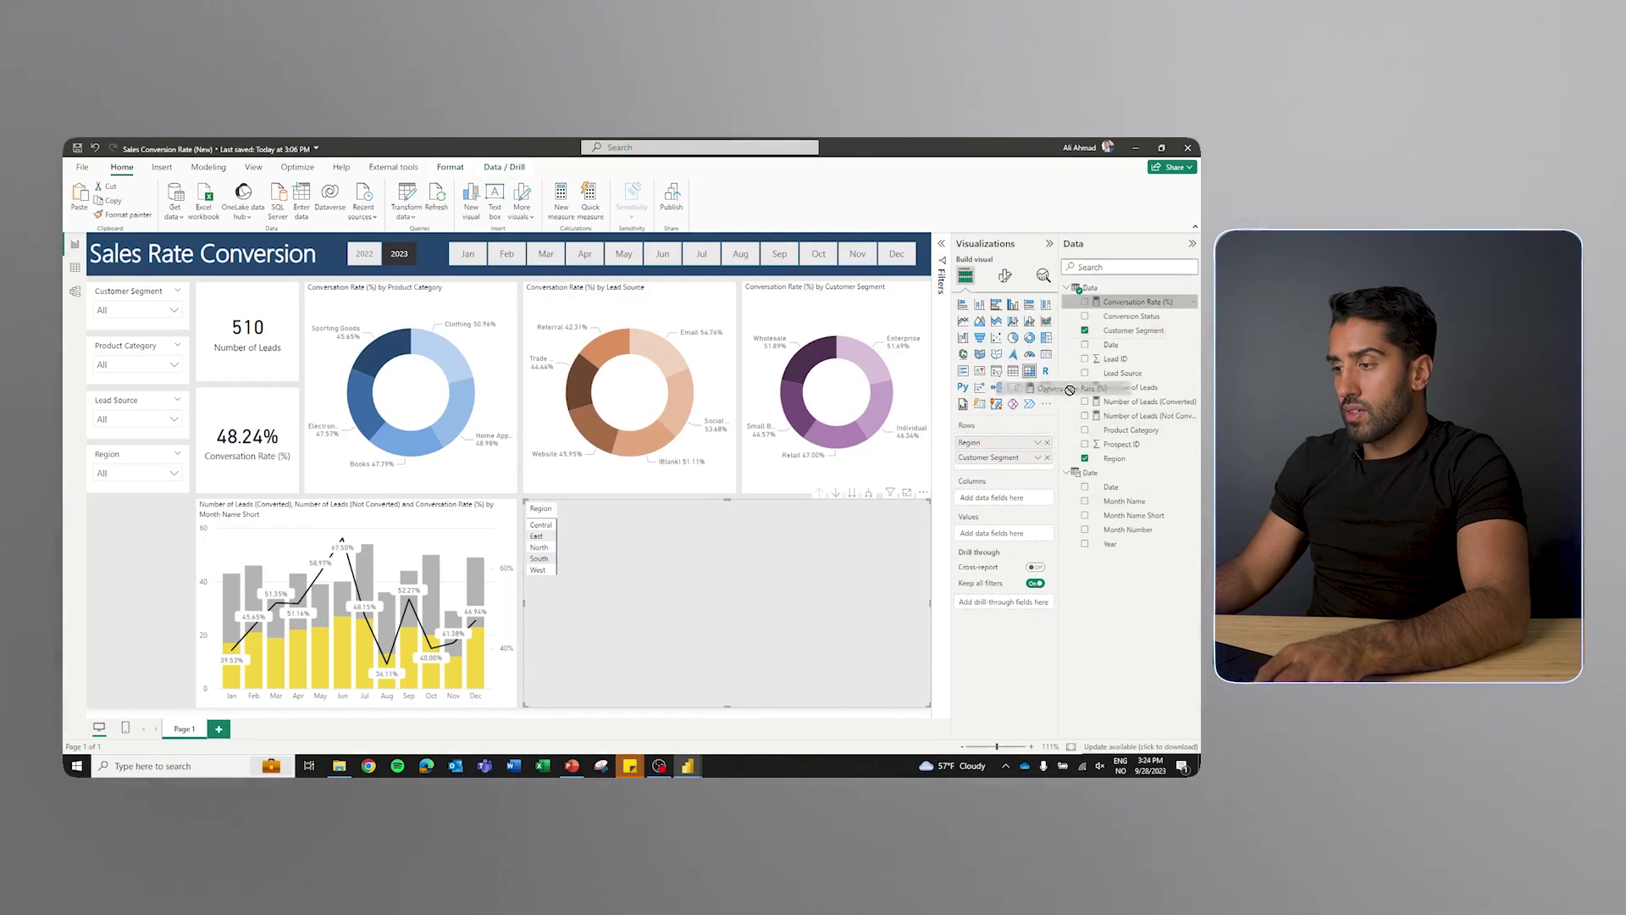
# Add Month Name Short as the matrix columns and Conversation Rate (%) as its values, renamed CR (%)
pyautogui.moveTo(1070, 389); pyautogui.dragTo(1004, 534)
pyautogui.moveTo(1114, 523); pyautogui.dragTo(1007, 500)
pyautogui.doubleClick(990, 541)
pyautogui.write('CR (%)')
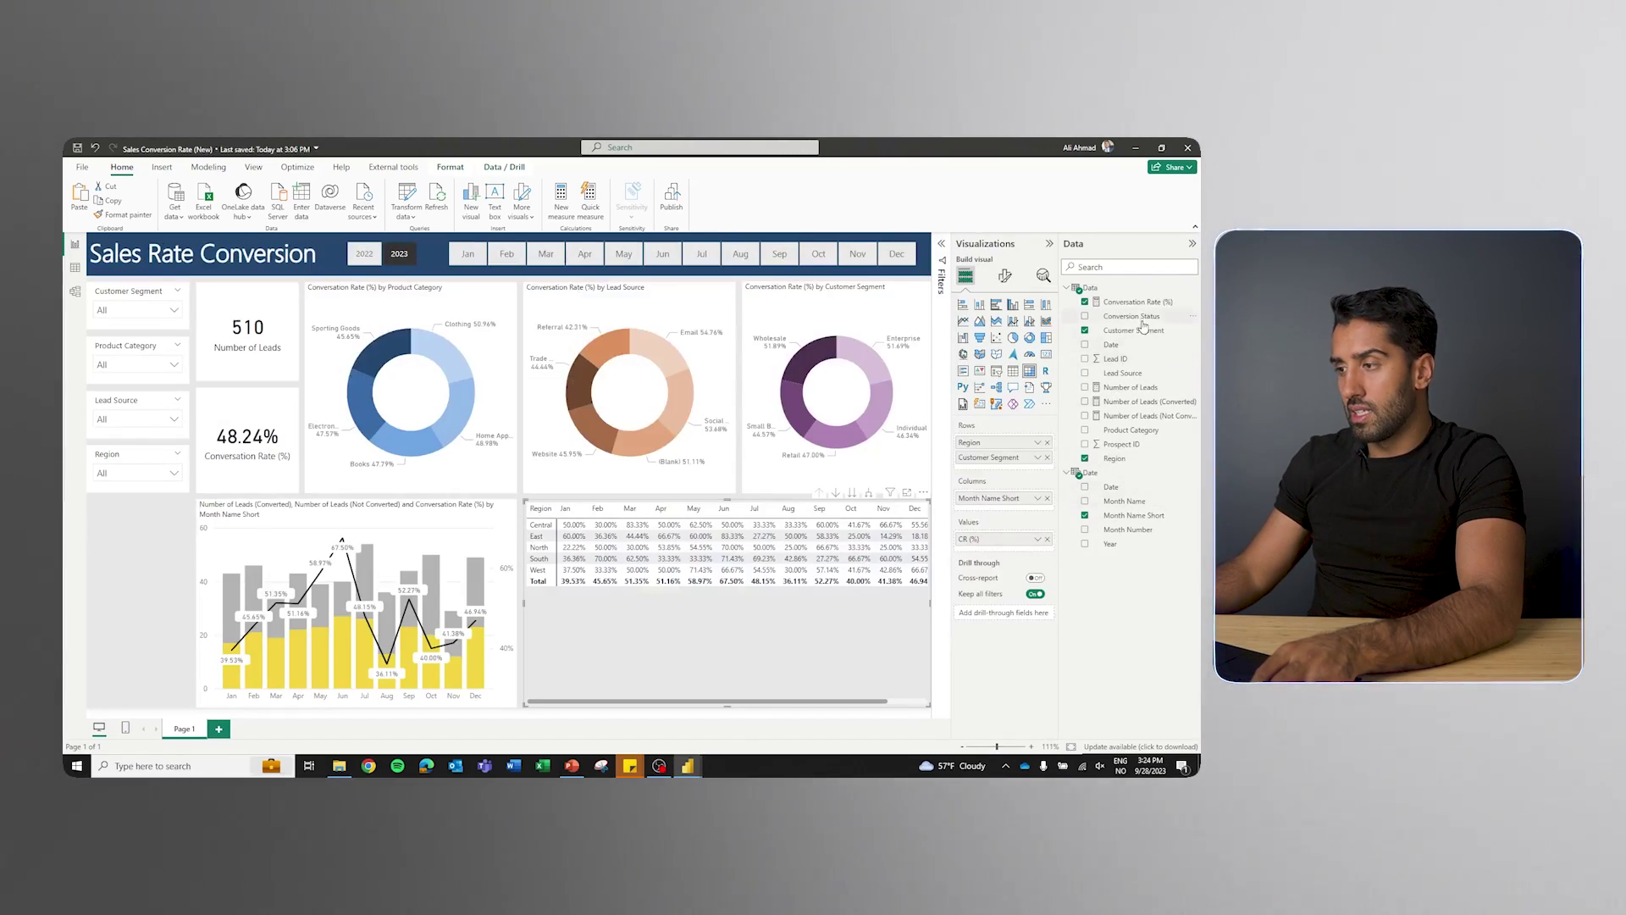
# Set the Conversation Rate (%) measure to show 1 decimal place
pyautogui.click(1145, 303)
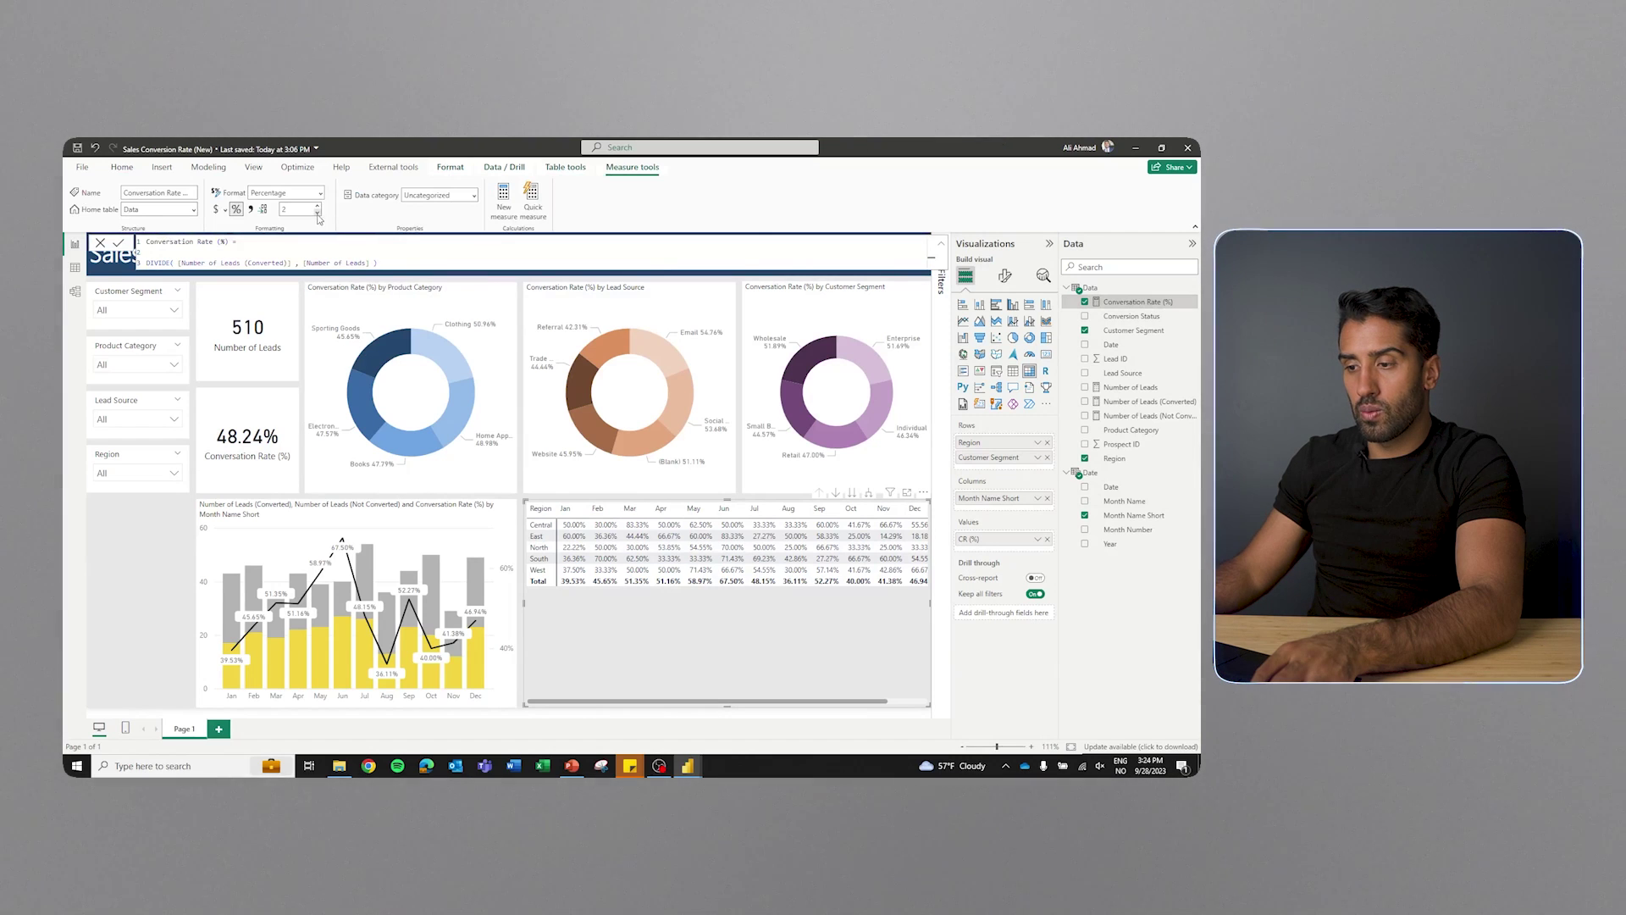
pyautogui.click(318, 213)
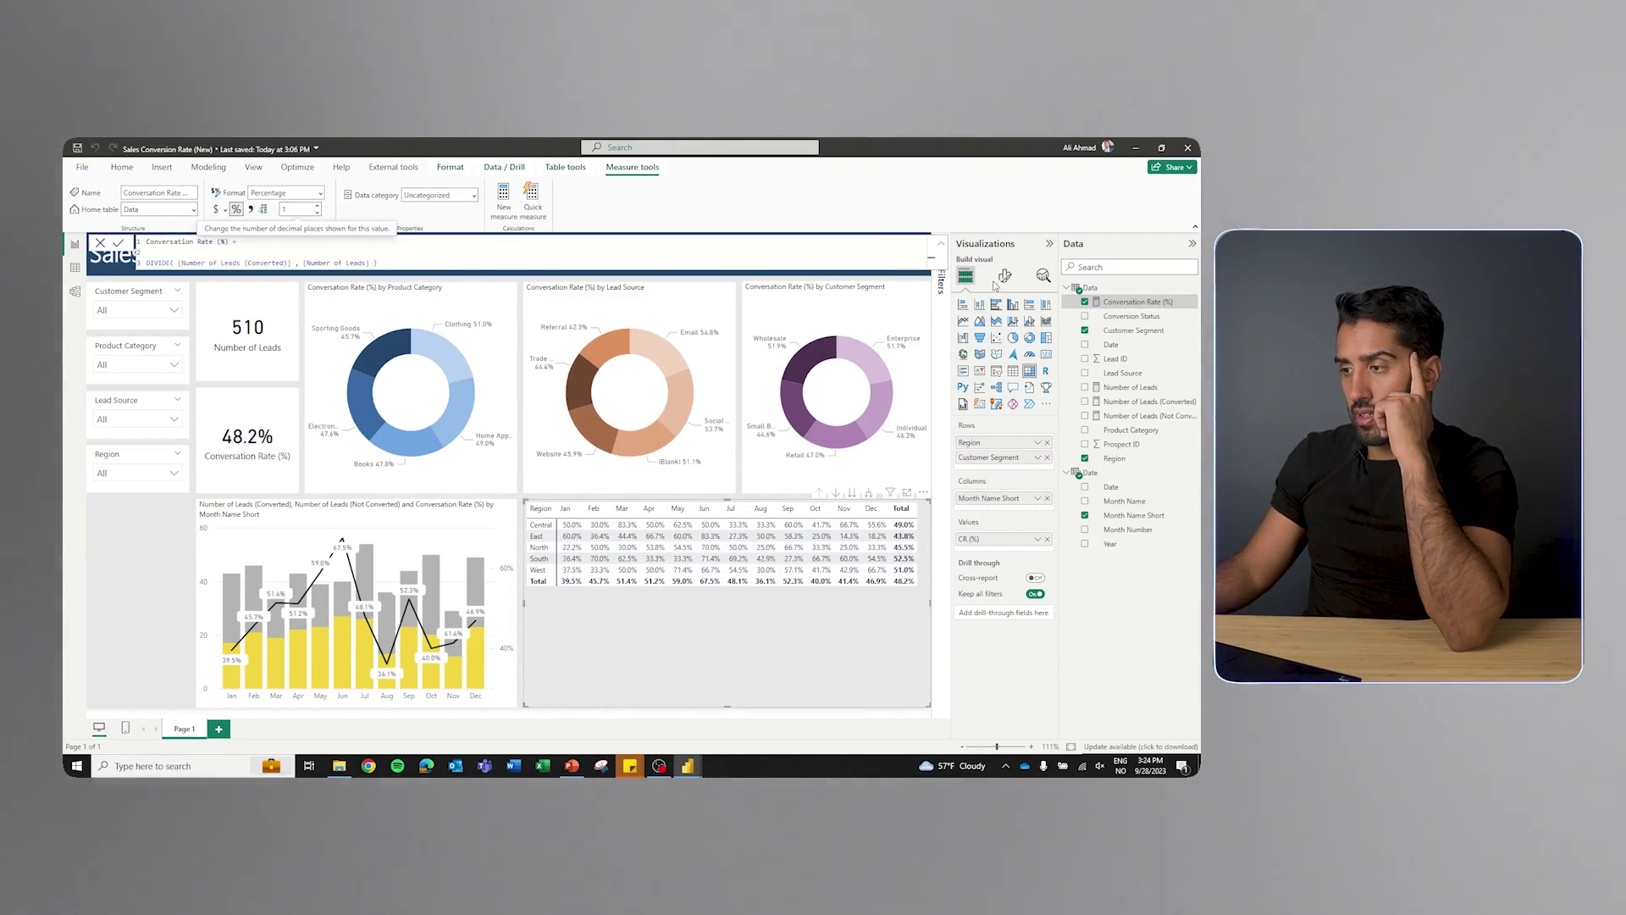
# Turn on the +/- icons for the matrix's row headers
pyautogui.click(1004, 277)
pyautogui.click(985, 455)
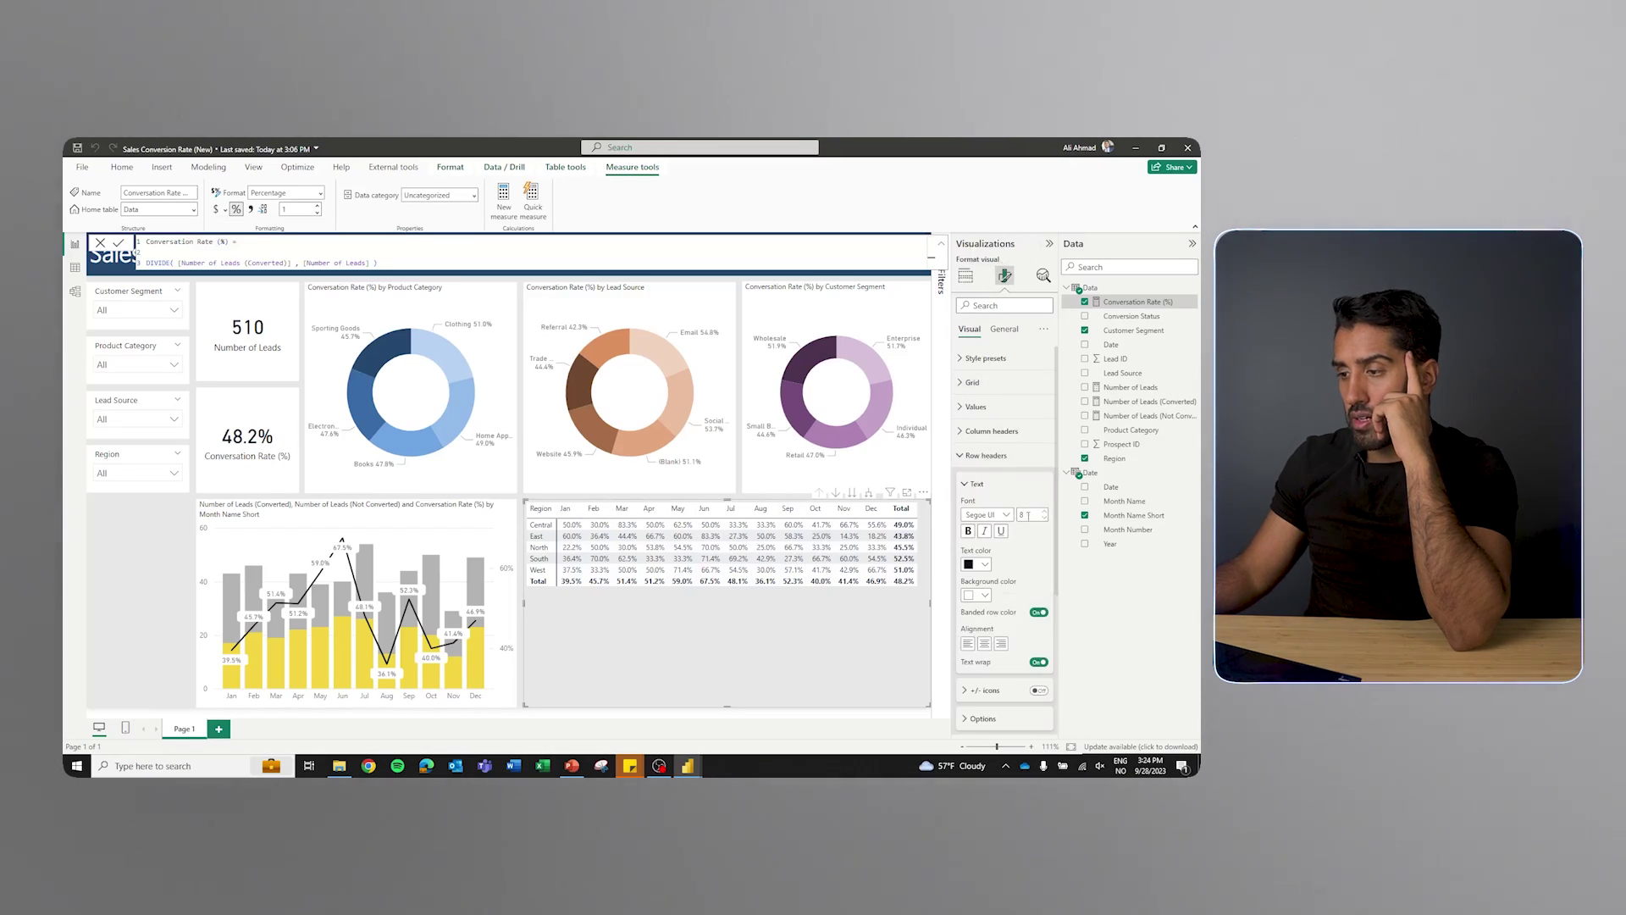
pyautogui.click(1039, 691)
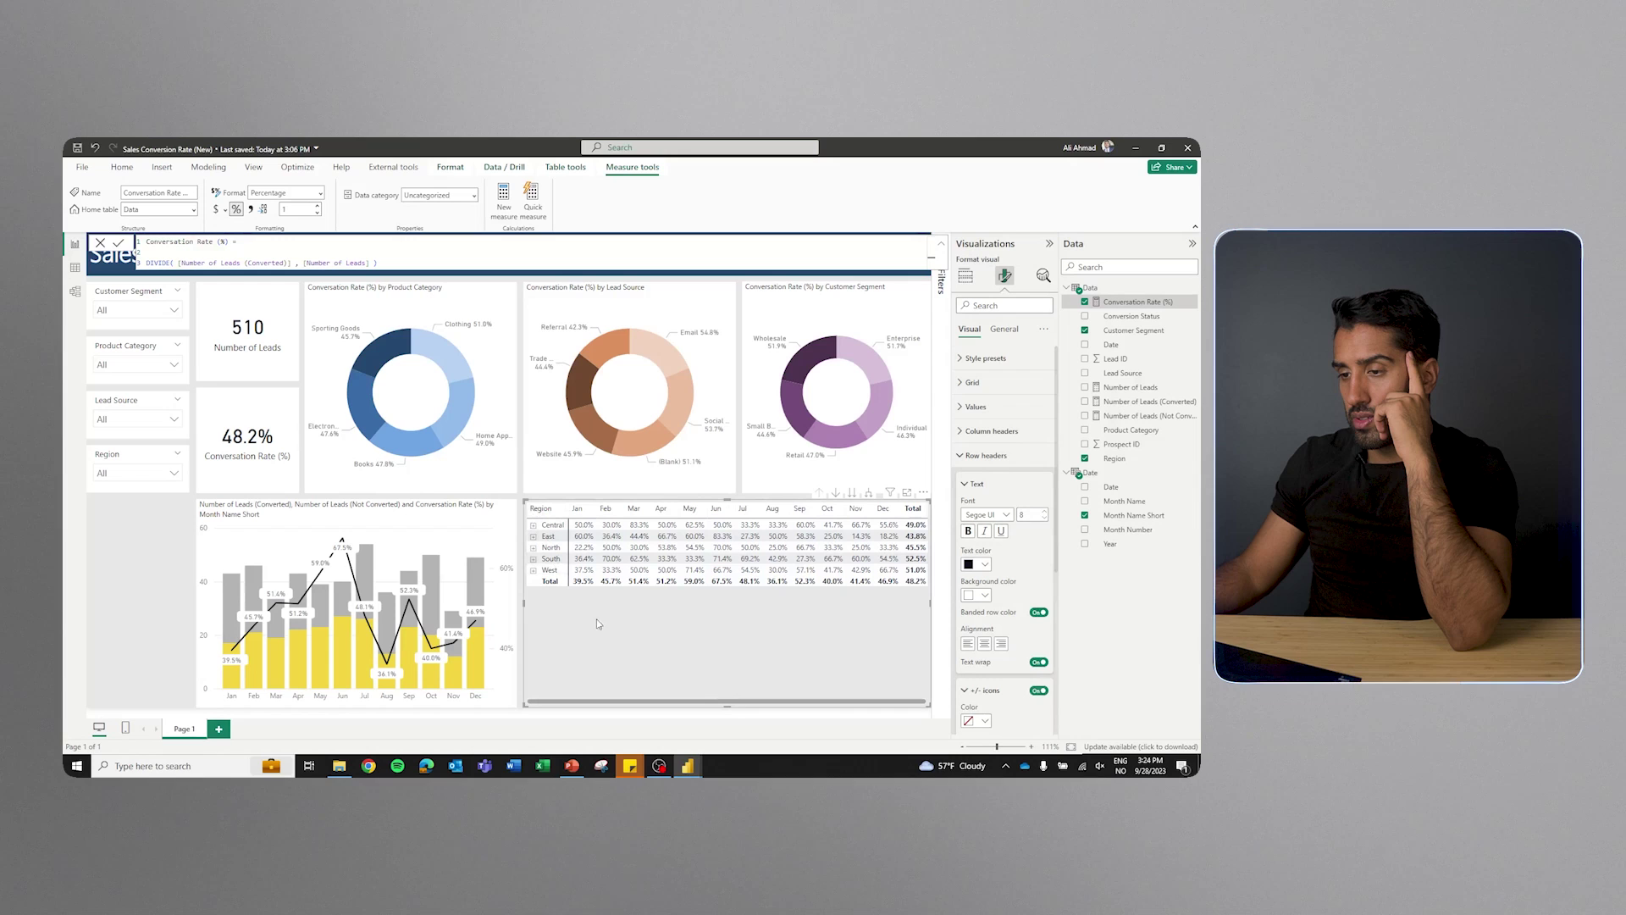
pyautogui.click(985, 454)
# Set the font of the matrix's values to Calibri
pyautogui.click(983, 404)
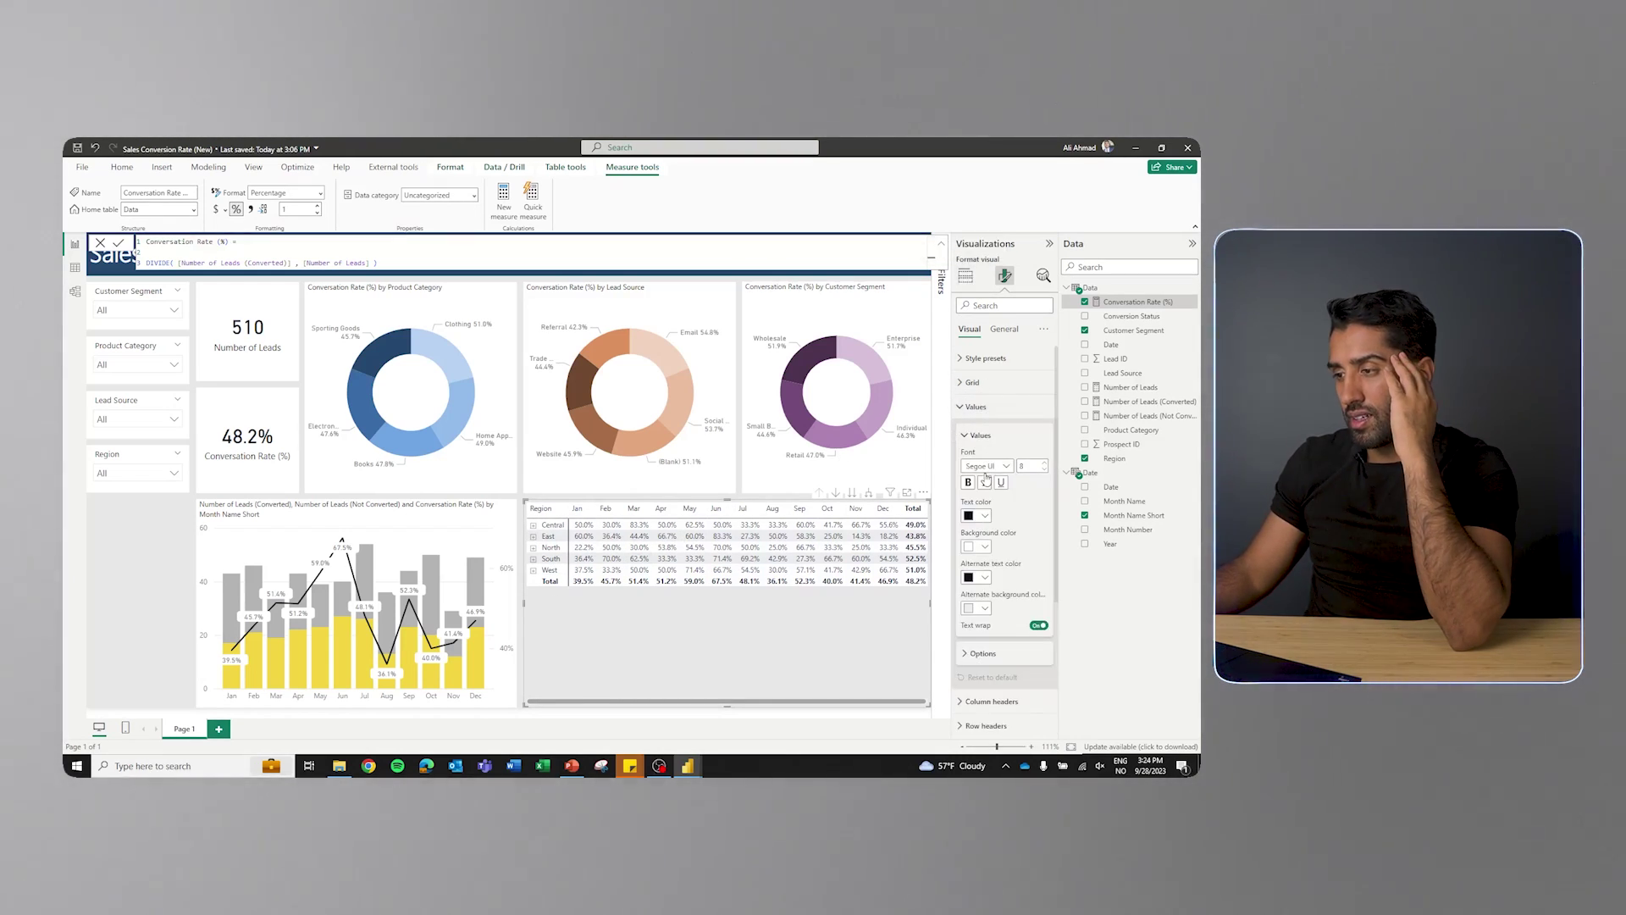
pyautogui.click(994, 468)
pyautogui.scroll(3, 1000, 526)
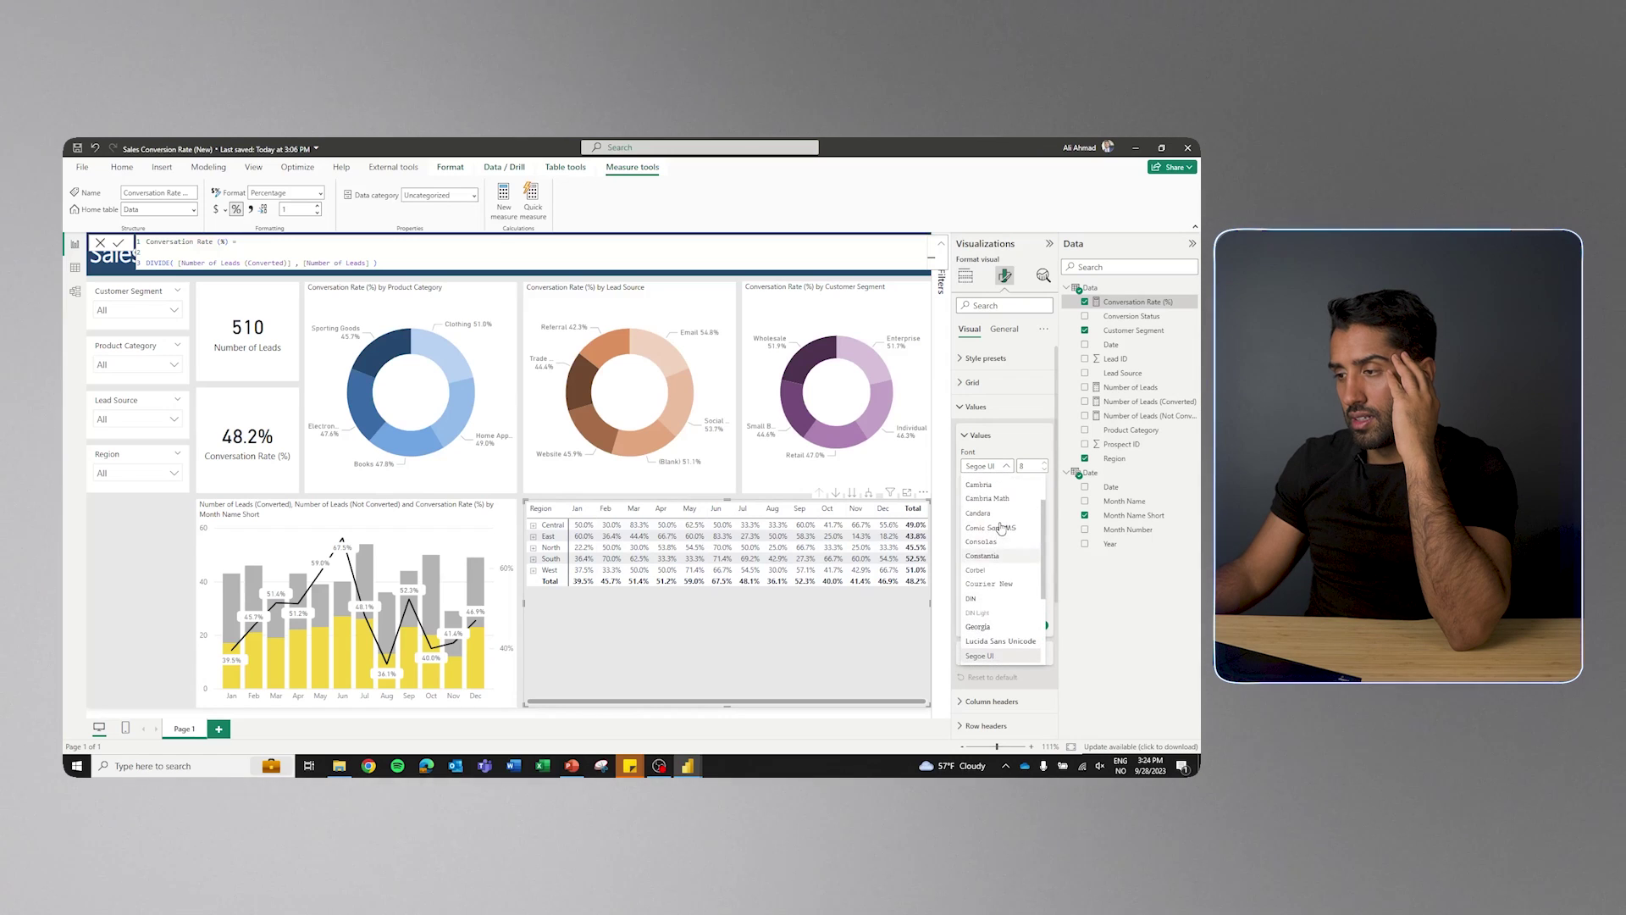
pyautogui.click(976, 499)
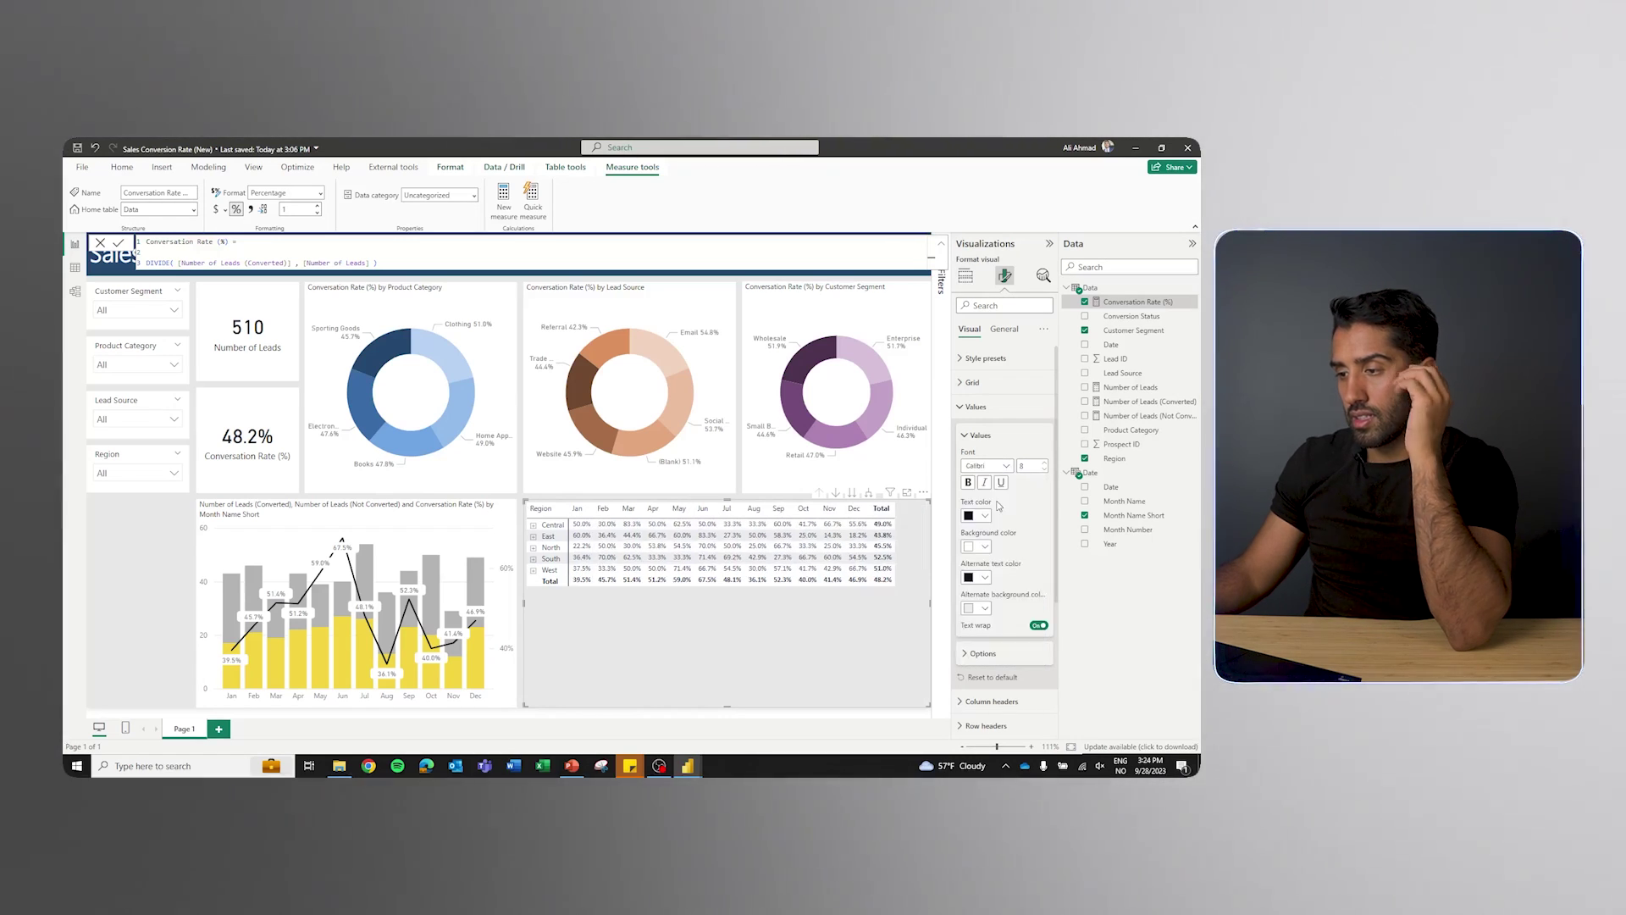
pyautogui.click(988, 439)
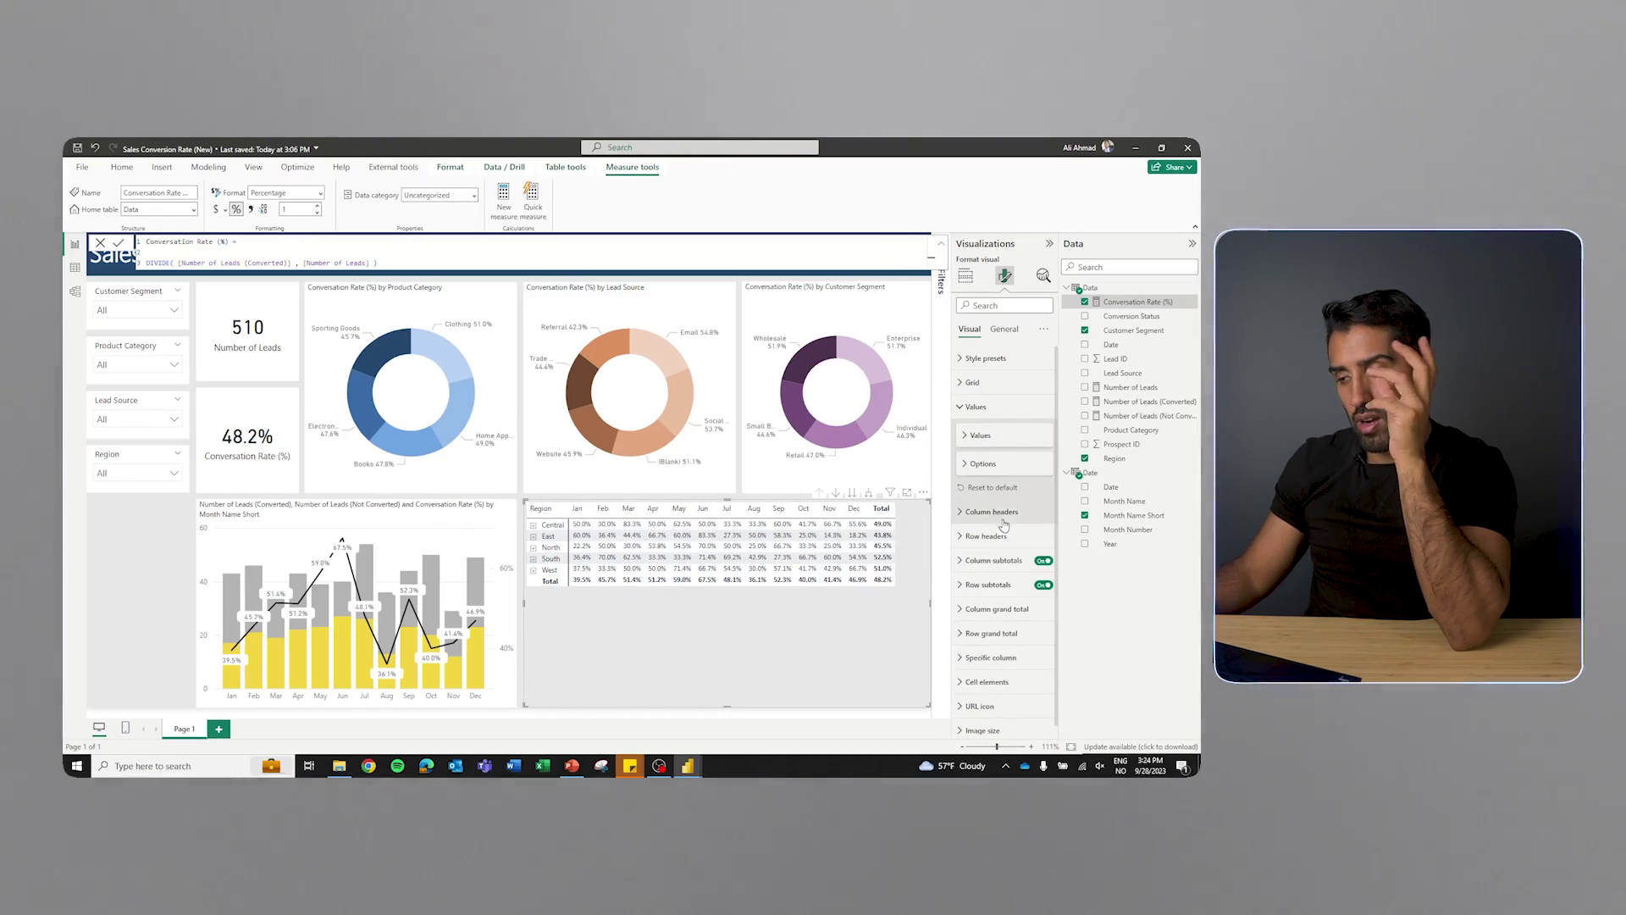
# Set the font of the matrix's row headers to Calibri
pyautogui.click(988, 536)
pyautogui.click(984, 595)
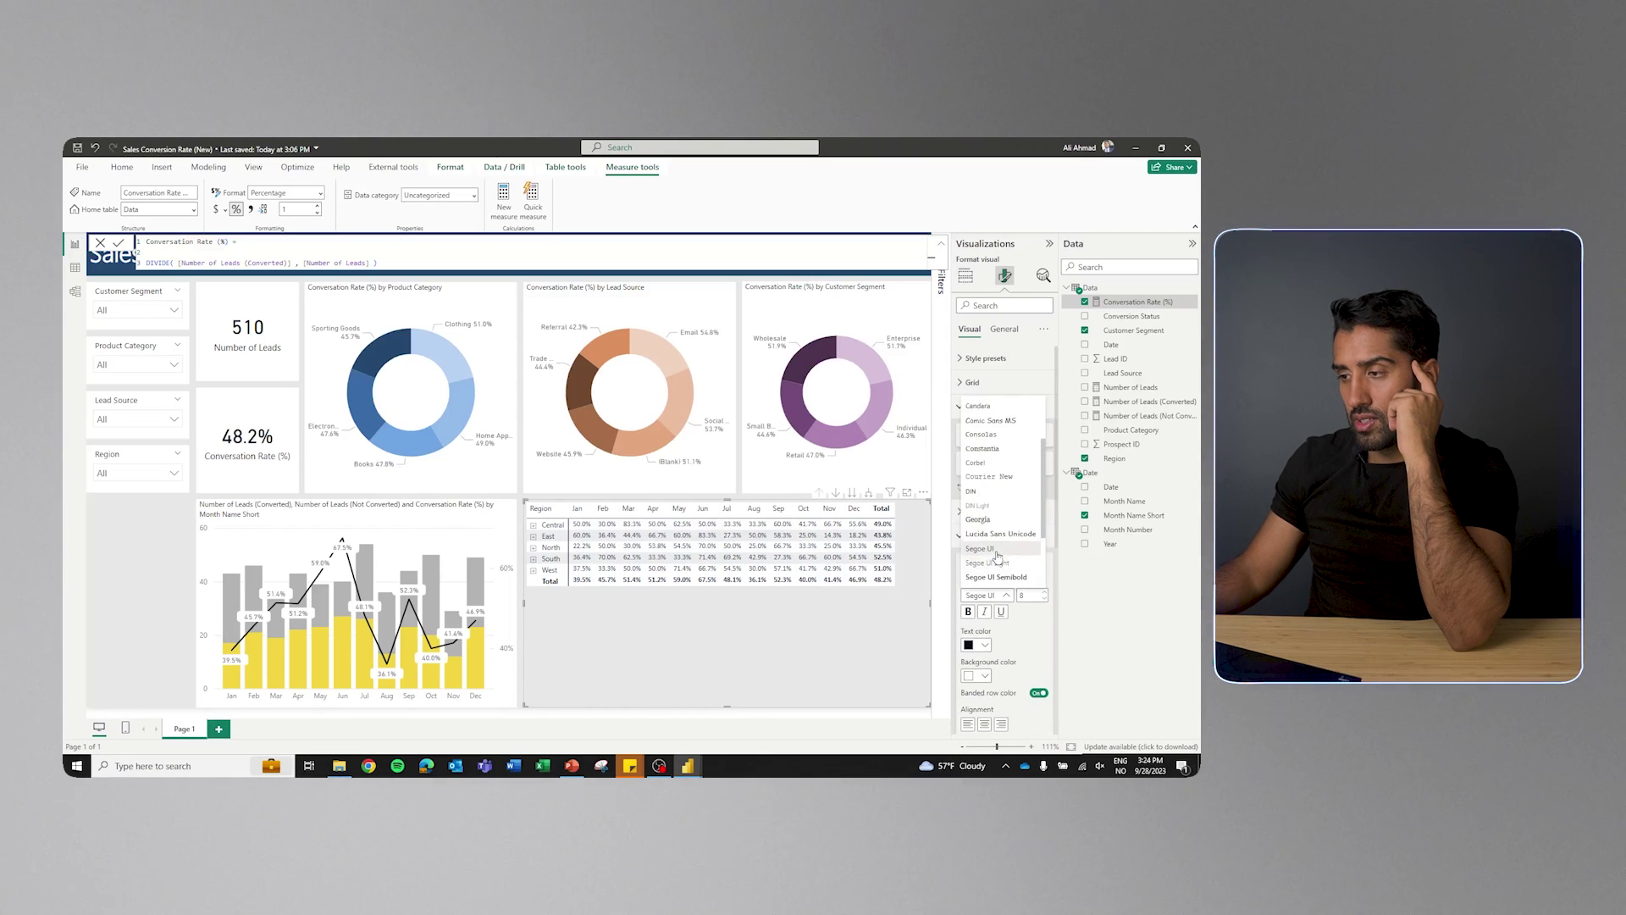
pyautogui.scroll(2, 998, 454)
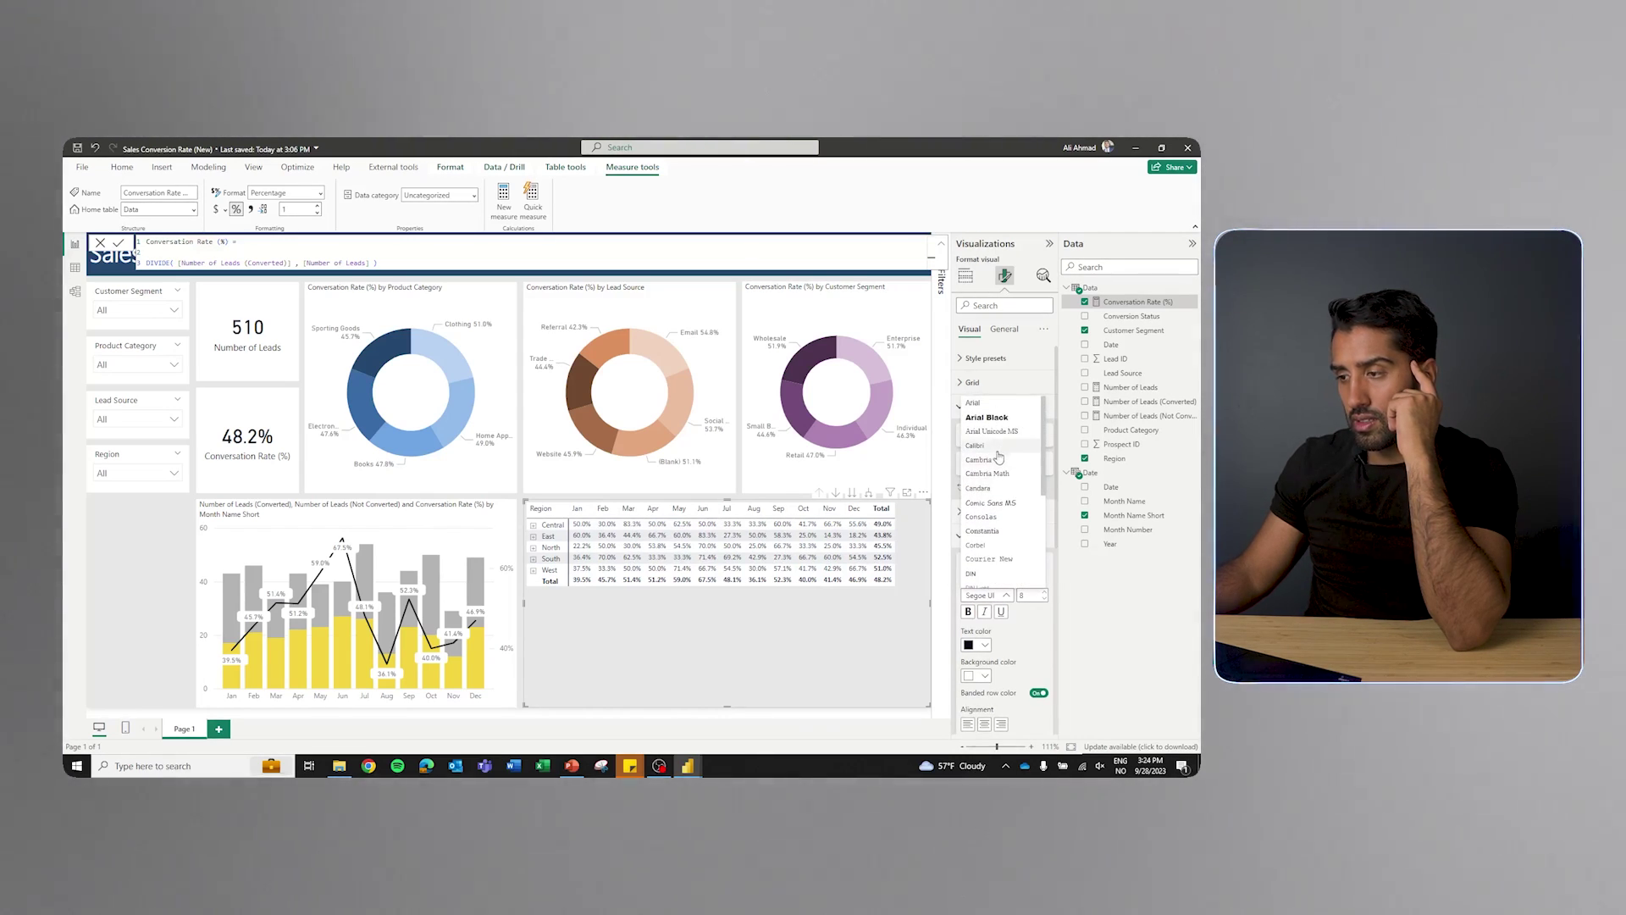
pyautogui.click(997, 449)
pyautogui.click(988, 536)
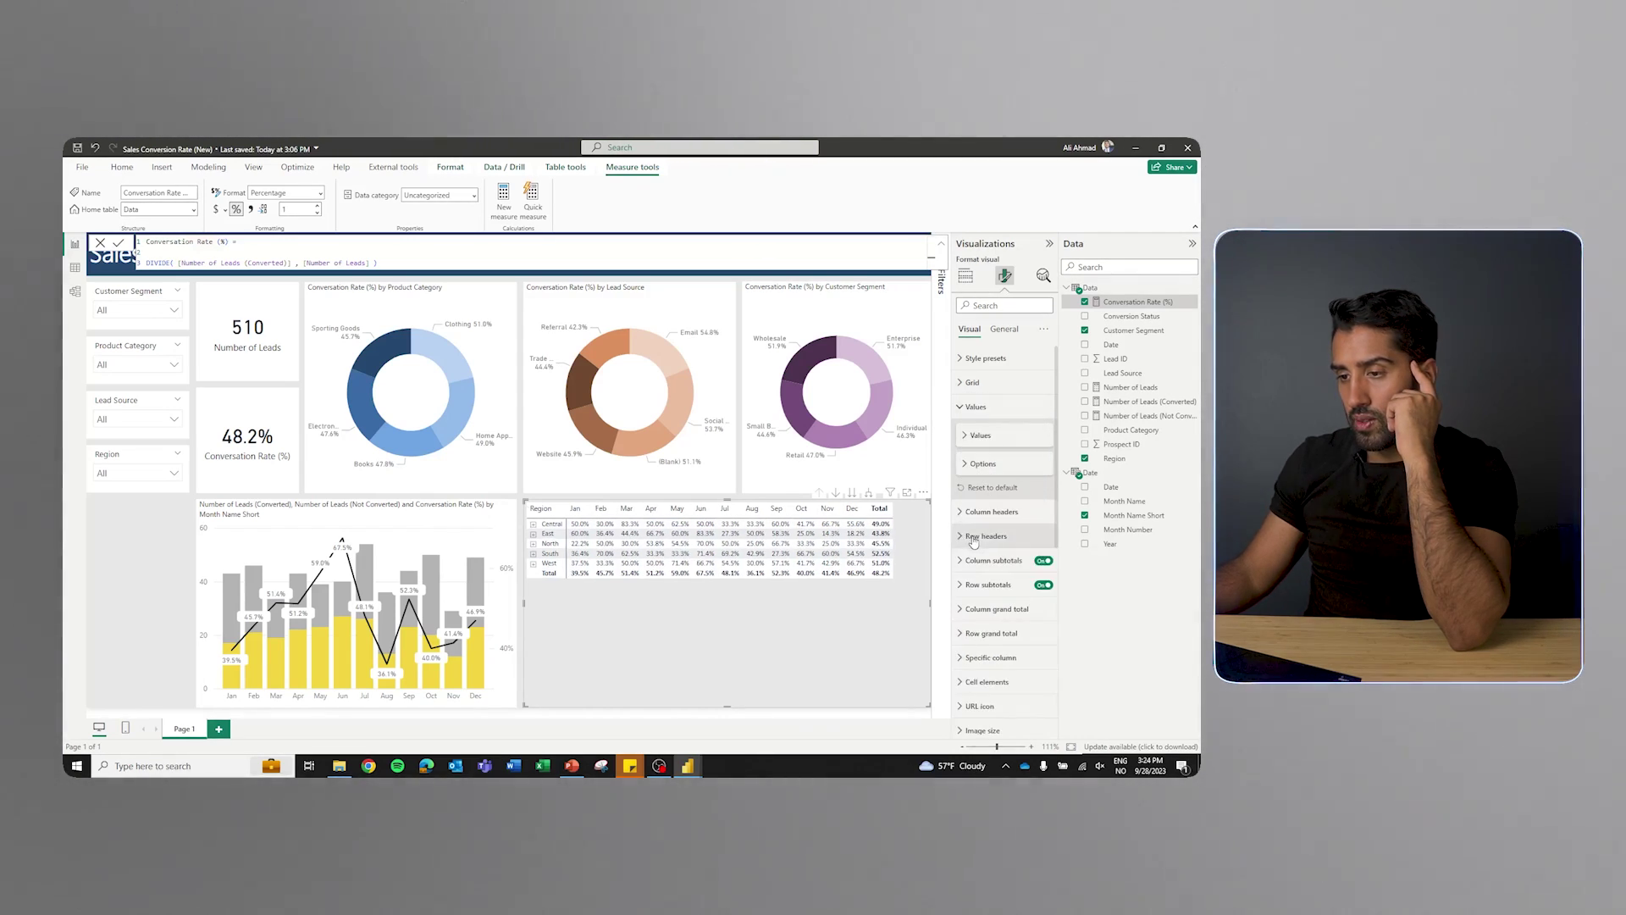
# Set the font of the matrix's column headers to Calibri and reselect the matrix on the canvas
pyautogui.click(1004, 584)
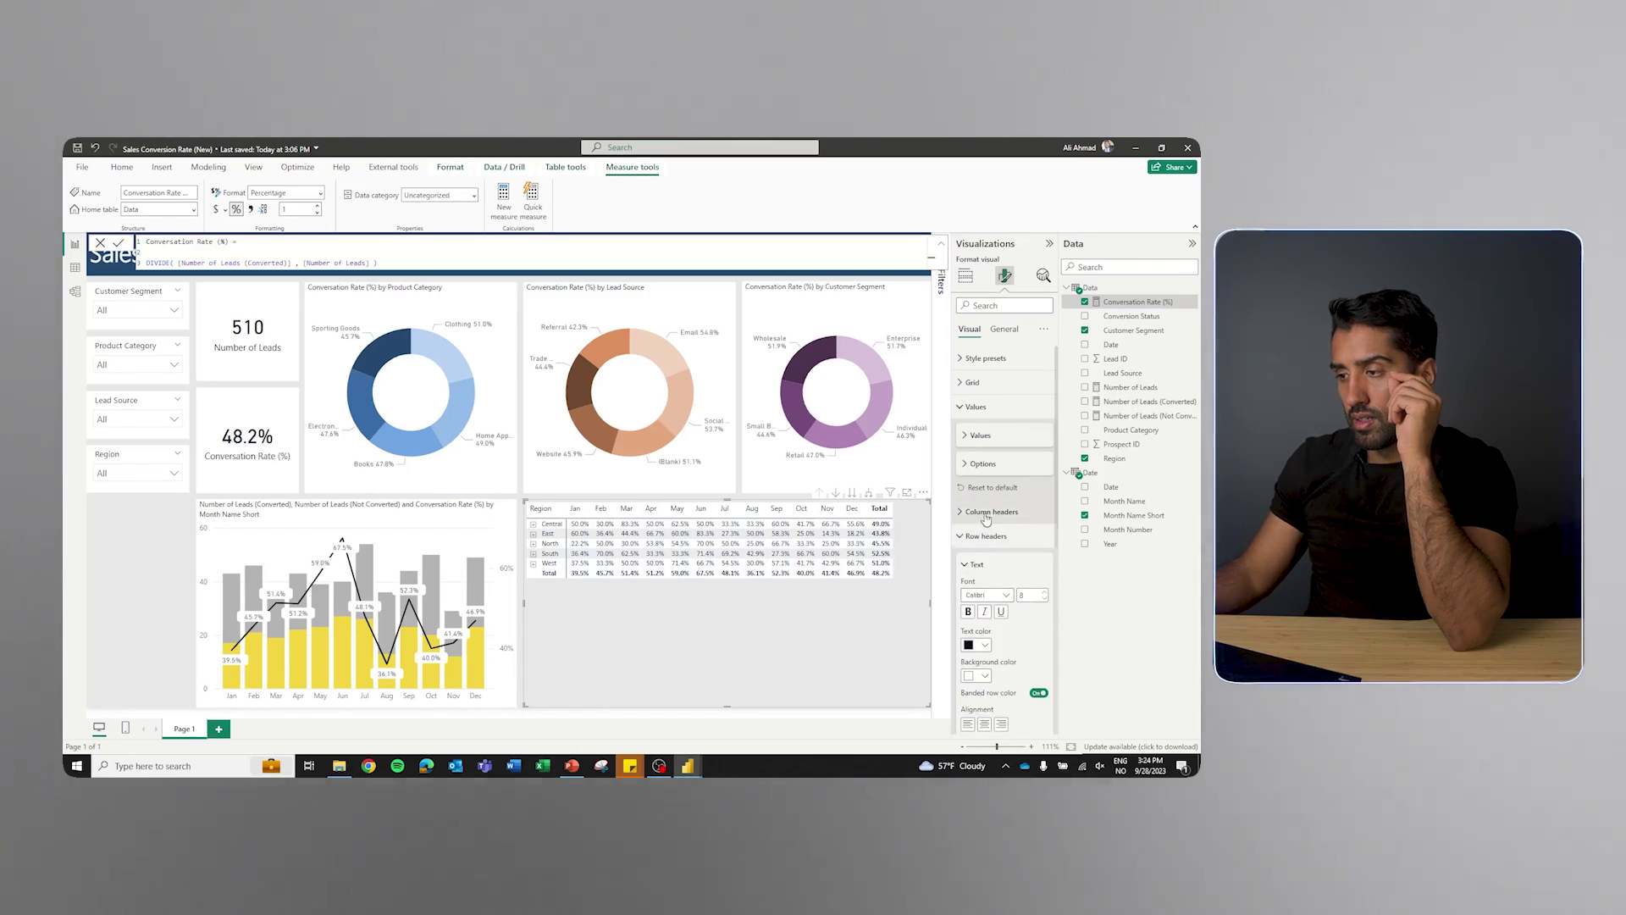
pyautogui.click(985, 571)
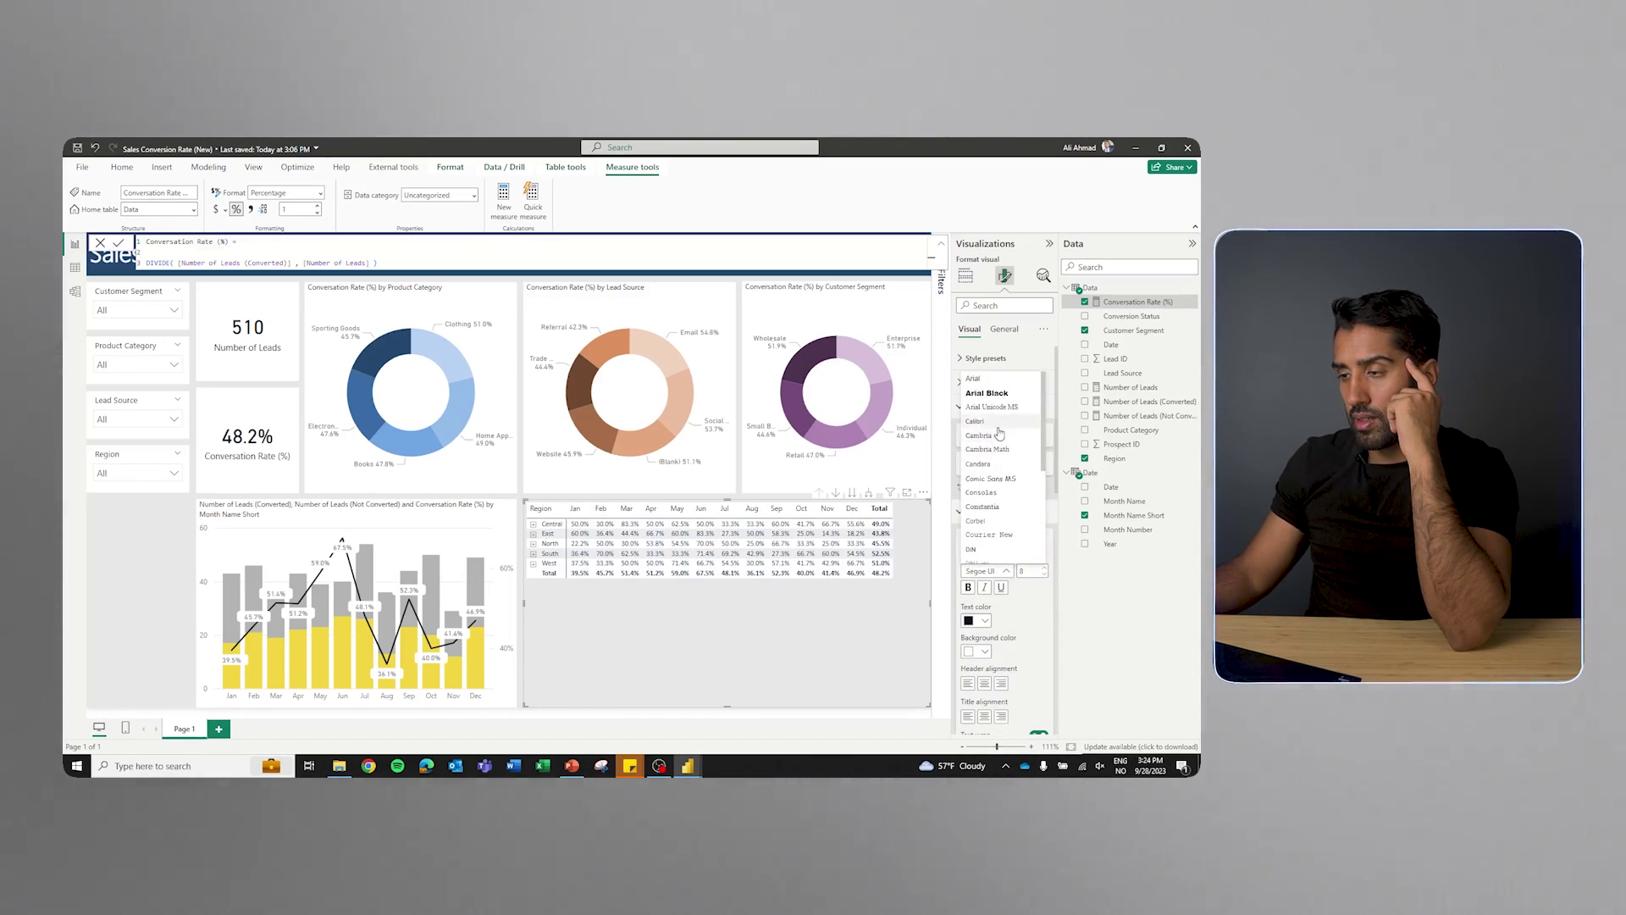
pyautogui.click(997, 426)
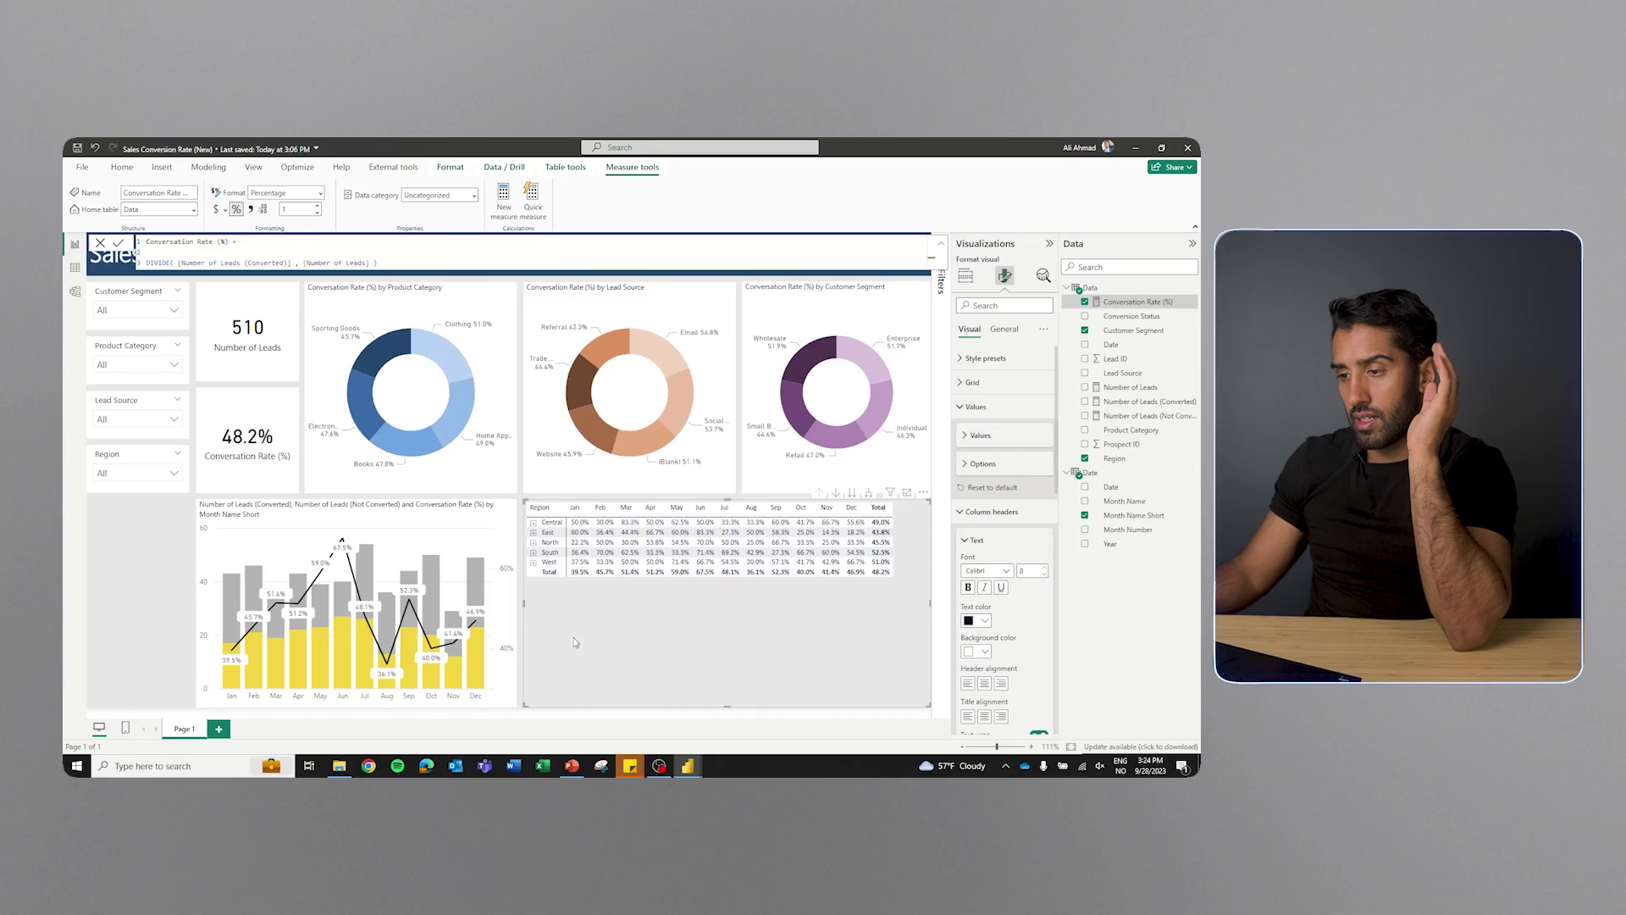
pyautogui.press('Escape')
pyautogui.click(660, 658)
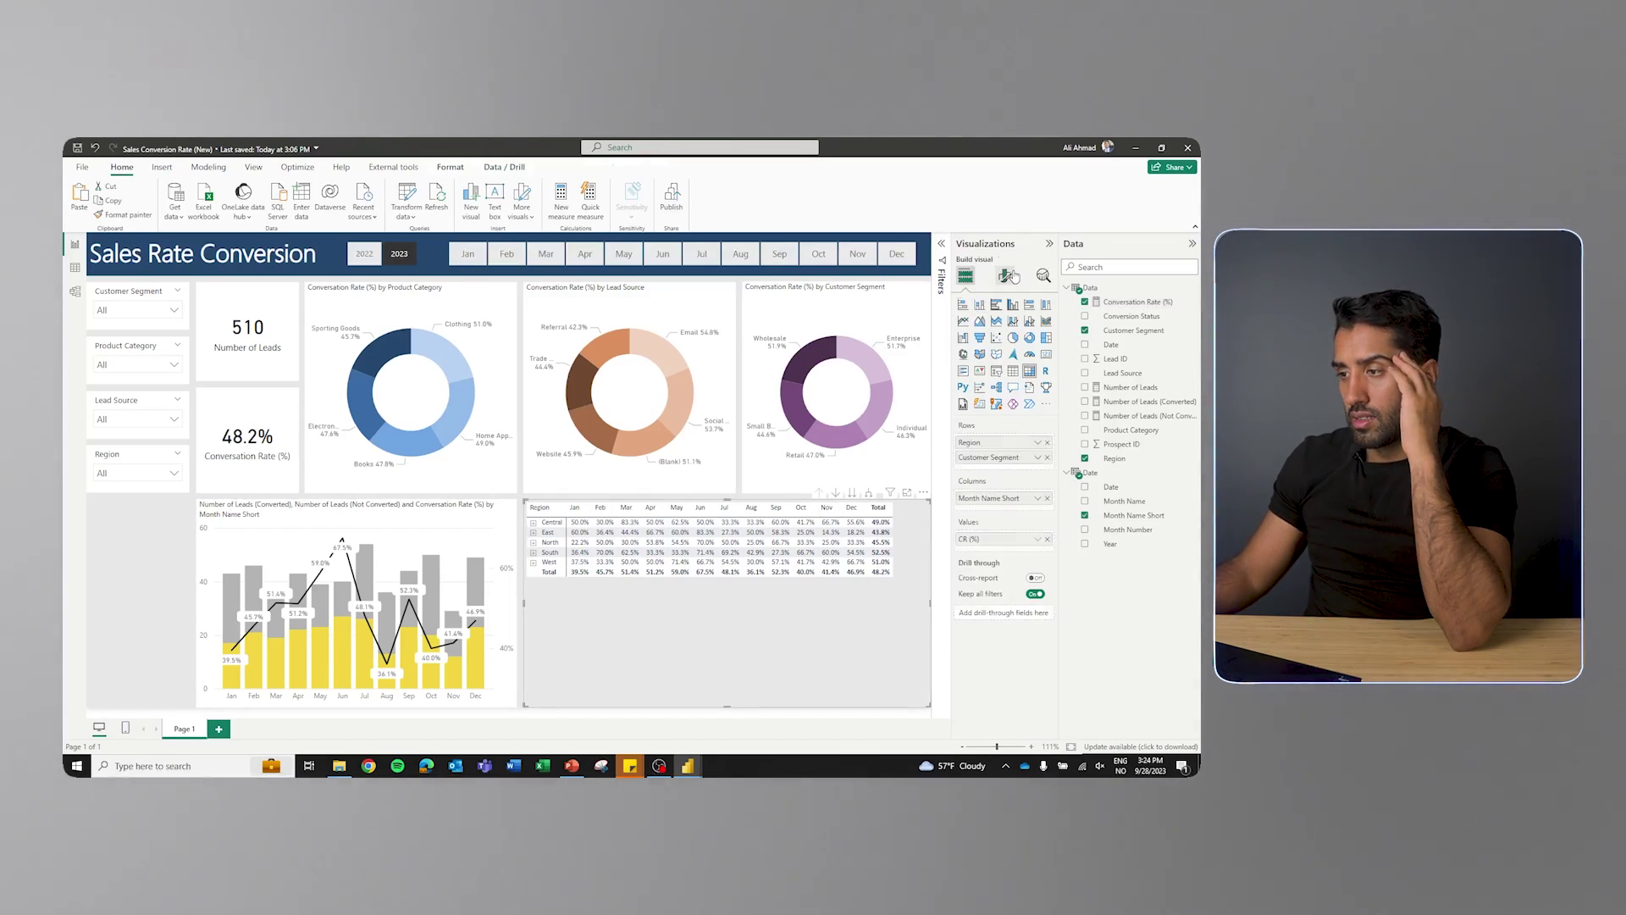
# Turn on the matrix's background with 0% transparency
pyautogui.click(1009, 276)
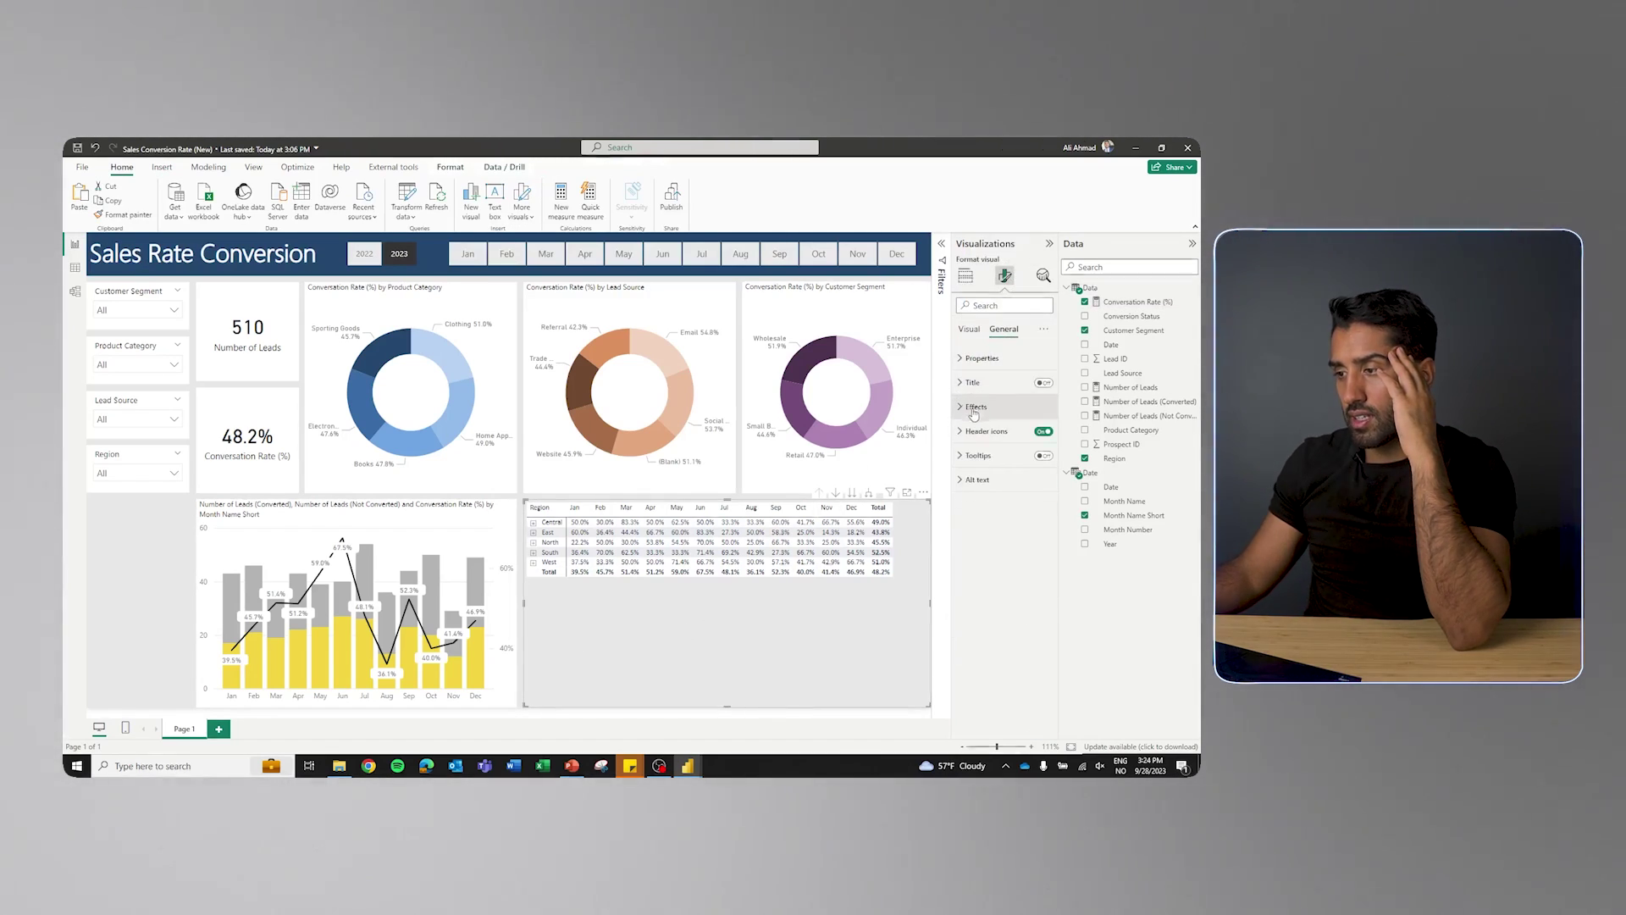
pyautogui.click(976, 407)
pyautogui.click(1039, 436)
pyautogui.moveTo(1032, 502); pyautogui.dragTo(935, 506)
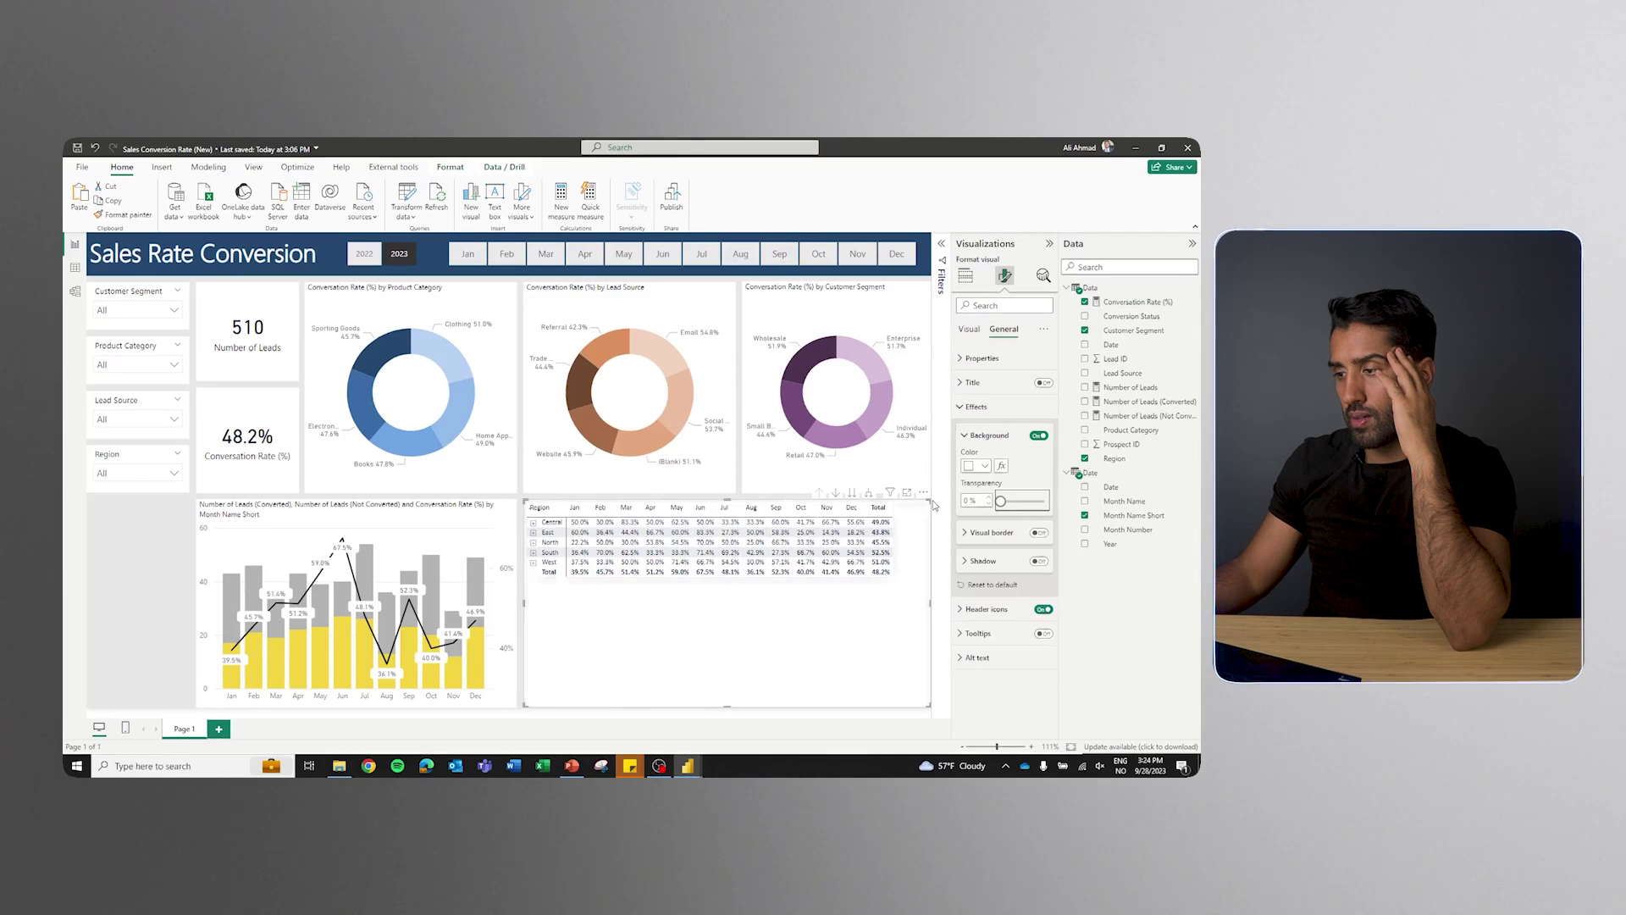
# Start gradient background color formatting for the matrix's CR (%) values, with light blue as the highest-value color
pyautogui.click(966, 277)
pyautogui.click(1037, 540)
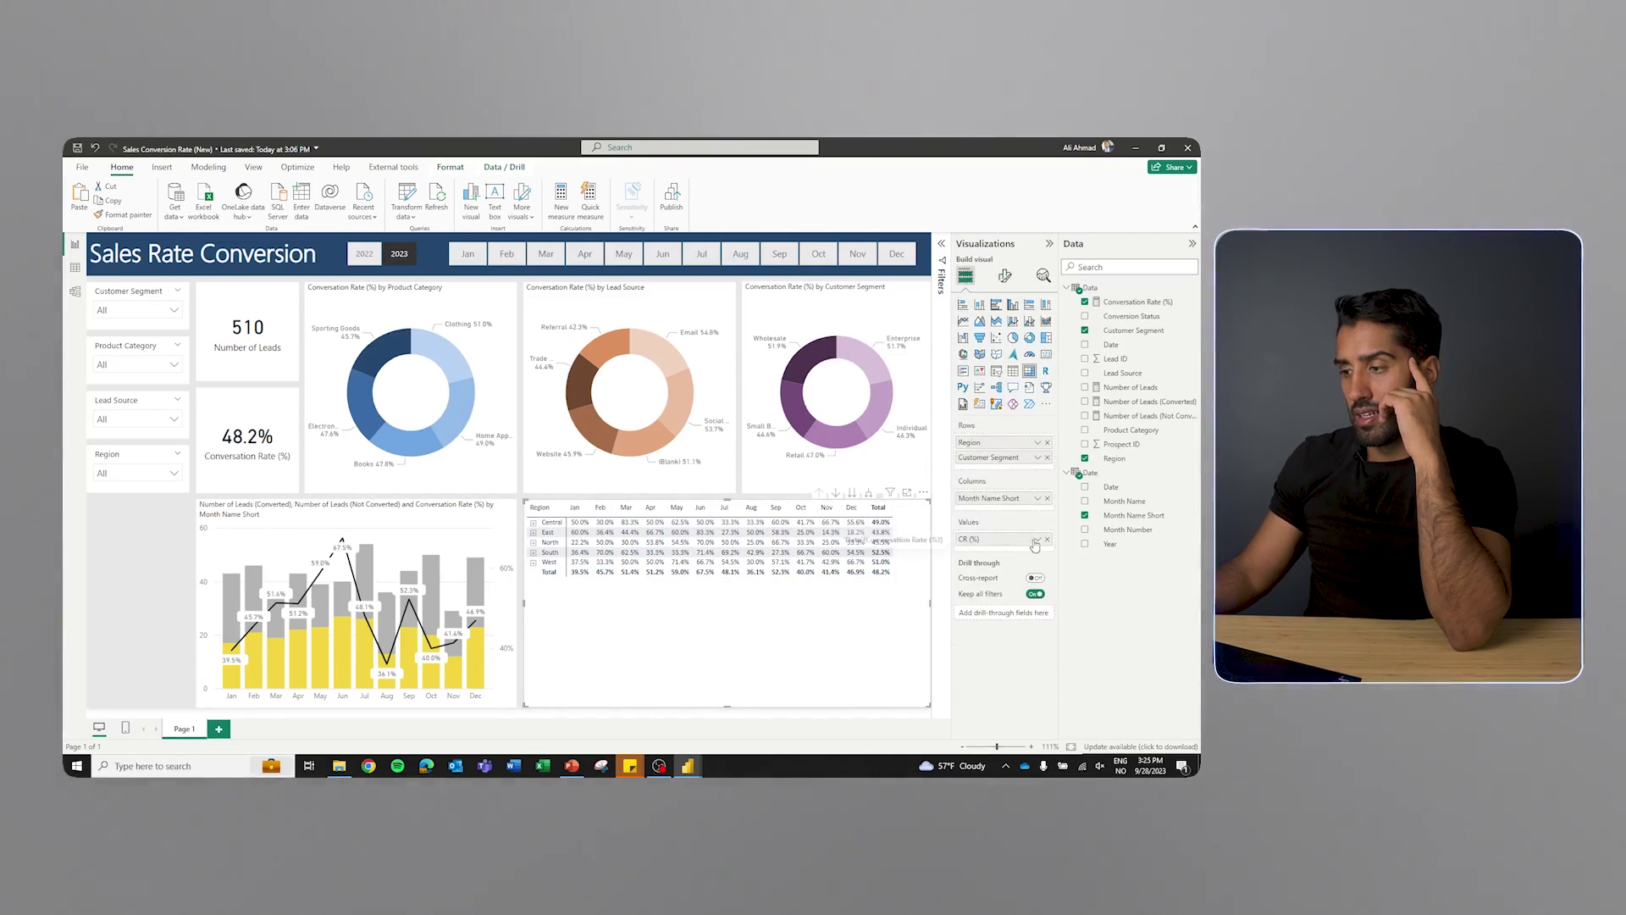
pyautogui.moveTo(1083, 601)
pyautogui.click(999, 603)
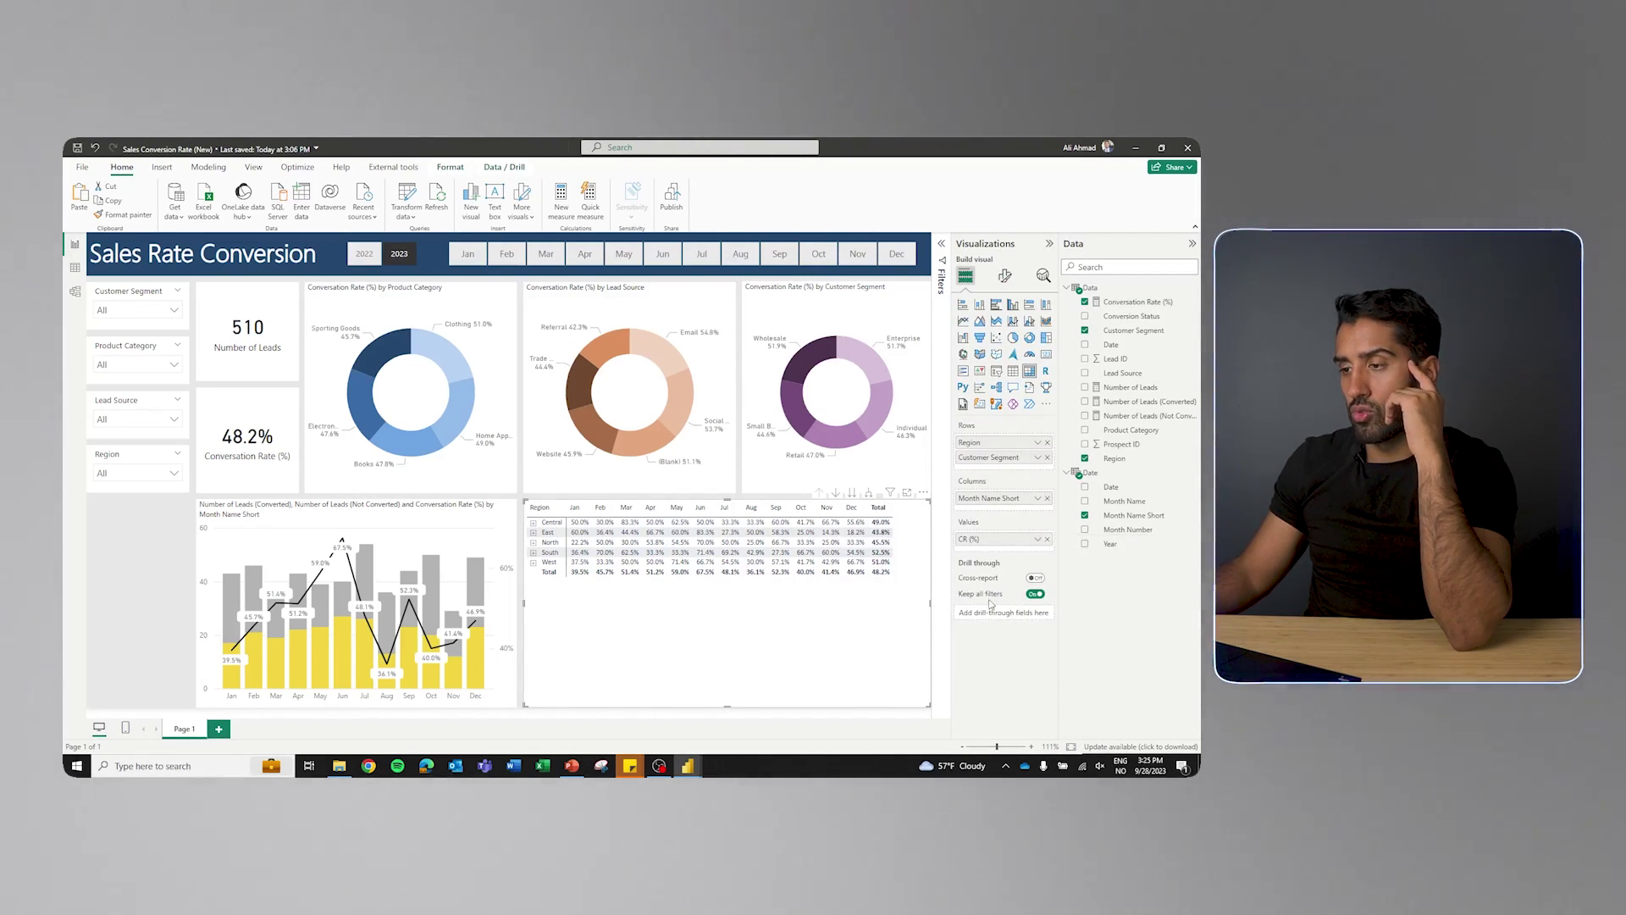
pyautogui.click(517, 419)
pyautogui.click(520, 447)
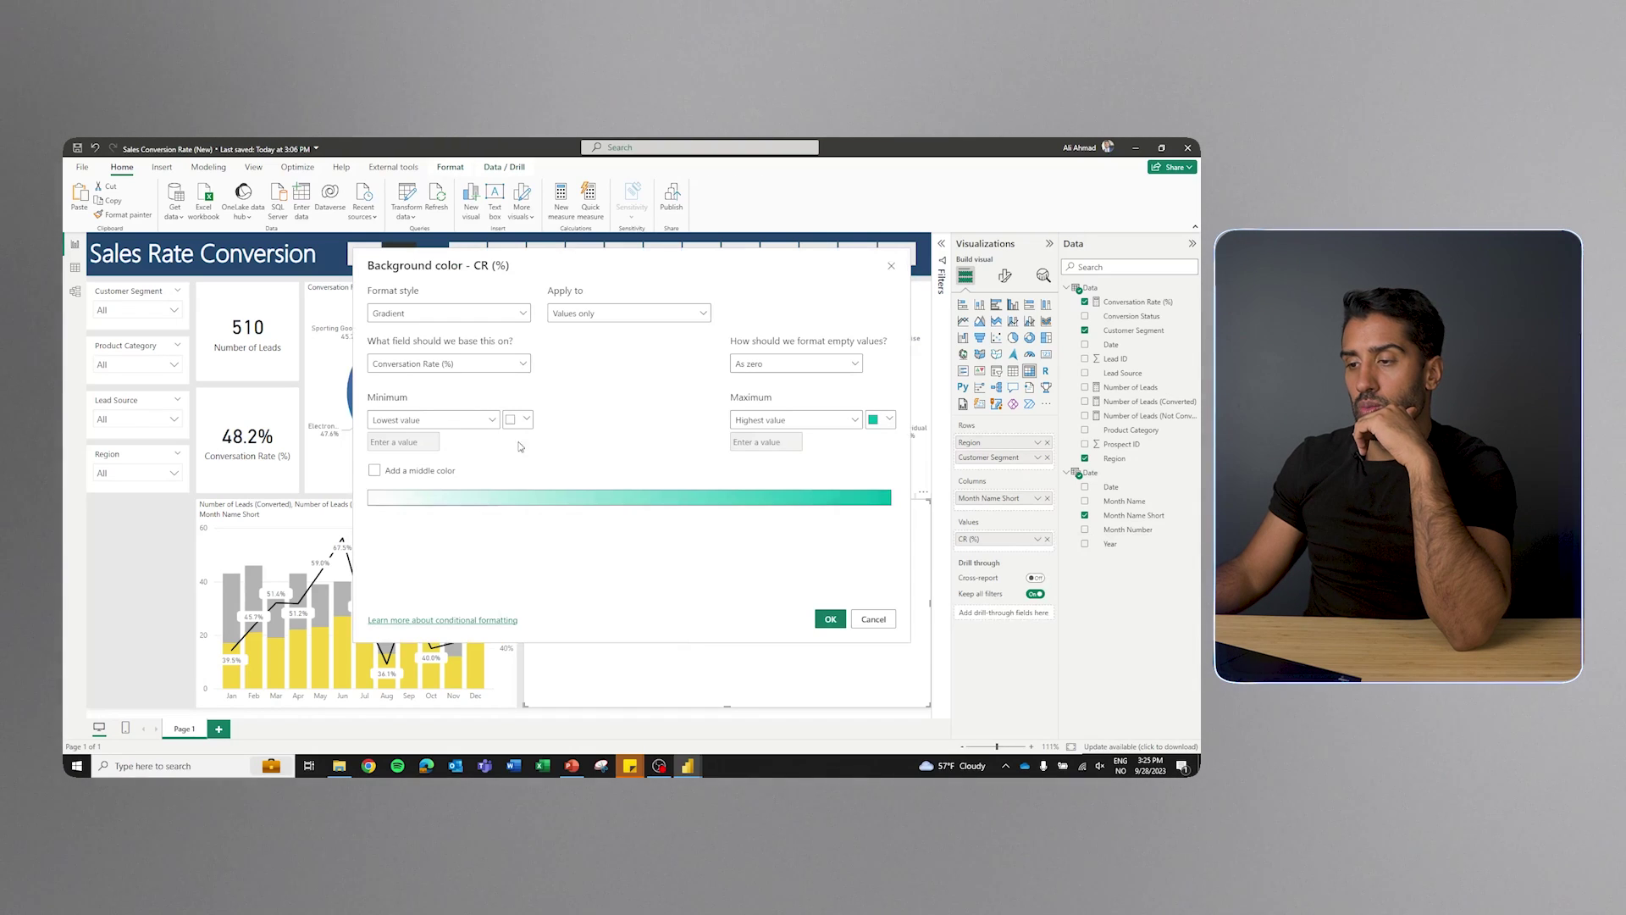
pyautogui.click(881, 420)
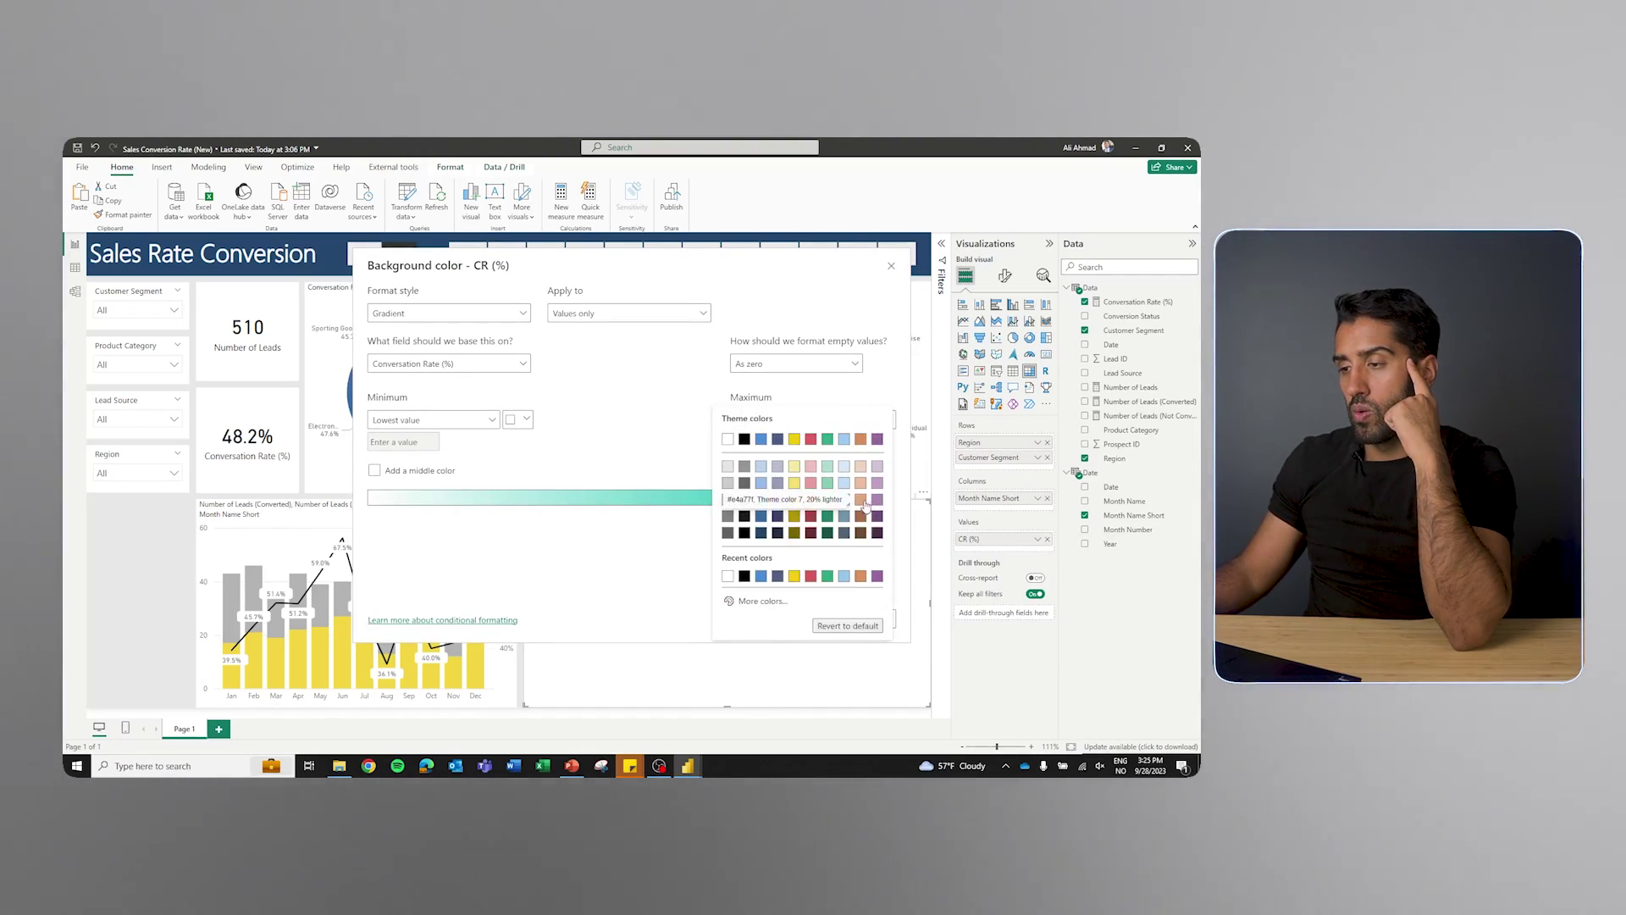
pyautogui.click(761, 483)
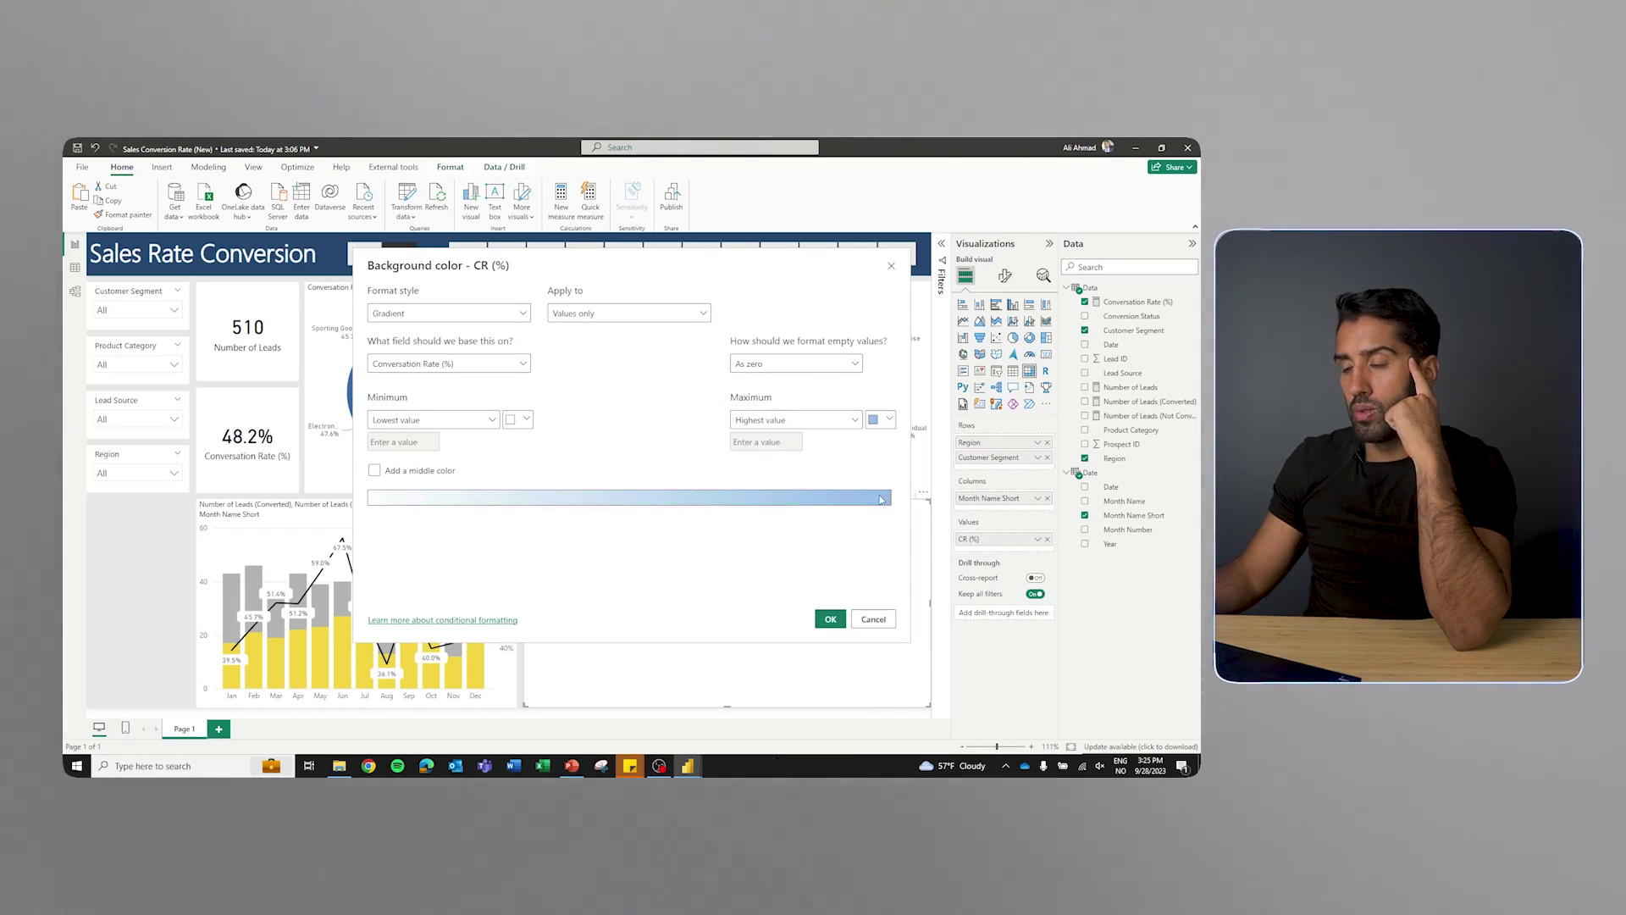
# Leave empty values unformatted, change the gradient's highest-value color to light green, and apply the background formatting
pyautogui.click(803, 365)
pyautogui.click(801, 423)
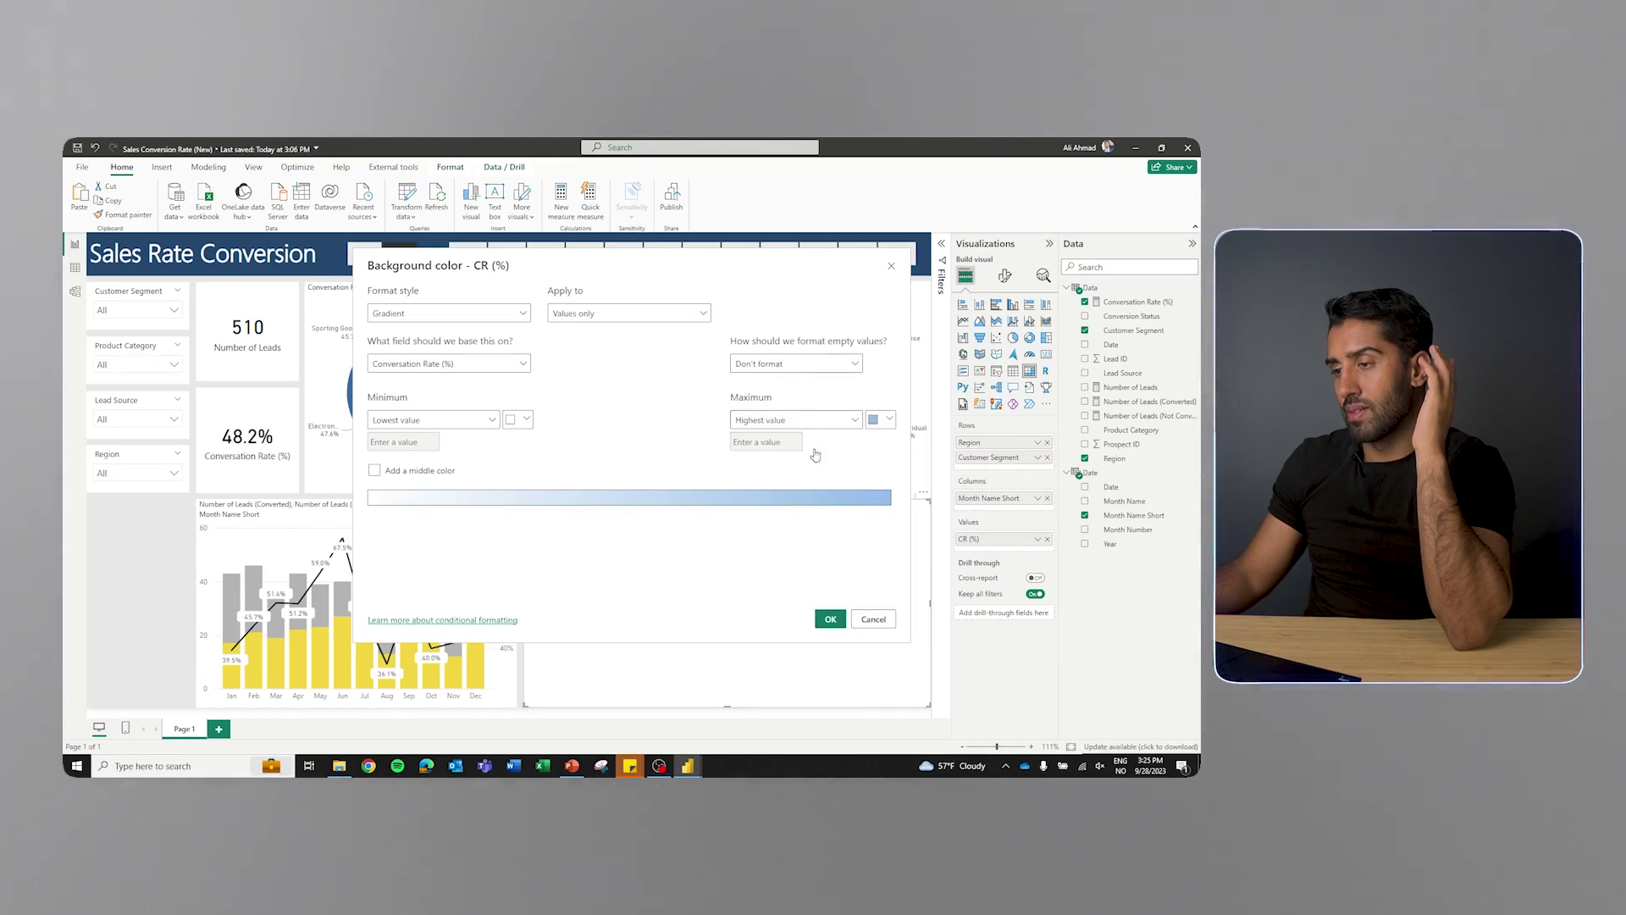
pyautogui.click(879, 426)
pyautogui.click(829, 484)
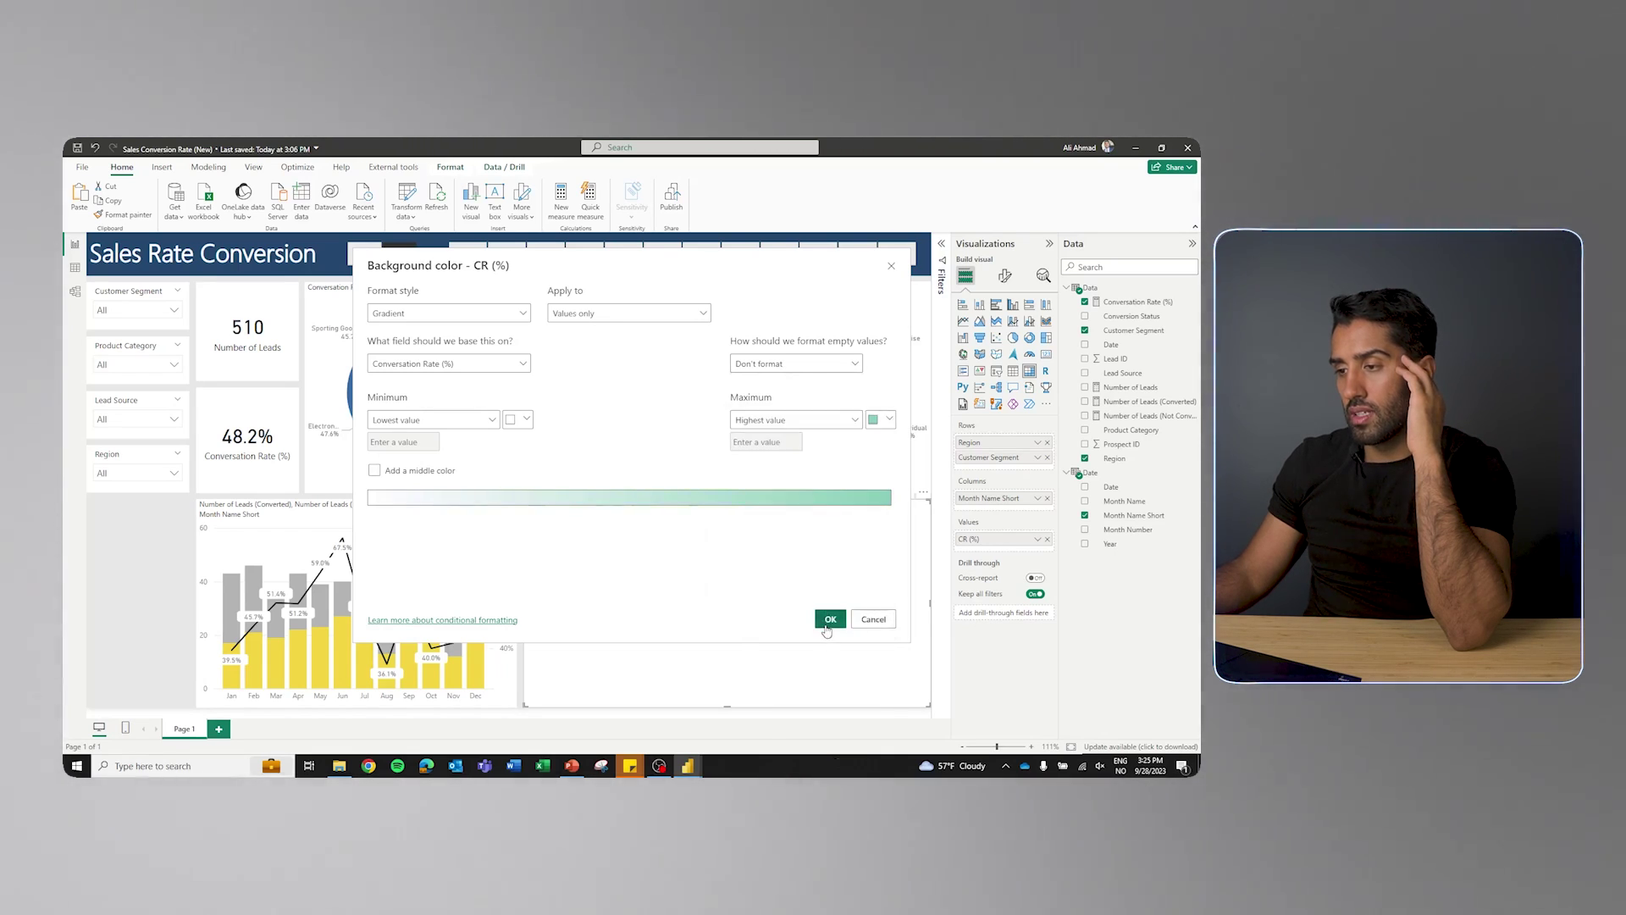
pyautogui.click(830, 620)
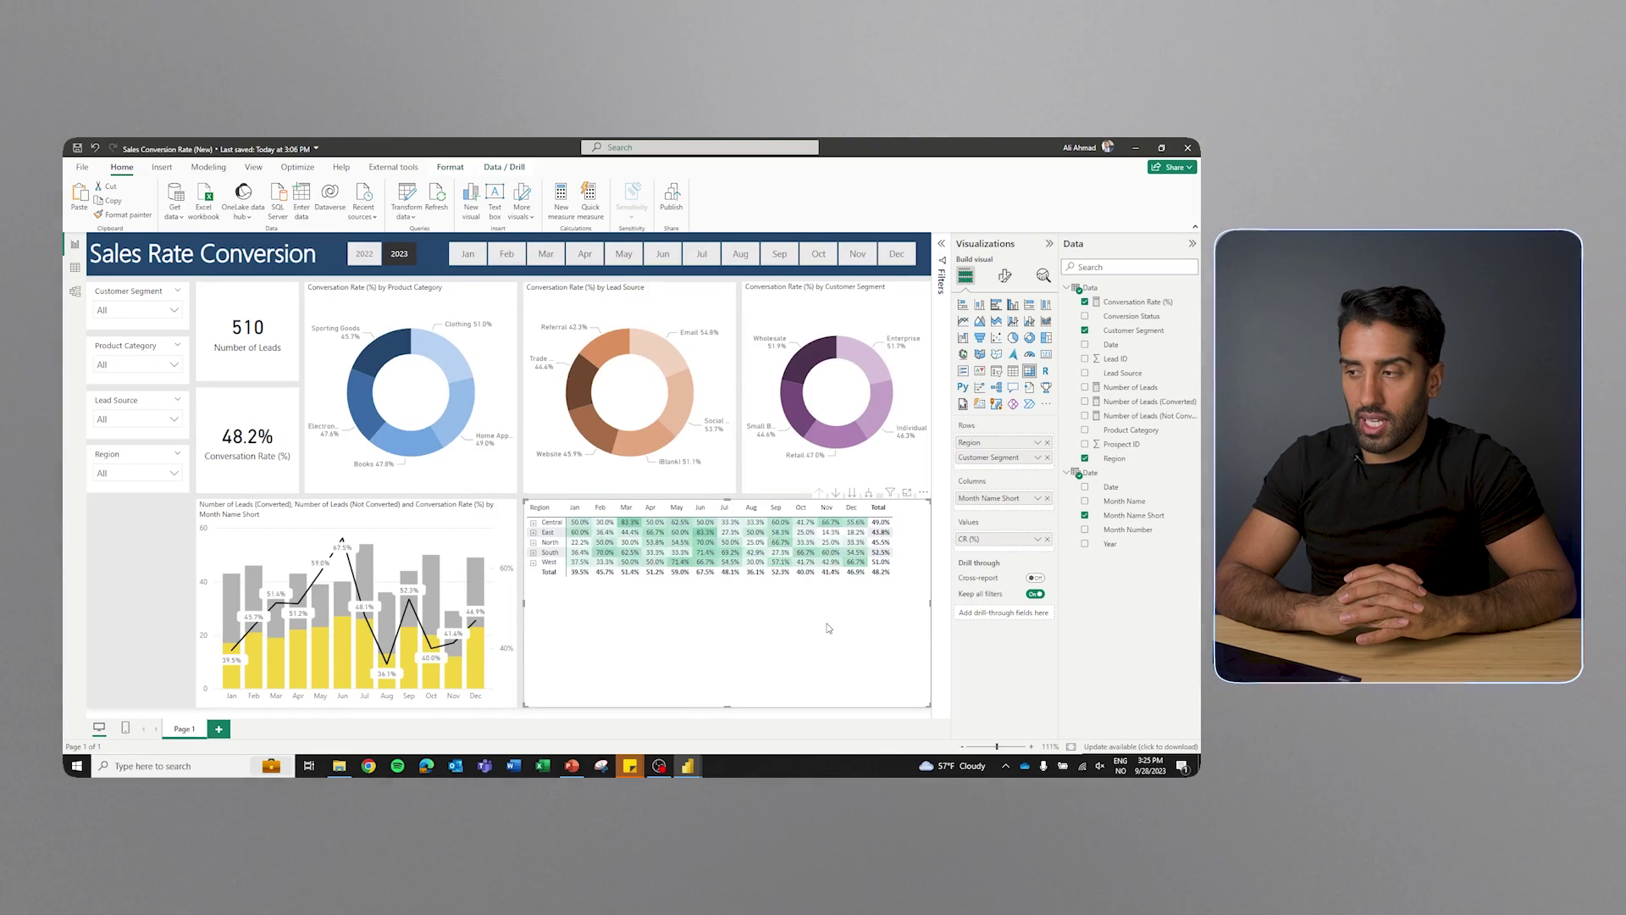
# Collapse the Visualizations and Data panes and keep the new Sales Conversion Rate report in front
pyautogui.click(1049, 243)
pyautogui.click(1192, 243)
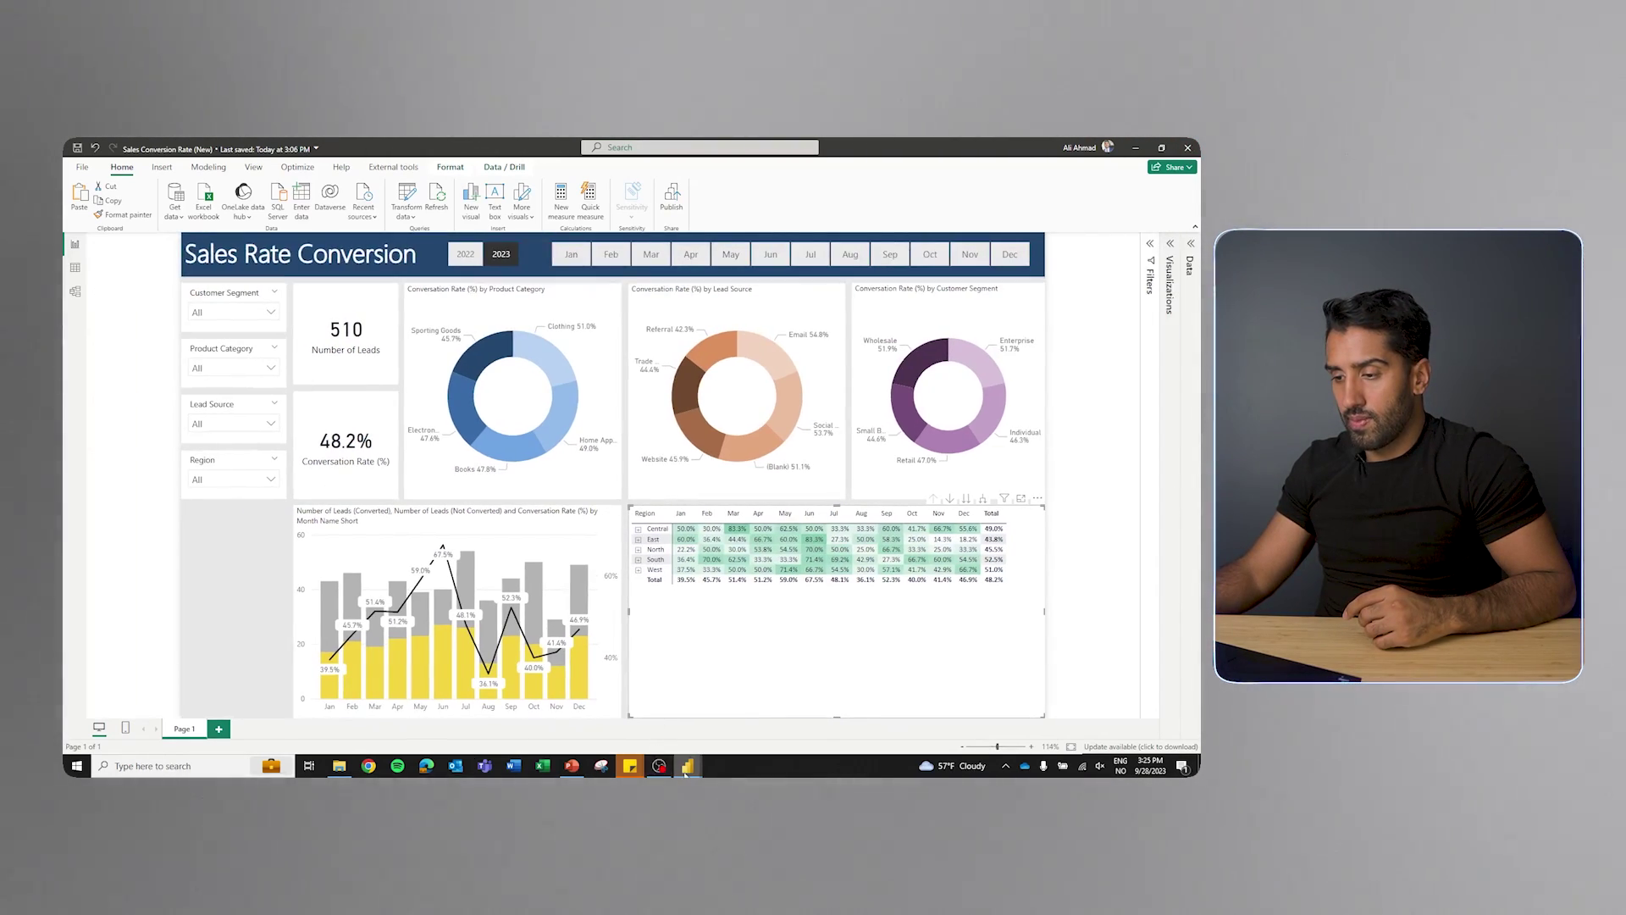
pyautogui.moveTo(687, 766)
pyautogui.moveTo(641, 719)
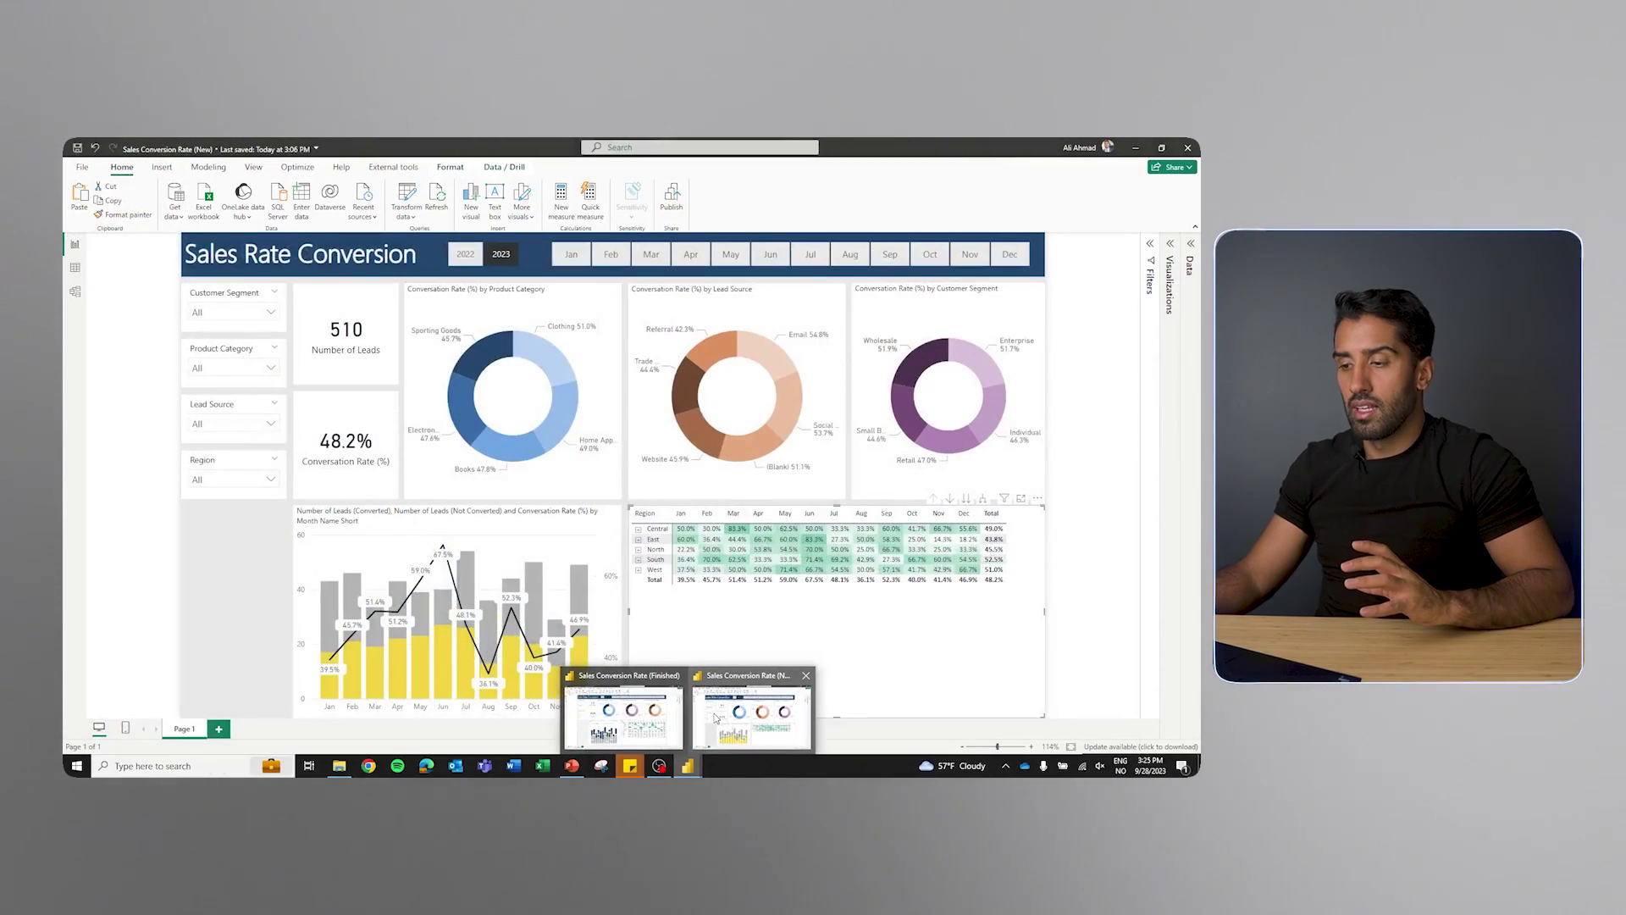
pyautogui.click(715, 718)
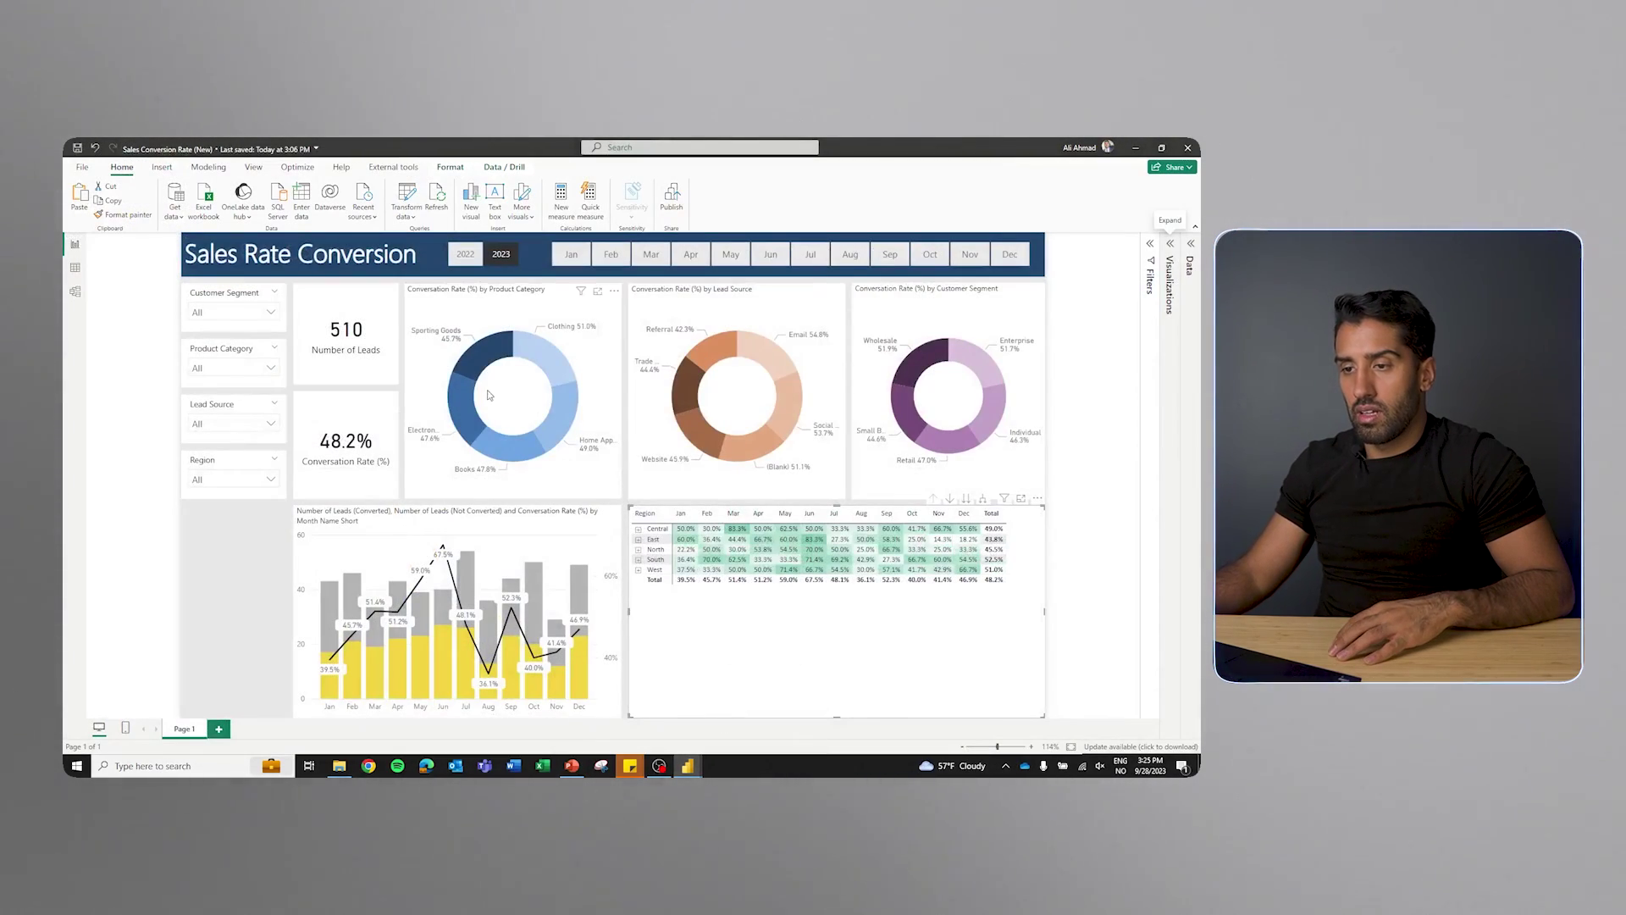
# Test the slicers by filtering to the Small Business segment, March and April in turn, clearing each selection
pyautogui.click(214, 314)
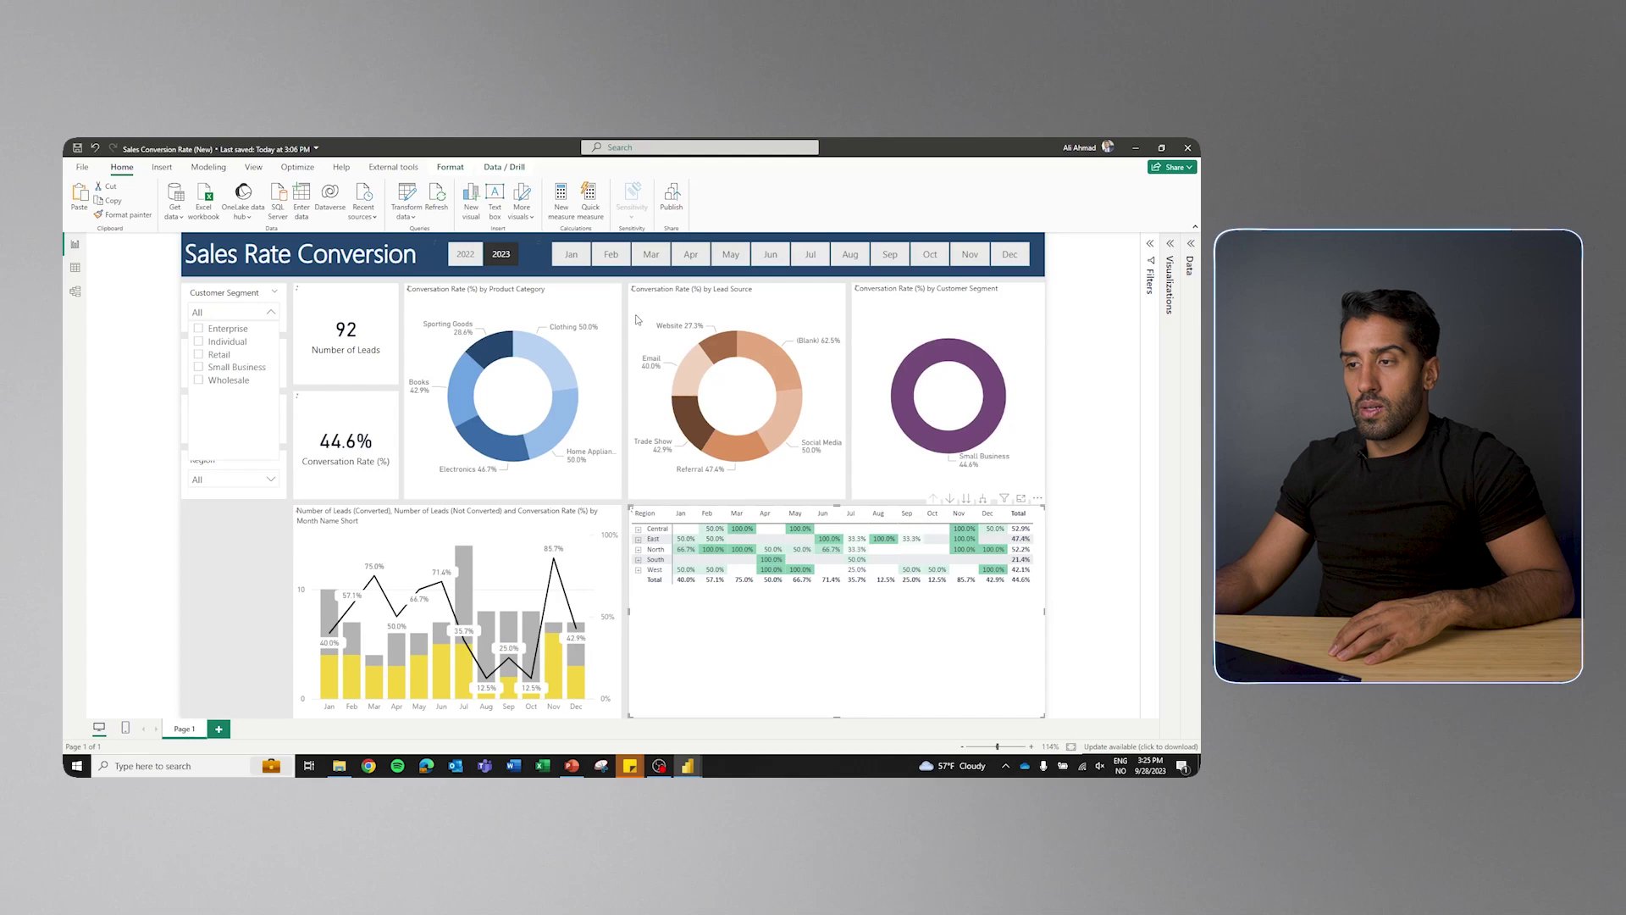
pyautogui.click(668, 265)
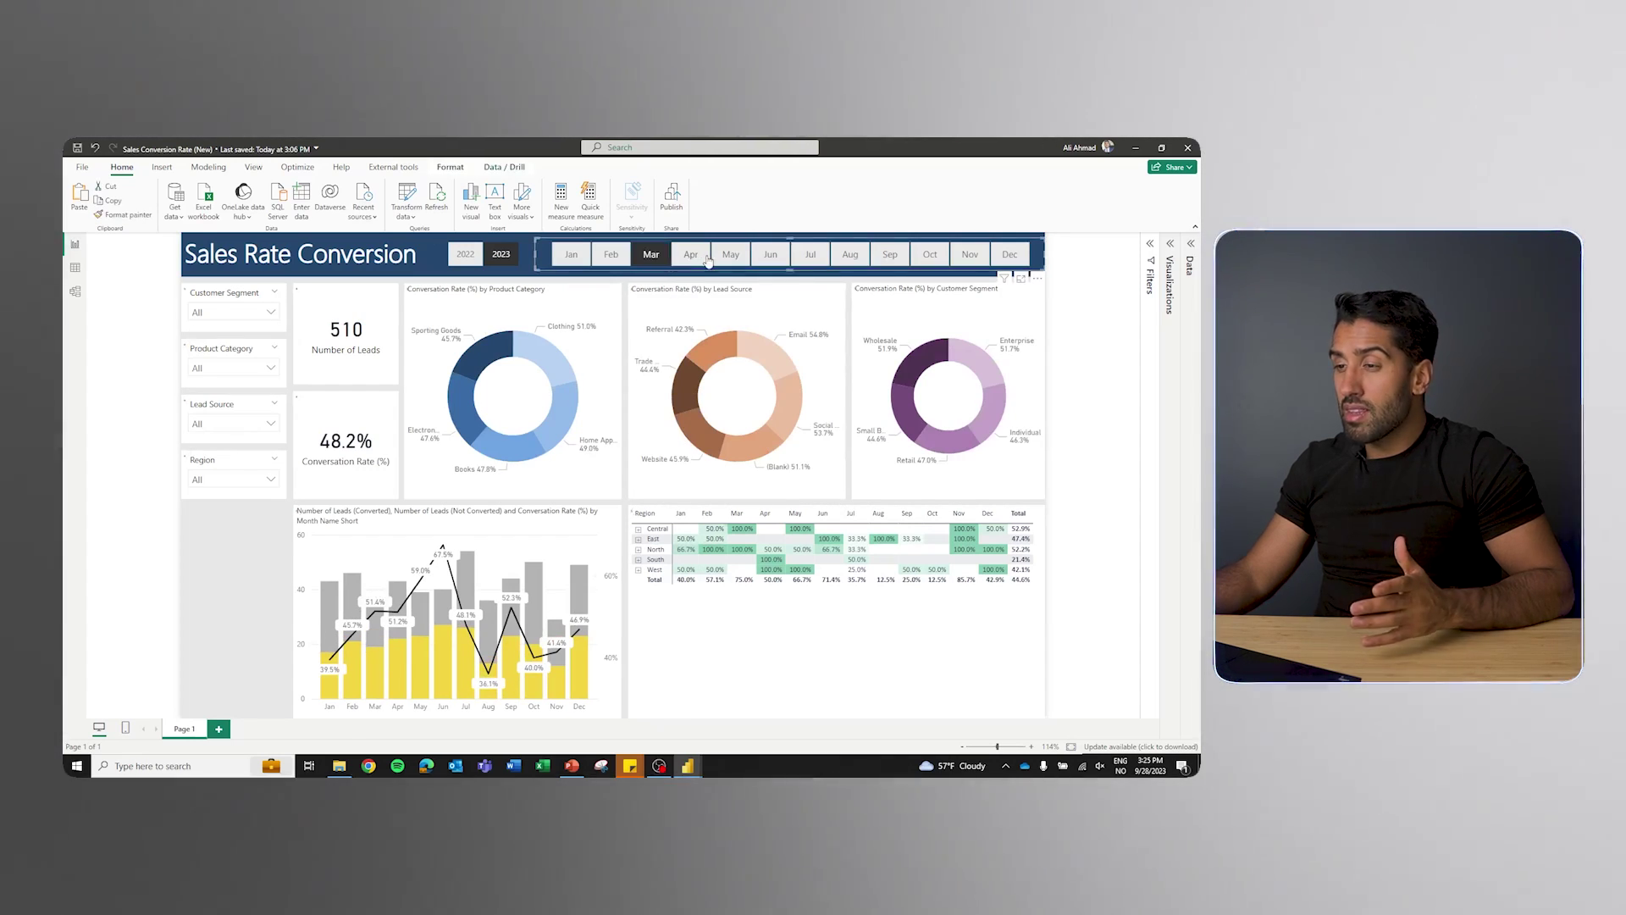
pyautogui.click(667, 263)
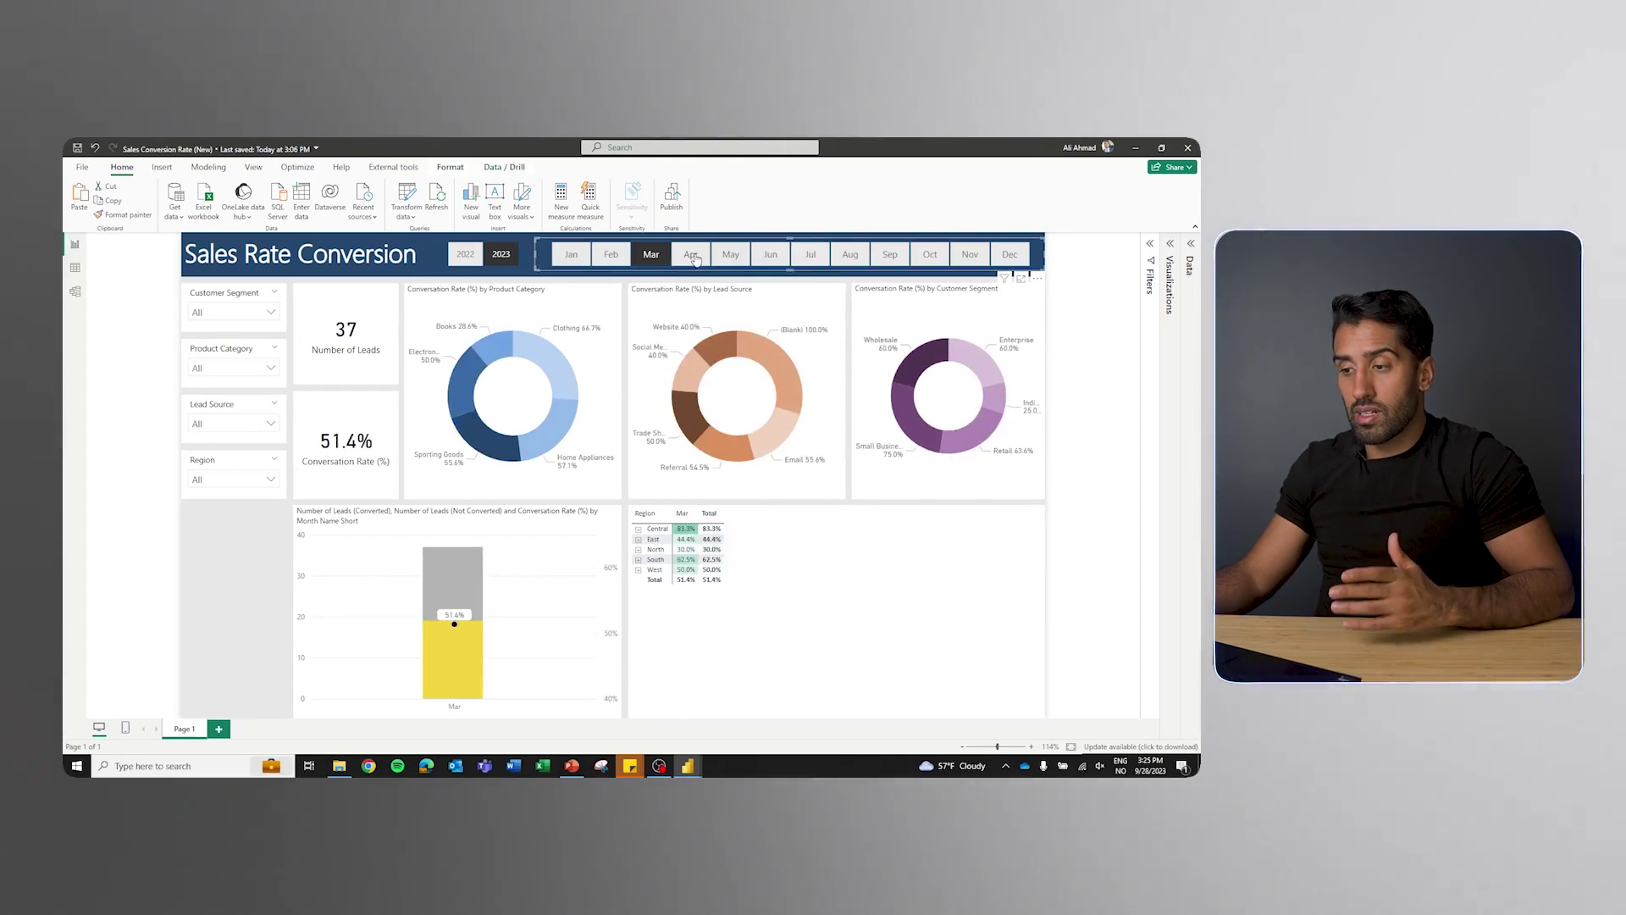
pyautogui.click(699, 262)
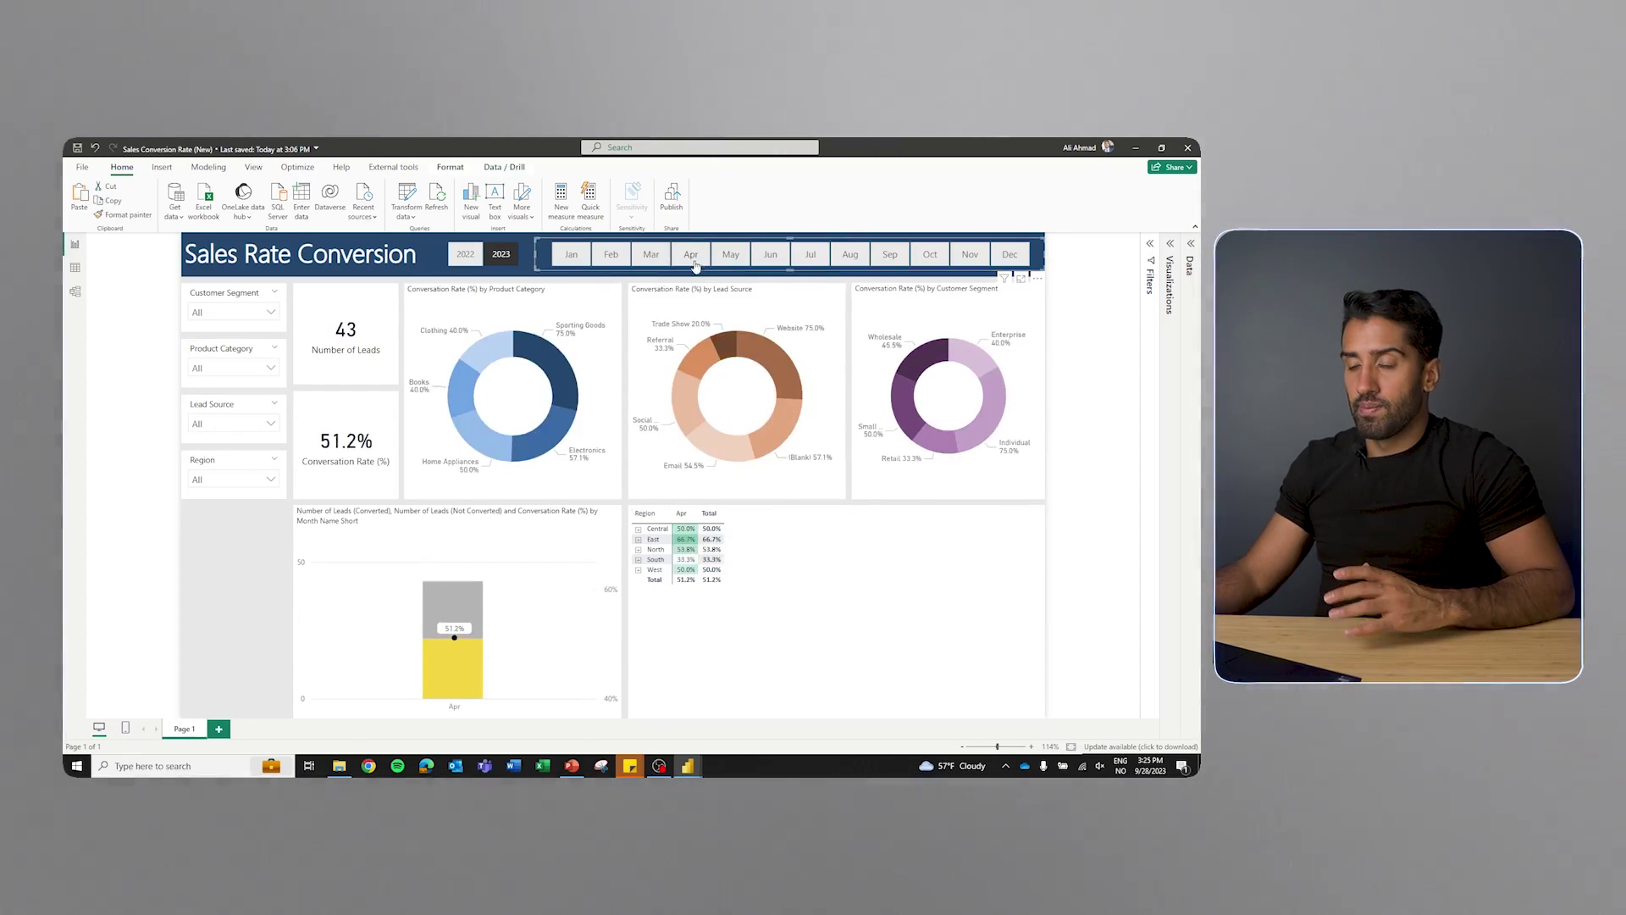
pyautogui.click(690, 255)
# Test the Lead Source slicer with Referral, Trade Show and Website in turn, clearing the selection and closing the list
pyautogui.click(233, 423)
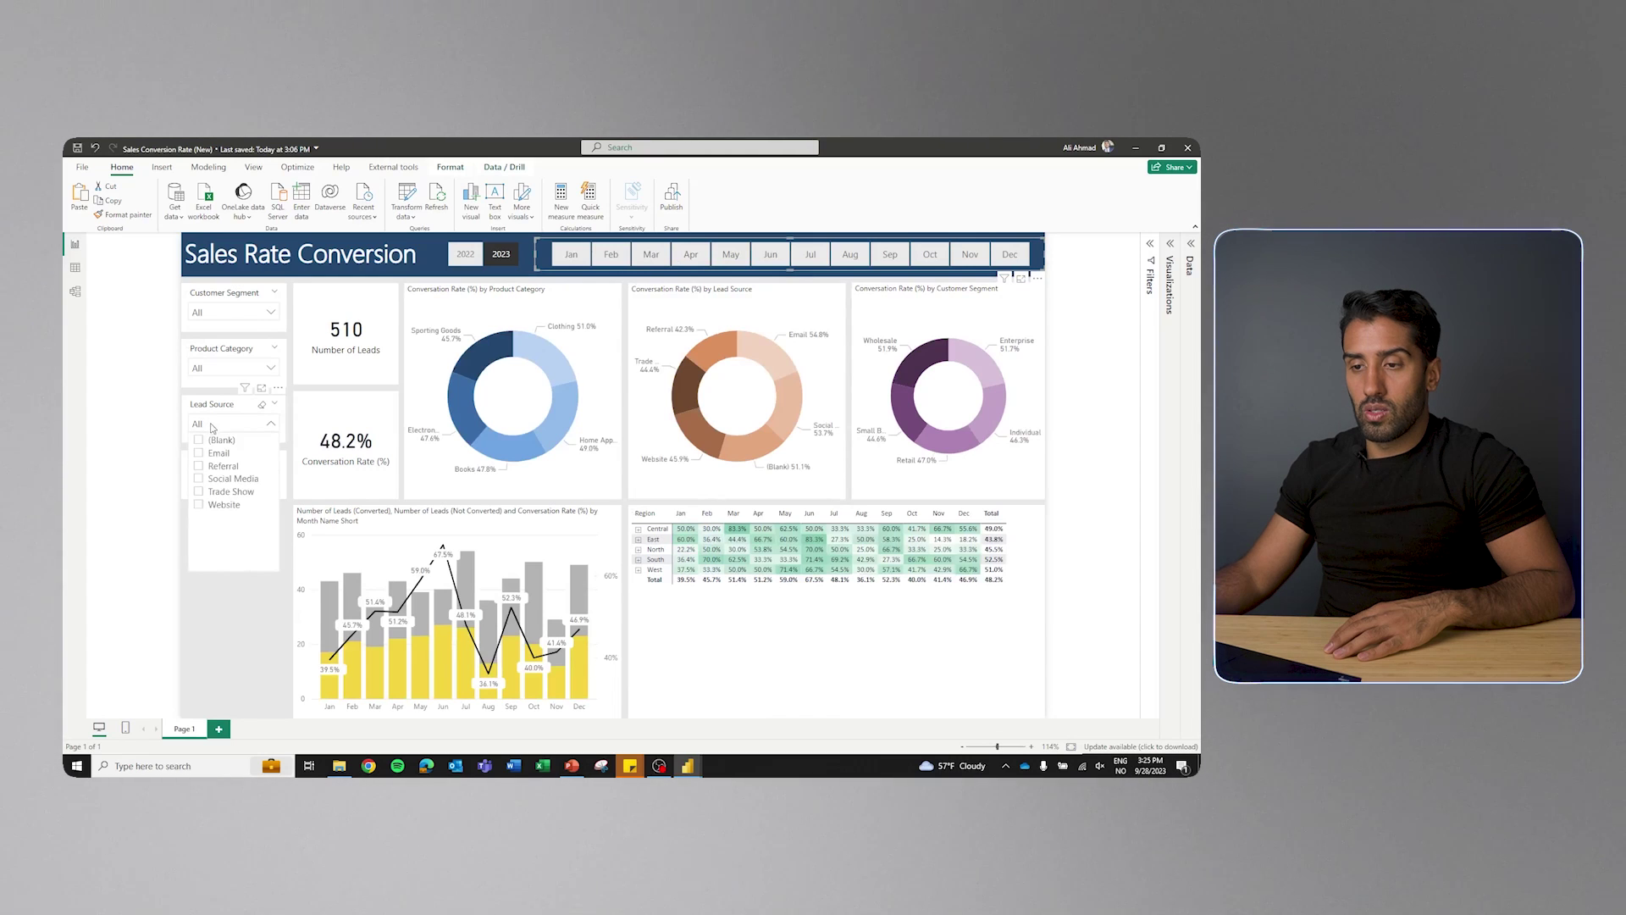
pyautogui.click(222, 466)
pyautogui.click(225, 492)
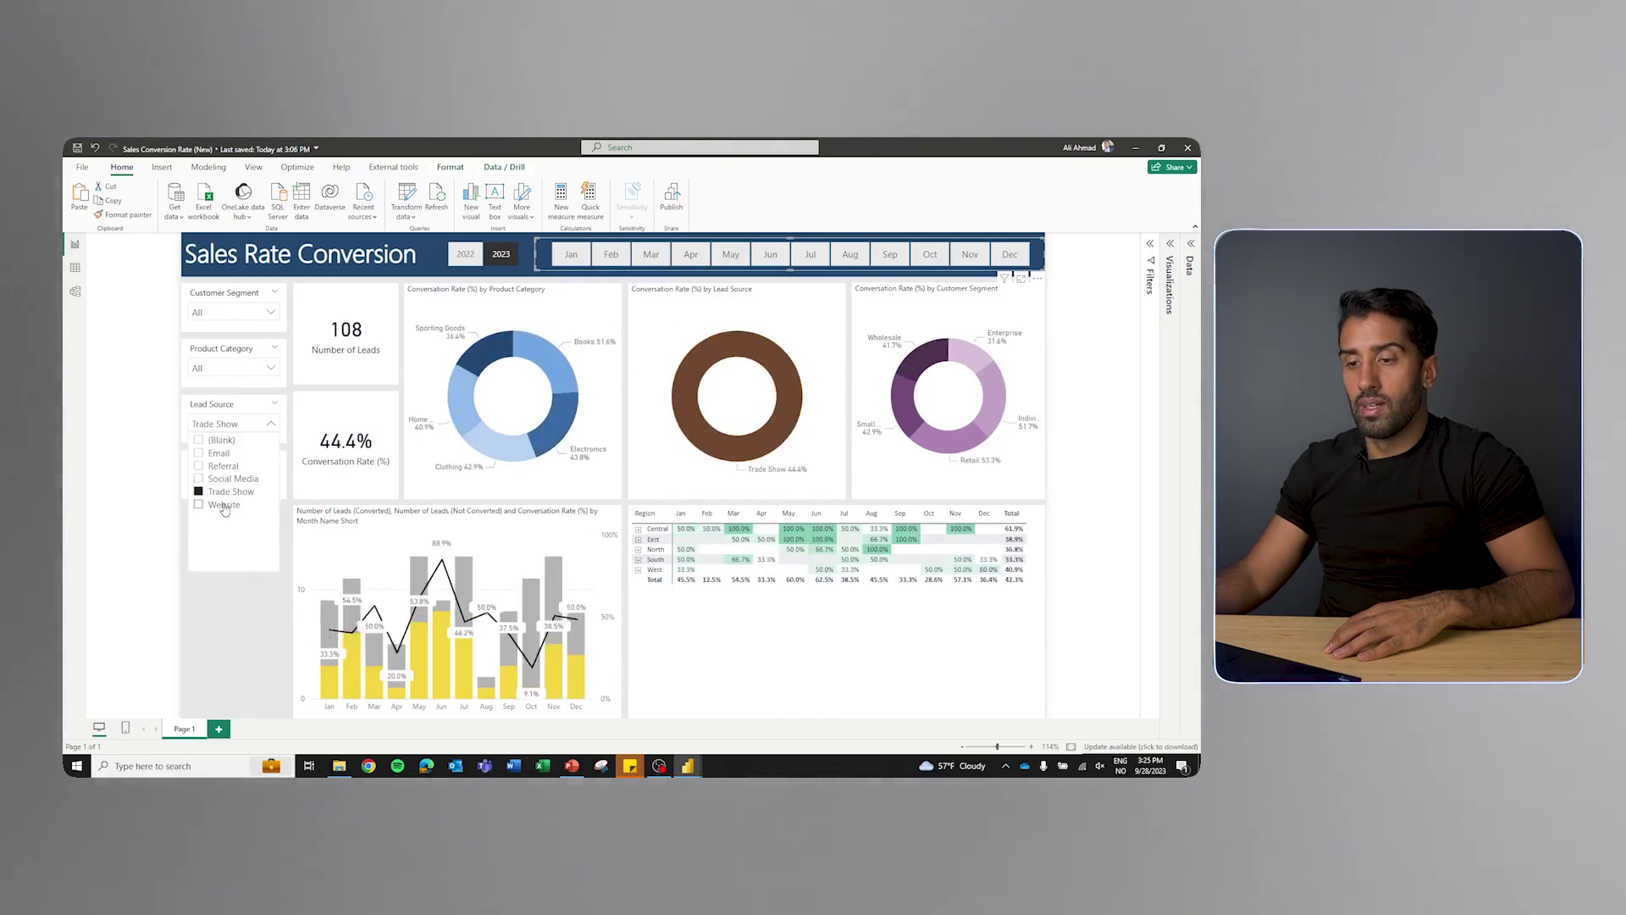
pyautogui.click(224, 505)
pyautogui.click(224, 506)
pyautogui.click(241, 649)
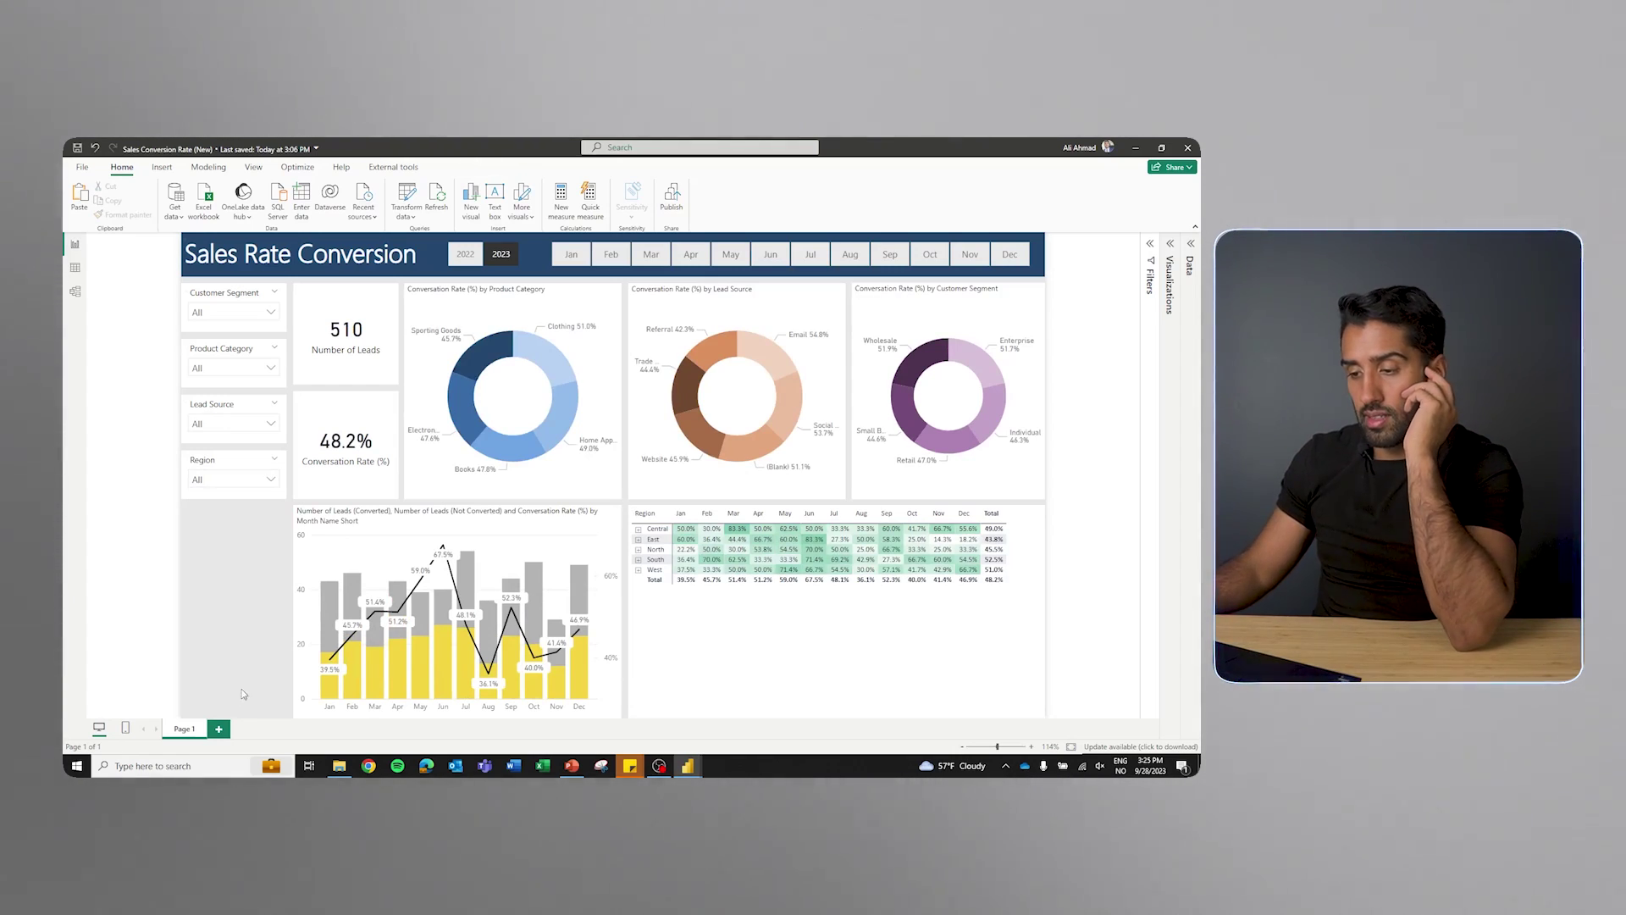
# Switch to the Sales Conversion Rate presentation in PowerPoint and review the User Stories slide
pyautogui.click(571, 771)
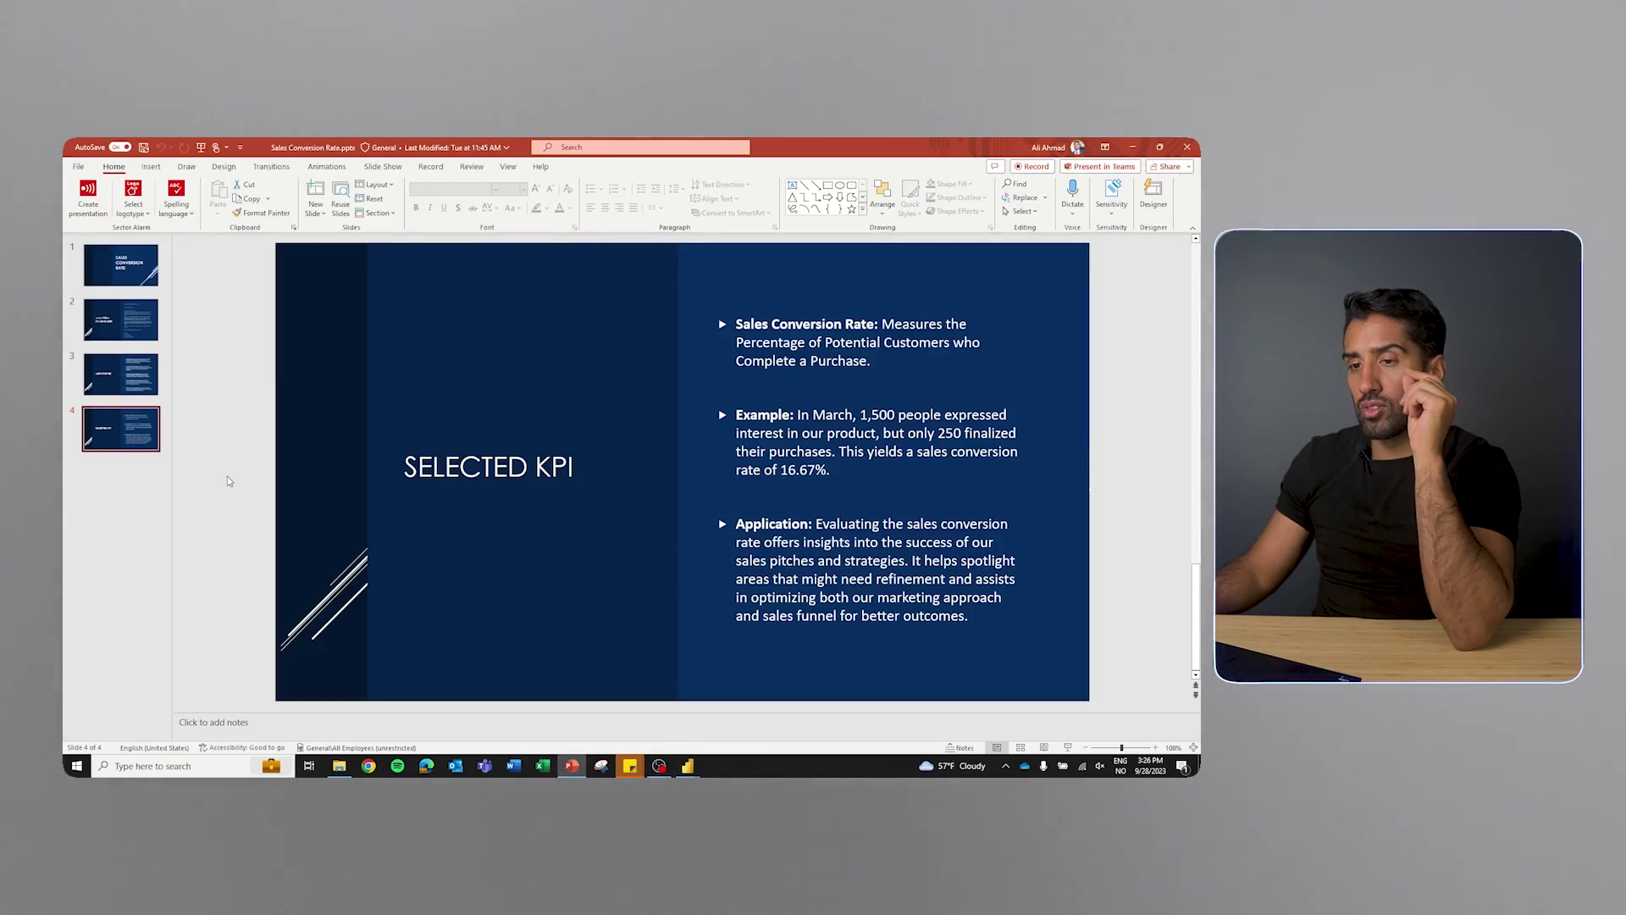
pyautogui.click(121, 360)
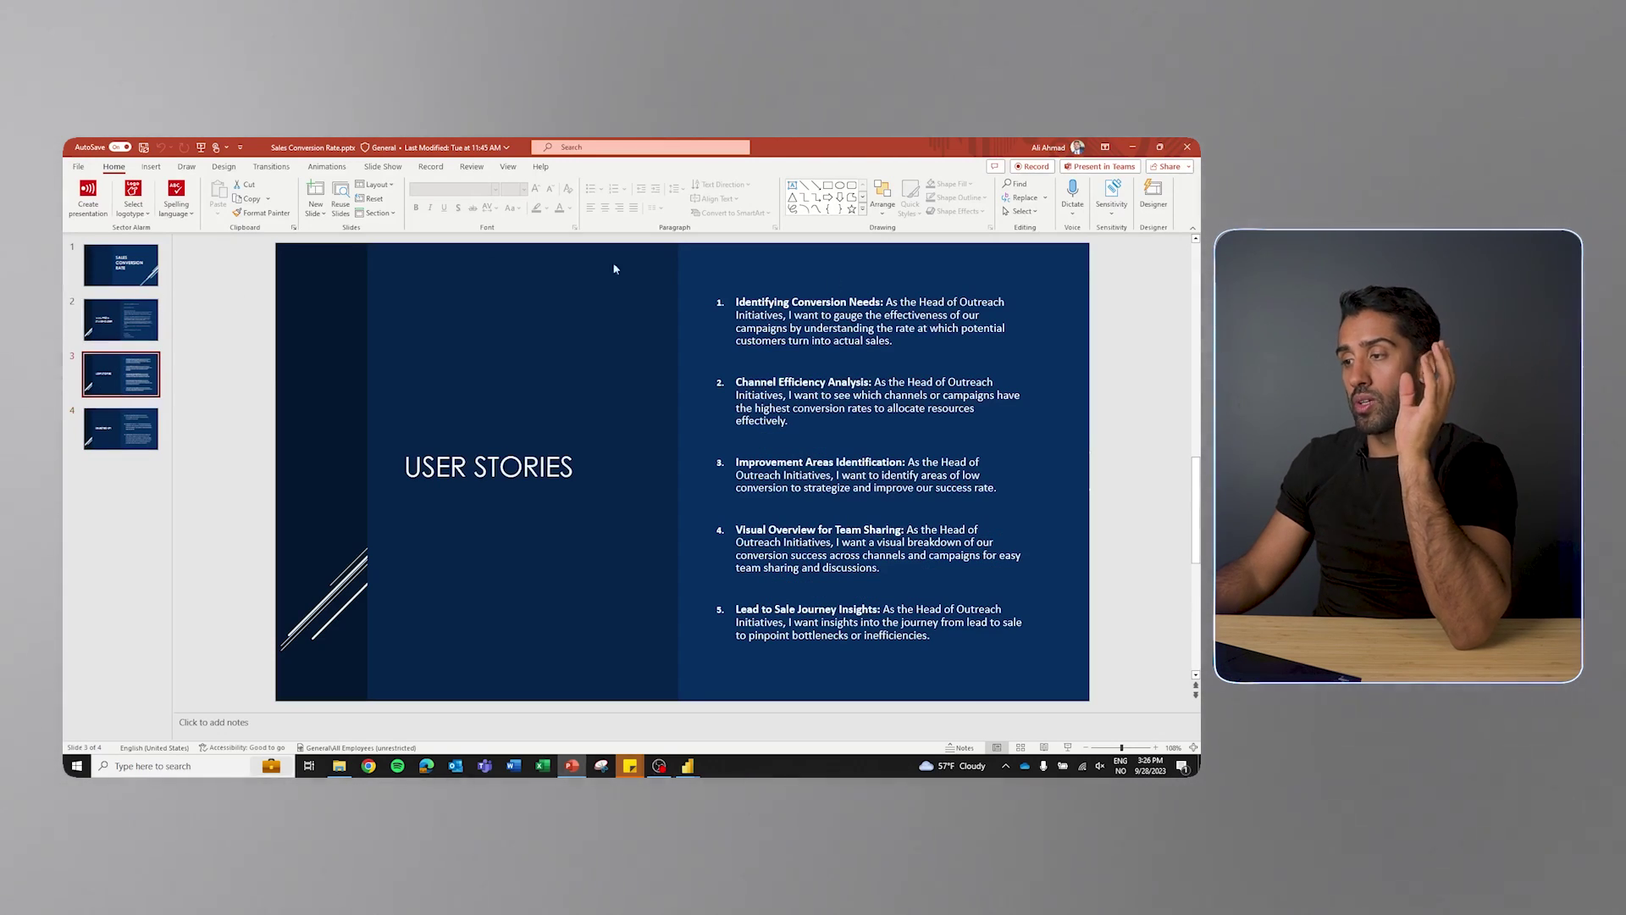